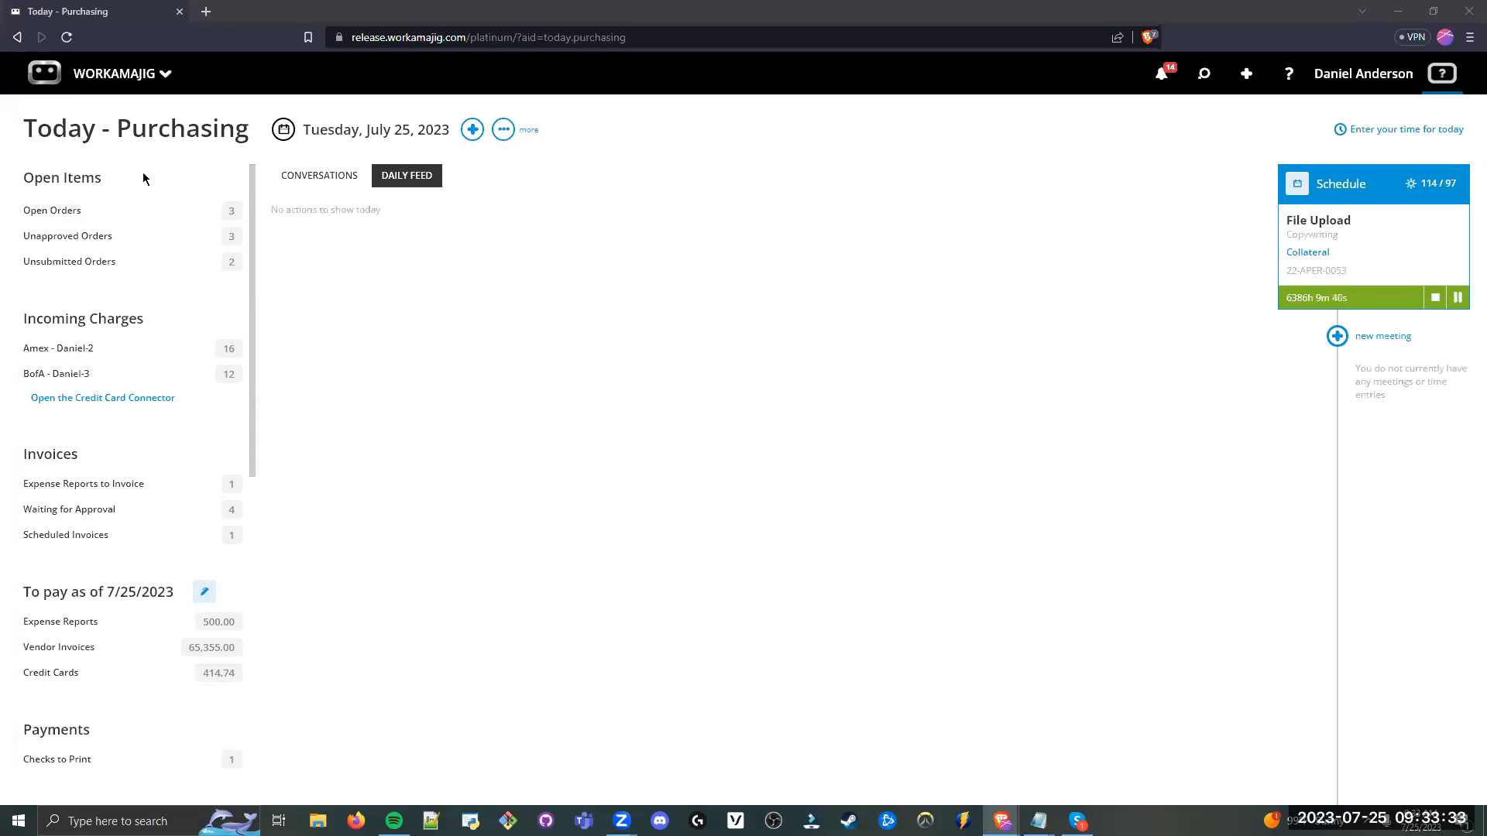
Step: Reopen the Today - Purchasing page from the purchasing app group
left_click_drag(28, 130, 252, 132)
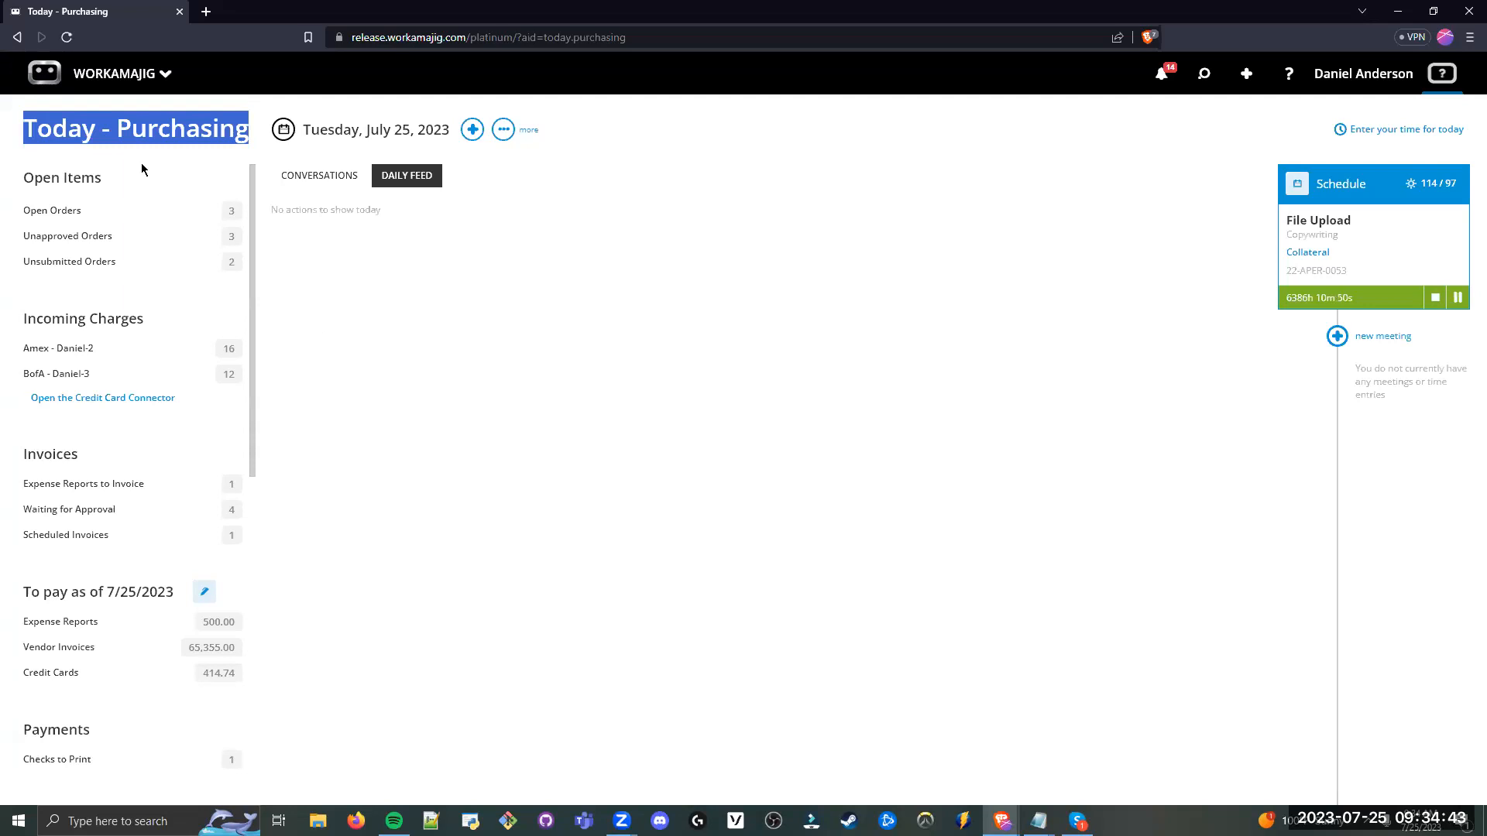
double_click(57, 133)
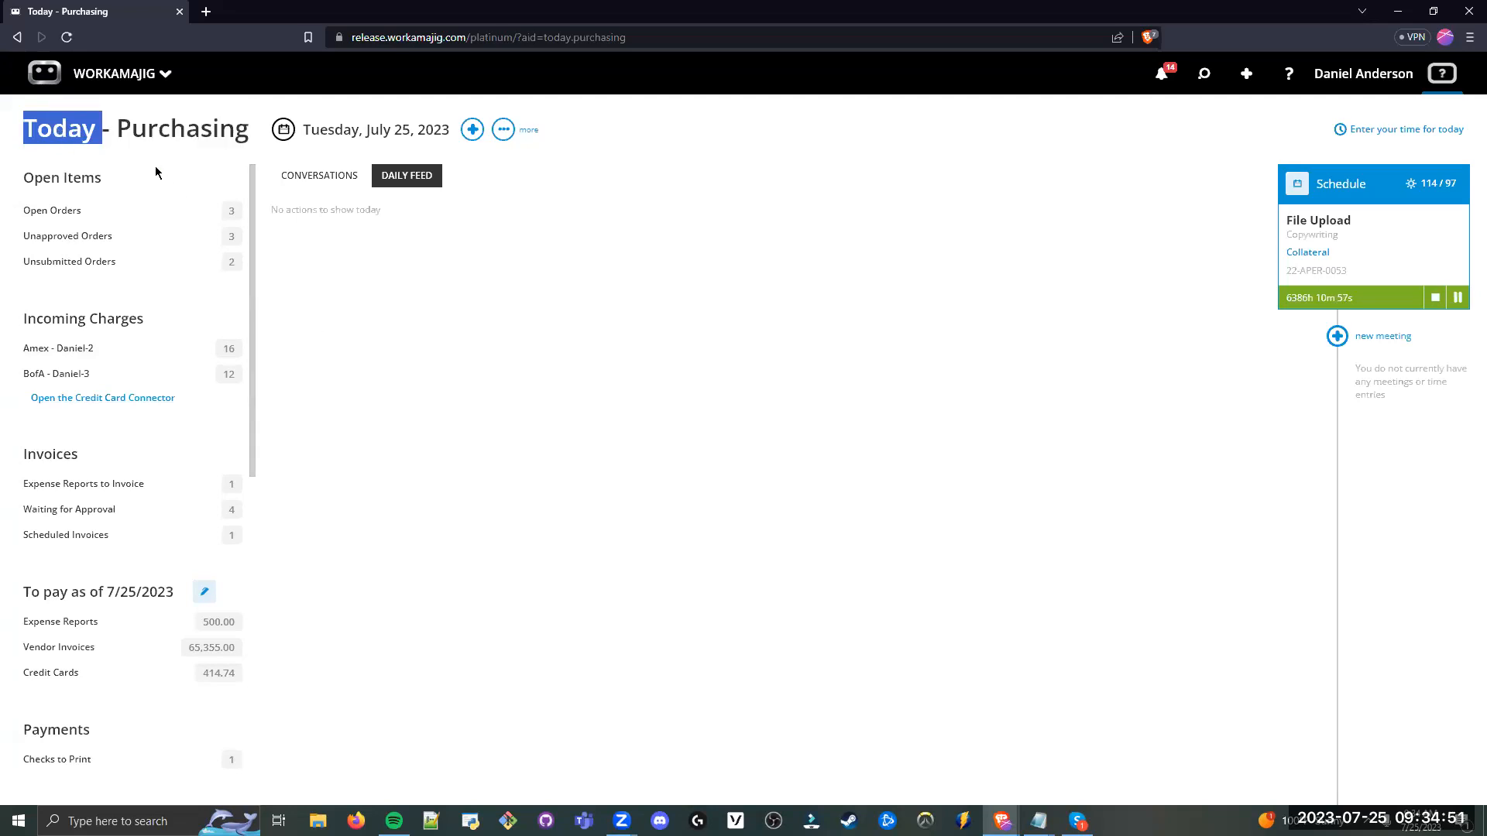
left_click(130, 79)
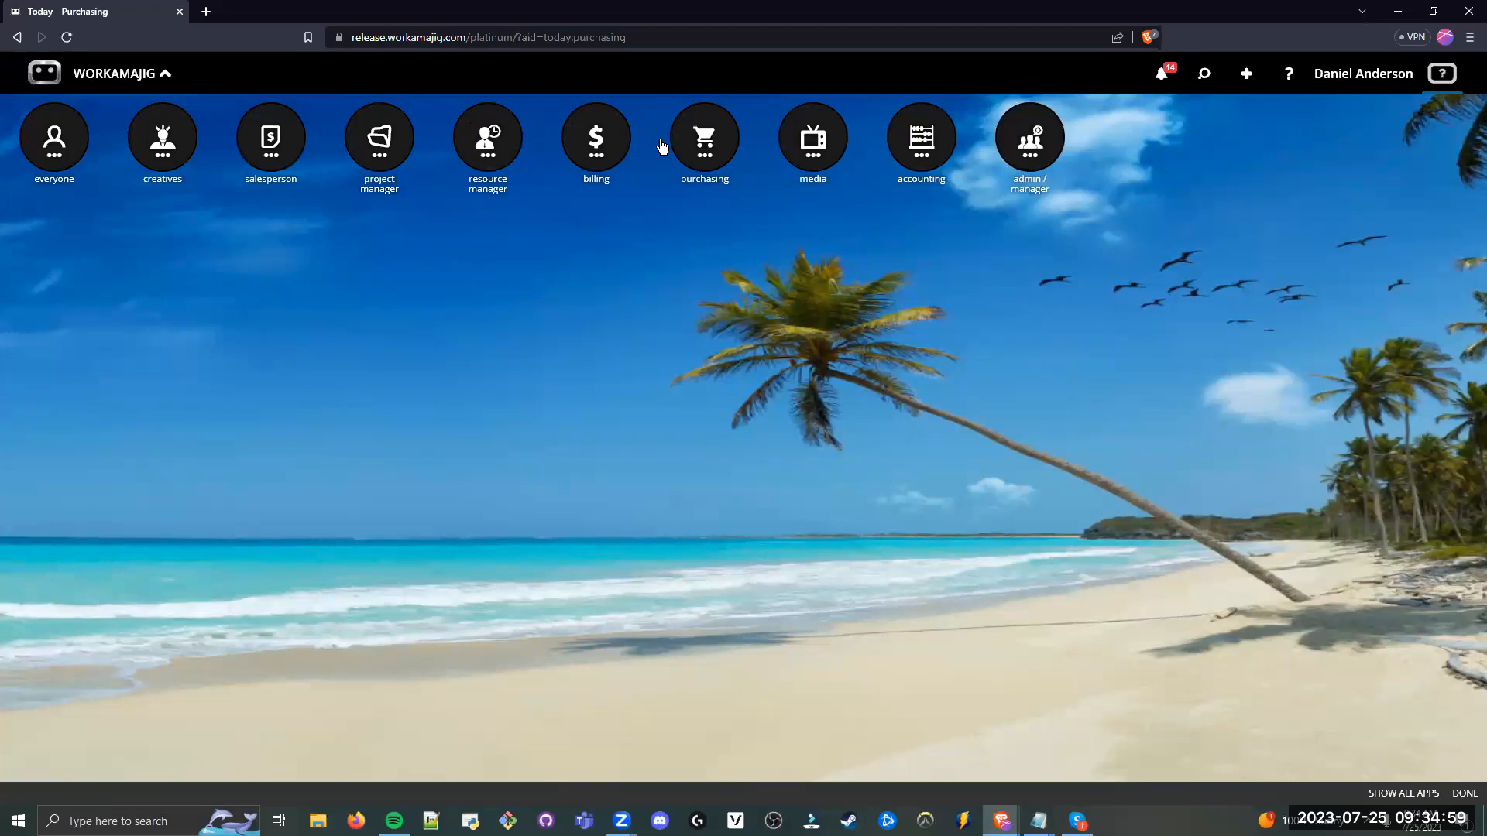
left_click(726, 152)
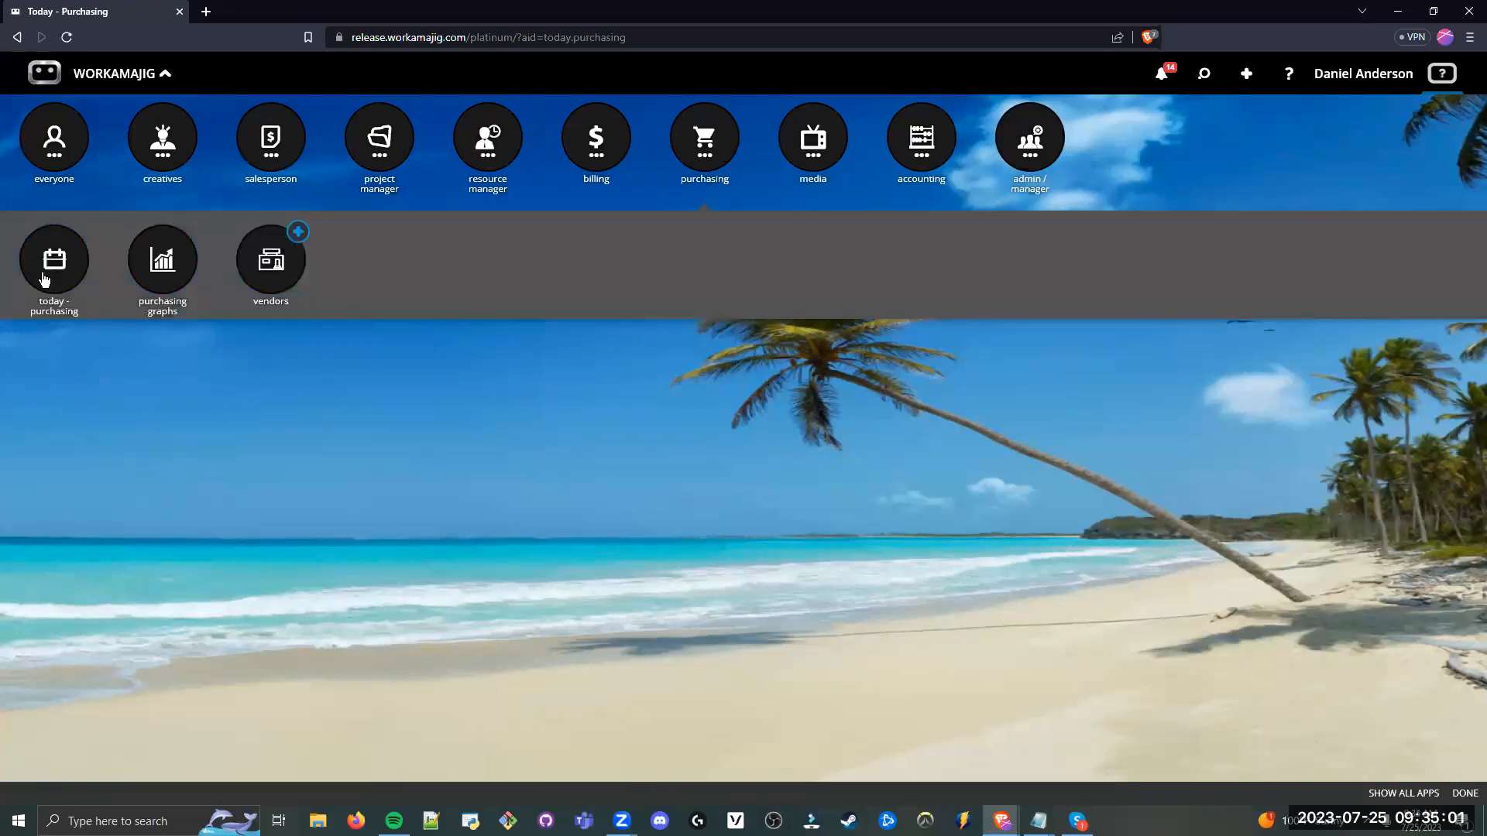
left_click(160, 174)
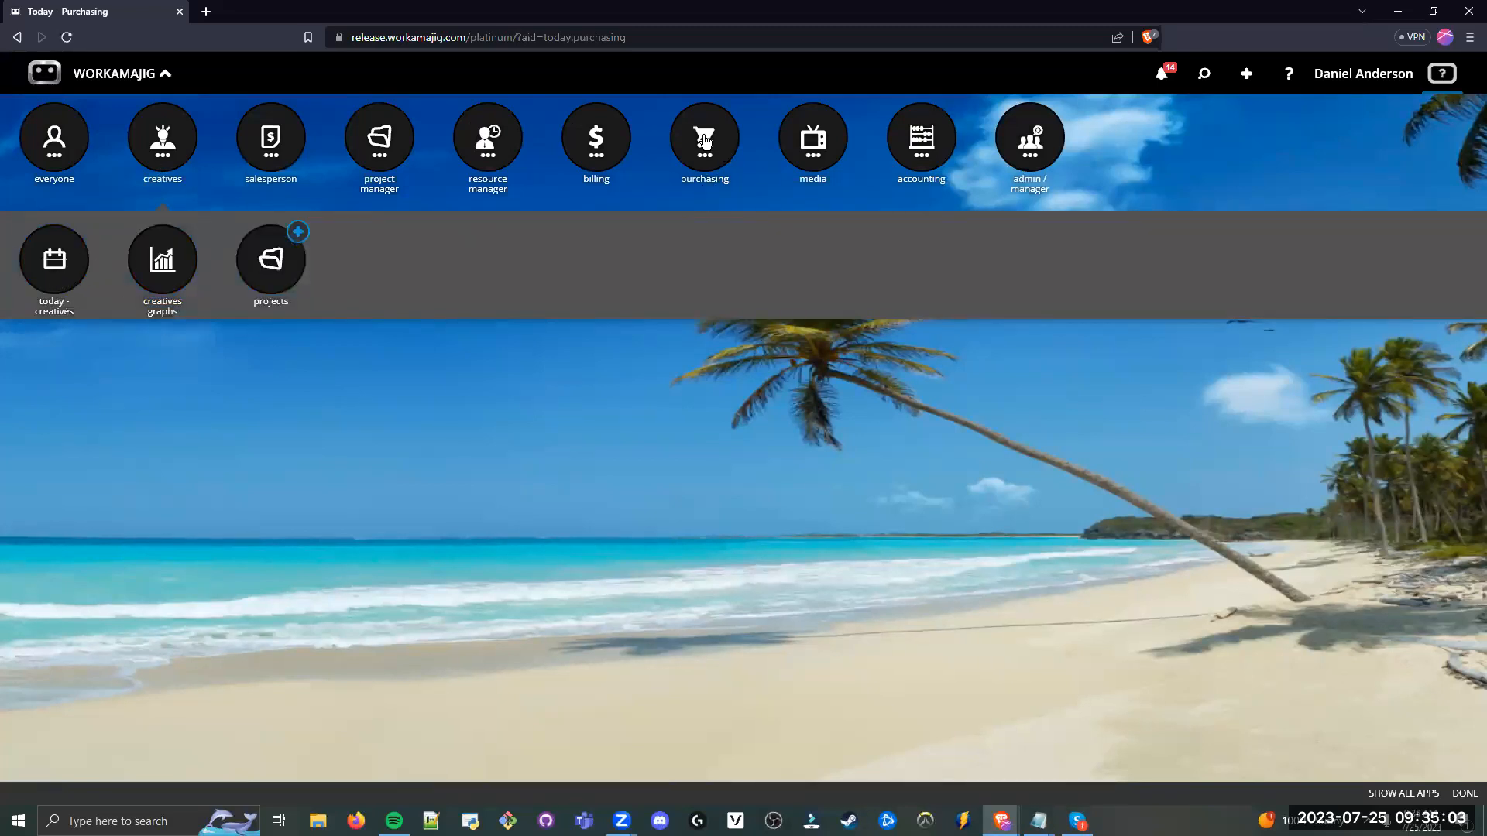
left_click(704, 141)
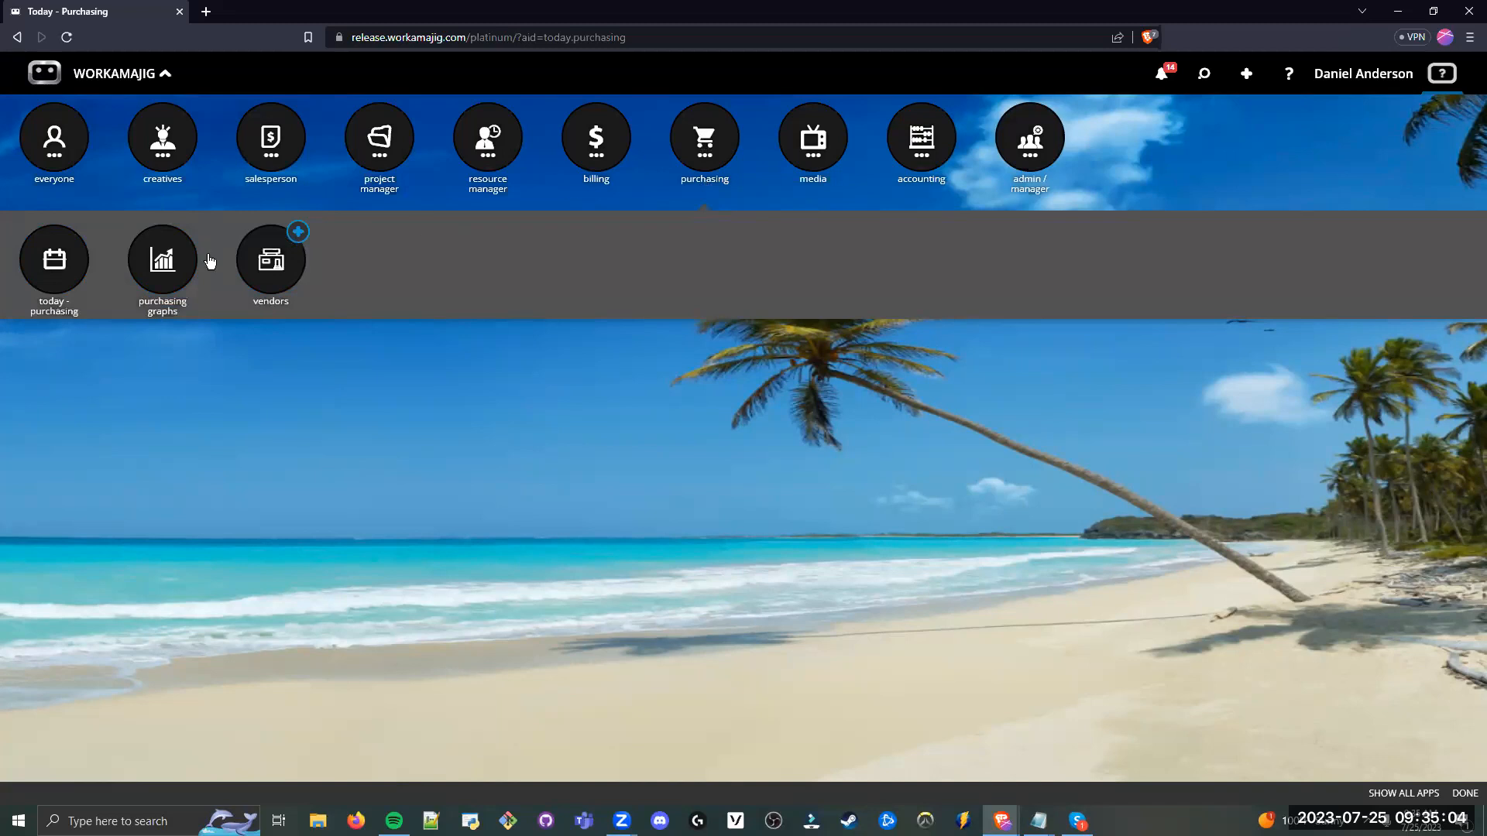
left_click(52, 263)
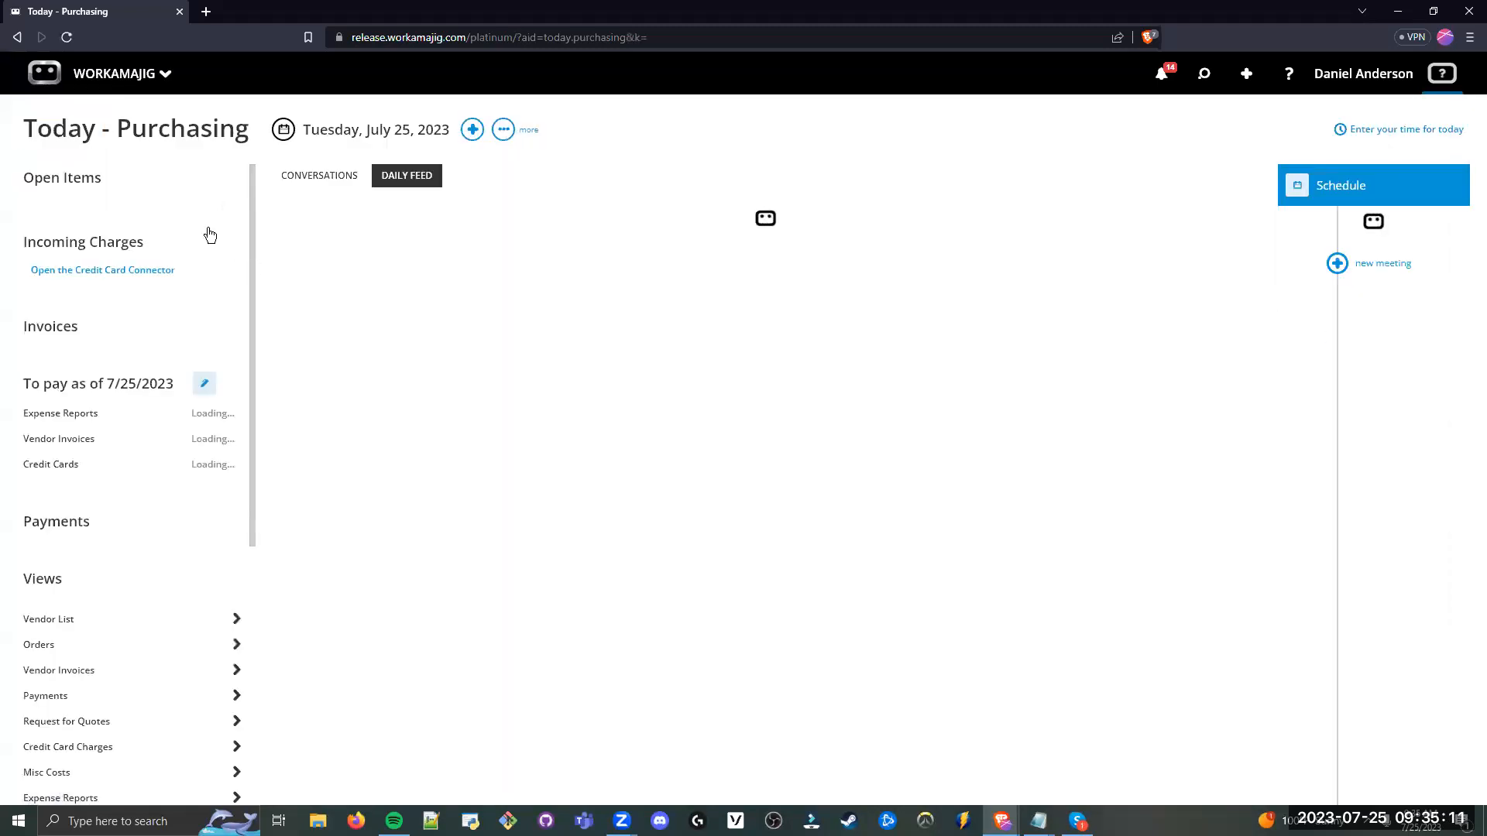
Step: Review the Open Items section, covering open, unapproved and unsubmitted orders
left_click_drag(138, 180, 30, 173)
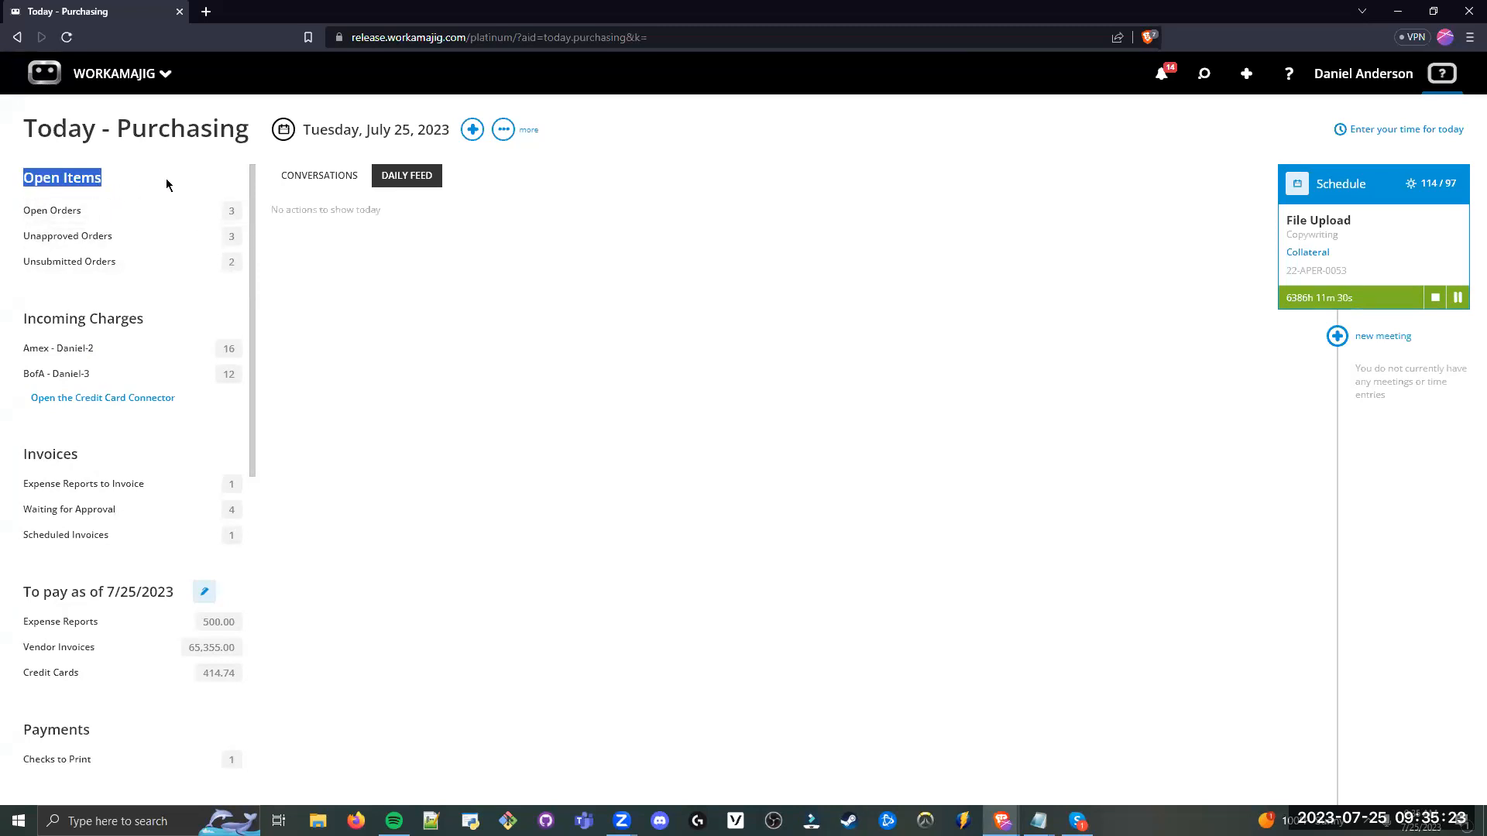
left_click_drag(233, 216, 21, 213)
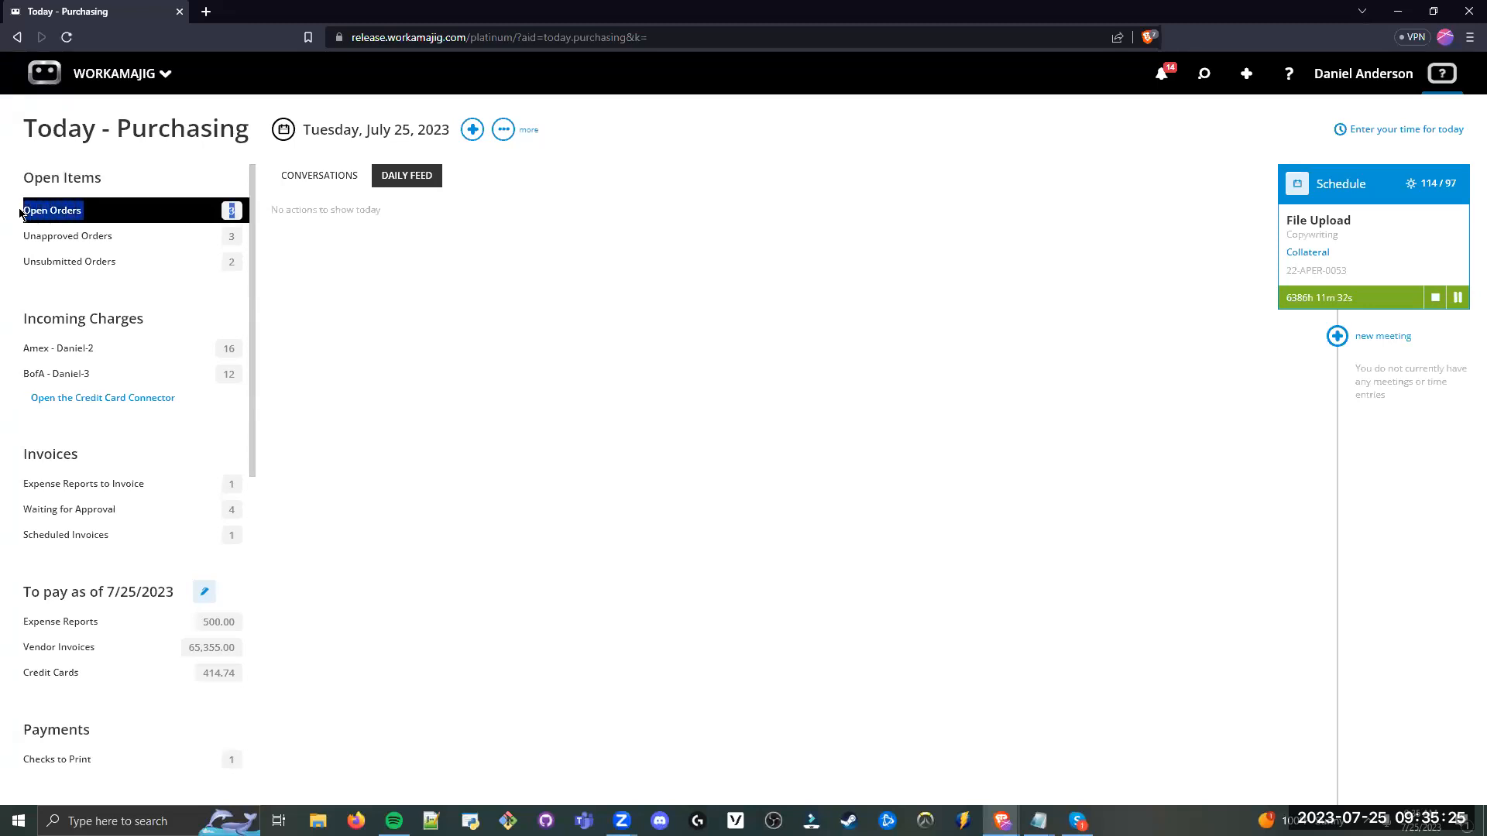
left_click(206, 305)
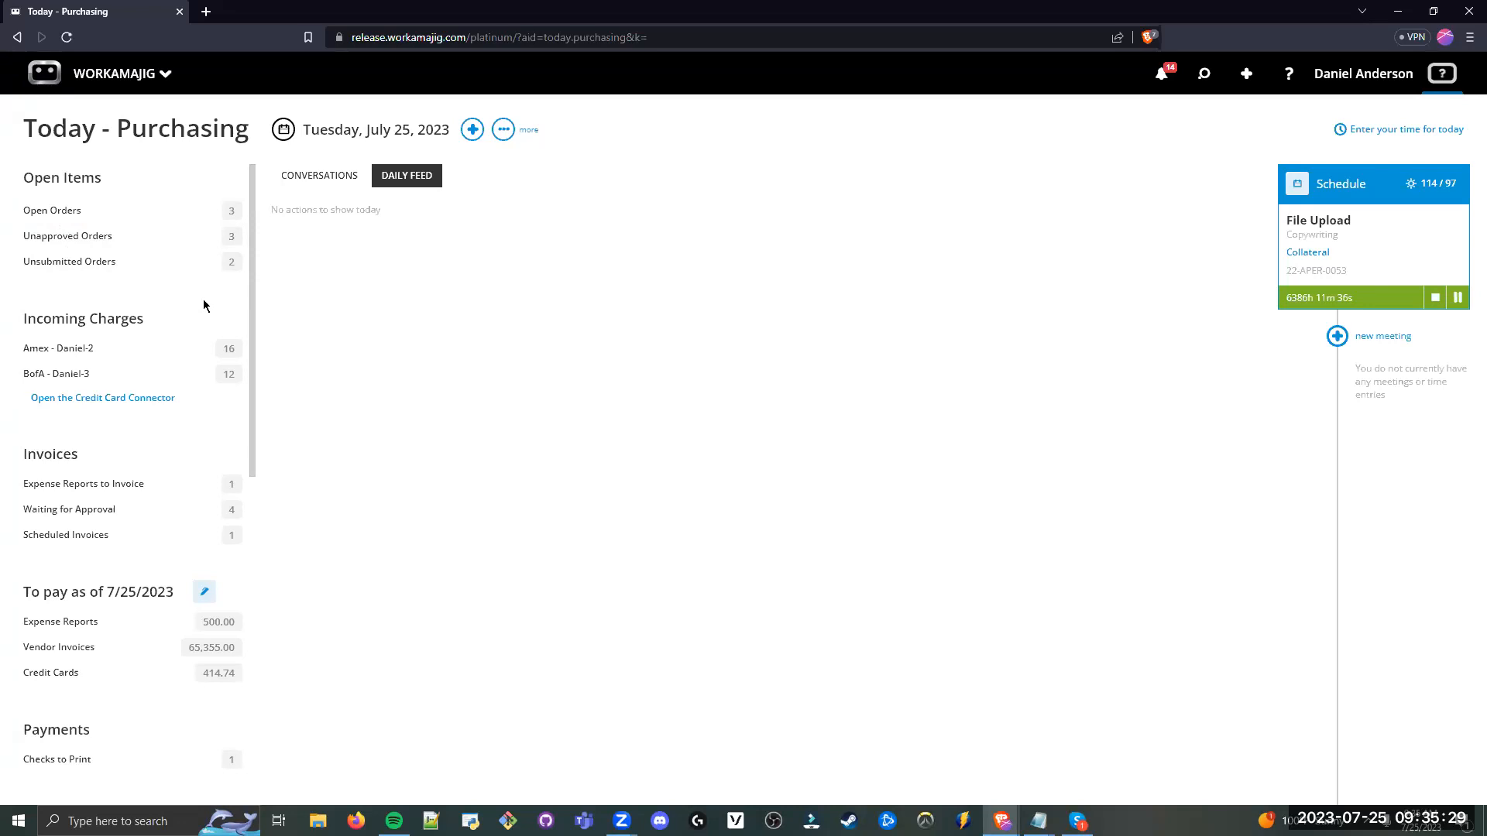
left_click_drag(233, 246, 26, 240)
left_click(126, 295)
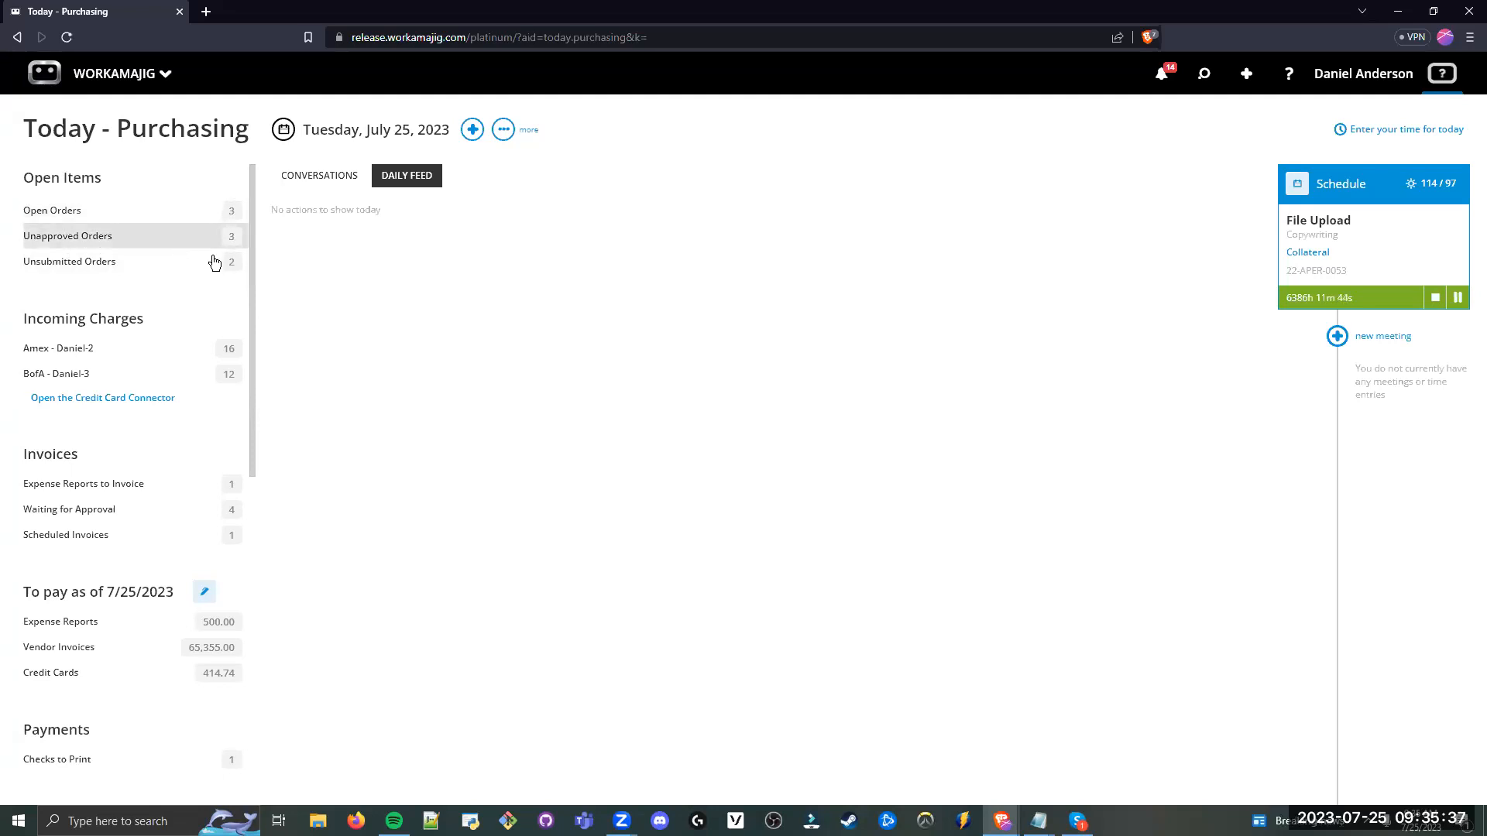
left_click_drag(237, 239, 29, 237)
left_click(154, 312)
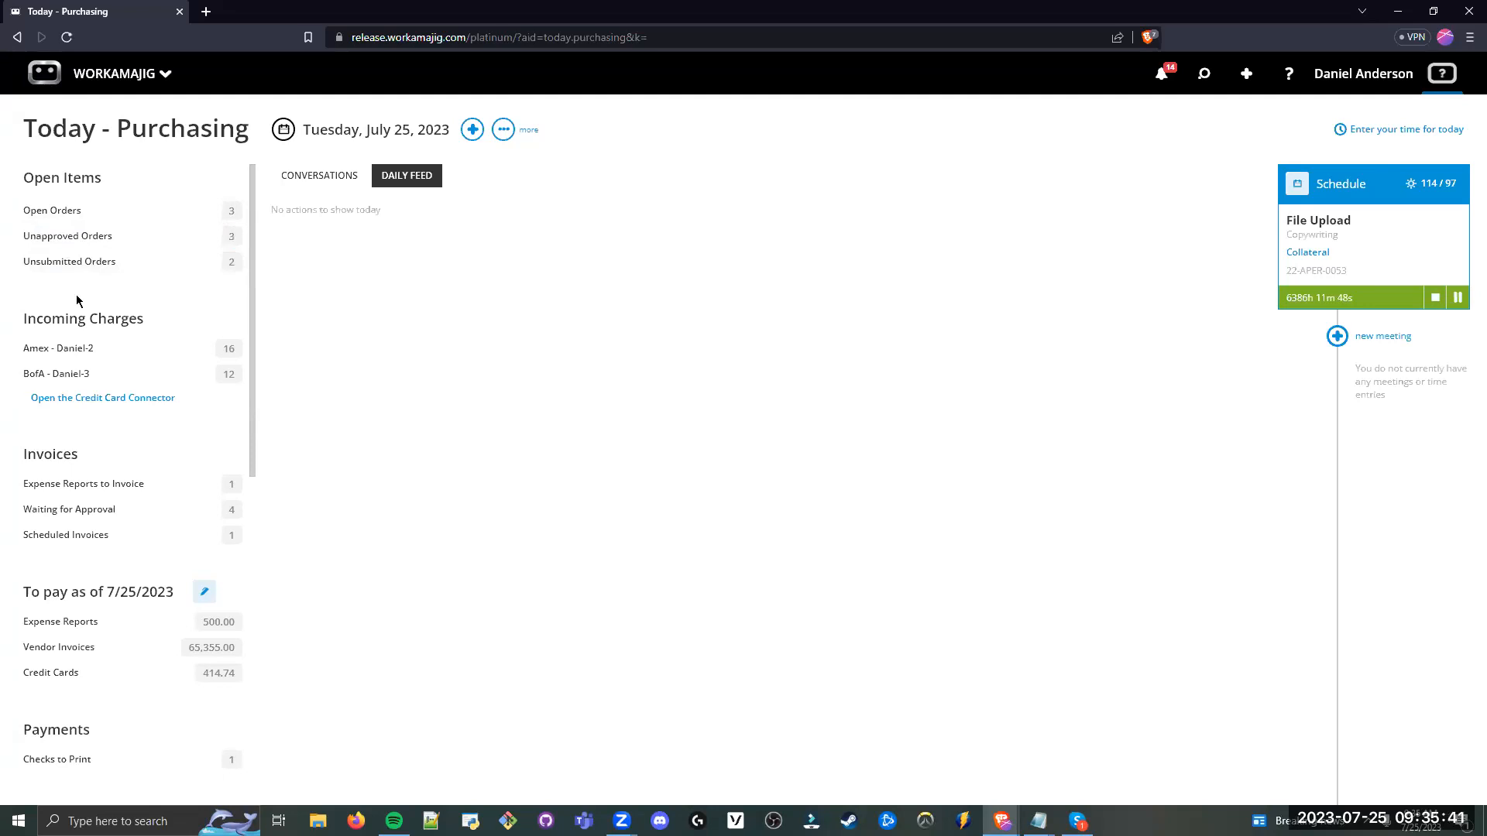
left_click_drag(23, 263, 135, 271)
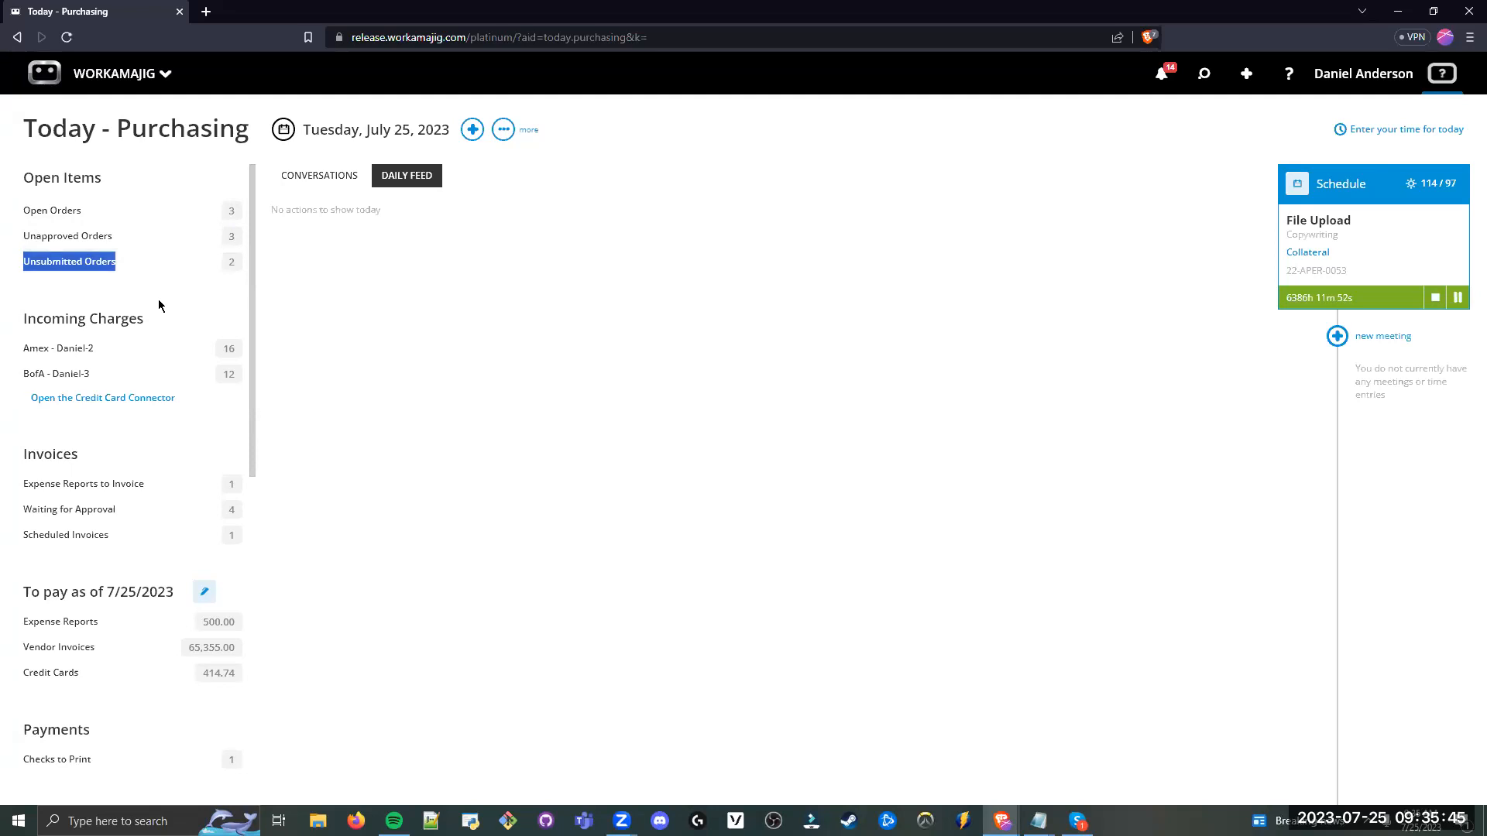
left_click(158, 305)
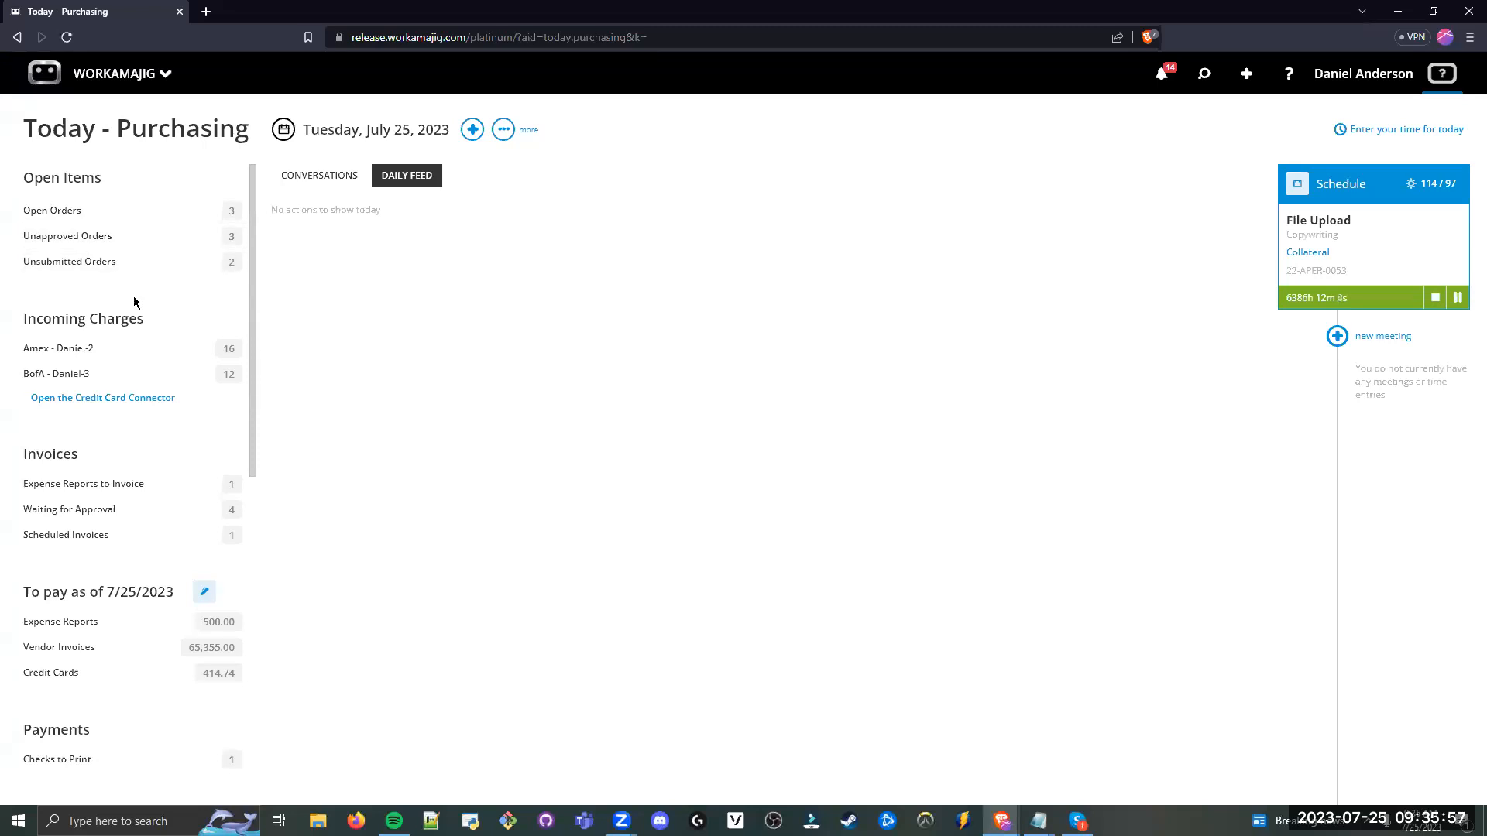
Step: Examine the Incoming Charges section and the Invoices section, including the expense reports to invoice
left_click_drag(254, 240, 249, 270)
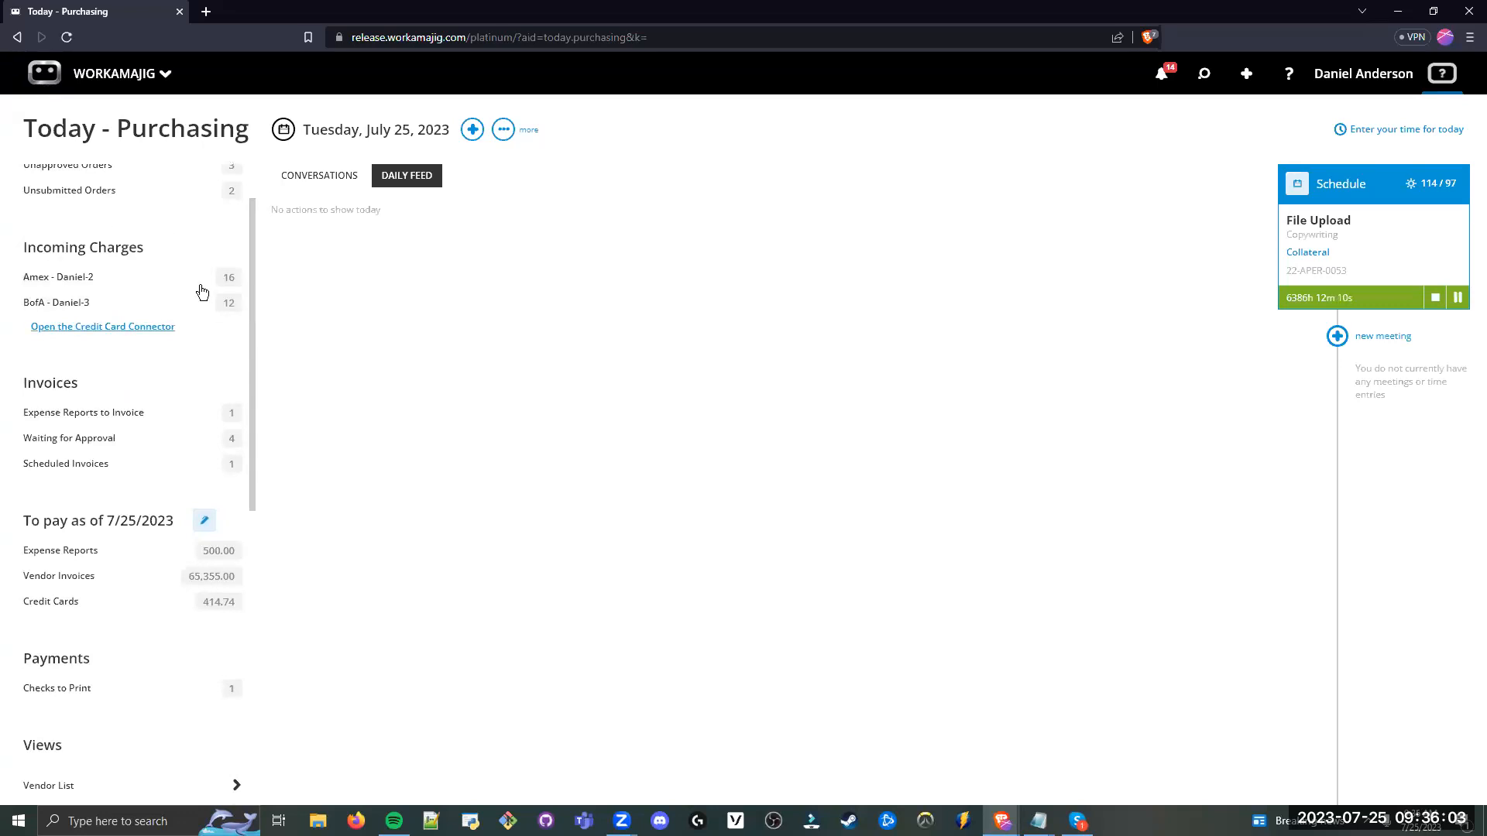
left_click_drag(144, 248, 28, 258)
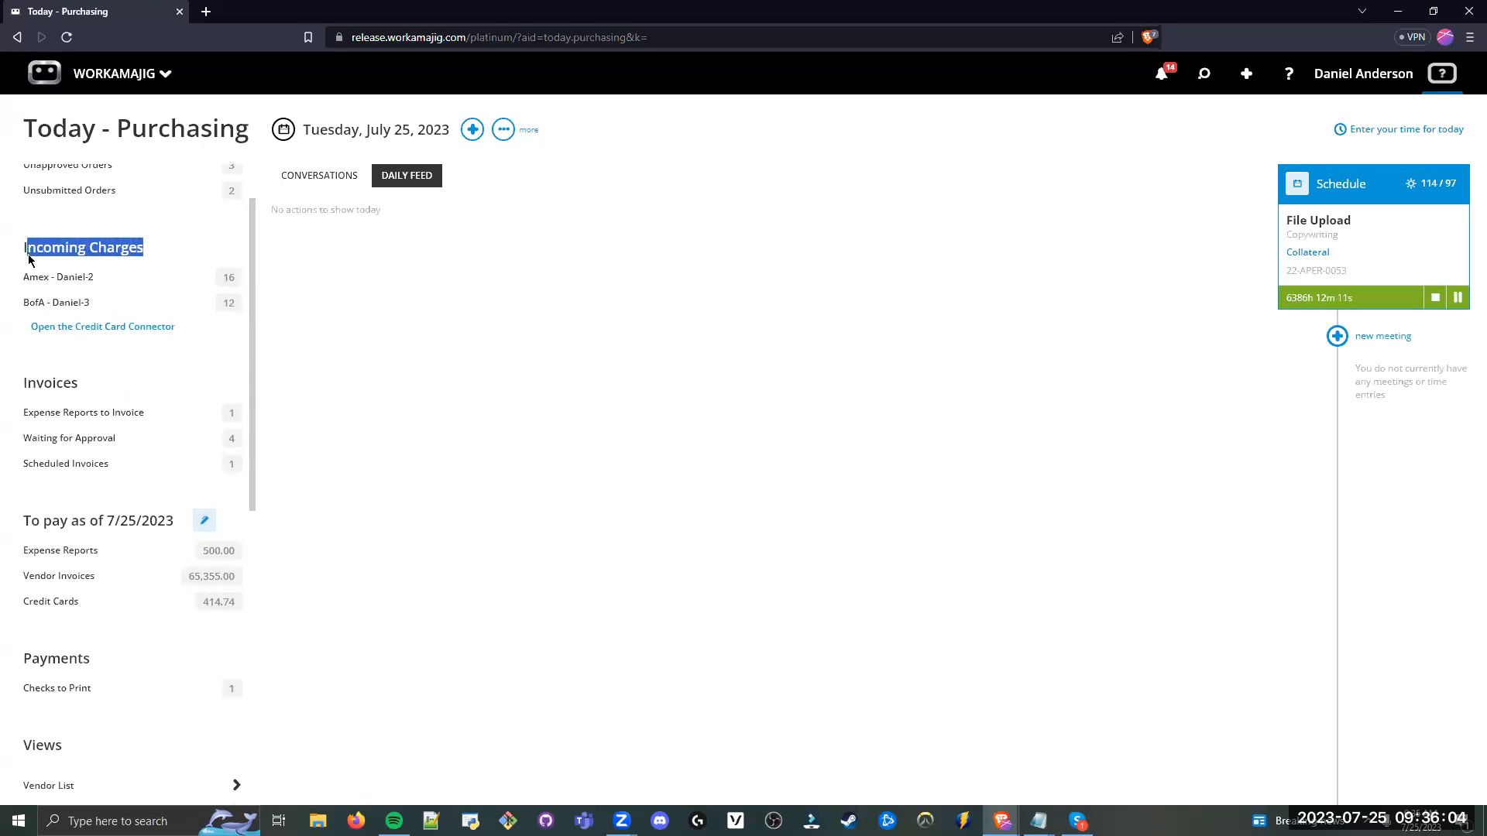
left_click(108, 366)
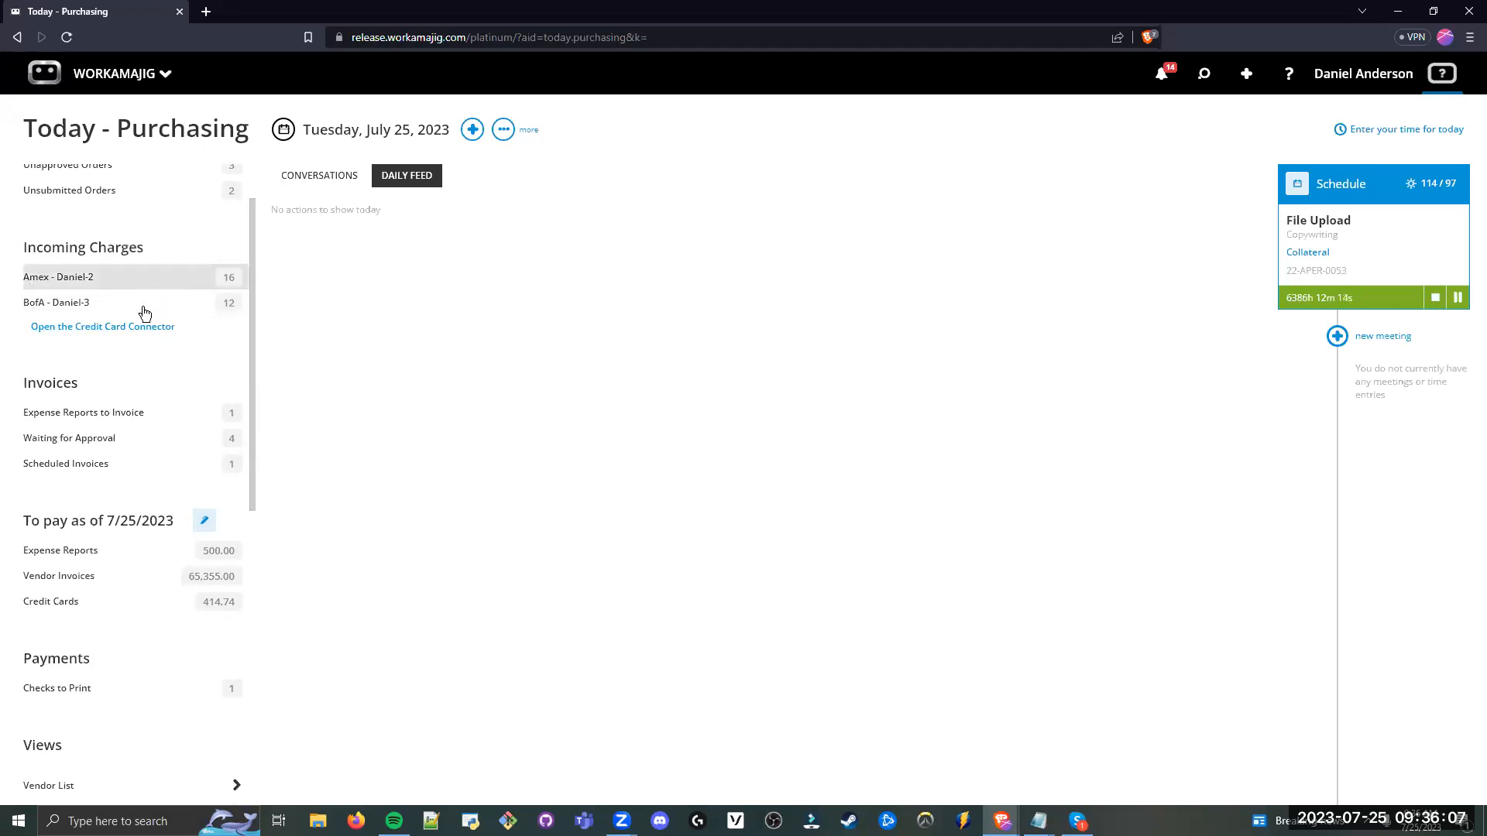
mouse_move(126, 371)
left_mouse_down()
mouse_move(232, 325)
mouse_move(258, 282)
mouse_move(256, 299)
mouse_move(342, 317)
mouse_move(149, 349)
mouse_move(84, 383)
mouse_move(40, 376)
mouse_move(116, 367)
left_mouse_up()
mouse_move(253, 308)
left_mouse_down()
mouse_move(251, 267)
mouse_move(240, 315)
left_mouse_up()
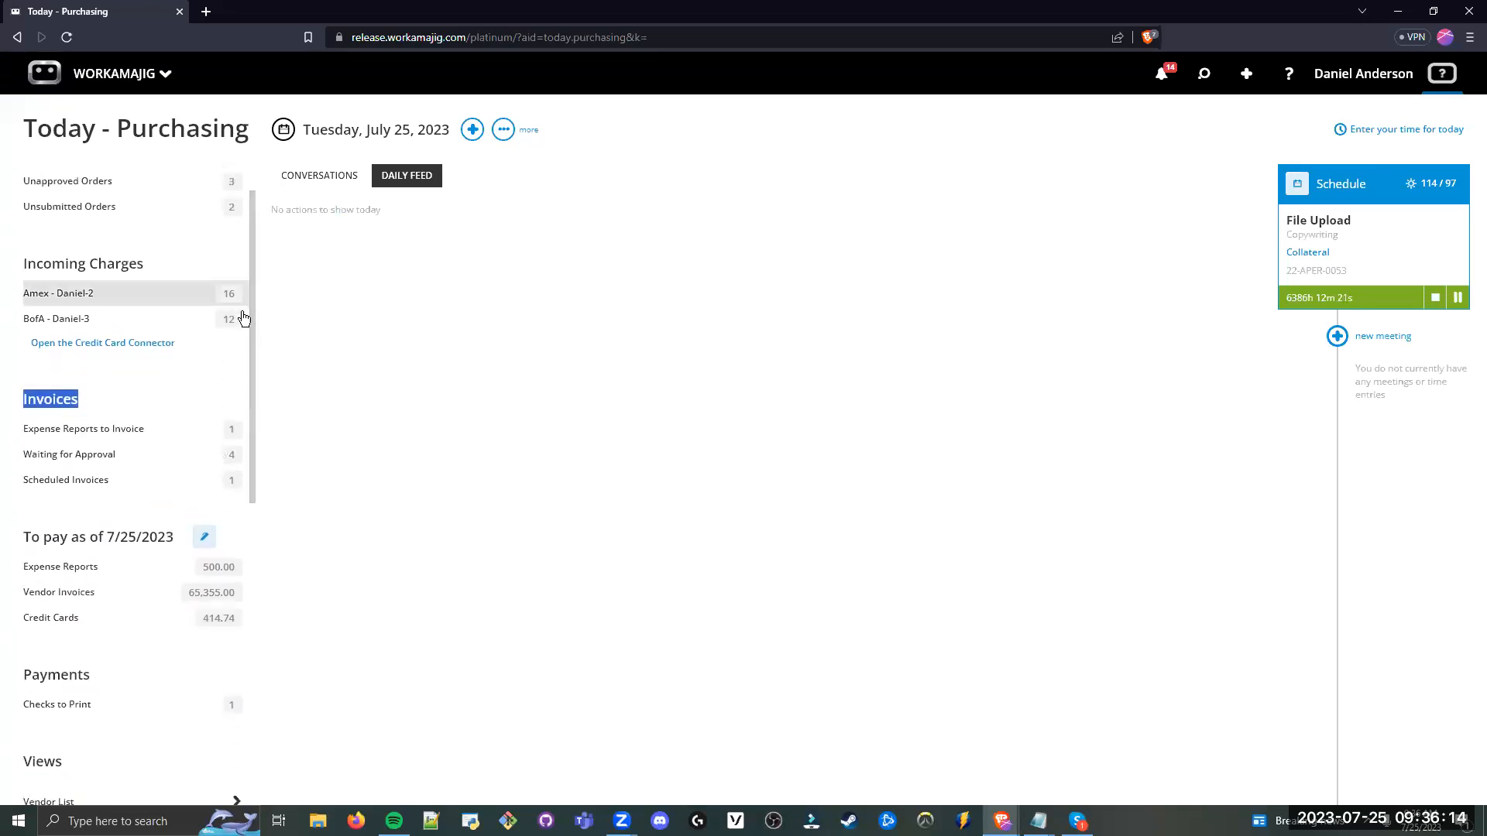
left_click(122, 387)
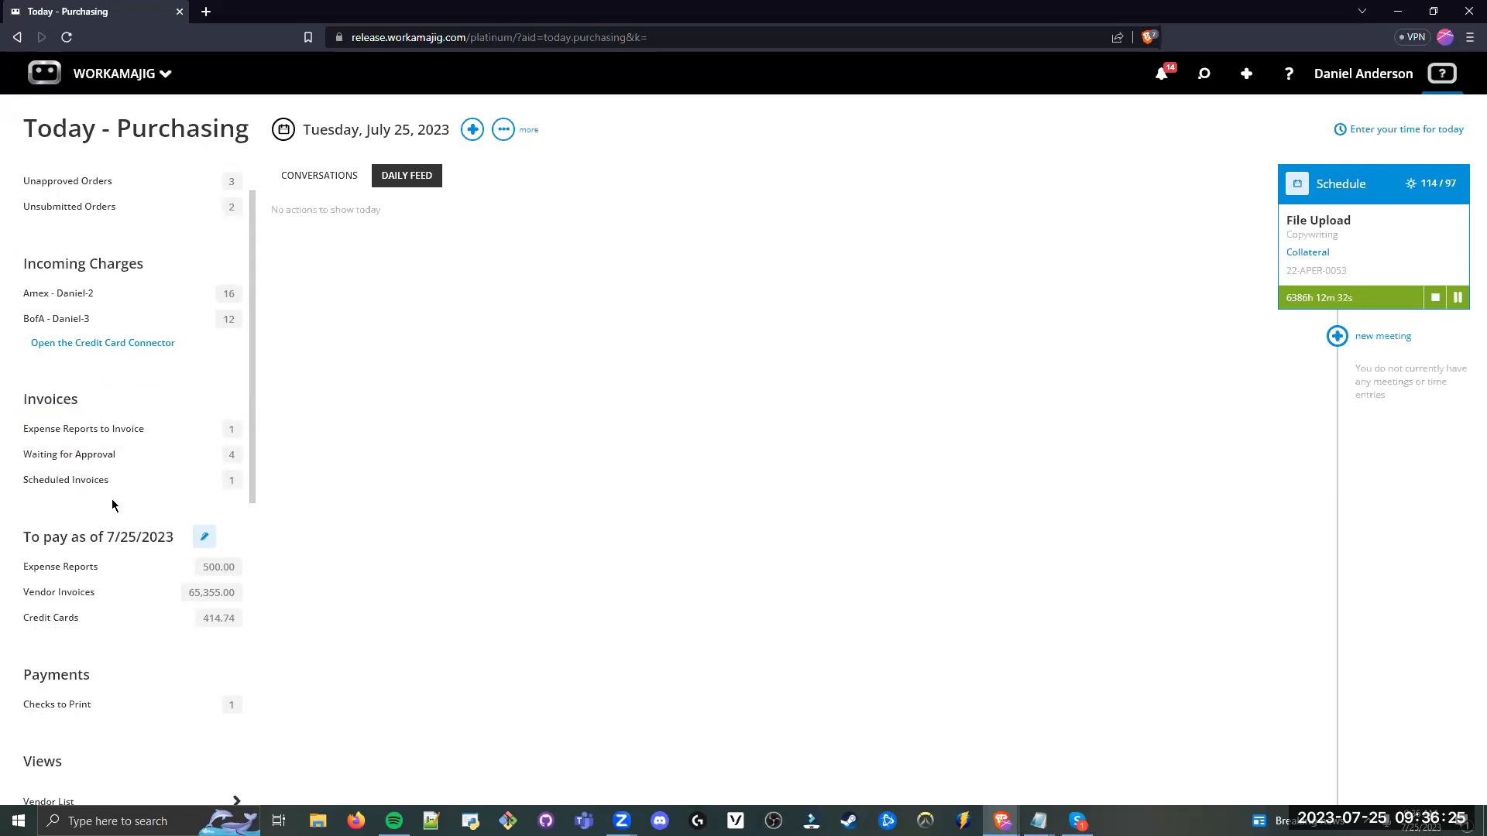
left_click_drag(172, 433, 24, 432)
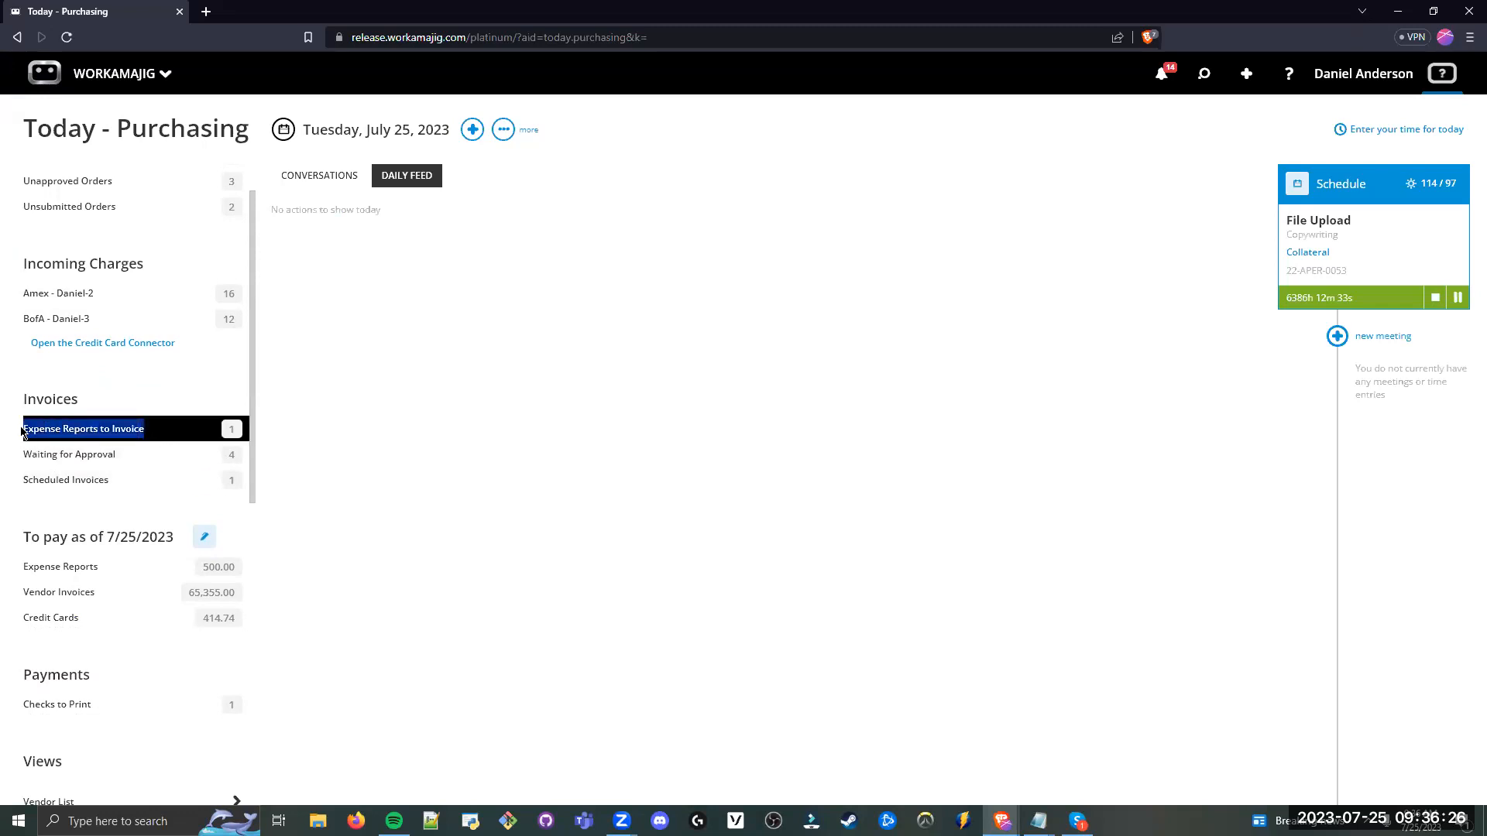
left_click(147, 377)
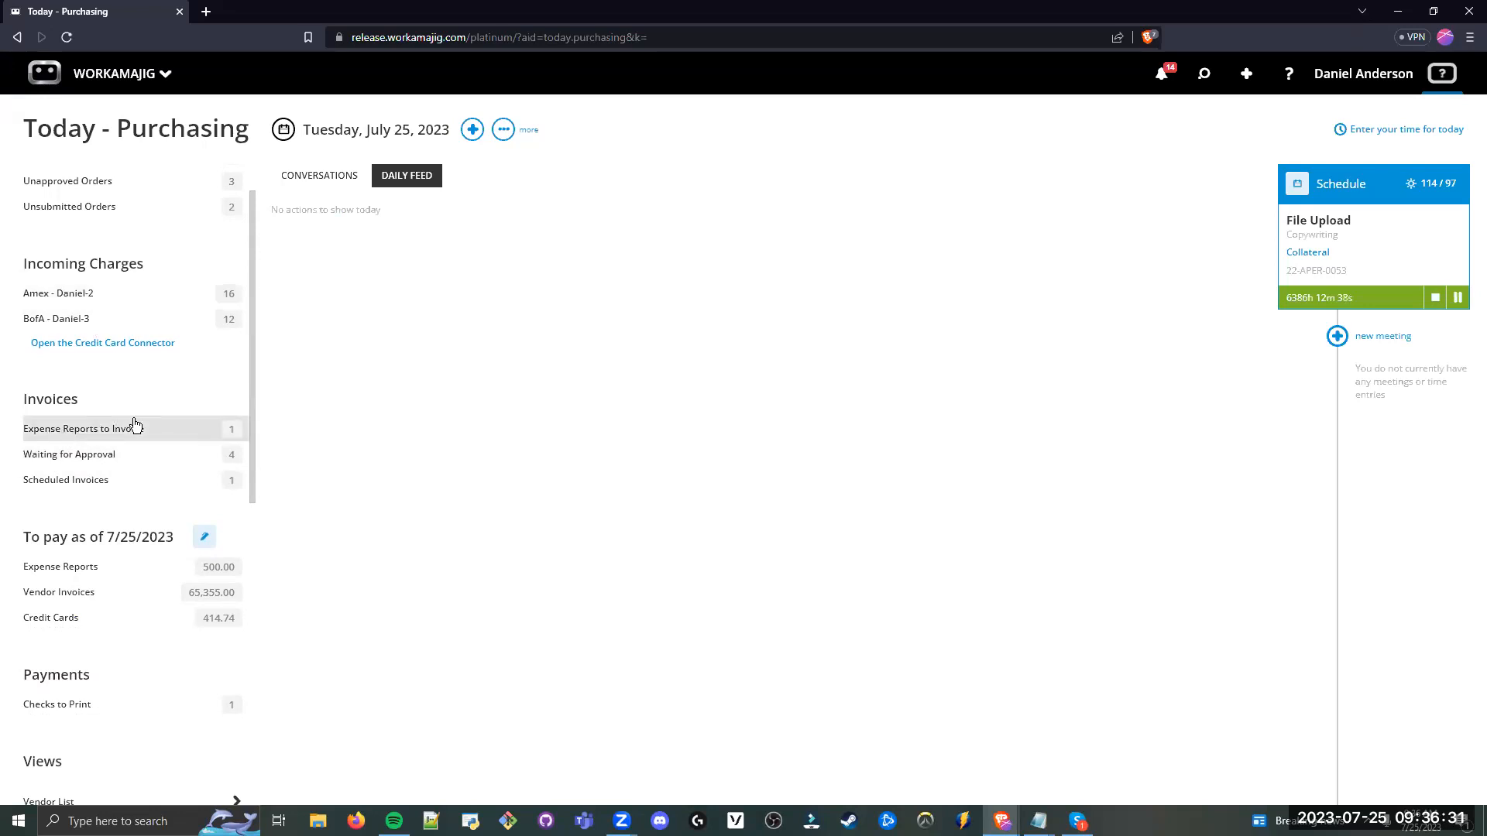
Step: Examine the amounts to pay and the checks to print under Payments
left_click_drag(251, 319, 243, 404)
left_click_drag(174, 362, 20, 362)
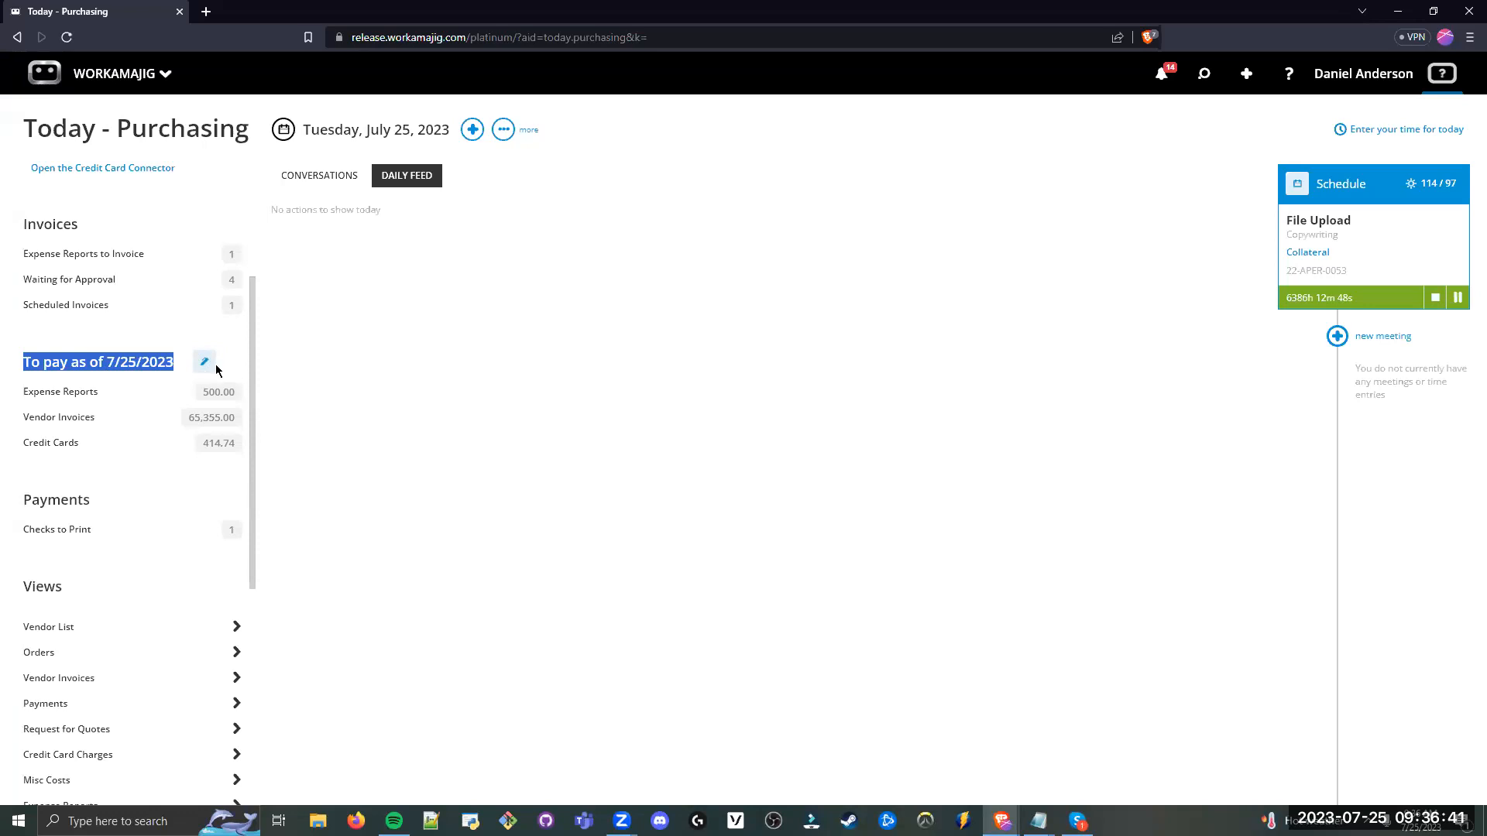
left_click_drag(108, 505, 21, 500)
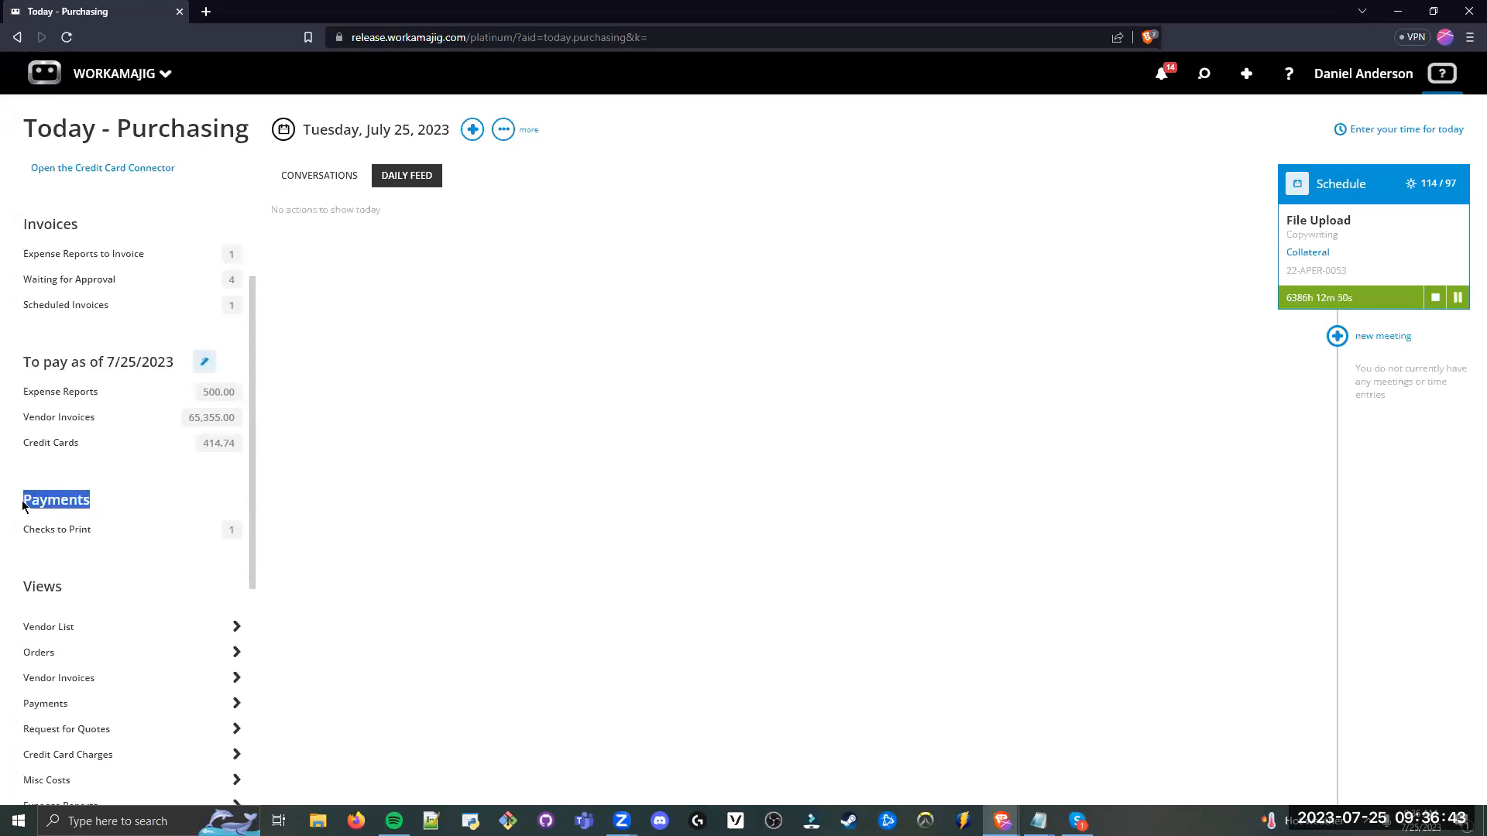
left_click(107, 496)
left_click_drag(92, 529, 43, 541)
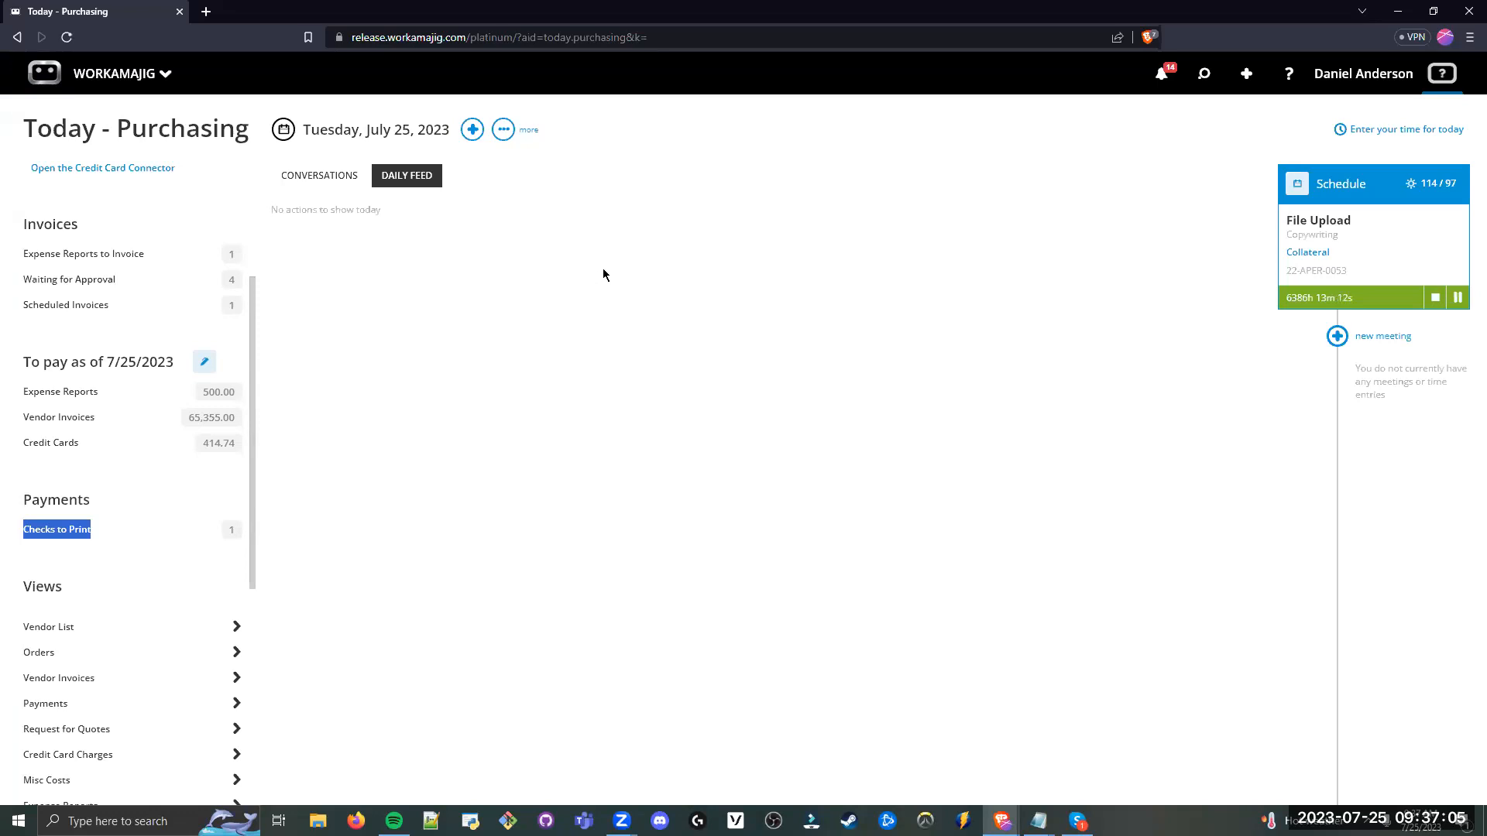
Step: Open the My Expense Reports page from the everyone app group
key("alt+Tab")
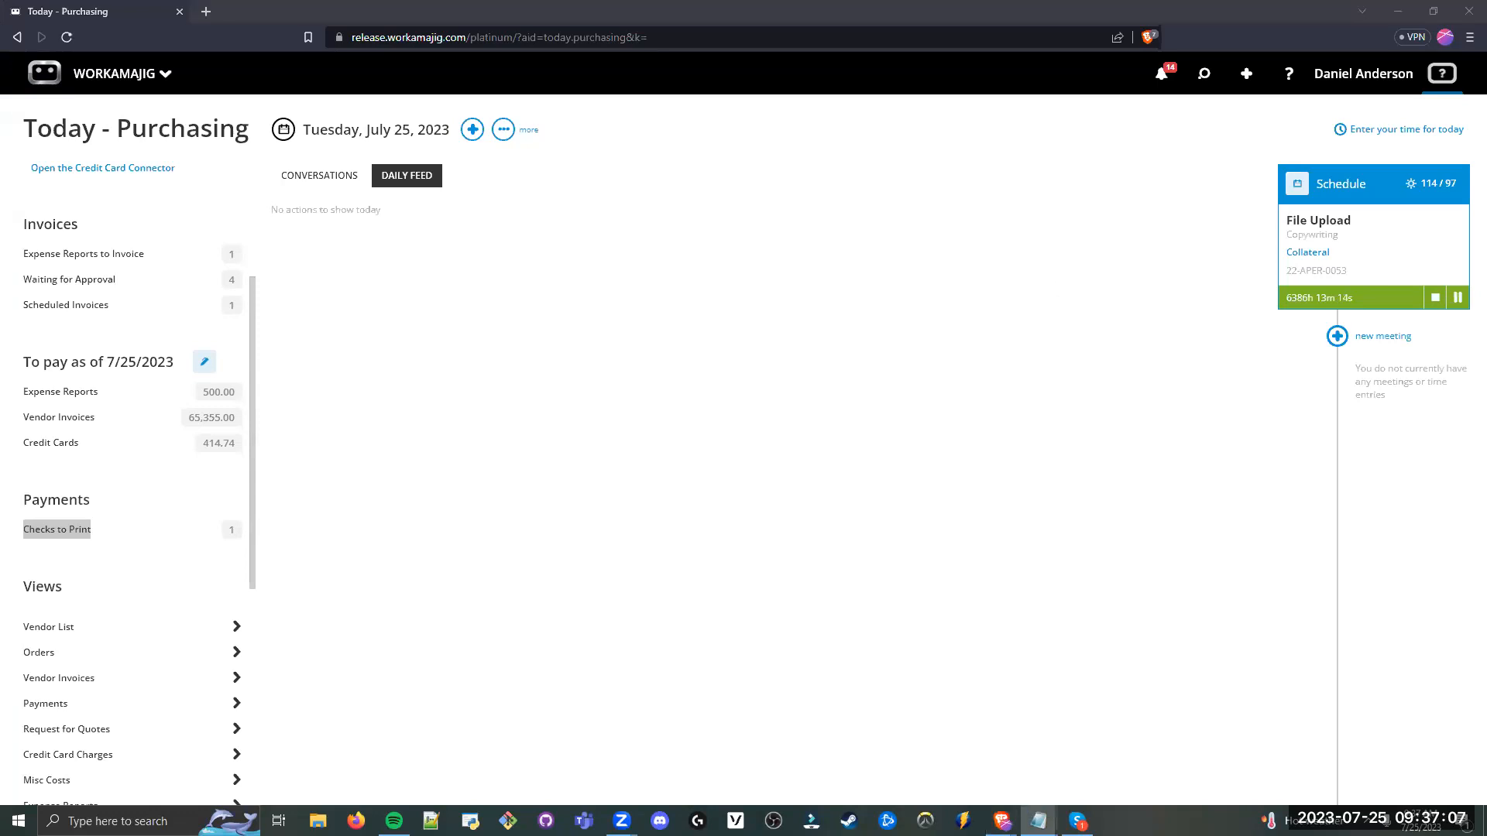
left_click(578, 234)
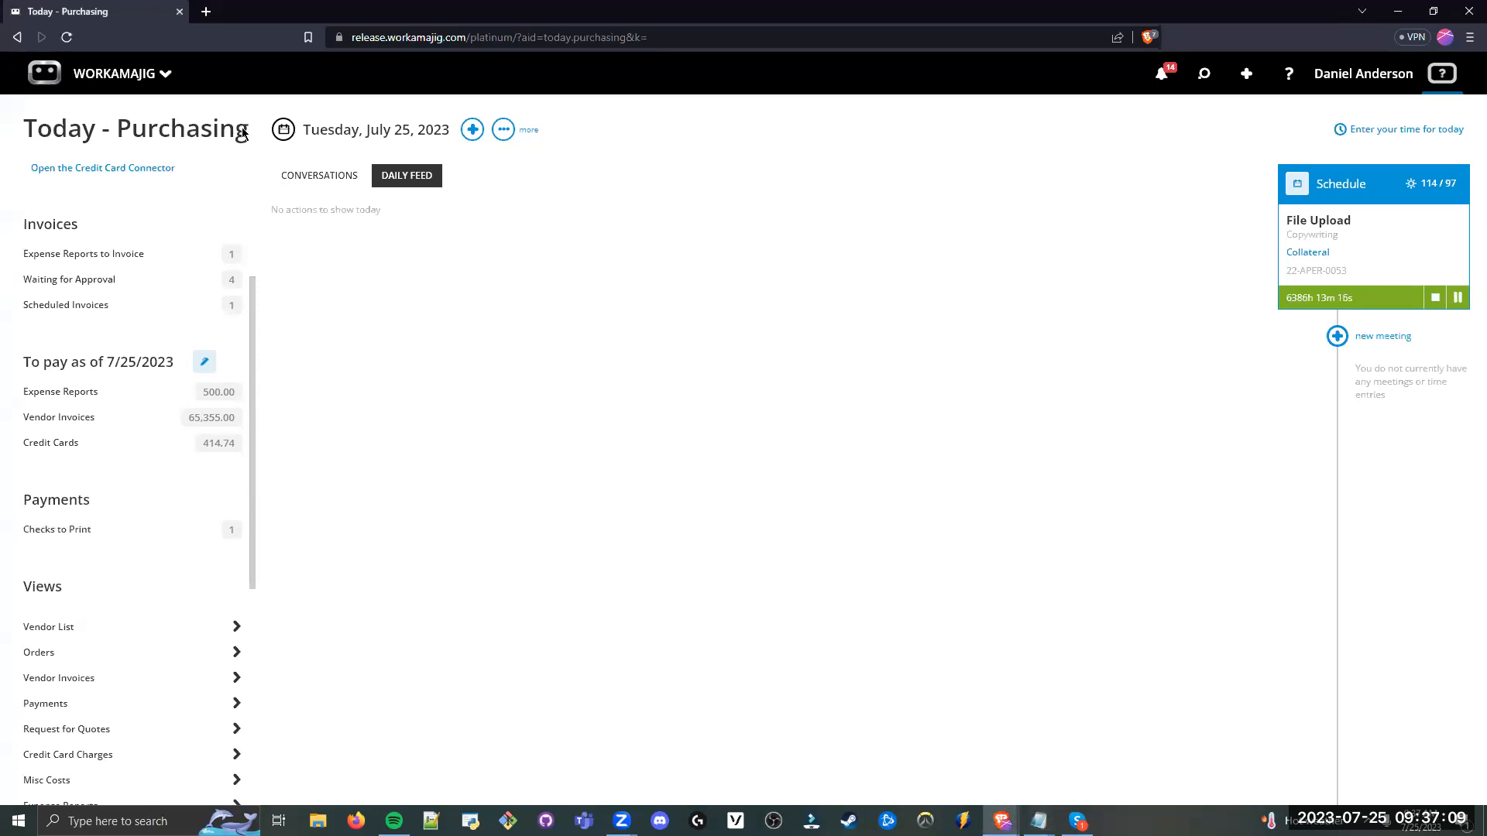
left_click(112, 90)
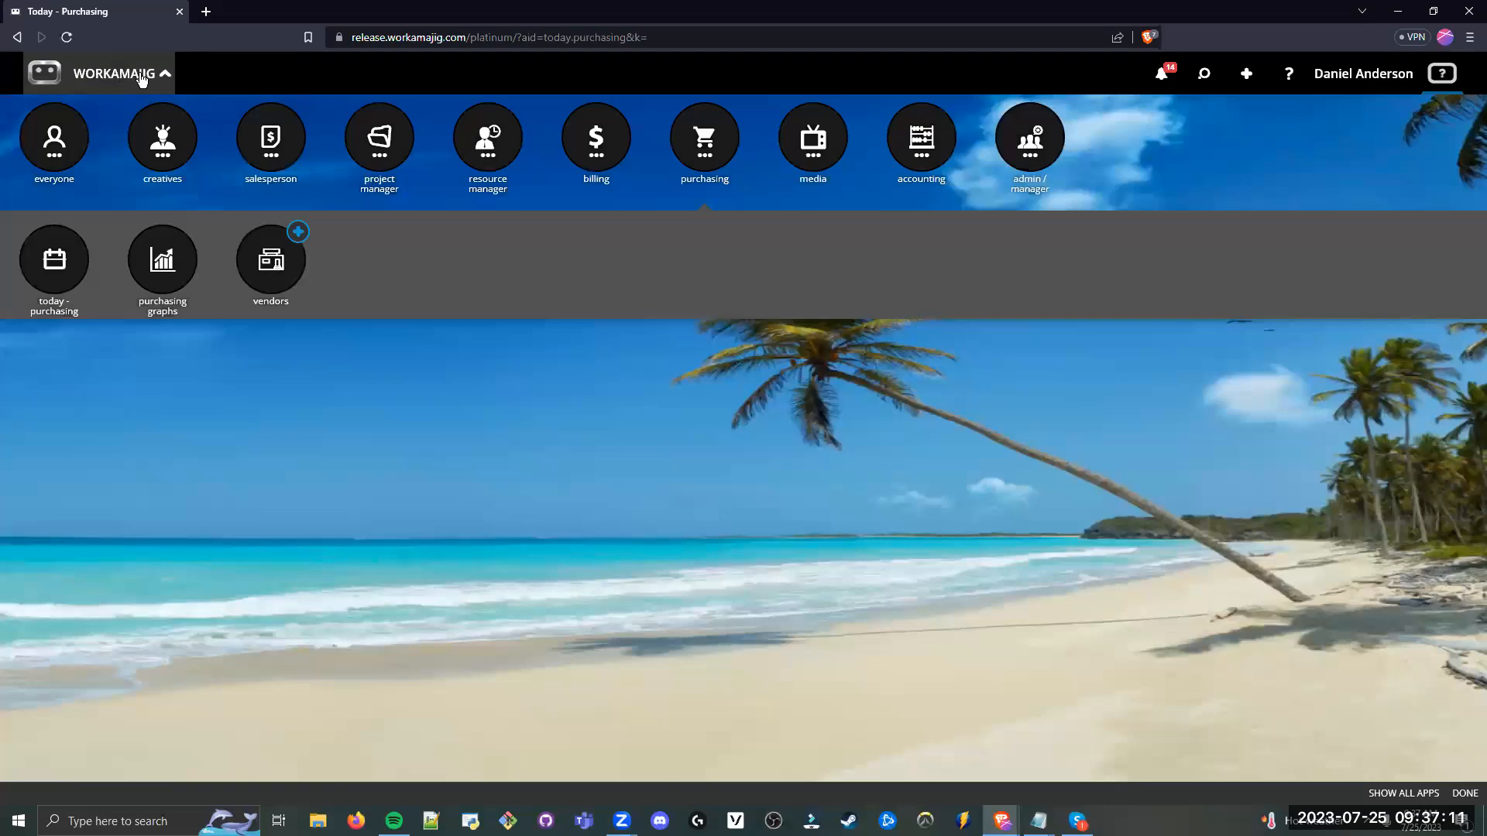
left_click(51, 165)
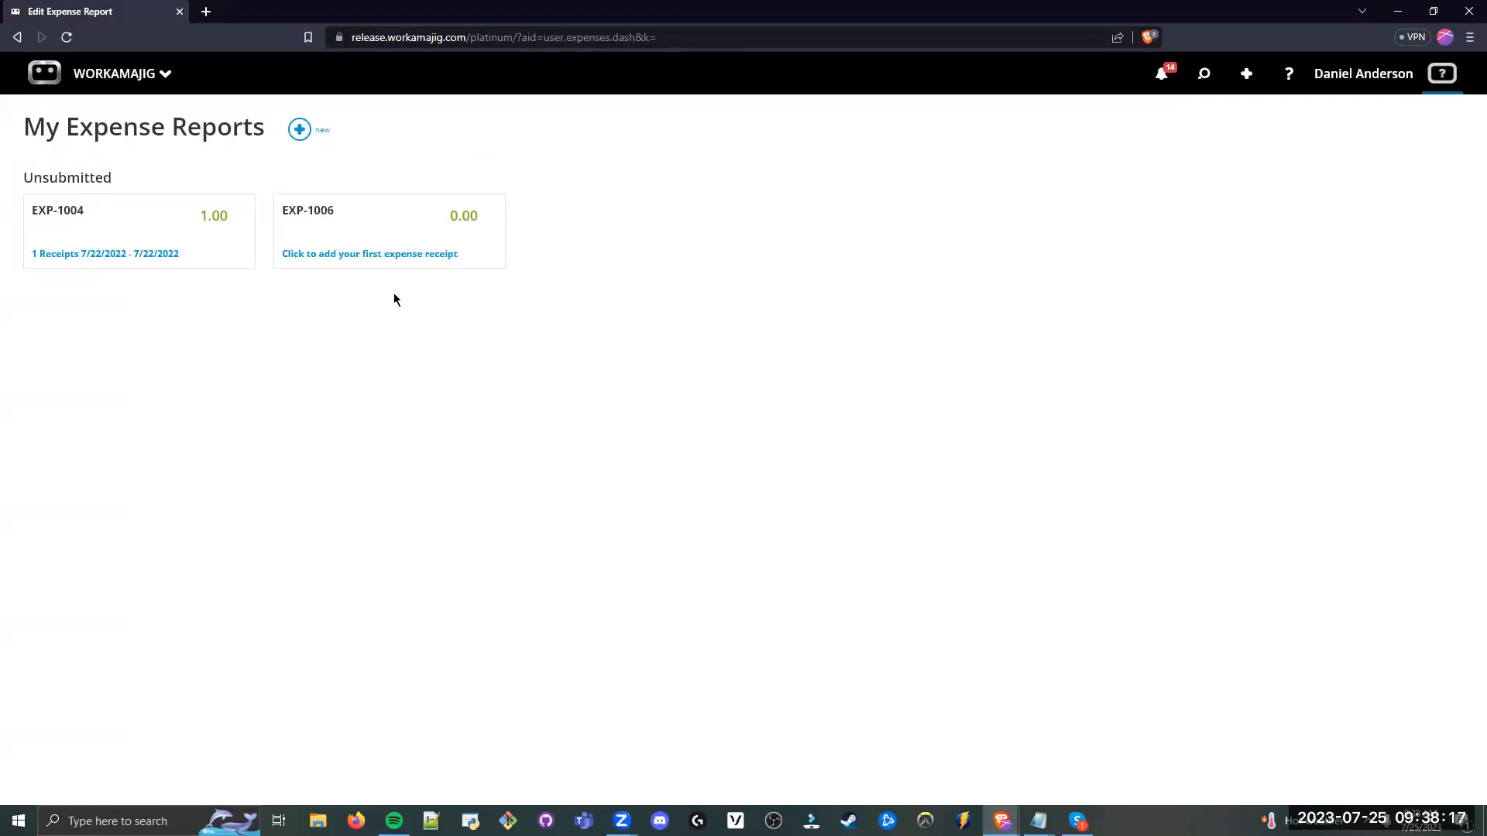
Step: Look over the unsubmitted expense reports and the total on EXP-1004
left_click_drag(28, 128, 266, 148)
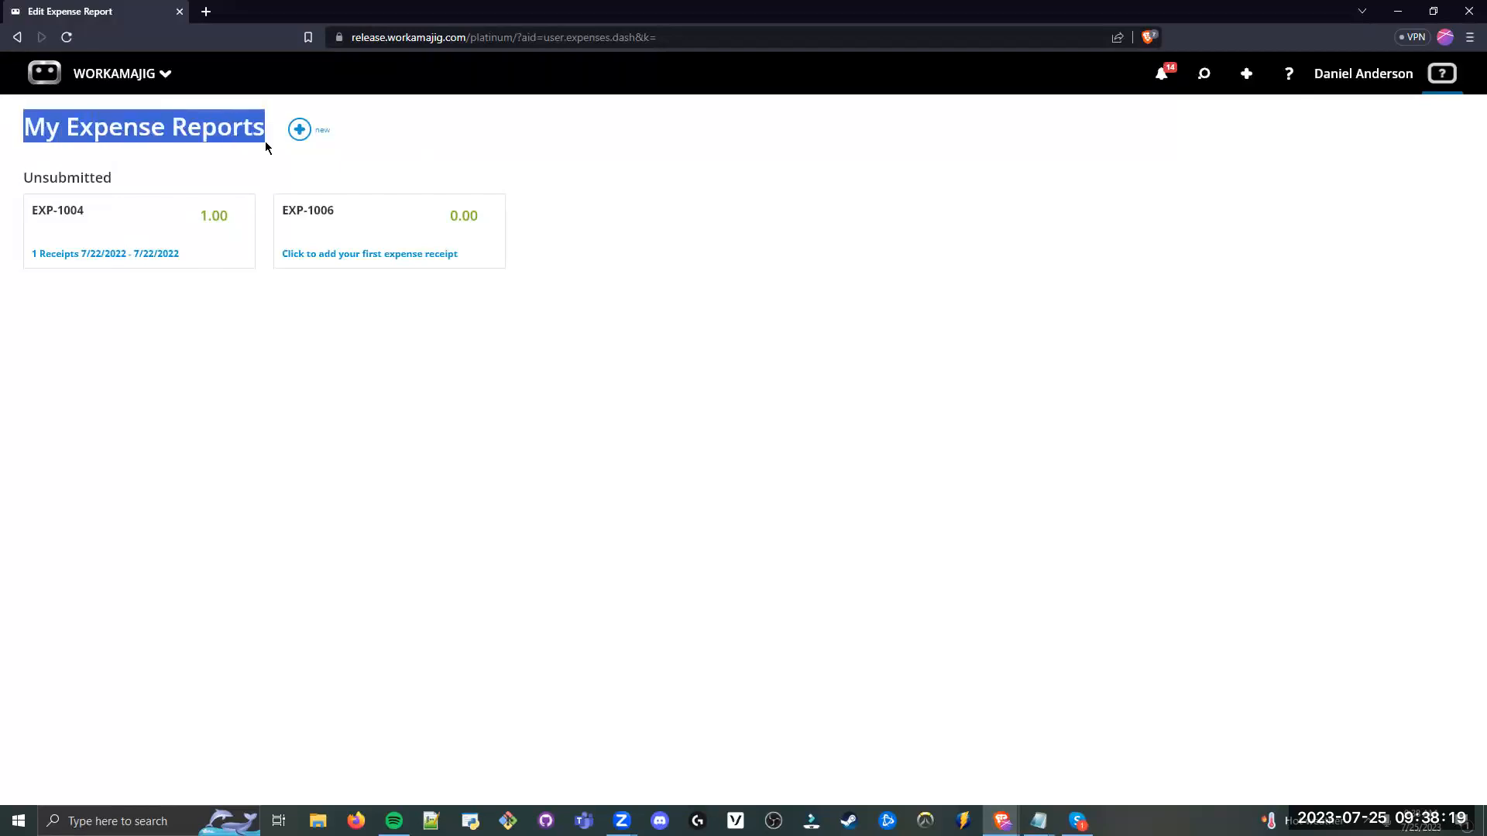
left_click(329, 346)
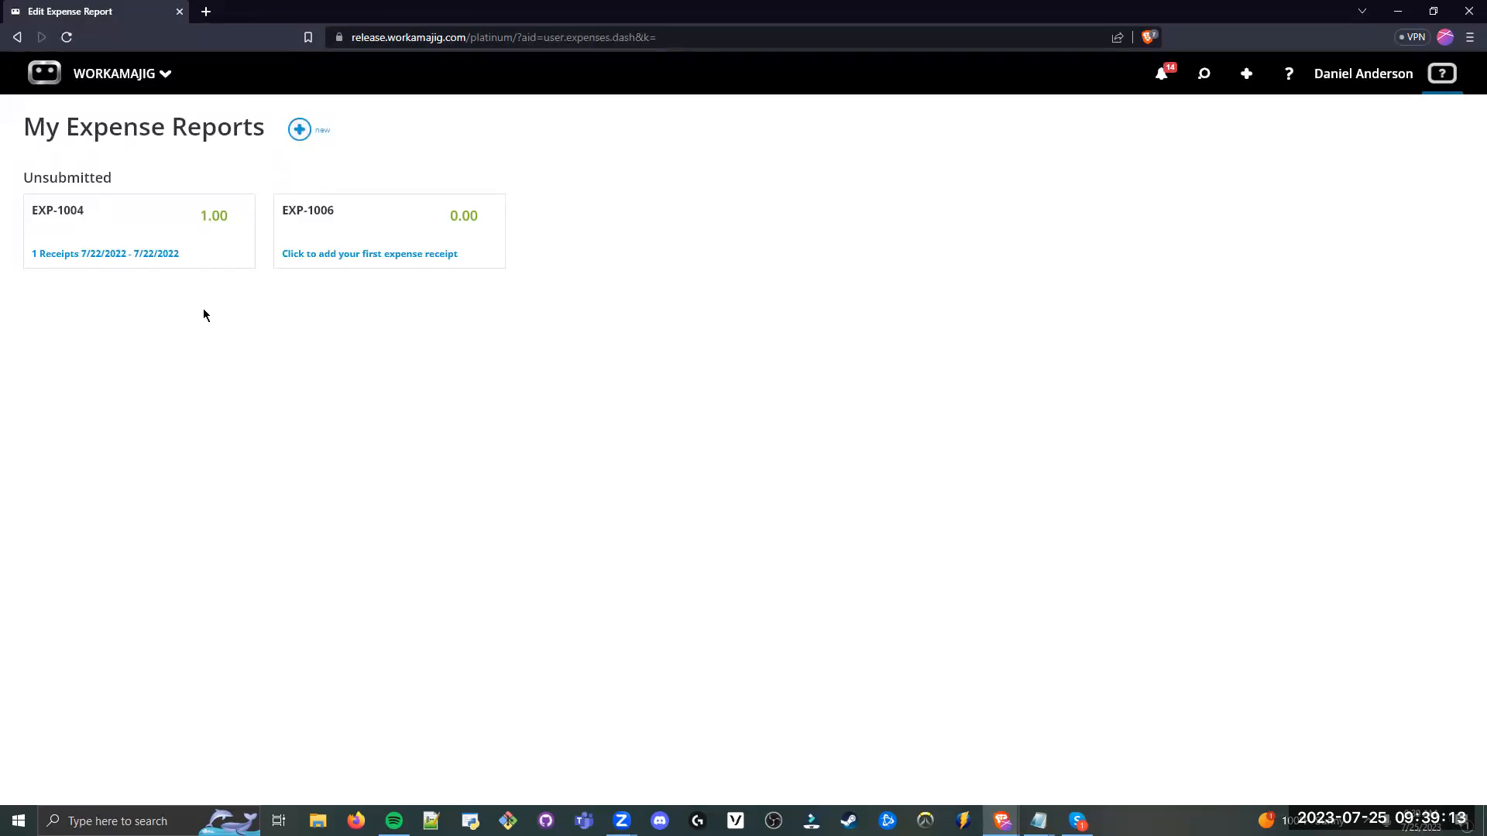
left_click_drag(116, 177, 30, 180)
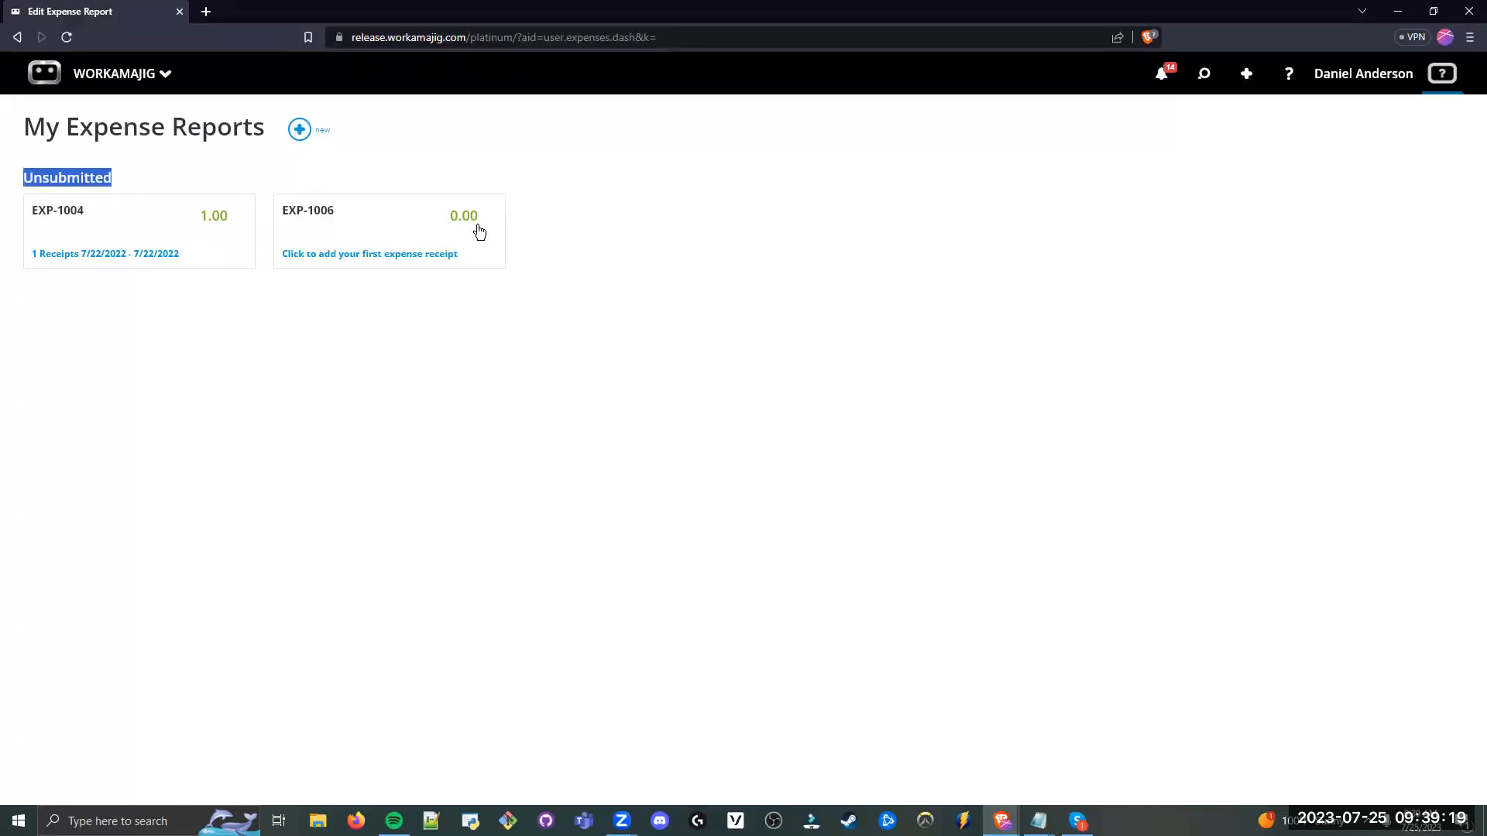
double_click(203, 220)
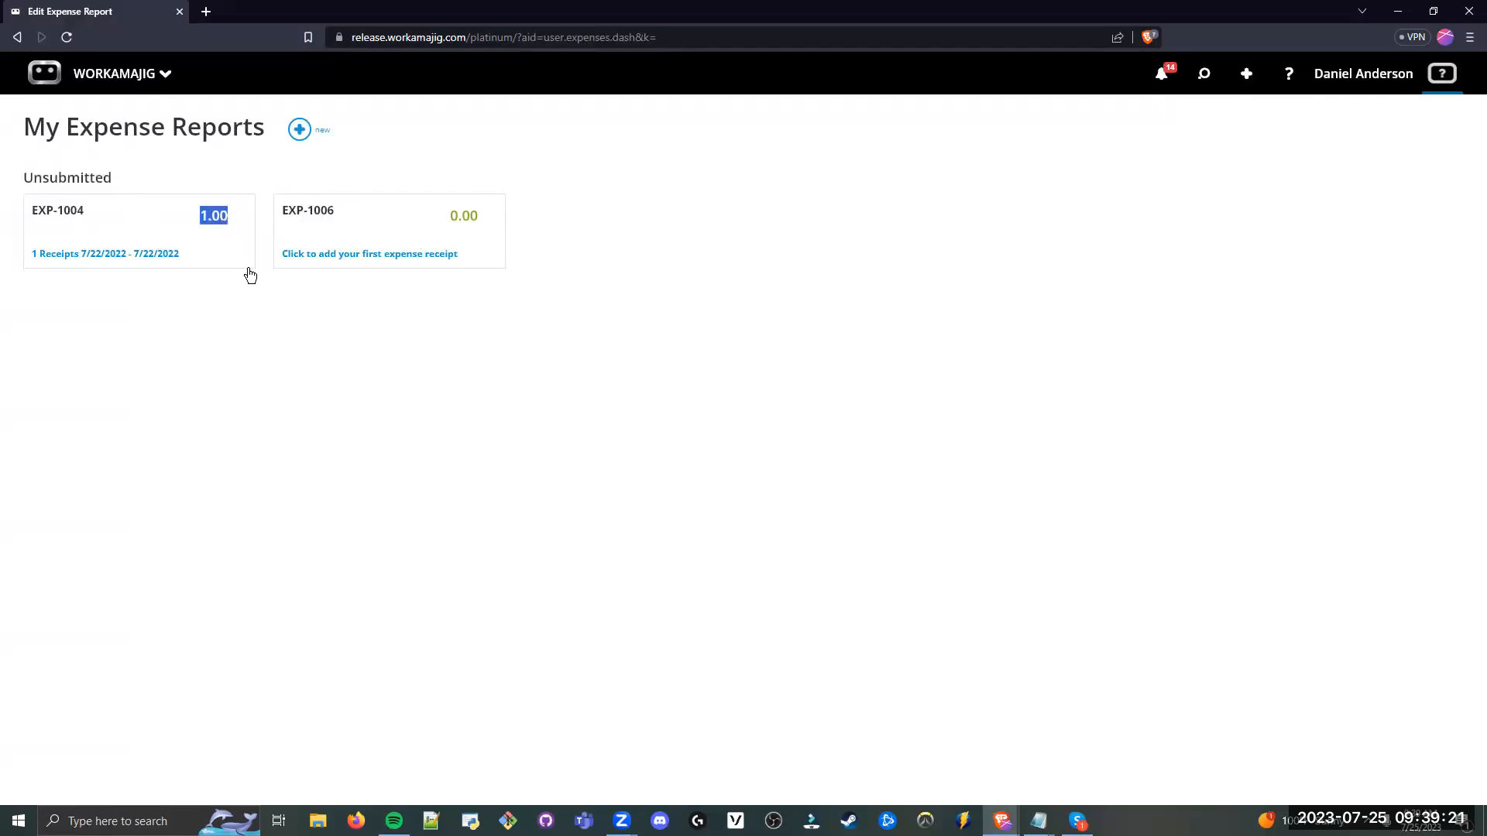
Step: Open the EXP-1006 expense report and add a new expense receipt
left_click(228, 321)
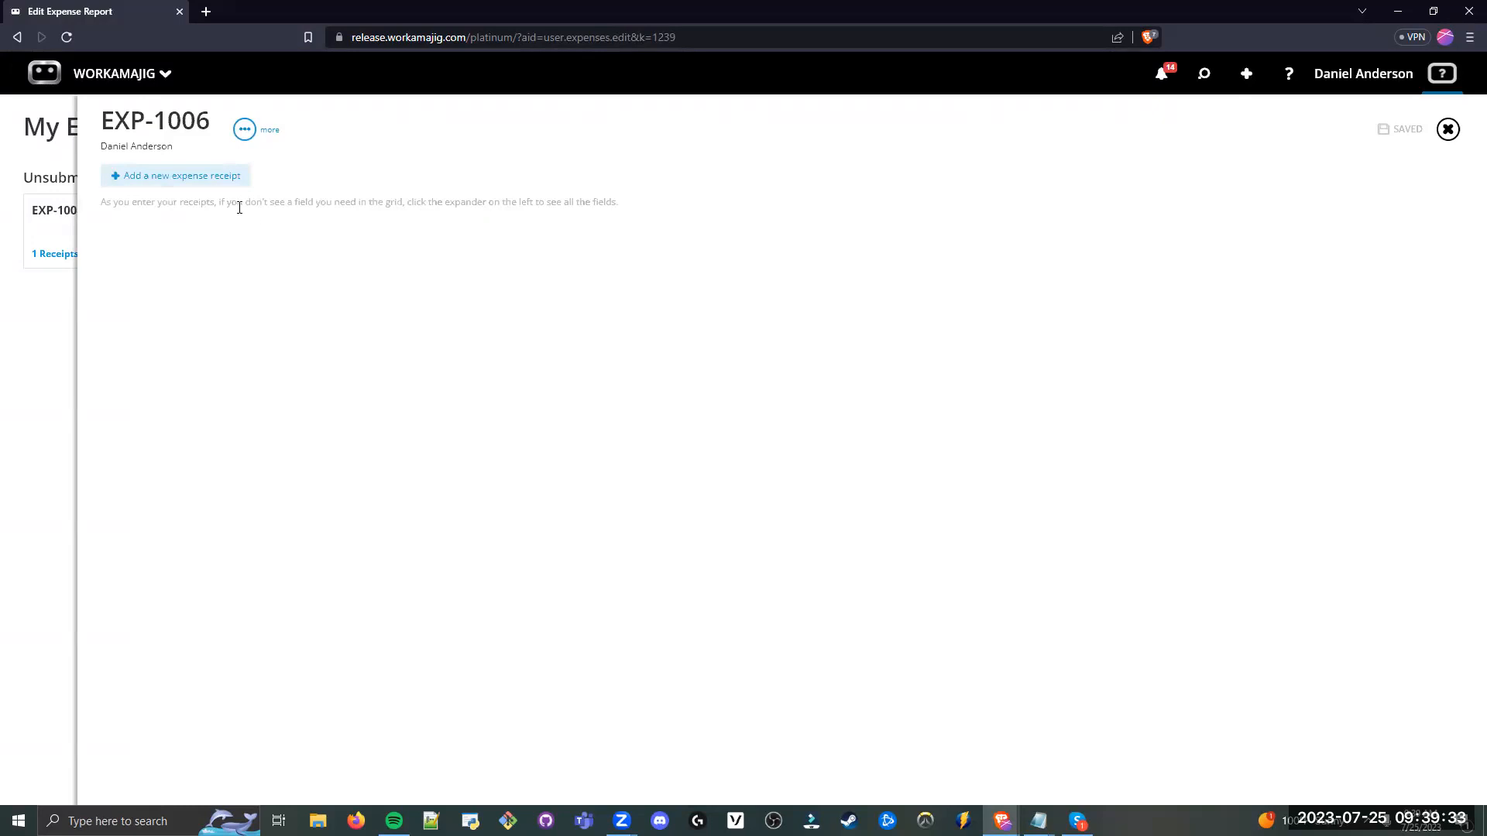
left_click(209, 183)
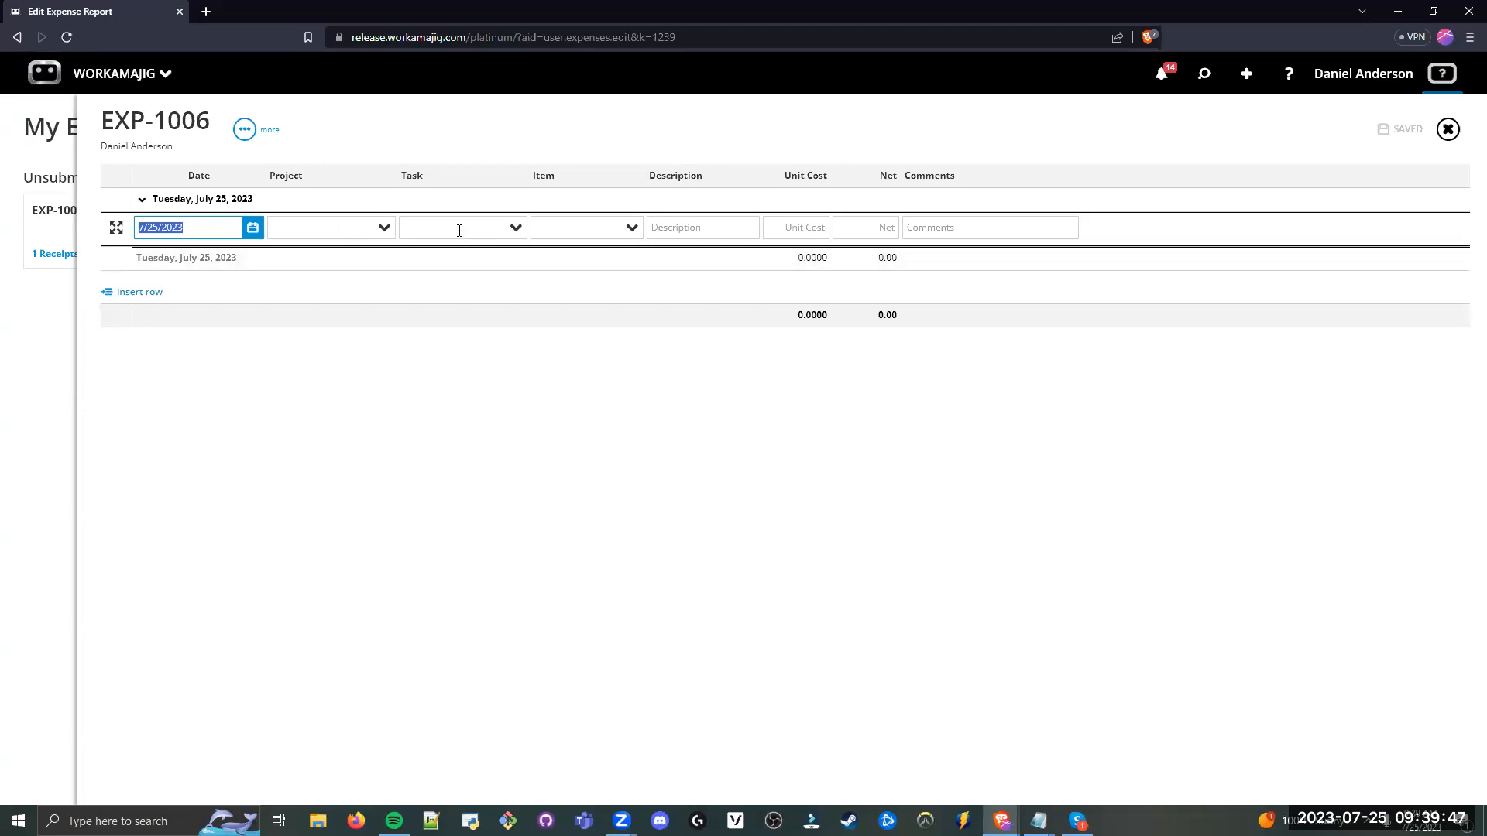
left_click(323, 221)
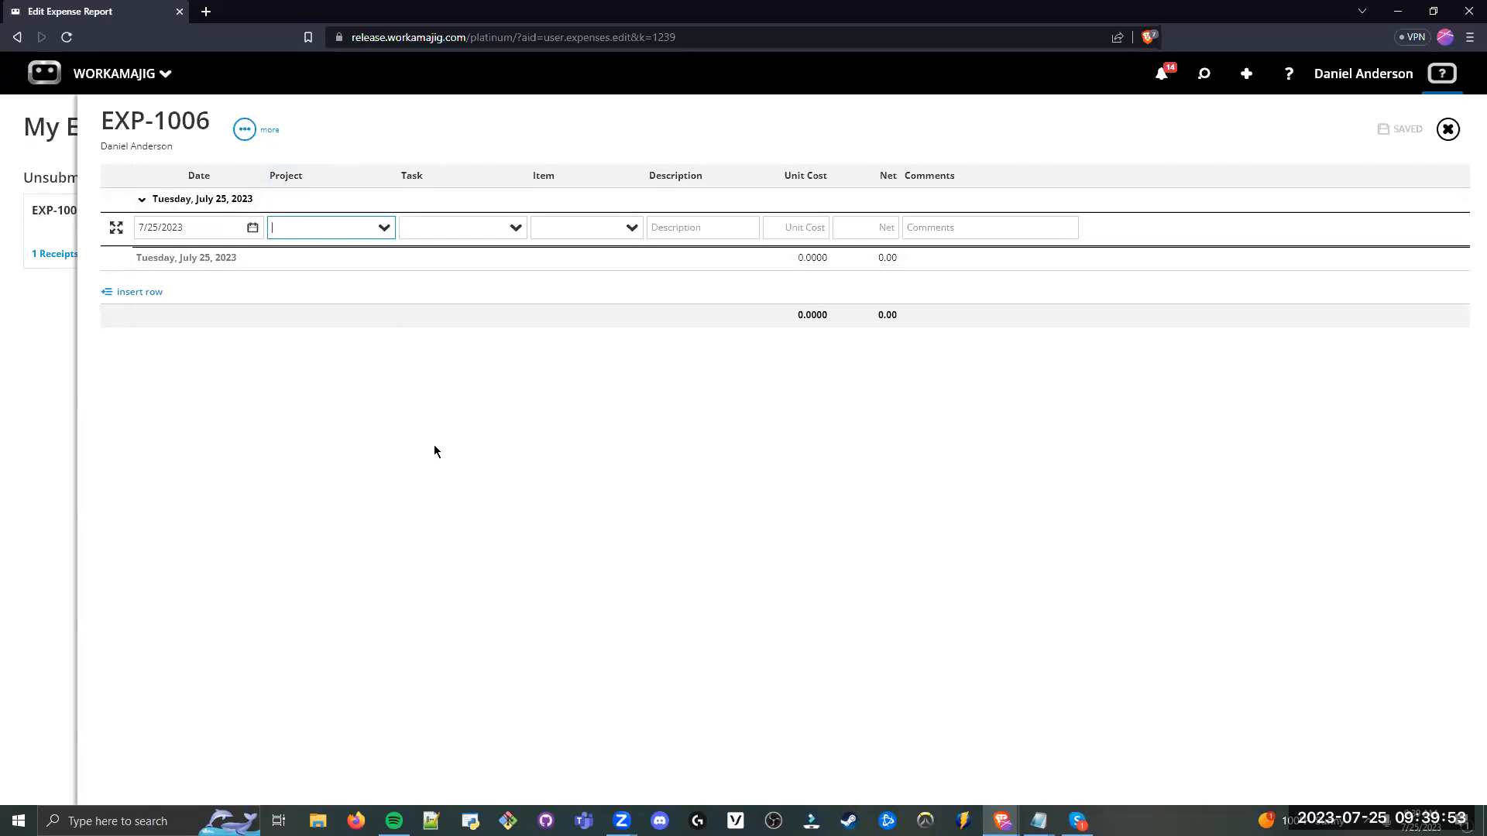
type("pur")
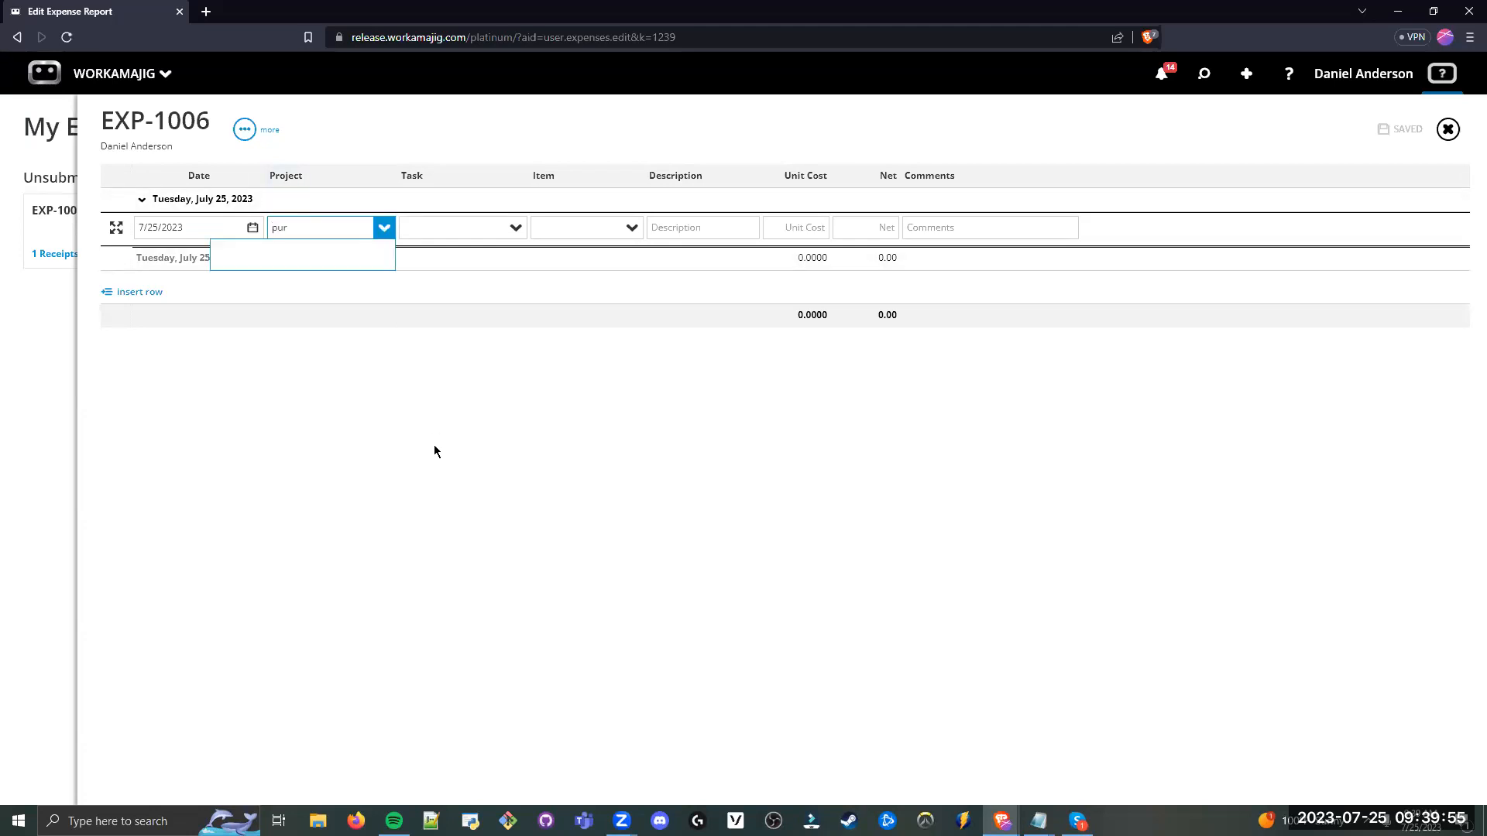
key("BackSpace")
key("BackSpace")
key("BackSpace")
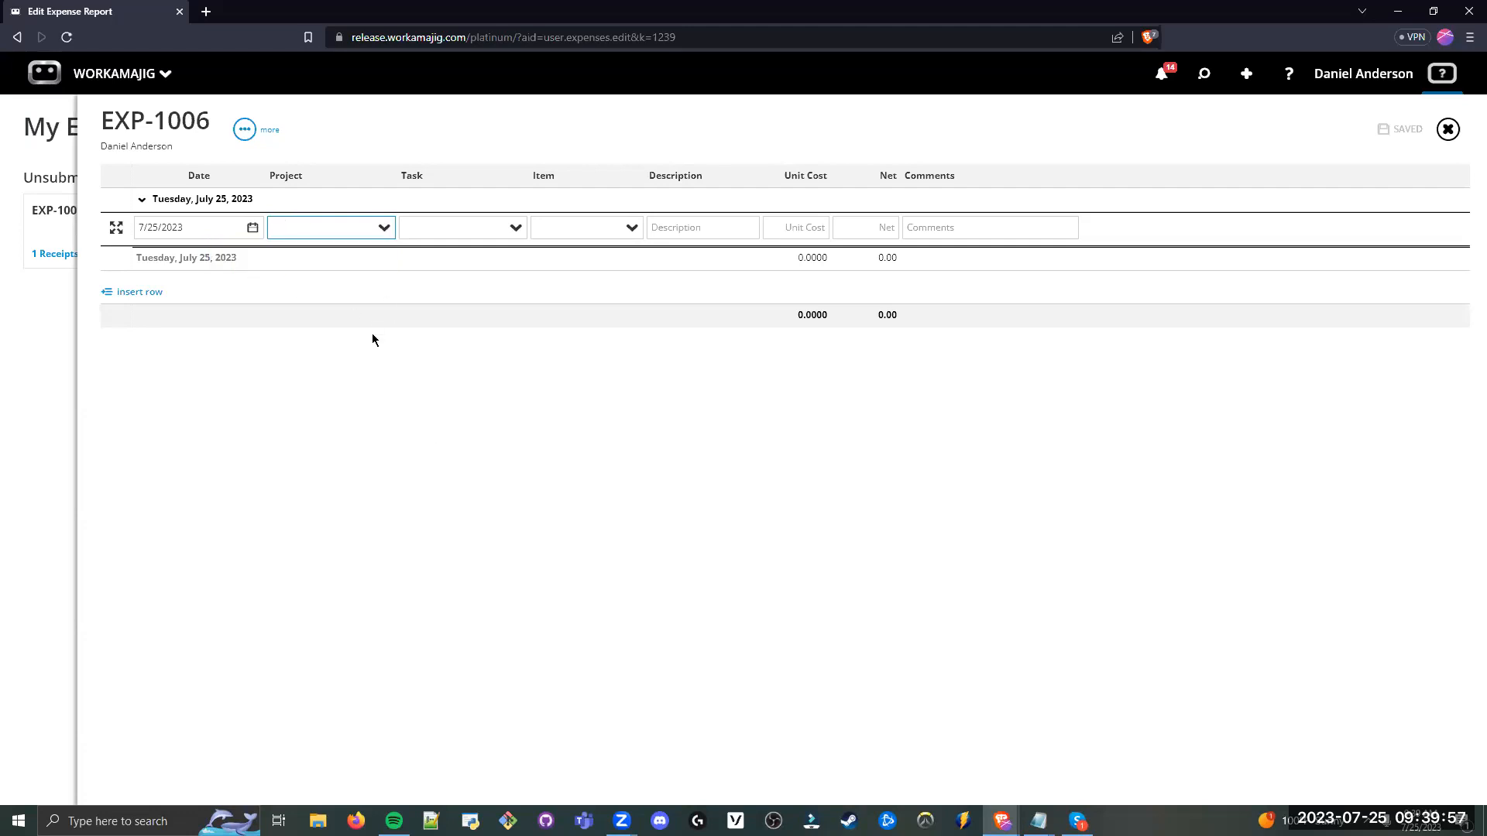
Step: Look up the project name among the recent items and set the receipt's project to Expenses 7/25/2023 - Project Expenses Webinar
left_click(1203, 85)
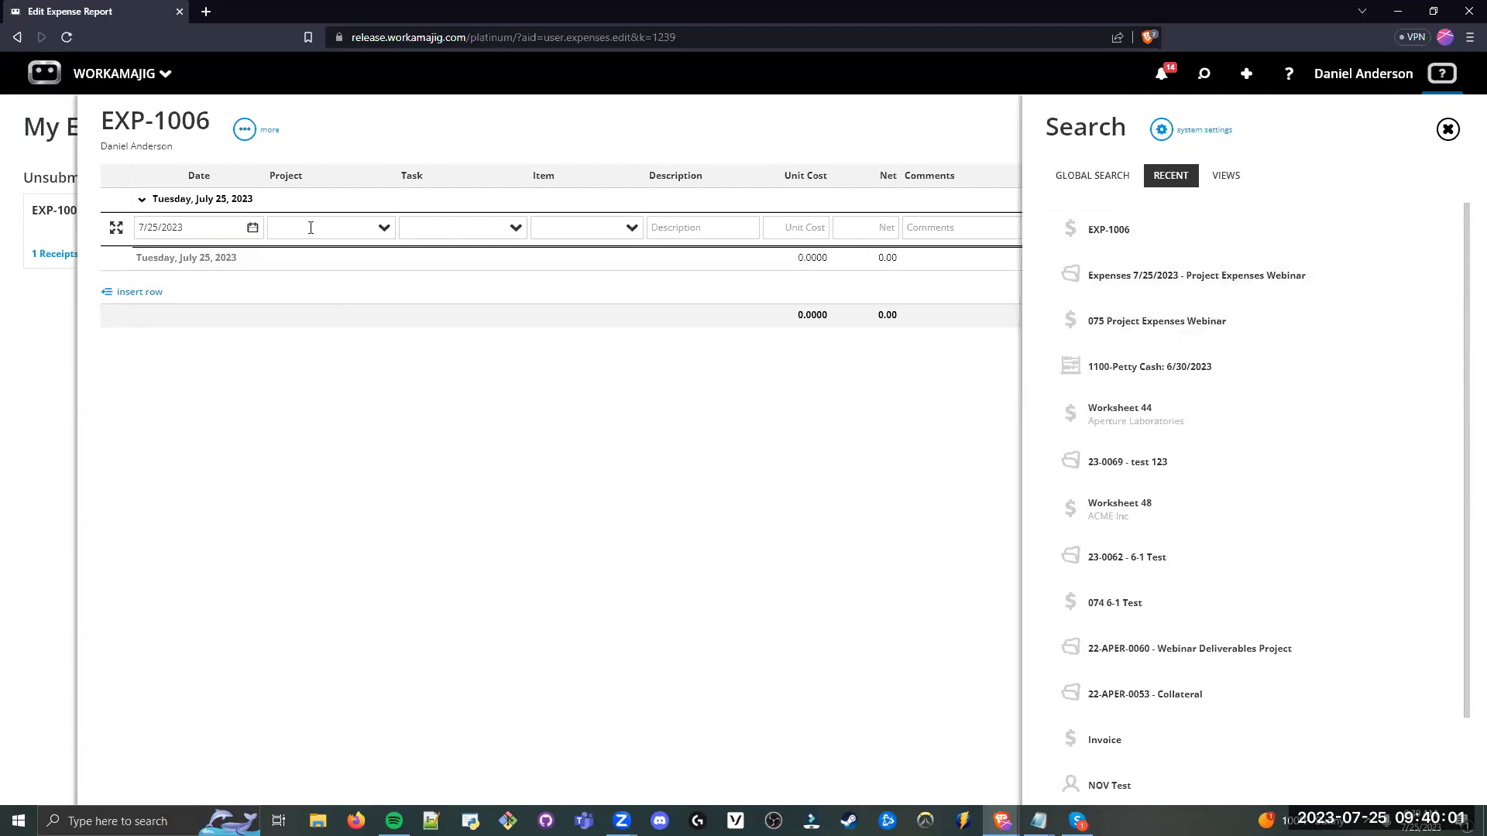
left_click(371, 331)
type("expen")
key("BackSpace")
key("BackSpace")
key("BackSpace")
key("BackSpace")
key("BackSpace")
key("Tab")
type("exp")
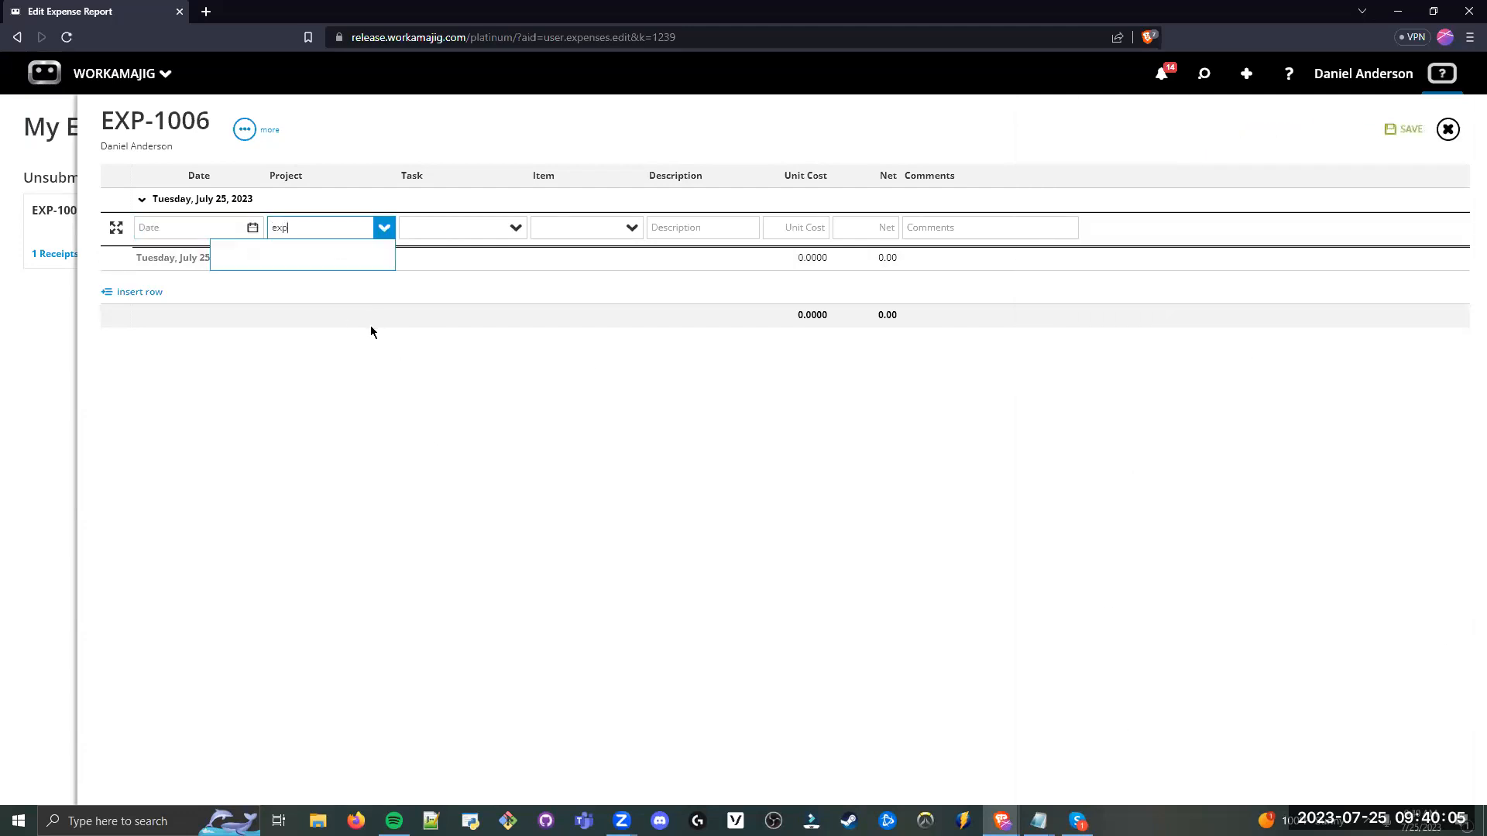
left_click(318, 262)
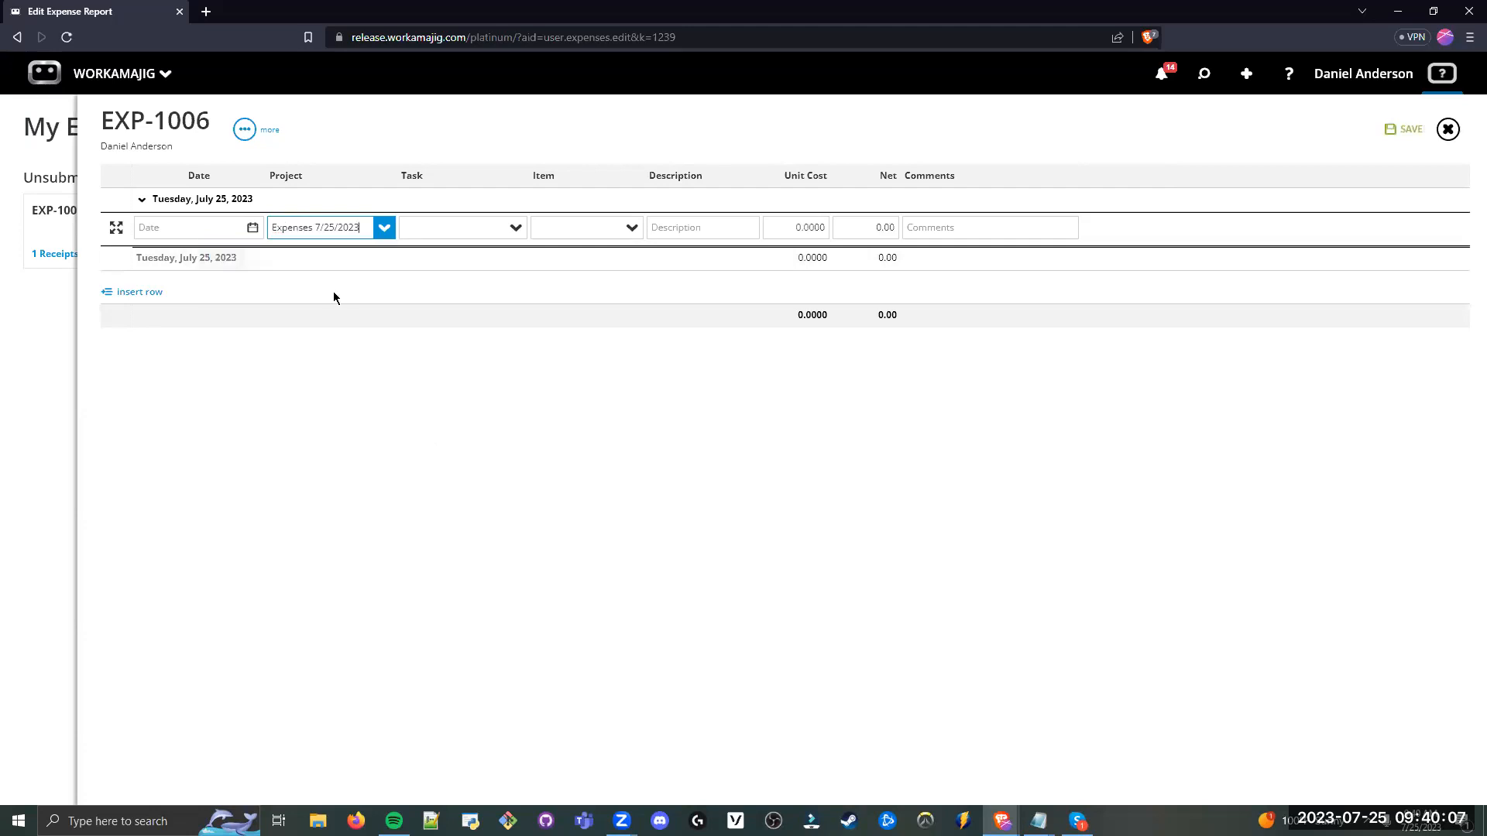
Step: Check the tasks available for the receipt and set its date to 7/25/2023
left_click(469, 229)
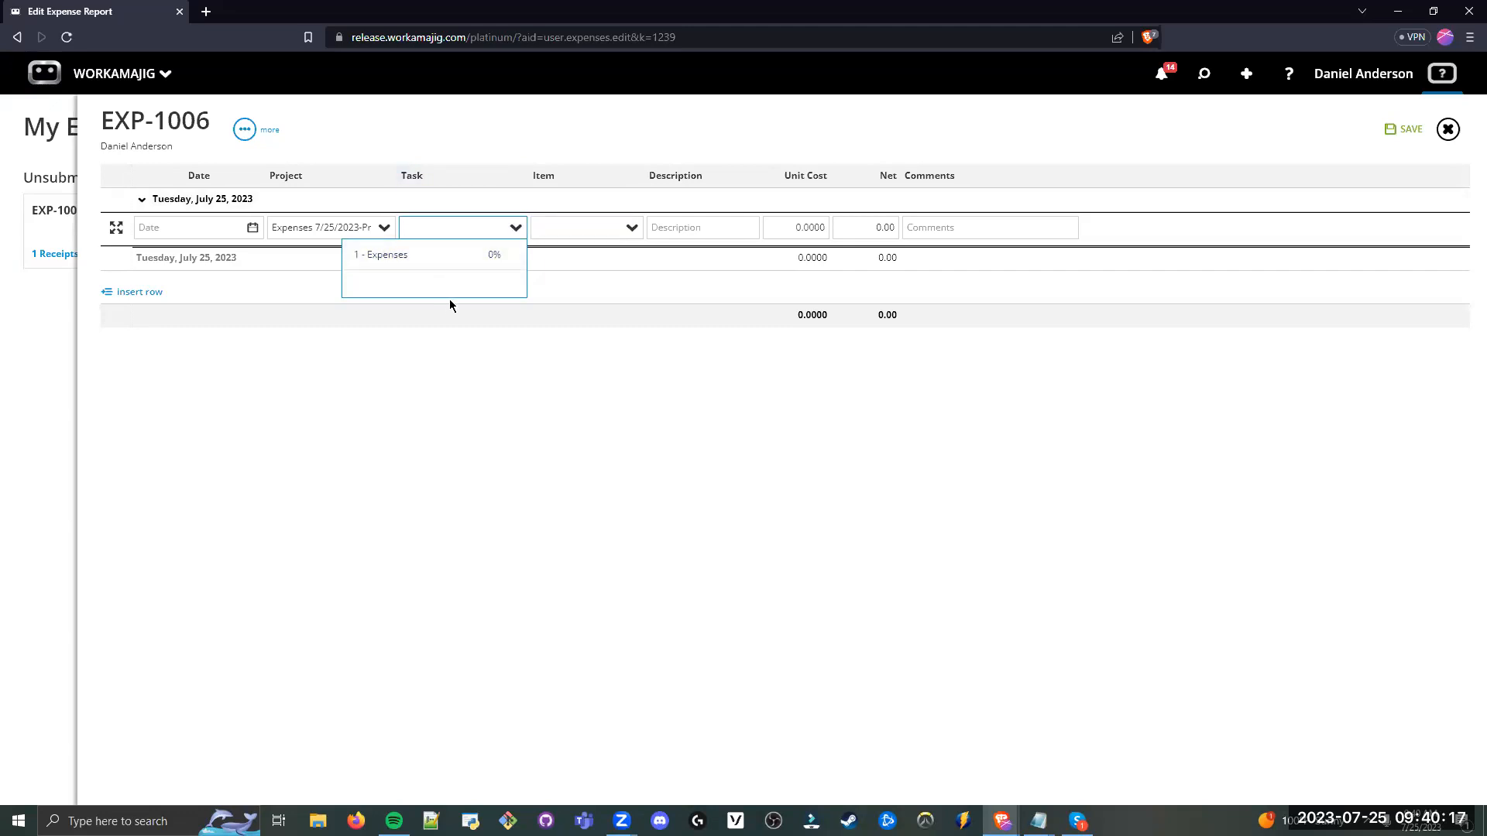
left_click(426, 333)
left_click(198, 236)
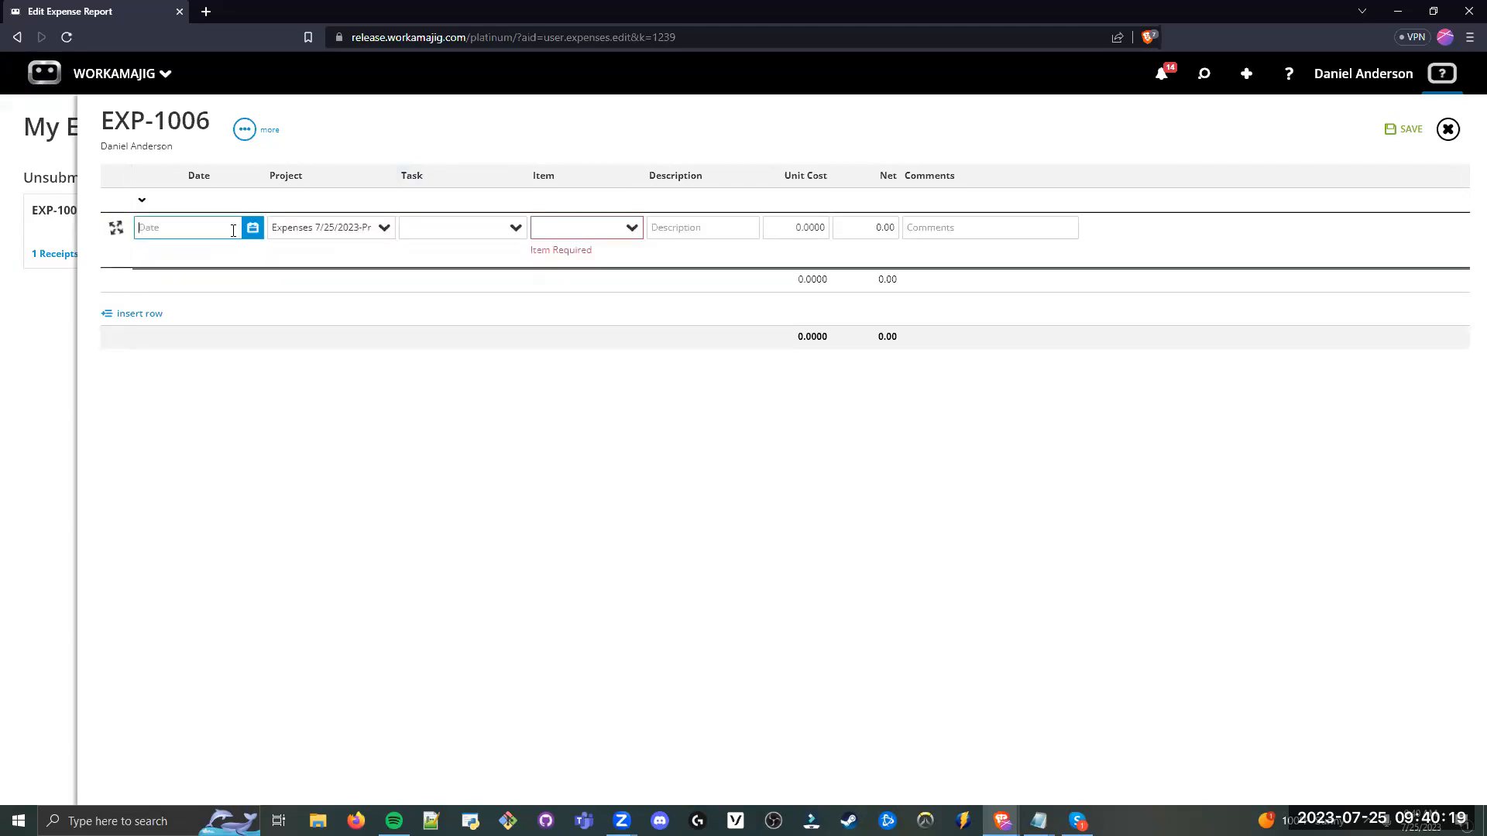
left_click(253, 228)
left_click(254, 230)
Step: Set the receipt's item to AIR-Air Fare
left_click(591, 230)
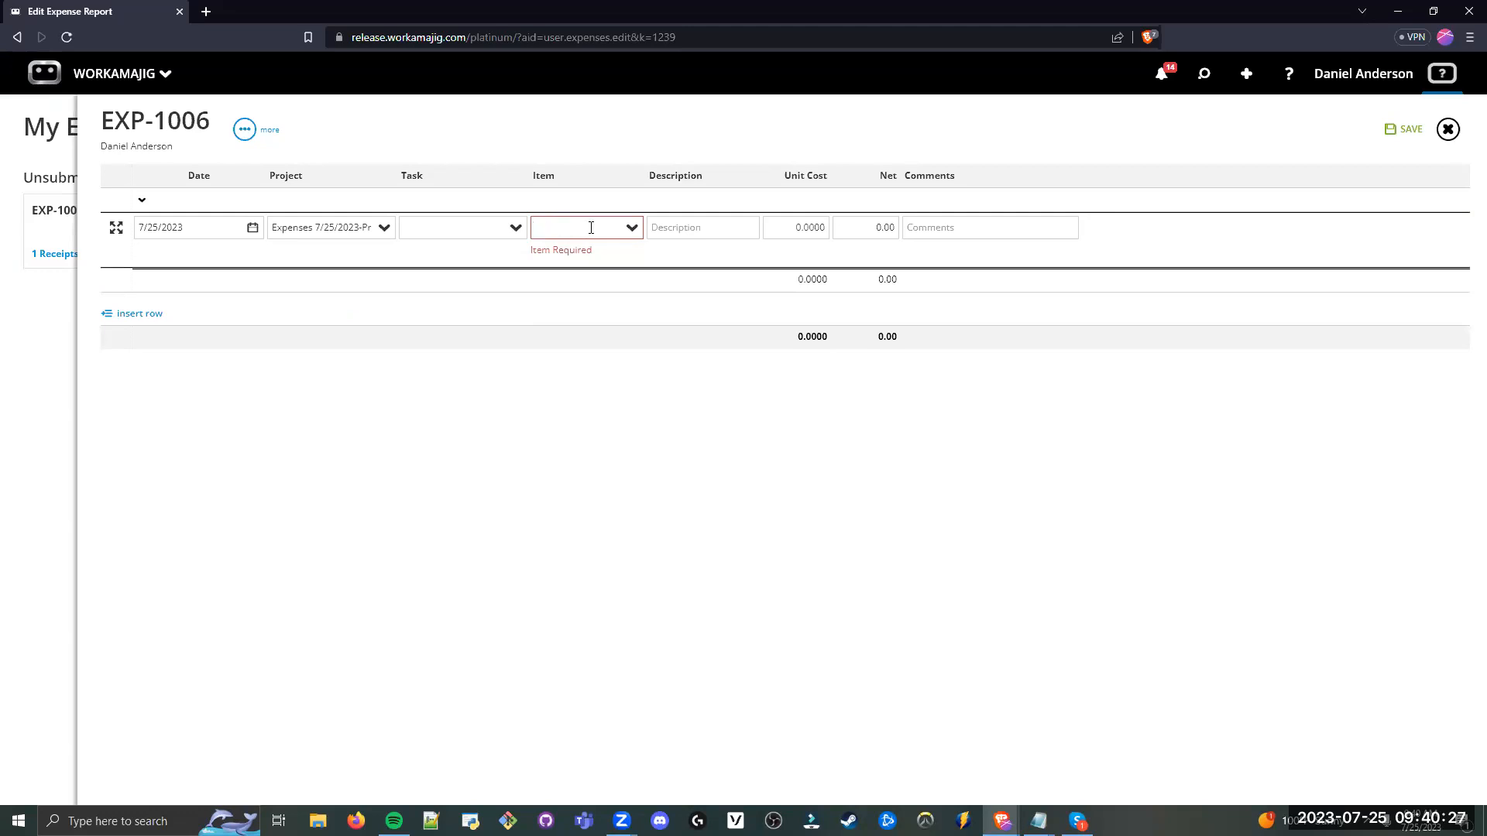
left_click(633, 230)
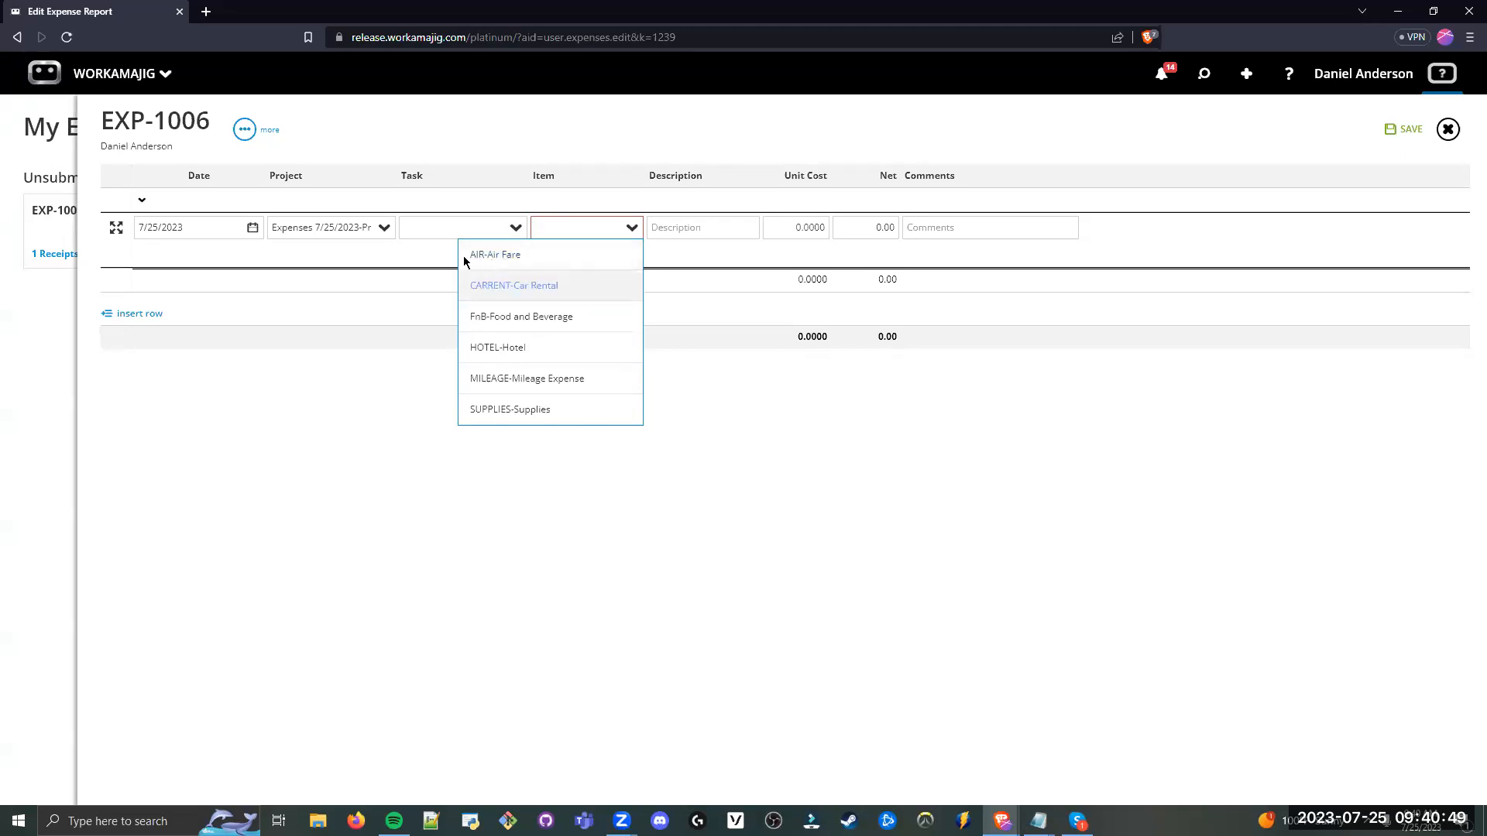
left_click(578, 257)
Step: Enter a net amount of 250 and the comment Airfare for the receipt
left_click_drag(796, 227, 867, 412)
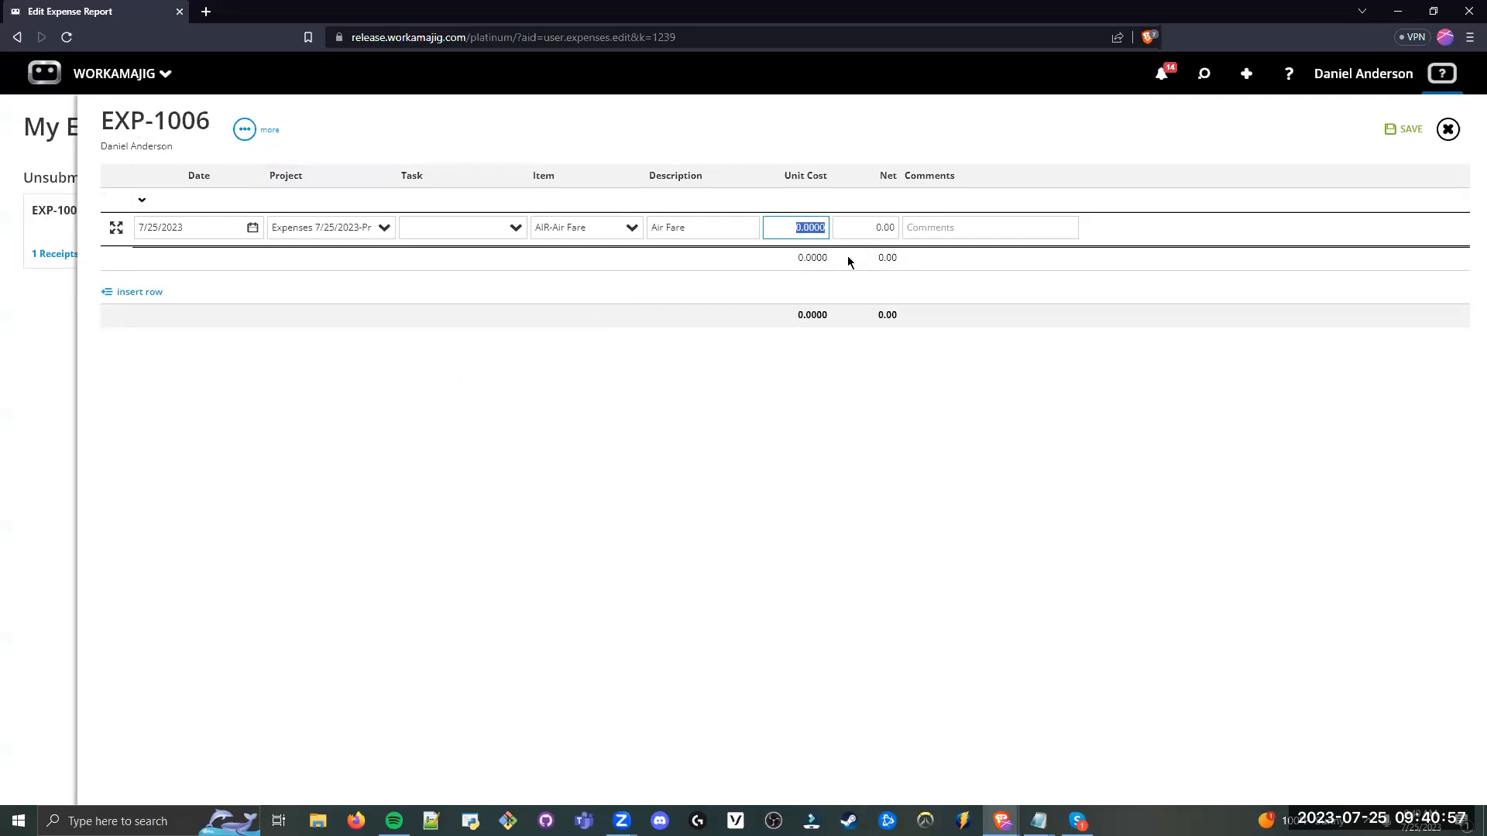
key("Tab")
type("250")
key("Tab")
type("Airfare")
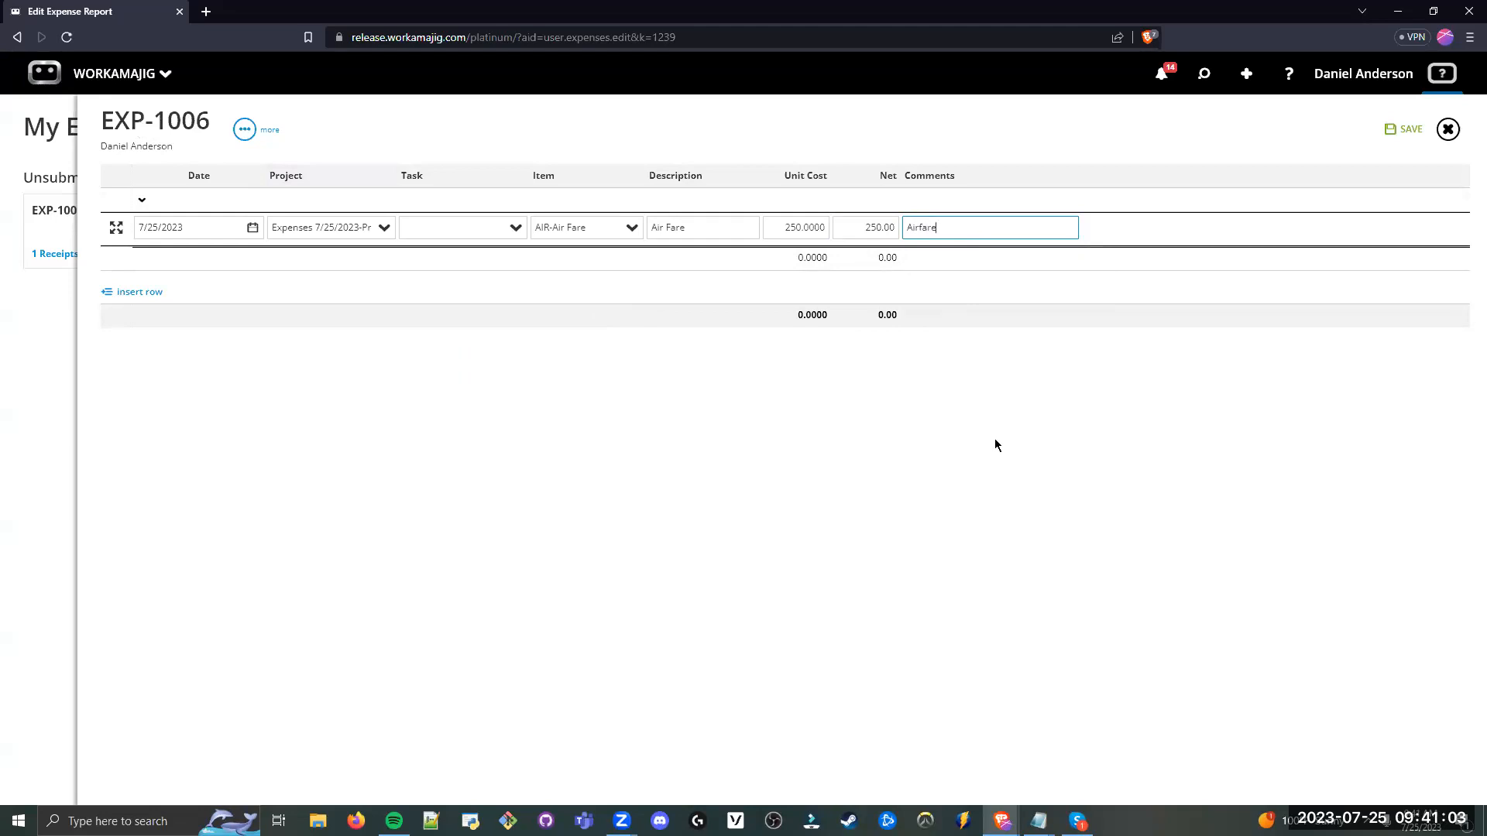
Step: Review the receipt's comment and the expense item choices, keep Air Fare, and save the receipt row
left_click_drag(953, 222, 868, 238)
left_click(597, 229)
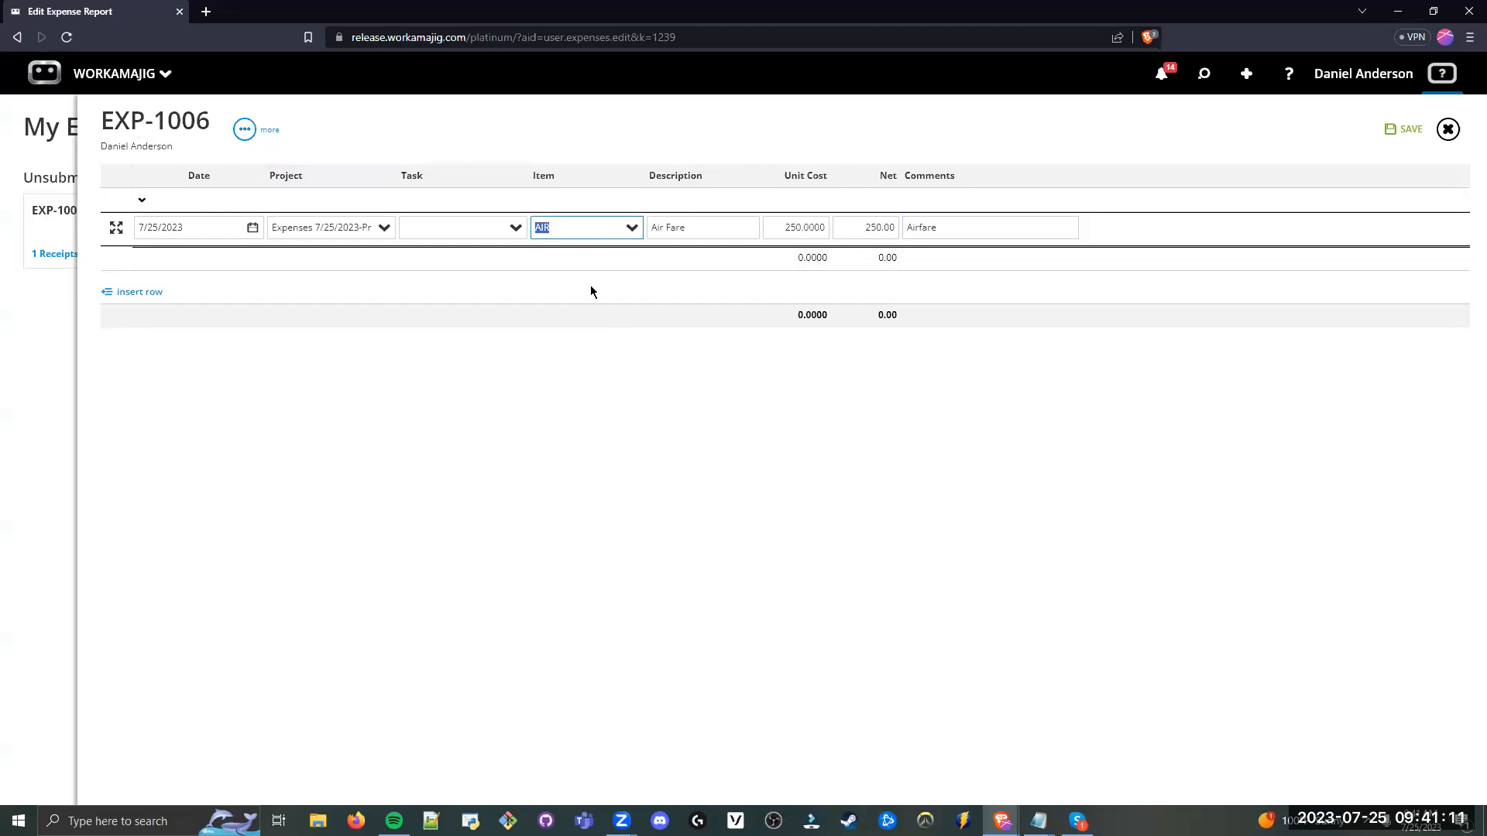
left_click(629, 229)
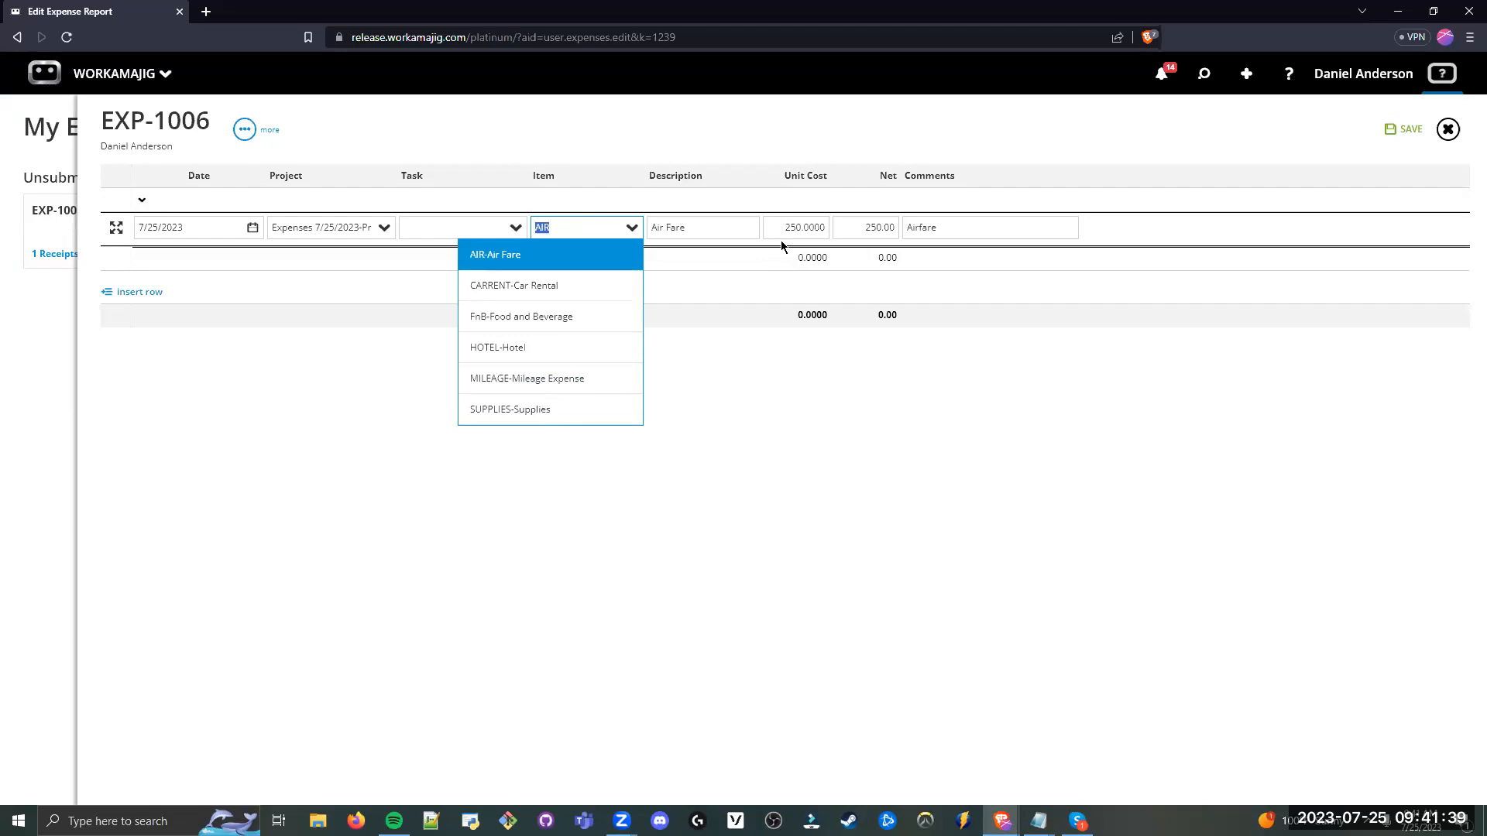
left_click(720, 364)
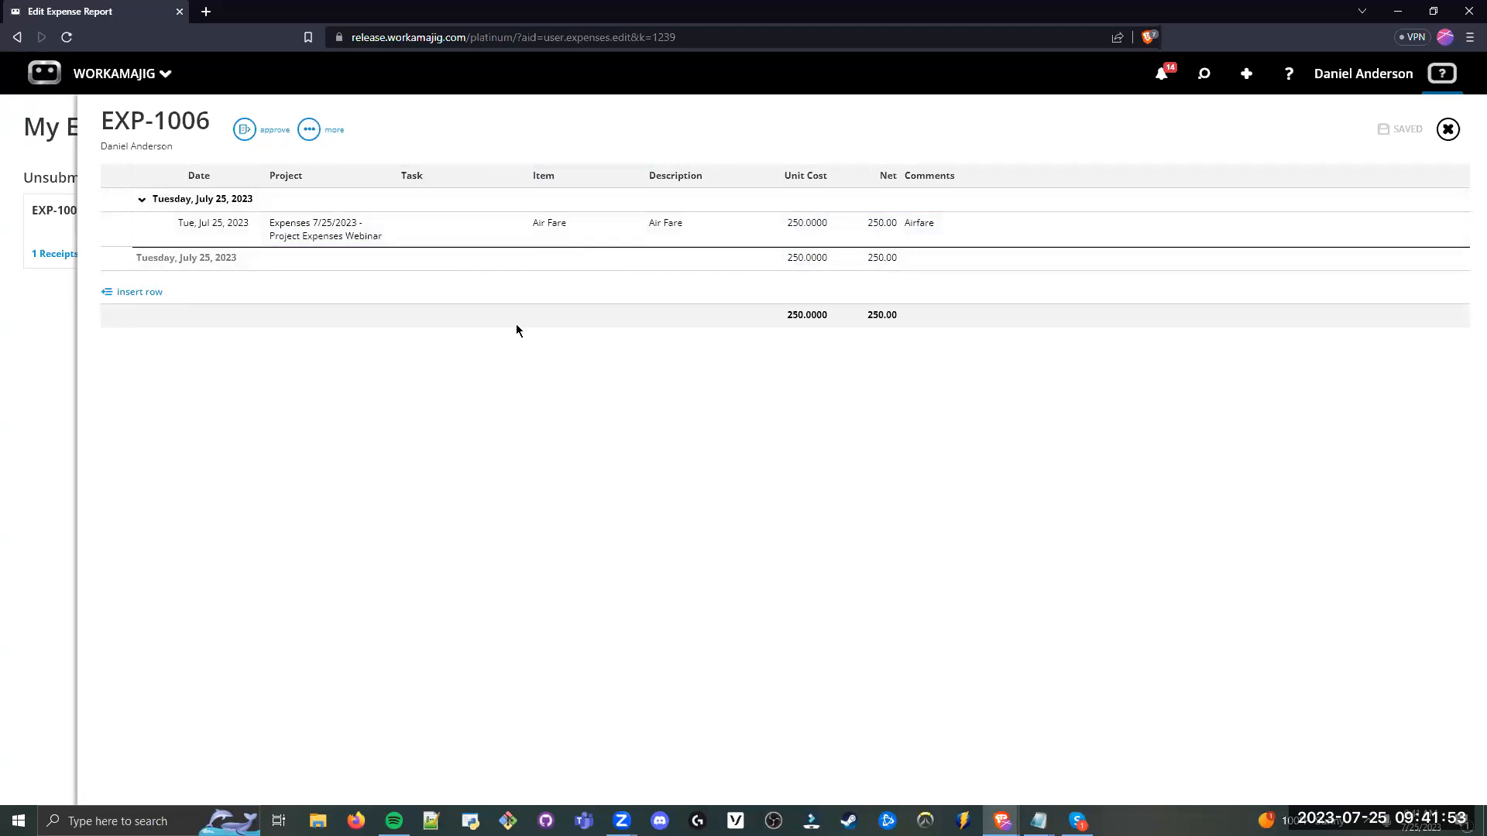
Step: Check the task choices of the Air Fare receipt and expand it to all its fields
left_click(467, 237)
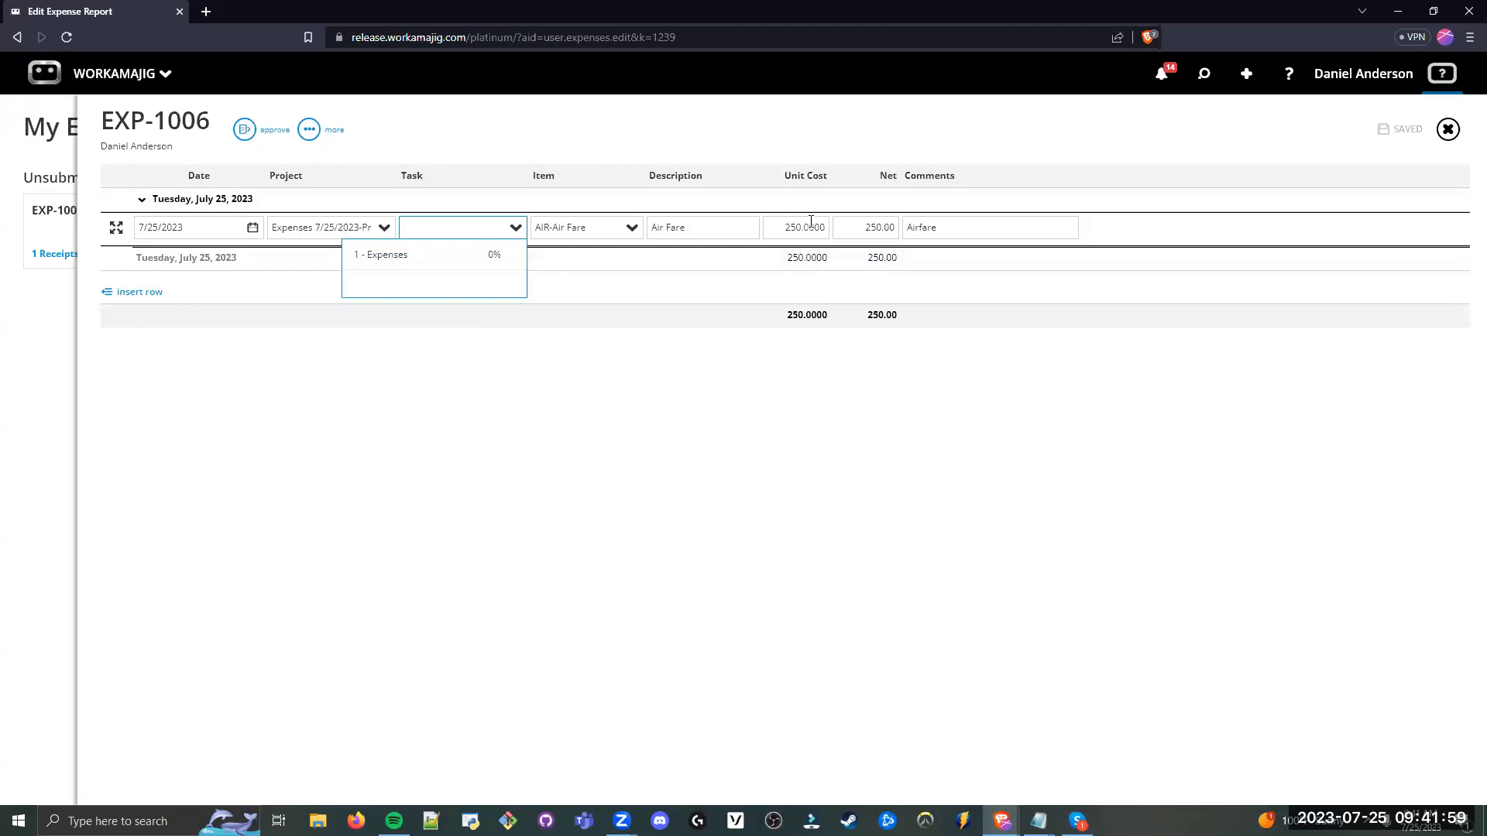
left_click(120, 231)
left_click(112, 249)
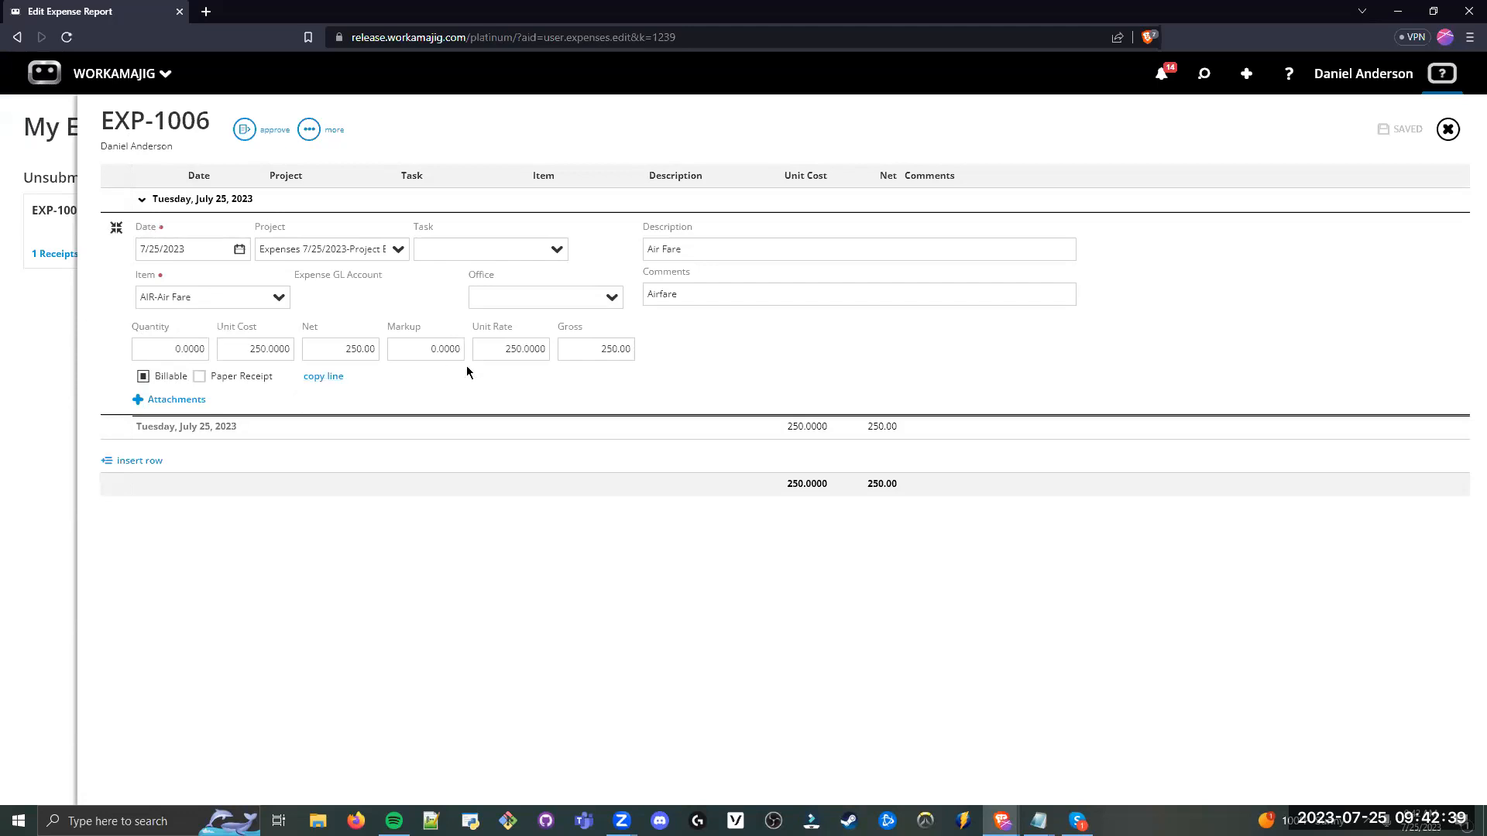
Step: Try the Paper Receipt option on the expanded receipt and collapse the row
left_click(201, 377)
left_click(240, 385)
left_click(224, 385)
left_click(240, 379)
left_click(293, 467)
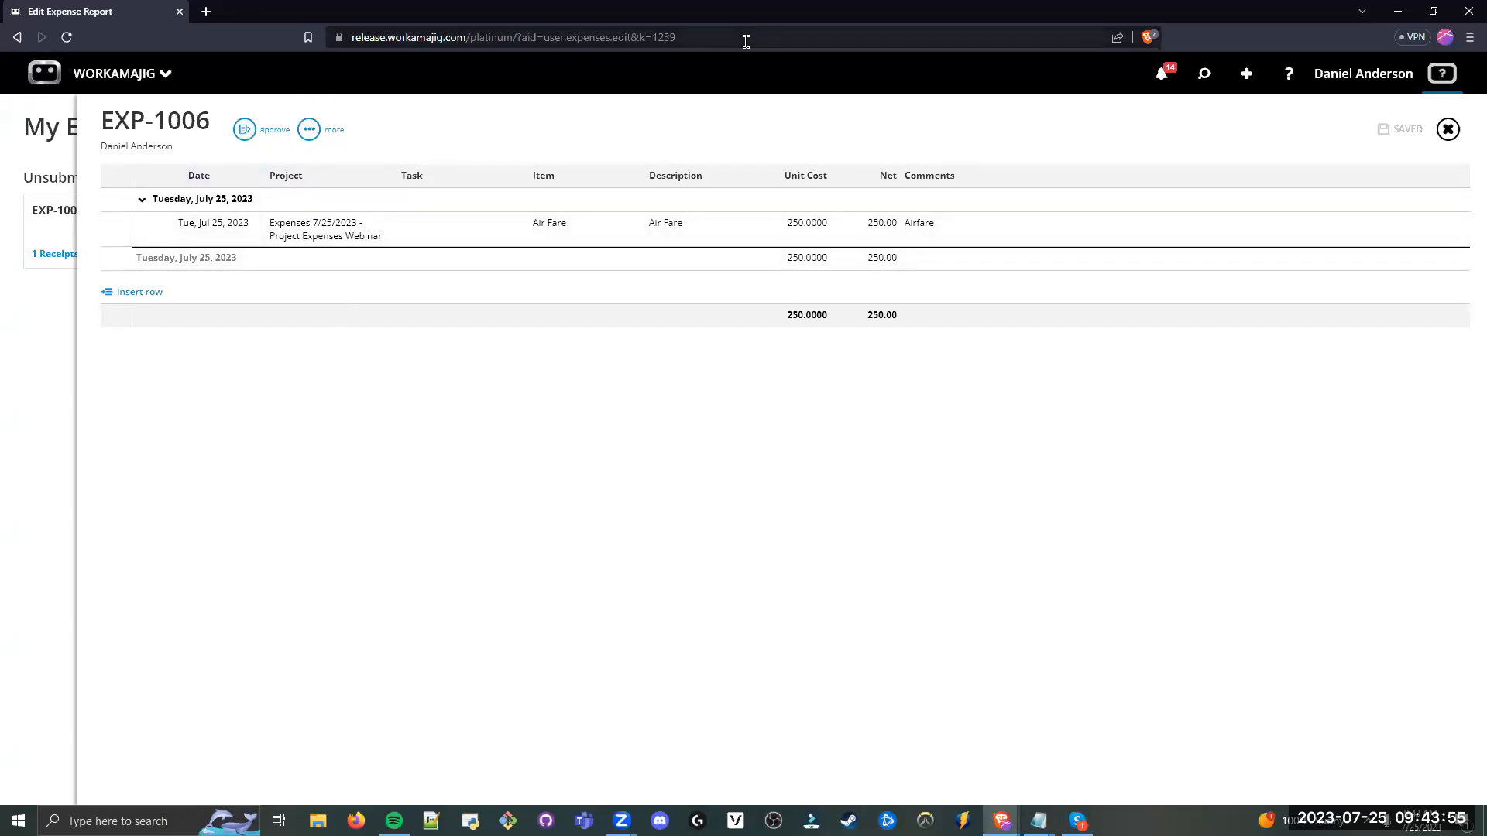
Step: Approve the EXP-1006 expense report and check the Items to Approve section in the notifications
left_click(245, 130)
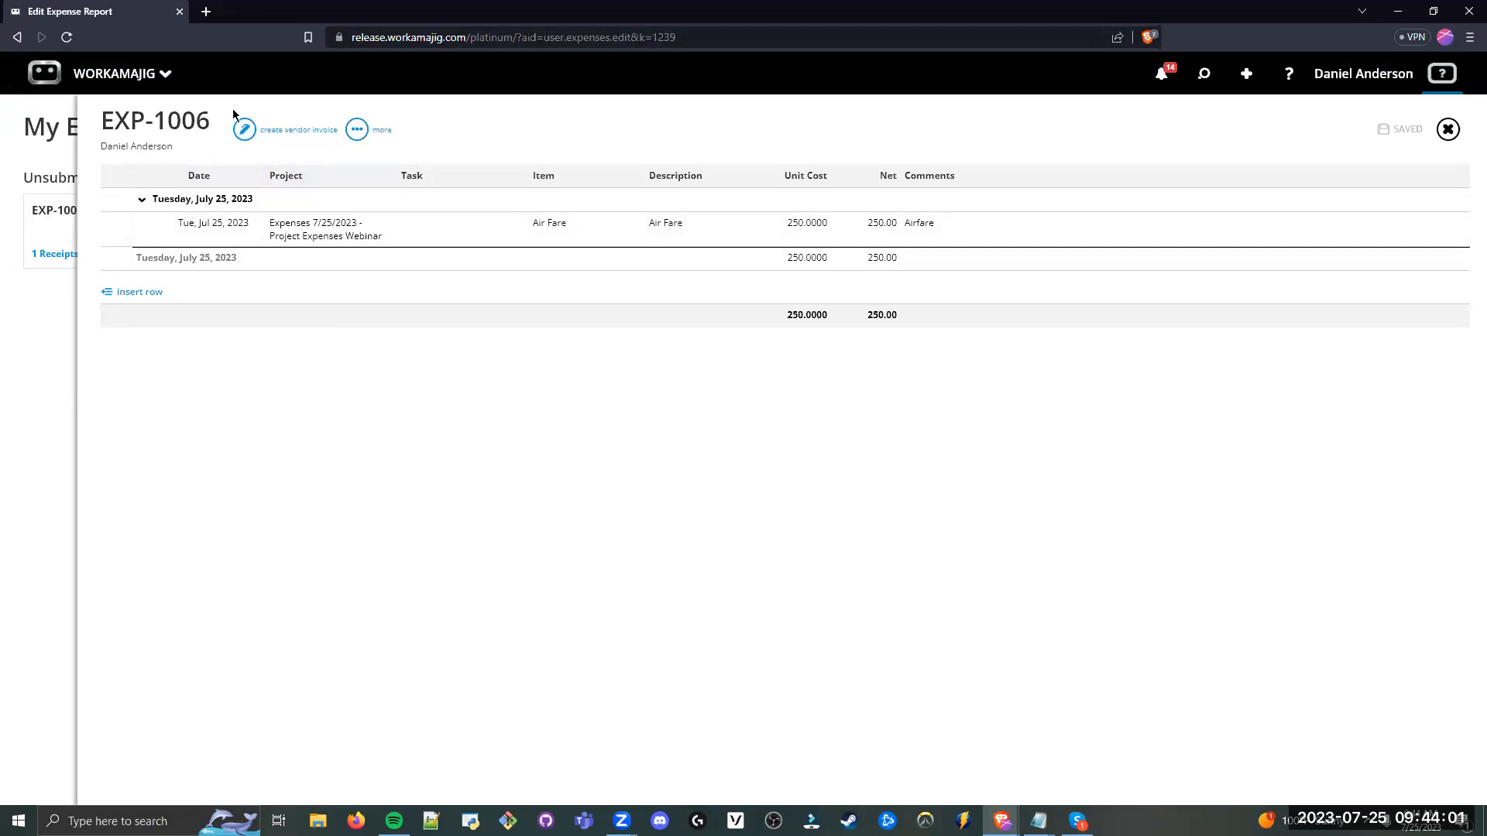
left_click(1161, 79)
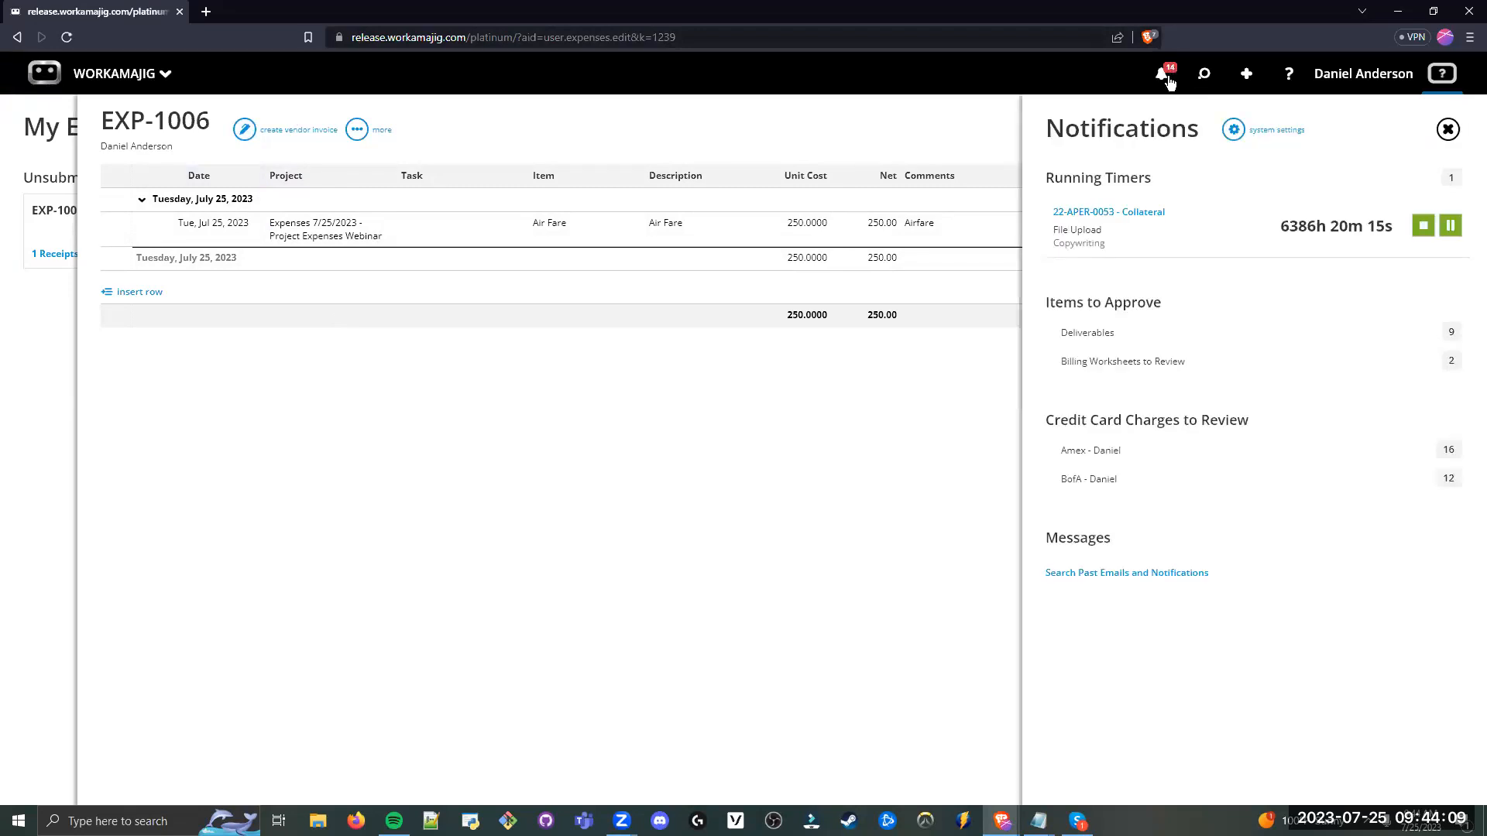
left_click_drag(1043, 303, 1171, 307)
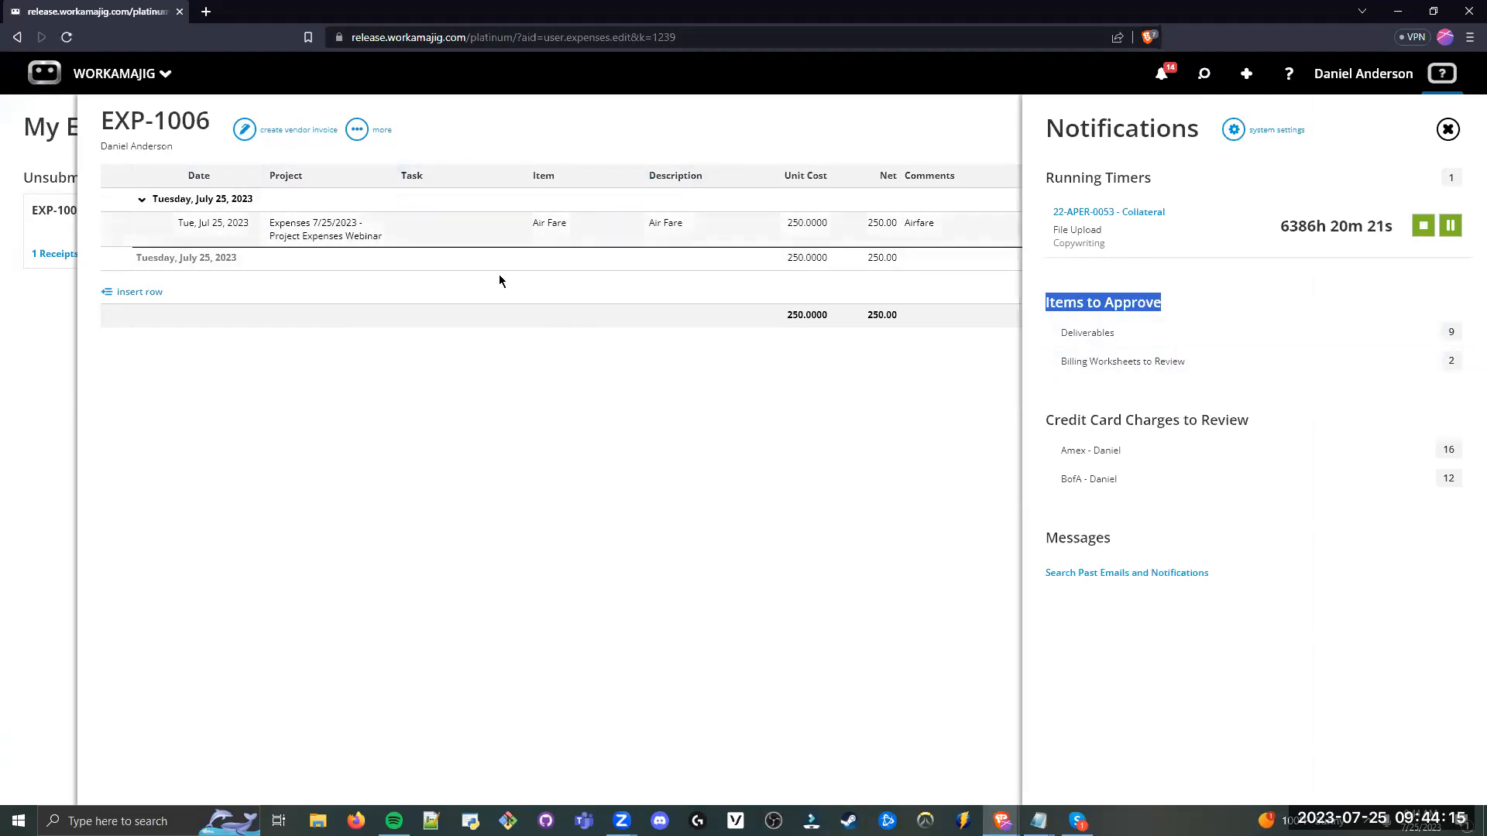
left_click(671, 375)
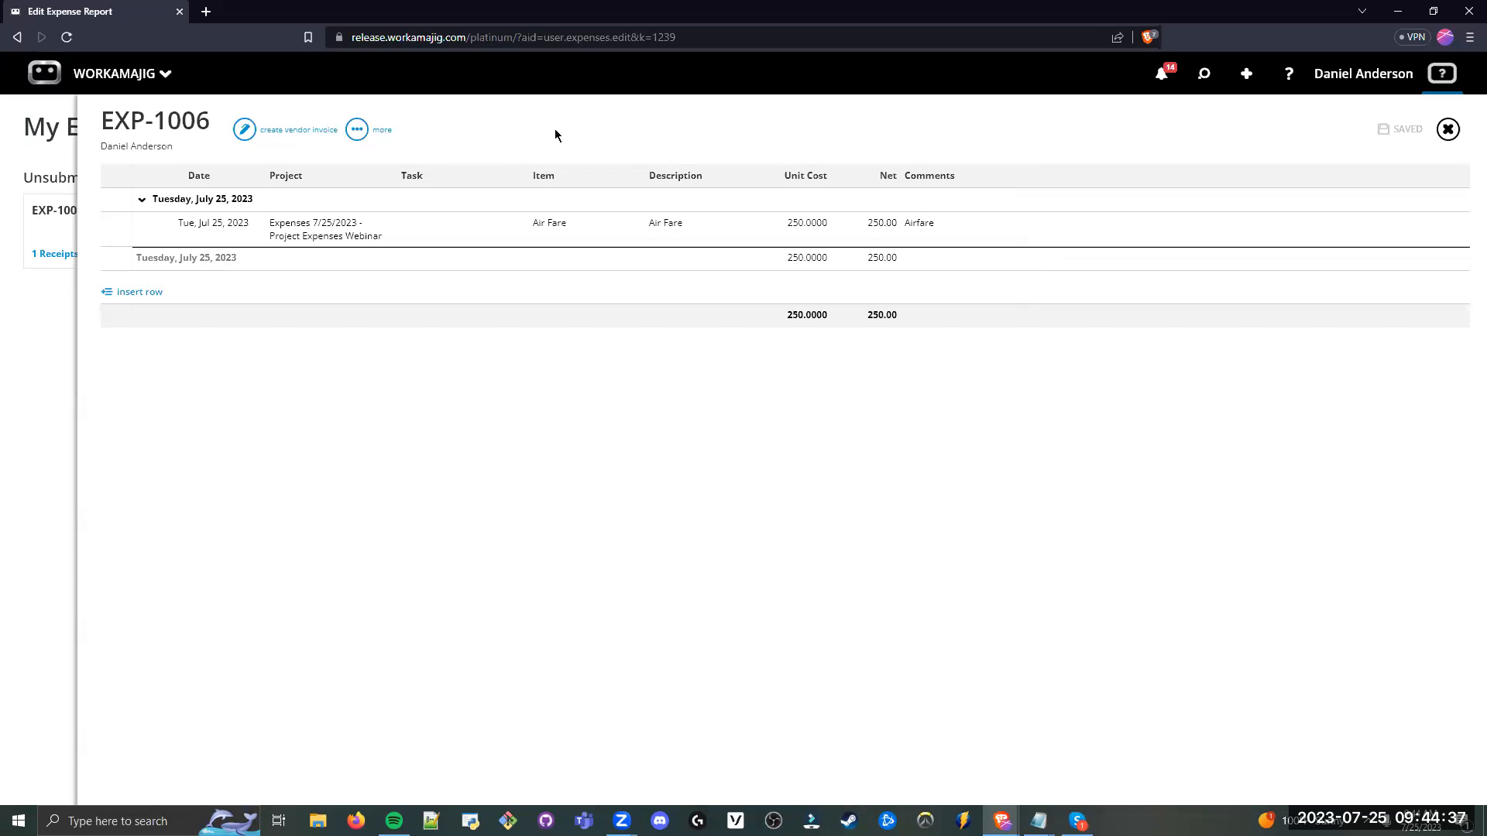
left_click(1162, 75)
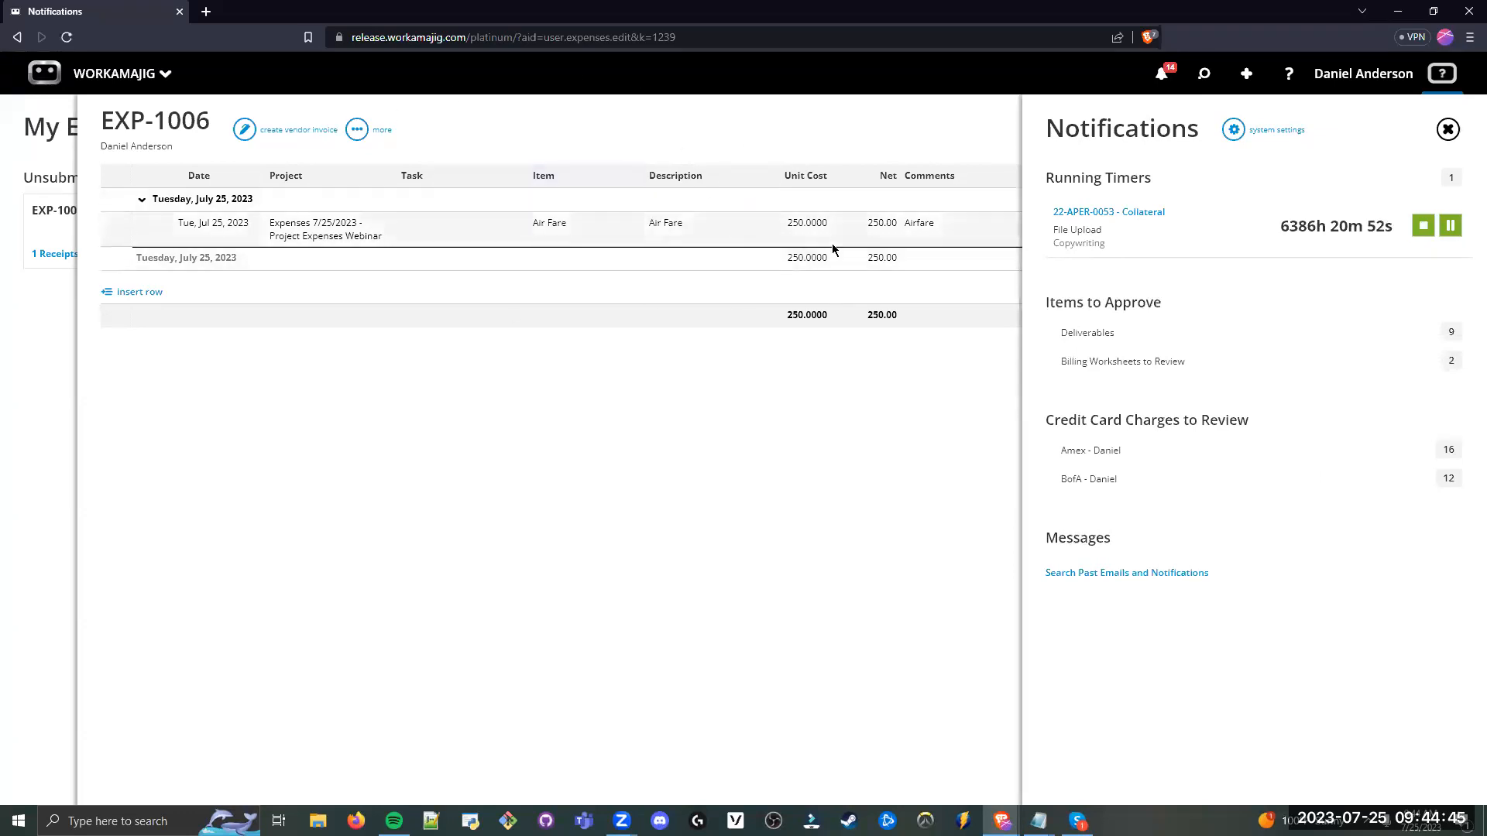
Step: Examine the net, markup and unit rate fields of the expanded Air Fare receipt and close it
left_click(814, 230)
key("Tab")
key("Tab")
key("Tab")
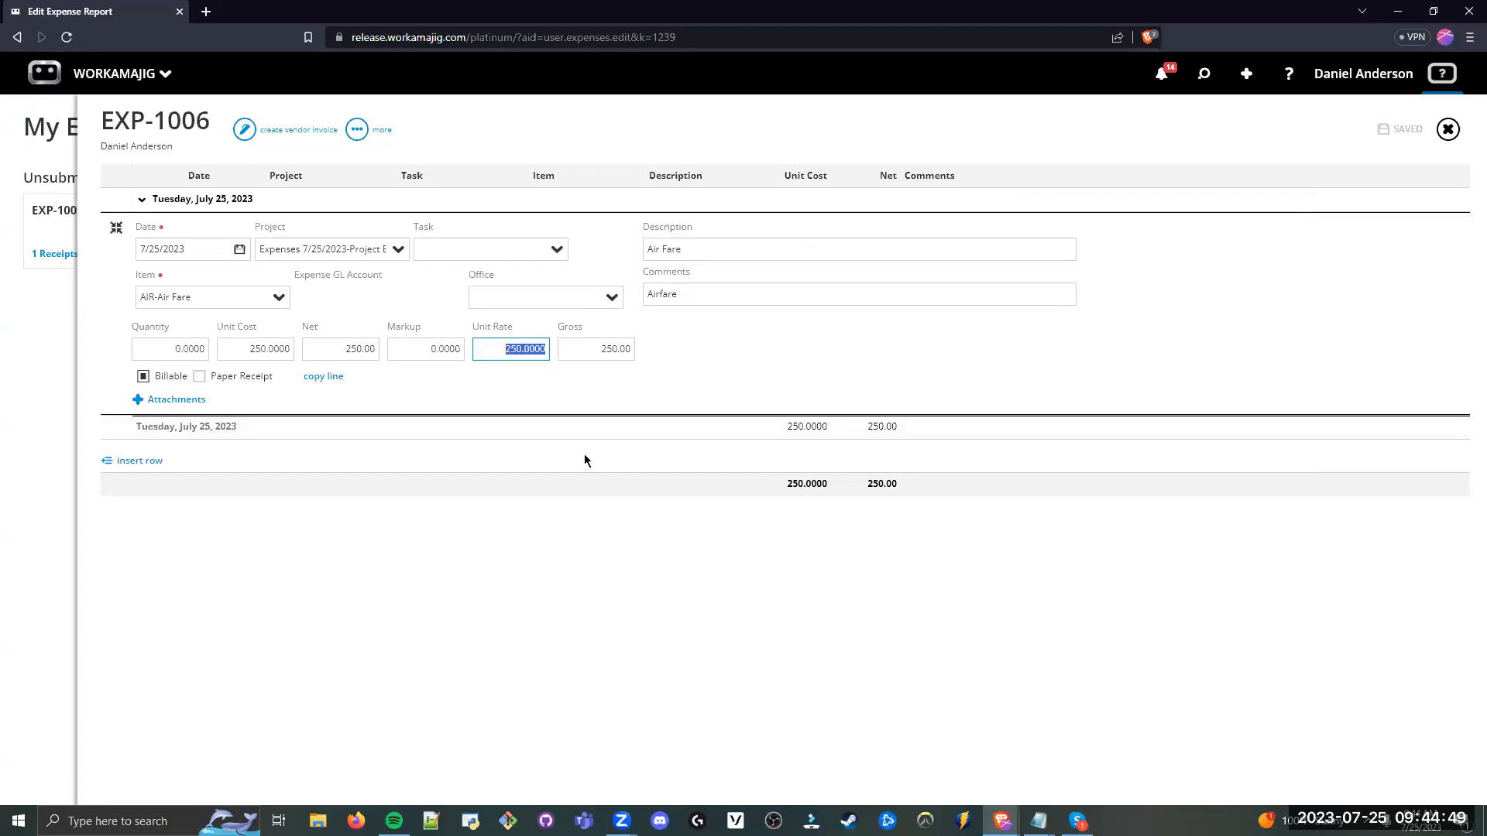
left_click(499, 142)
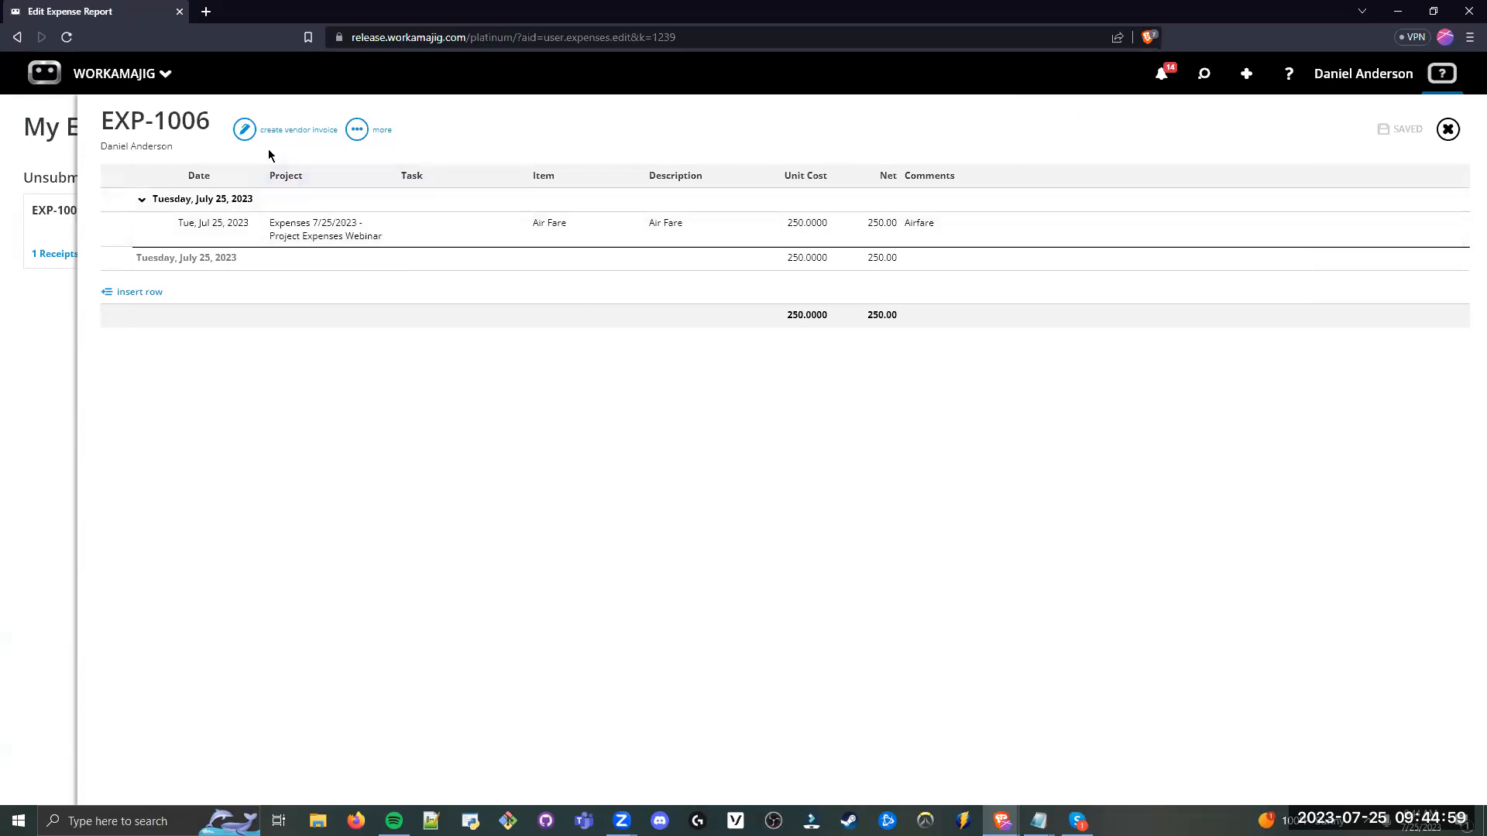
Step: Open the EXP-1006 expense report in a second browser tab using its copied address
left_click(571, 38)
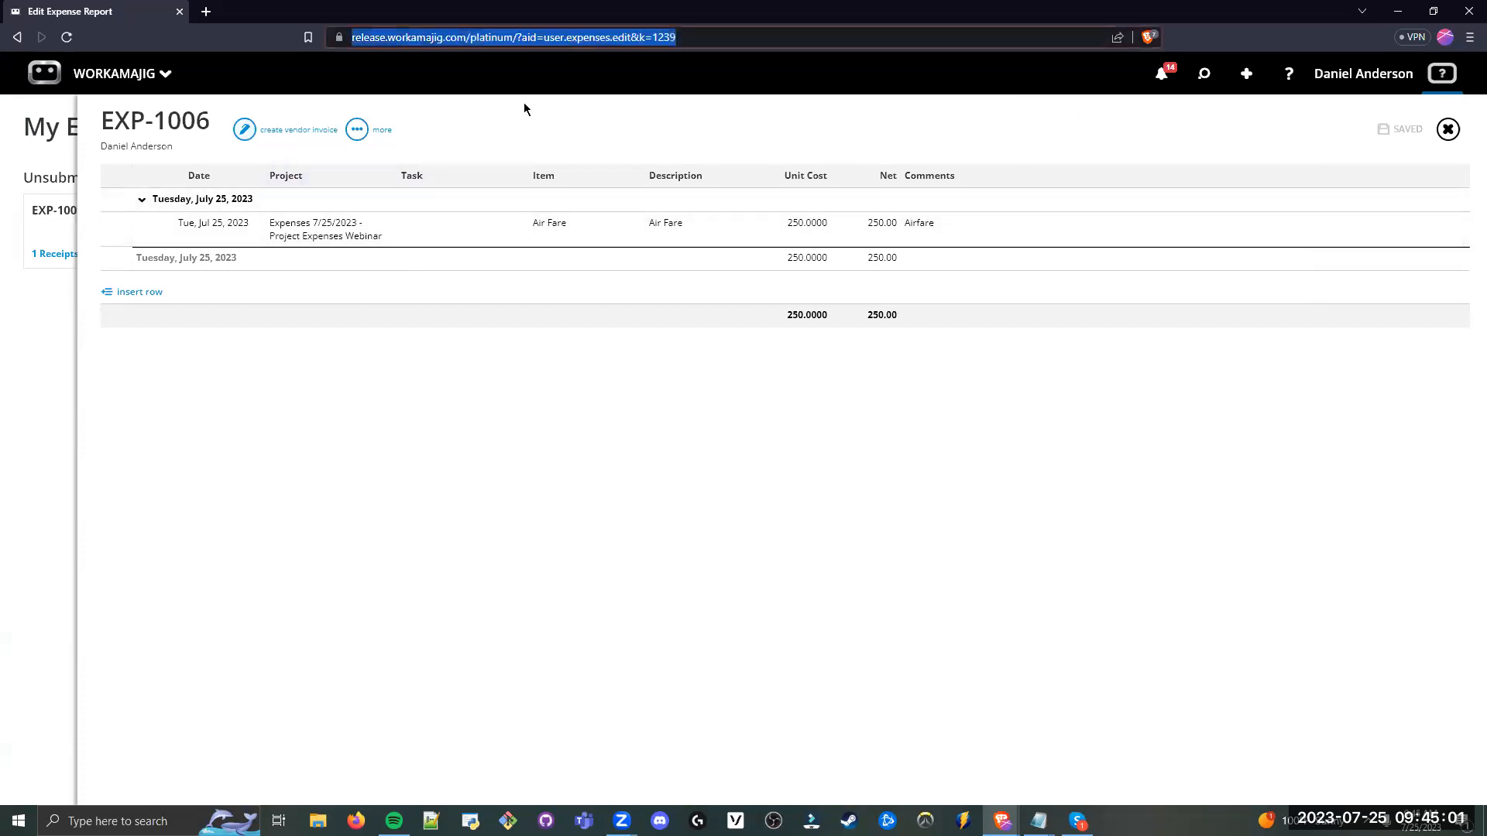
key("ctrl+c")
key("ctrl+t")
key("ctrl+v")
key("Return")
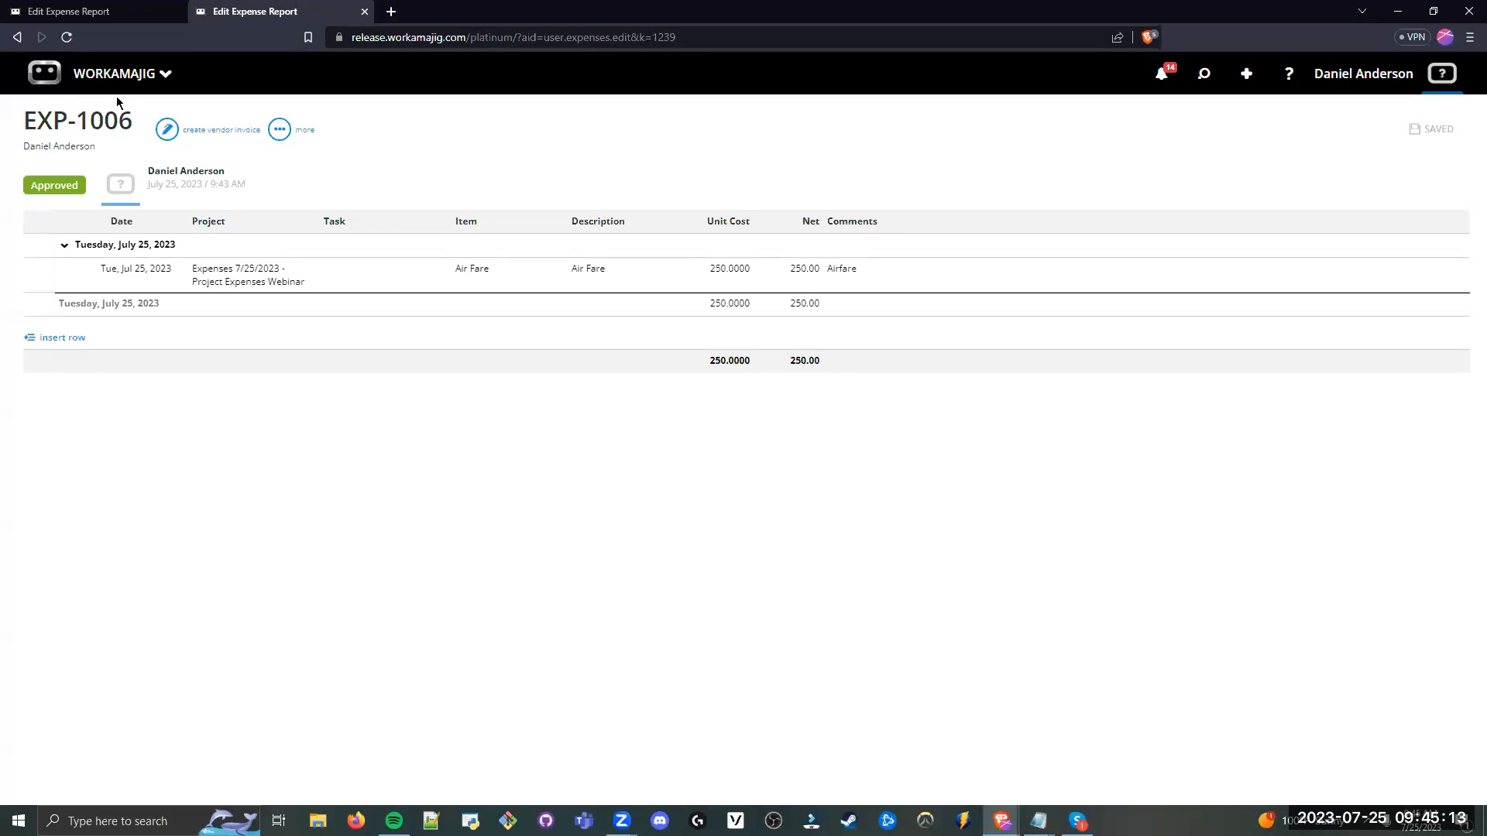
Step: Open the Employees page from the admin/manager app group
left_click(154, 77)
left_click(1030, 140)
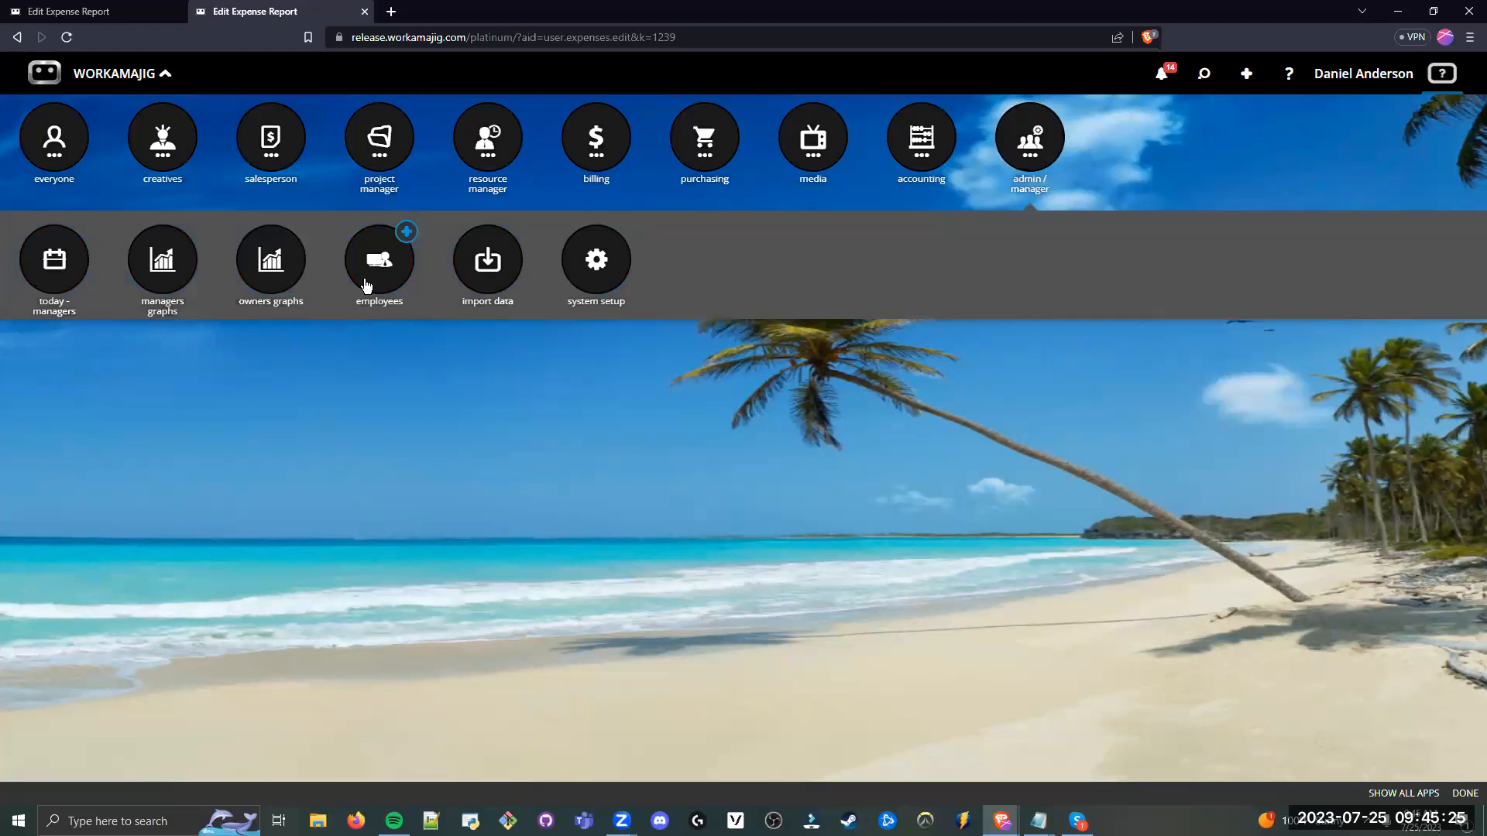
left_click(381, 284)
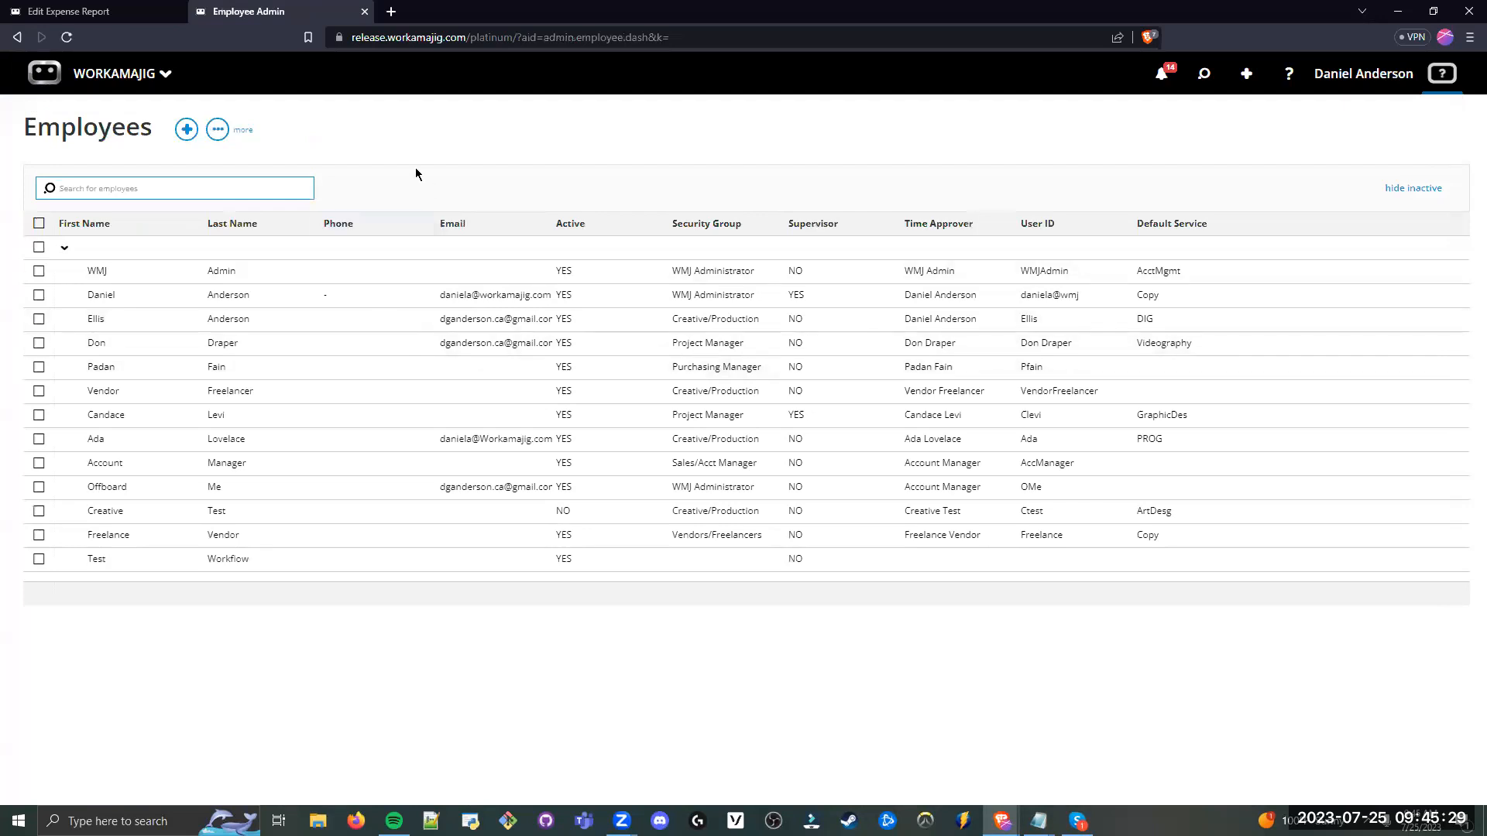
Step: Open the employee record of the expense report's owner and show its Accounting settings
left_click_drag(26, 128, 172, 131)
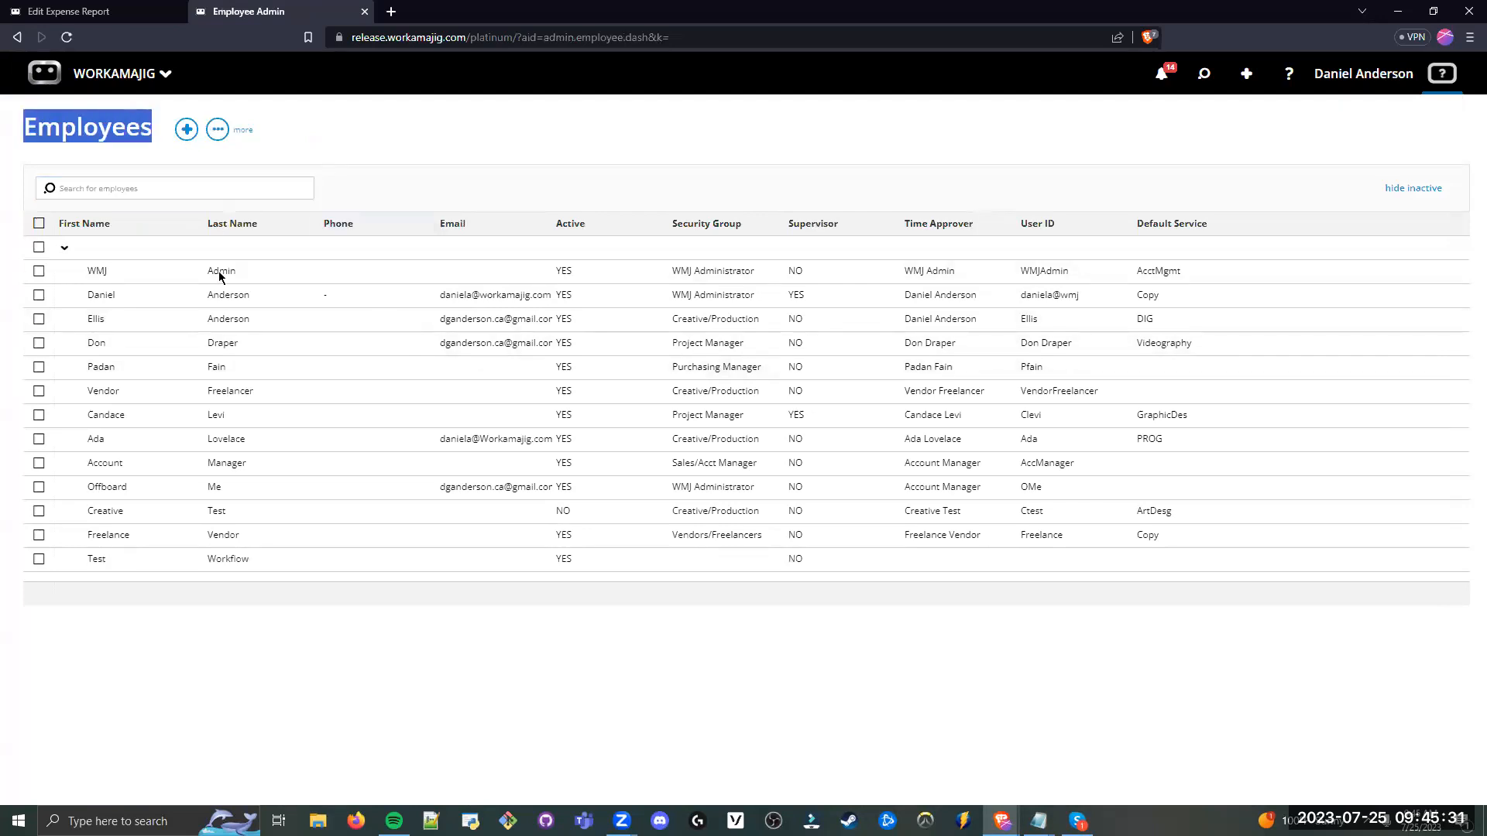
left_click(197, 300)
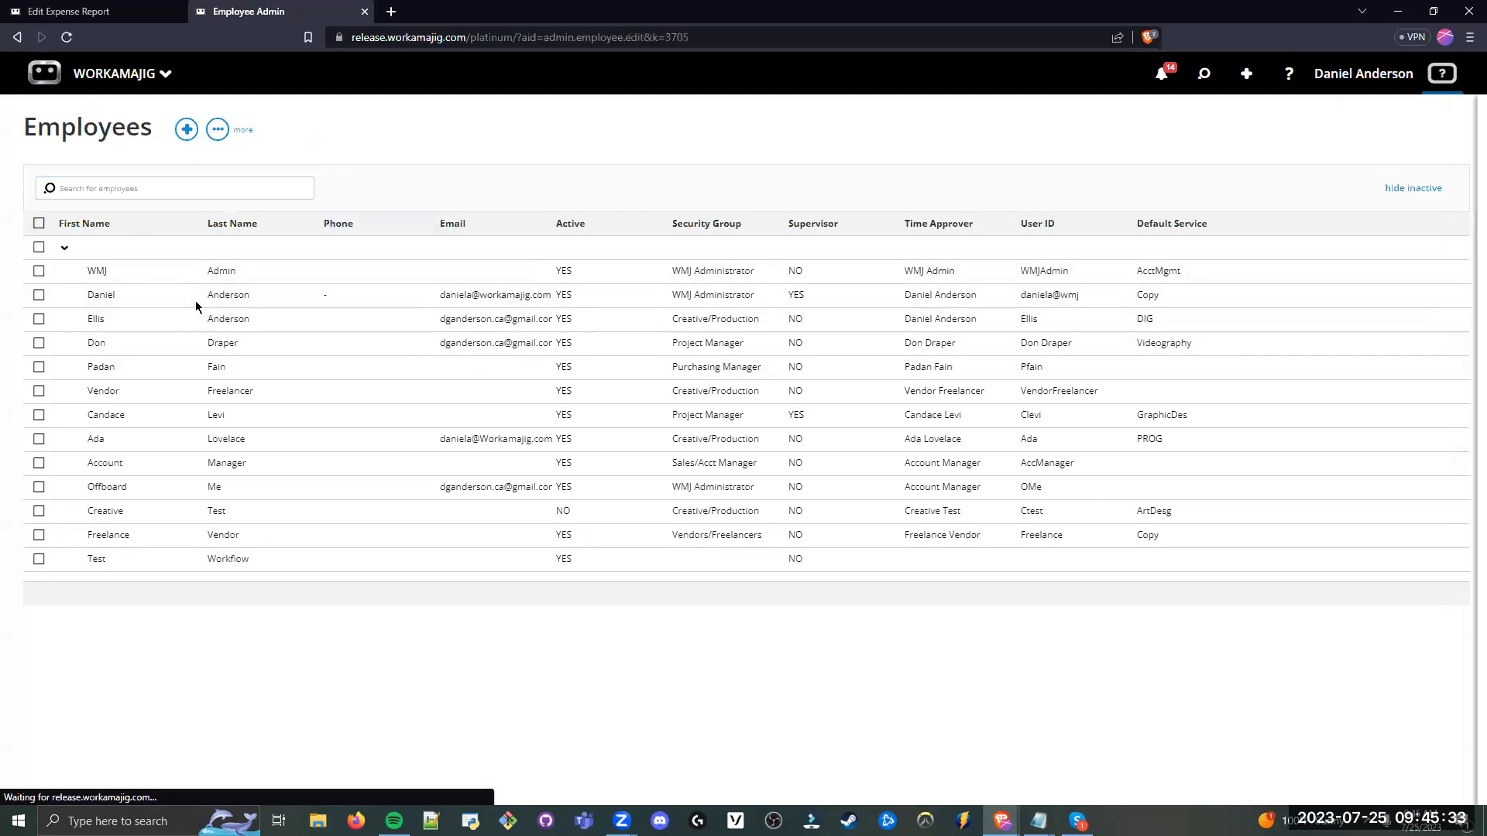
left_click(195, 300)
left_click_drag(889, 243, 811, 249)
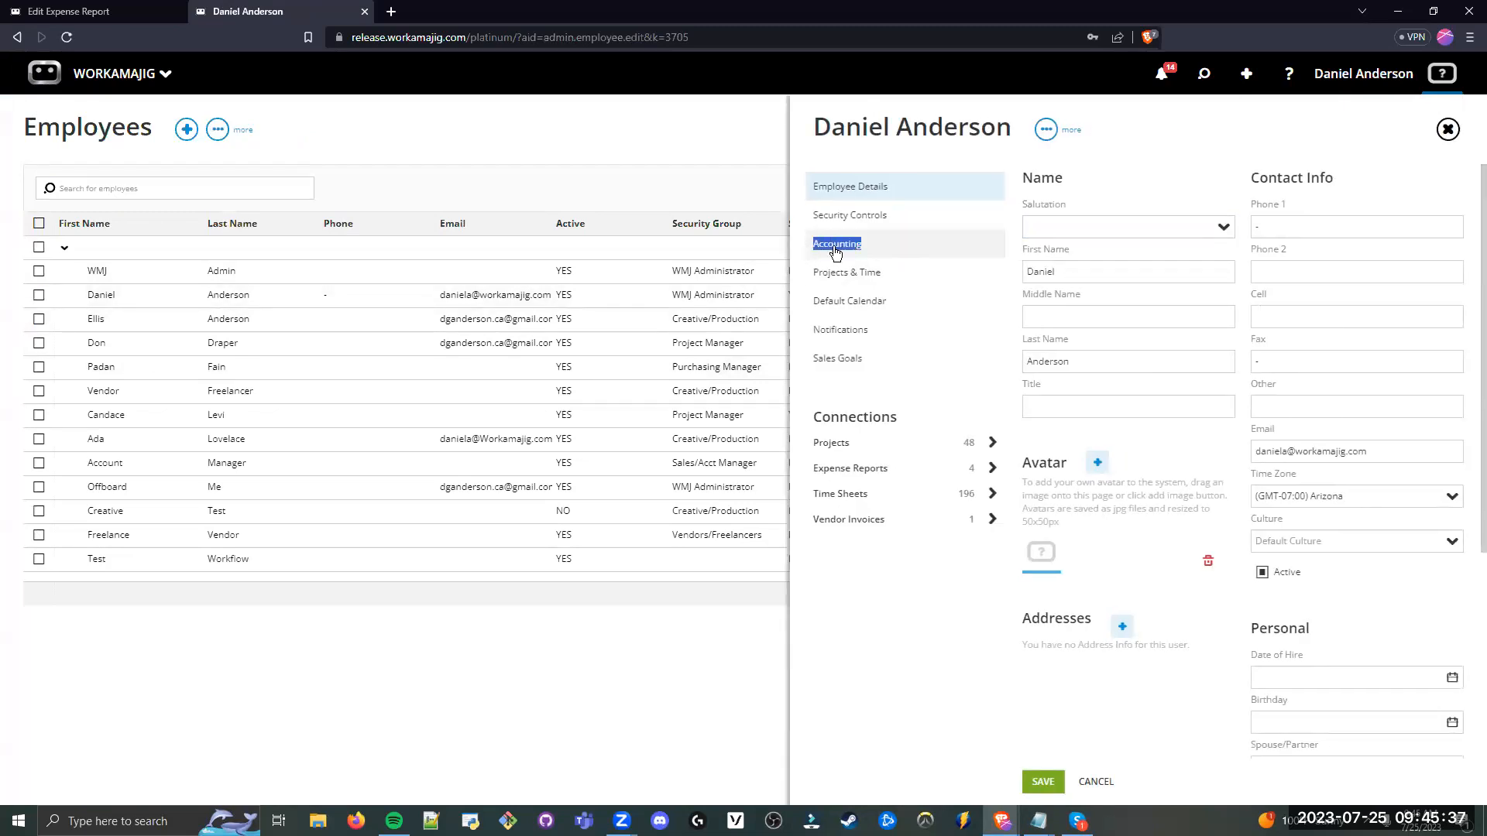
left_click(836, 251)
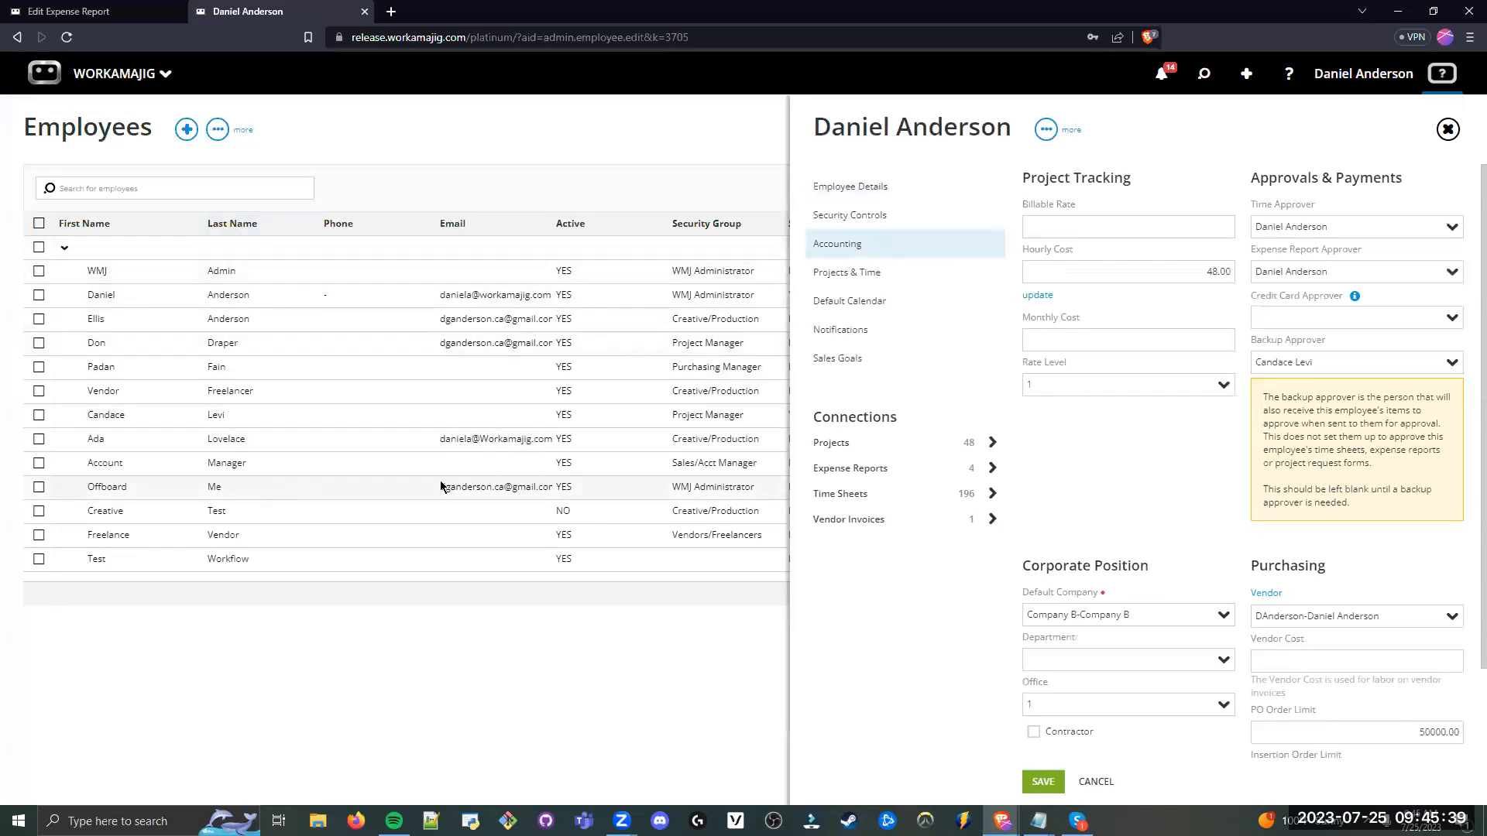
Step: Set the employee's Expense Report Approver to the employee already chosen as Backup Approver
left_click_drag(1377, 271, 1243, 274)
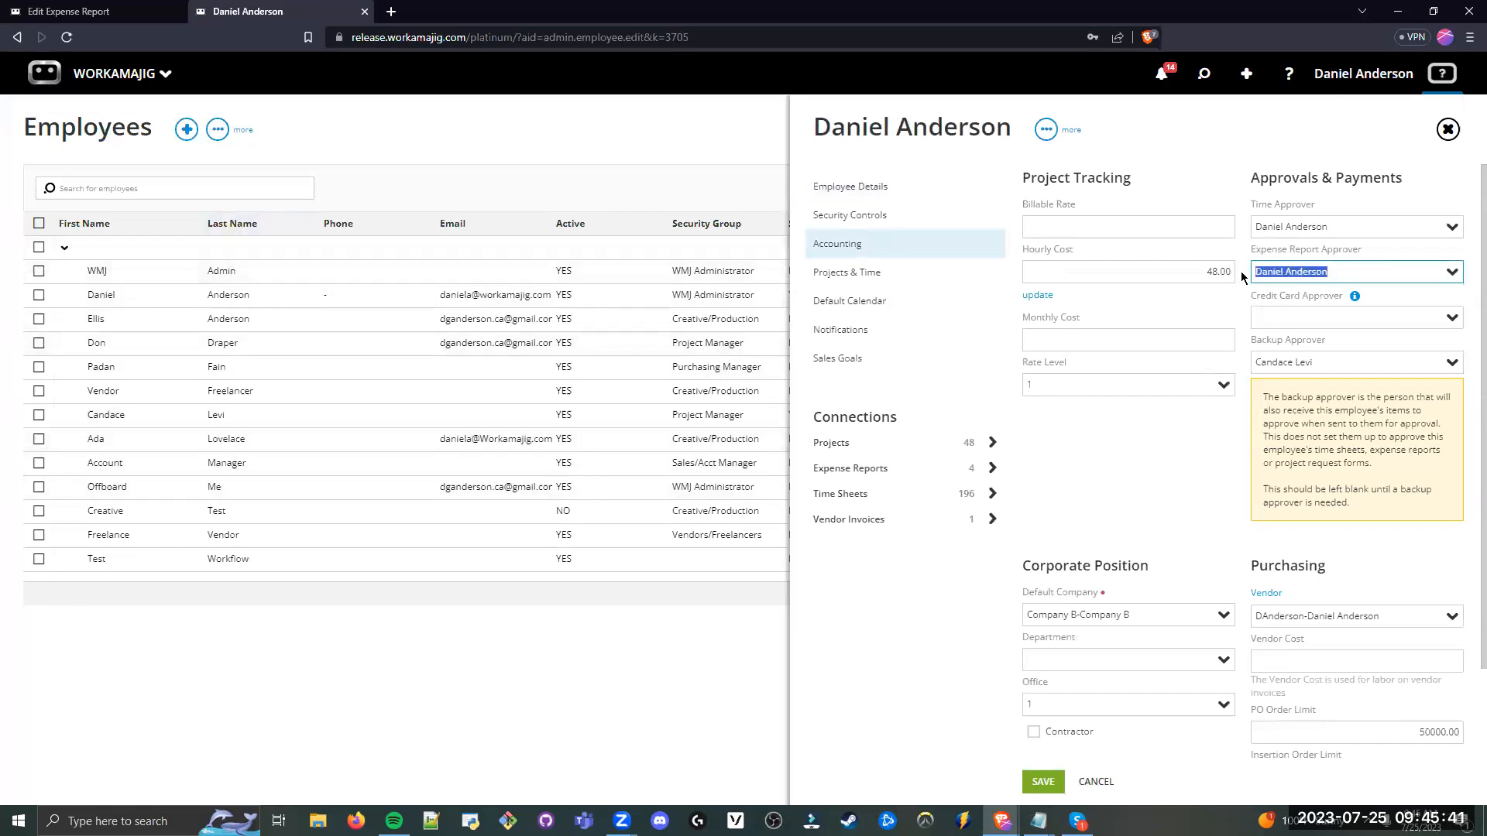
left_click(1310, 252)
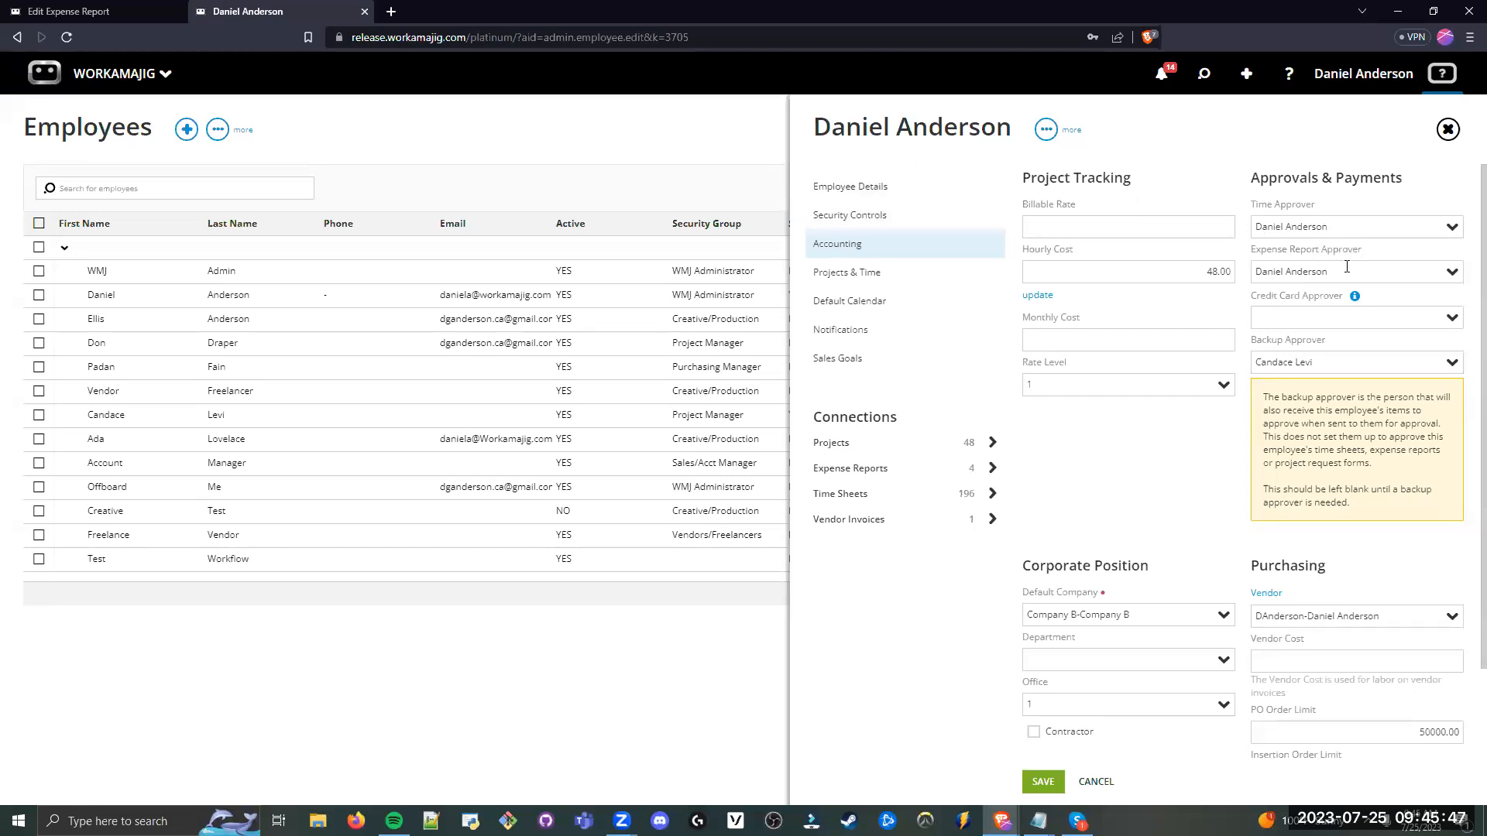
left_click_drag(1332, 272, 1209, 264)
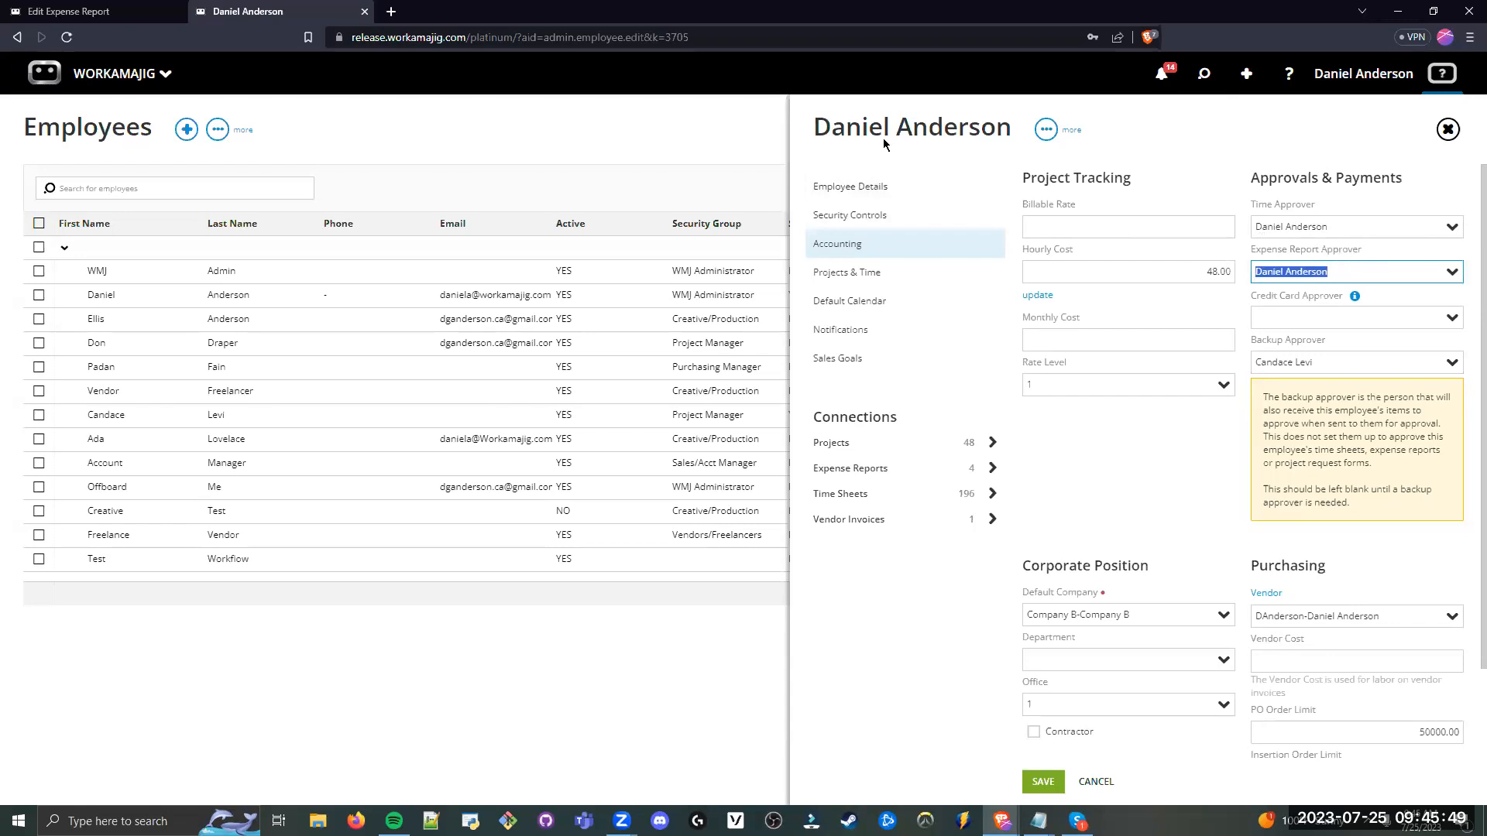
left_click(1312, 248)
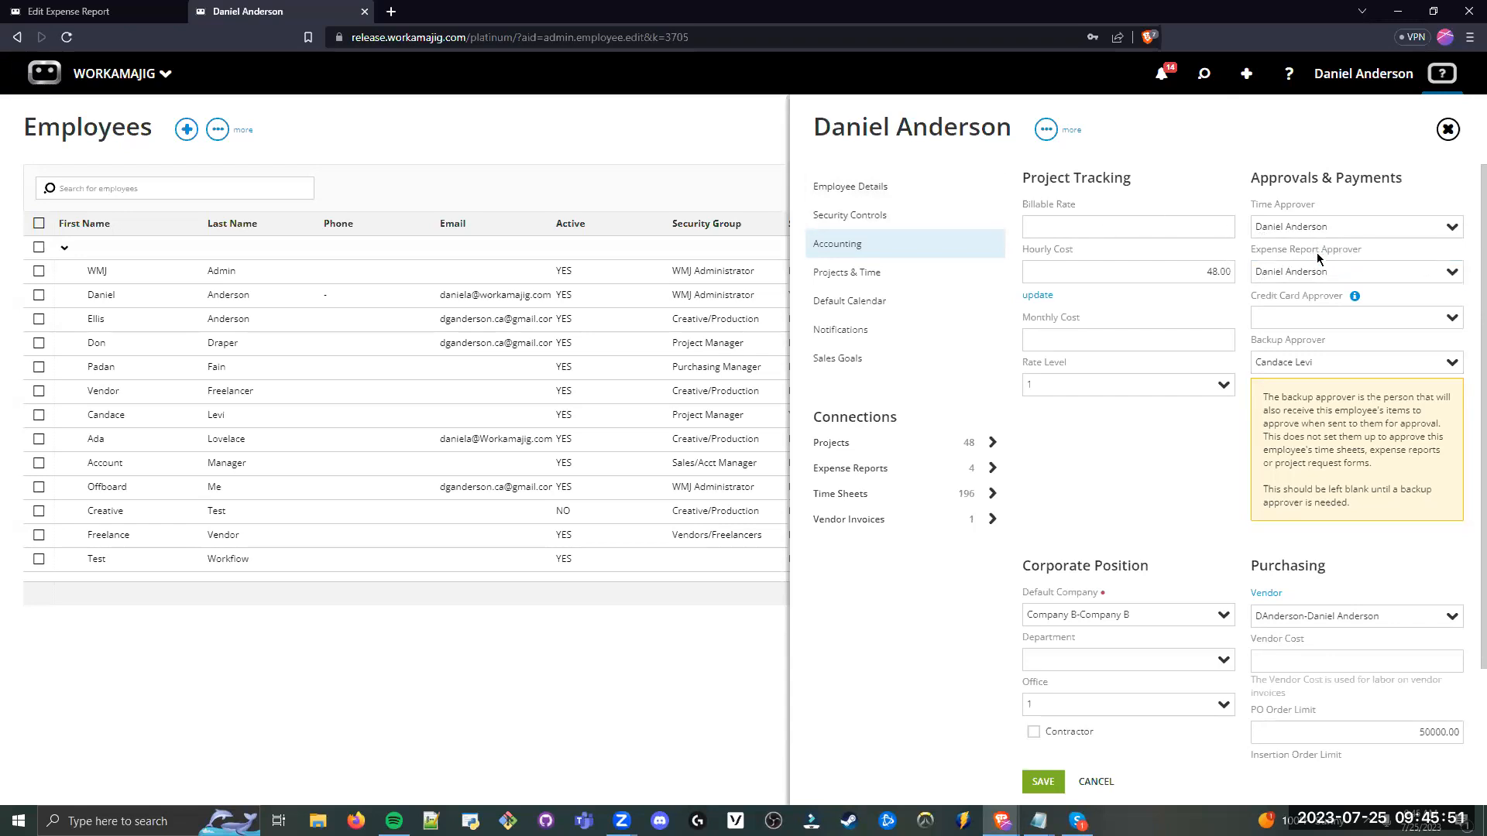
left_click(1433, 271)
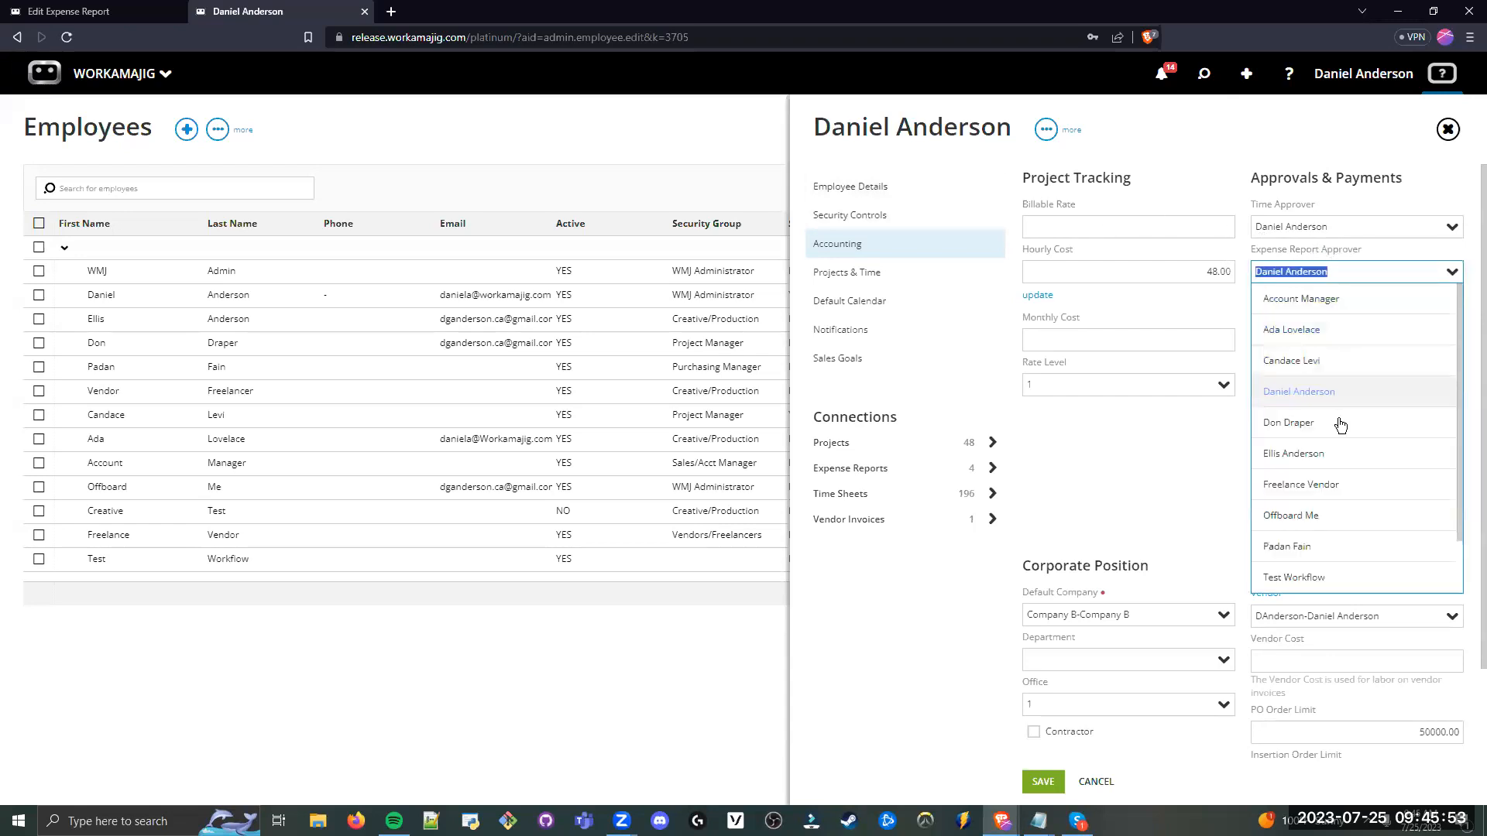
left_click(1311, 362)
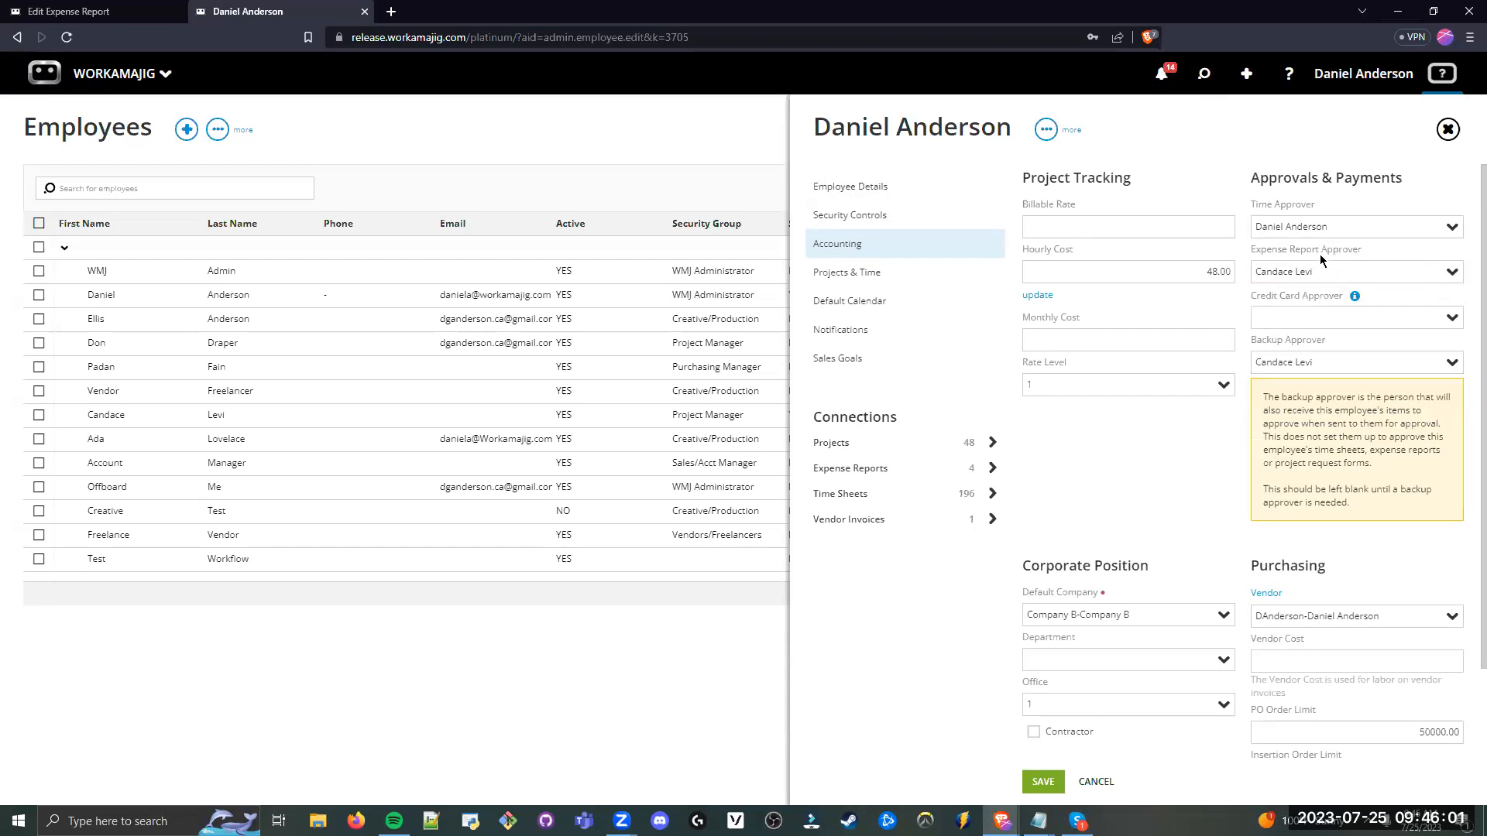
left_click(1258, 275)
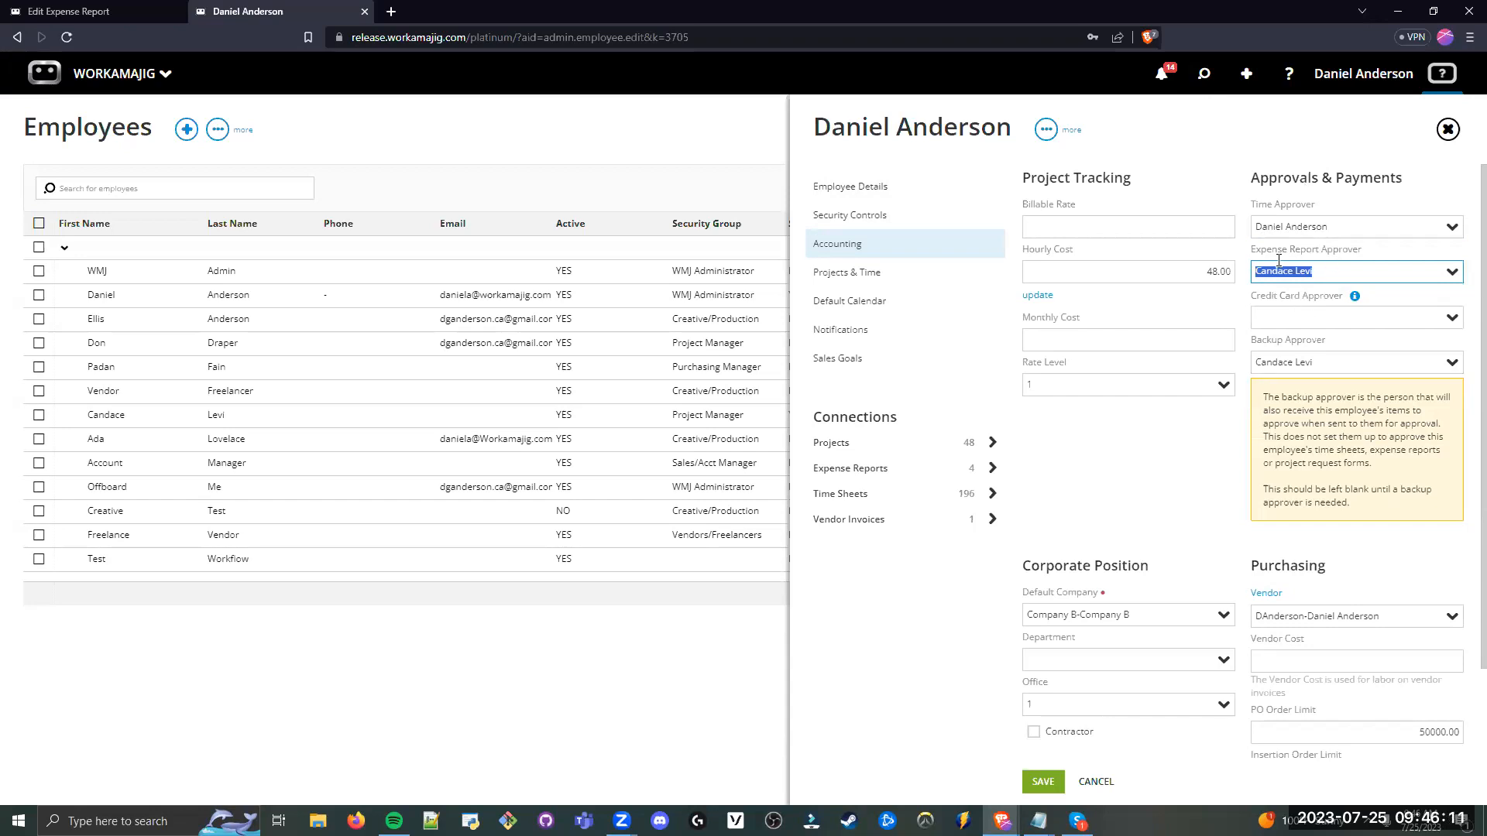
left_click(1304, 147)
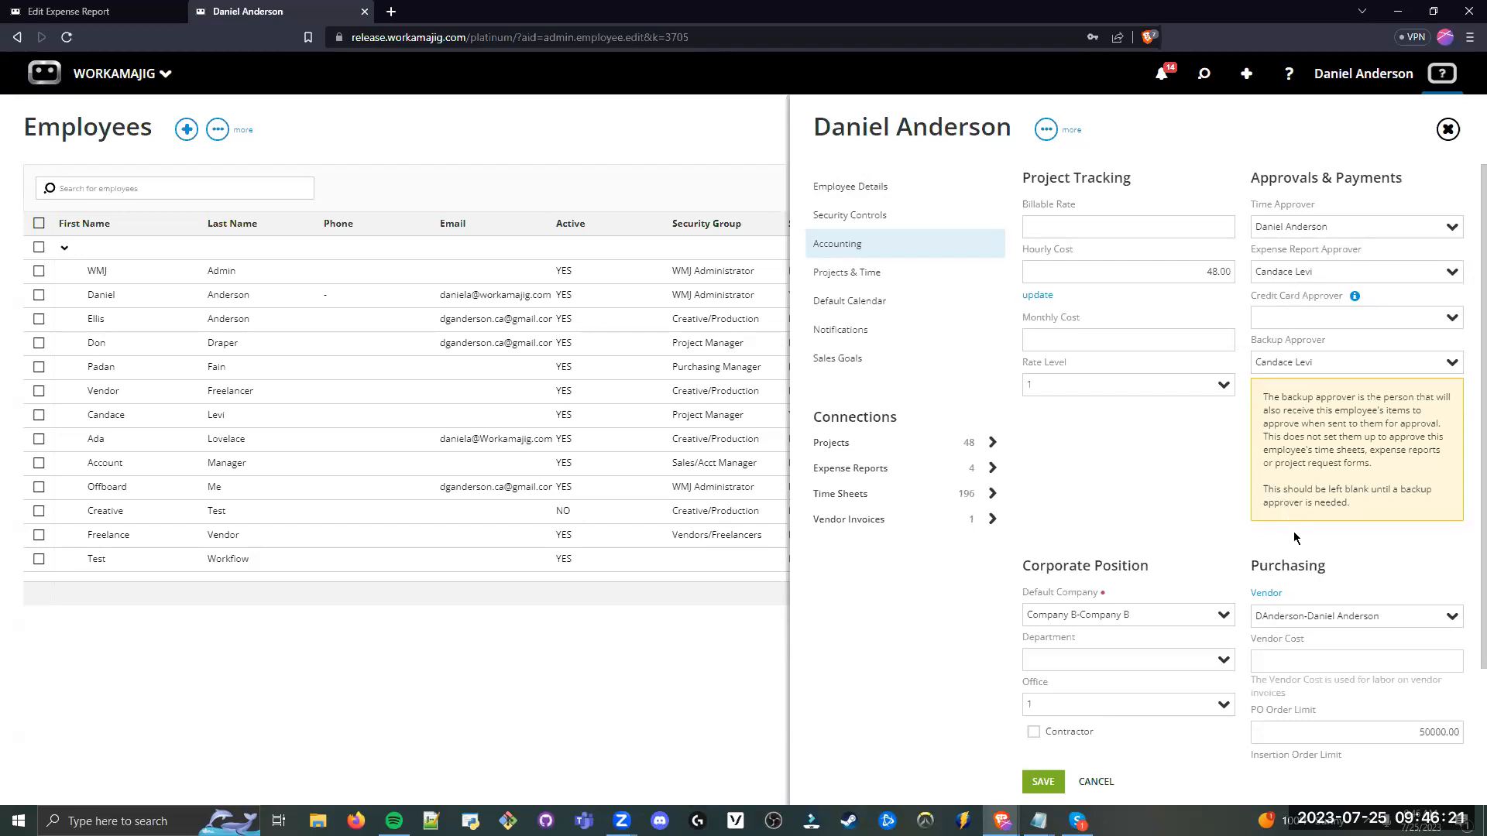
Step: Review the Vendor field in the employee's Purchasing settings and the create vendor invoice option of expense report EXP-1006
scroll(1301, 534, "down", 2)
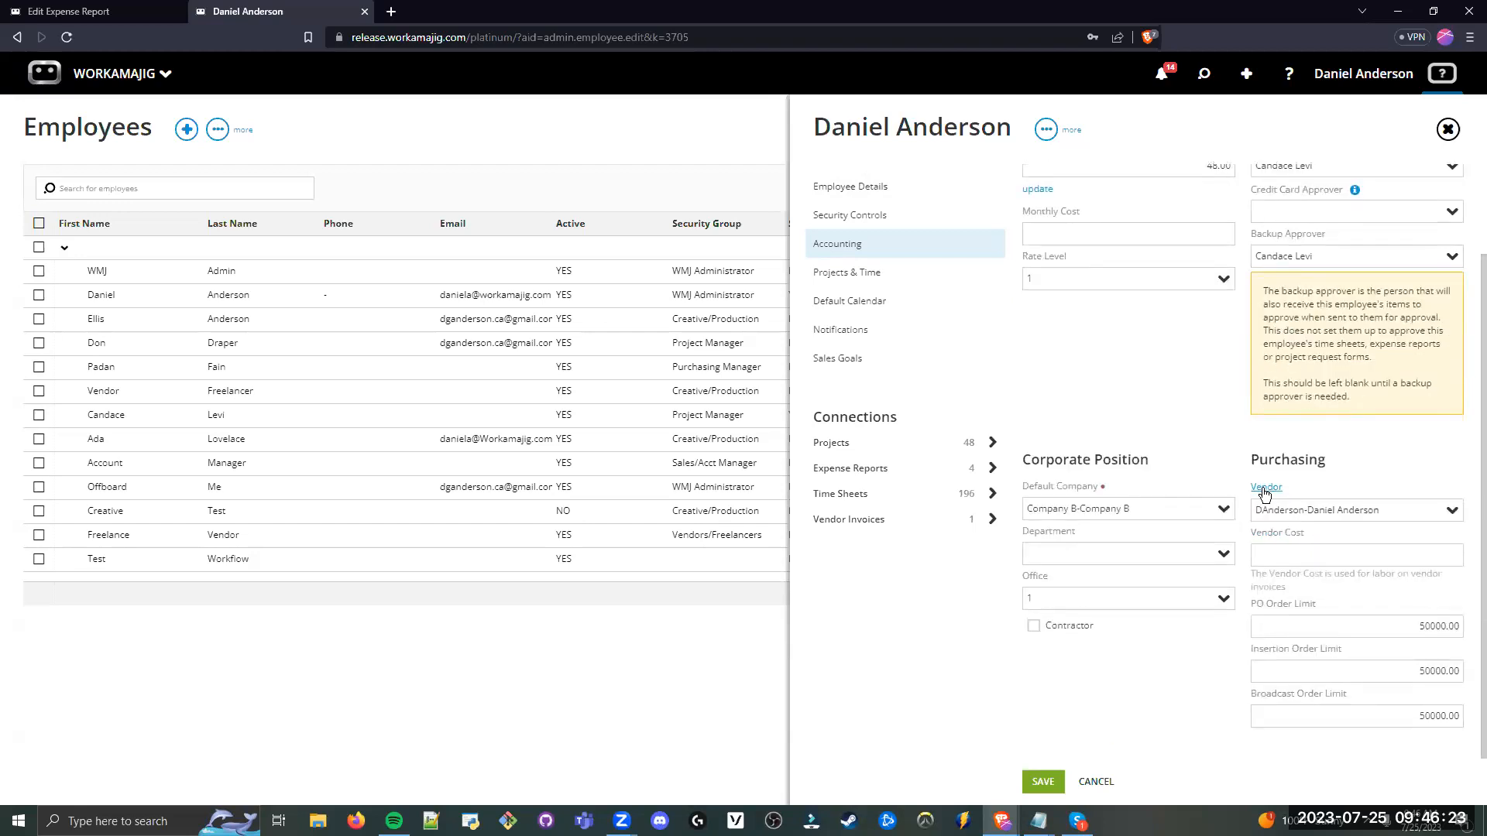
double_click(1290, 460)
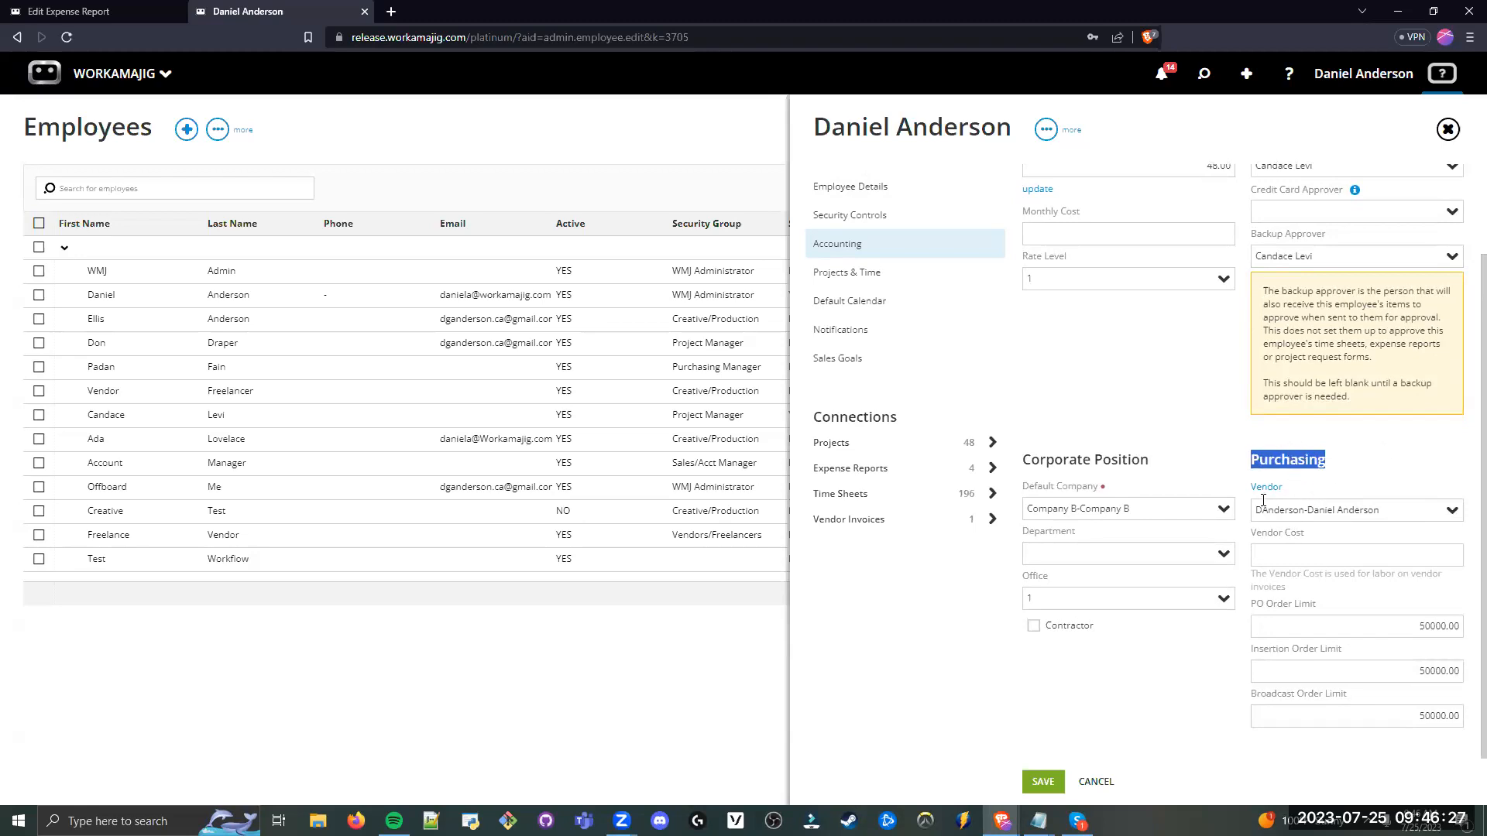
left_click(1383, 473)
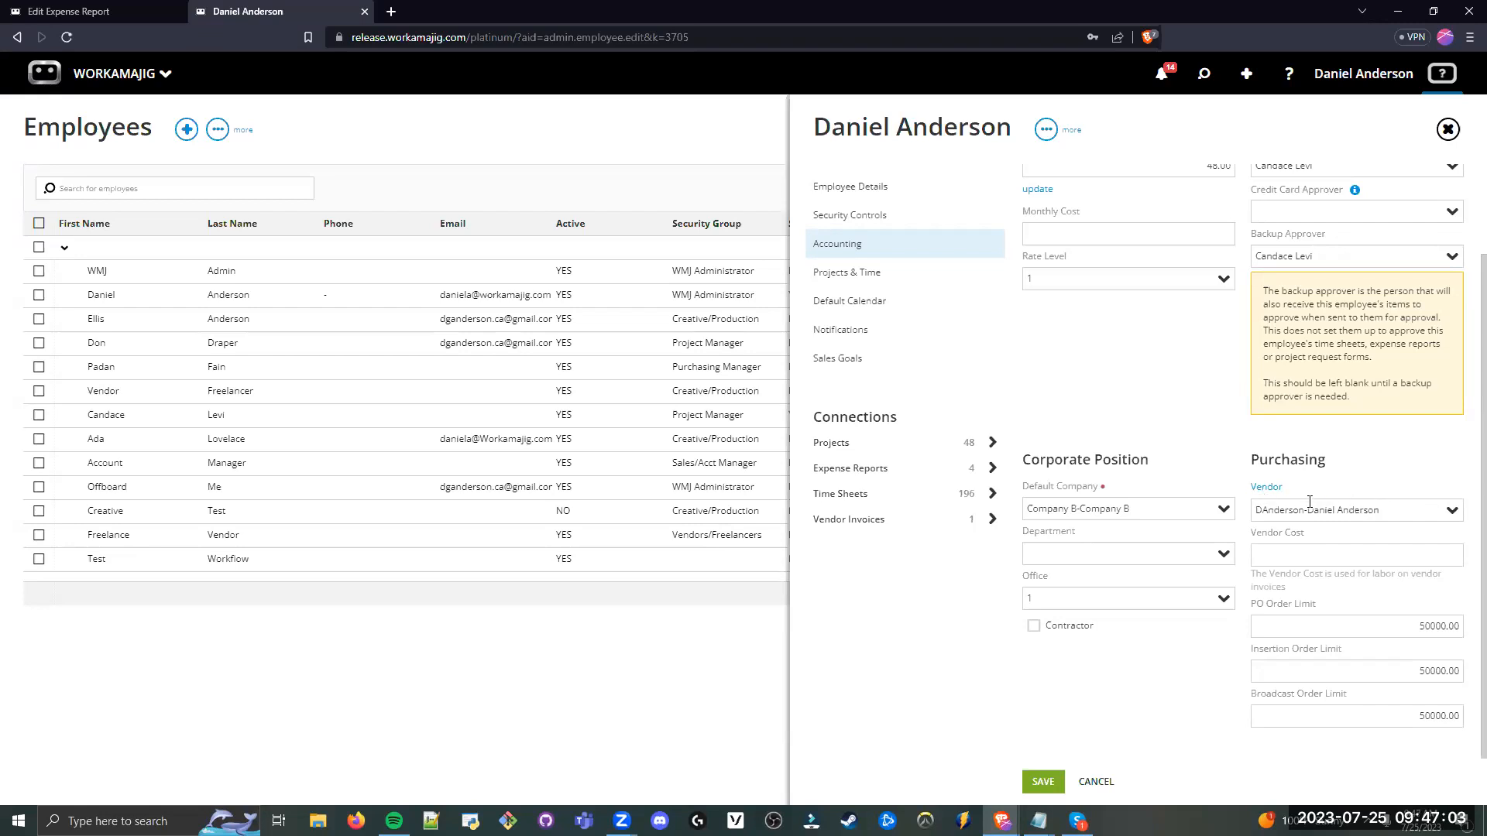
left_click(124, 14)
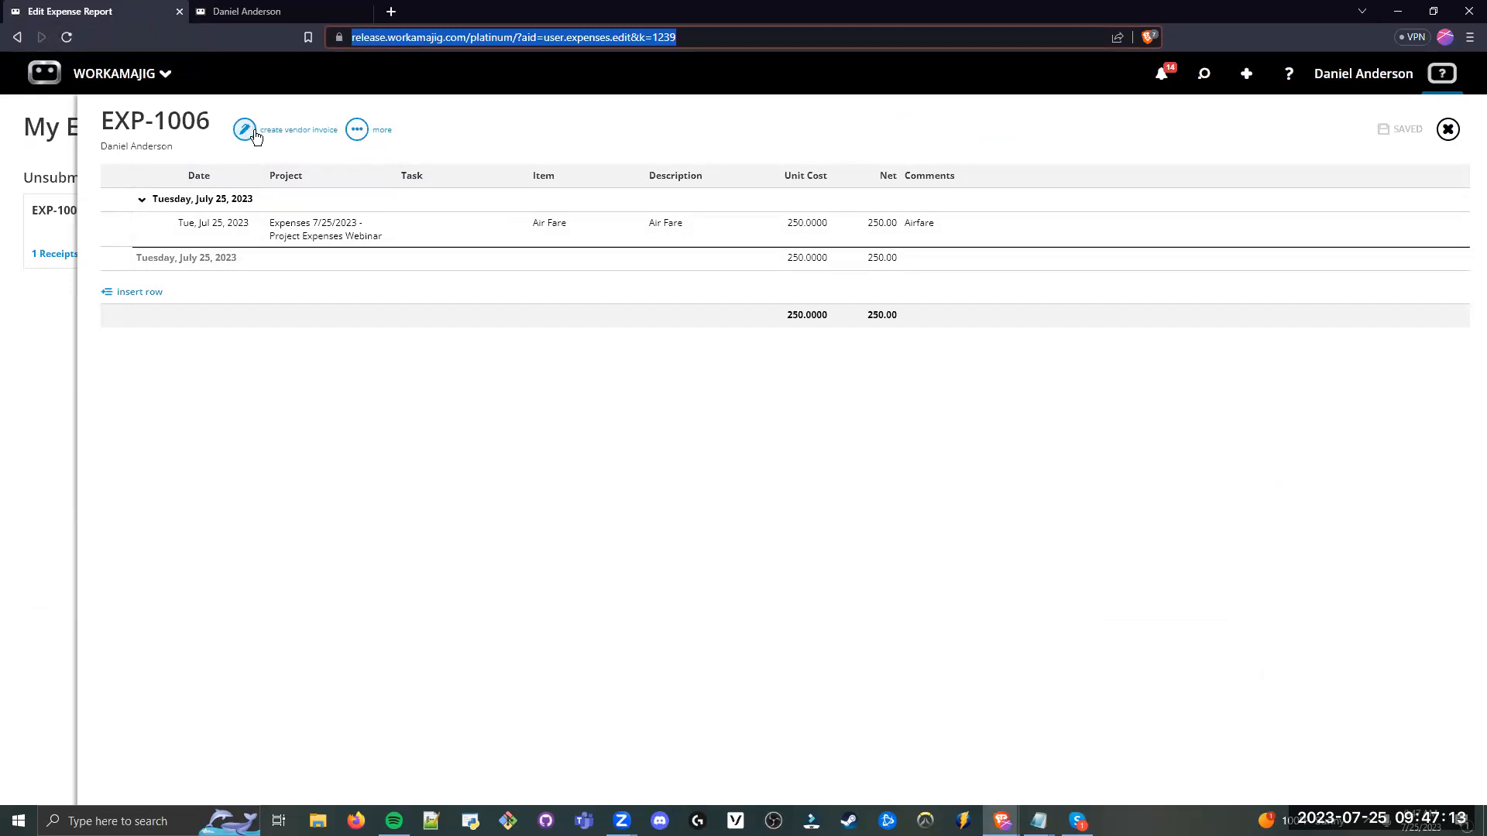
left_click(256, 11)
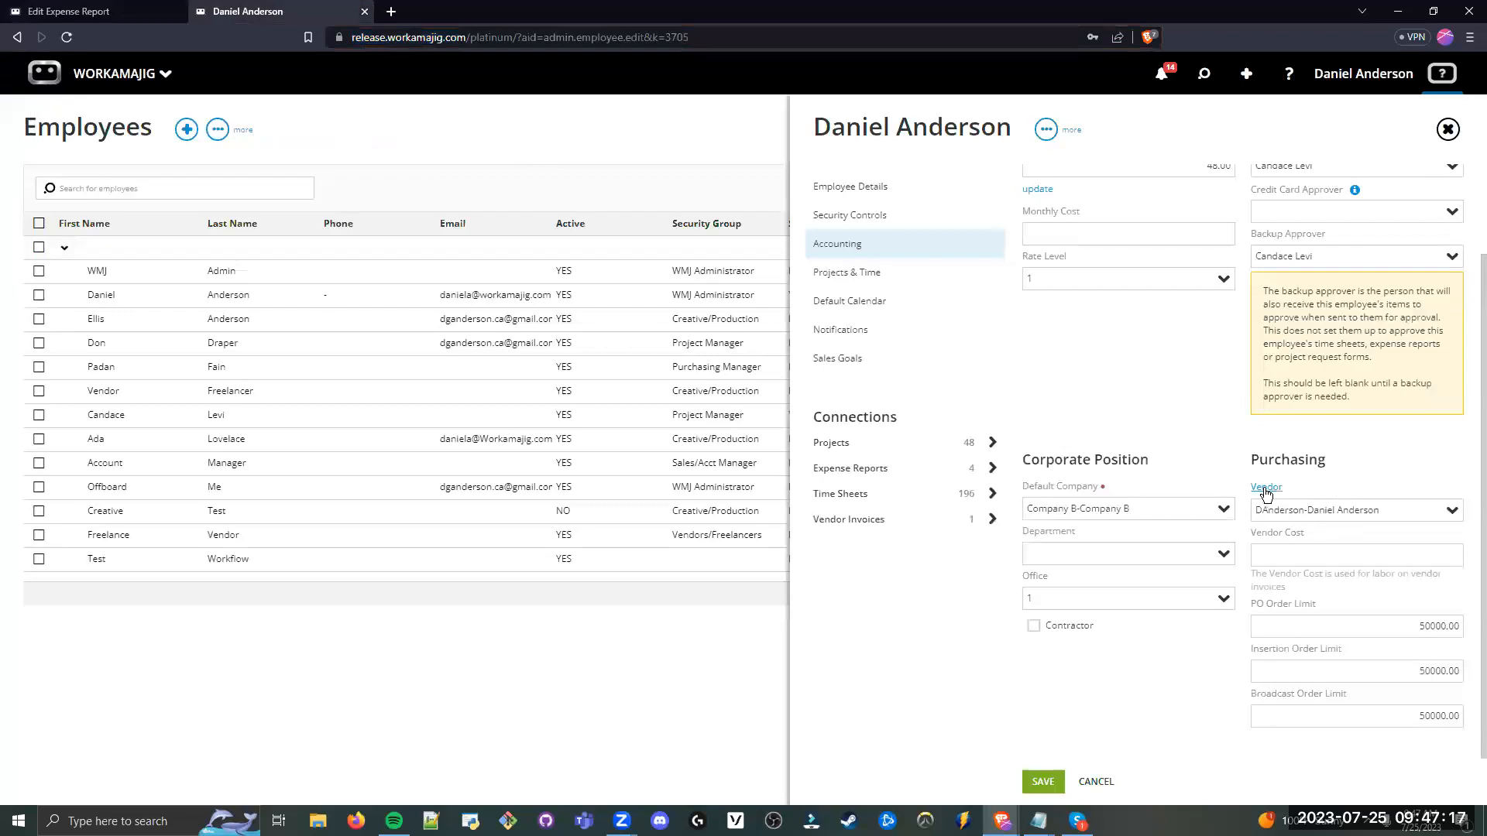
Step: Open the Creative Test employee record and show its Accounting settings
left_click(224, 512)
left_click(1359, 76)
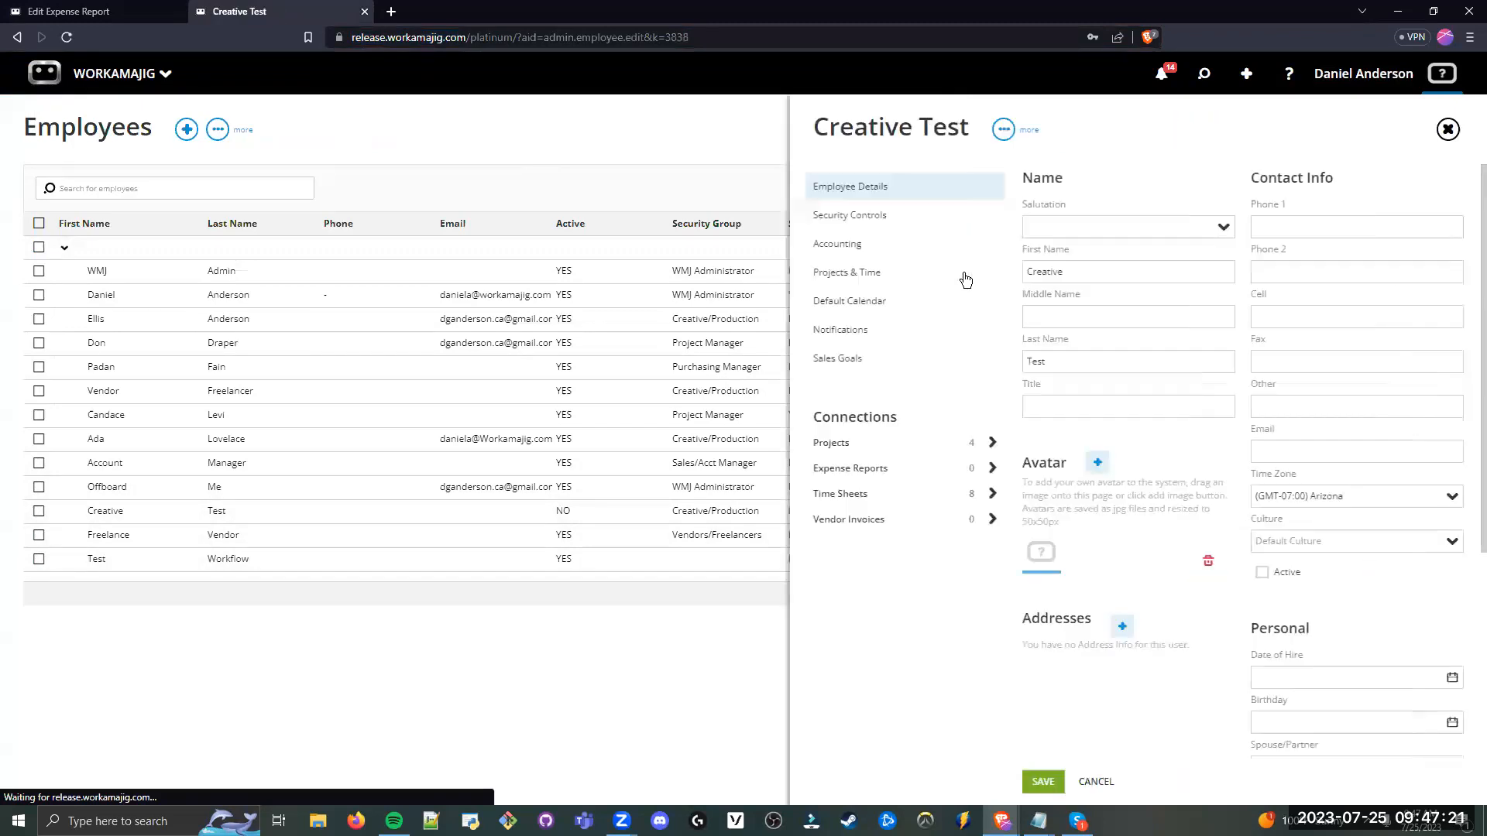
left_click(878, 246)
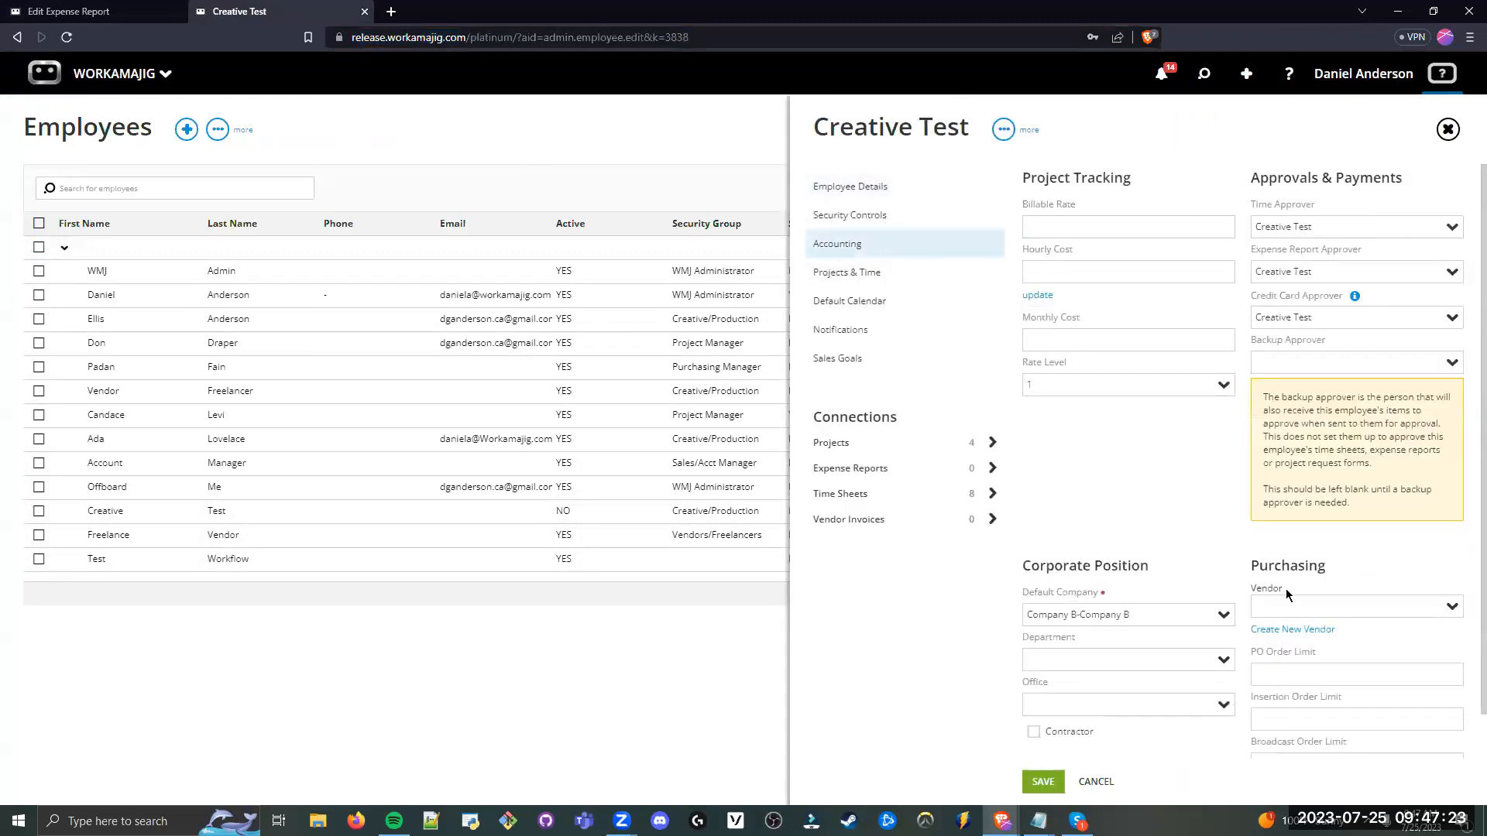
left_click_drag(970, 128, 811, 130)
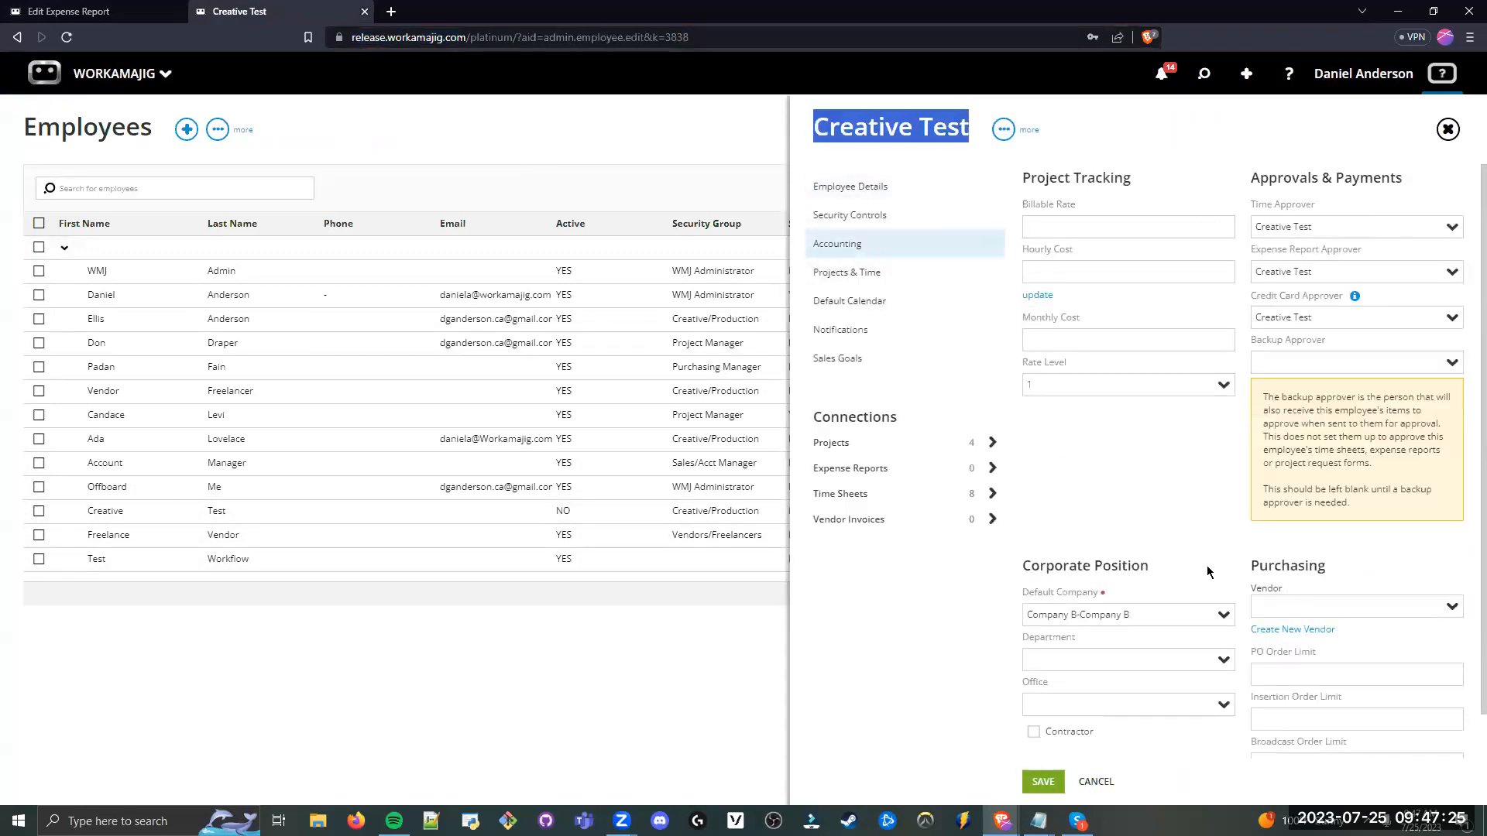
Step: Create a new vendor for the Creative Test employee and confirm the creation
left_click(1274, 587)
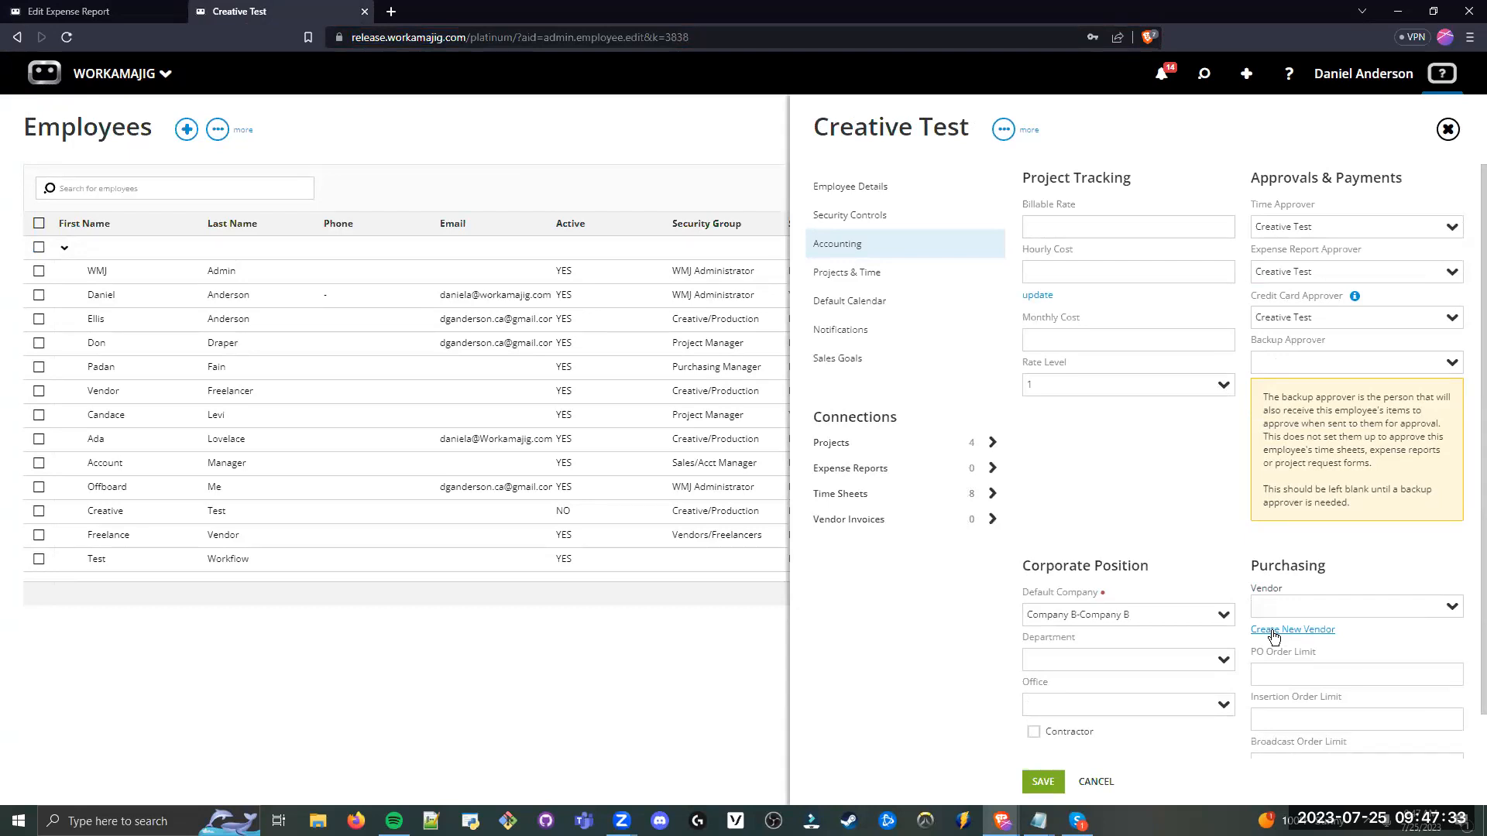
left_click(1274, 632)
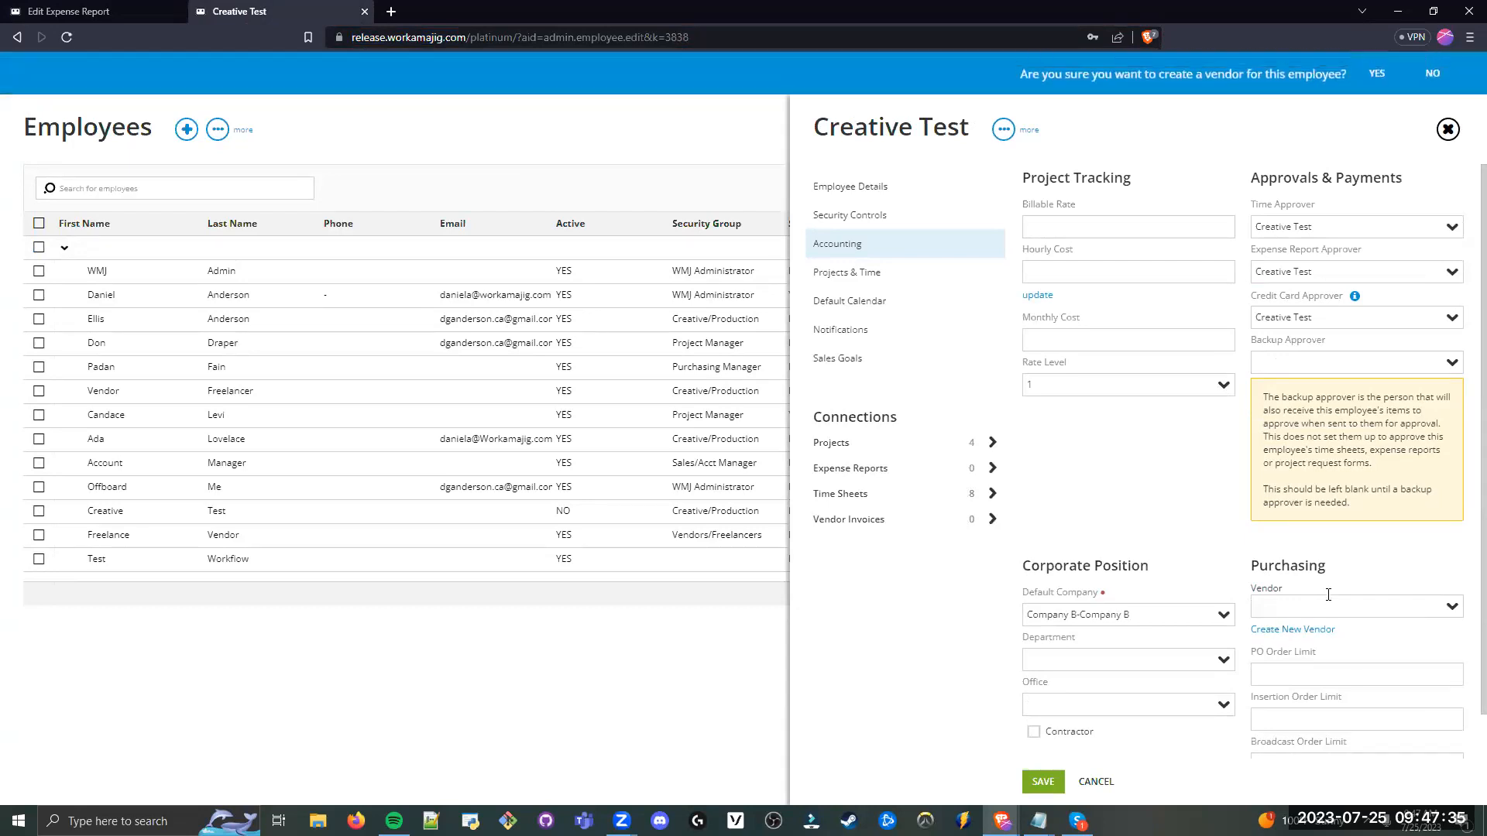
left_click(1377, 73)
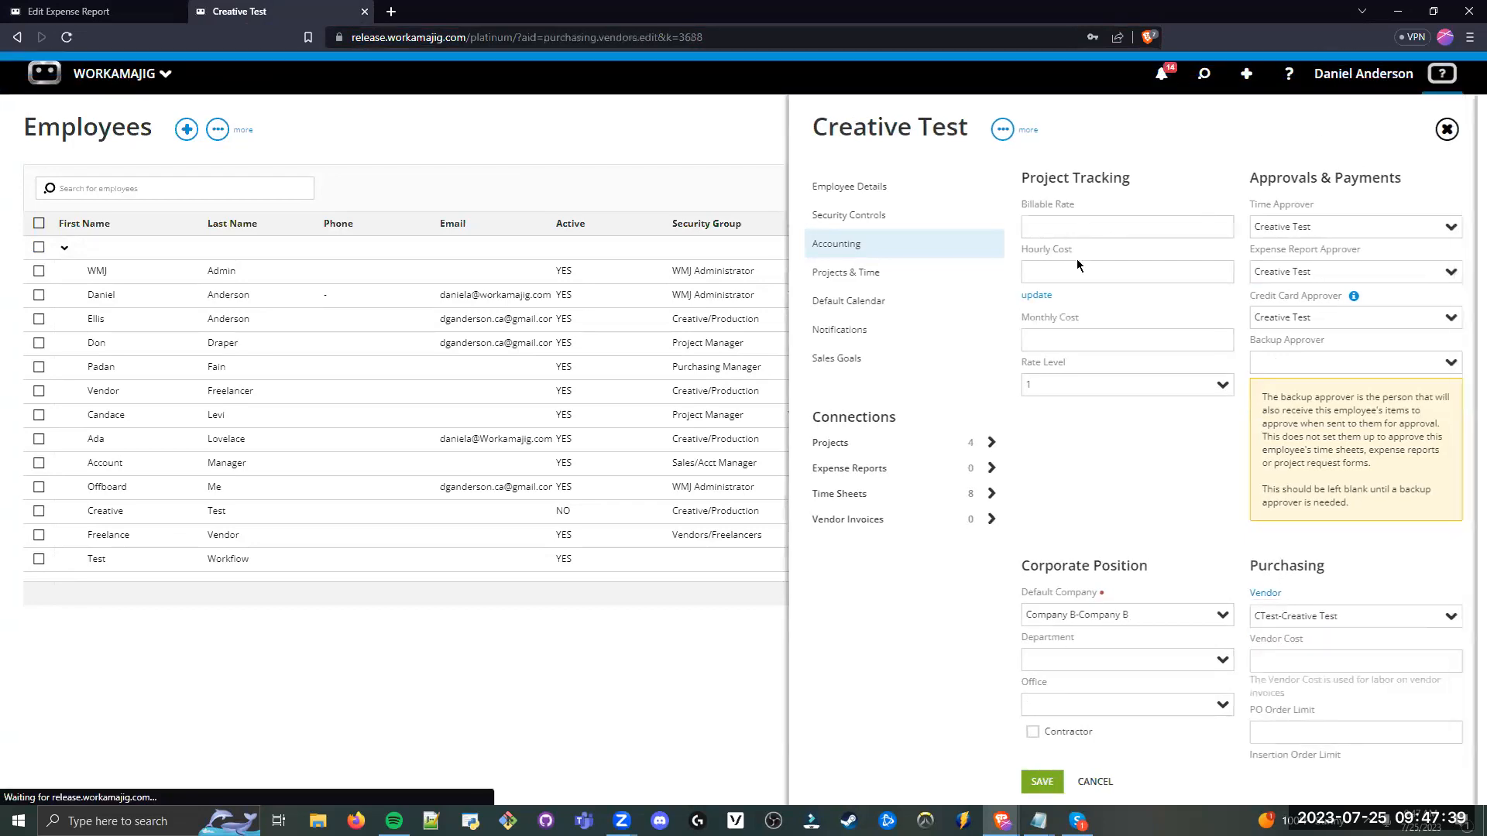
Step: Check the new vendor's name and Vendor ID, close its record, and check Creative Test's Expense Report Approver
left_click_drag(818, 131, 973, 153)
left_click(973, 152)
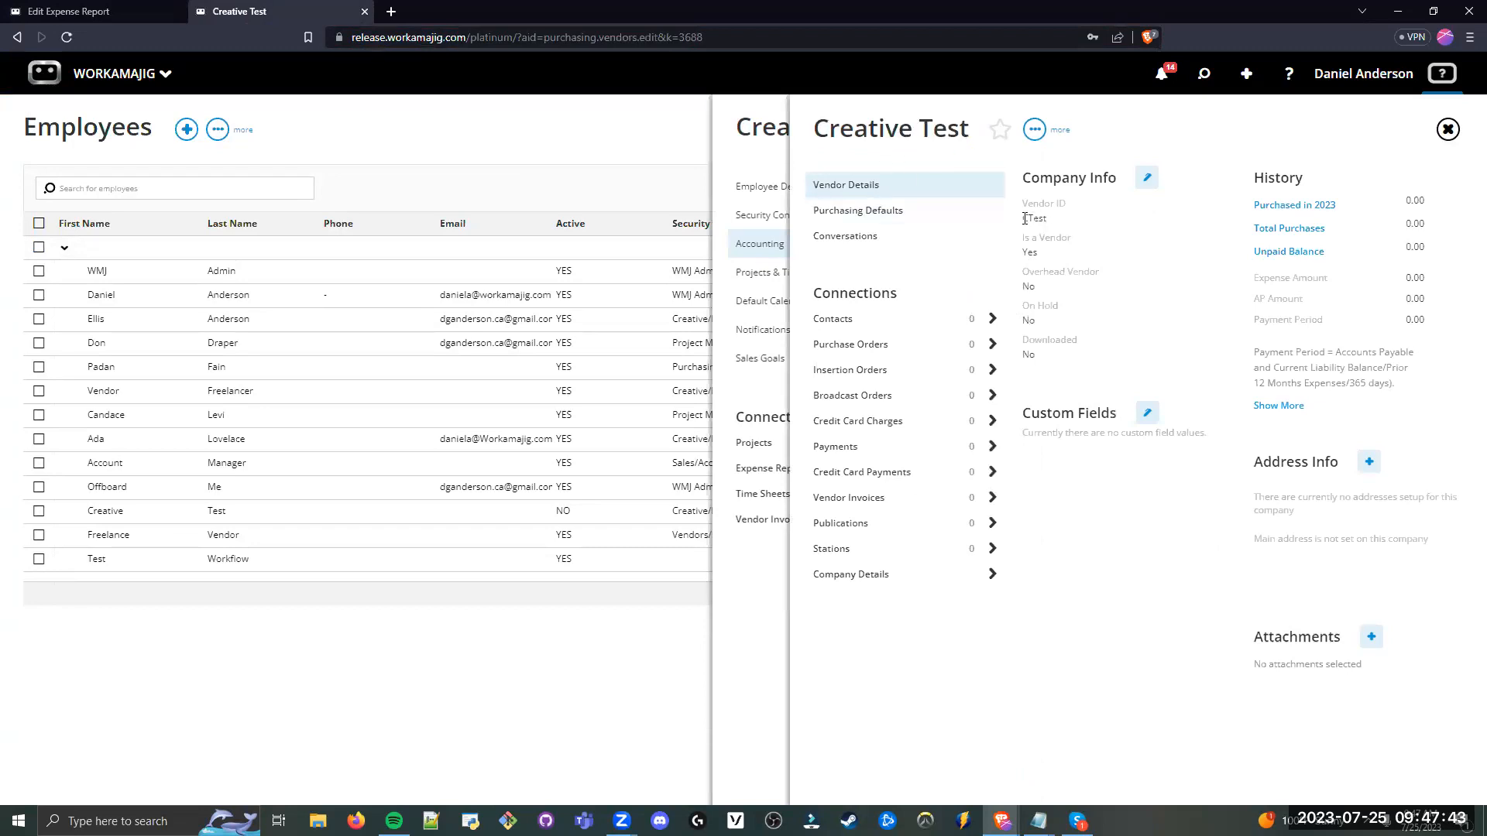
left_click_drag(1023, 218, 1053, 223)
left_click_drag(811, 127, 973, 138)
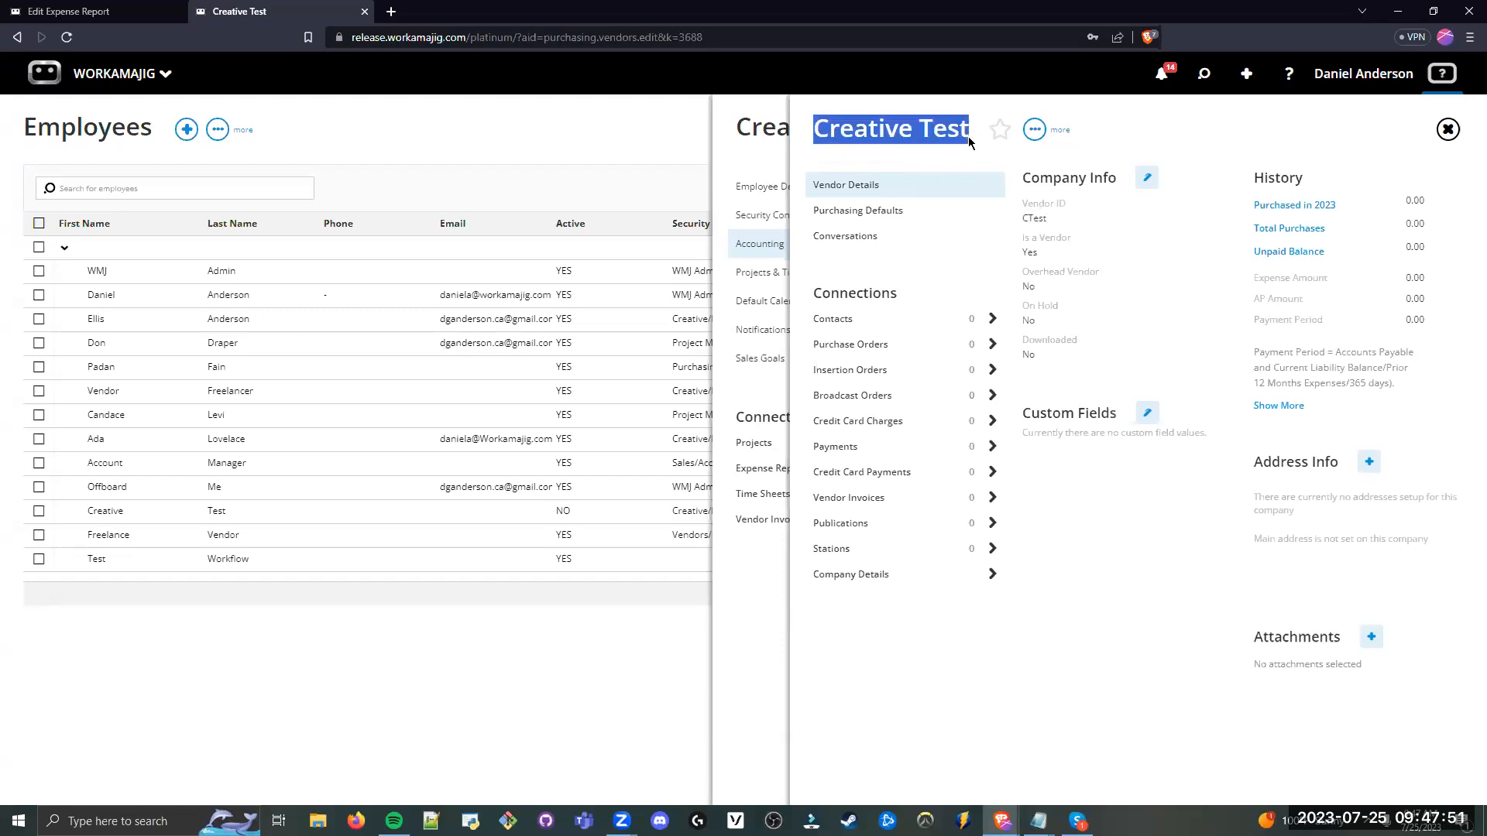
left_click(968, 136)
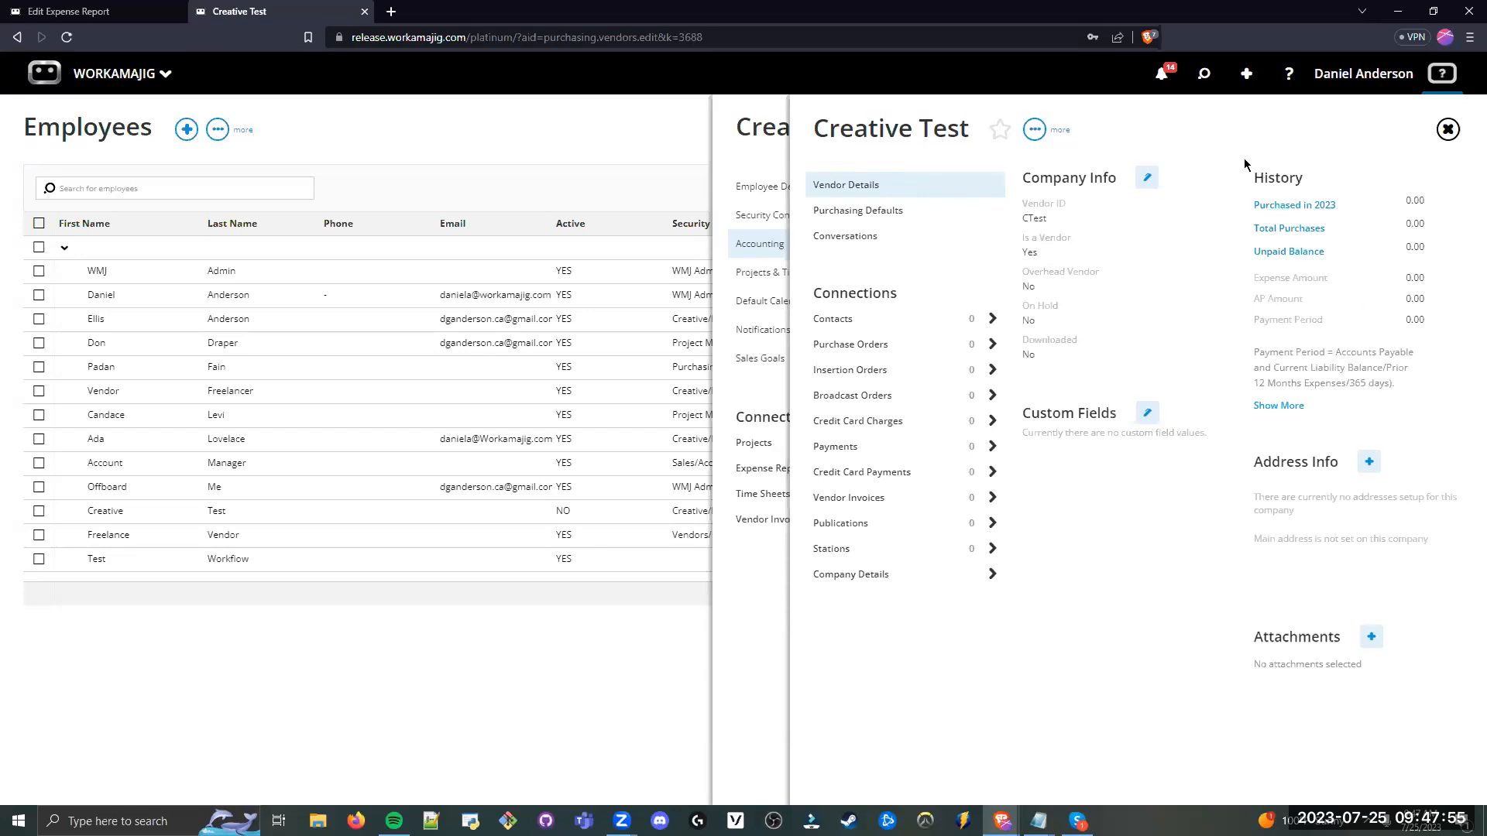
left_click(1447, 130)
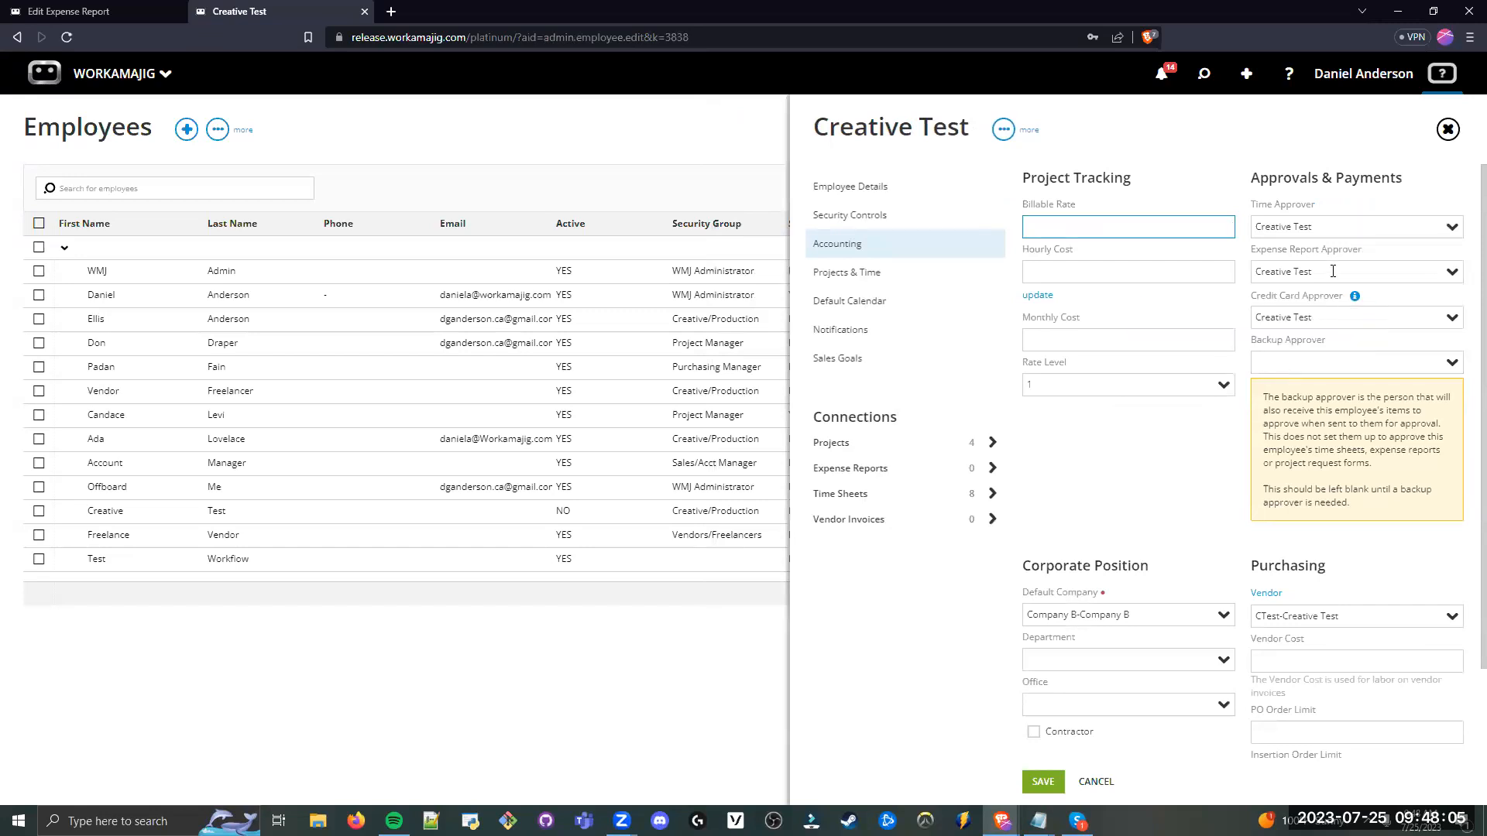
left_click_drag(1362, 266, 1248, 271)
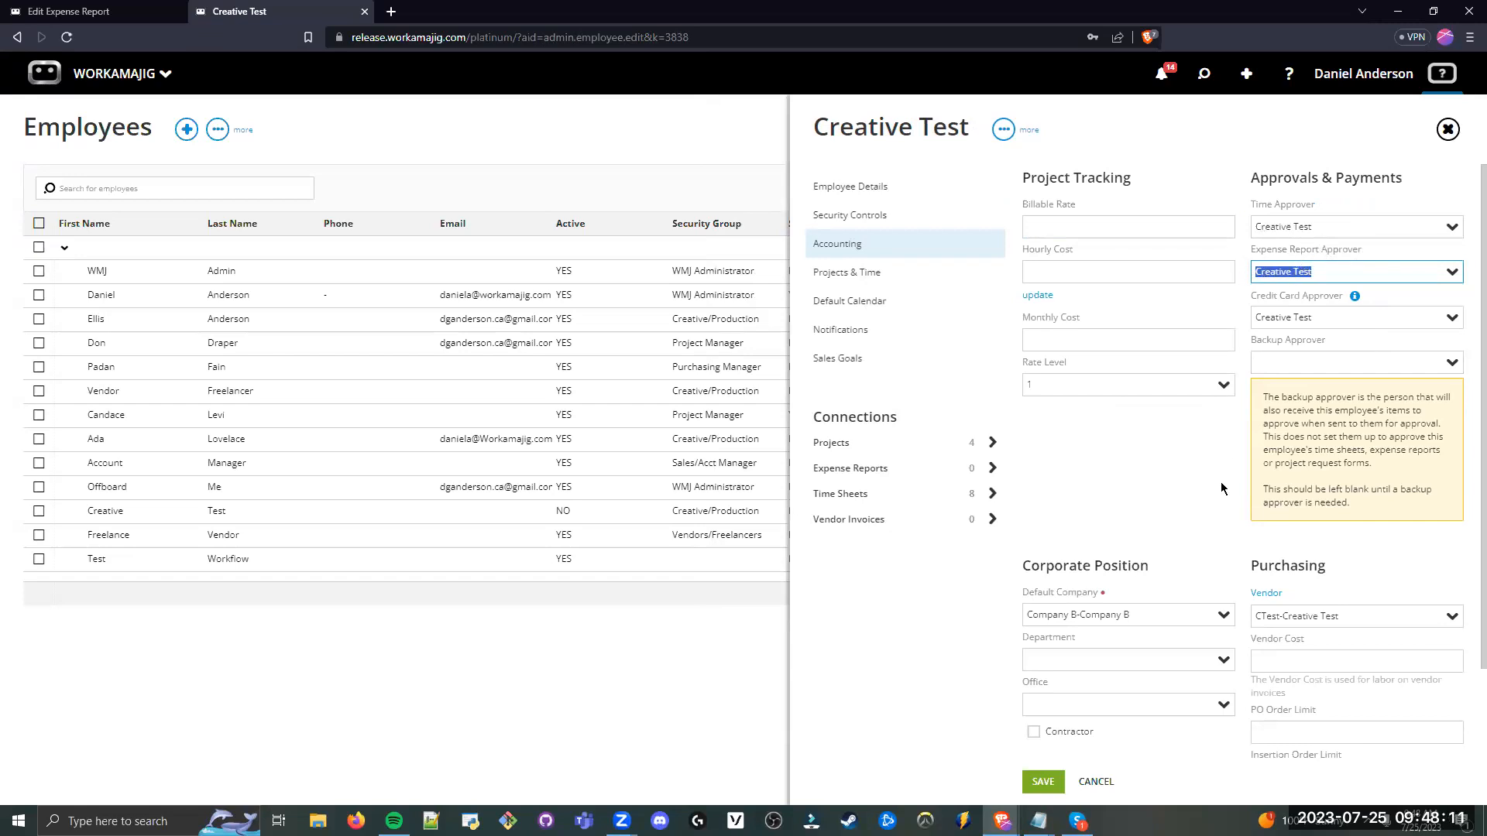
left_click(1292, 277)
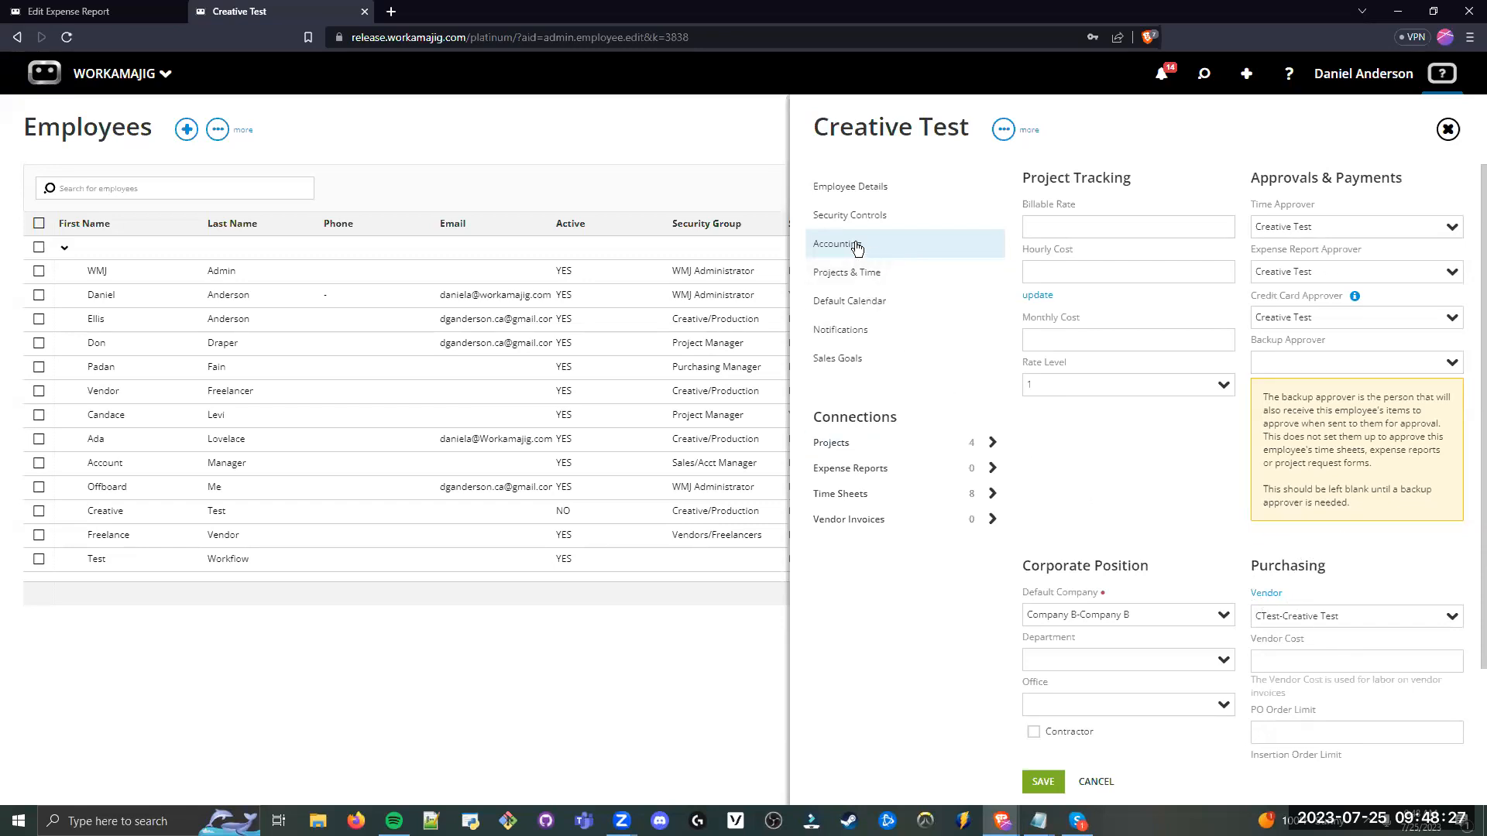
Step: Return to expense report EXP-1006 and create a vendor invoice from it
left_click(119, 11)
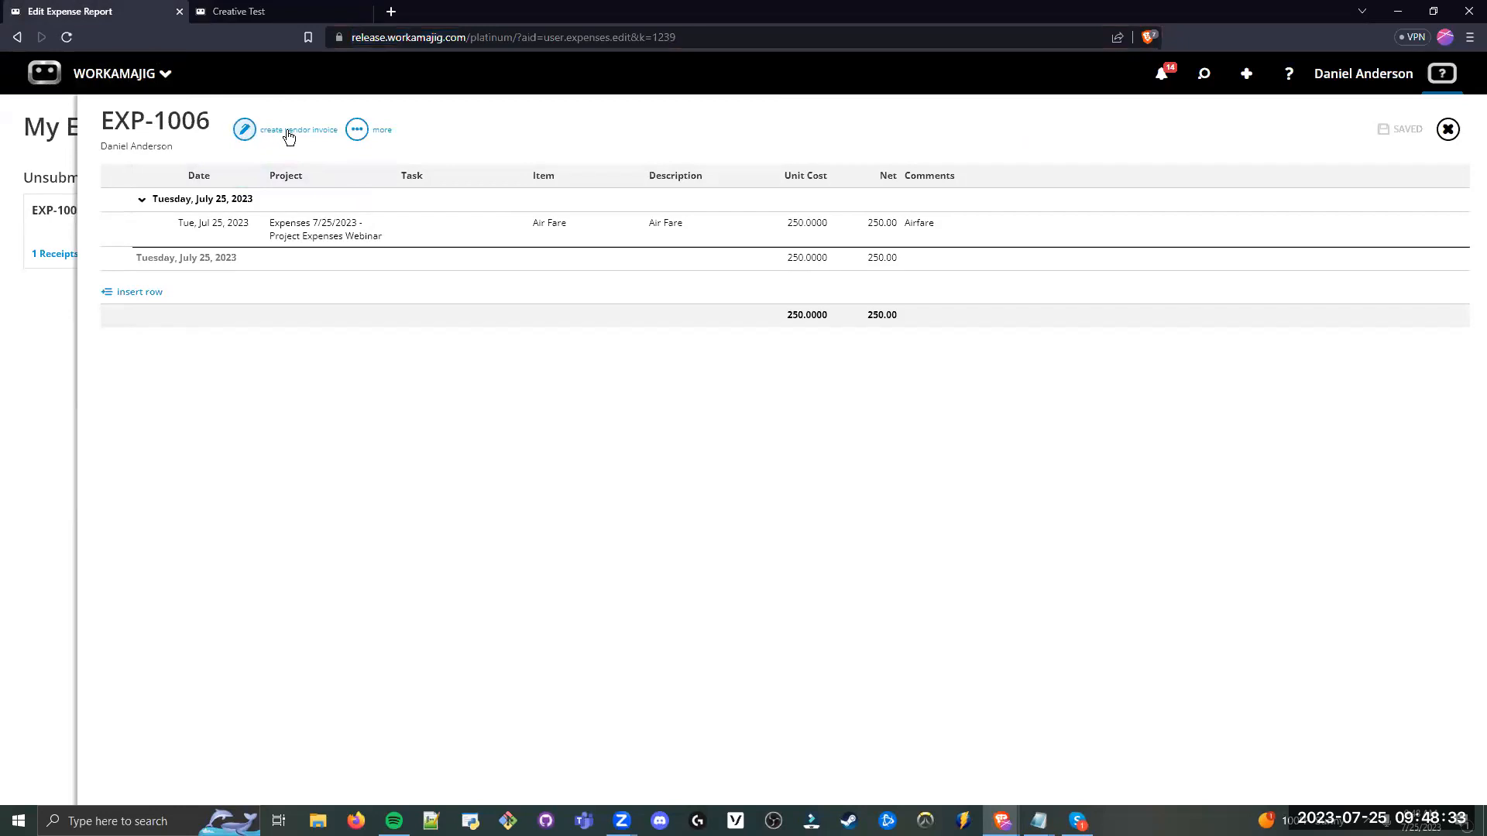
left_click(369, 142)
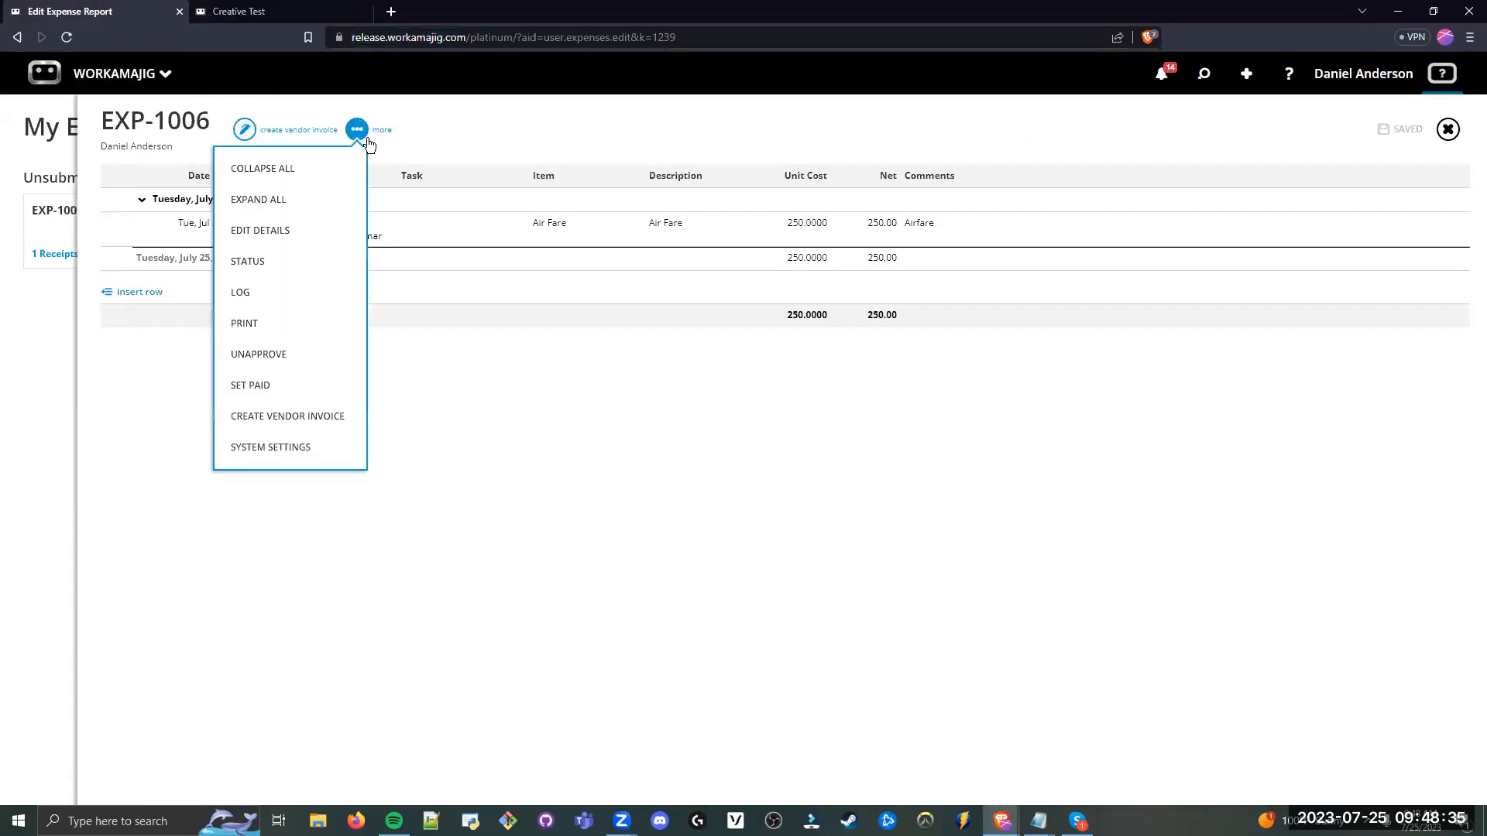
left_click(271, 391)
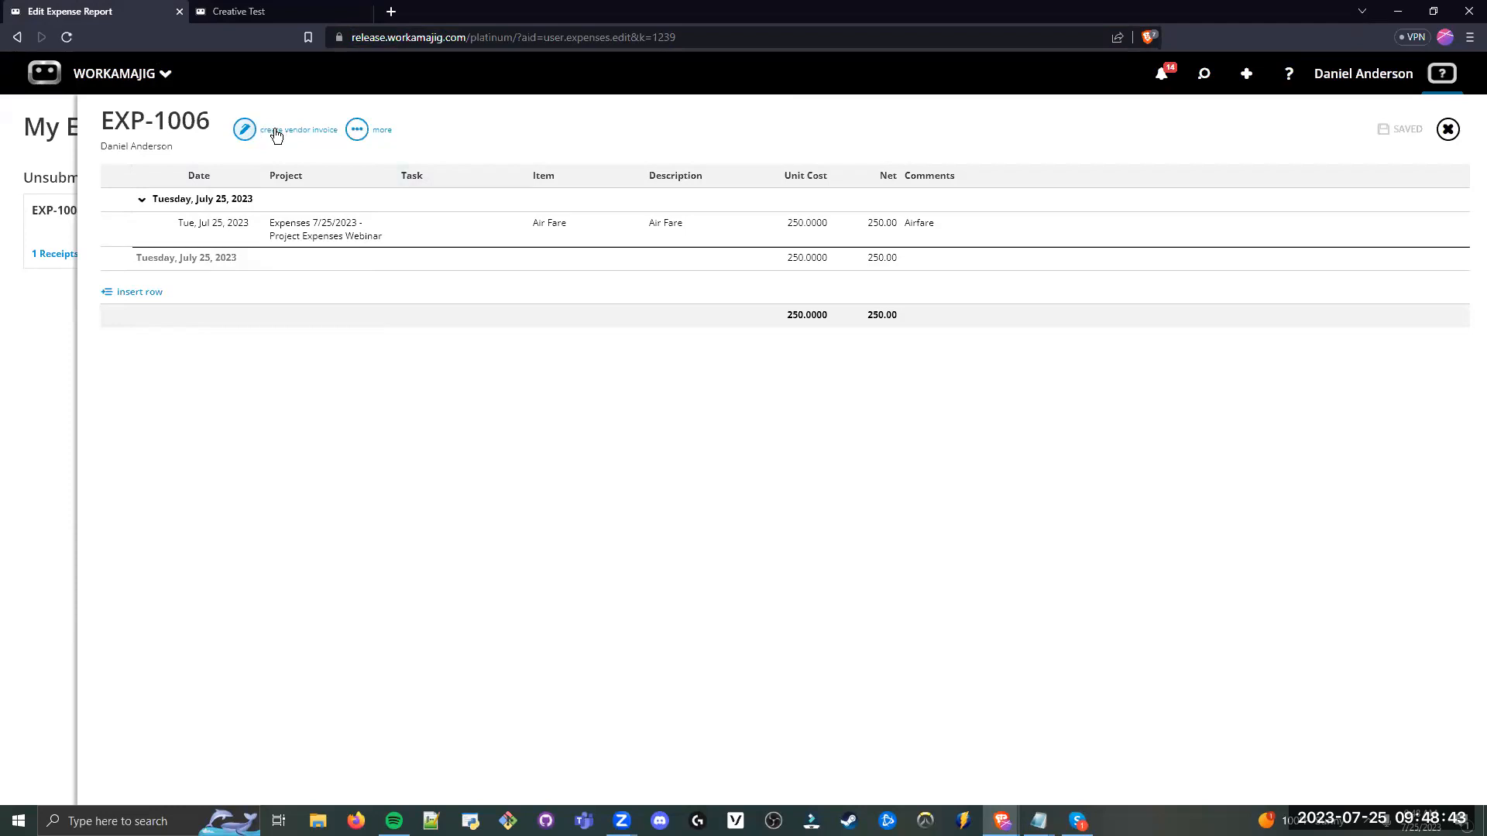
left_click(269, 133)
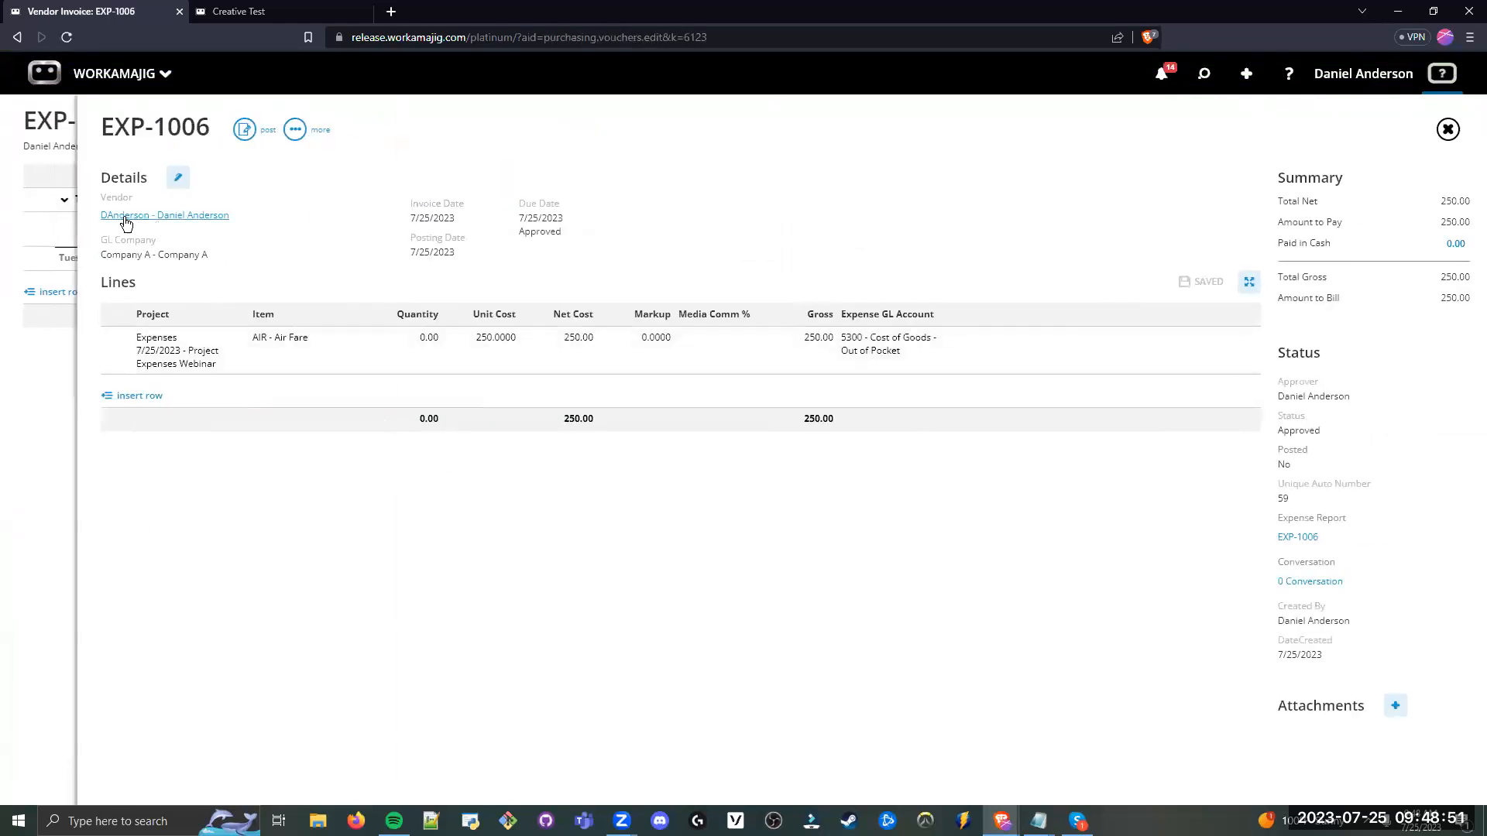
Step: Examine the vendor invoice's number and net cost, close it, and check the further actions of the expense report
left_click(588, 339)
left_click_drag(98, 126, 219, 133)
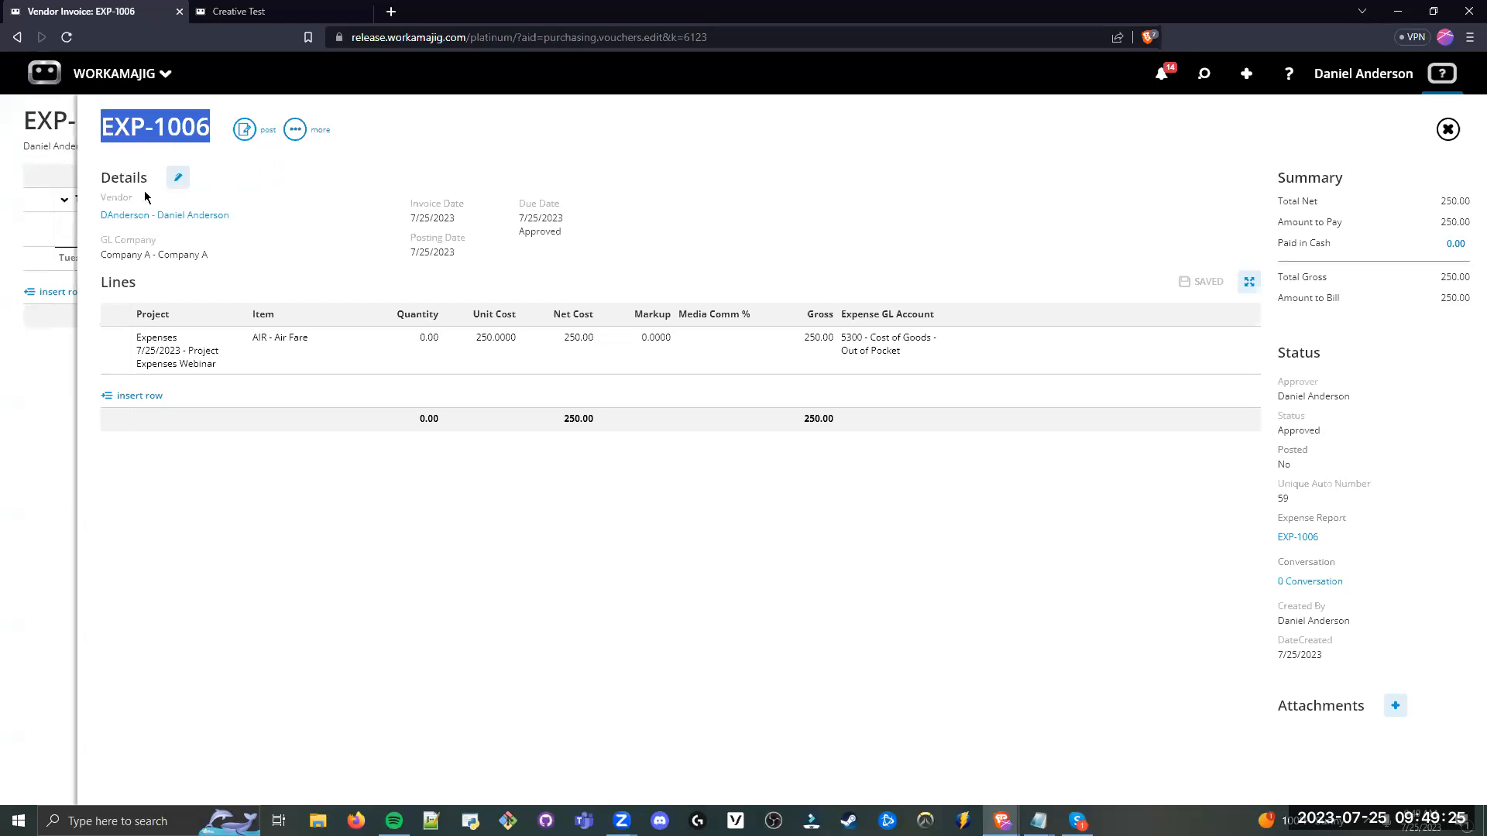
left_click(513, 181)
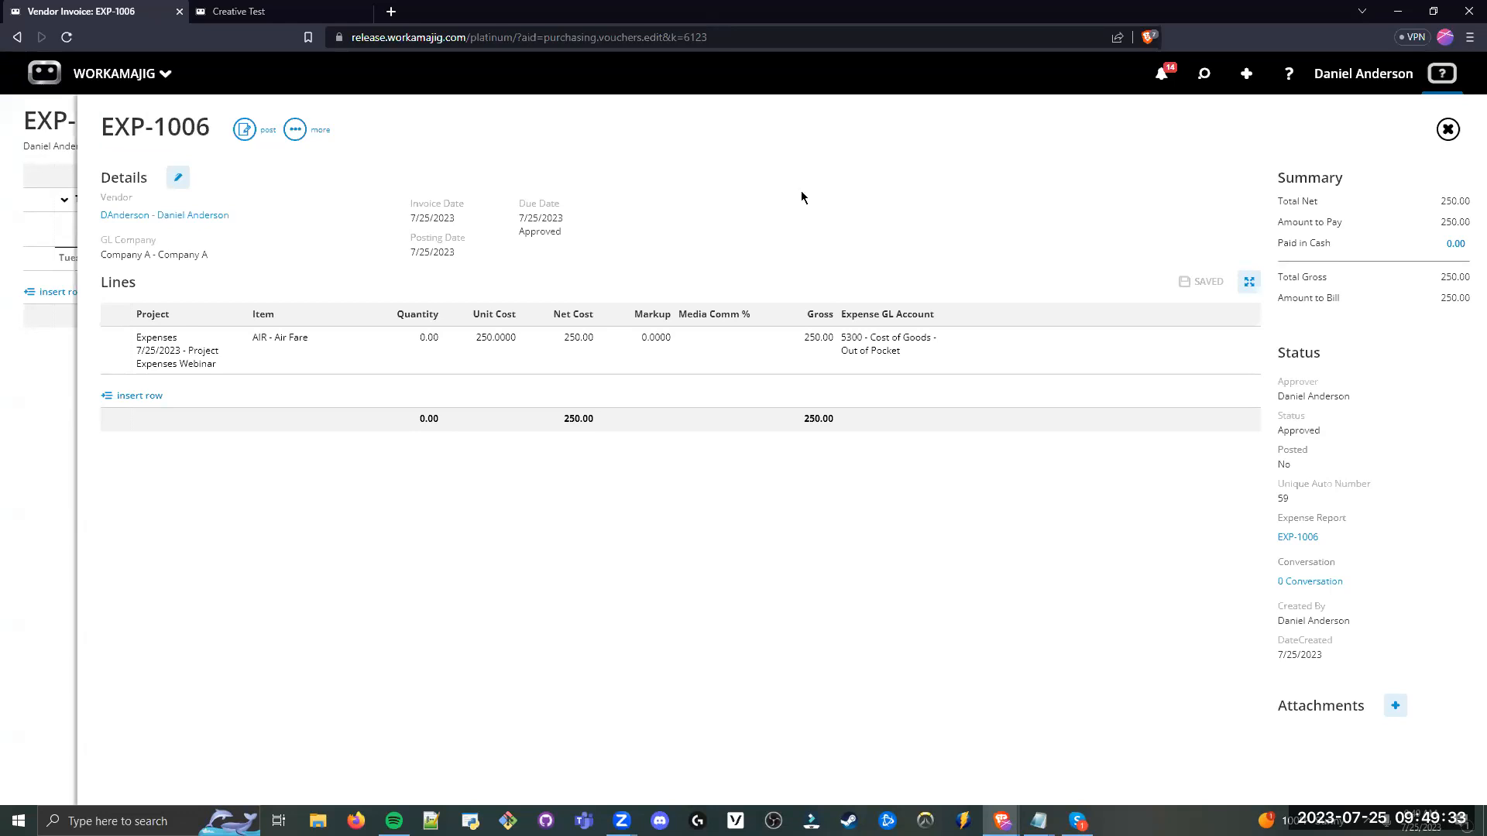
left_click(1448, 130)
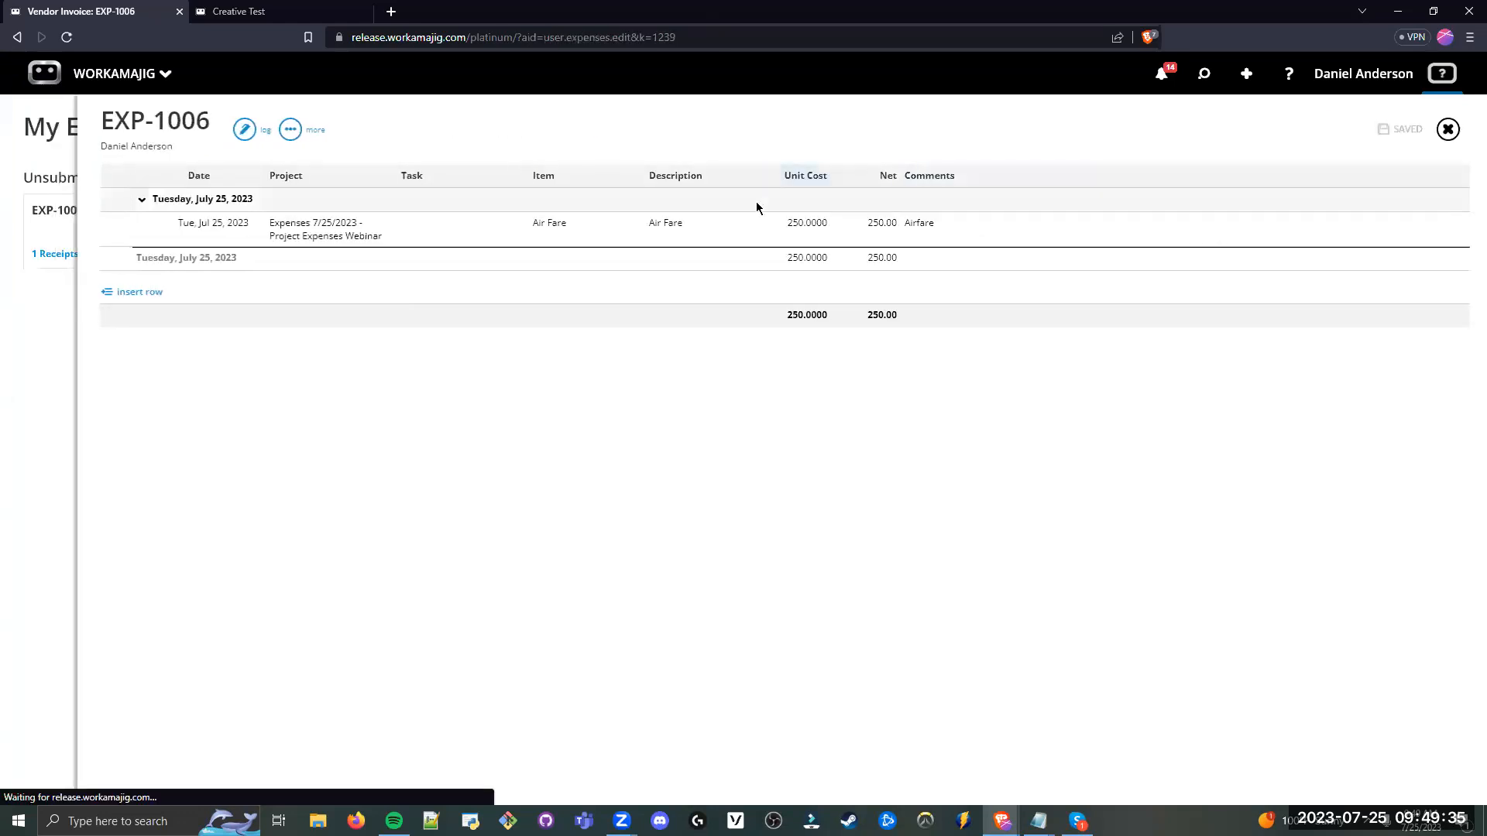
left_click(290, 130)
left_click(196, 392)
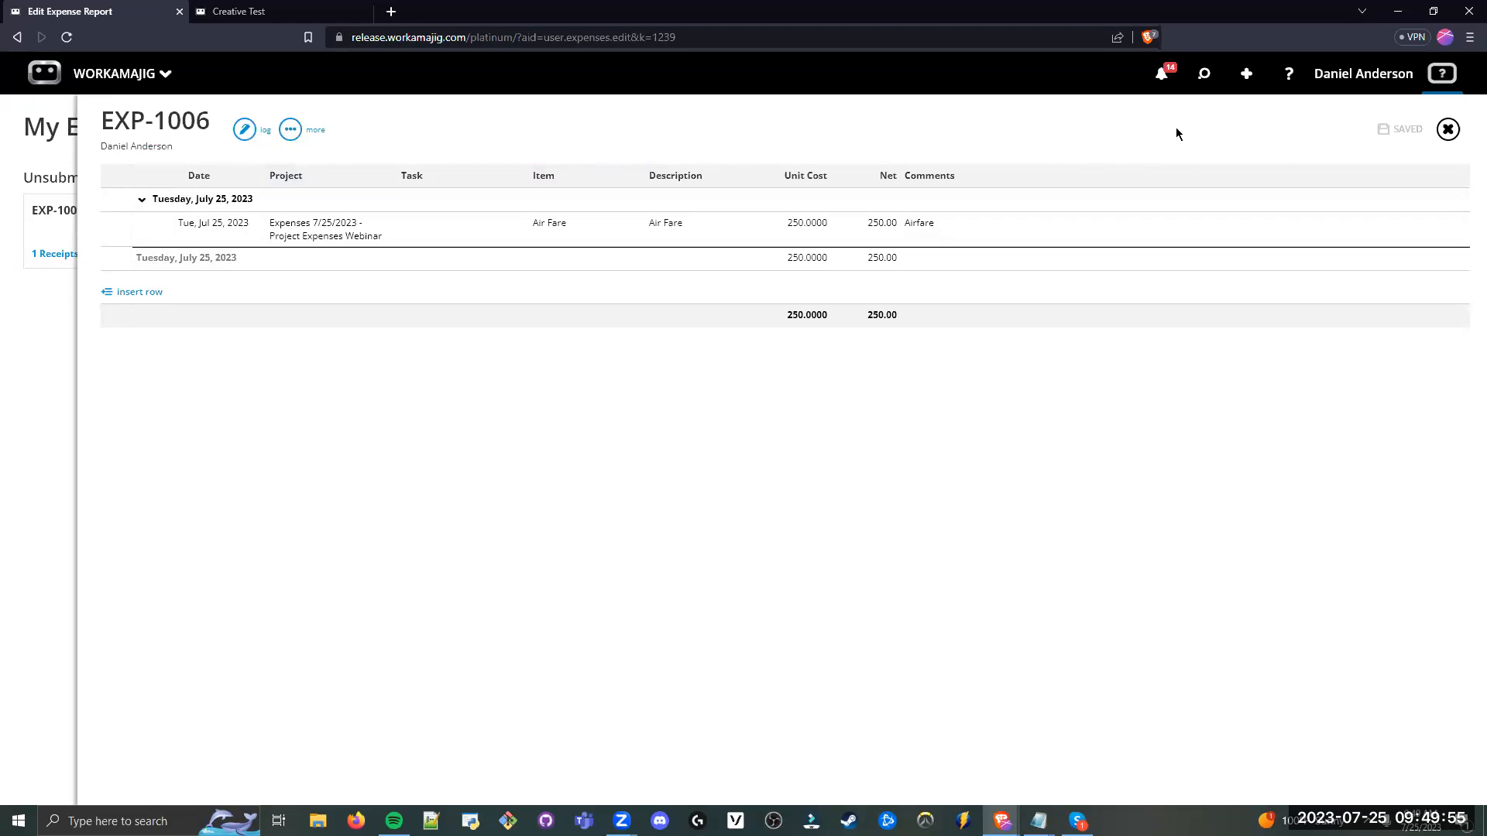
Step: Open the Approved But Not Paid view of expense reports and list its entries
left_click(1206, 78)
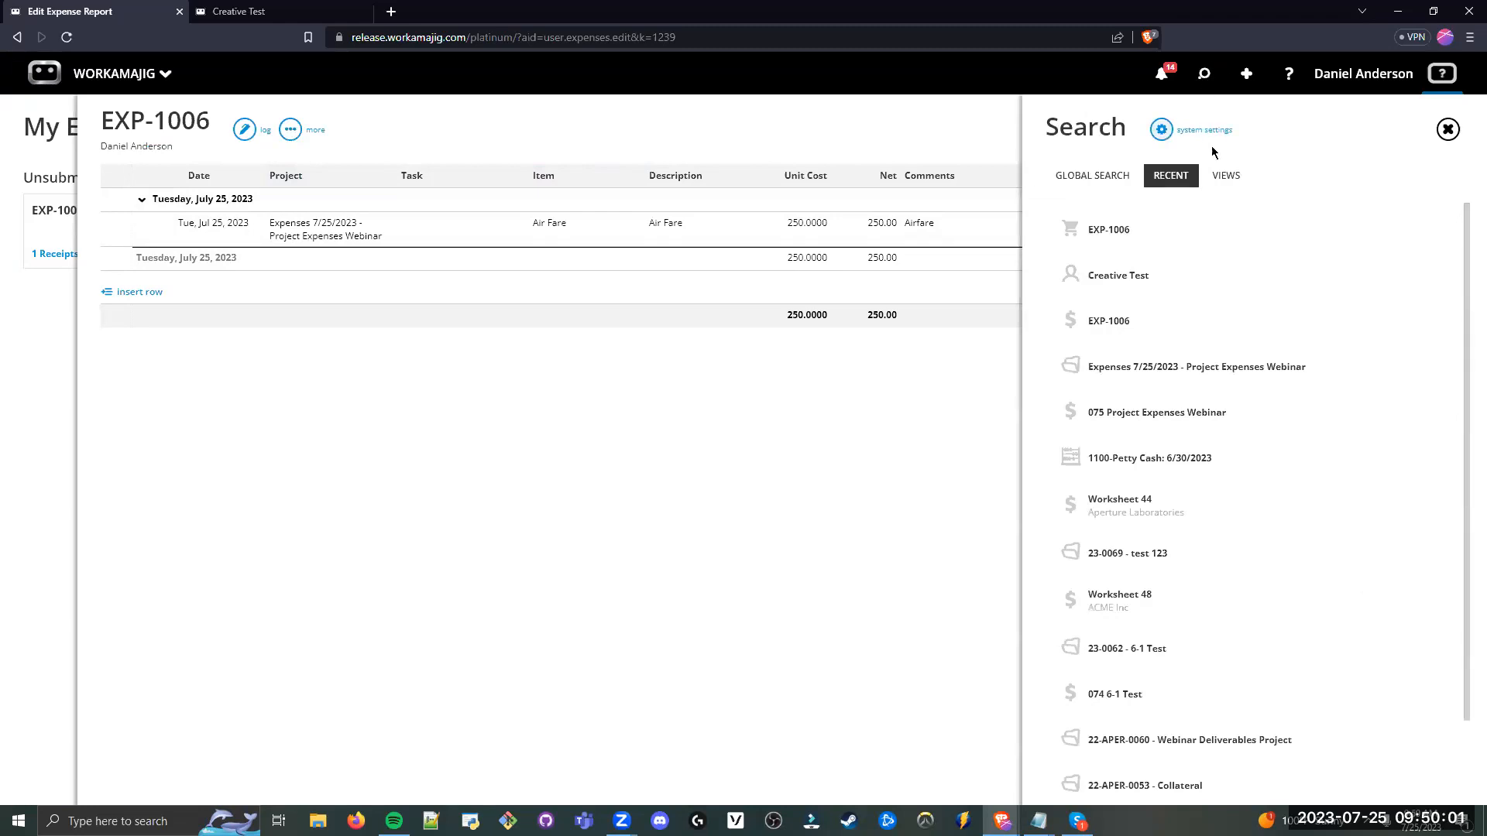
left_click(1226, 178)
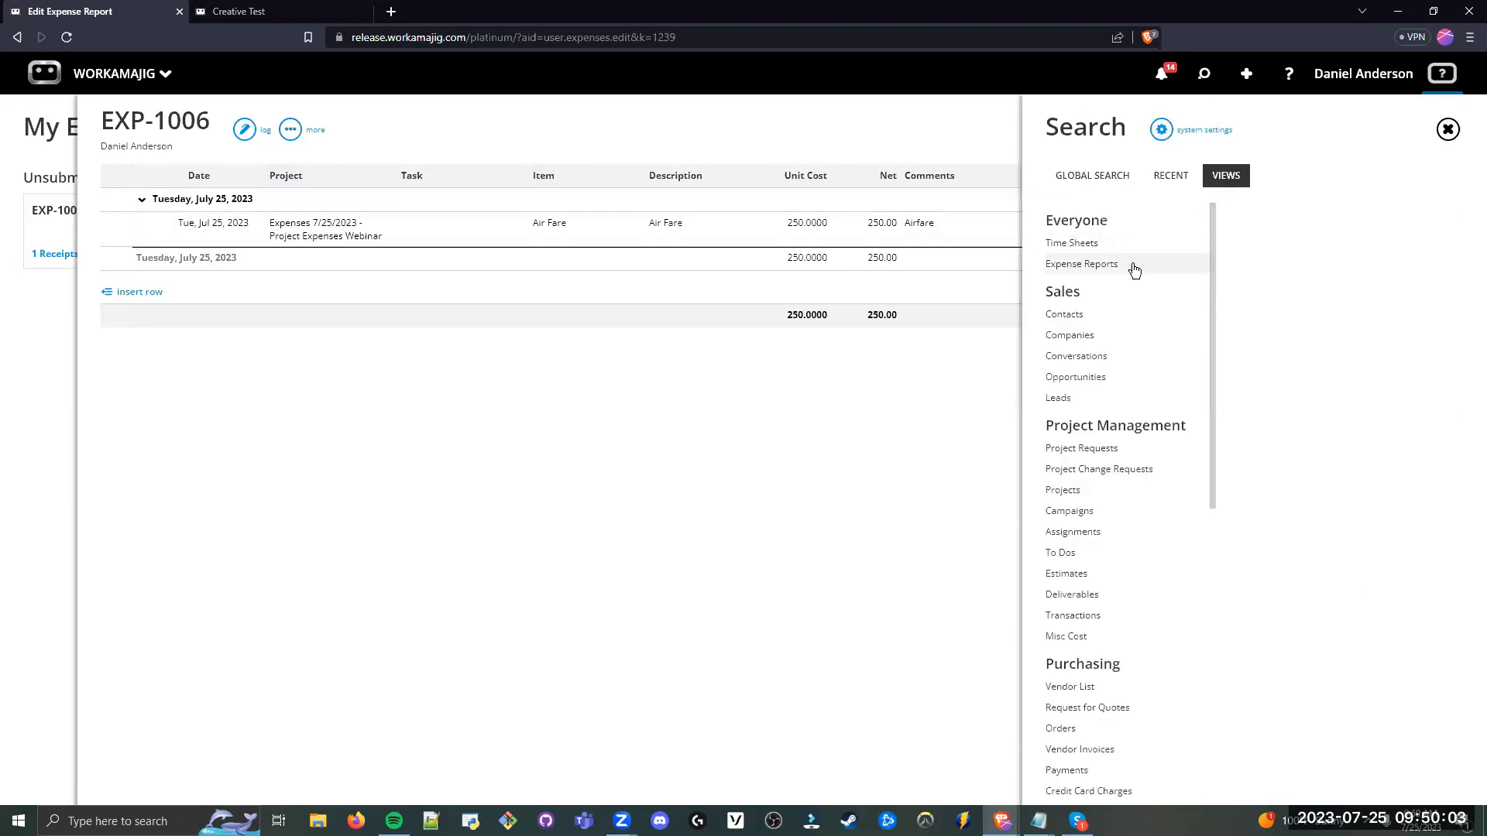
left_click(1053, 268)
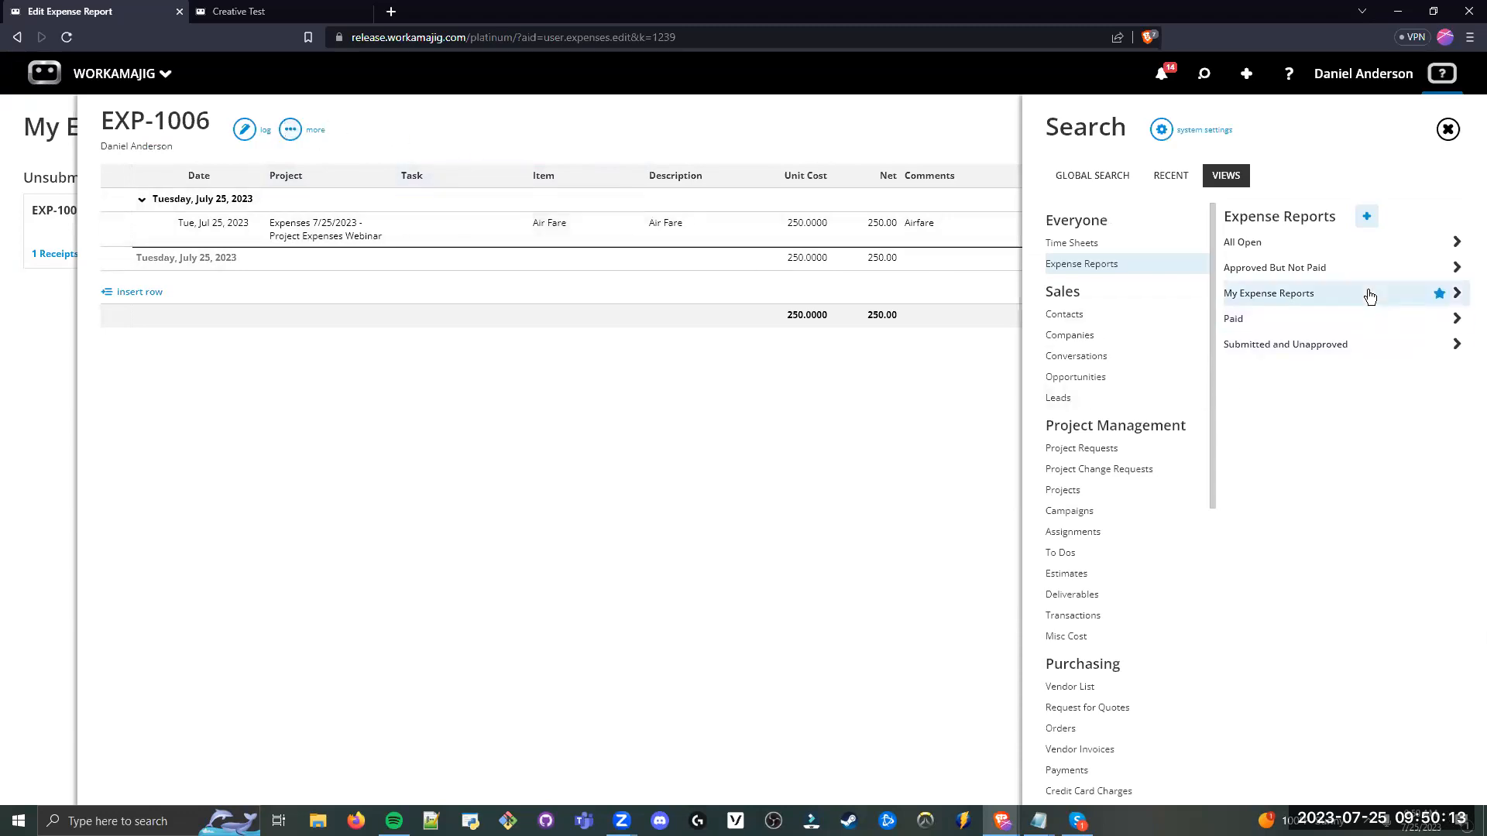
left_click_drag(1352, 269, 1241, 294)
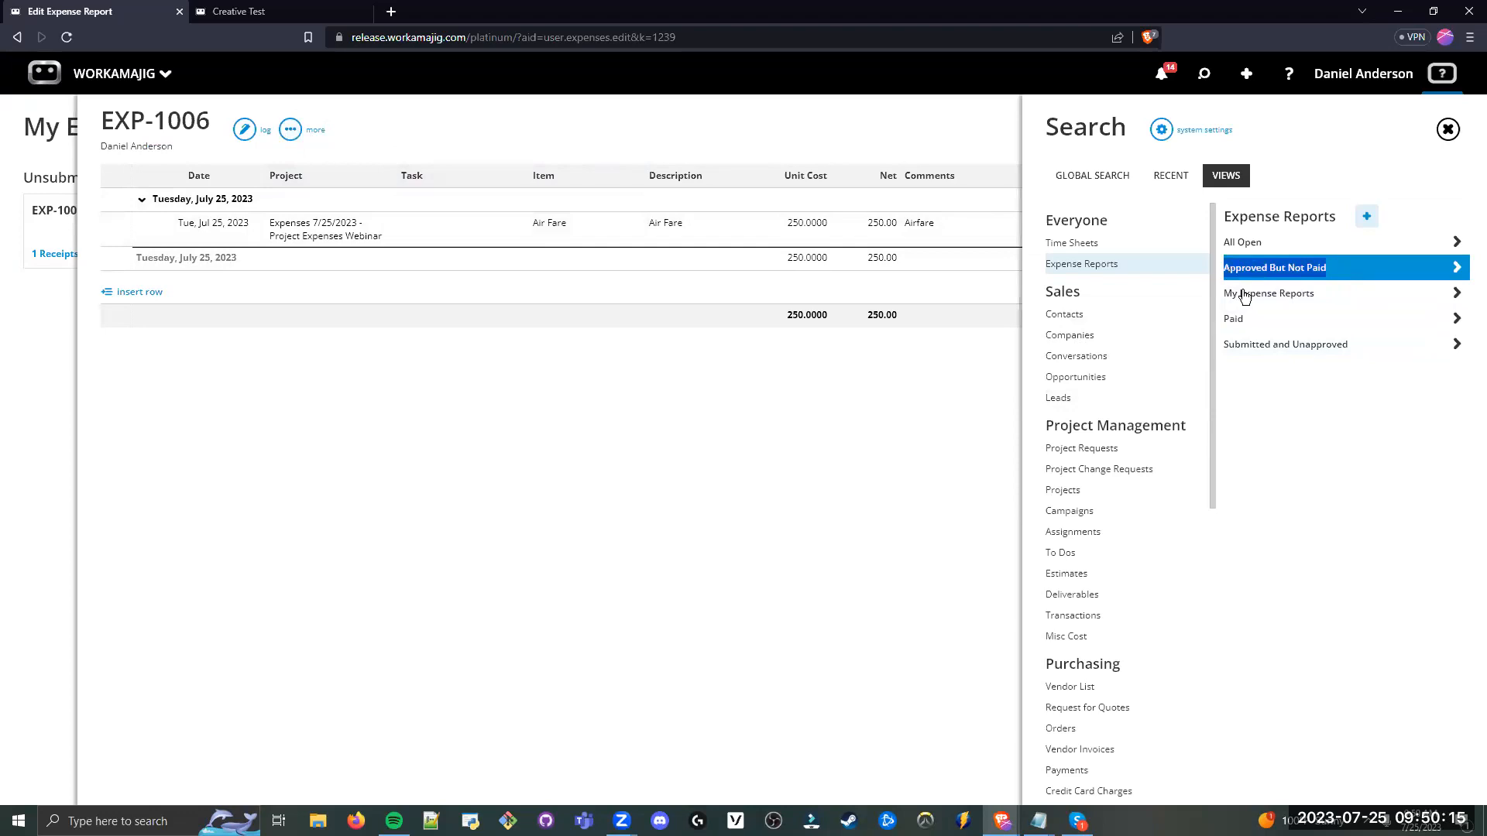
left_click(1285, 268)
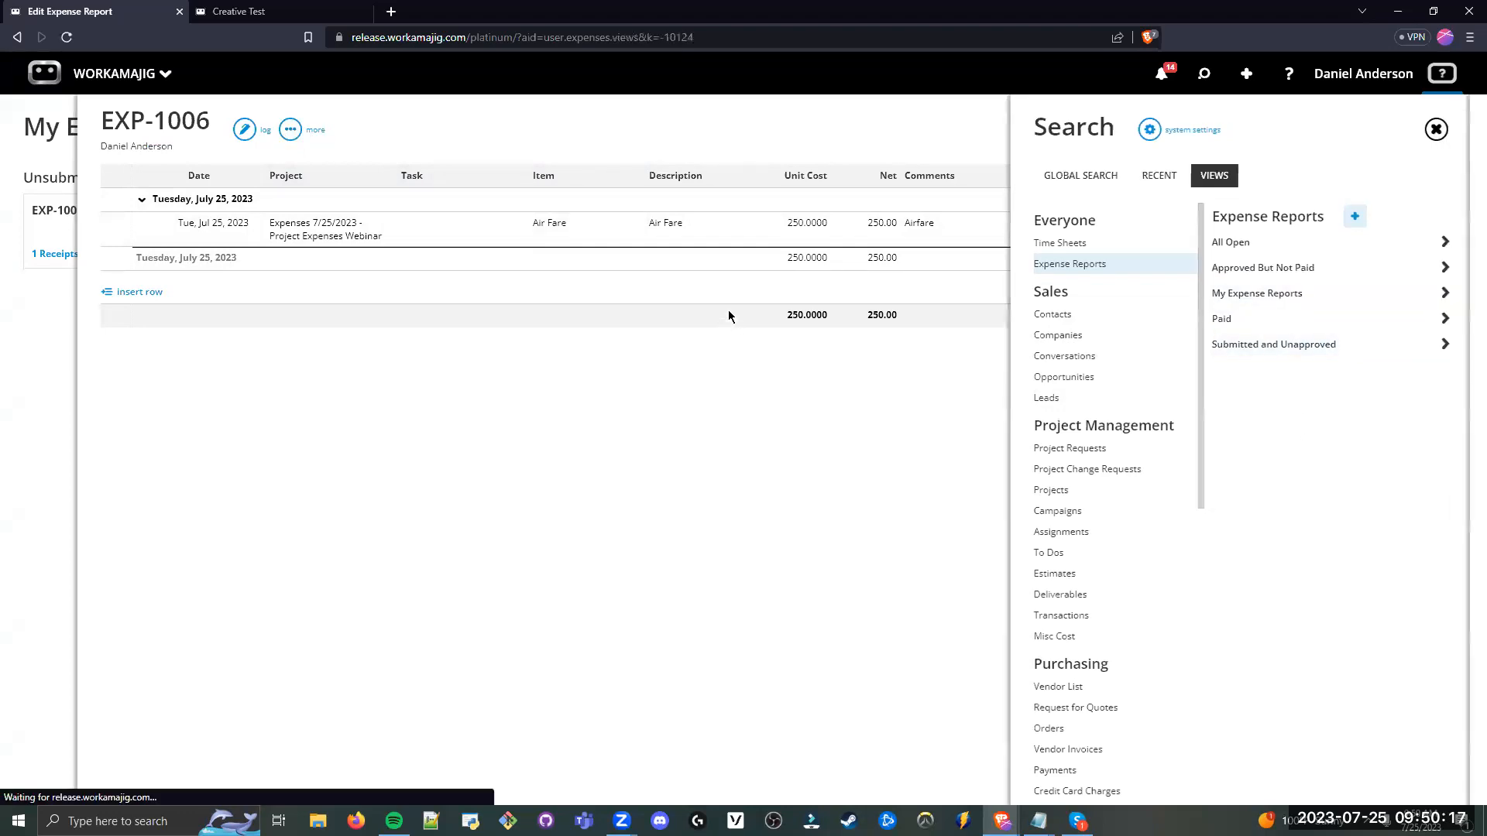
left_click(717, 185)
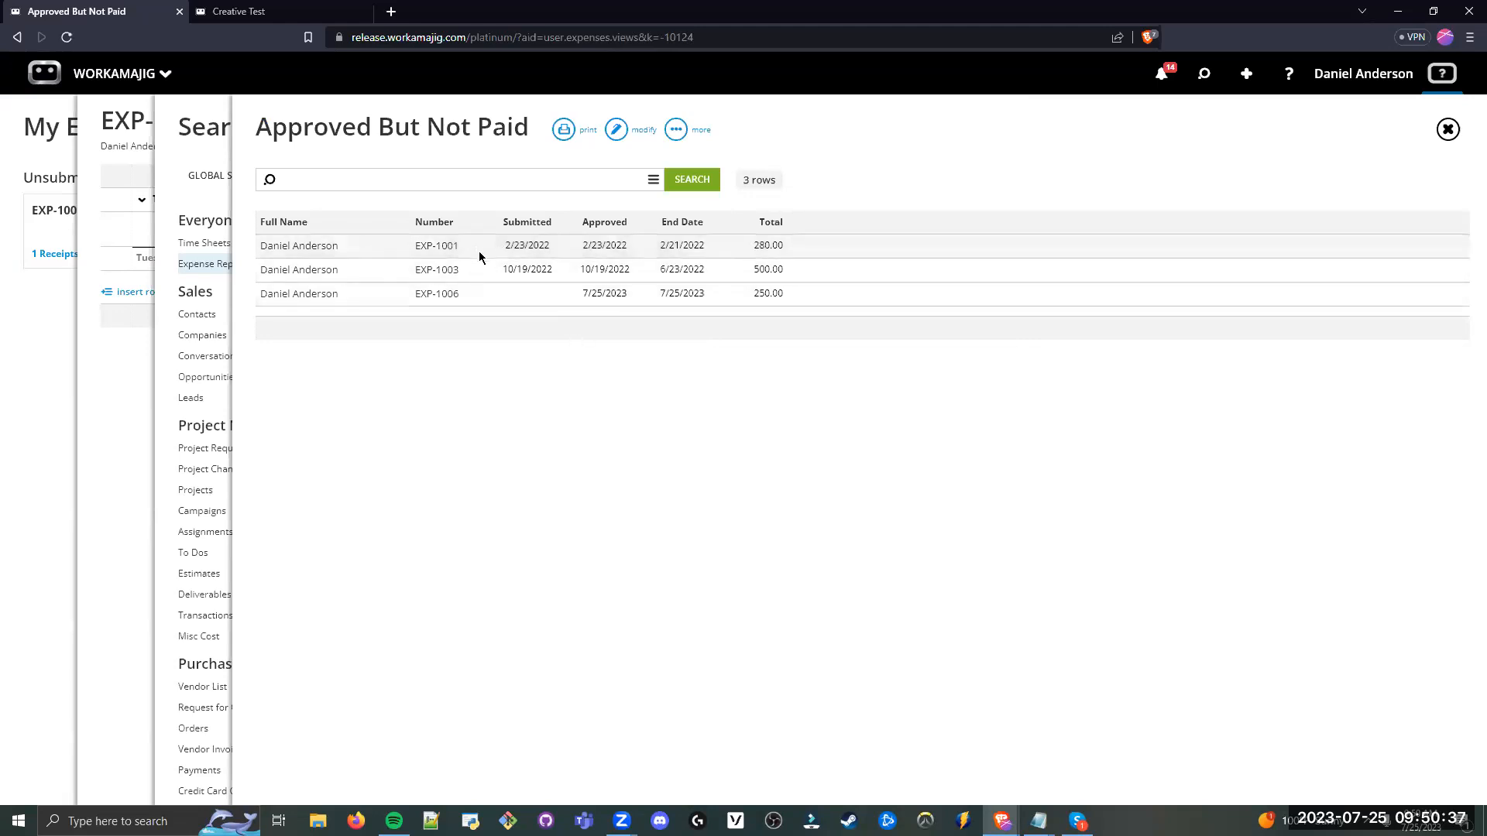
Step: Mark expense report EXP-1001 as paid, refresh the Approved But Not Paid list, and return to EXP-1006
left_click(527, 246)
left_click(822, 130)
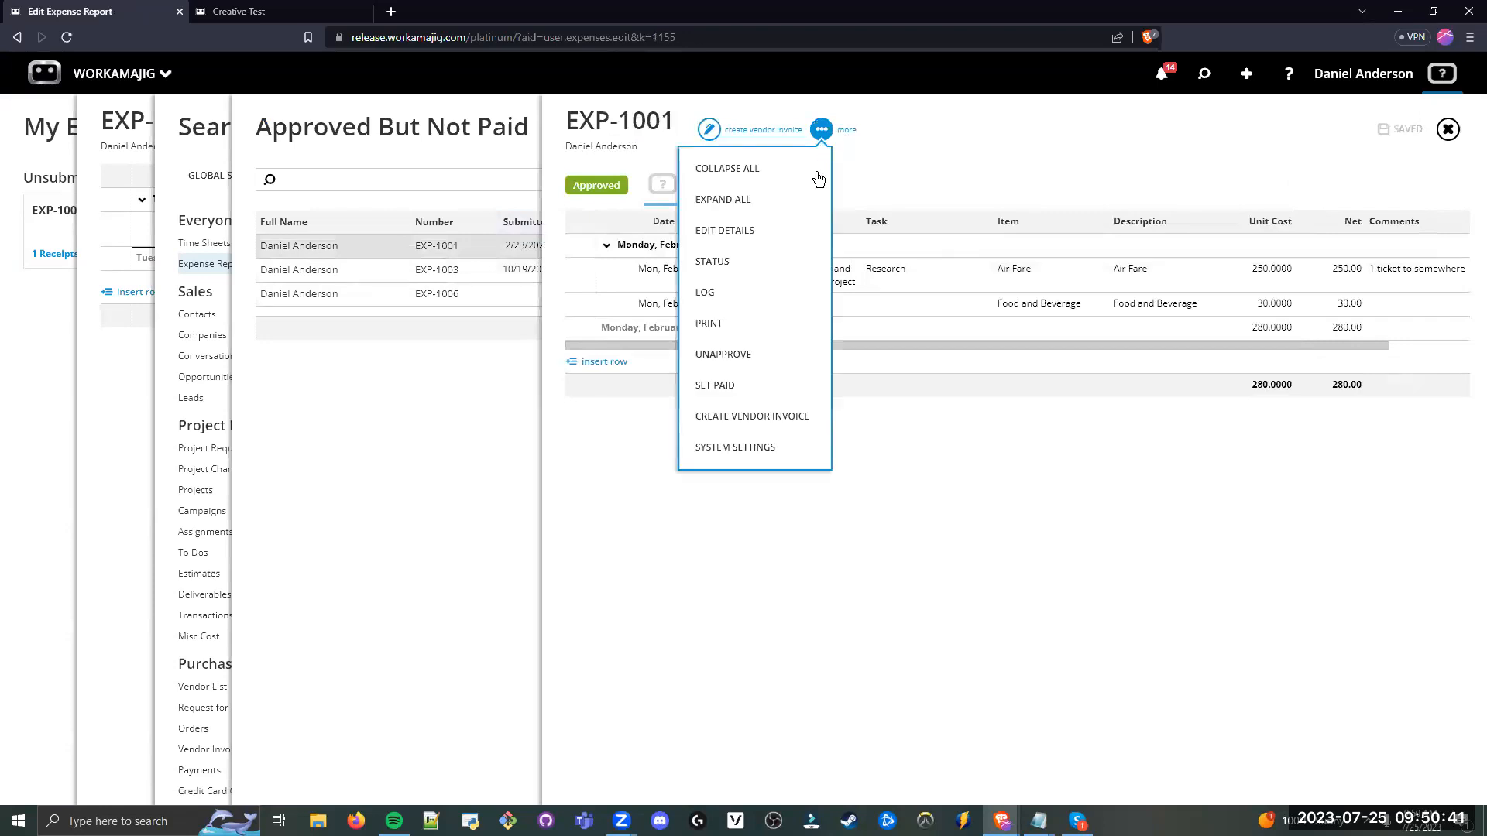
left_click(740, 392)
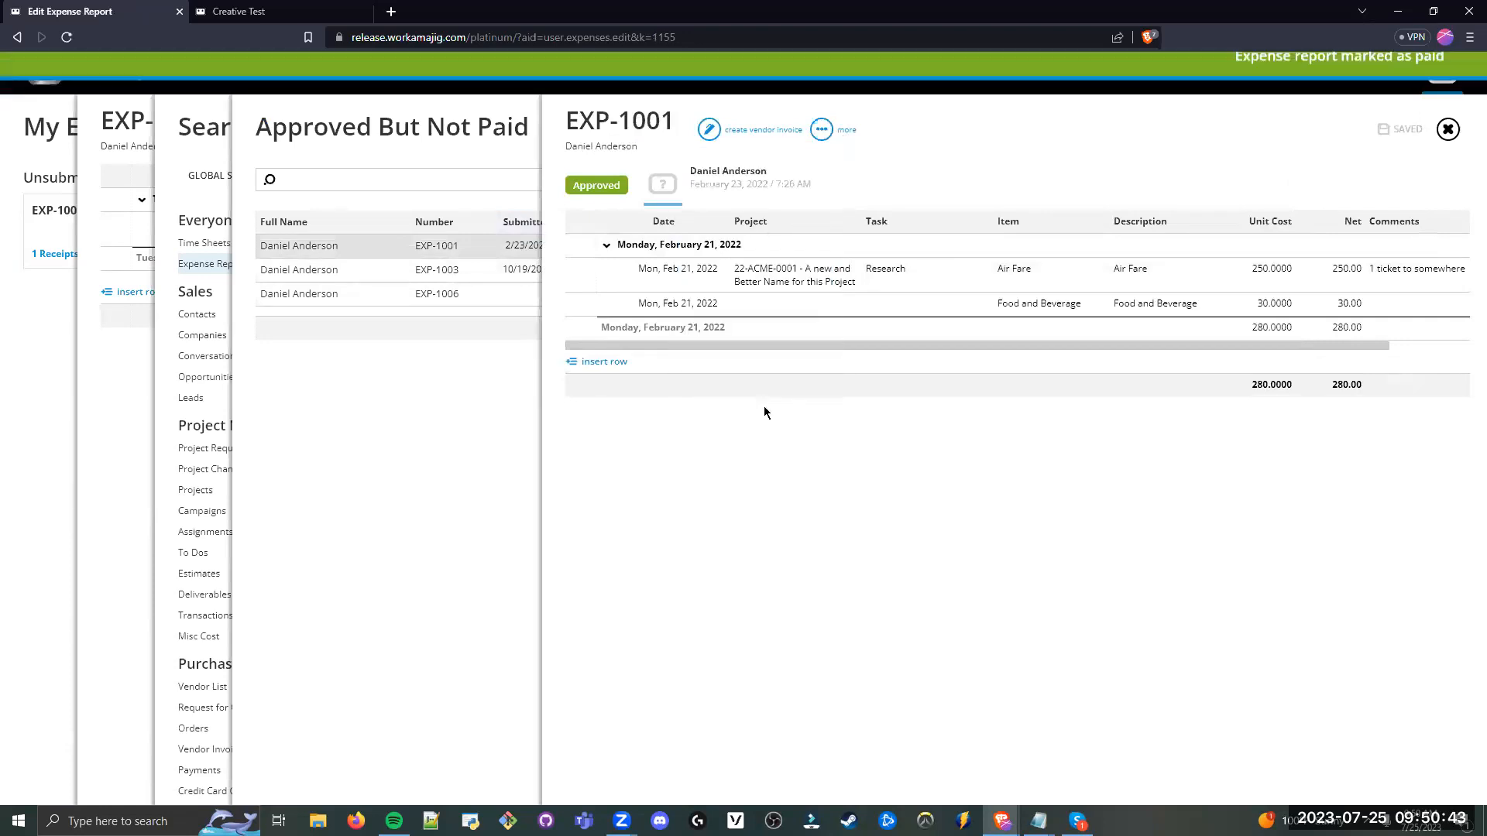
left_click(686, 181)
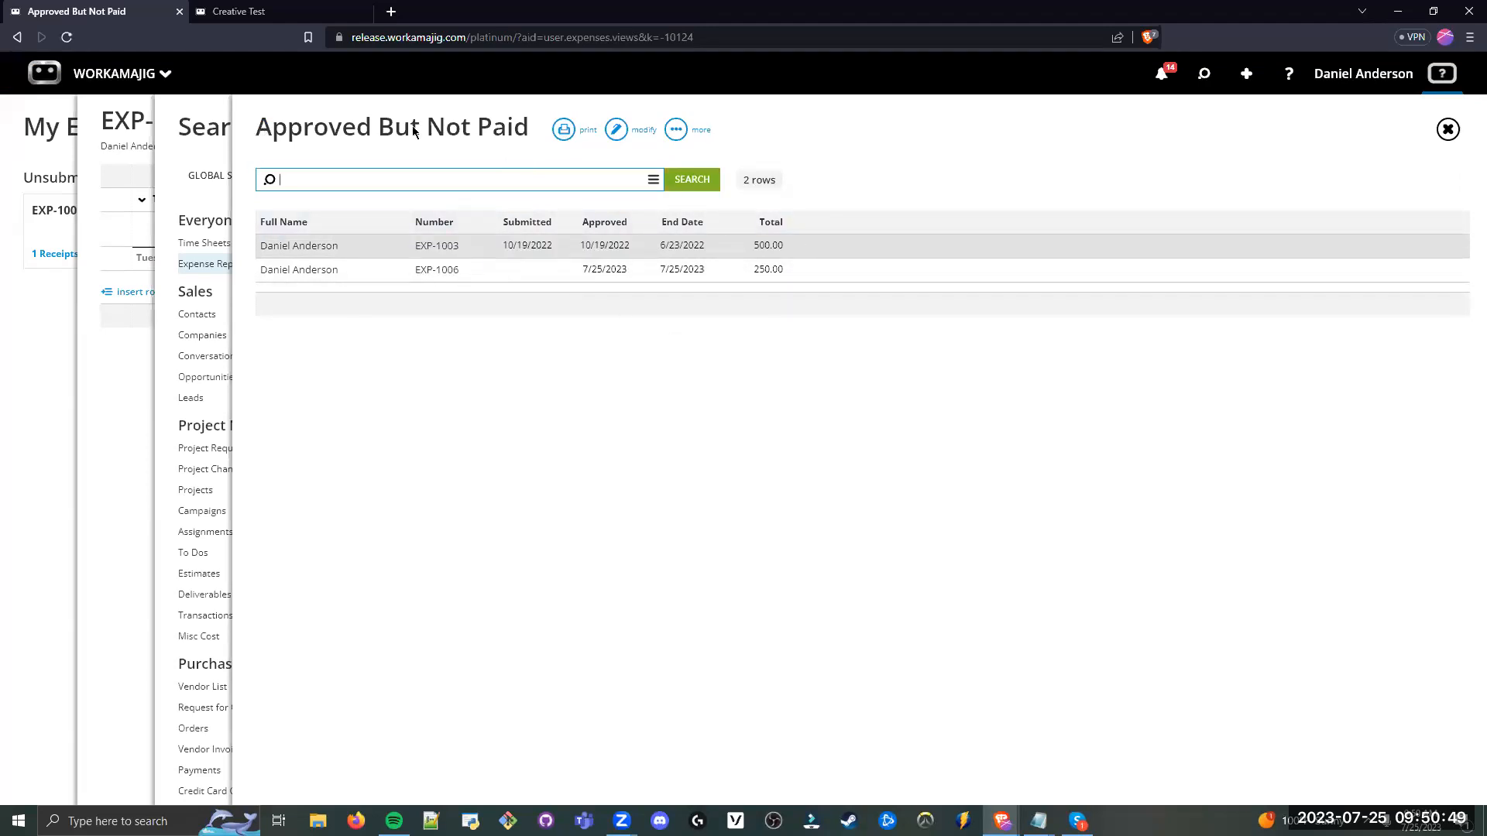
left_click(208, 128)
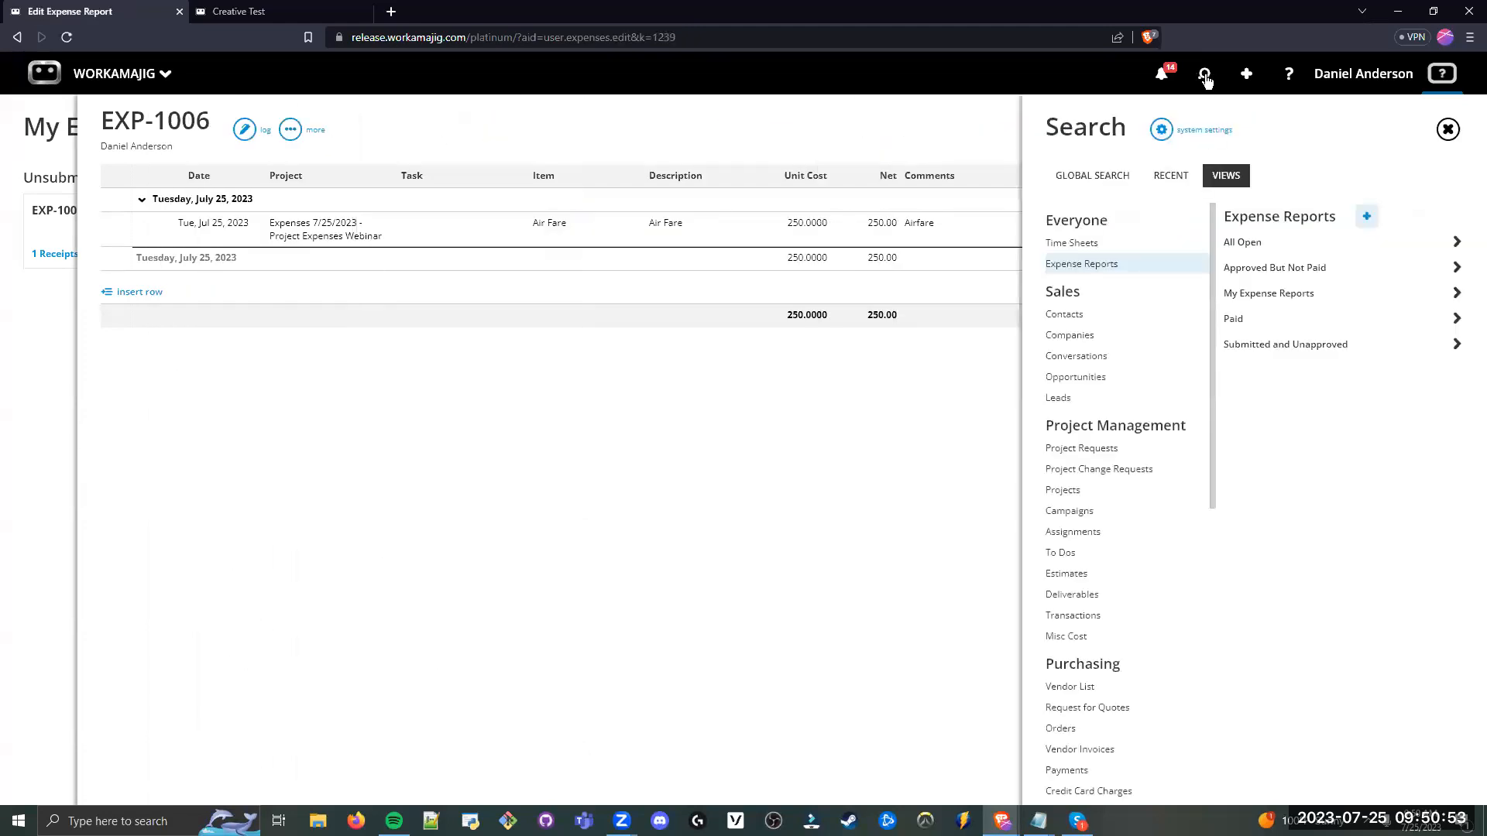
left_click(496, 112)
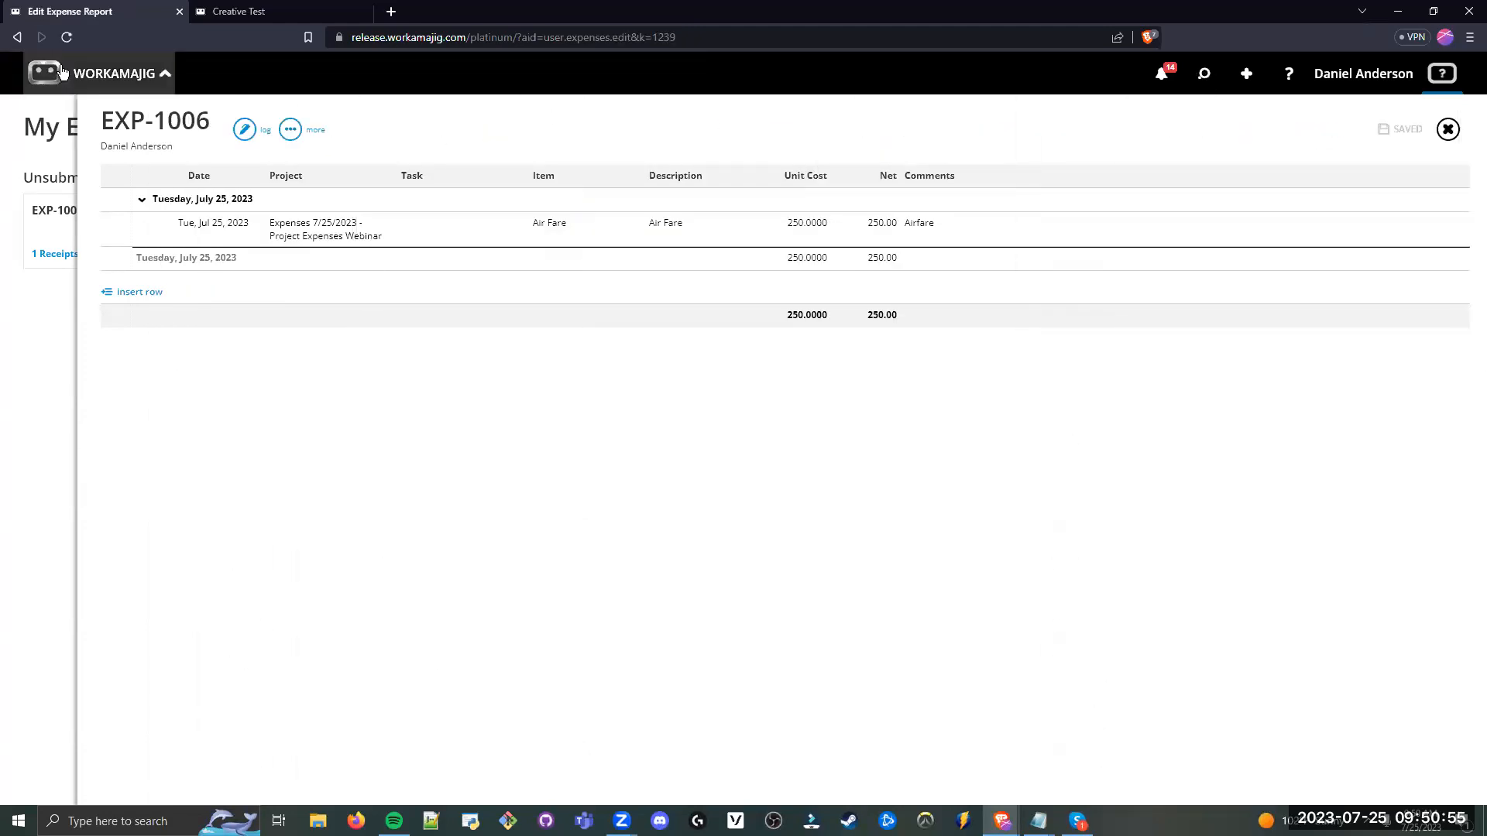
Step: Go to the Today - Purchasing page and check which Expense Reports views it offers, including Approved But Not Paid
left_click(687, 147)
left_click(78, 258)
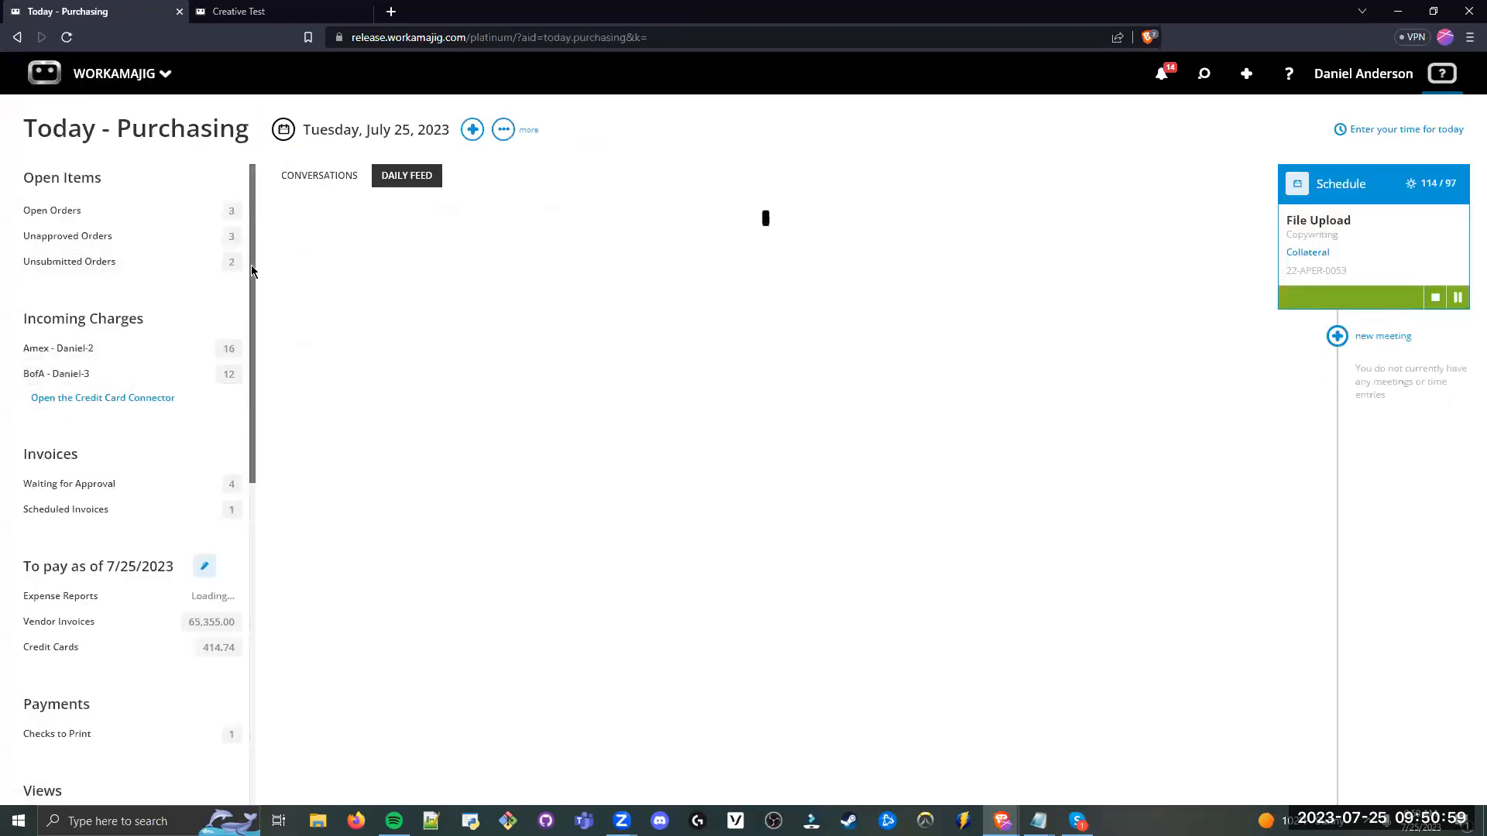
scroll(249, 333, "down", 2)
scroll(250, 333, "down", 4)
left_click_drag(81, 464, 26, 461)
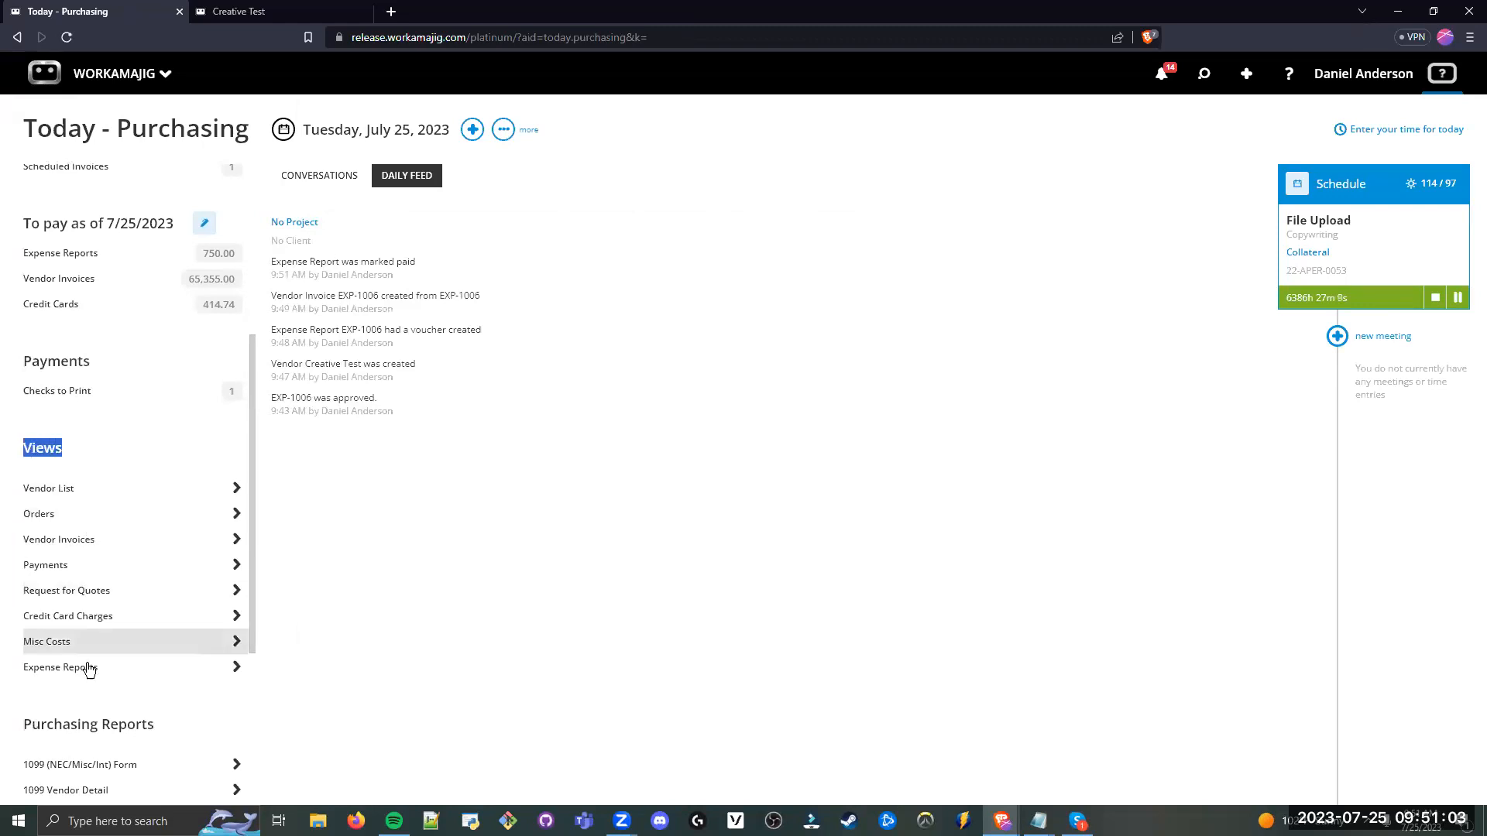
left_click(137, 675)
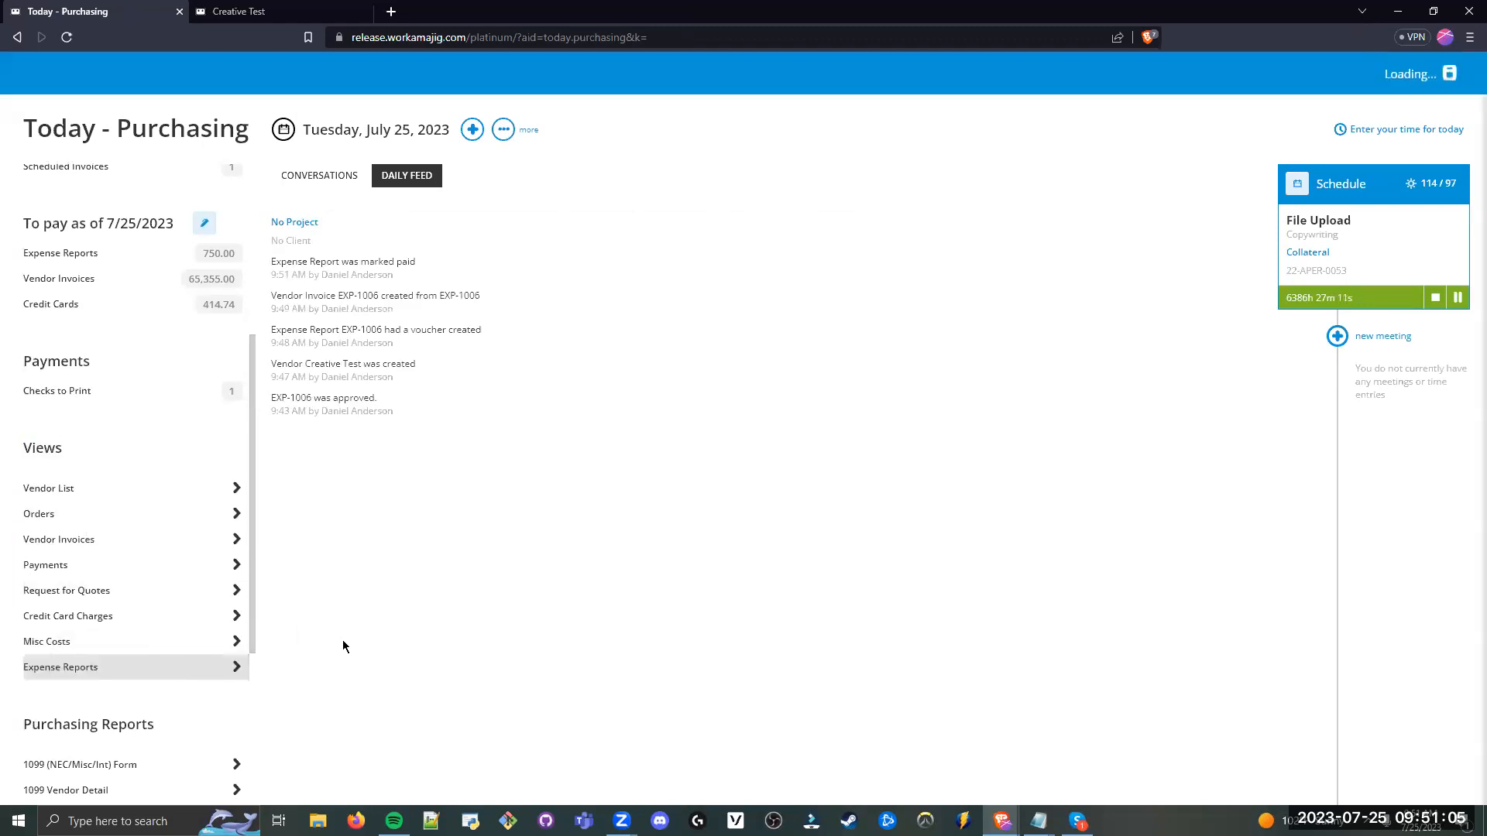
left_click_drag(1381, 203, 1282, 203)
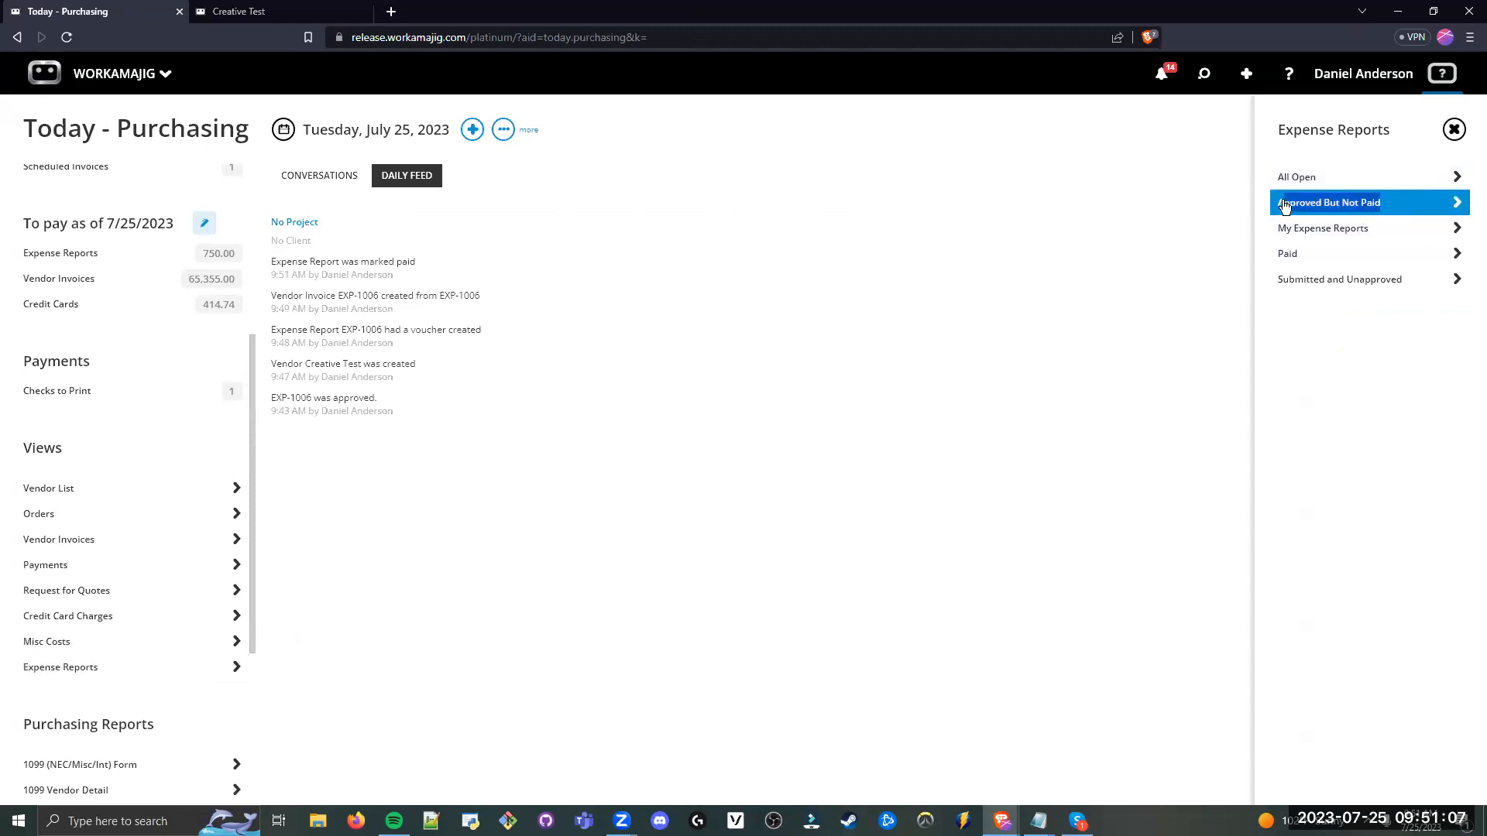
left_click(1322, 446)
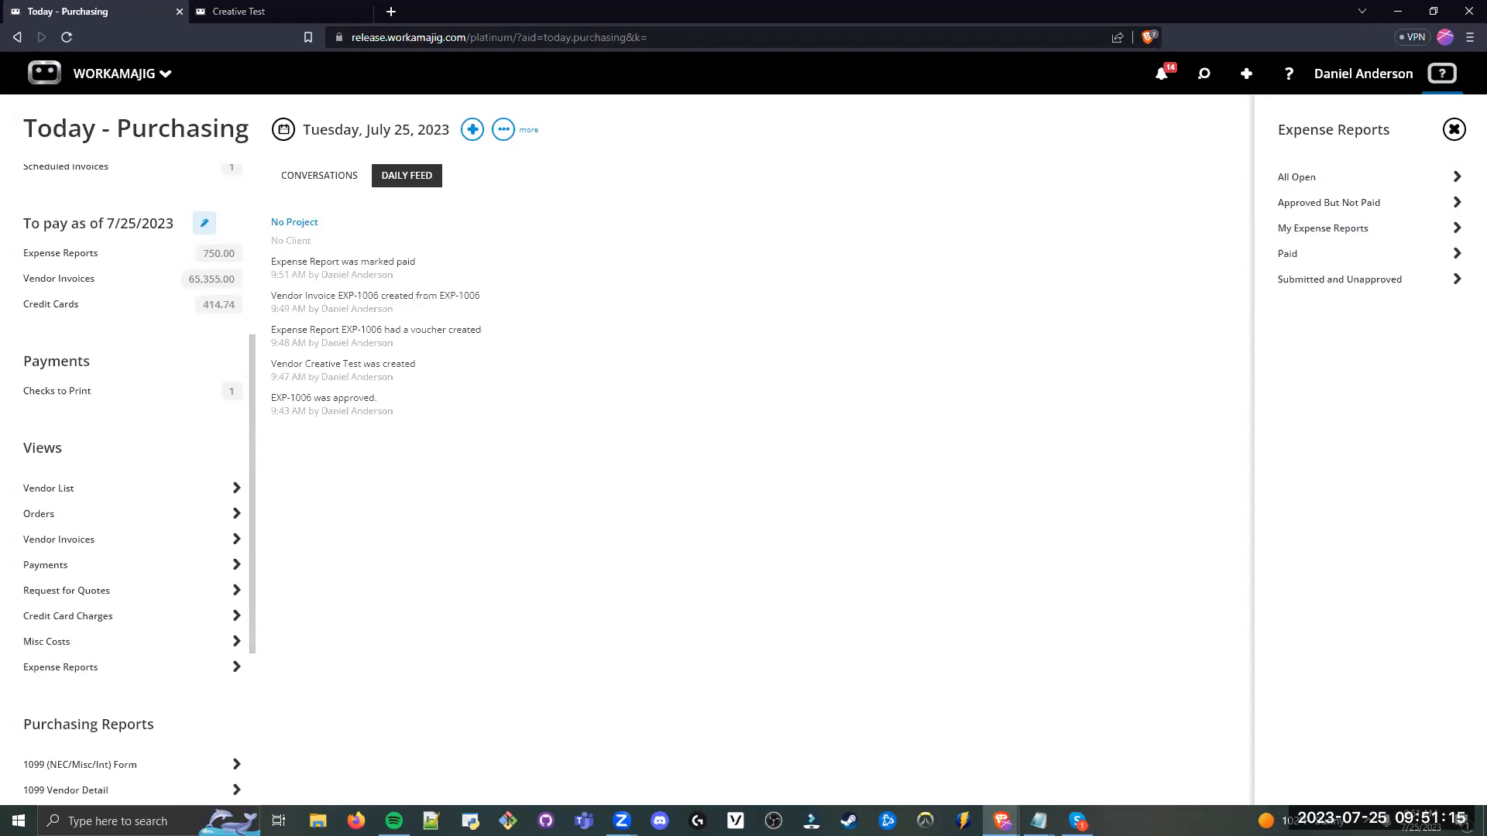
left_click(1039, 295)
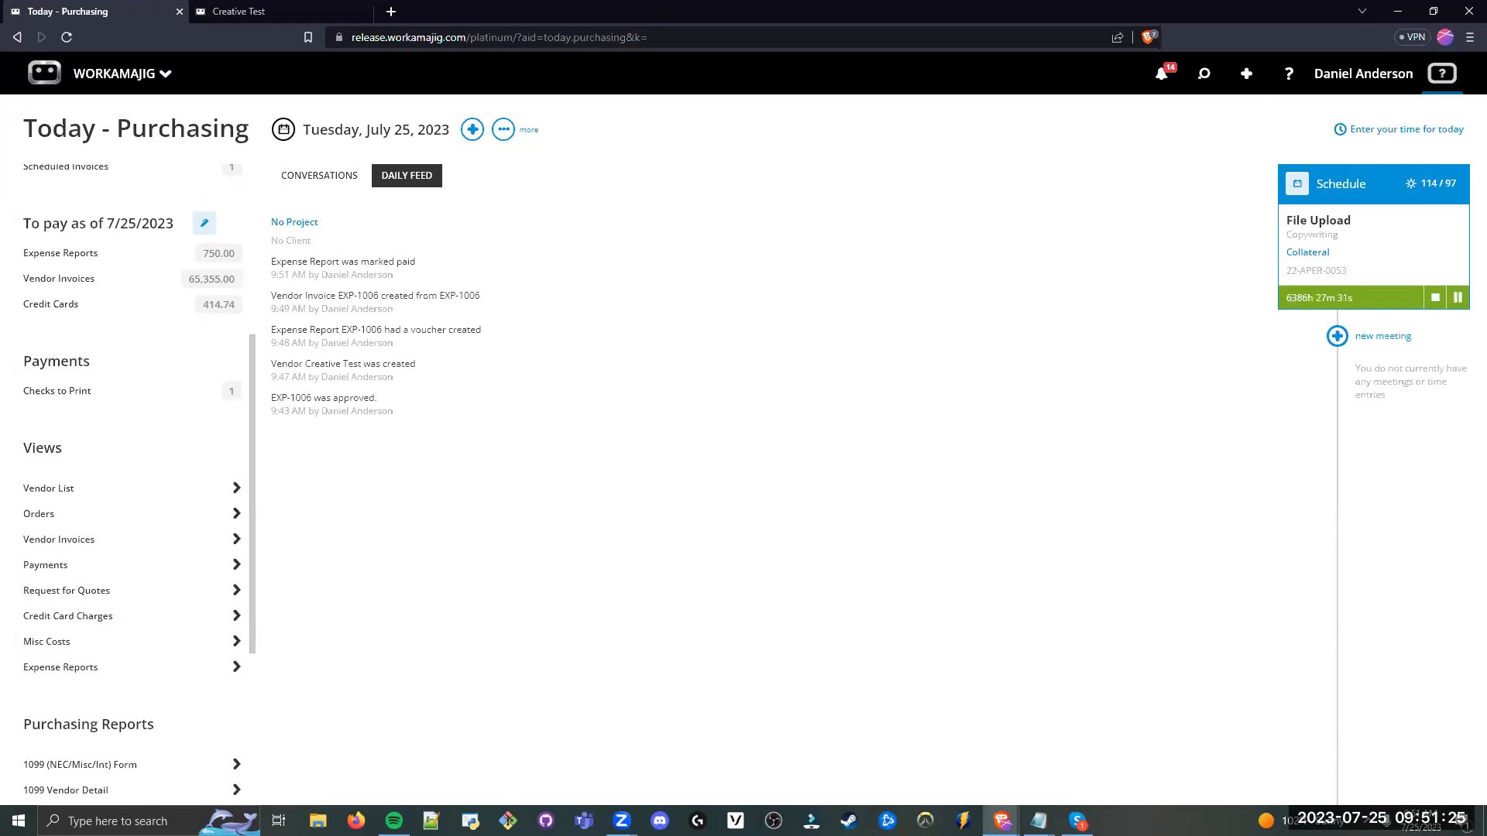
key("alt+Tab")
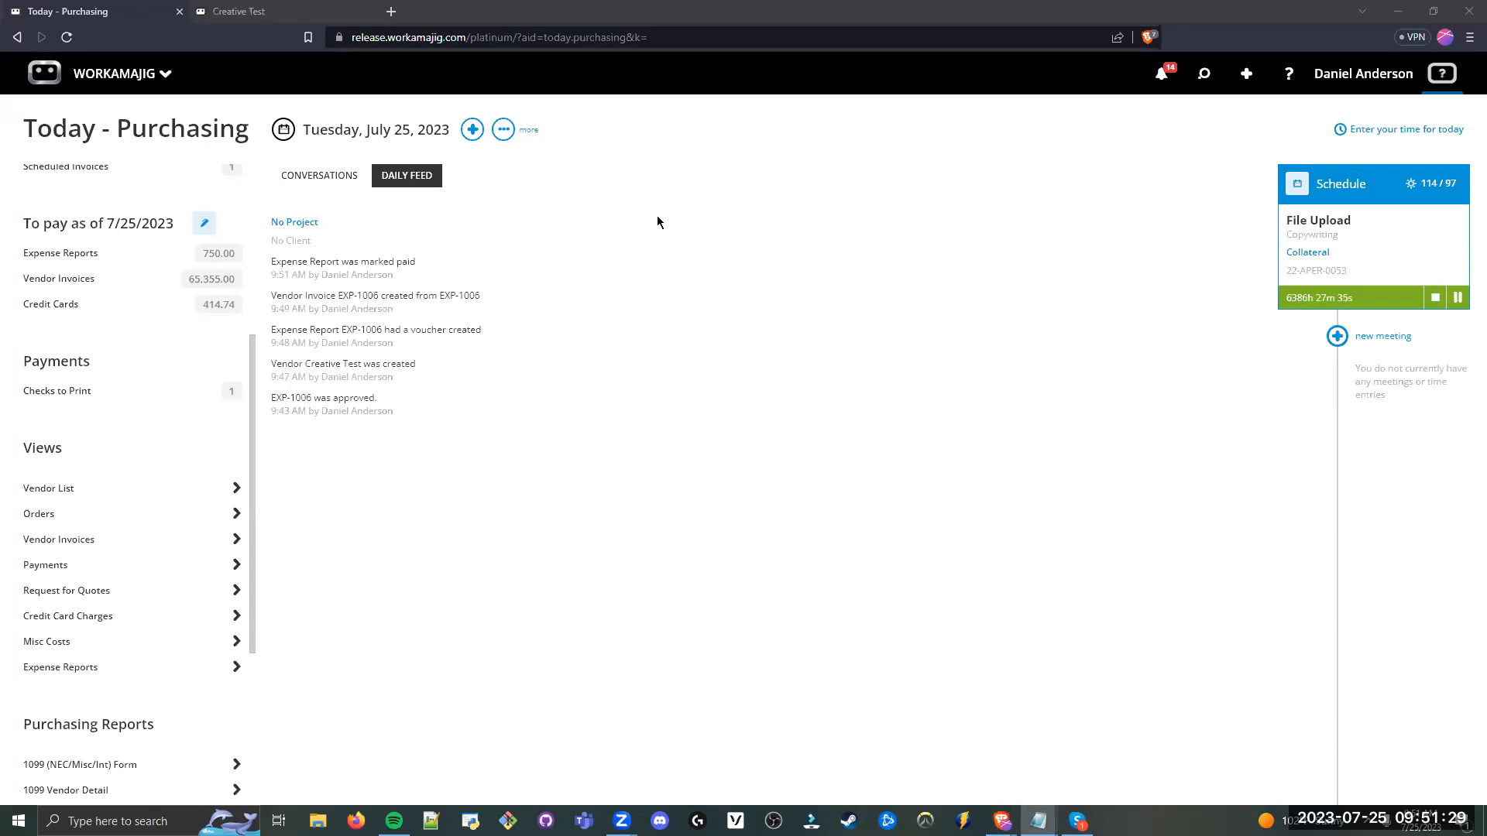
scroll(194, 275, "up", 5)
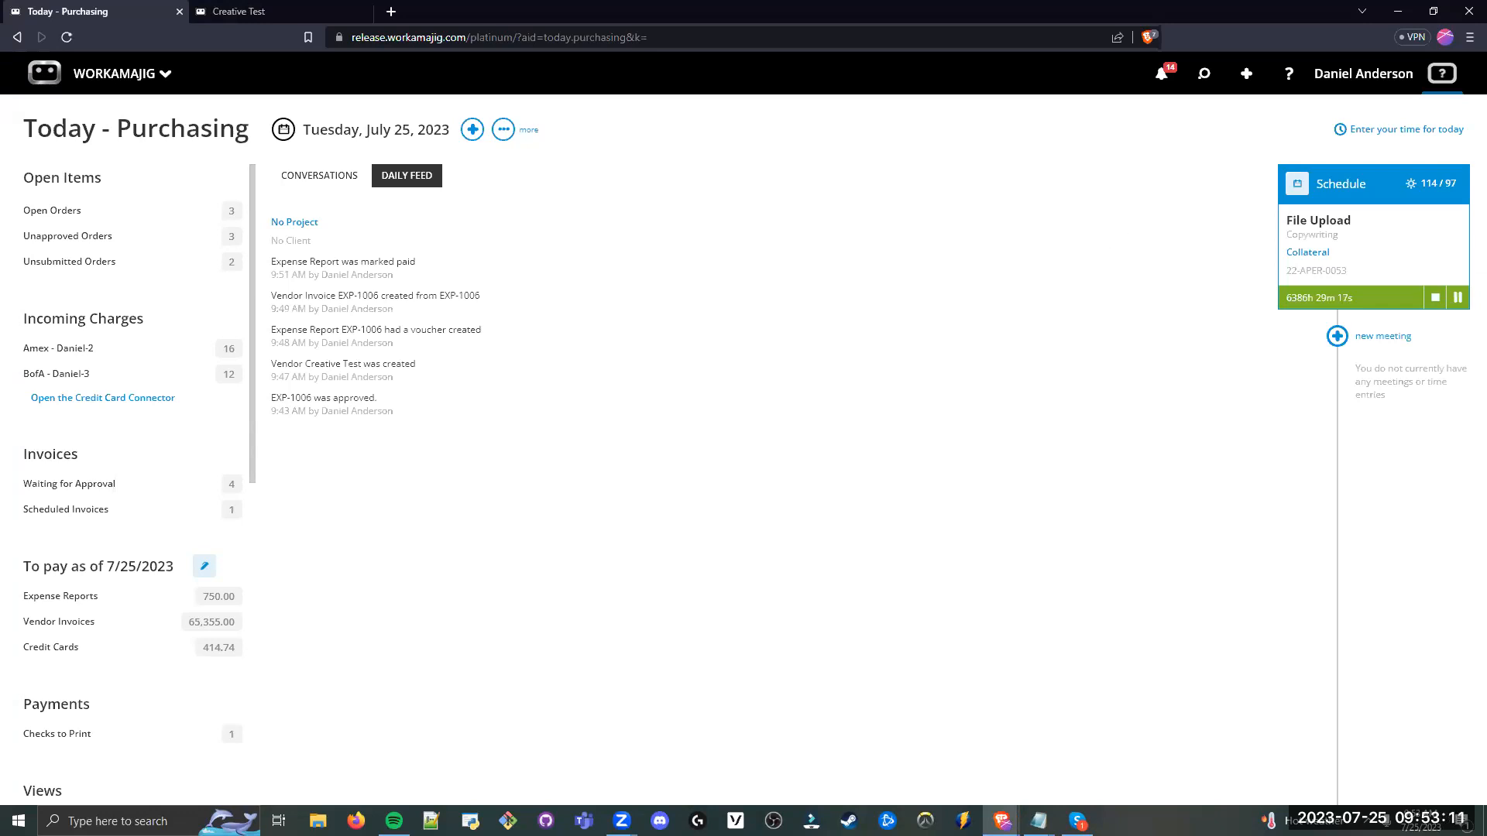
key("alt+Tab")
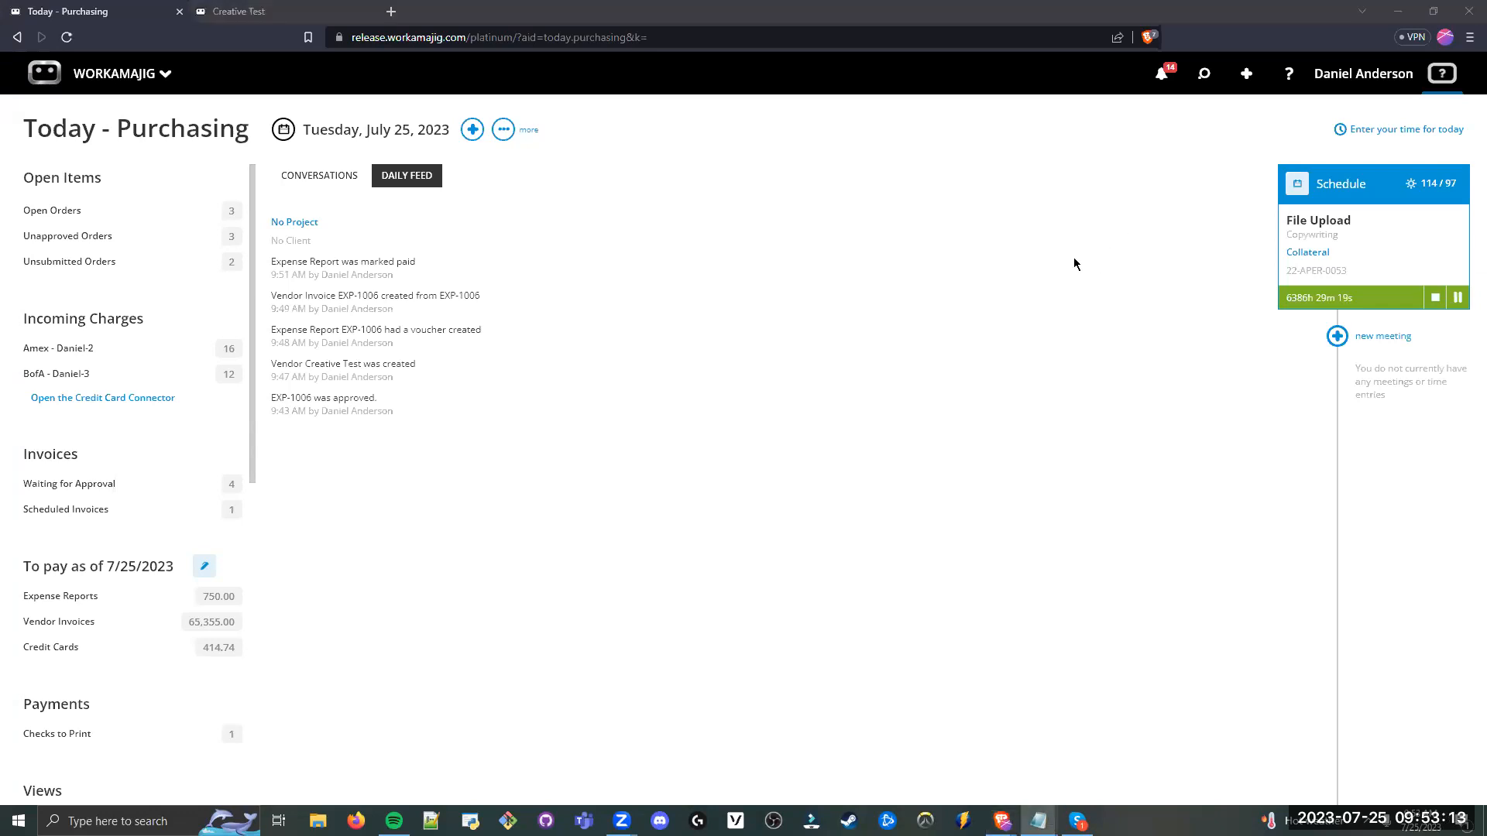
key("alt+Tab")
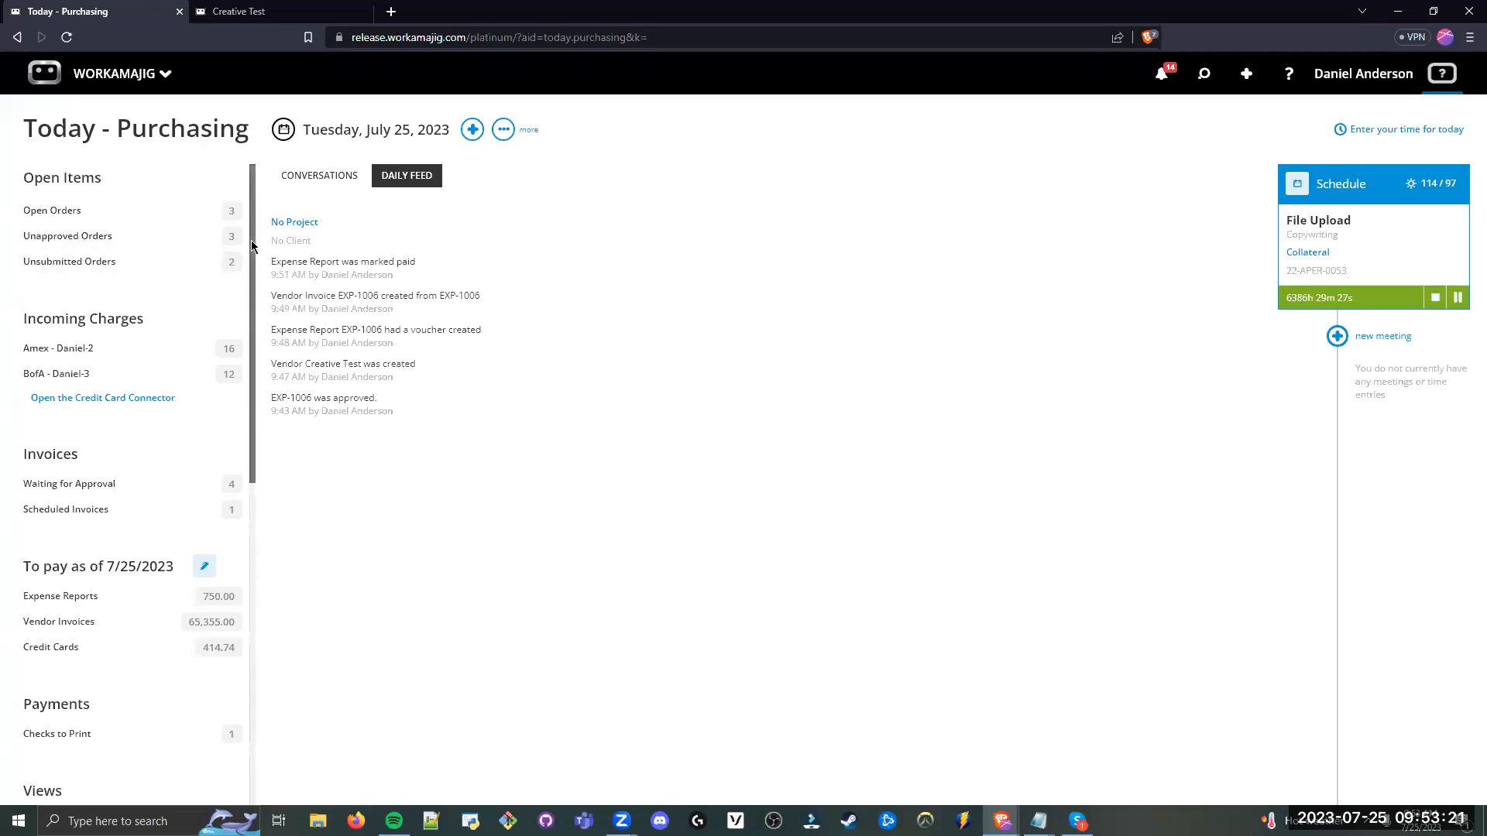
Step: Check which new records can be created from the purchasing page, and open the recent project Expenses 7/25/2023 - Project Expenses Webinar
left_click(473, 130)
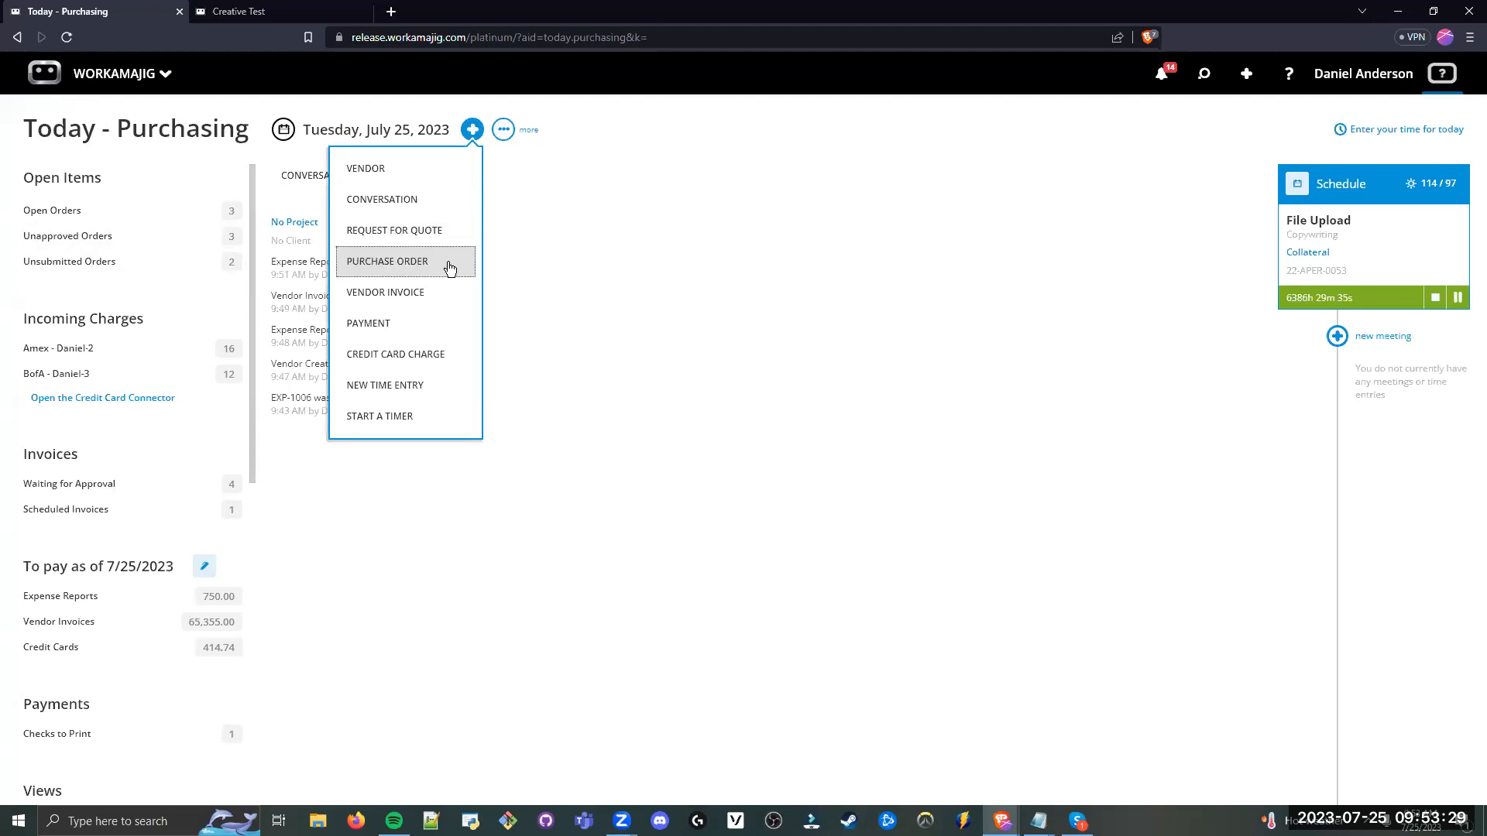
left_click(972, 233)
left_click(1204, 78)
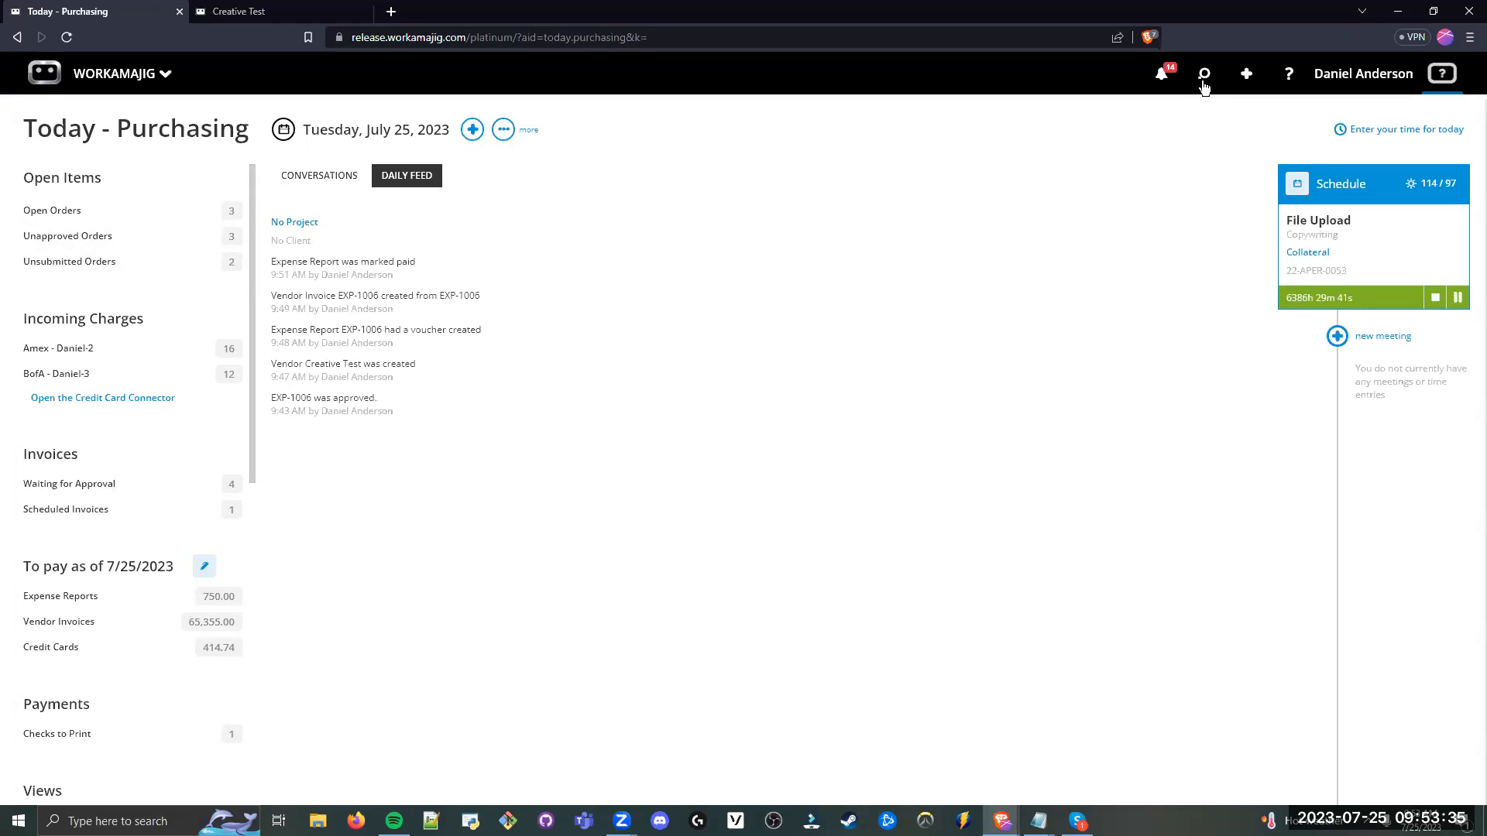
left_click(1166, 177)
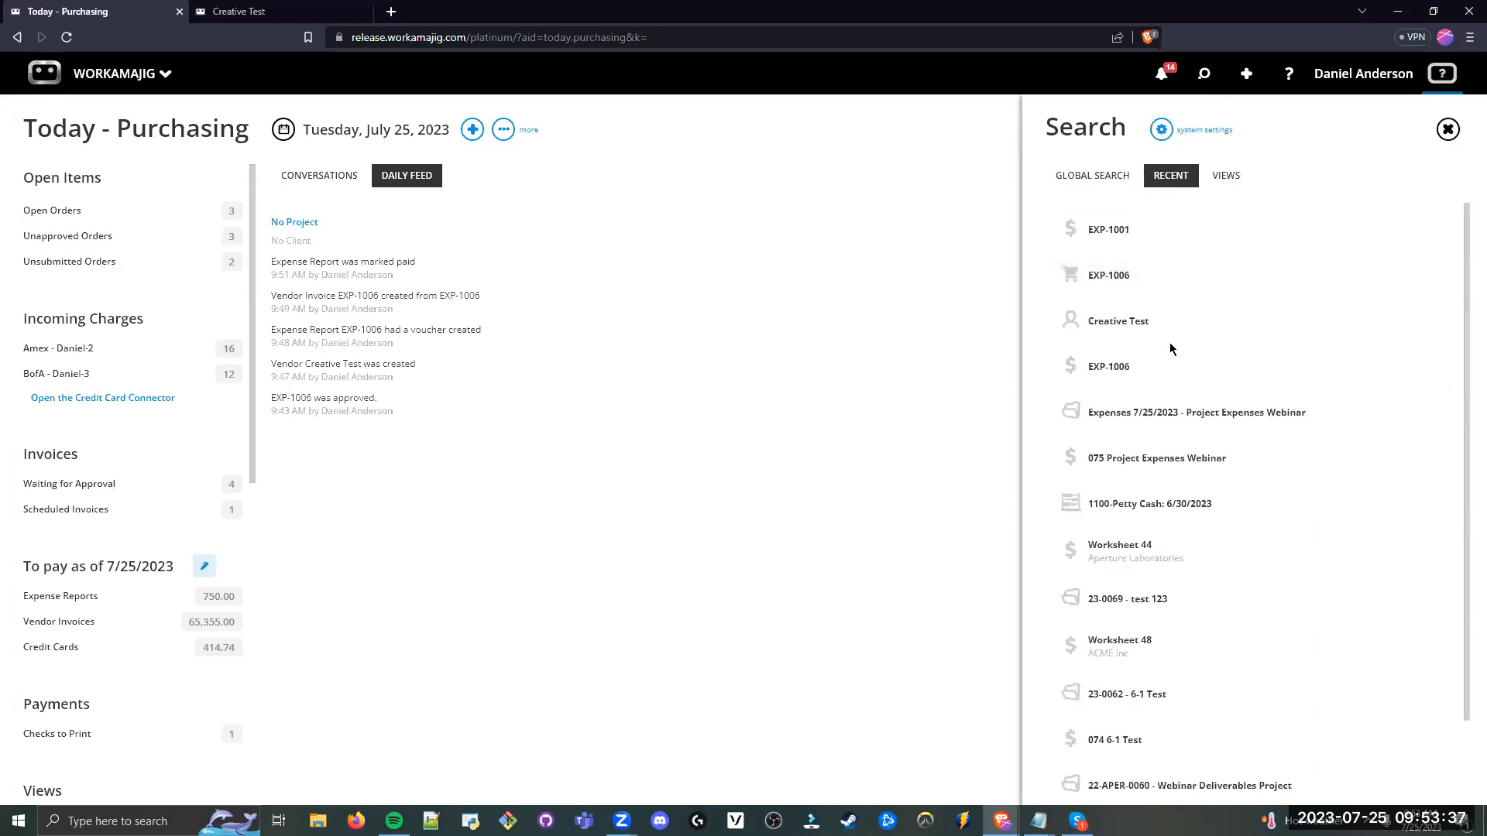
left_click_drag(1329, 418, 1115, 429)
left_click(1115, 430)
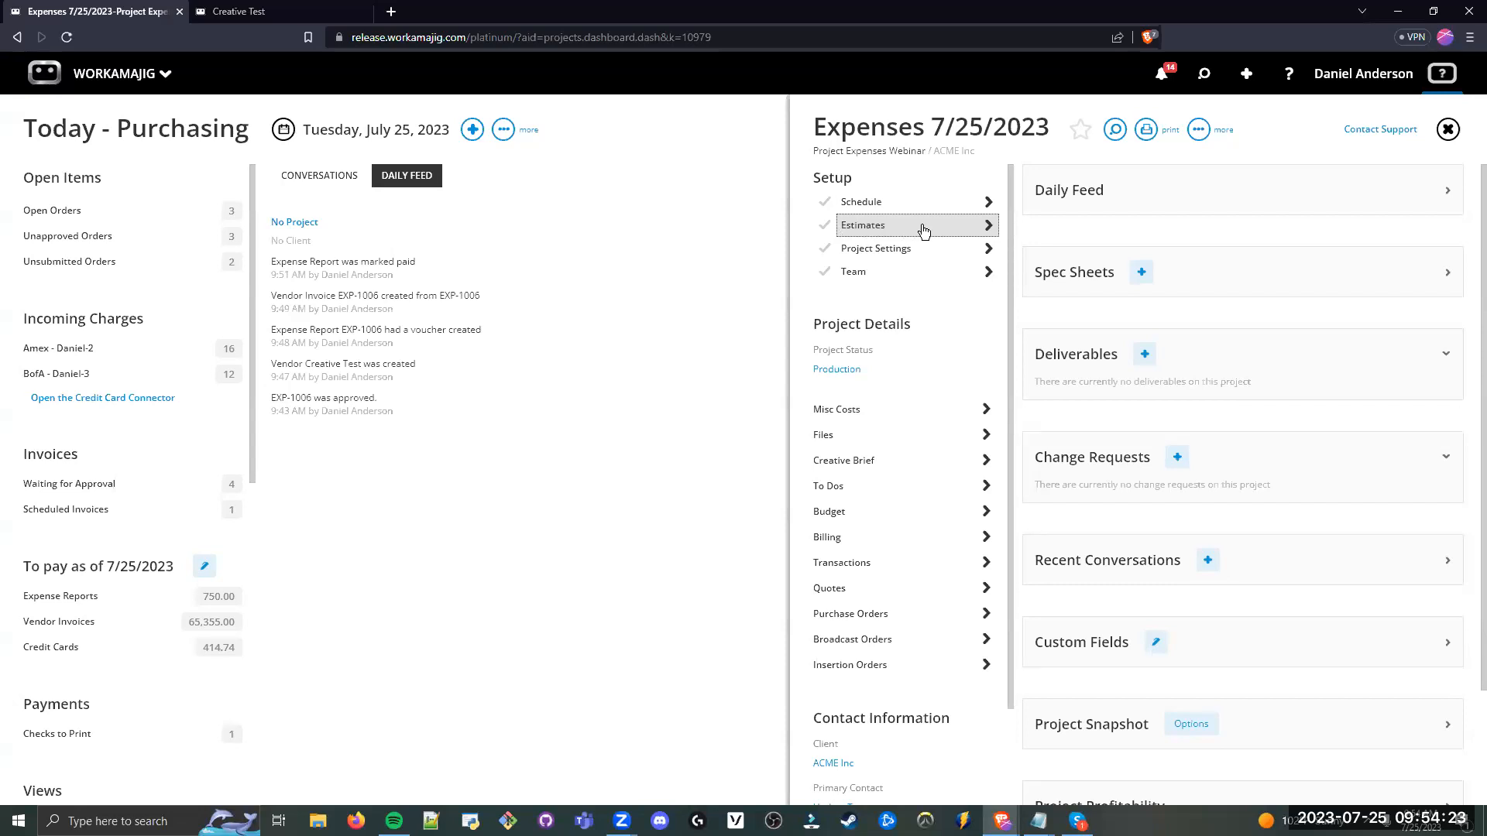
Step: Open the project's Estimates list, check the fields for a new estimate, and cancel without creating one
double_click(813, 181)
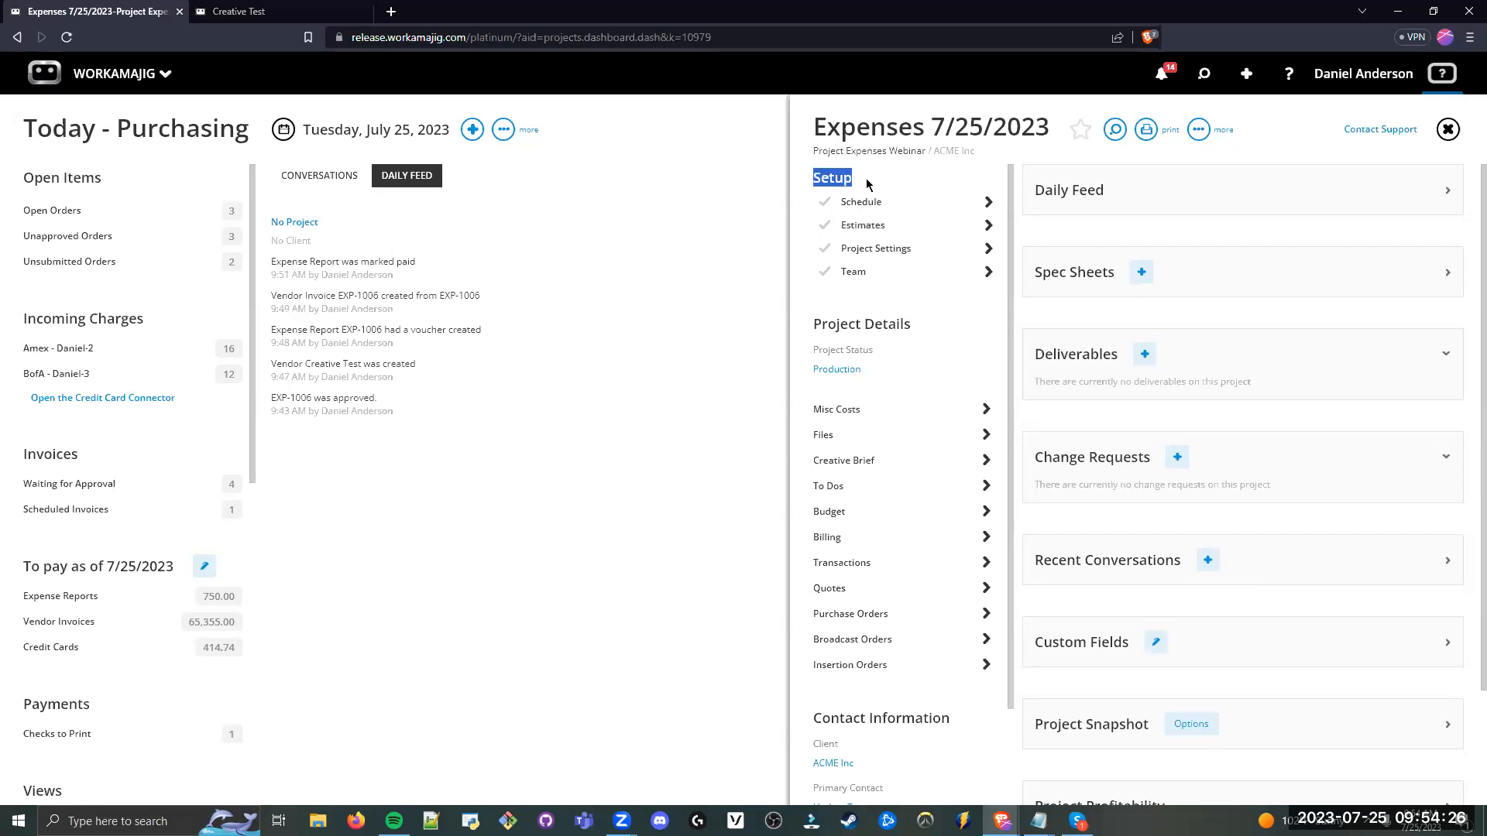
left_click(864, 226)
left_click(743, 302)
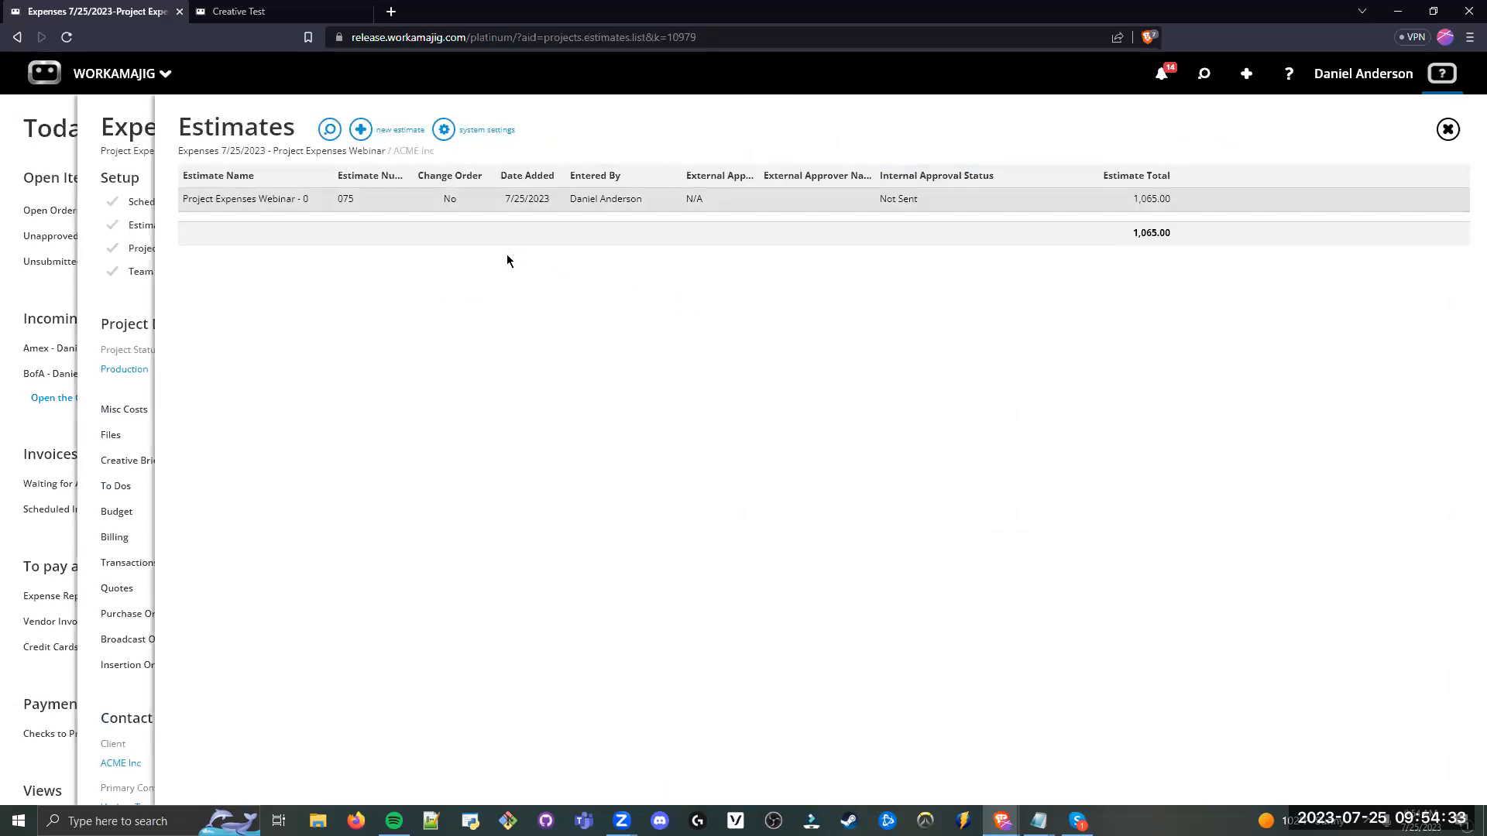
left_click(372, 137)
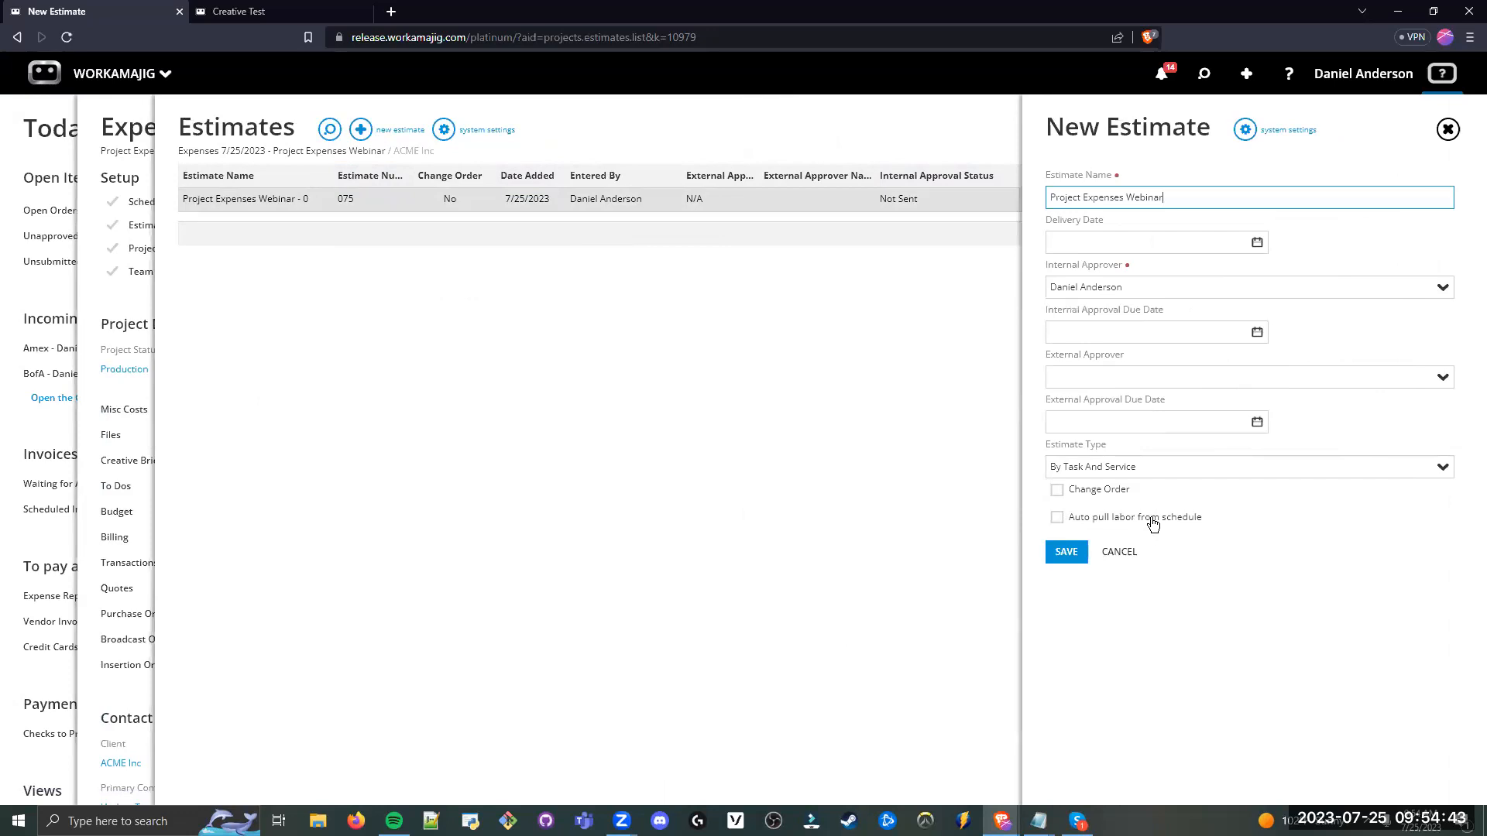
left_click(1119, 554)
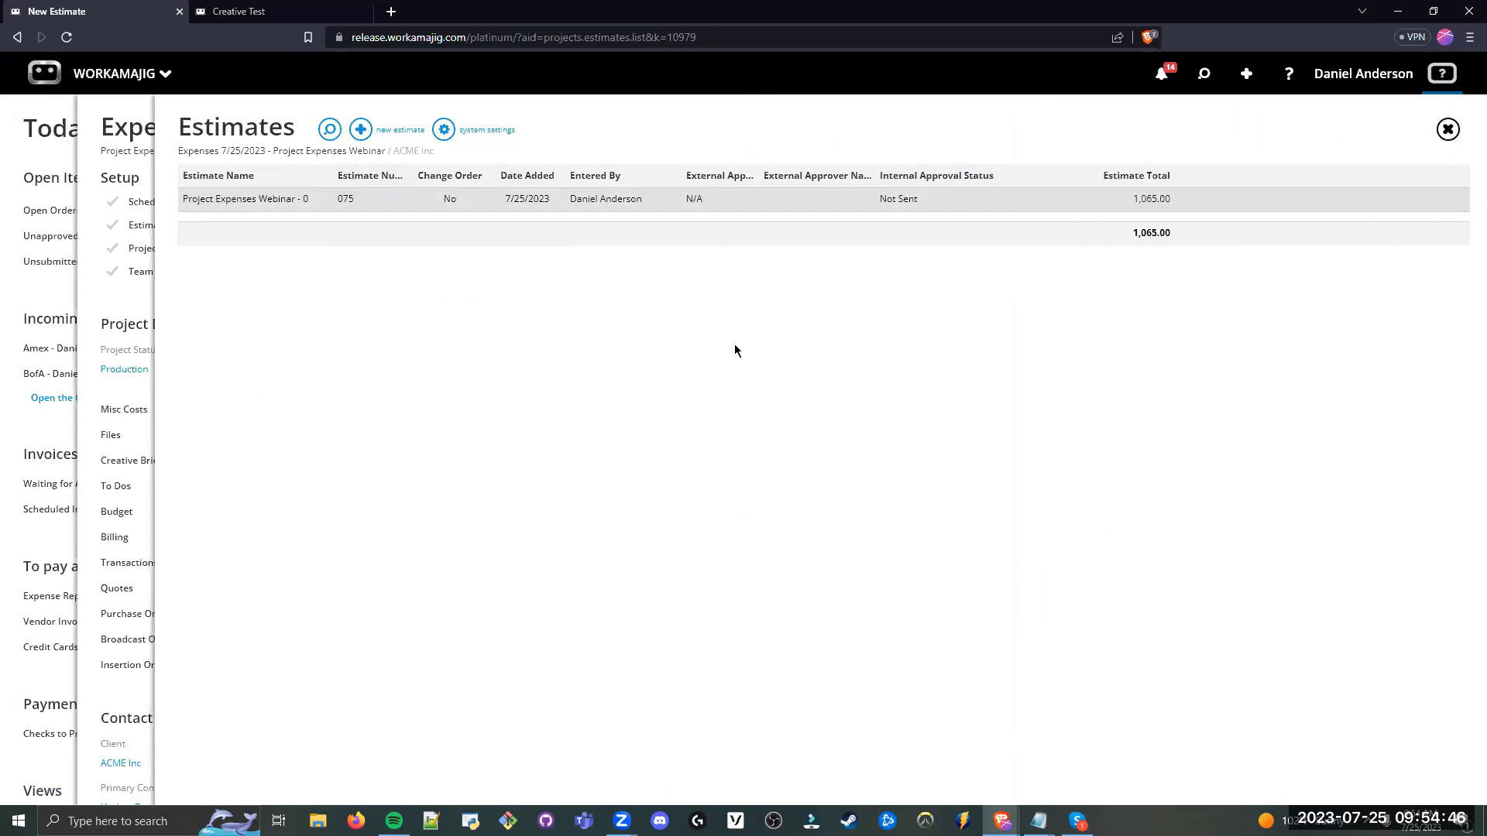
Step: Open estimate 075 Project Expenses Webinar and go to the expense breakout behind its gross expenses
left_click(747, 205)
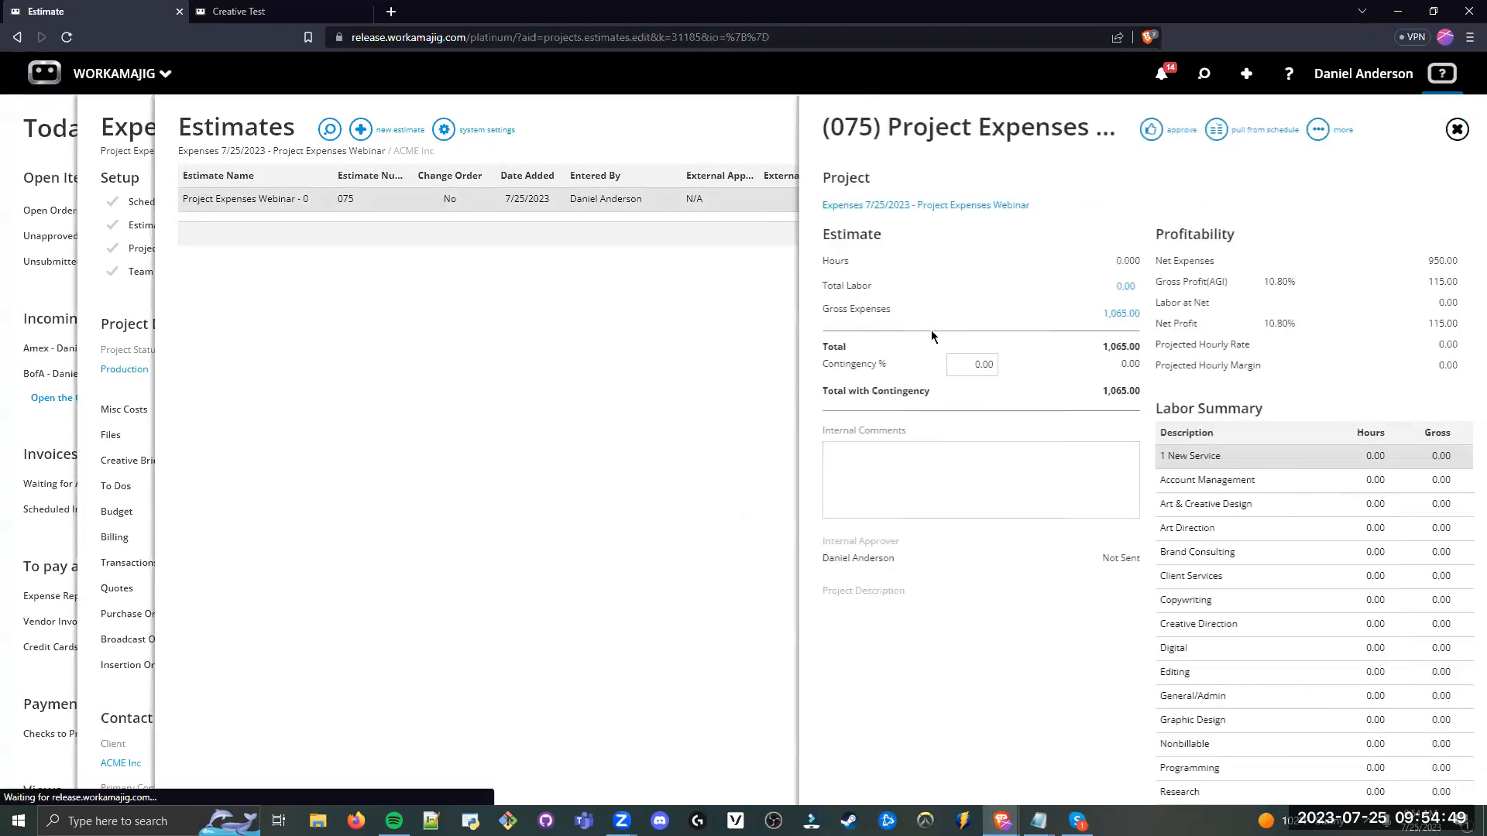
left_click_drag(811, 310, 881, 309)
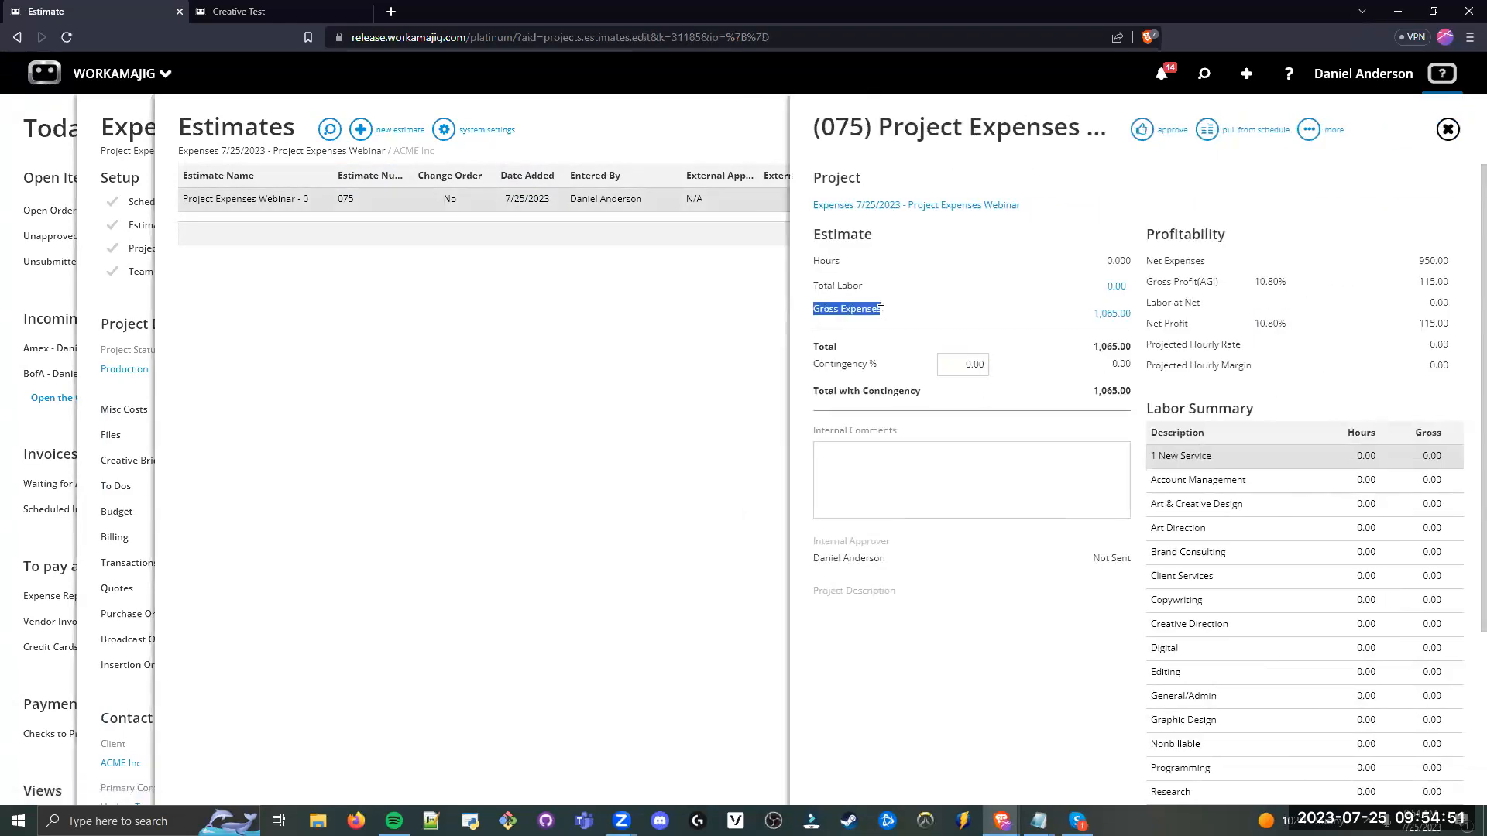
left_click(1034, 304)
left_click(1113, 314)
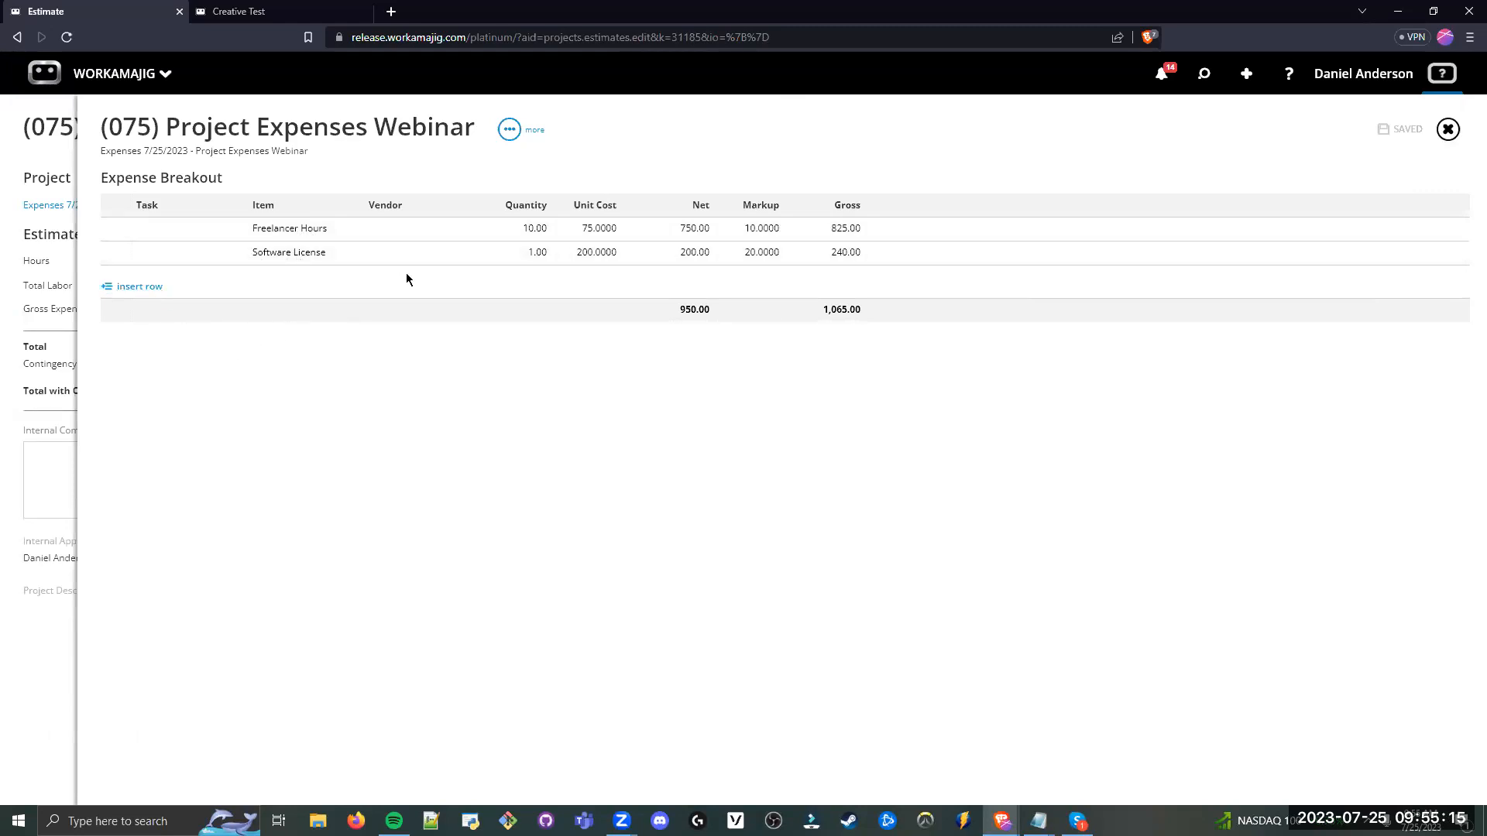
Step: Insert a new row in the expense breakout, browse the purchase items it offers, and leave the row without filling it
left_click(141, 287)
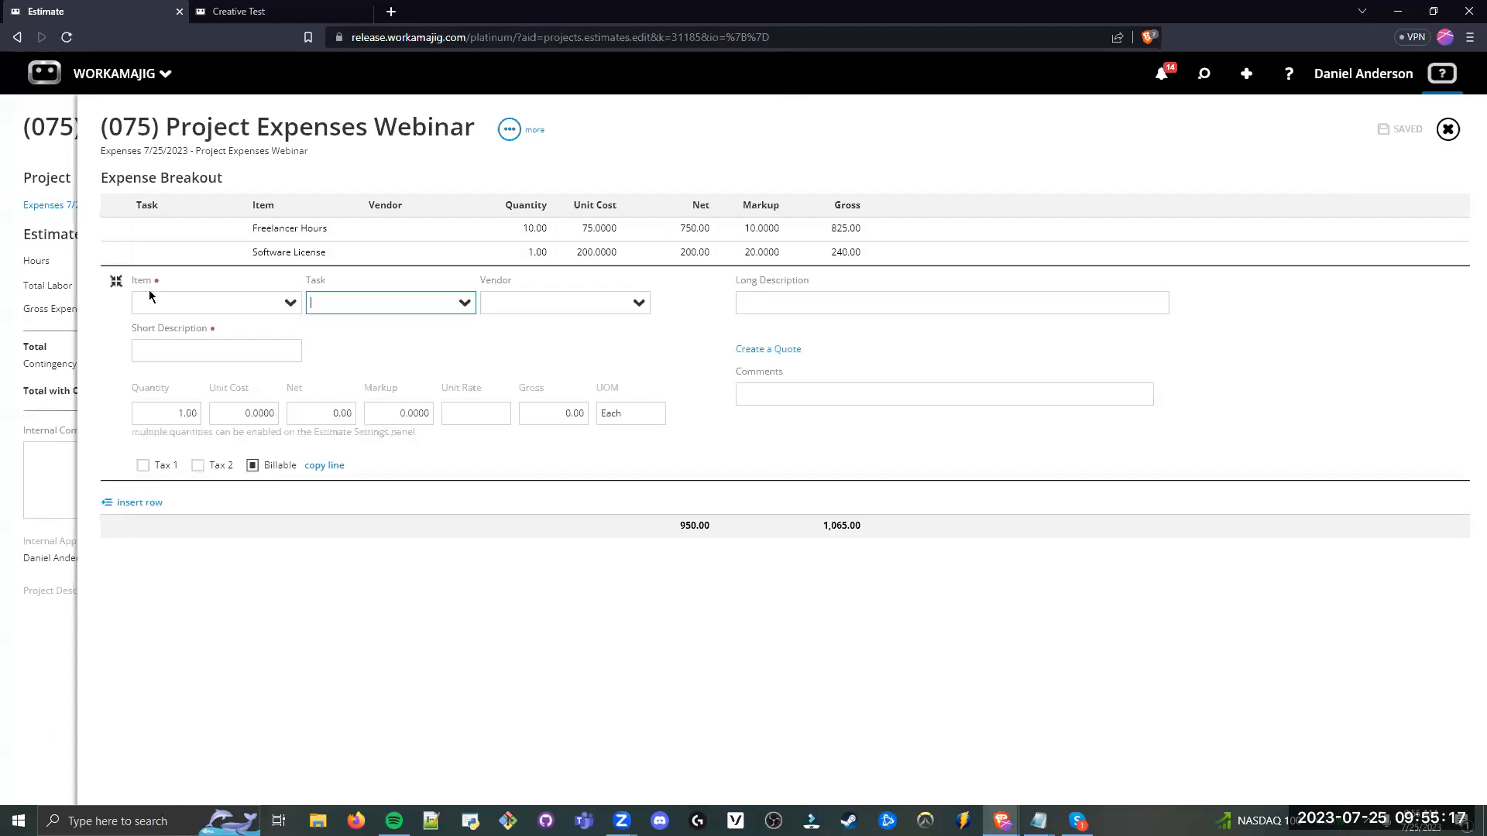
left_click(116, 281)
left_click(332, 283)
left_click(349, 282)
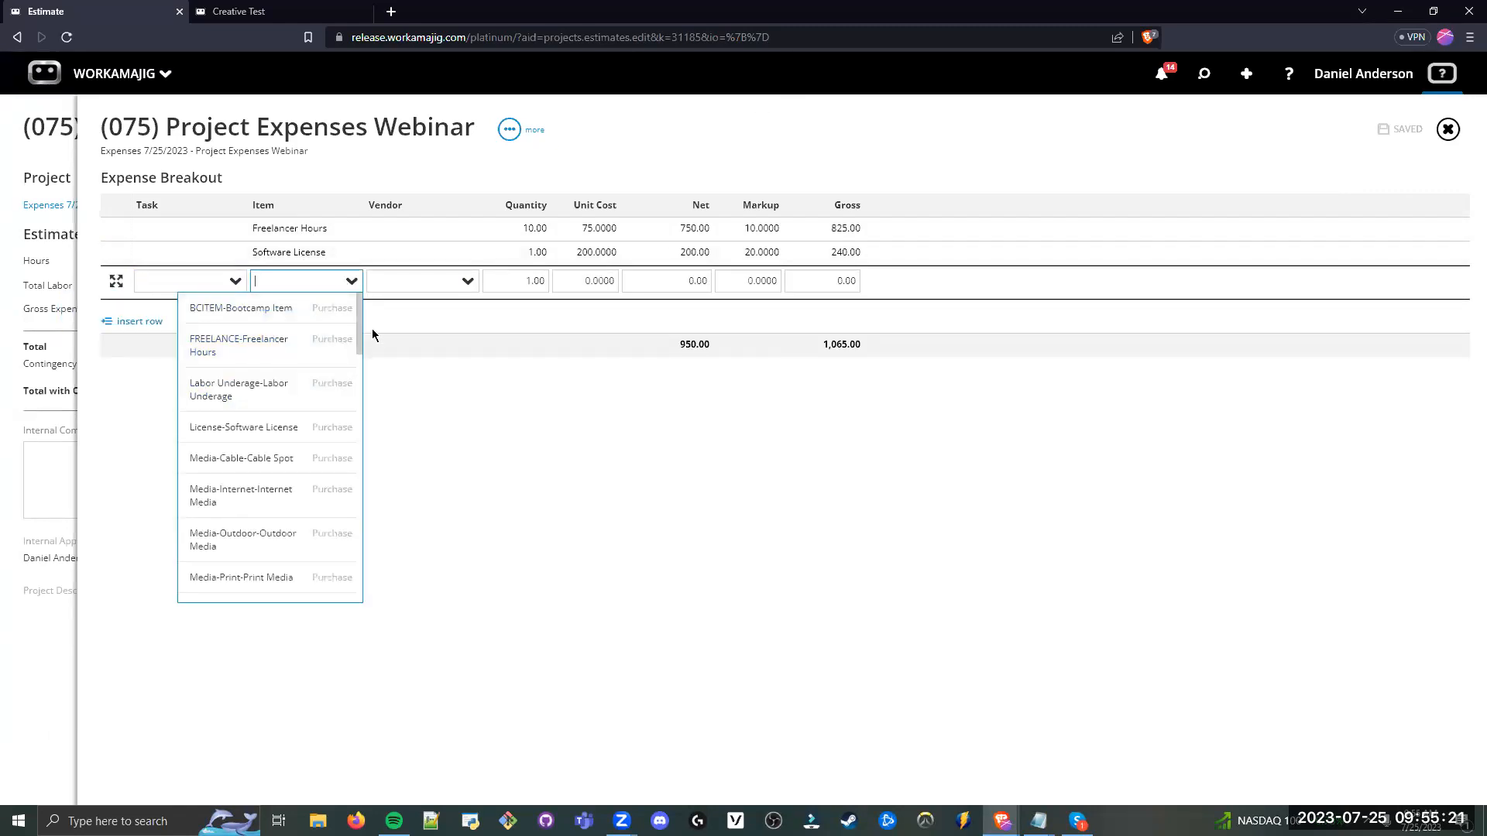
left_click_drag(360, 327, 365, 423)
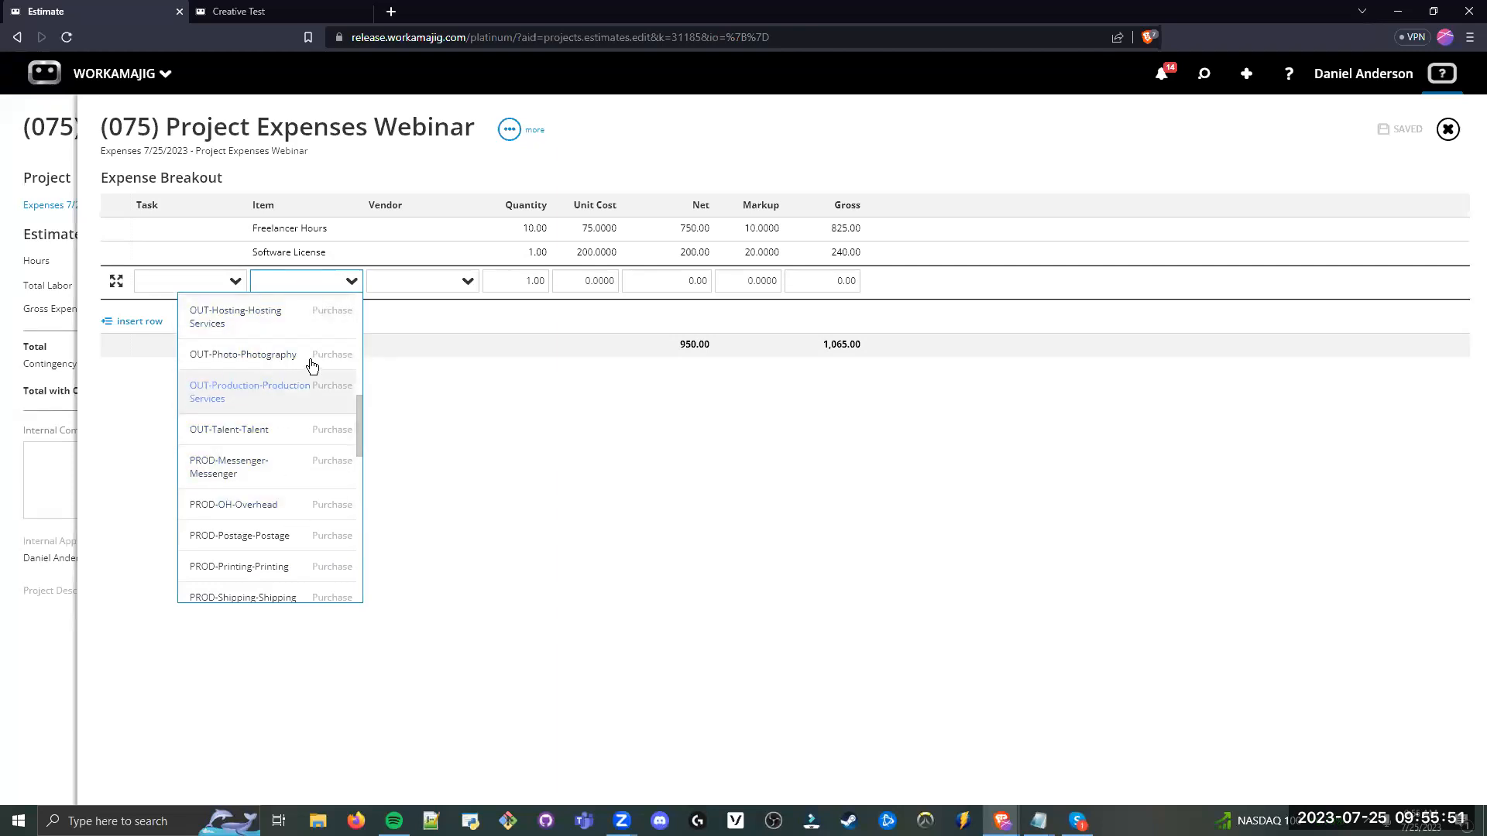
left_click(451, 373)
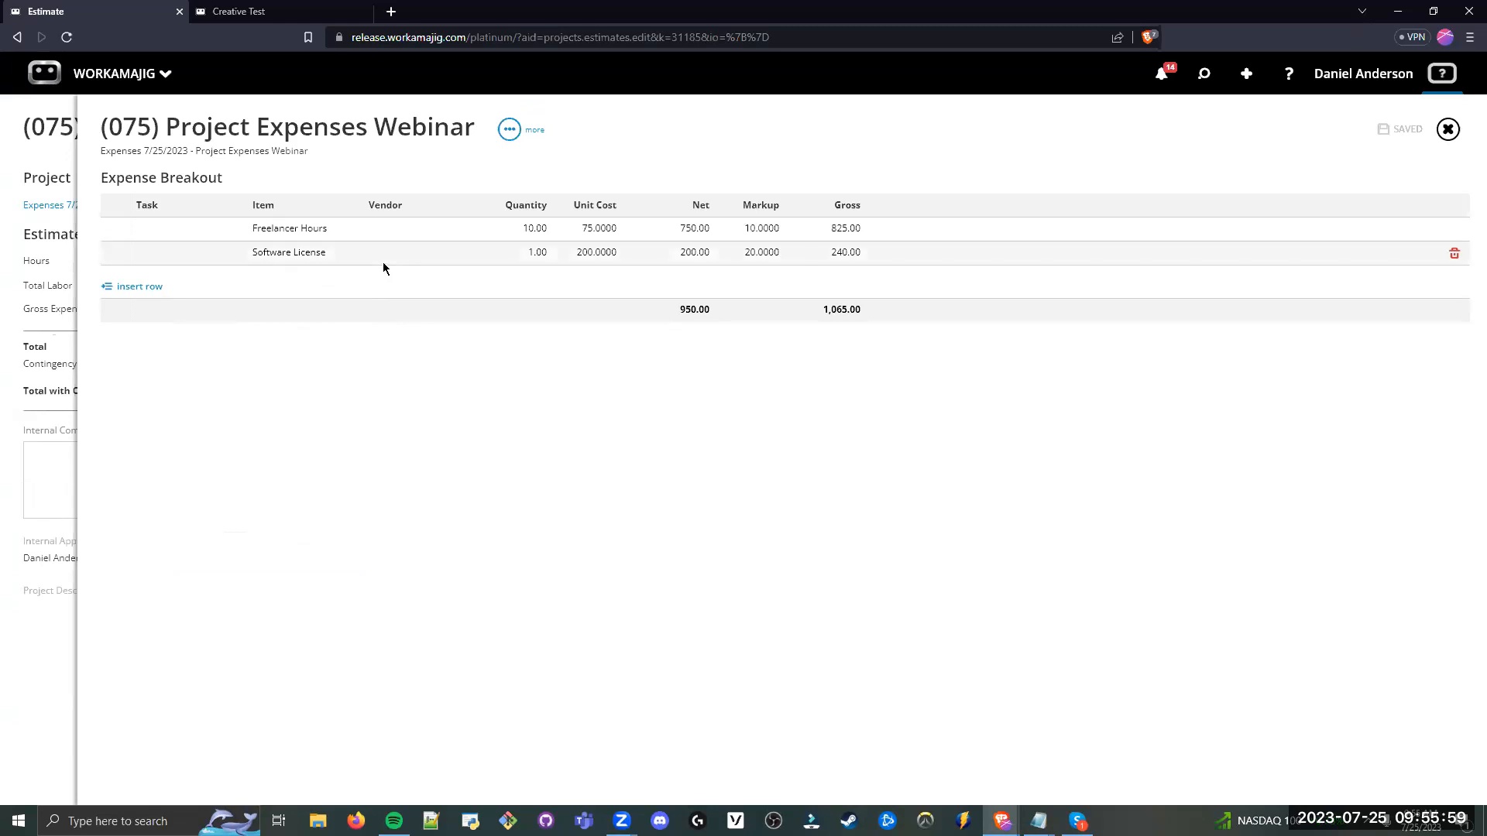
Step: Examine the expanded details of the Freelancer Hours expense line, including its quote and comments options, and collapse it again
left_click(314, 232)
key("Escape")
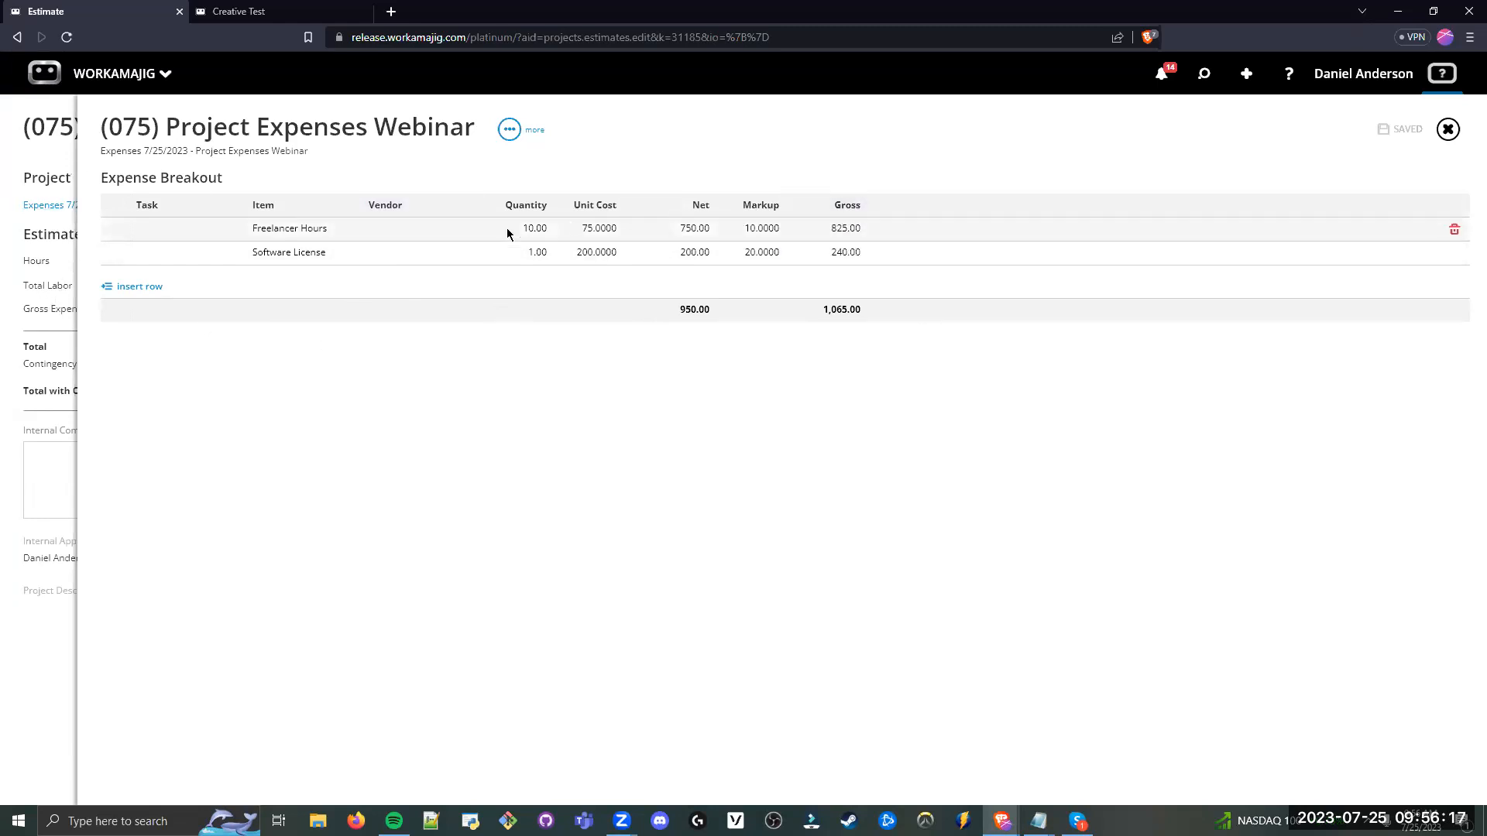
left_click(413, 229)
left_click(116, 232)
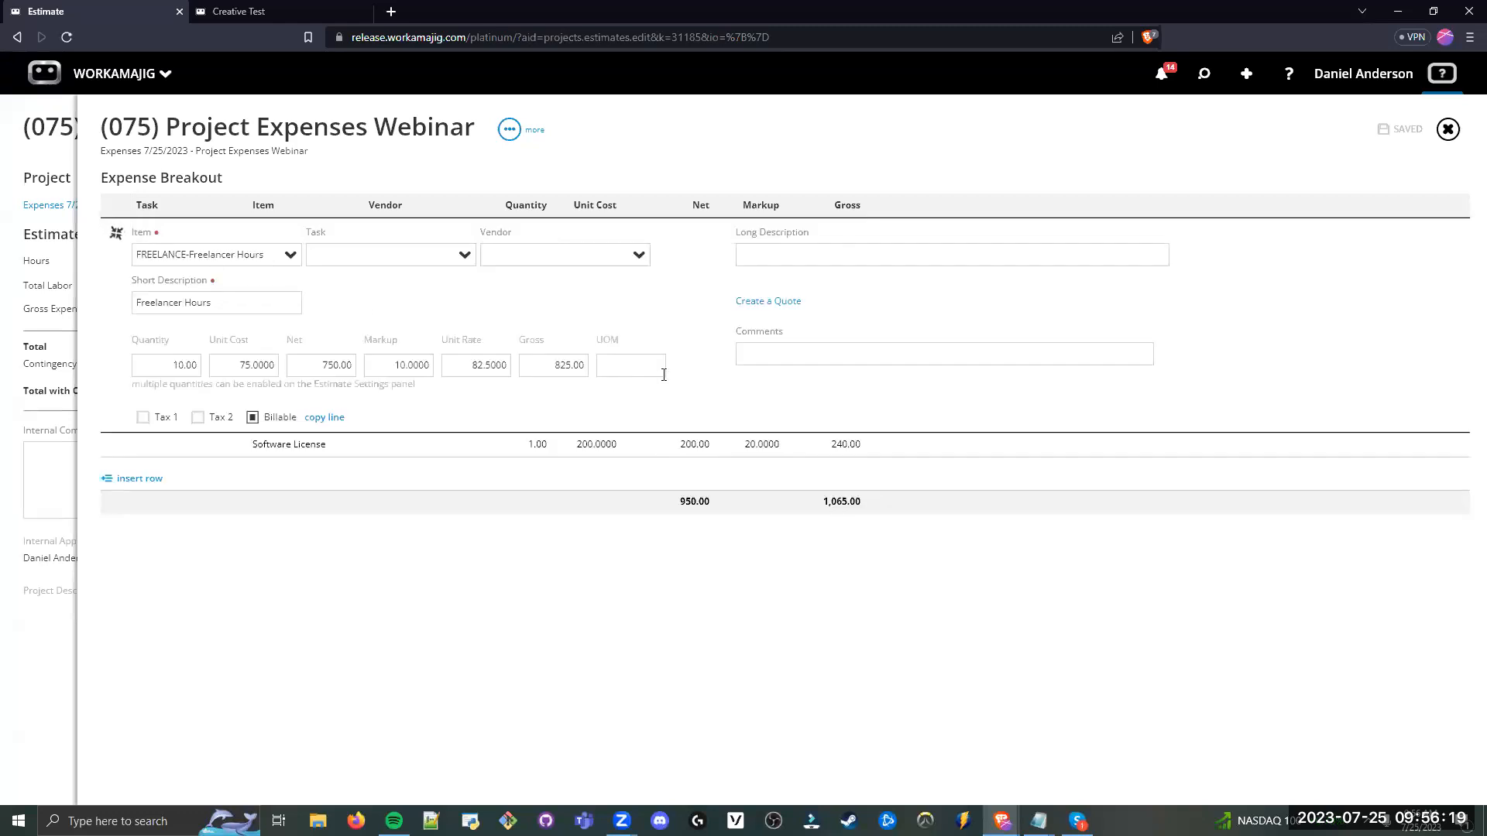
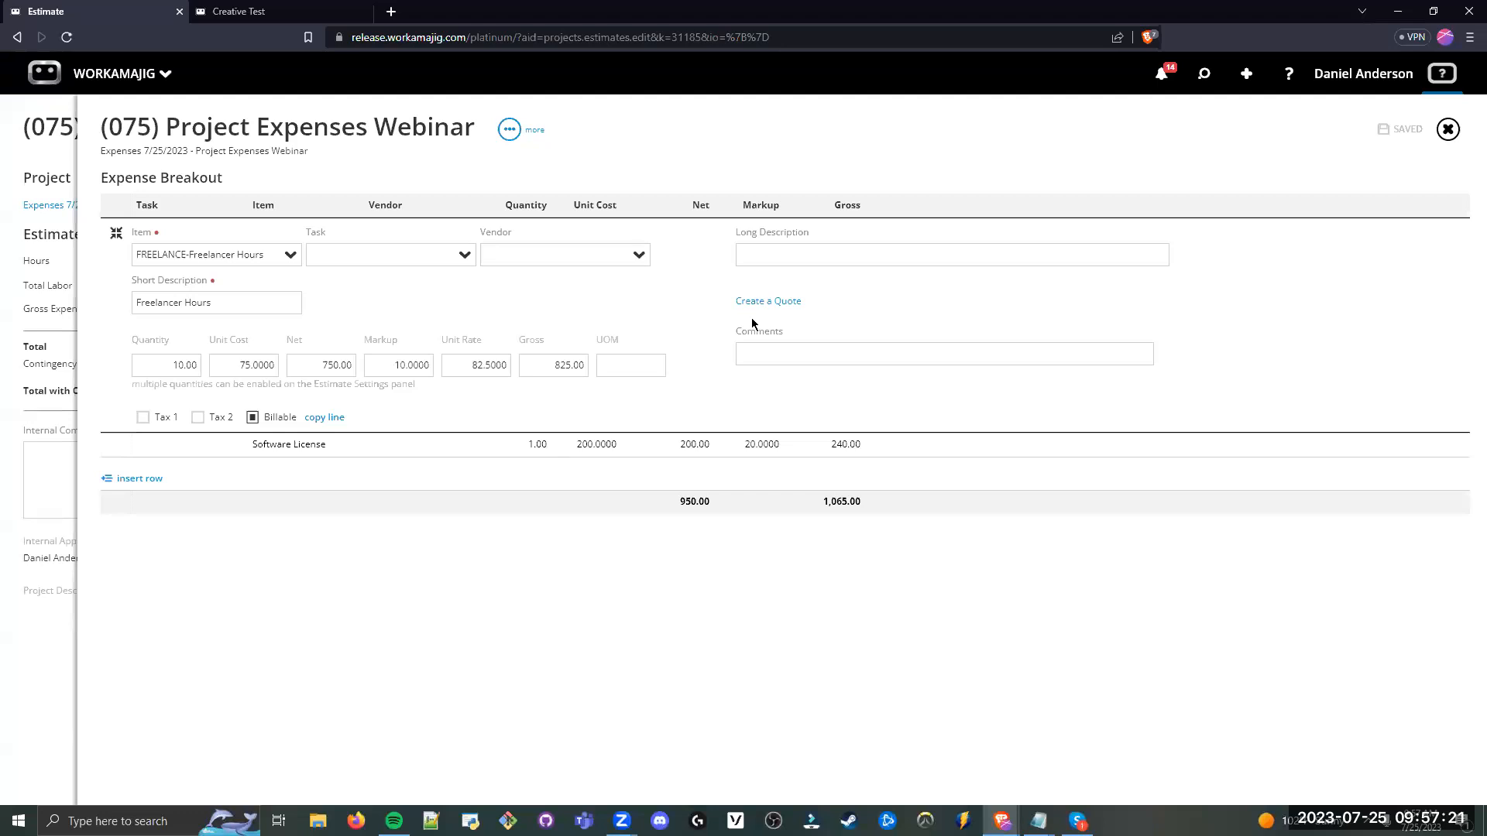
left_click(763, 355)
left_click(1255, 156)
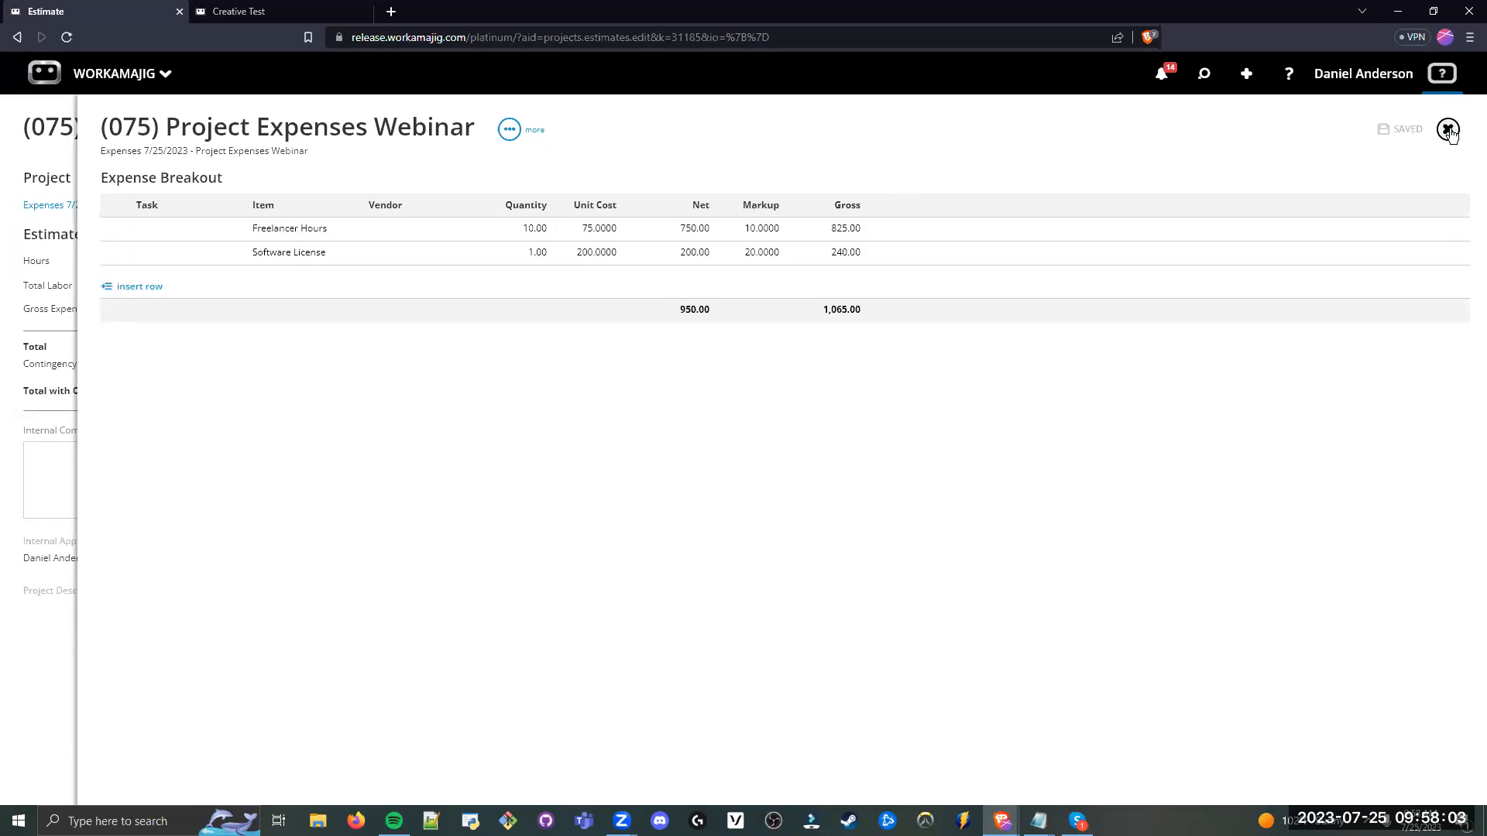
Step: Close the expense breakout, approve estimate 075, and reopen the breakout behind its gross expenses
left_click(1447, 129)
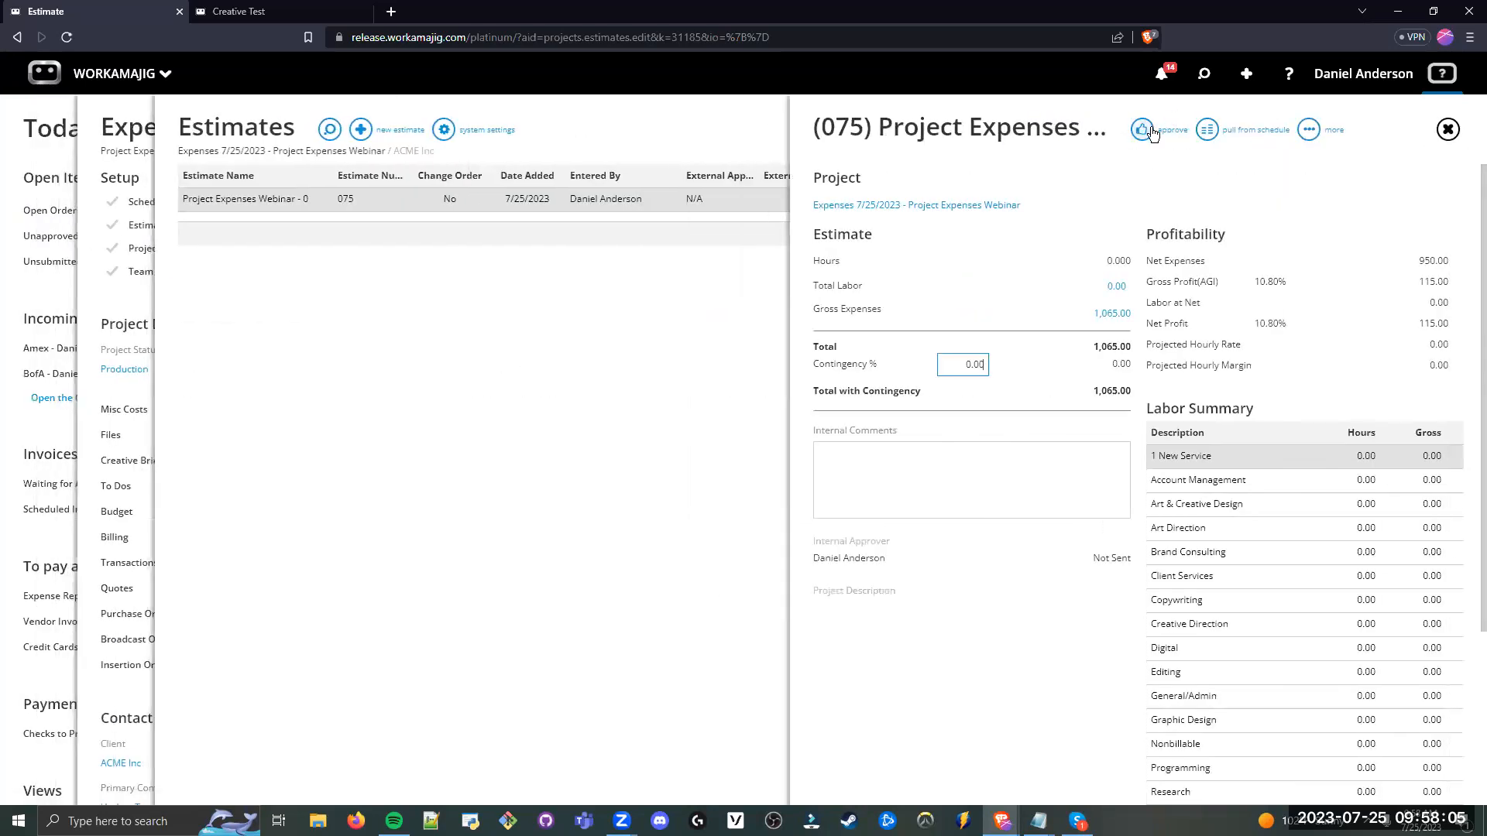
left_click(1144, 132)
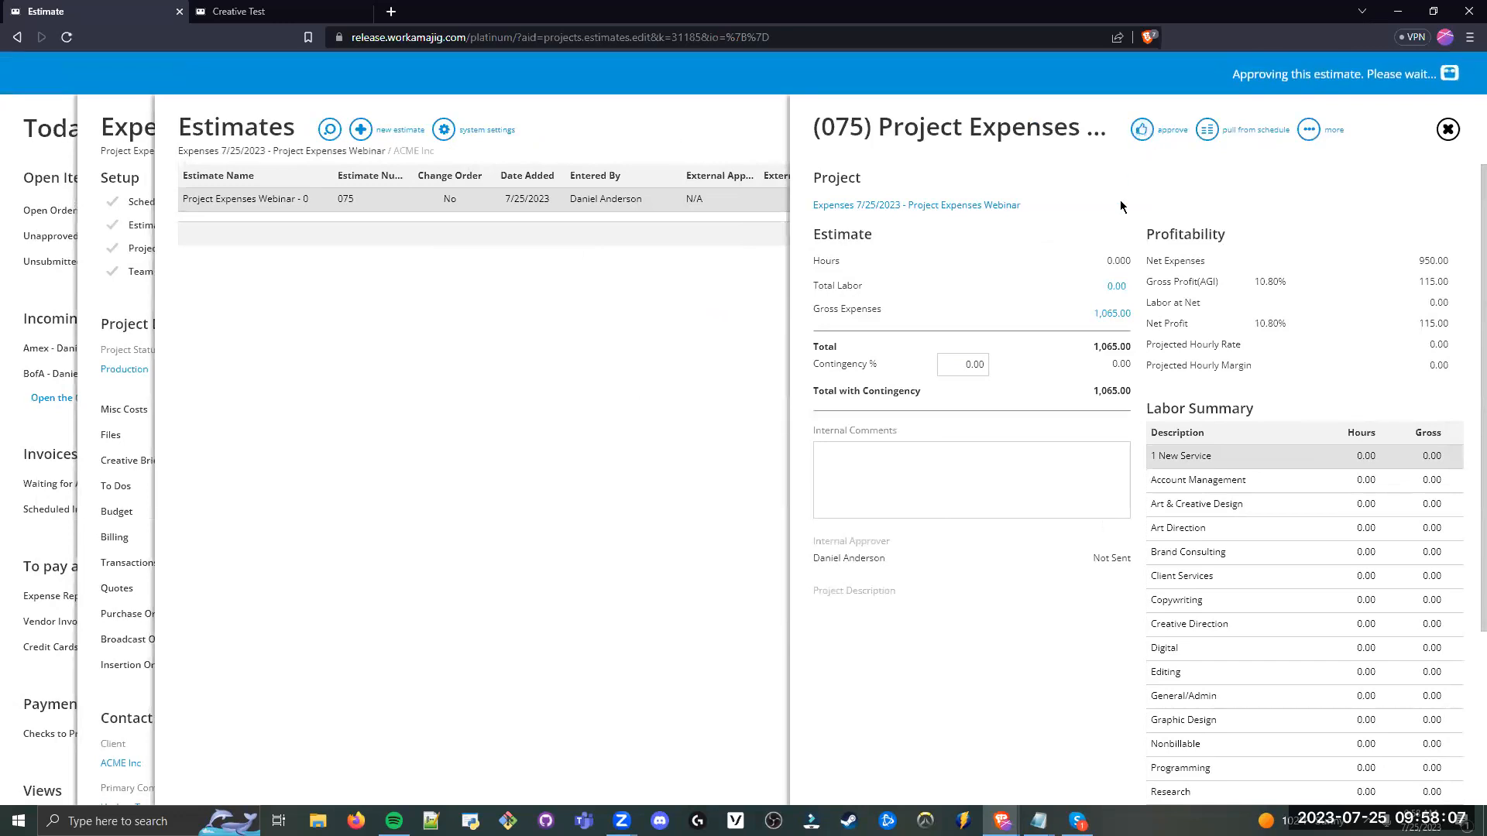
left_click(1112, 315)
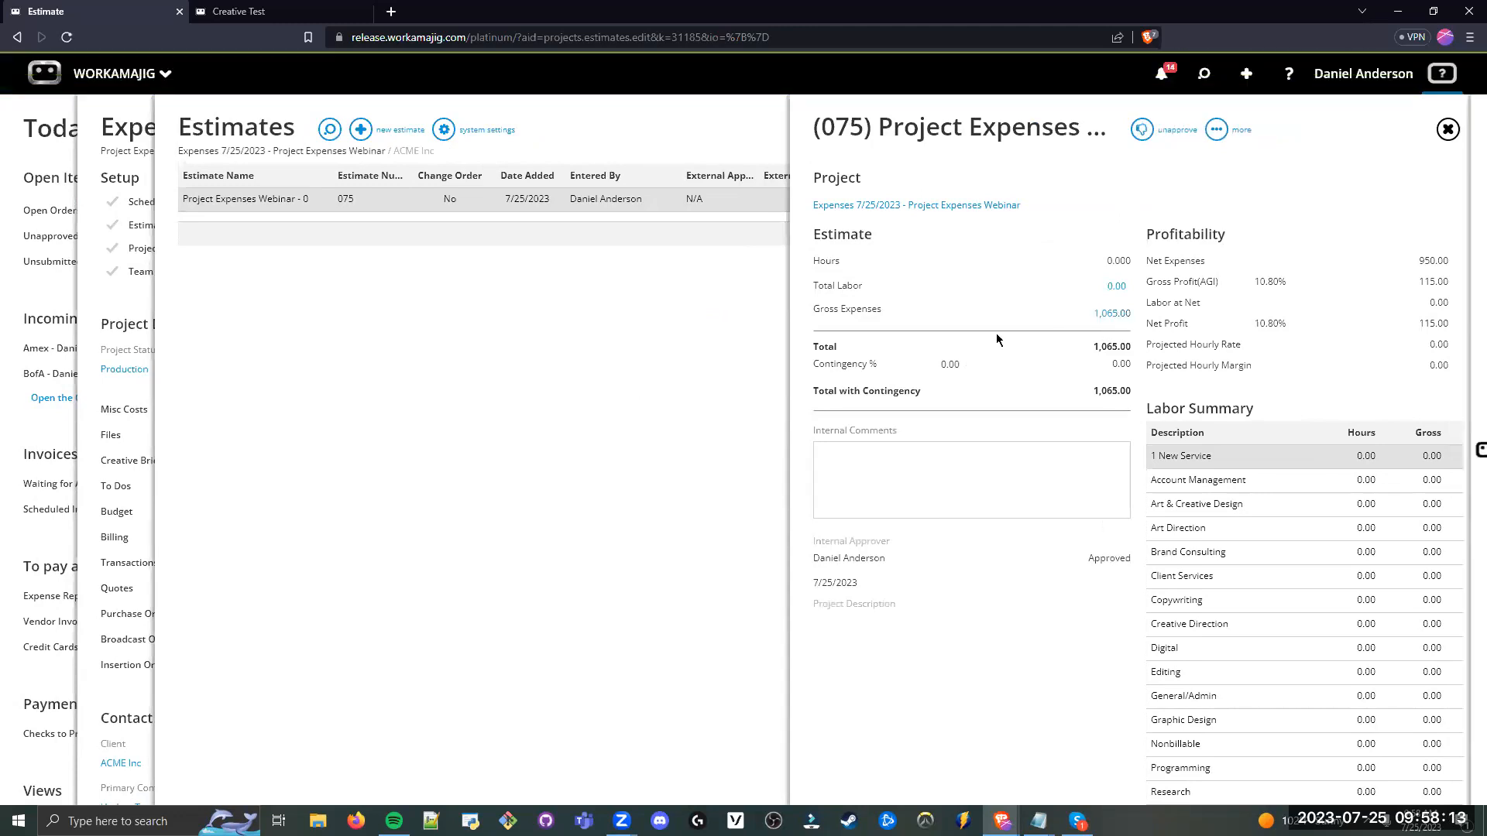
Step: Open the Freelancer Hours line of the approved estimate and try to create a purchase order without a vendor
left_click(419, 226)
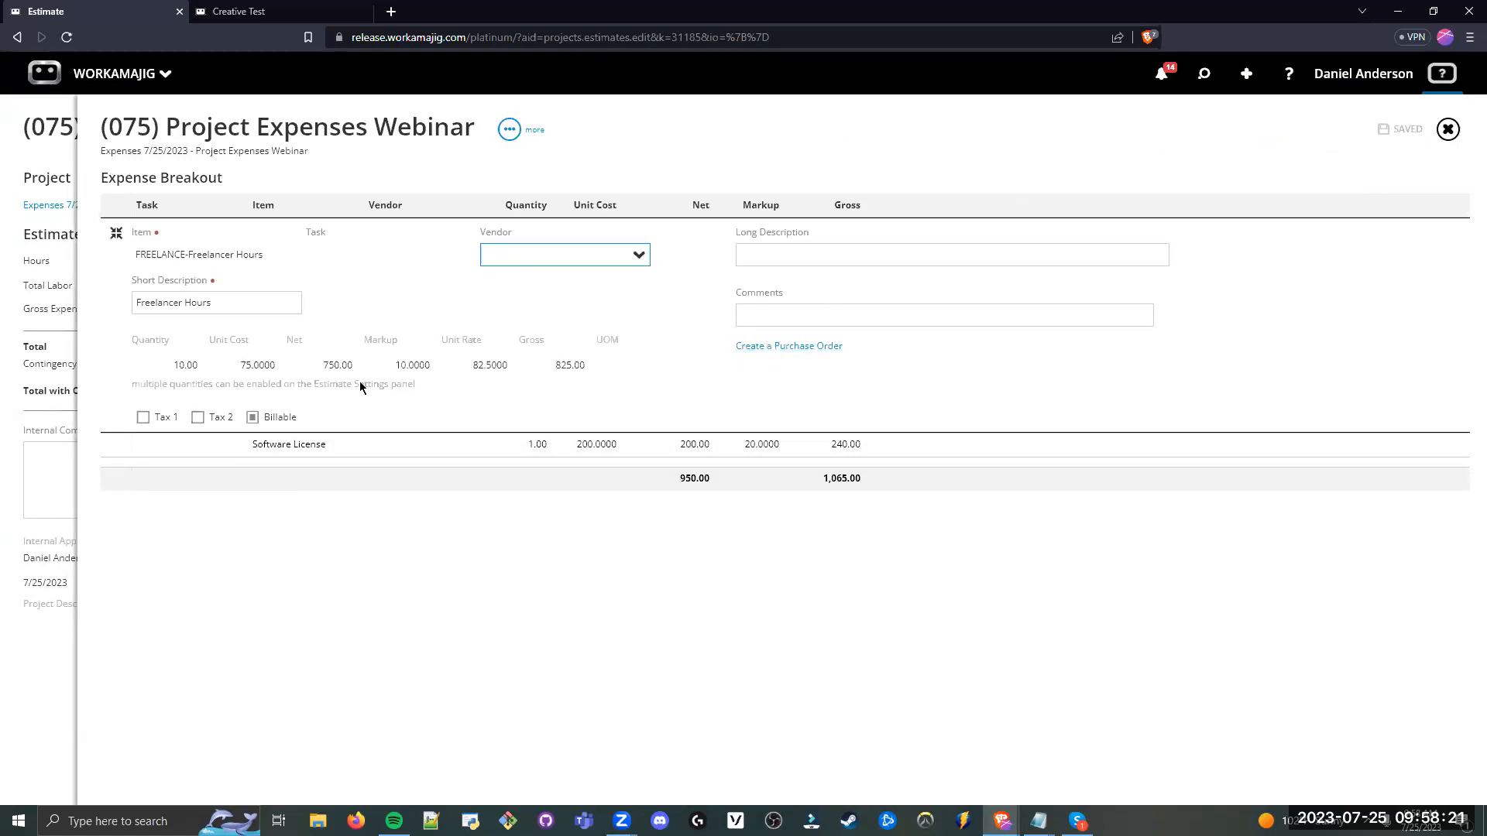
left_click(165, 365)
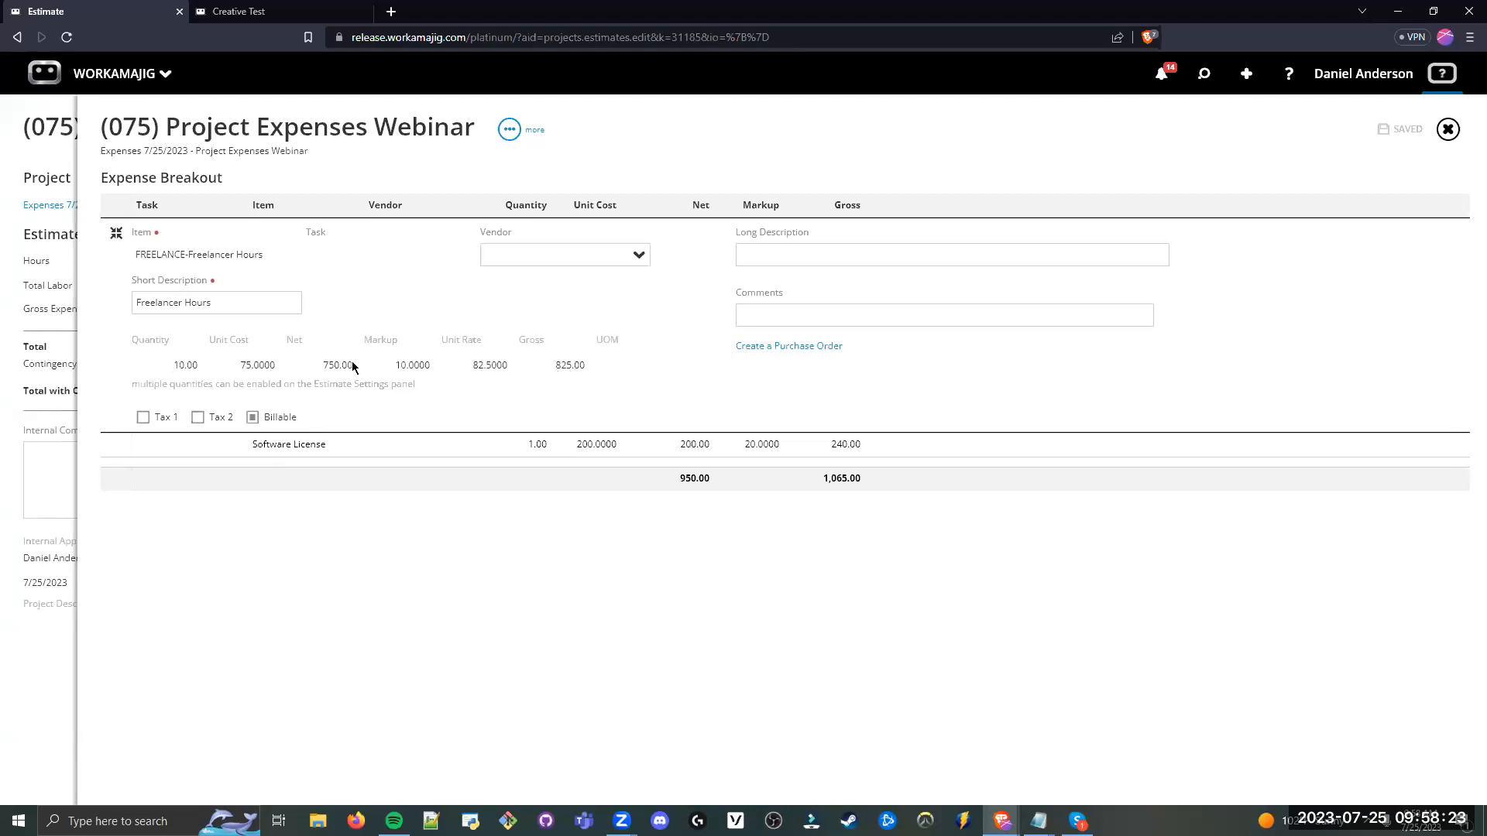
left_click(770, 350)
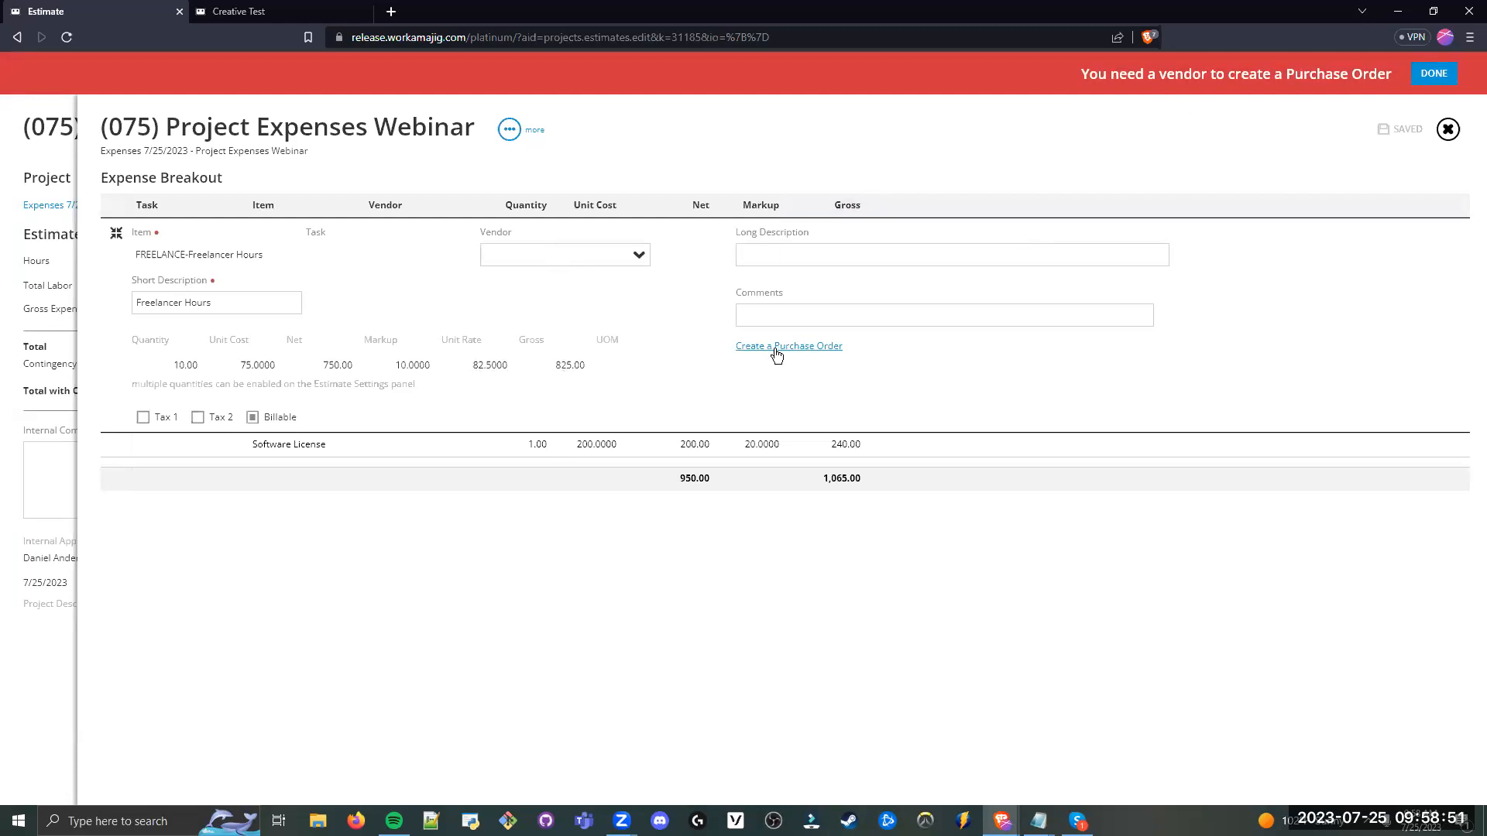
Step: Set the line's vendor to BCV-BC Vendor, create a purchase order from the Freelancer Hours line, and open that order
left_click(592, 261)
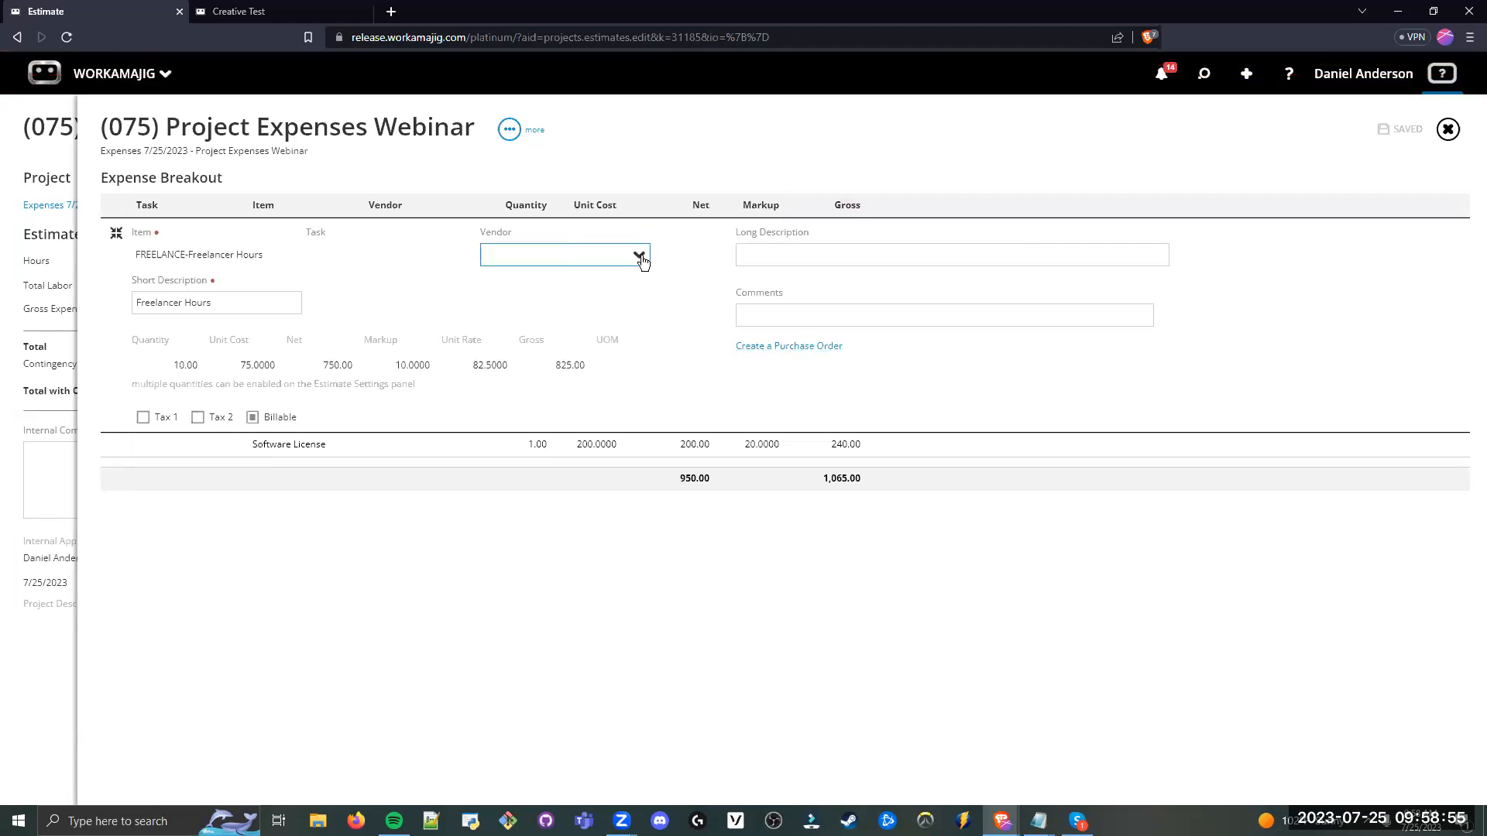
left_click(639, 256)
left_click(574, 311)
left_click(766, 348)
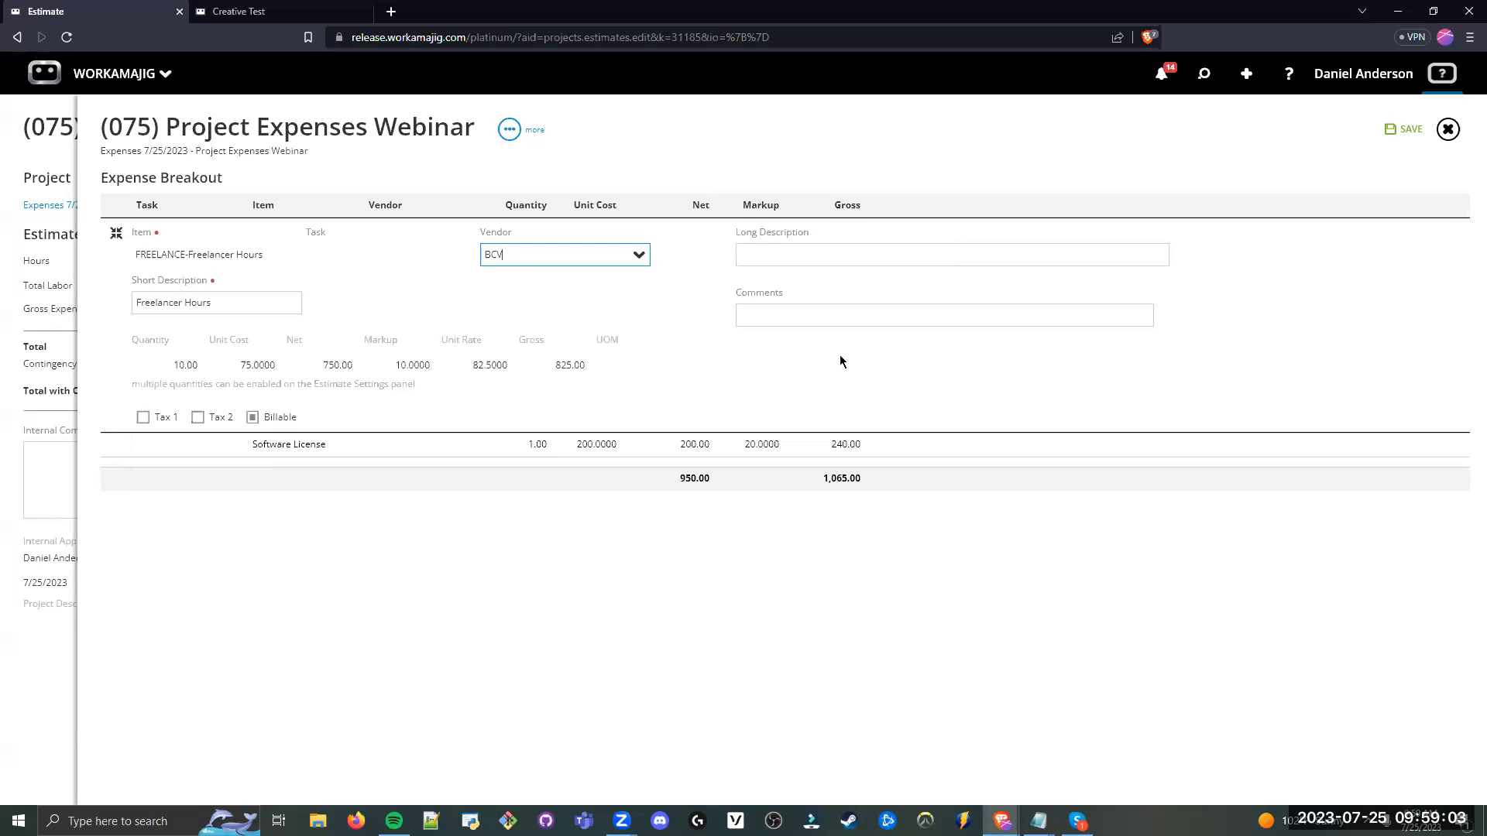
left_click(762, 368)
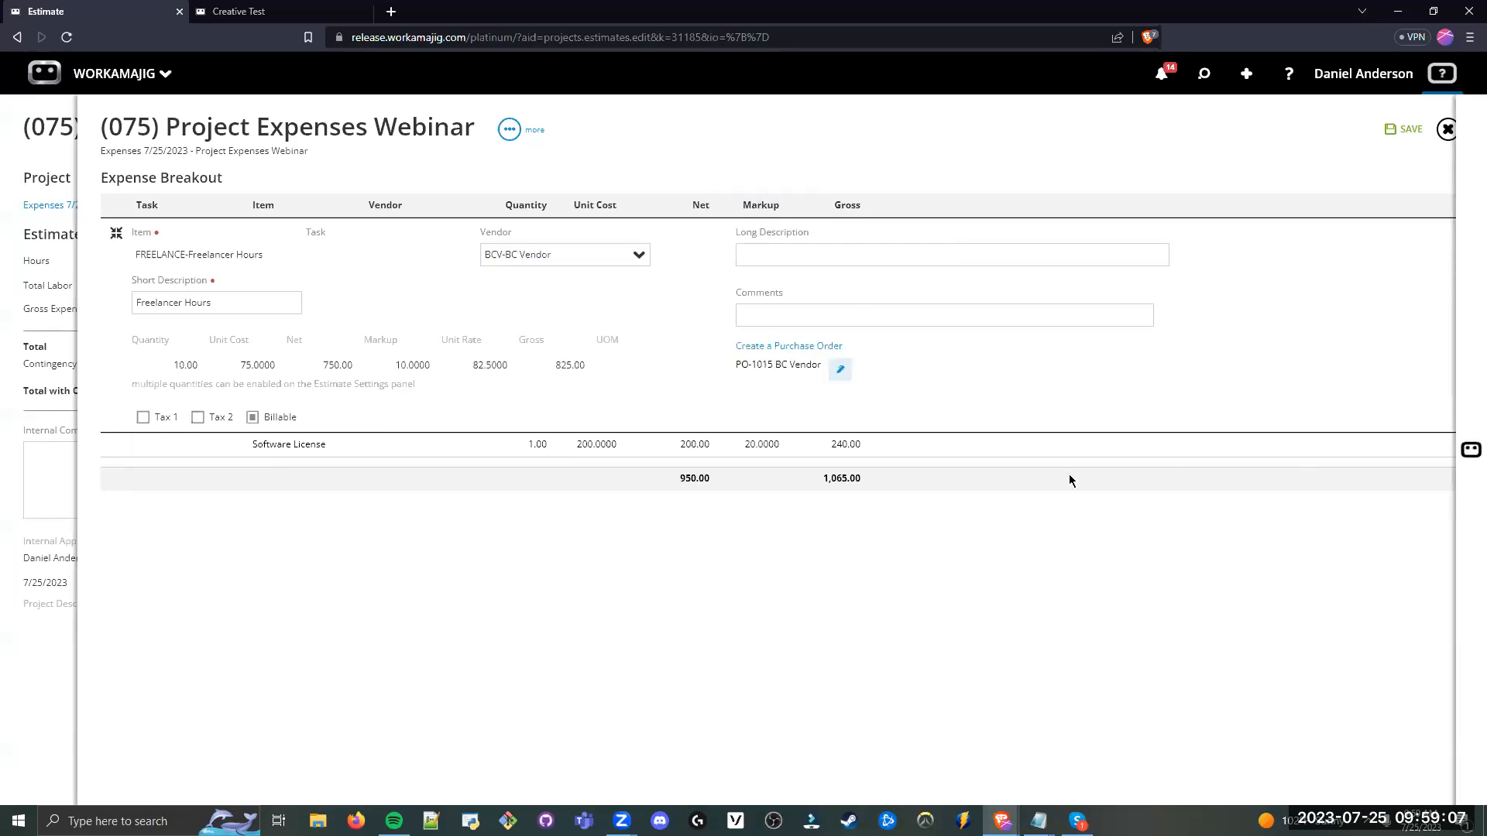
left_click(381, 332)
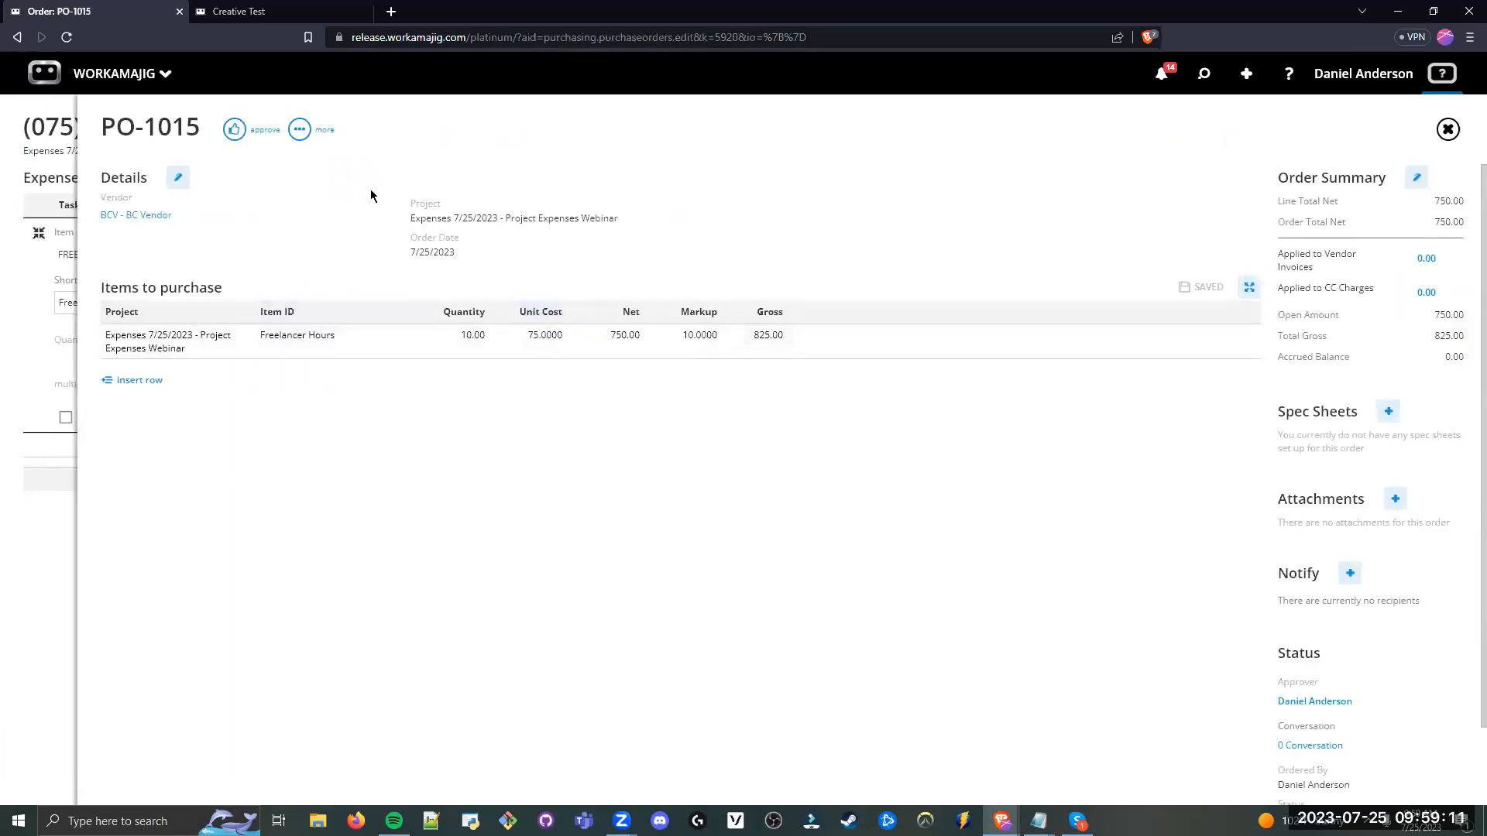
Step: Review the new purchase order's number, status and item markup, and approve the order
left_click_drag(109, 138, 211, 136)
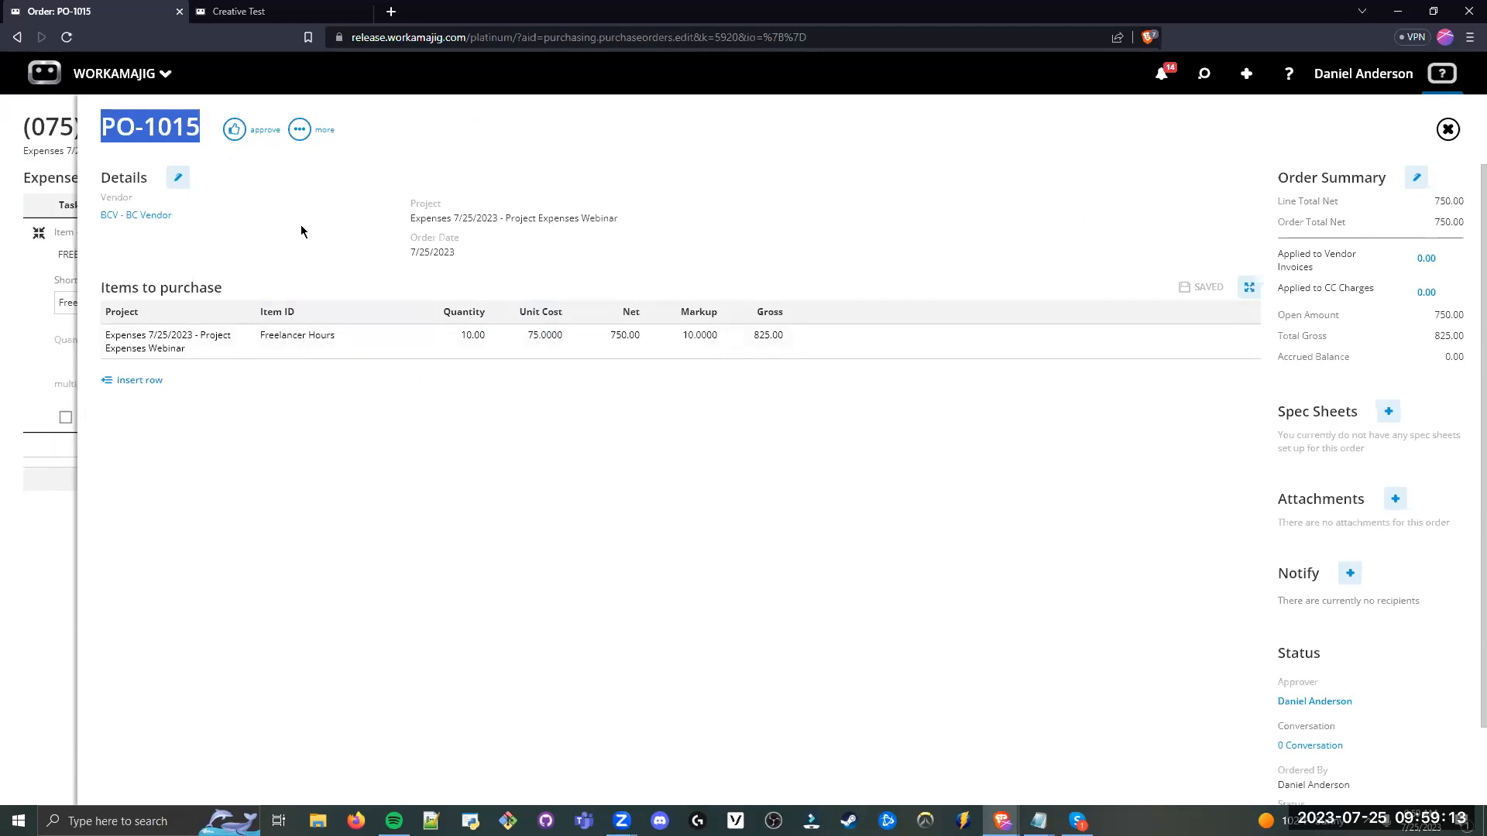
left_click(202, 184)
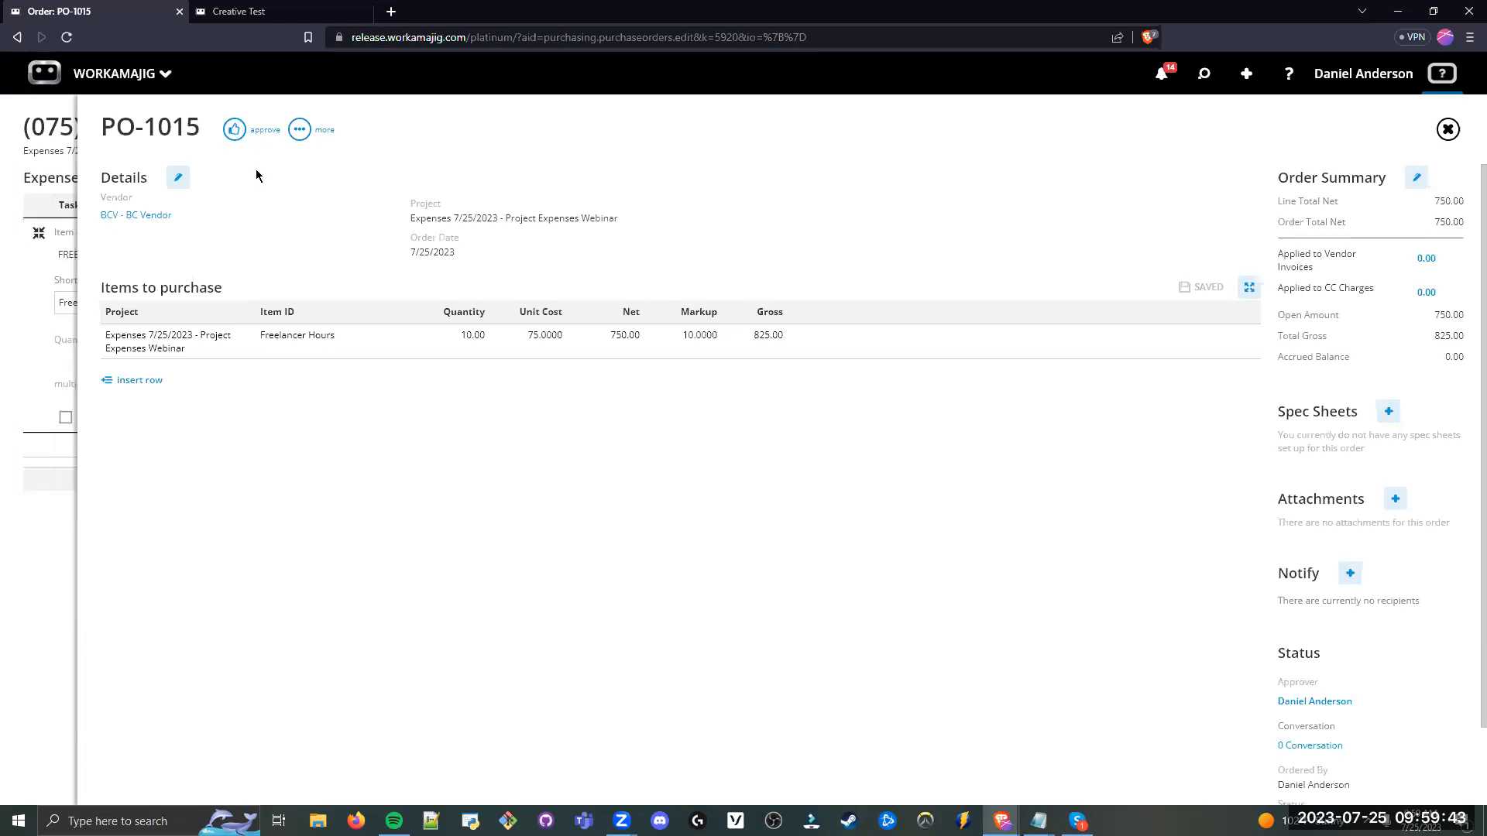
double_click(1316, 655)
left_click(1285, 680)
left_click_drag(611, 336, 649, 336)
left_click(579, 406)
left_click(259, 139)
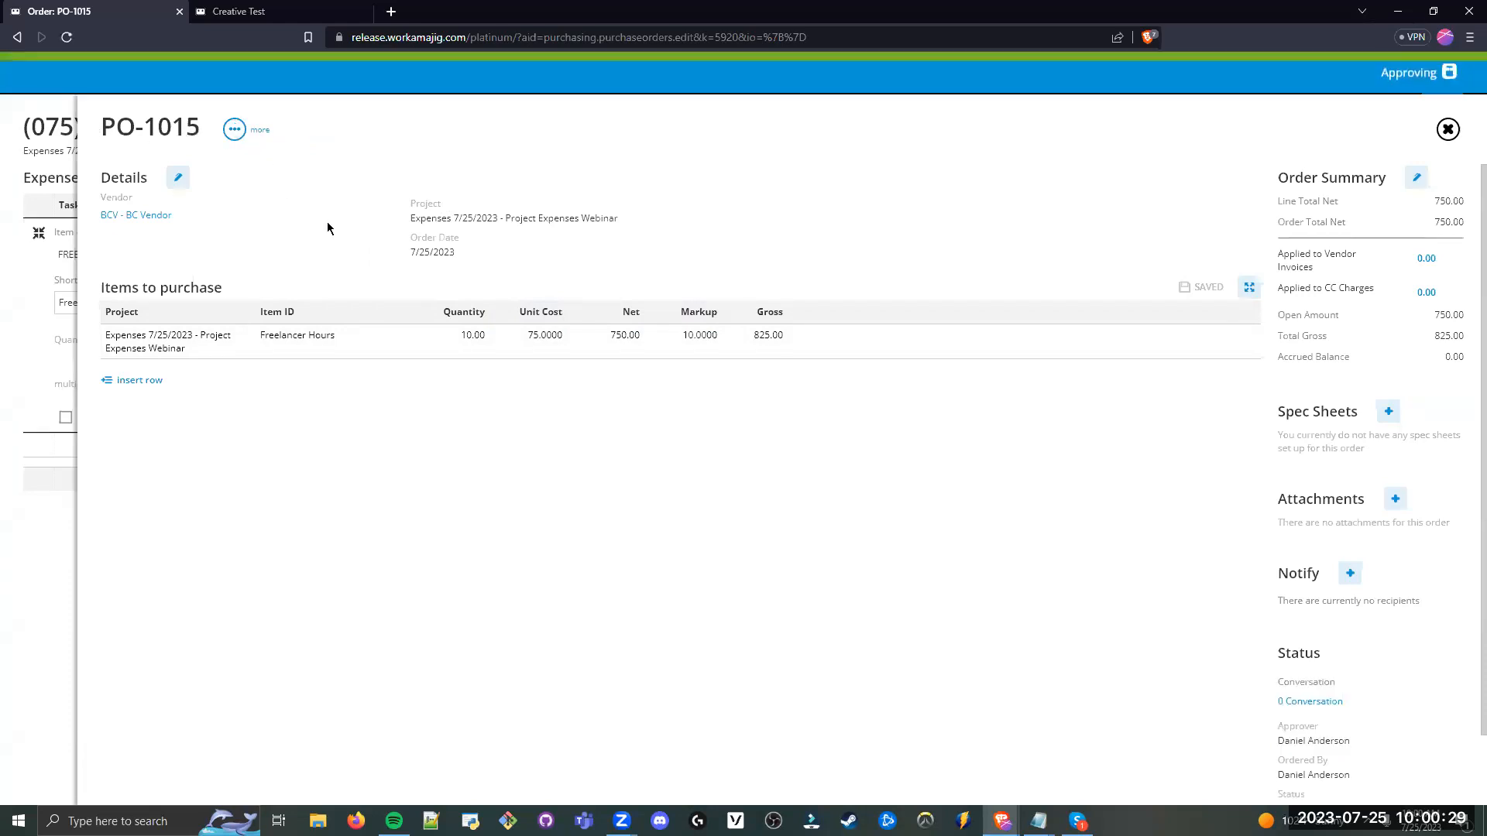
Step: Check the approved order's additional actions, including Prebill Order, and the line actions available for its Freelancer Hours item
left_click(234, 130)
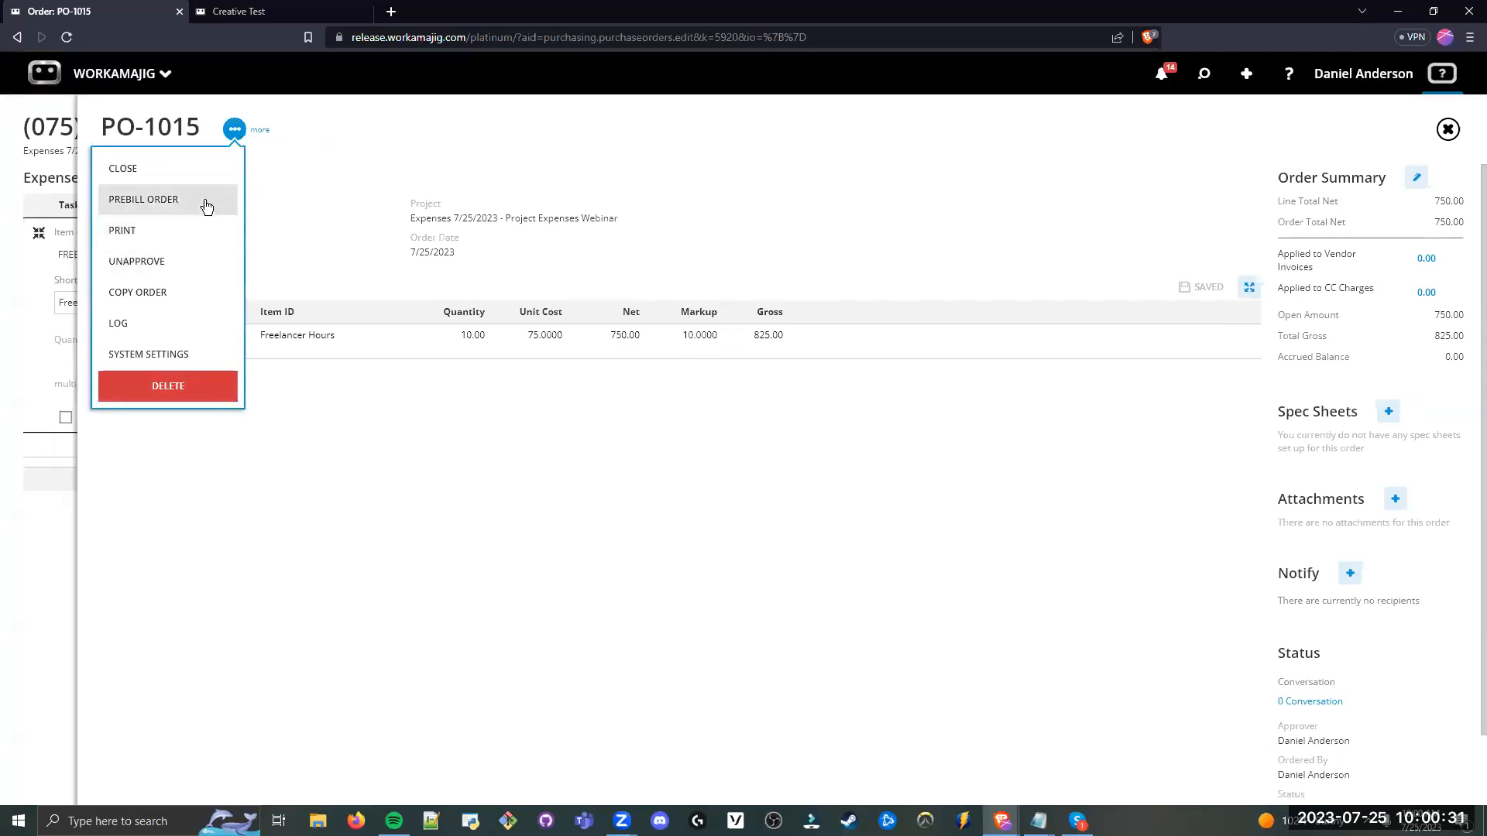
left_click(167, 205)
left_click(318, 214)
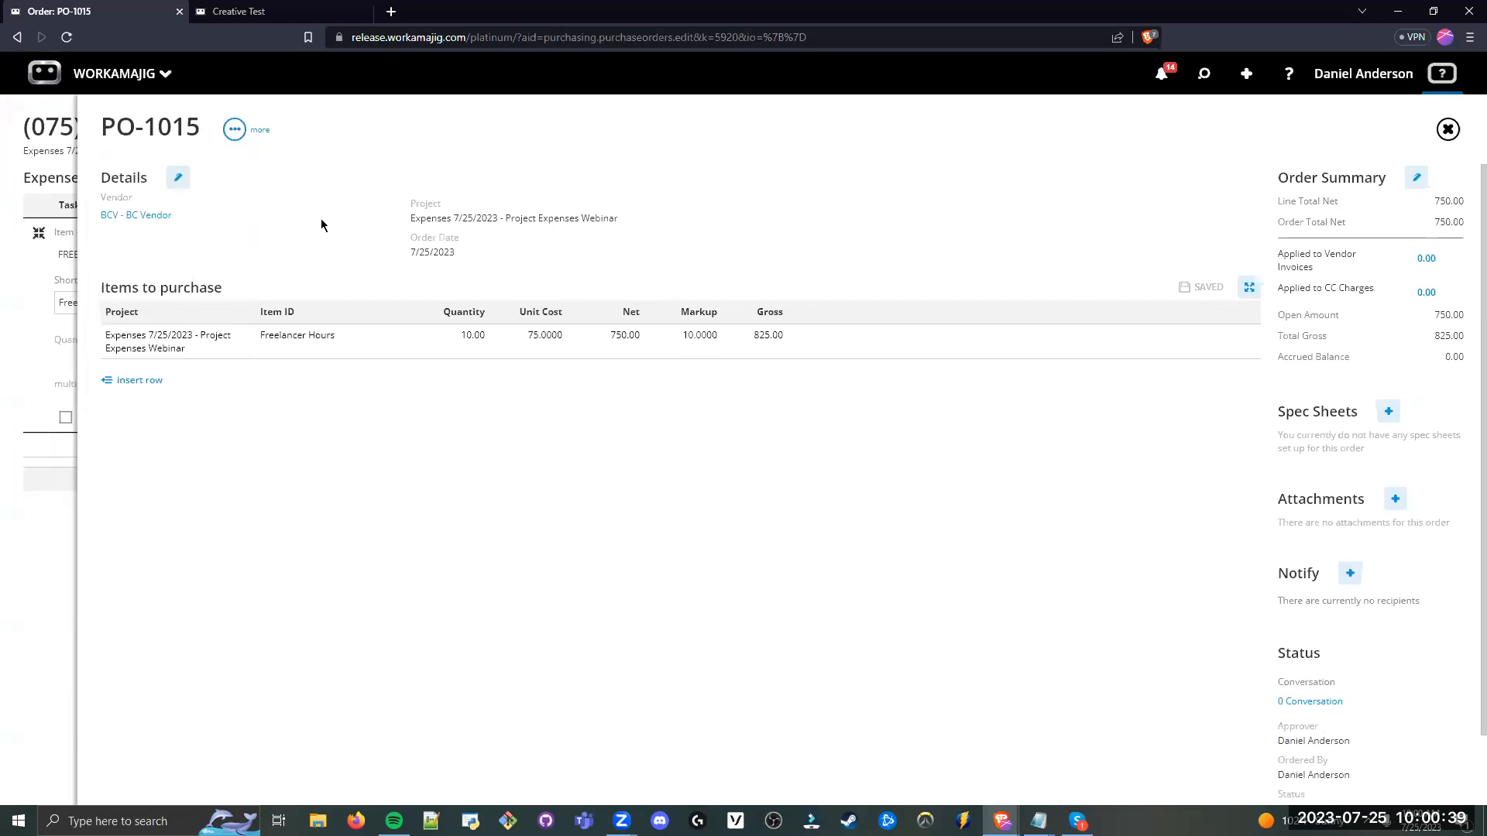
left_click(233, 130)
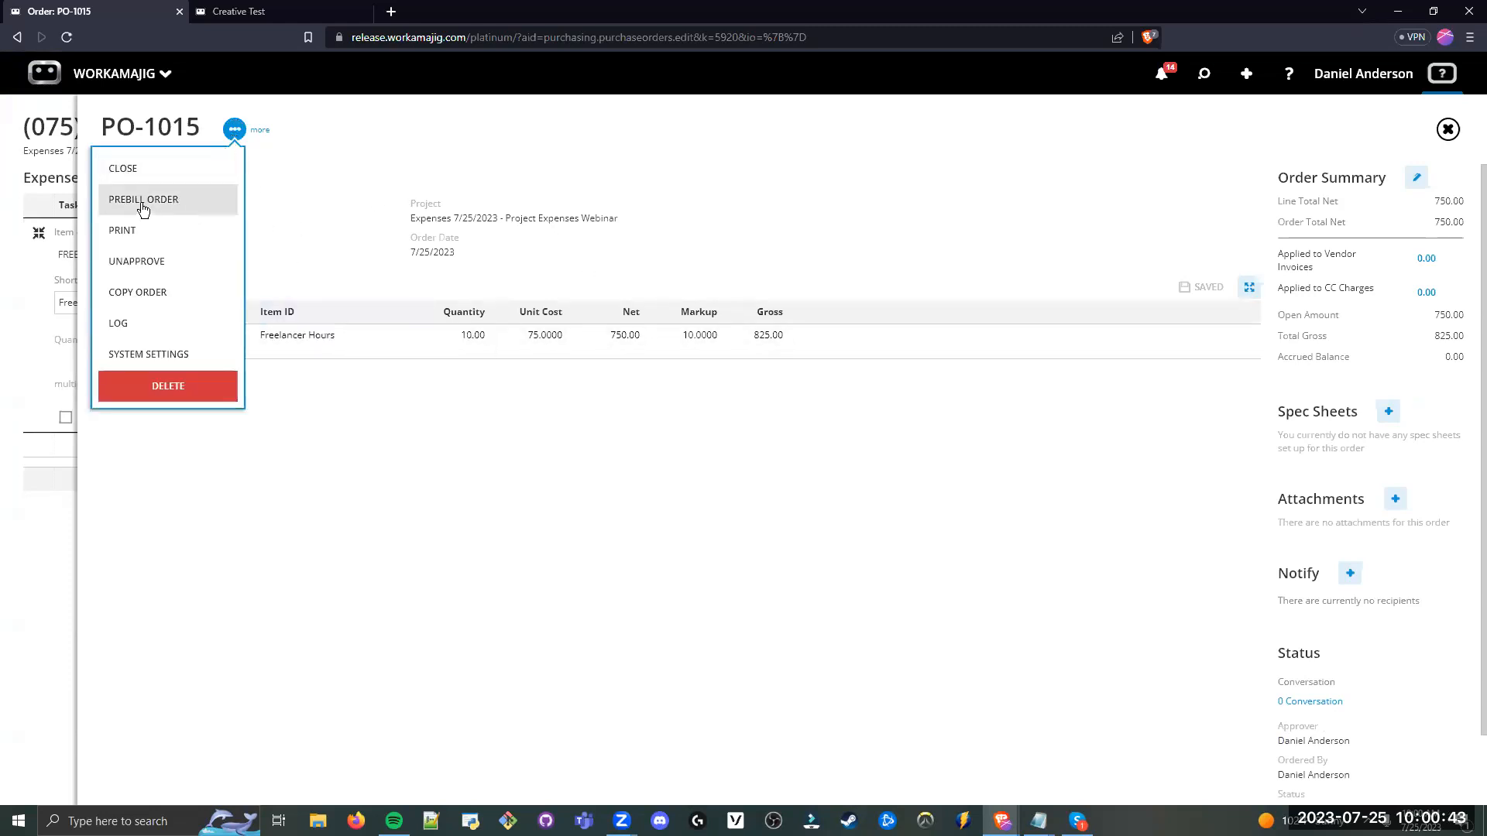
left_click(507, 536)
left_click(399, 344)
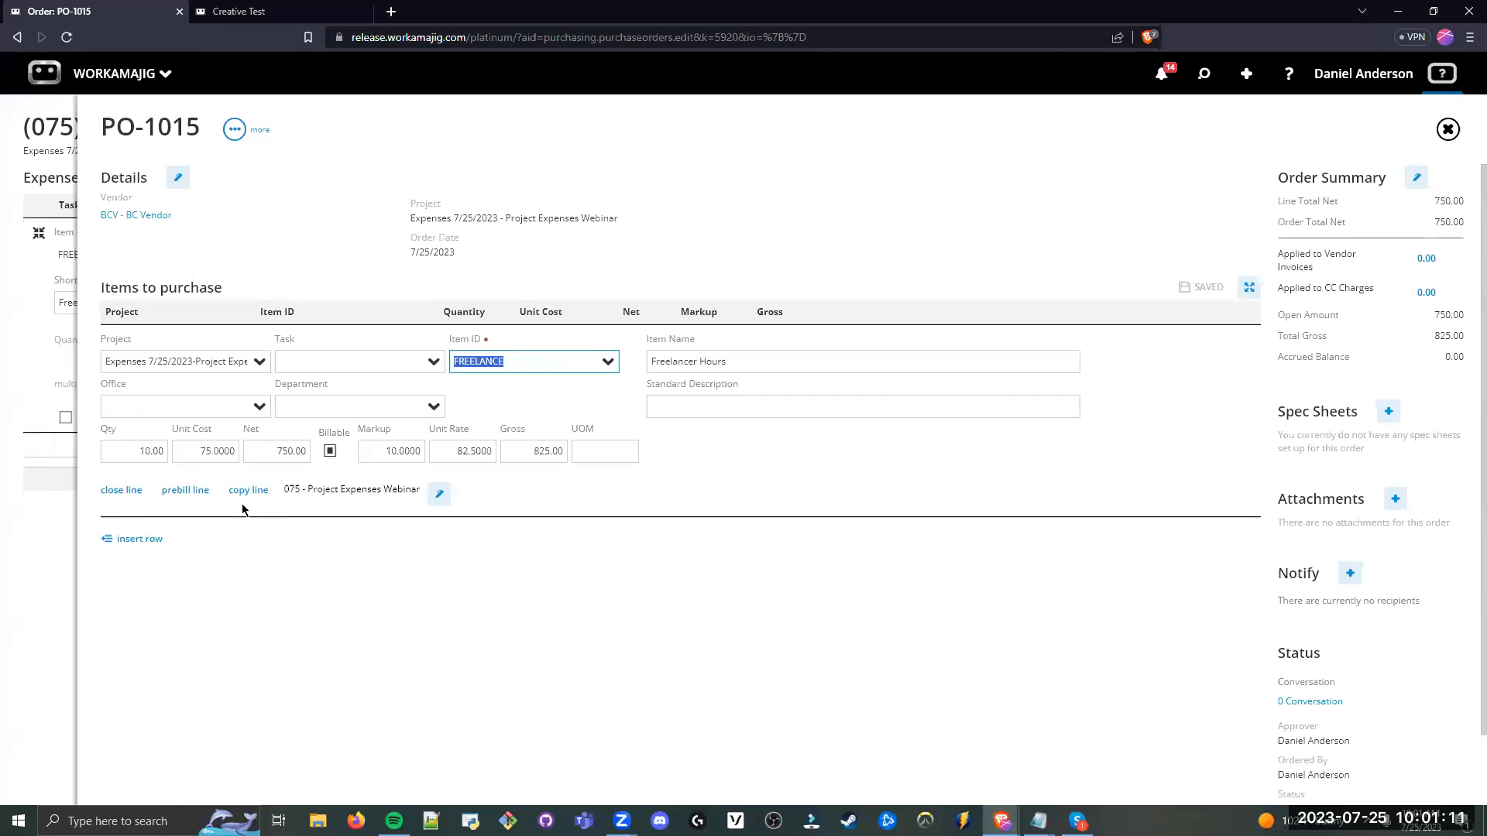
left_click(334, 534)
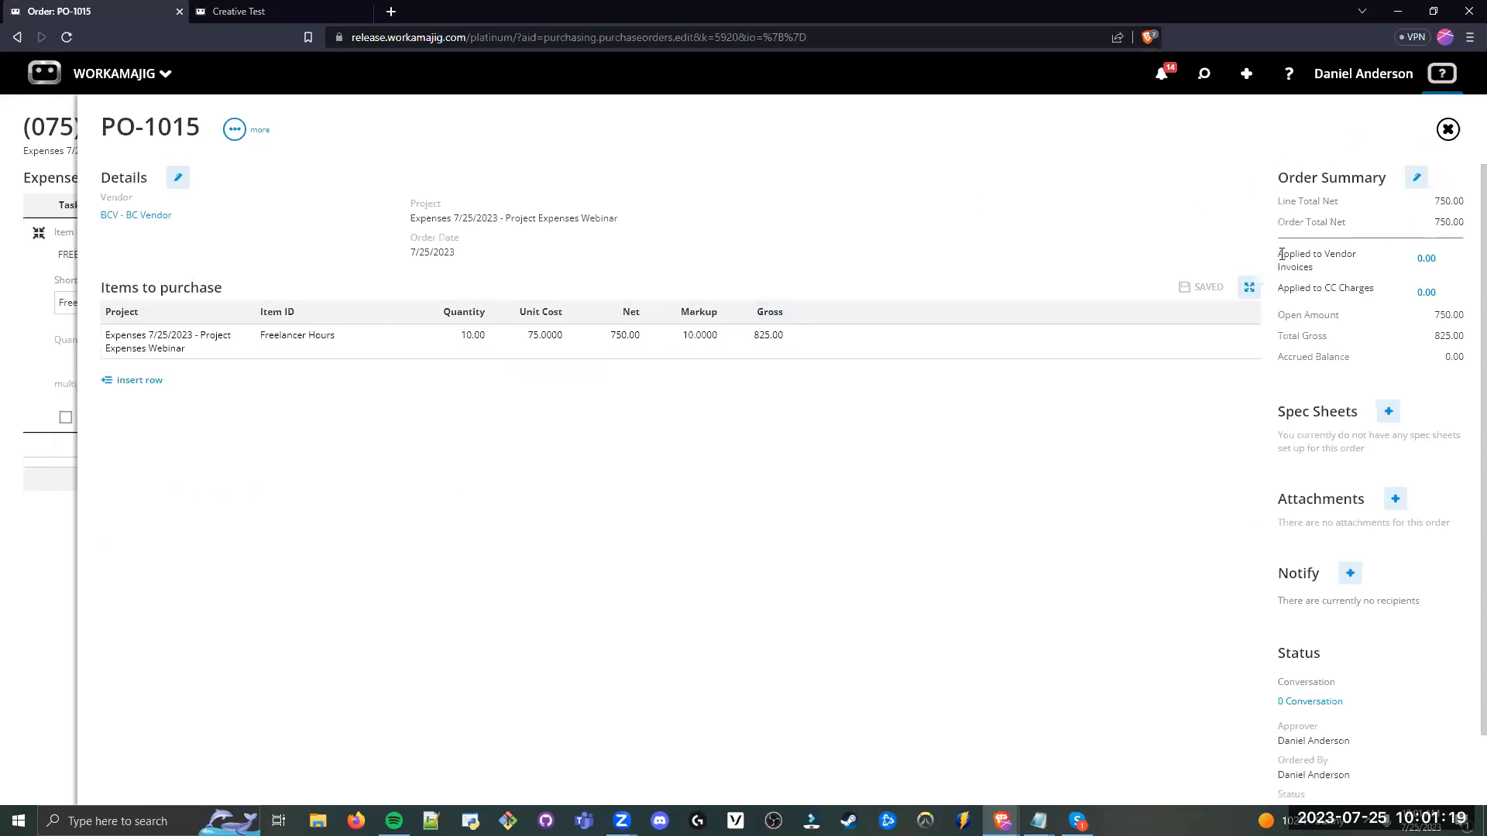
Step: Examine the order's amounts applied to vendor invoices and credit card charges, and its Spec Sheets and Attachments sections
triple_click(1318, 256)
left_click_drag(1280, 288, 1375, 290)
left_click(1350, 314)
left_click_drag(1277, 419, 1366, 418)
left_click_drag(1274, 505, 1365, 504)
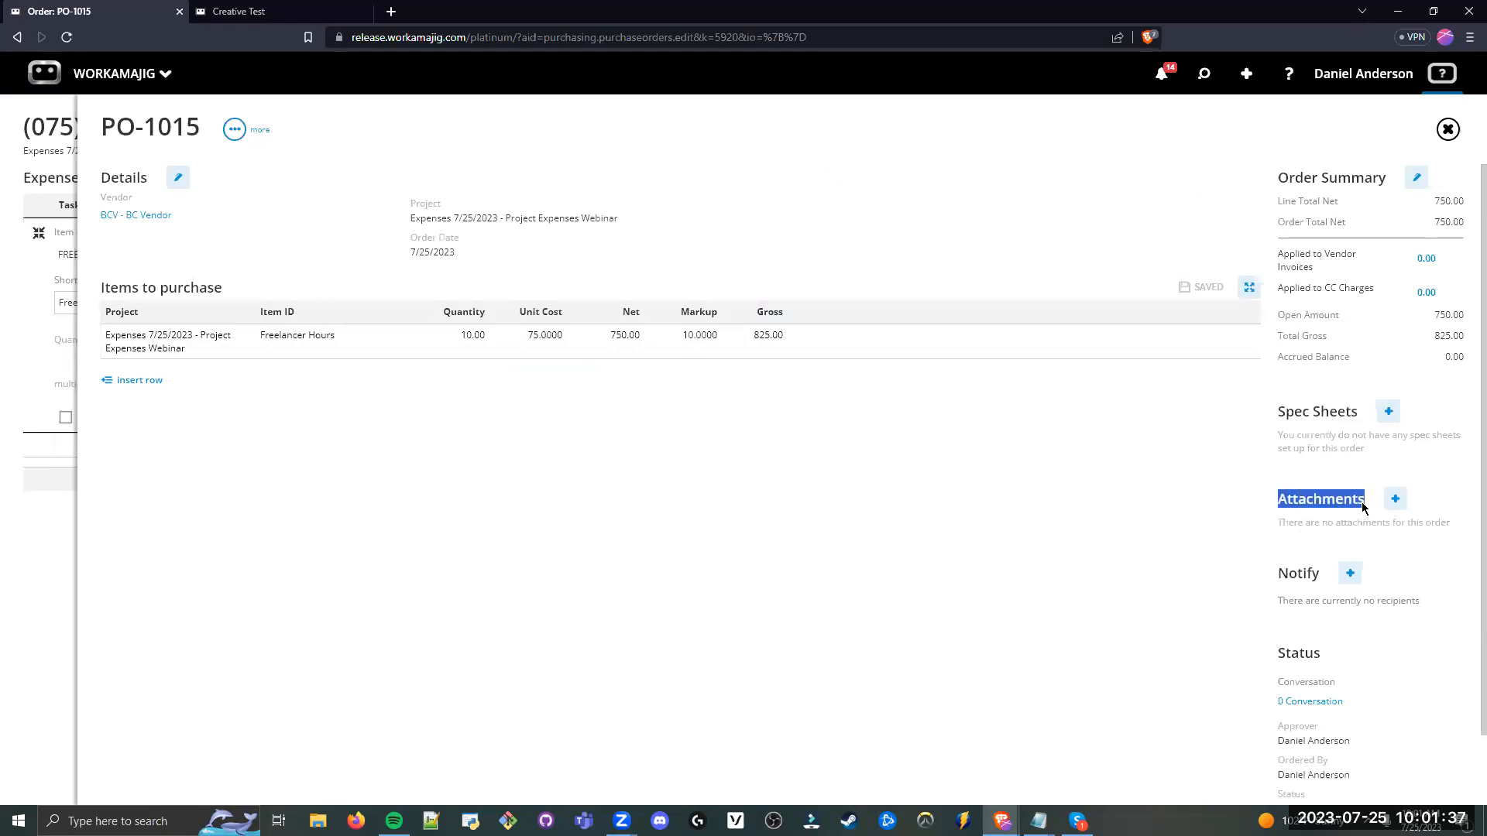
left_click(1093, 231)
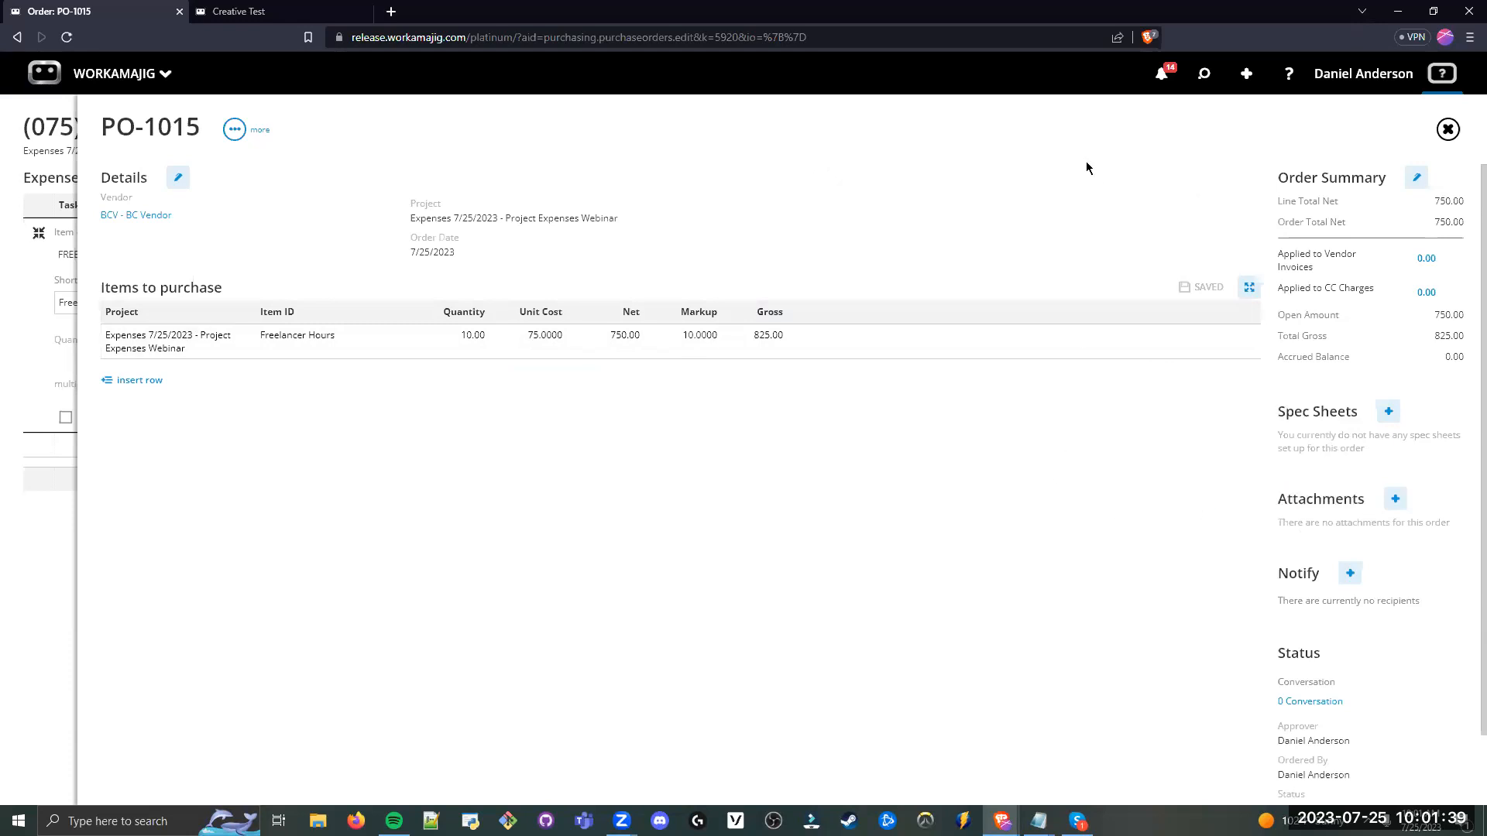
Step: Close the purchase order, return to the Expenses 7/25/2023 project, and open its Purchase Orders list
left_click(1448, 129)
left_click(597, 156)
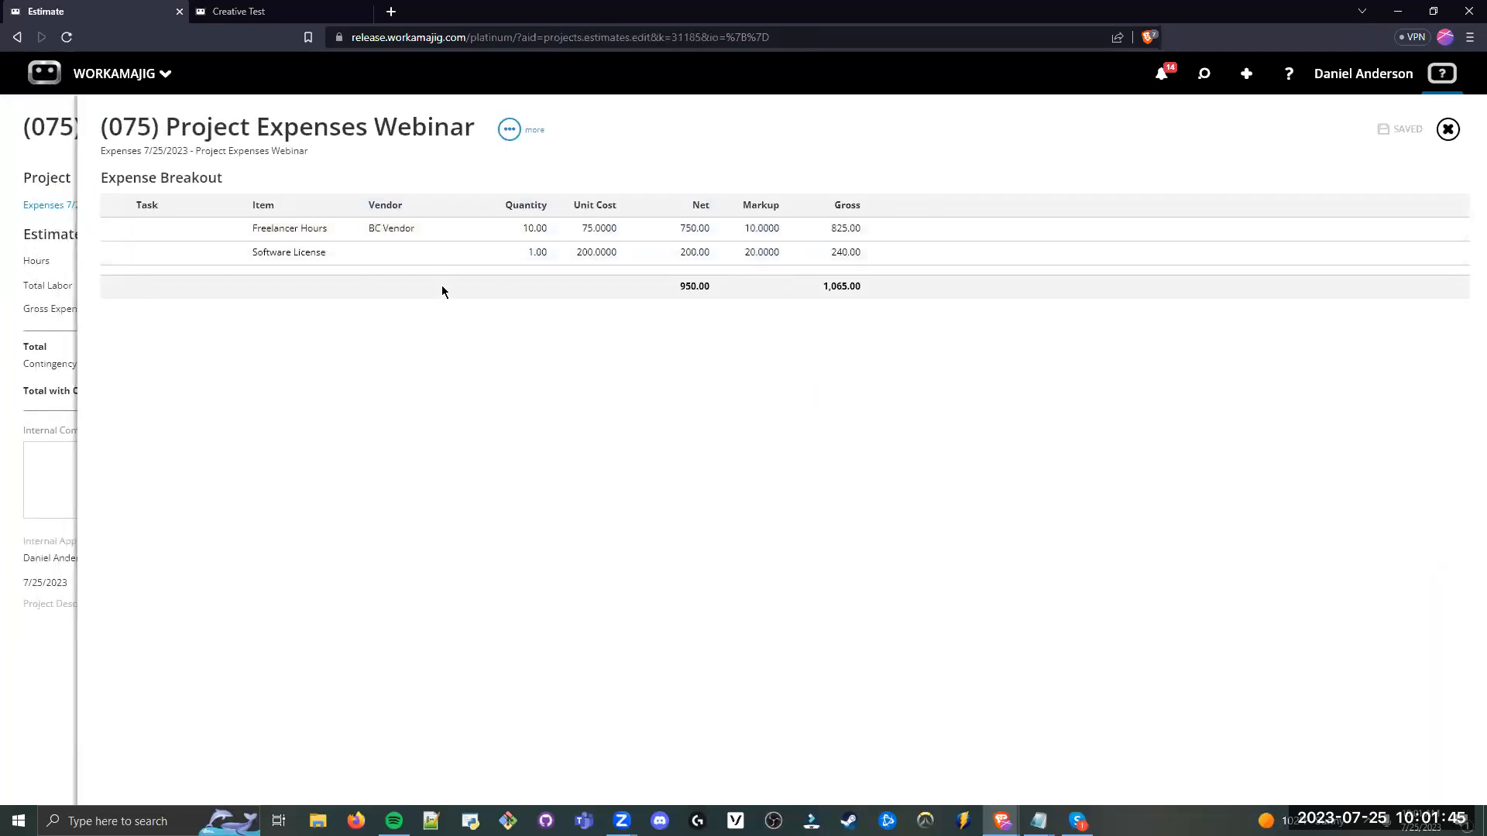
left_click(51, 175)
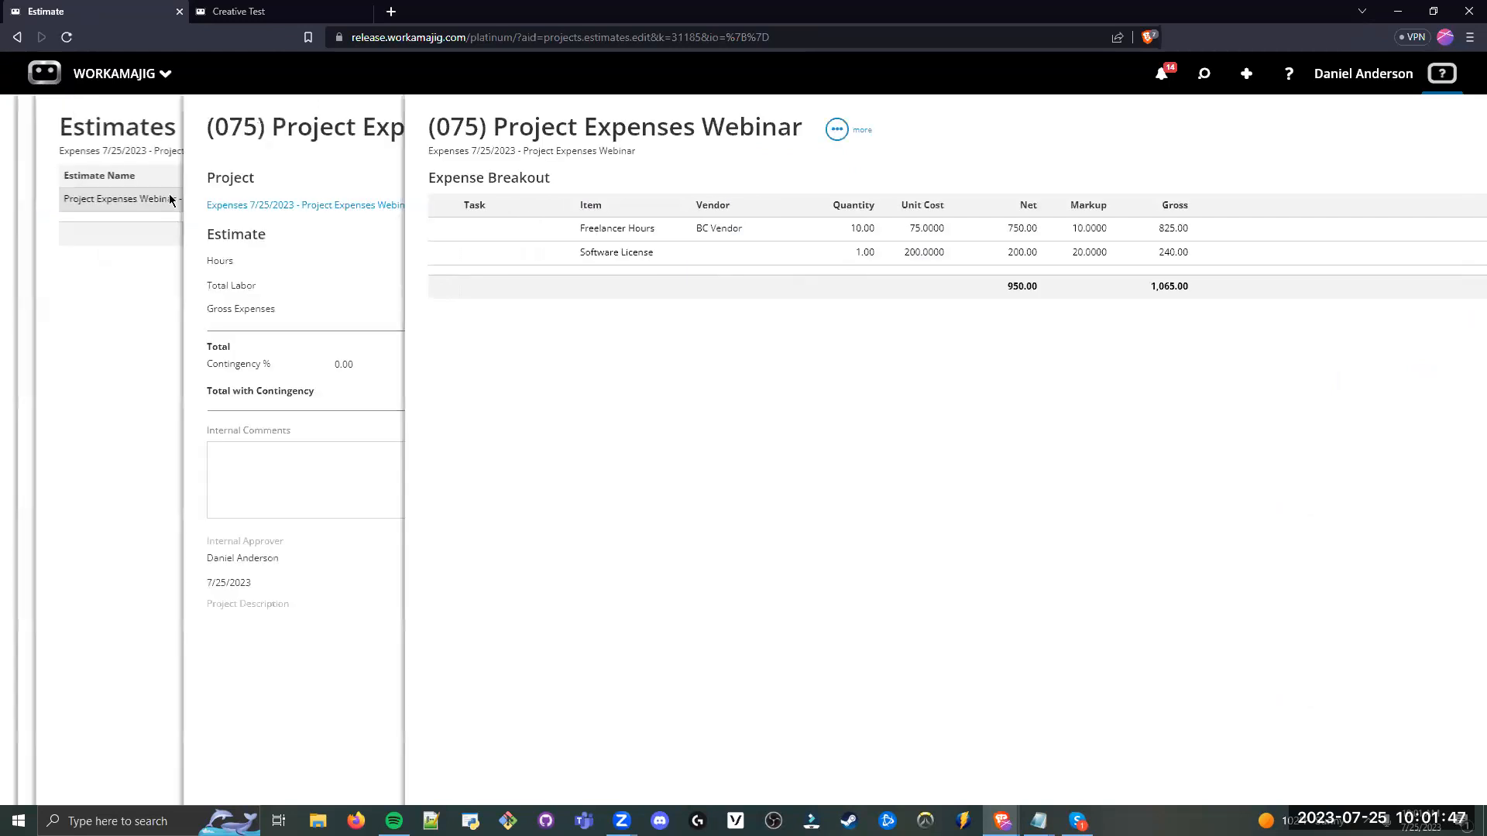
left_click(558, 294)
left_click(145, 302)
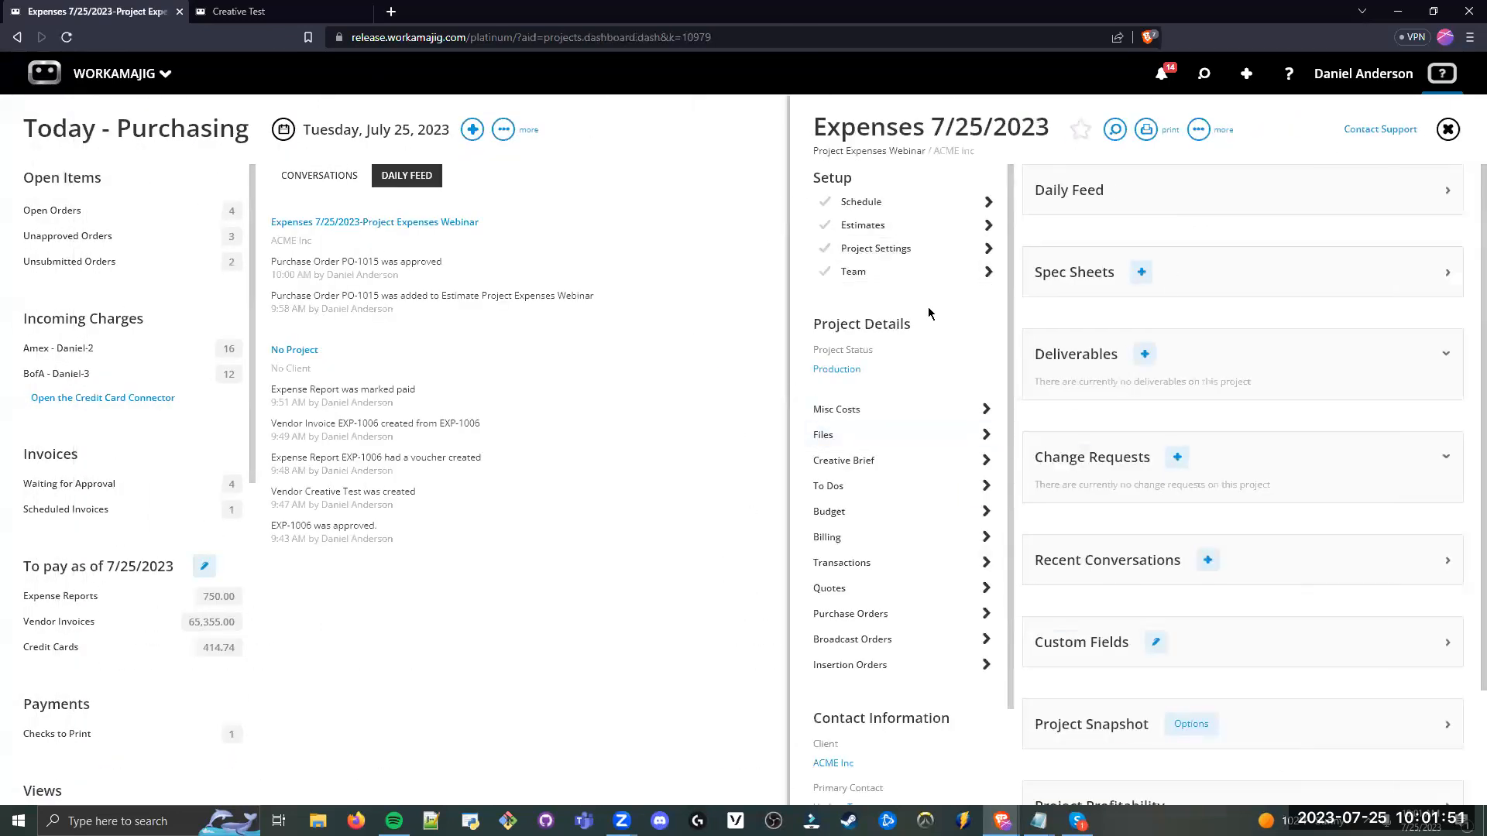
left_click_drag(896, 612, 812, 616)
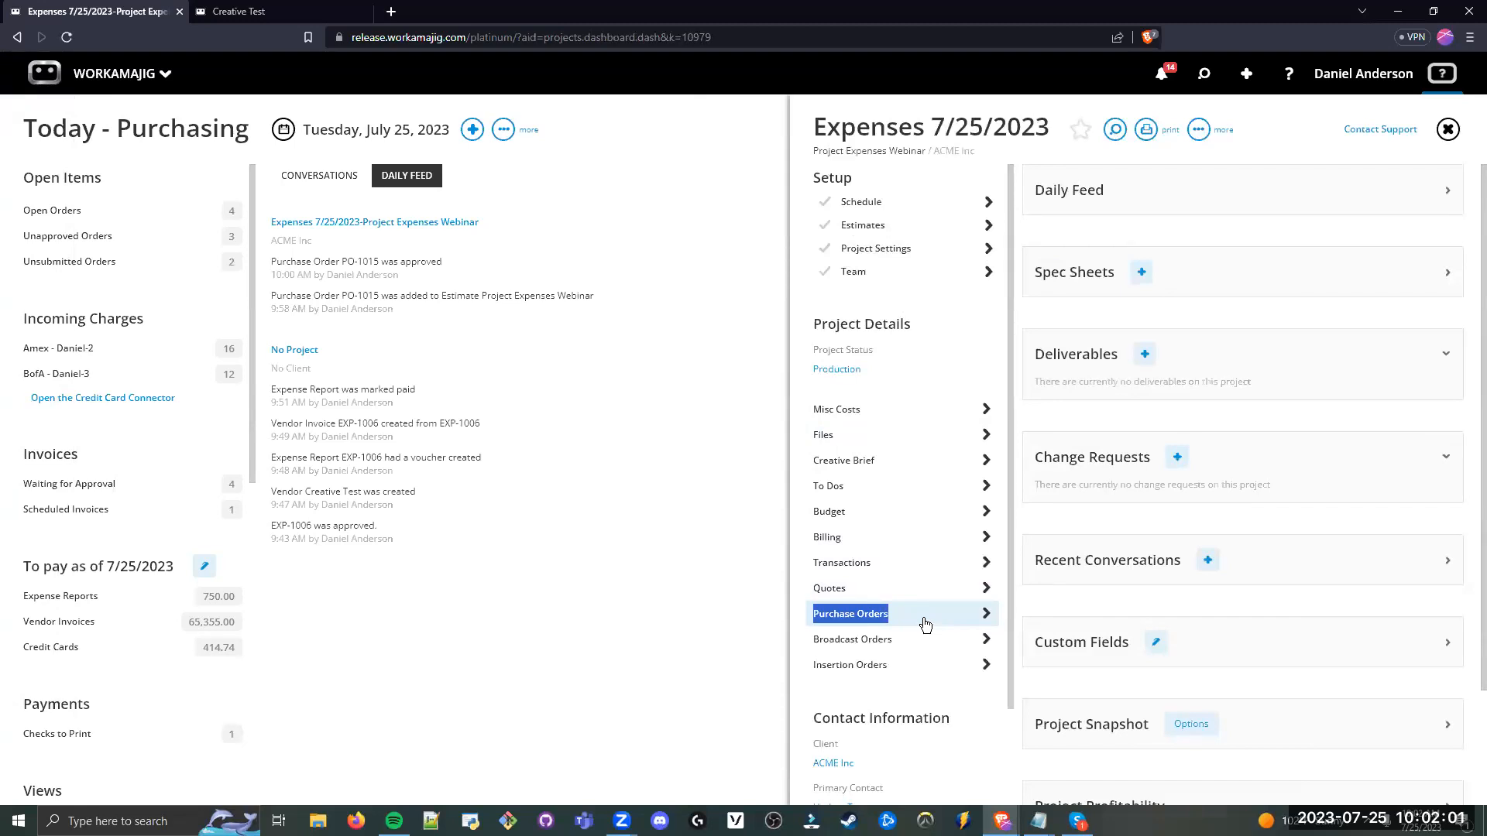
left_click(878, 618)
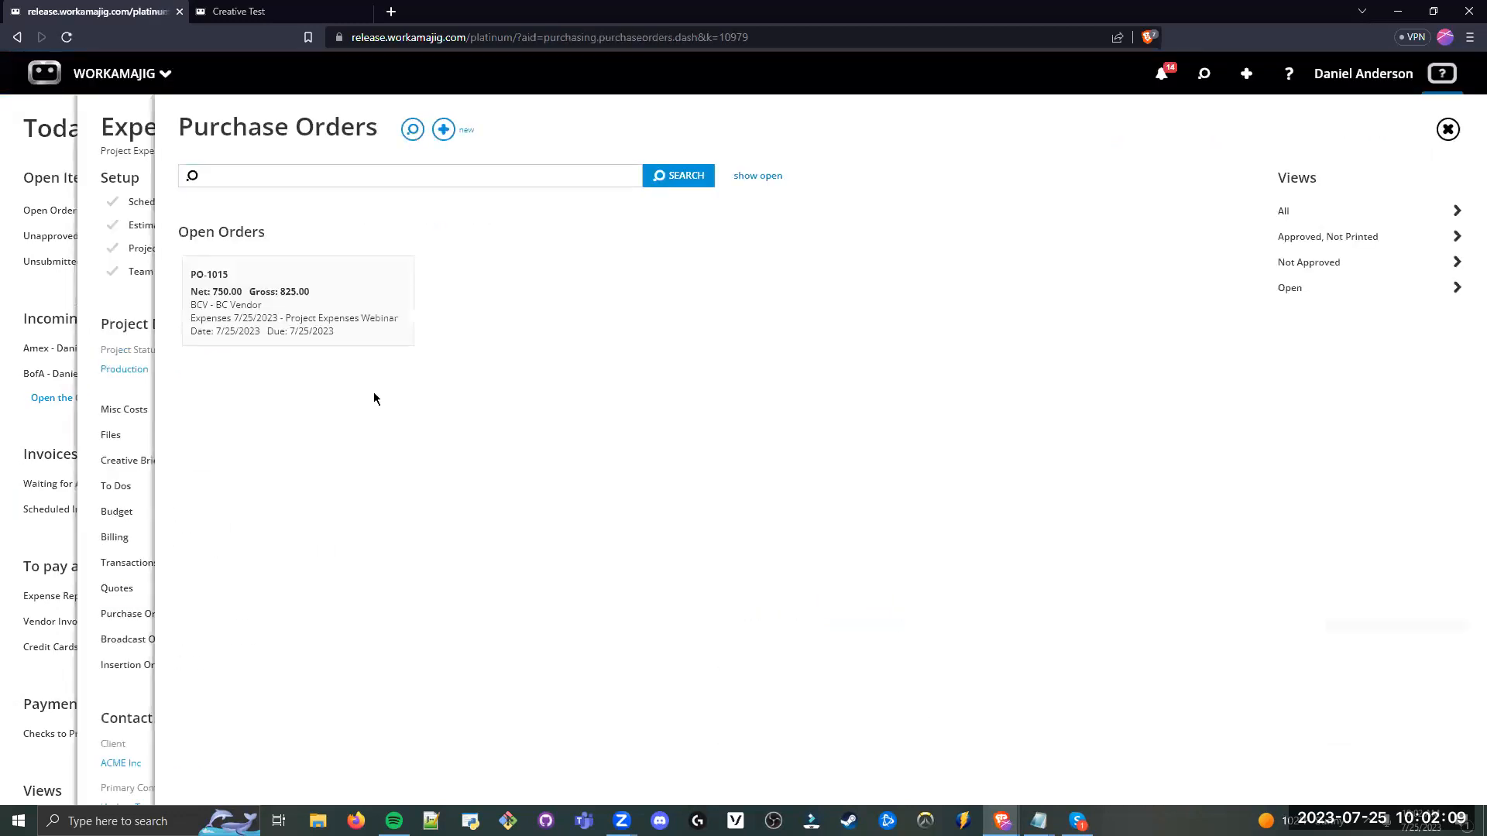
Step: Examine the project's open orders and the new purchase order form's manual and estimated expense options, and cancel the form
left_click_drag(285, 231, 173, 229)
left_click(590, 391)
left_click_drag(263, 233, 175, 233)
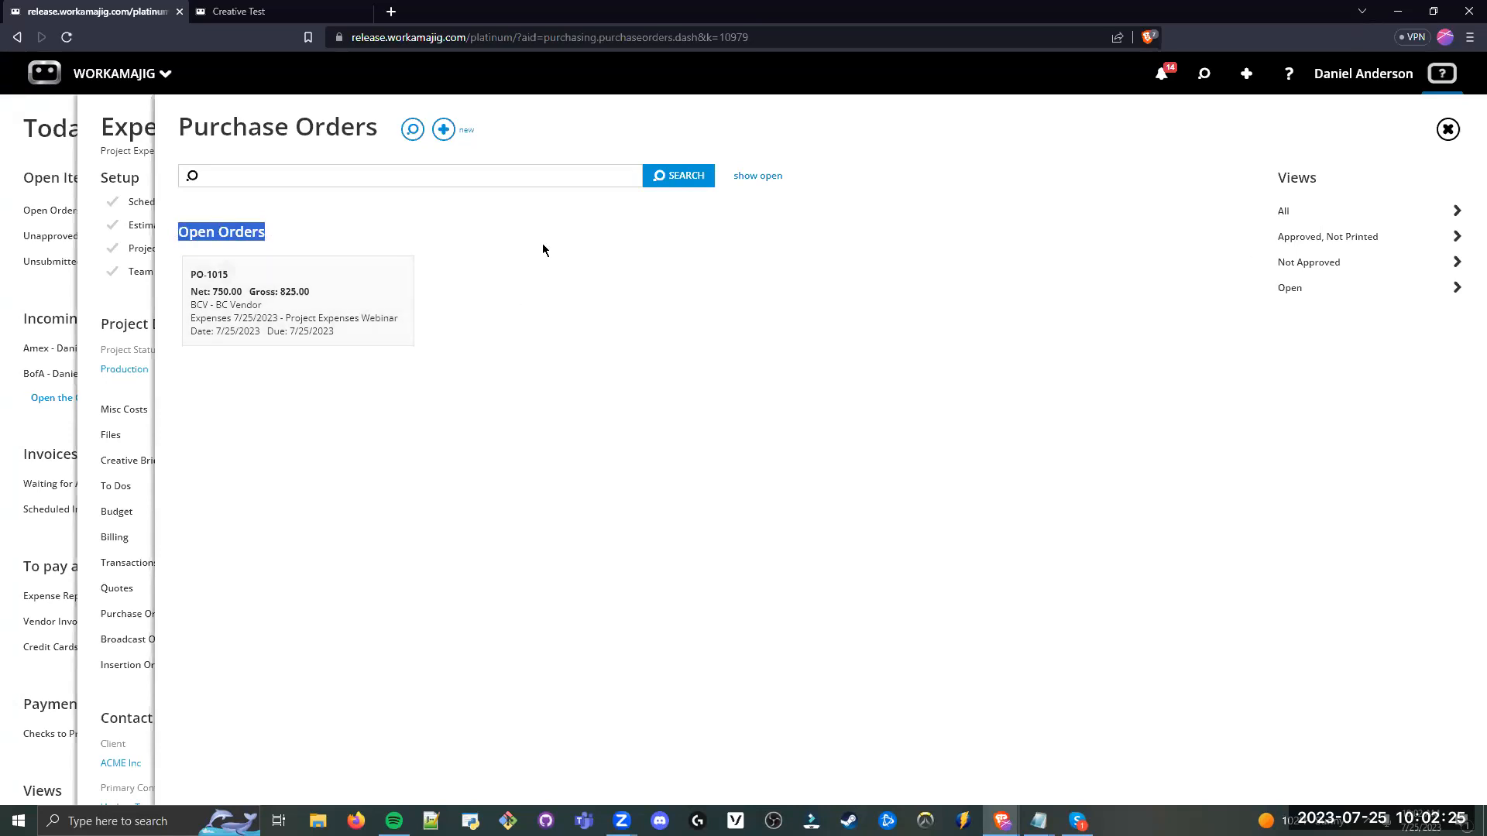
left_click(444, 130)
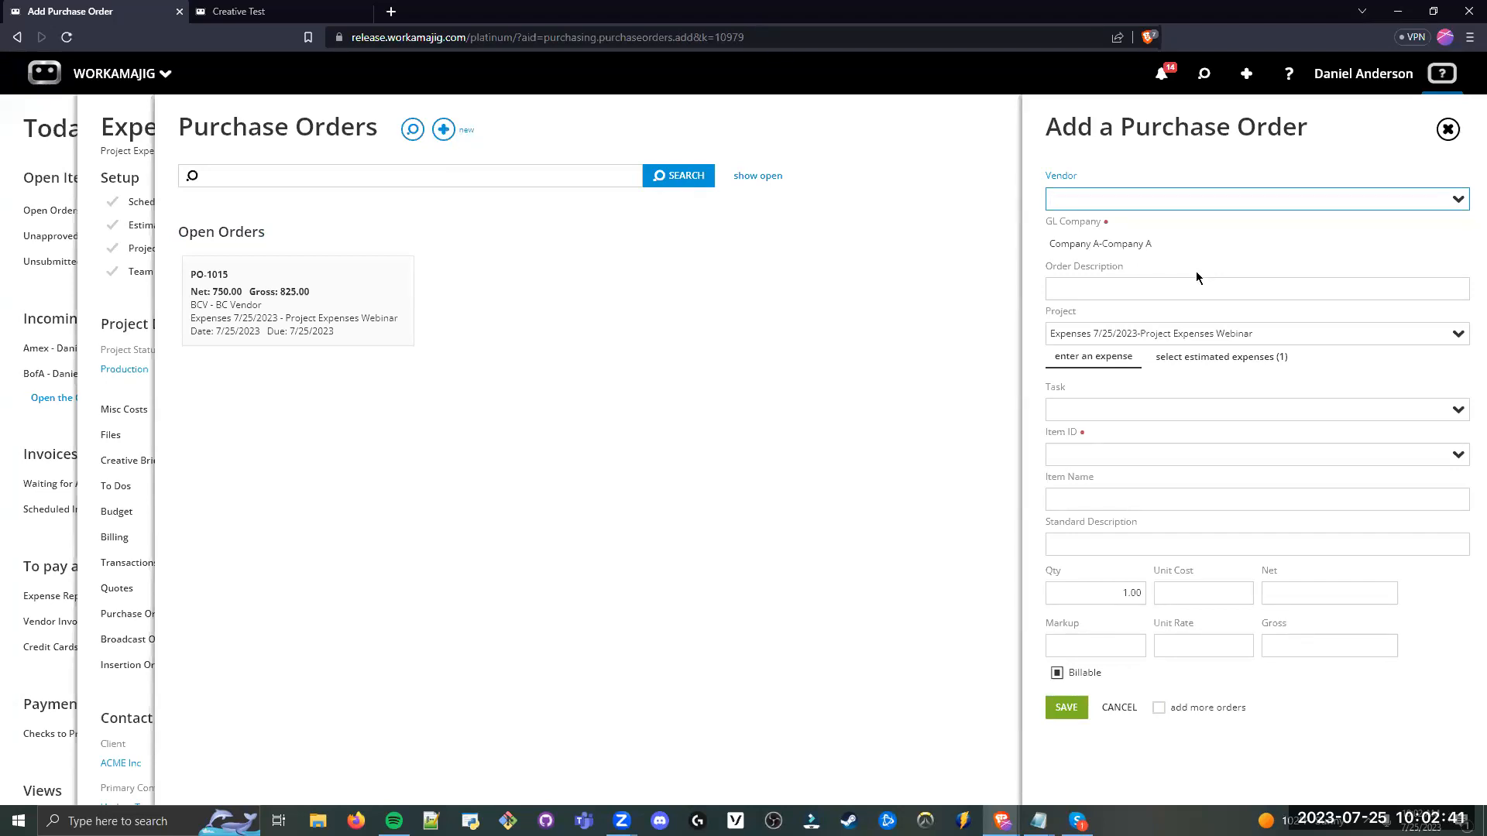
left_click(1171, 235)
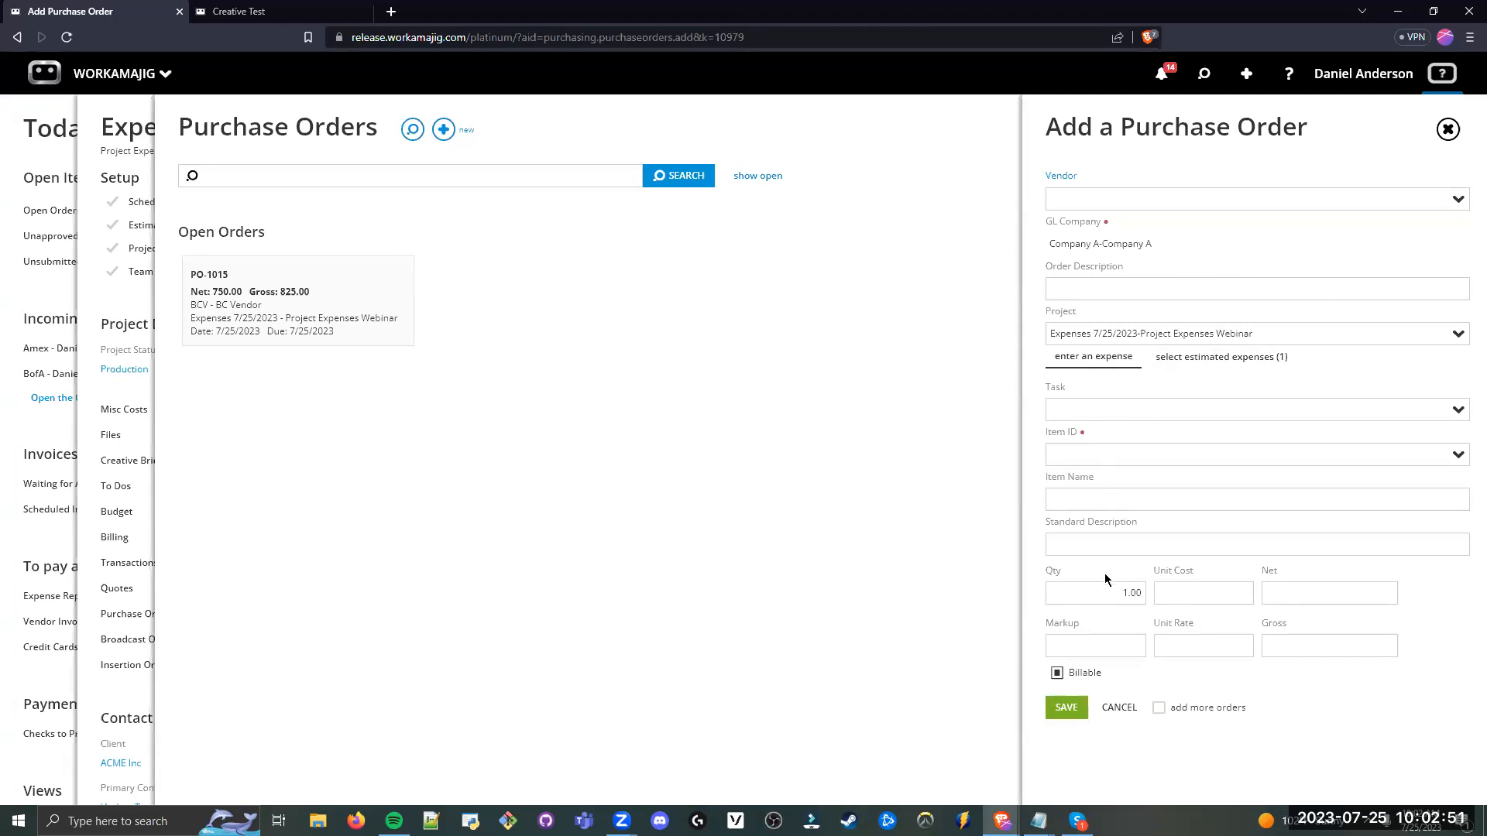
left_click(1196, 365)
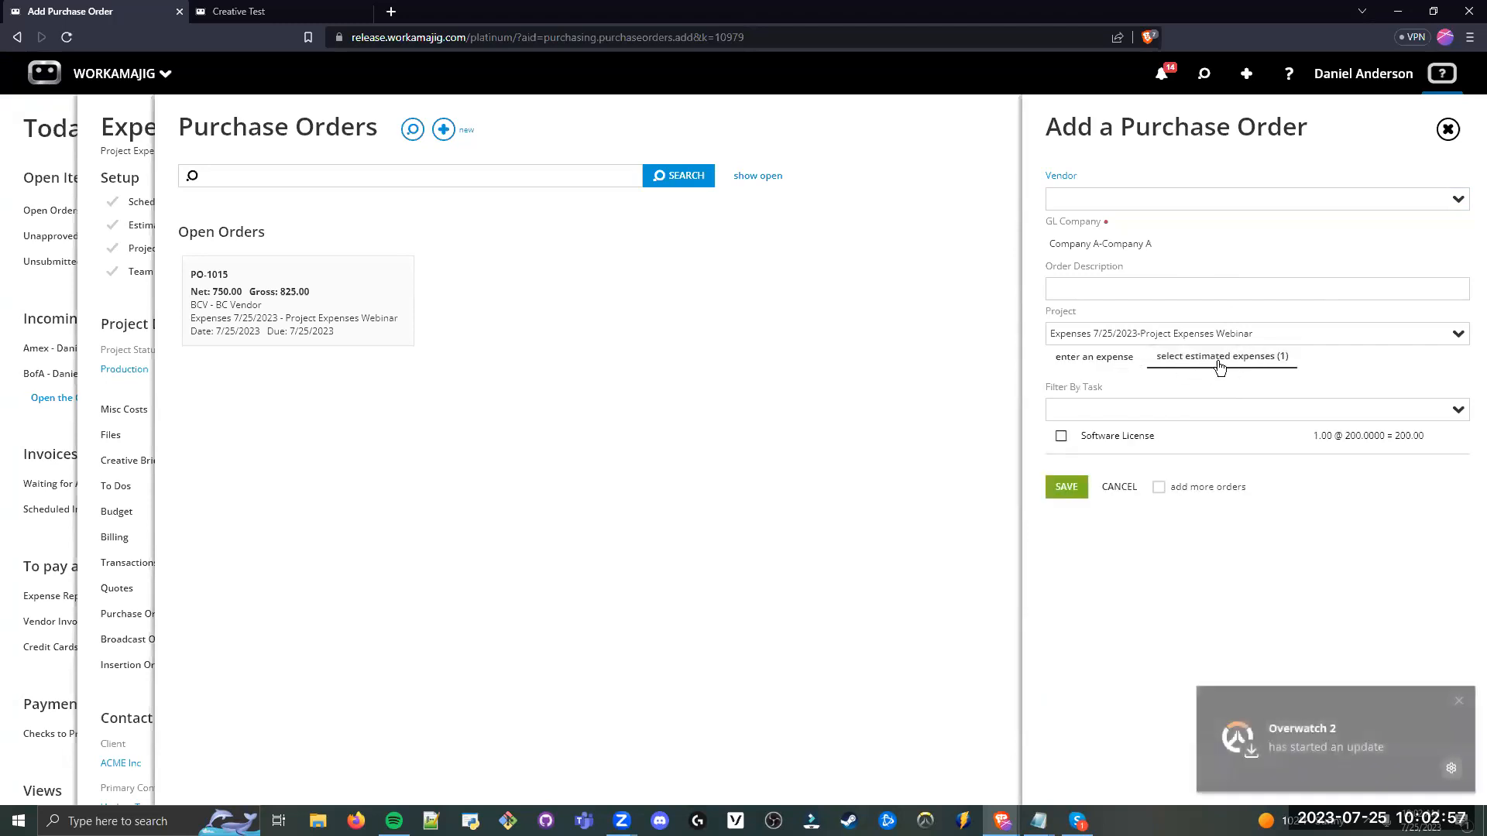
left_click(1458, 701)
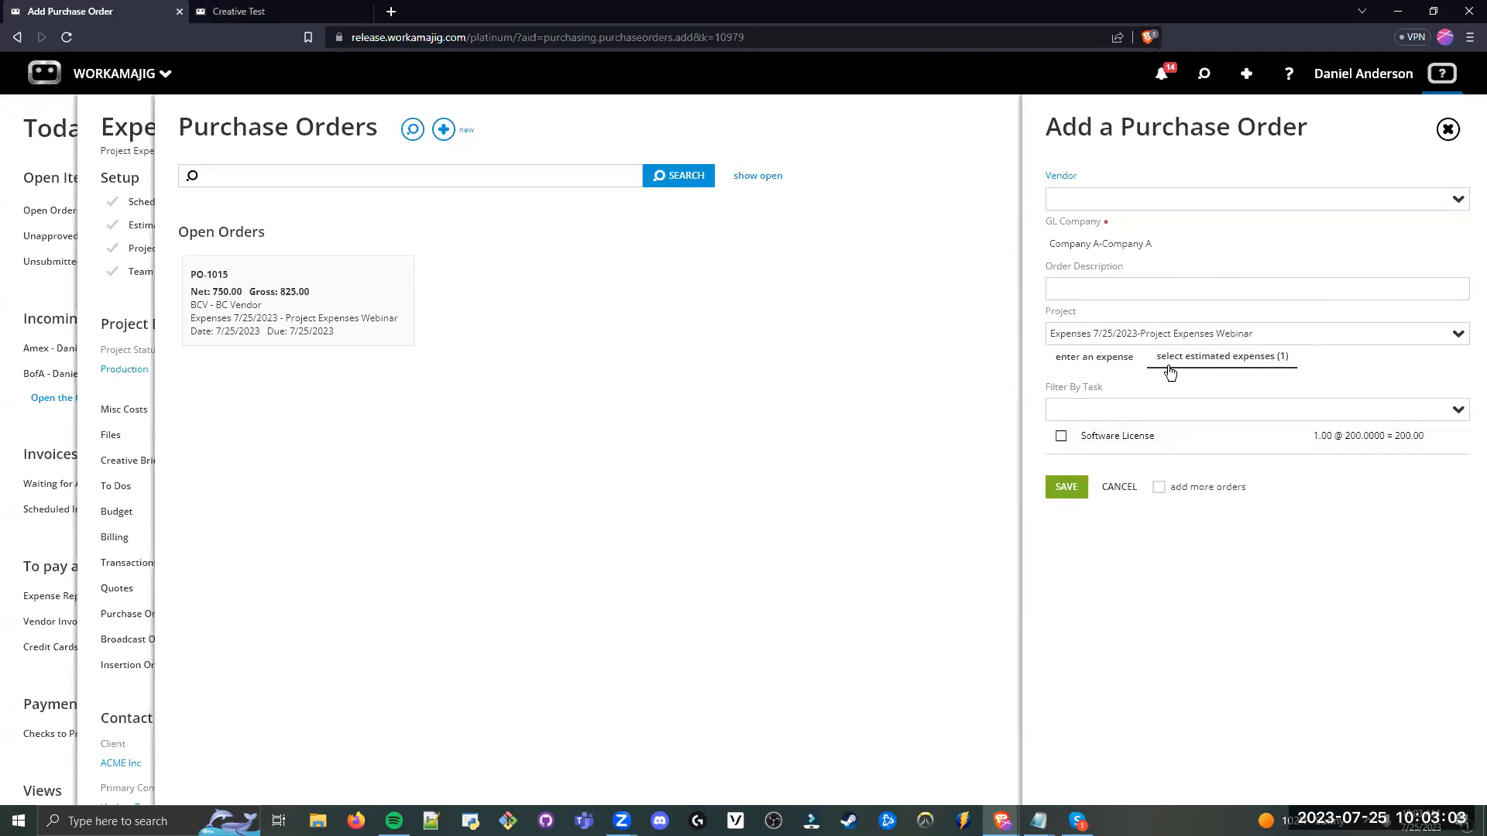
left_click(1061, 436)
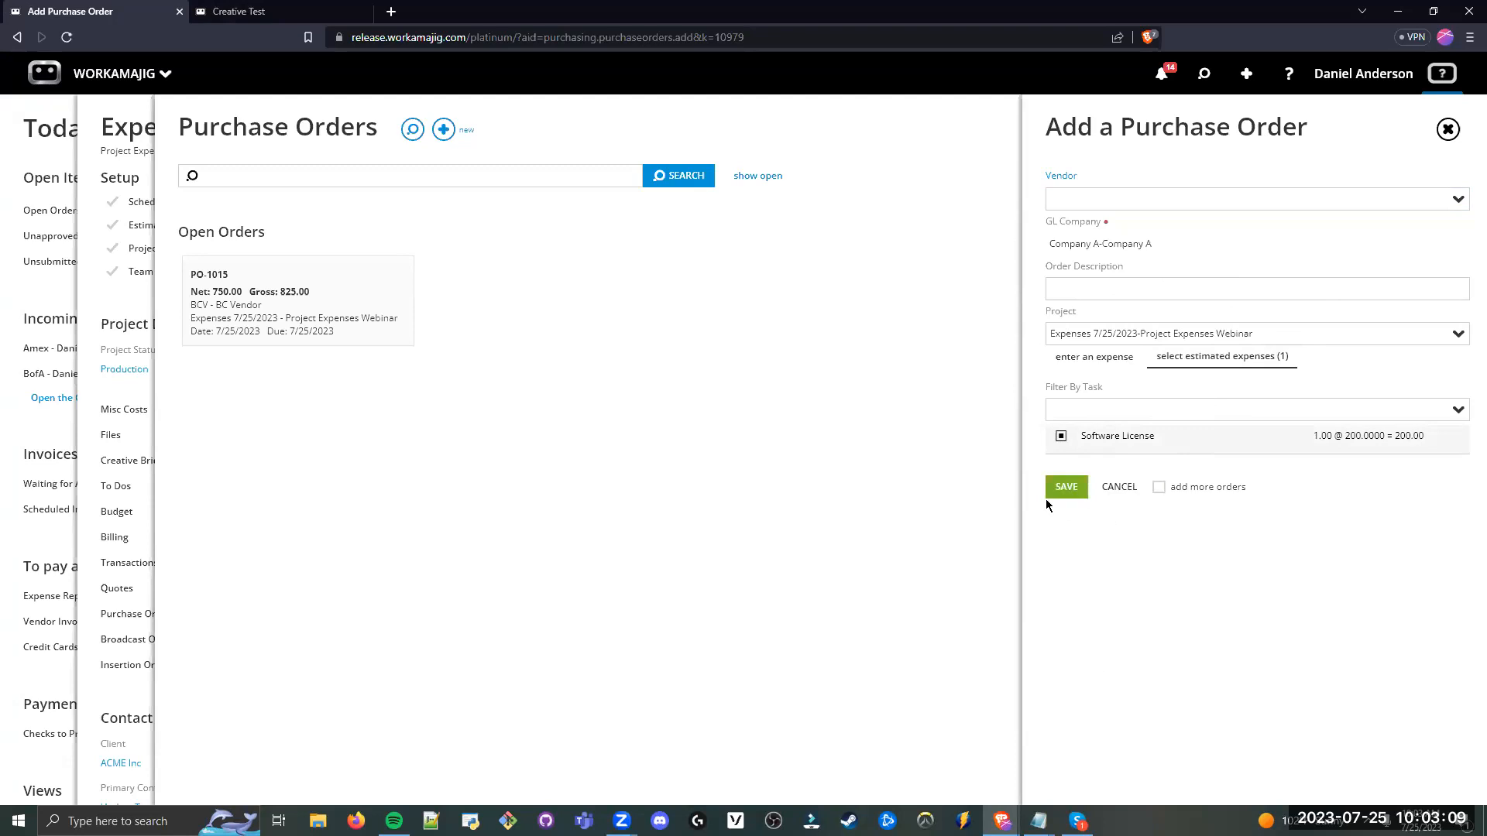
left_click(1094, 357)
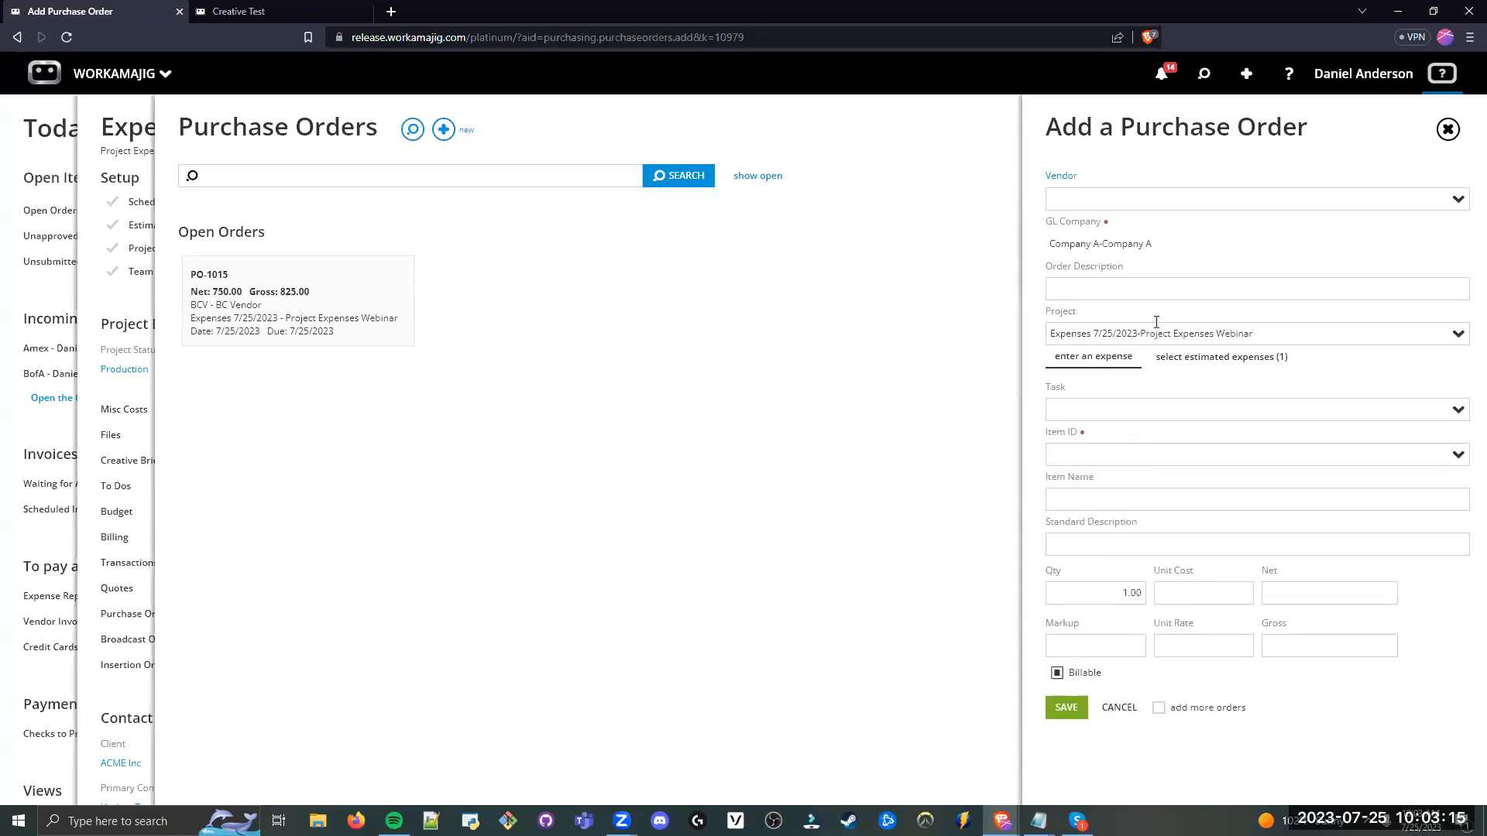
left_click(1119, 708)
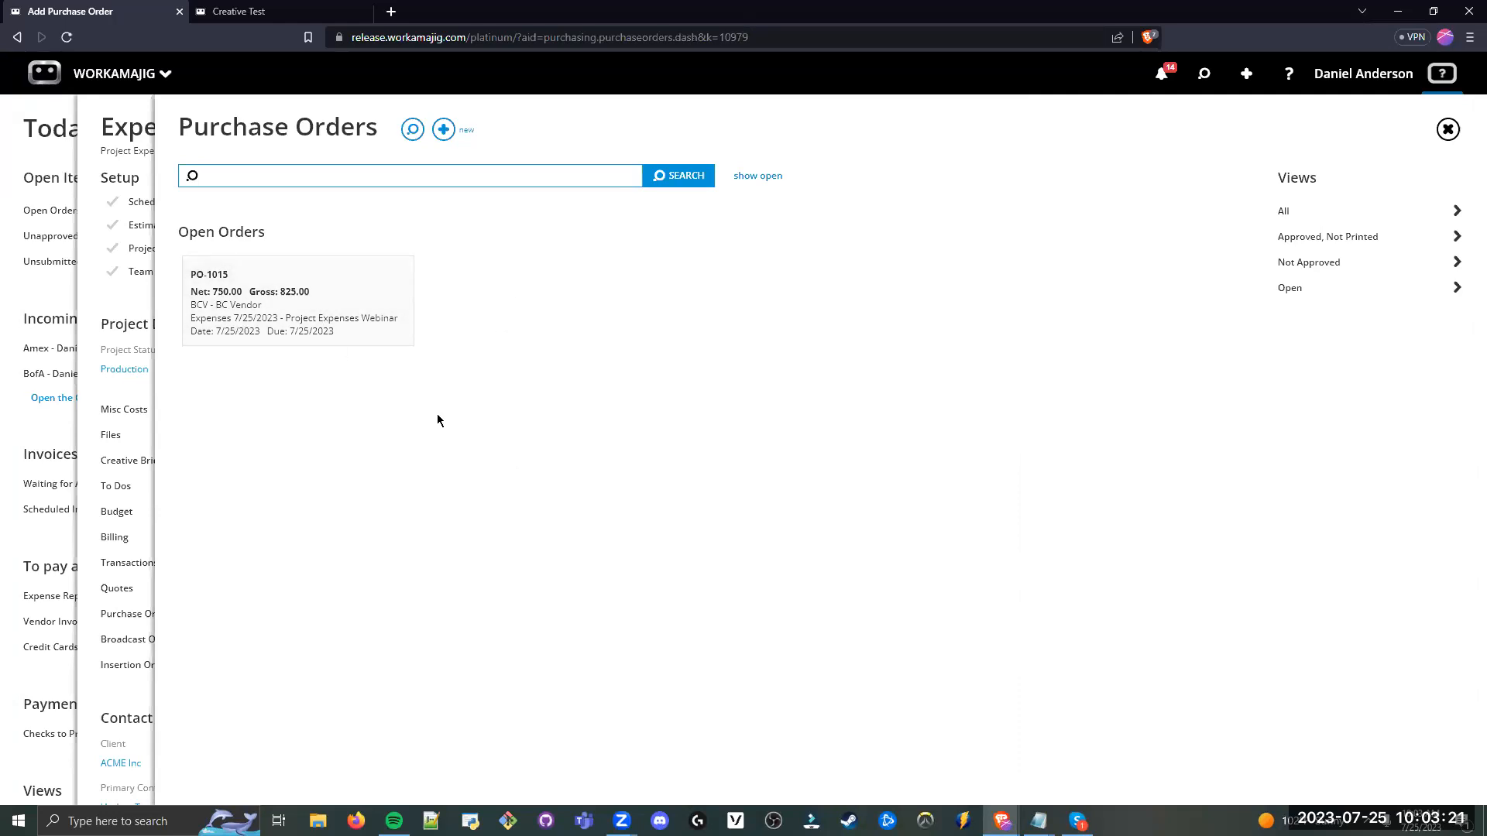
Step: Return to the Today - Purchasing page and start a new vendor invoice
left_click(107, 304)
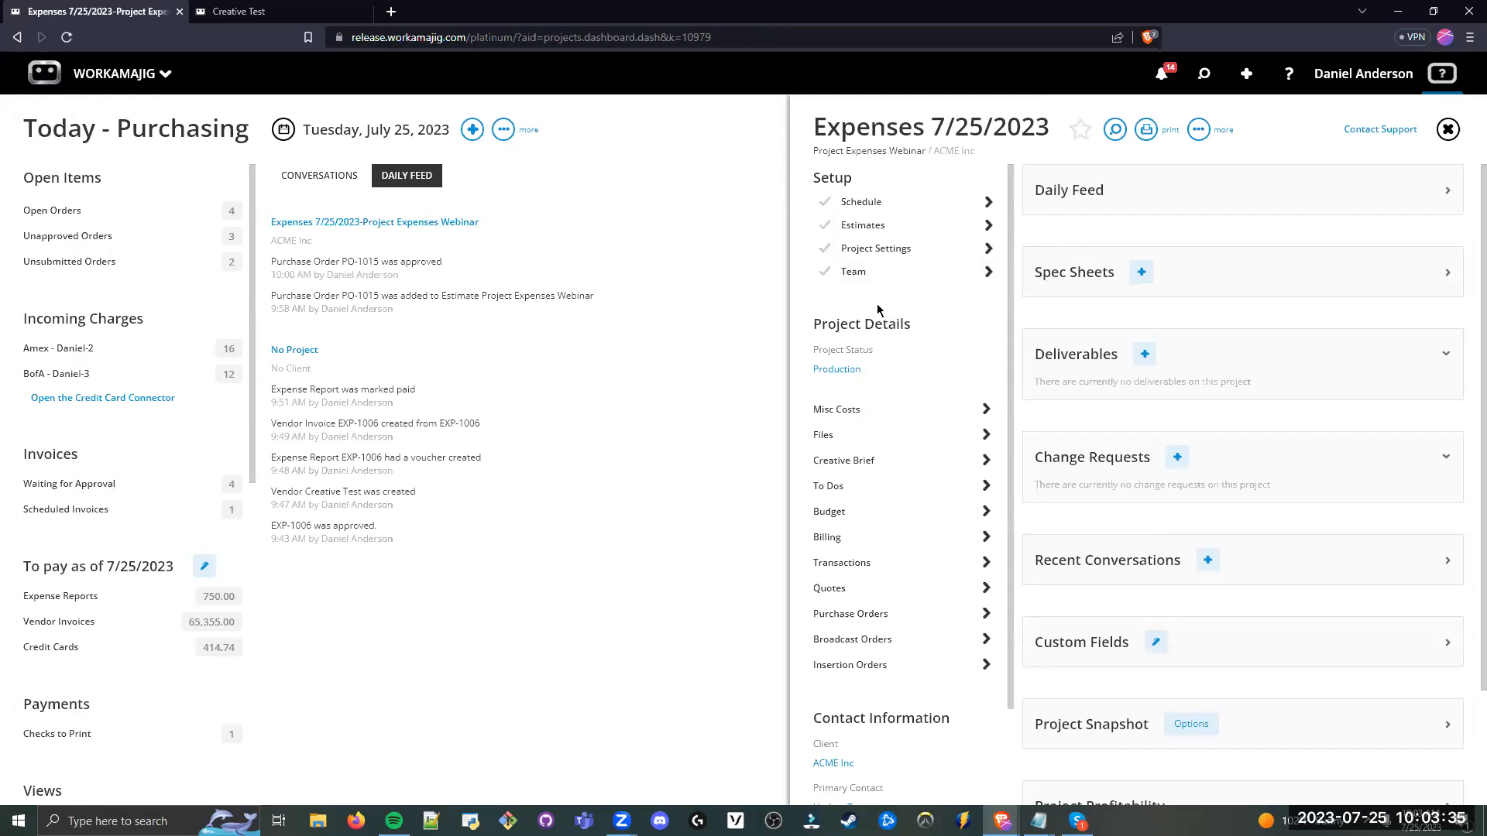
left_click(676, 245)
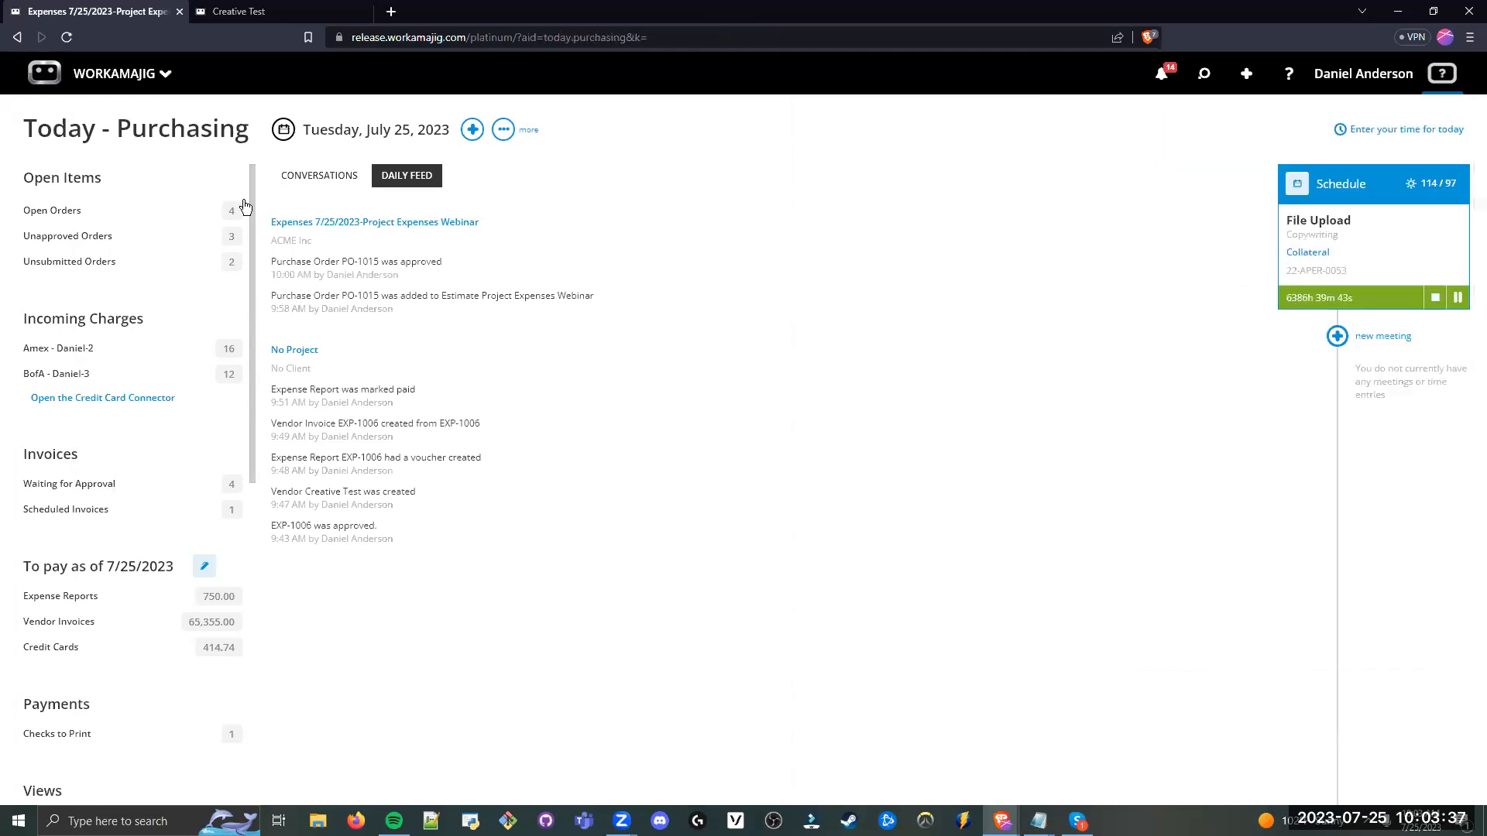
left_click_drag(21, 129, 250, 132)
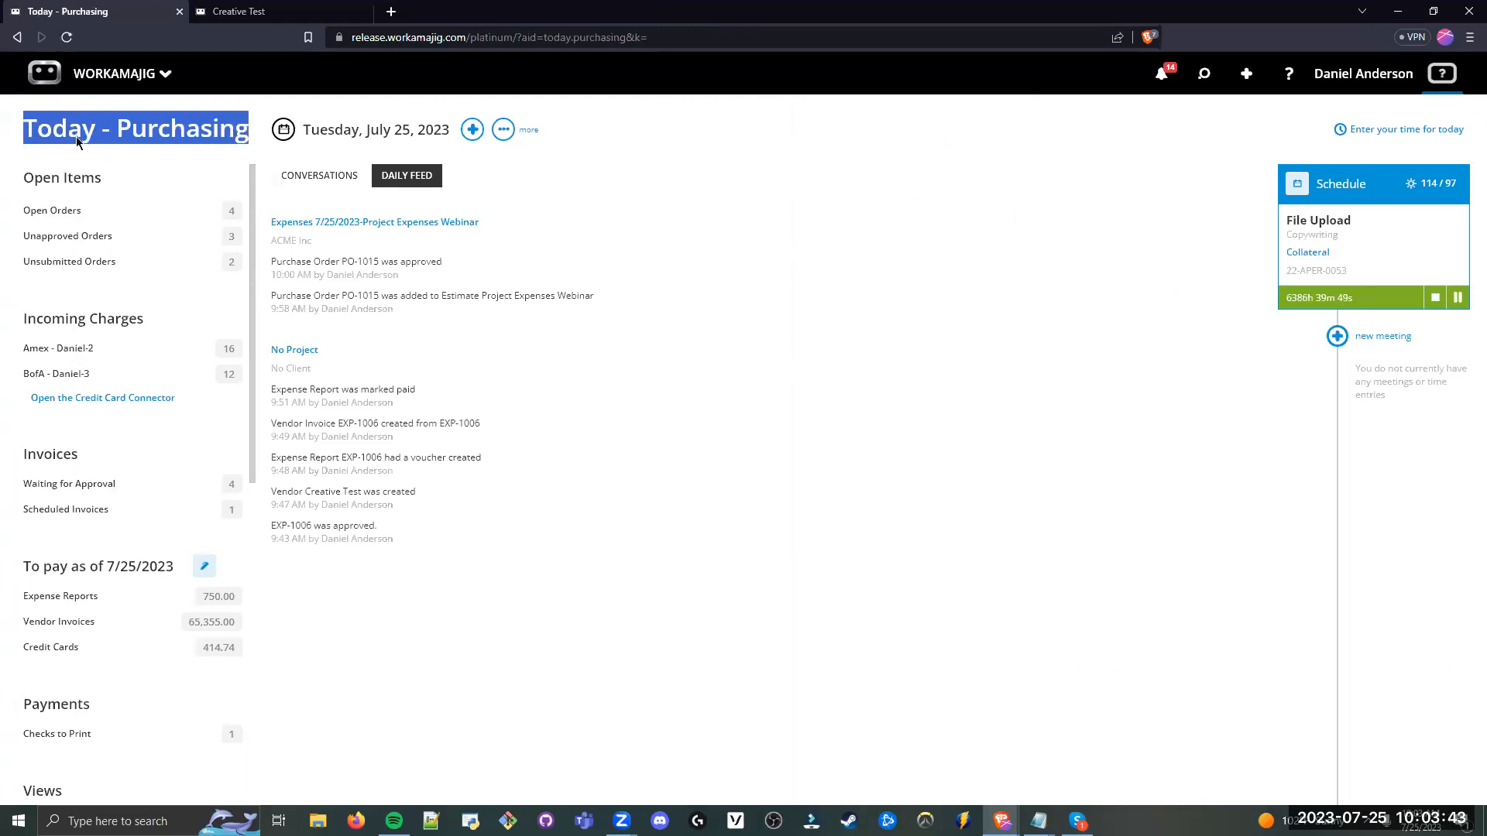
left_click(473, 130)
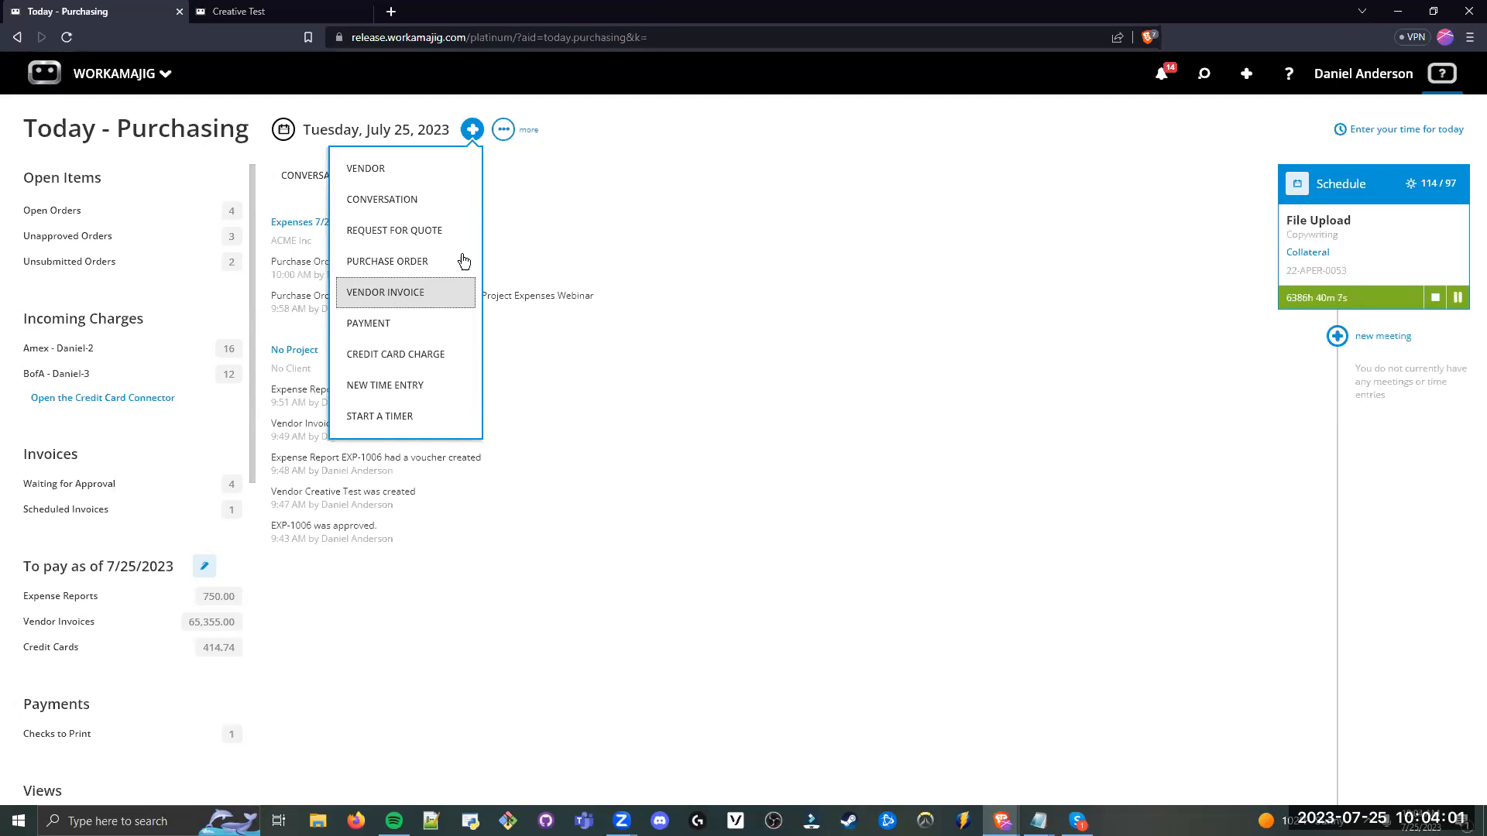
left_click(402, 299)
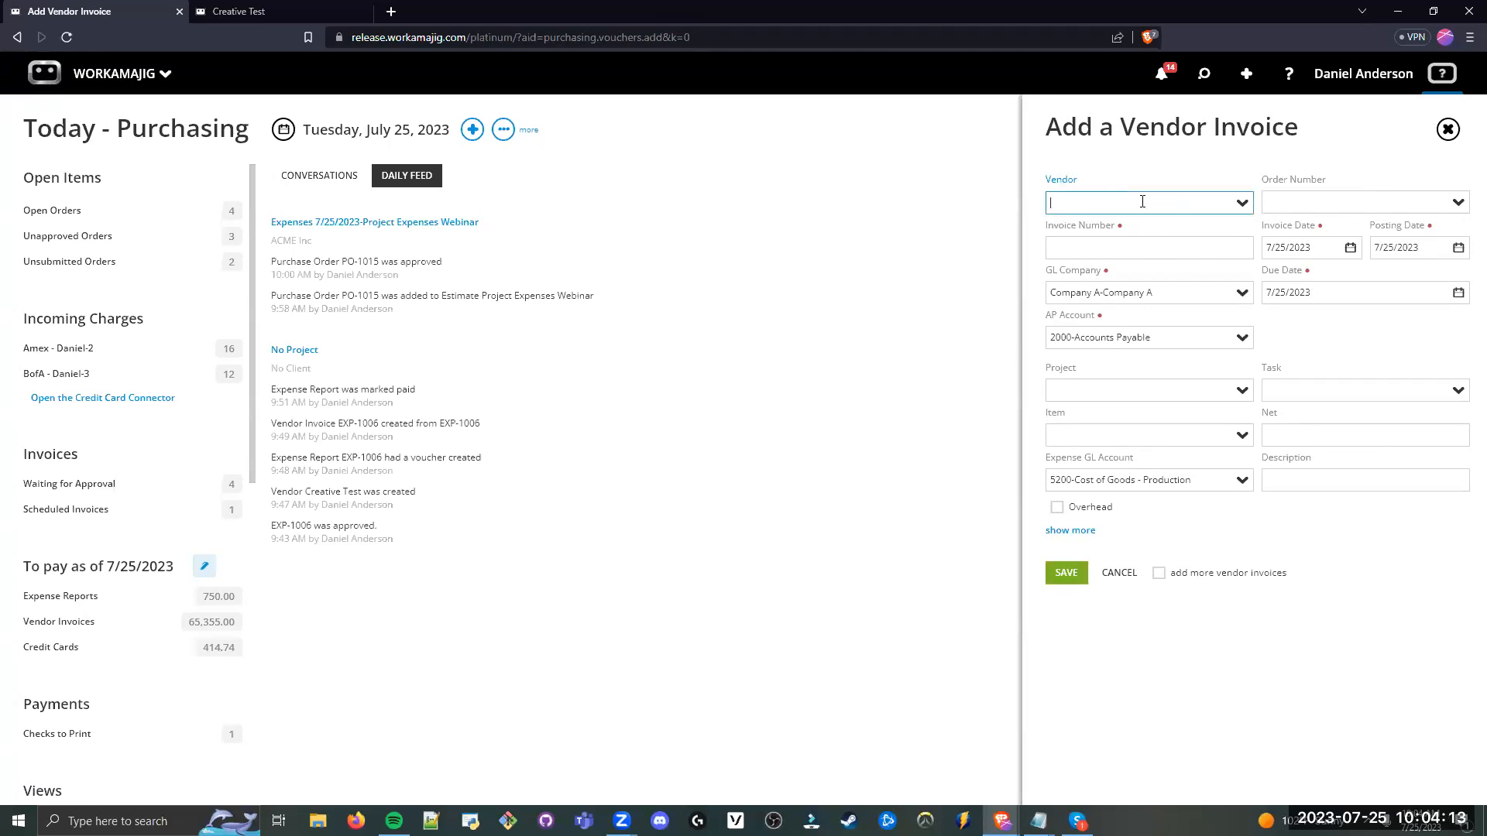
Step: Try linking the vendor invoice to BCV-BC Vendor's open purchase order, and clear the order number
left_click(1242, 206)
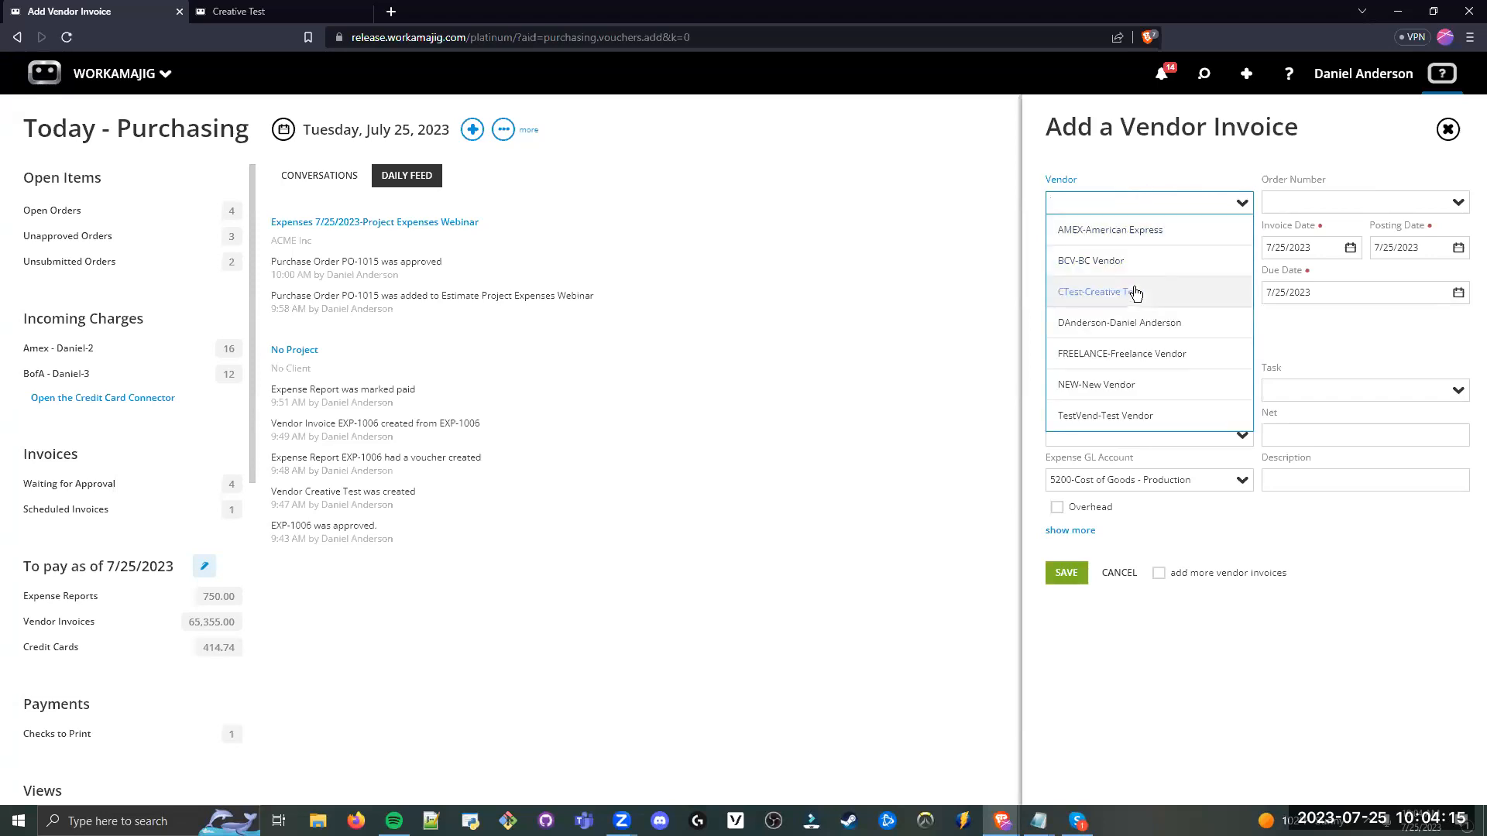
left_click(1133, 263)
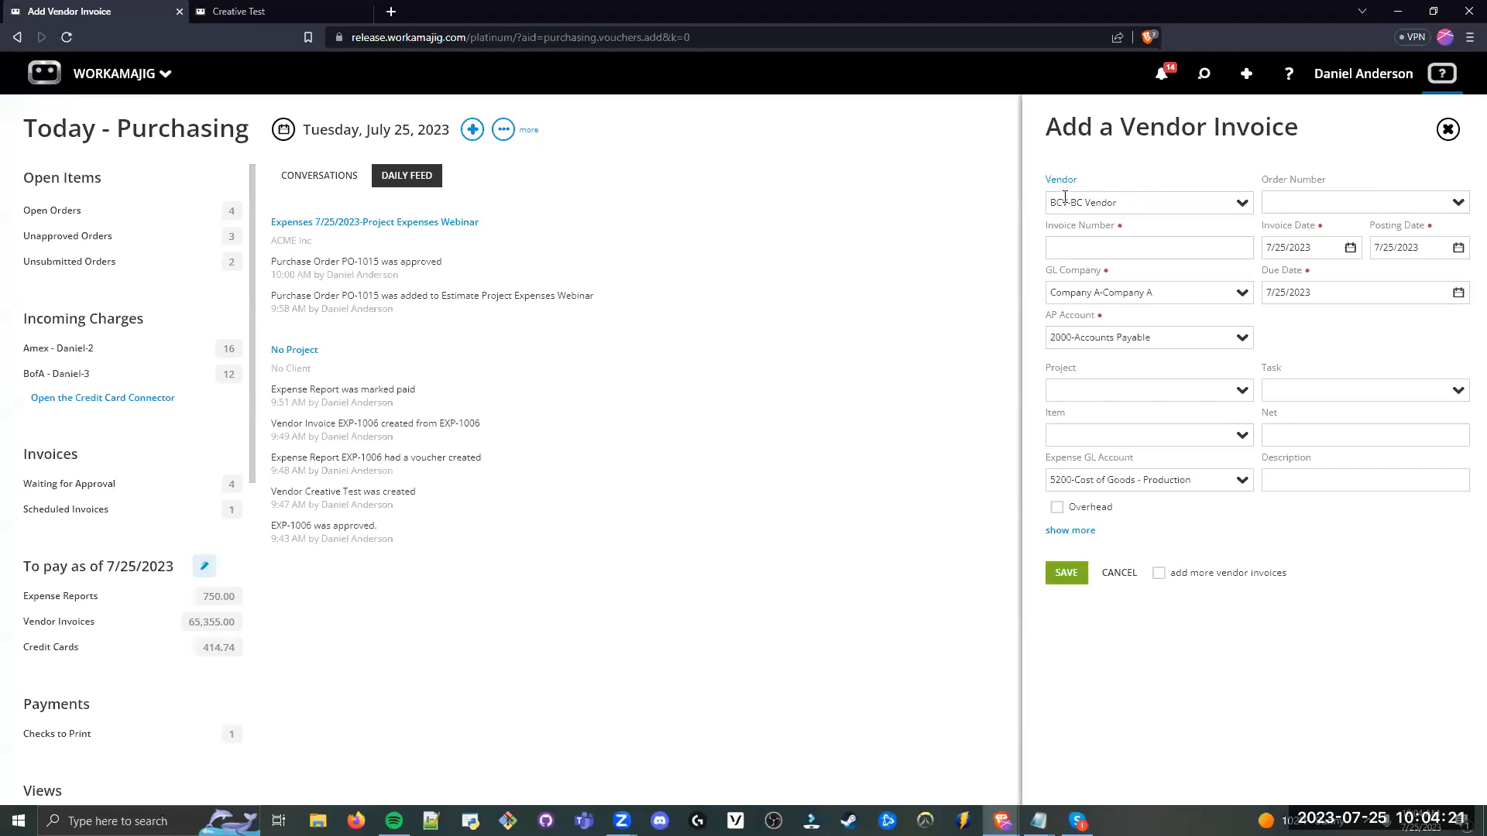
left_click(1455, 206)
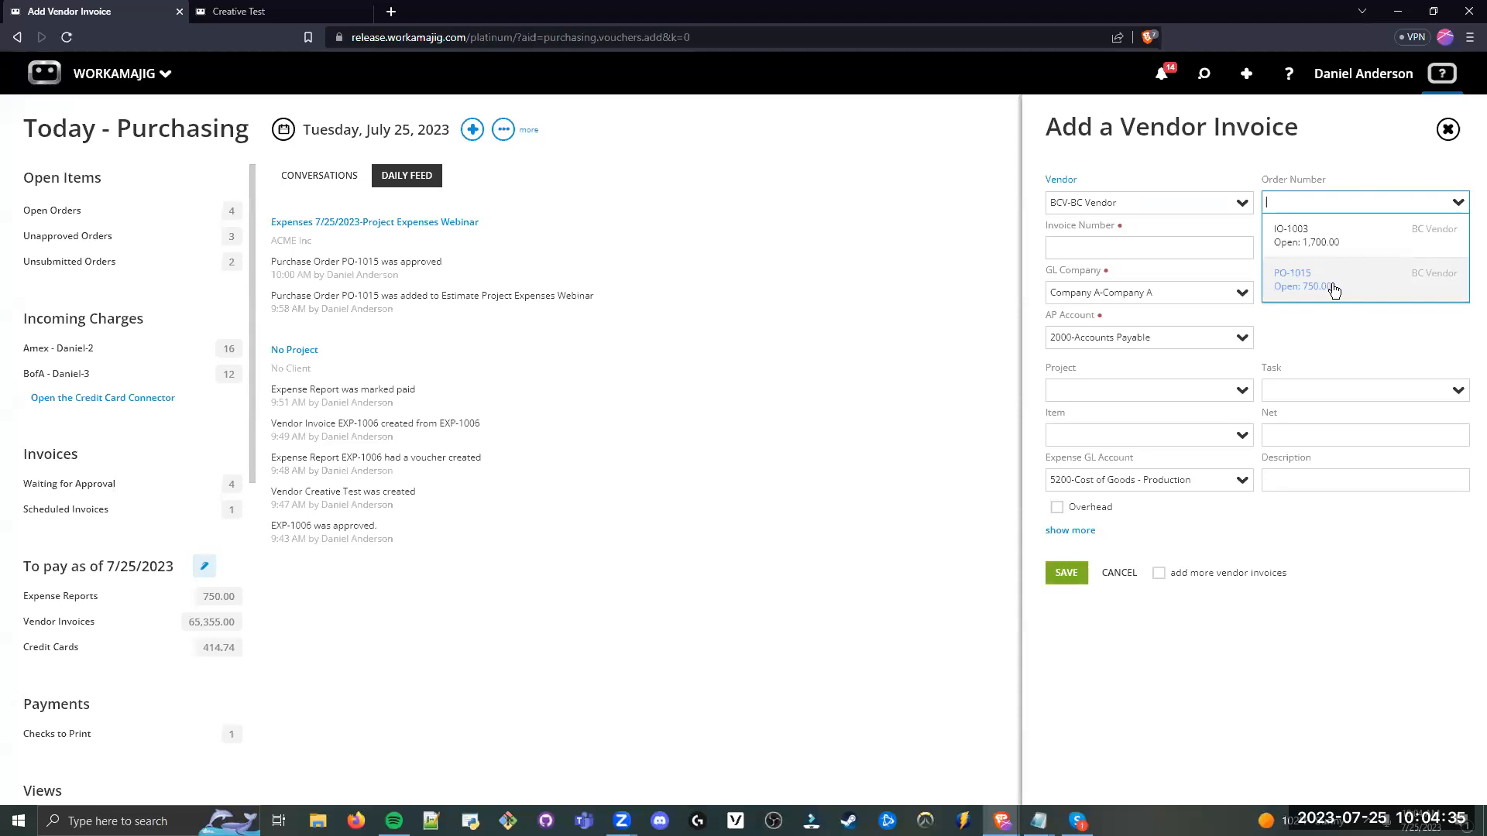
left_click(1309, 280)
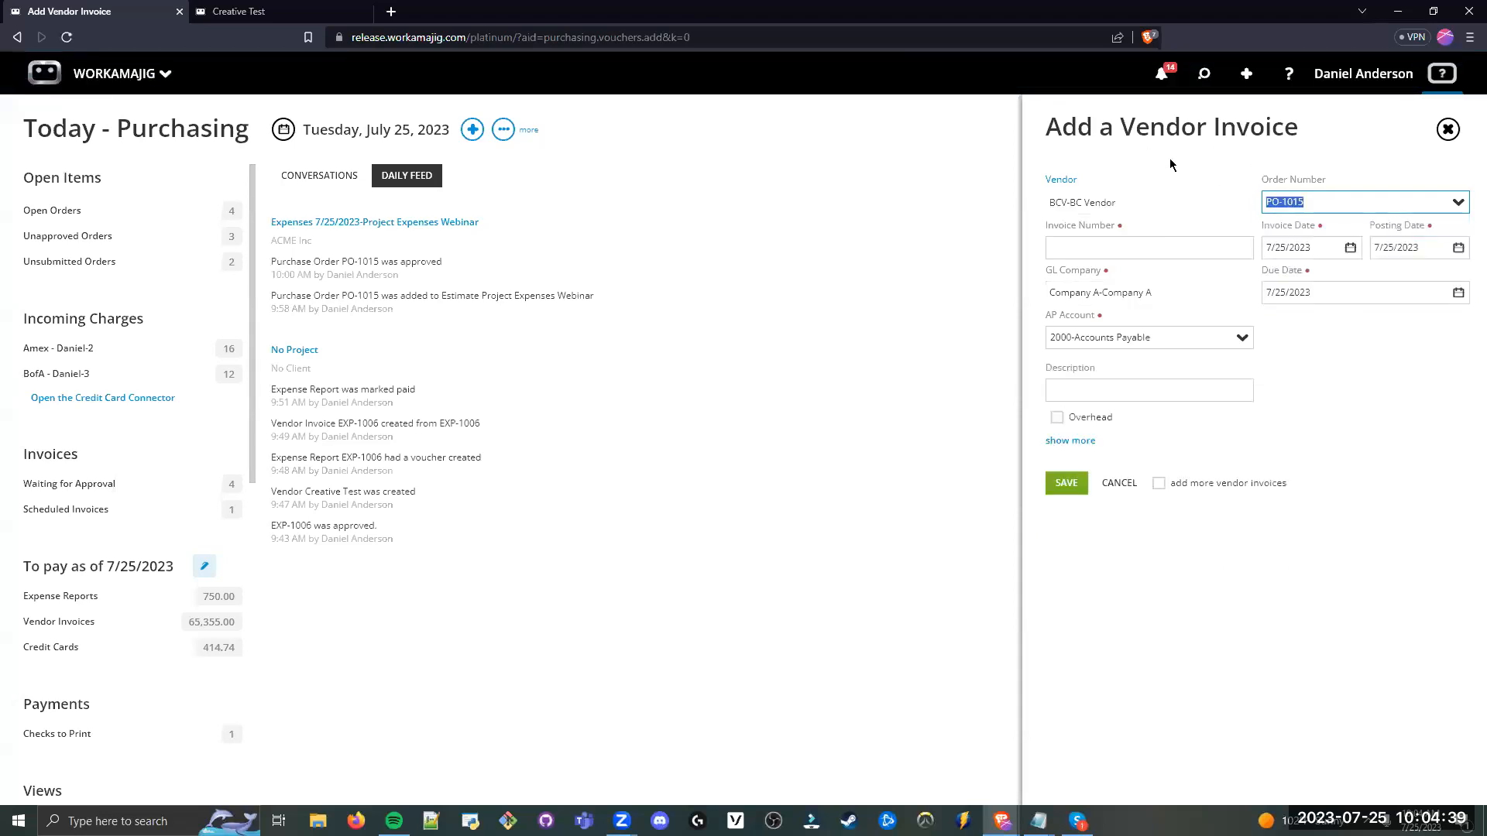
left_click(1243, 110)
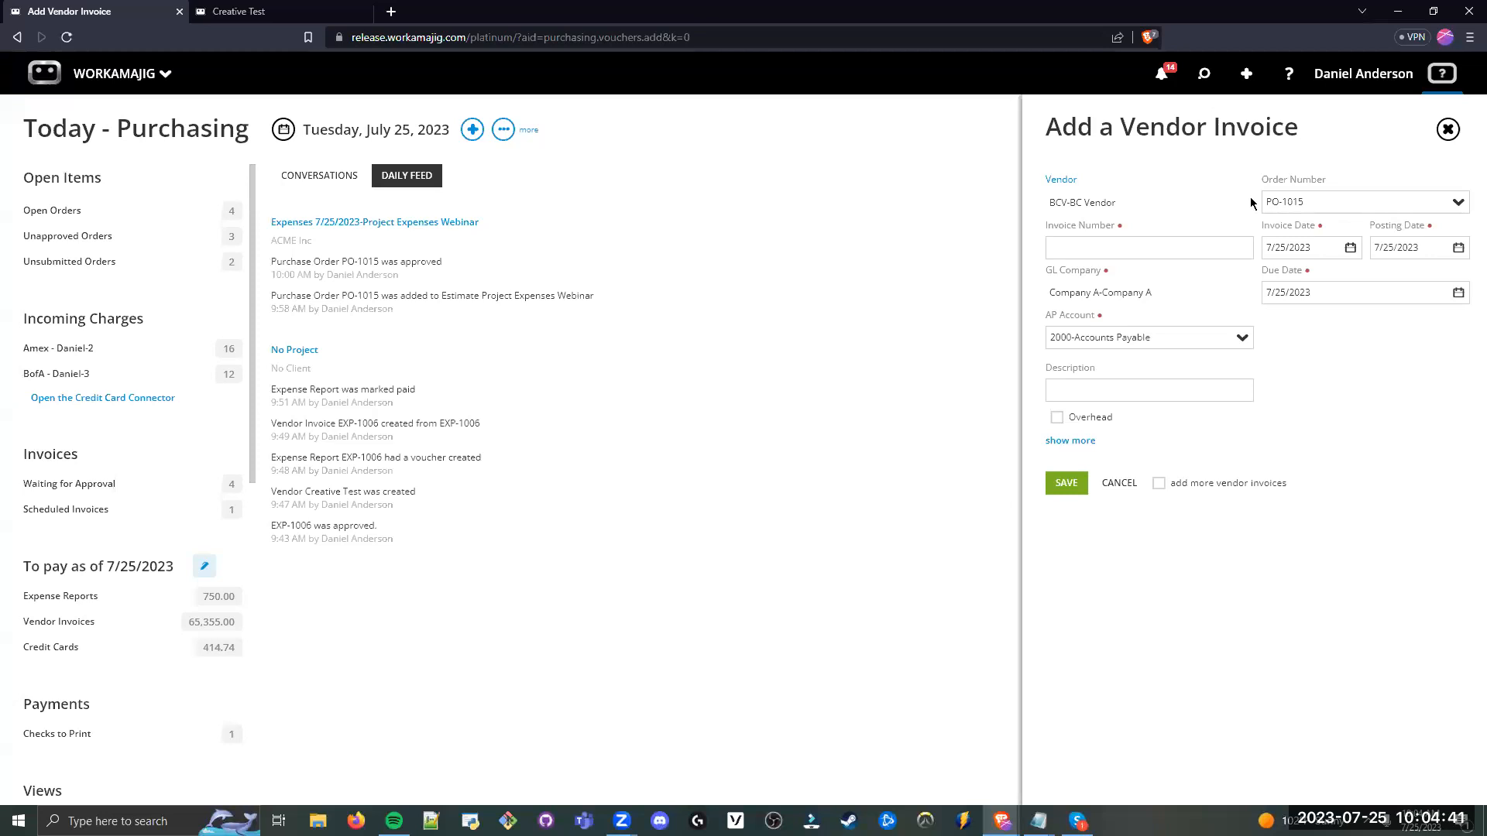
key("BackSpace")
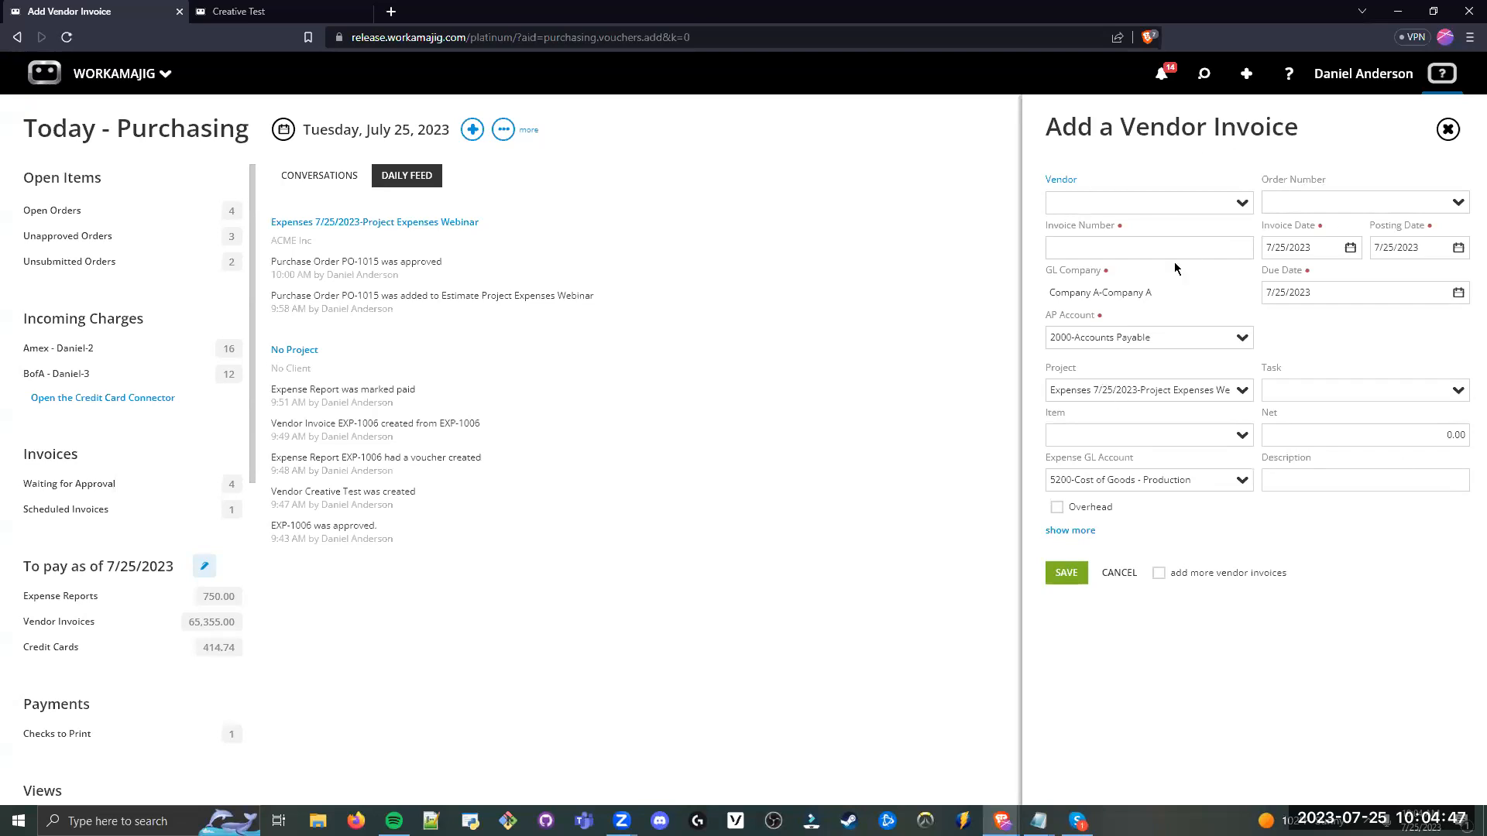
left_click_drag(1146, 390, 1025, 401)
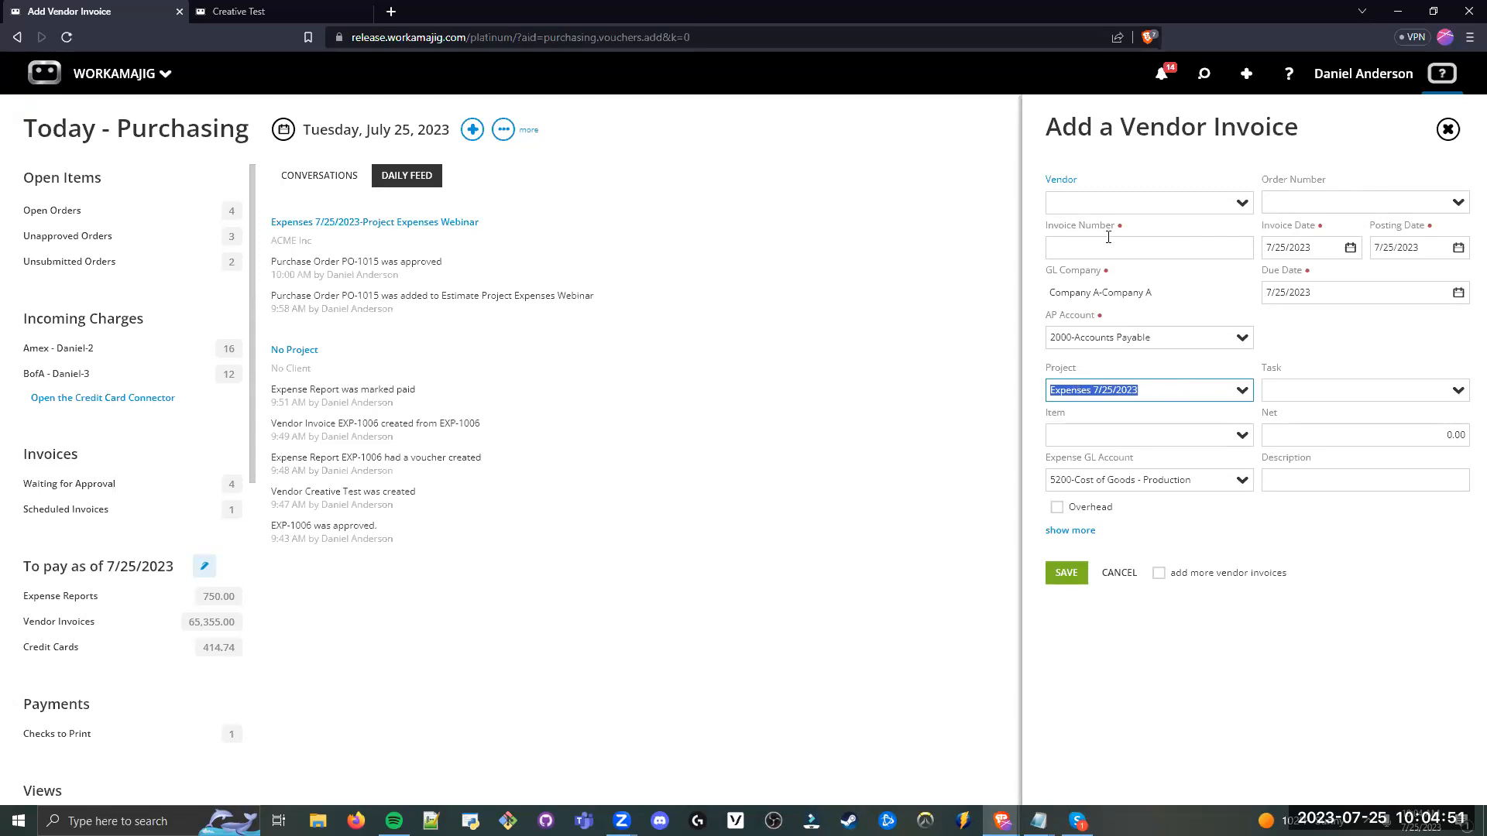
left_click(1306, 358)
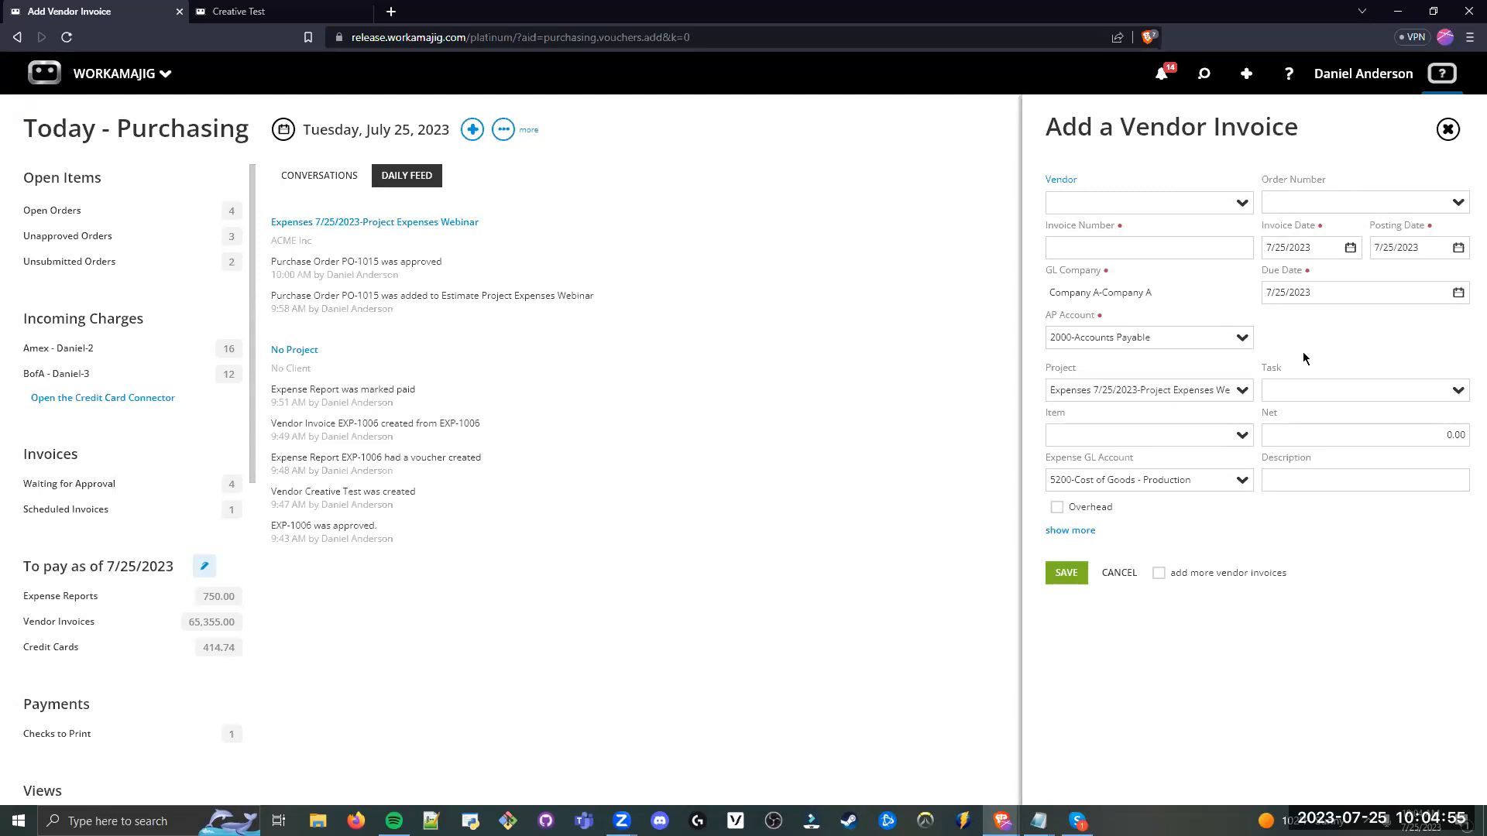
Step: Set the invoice's vendor to BCV-BC Vendor and link it to the vendor's open insertion order
left_click(1201, 204)
type("bc")
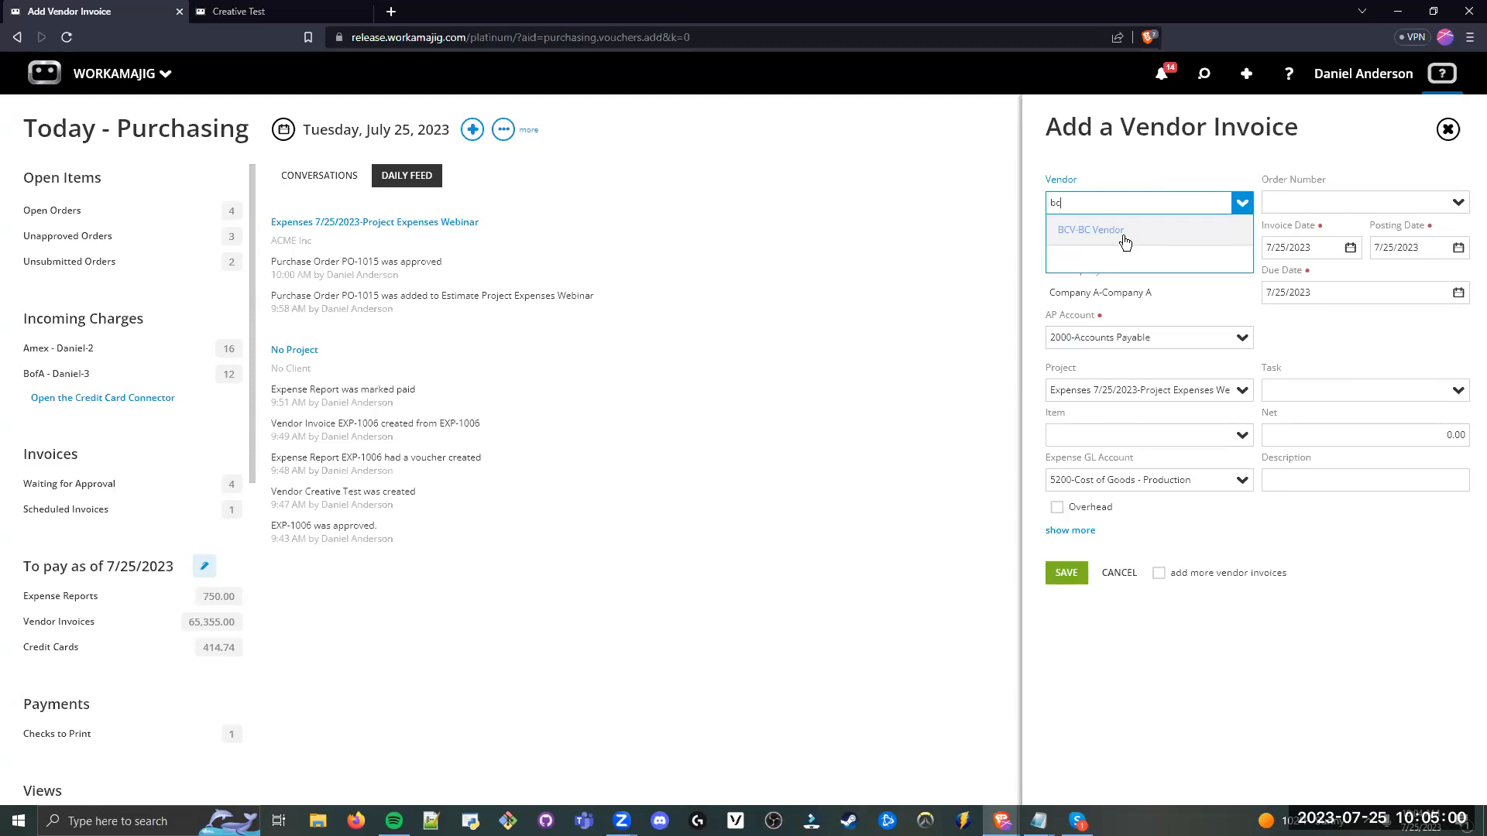
left_click(1121, 235)
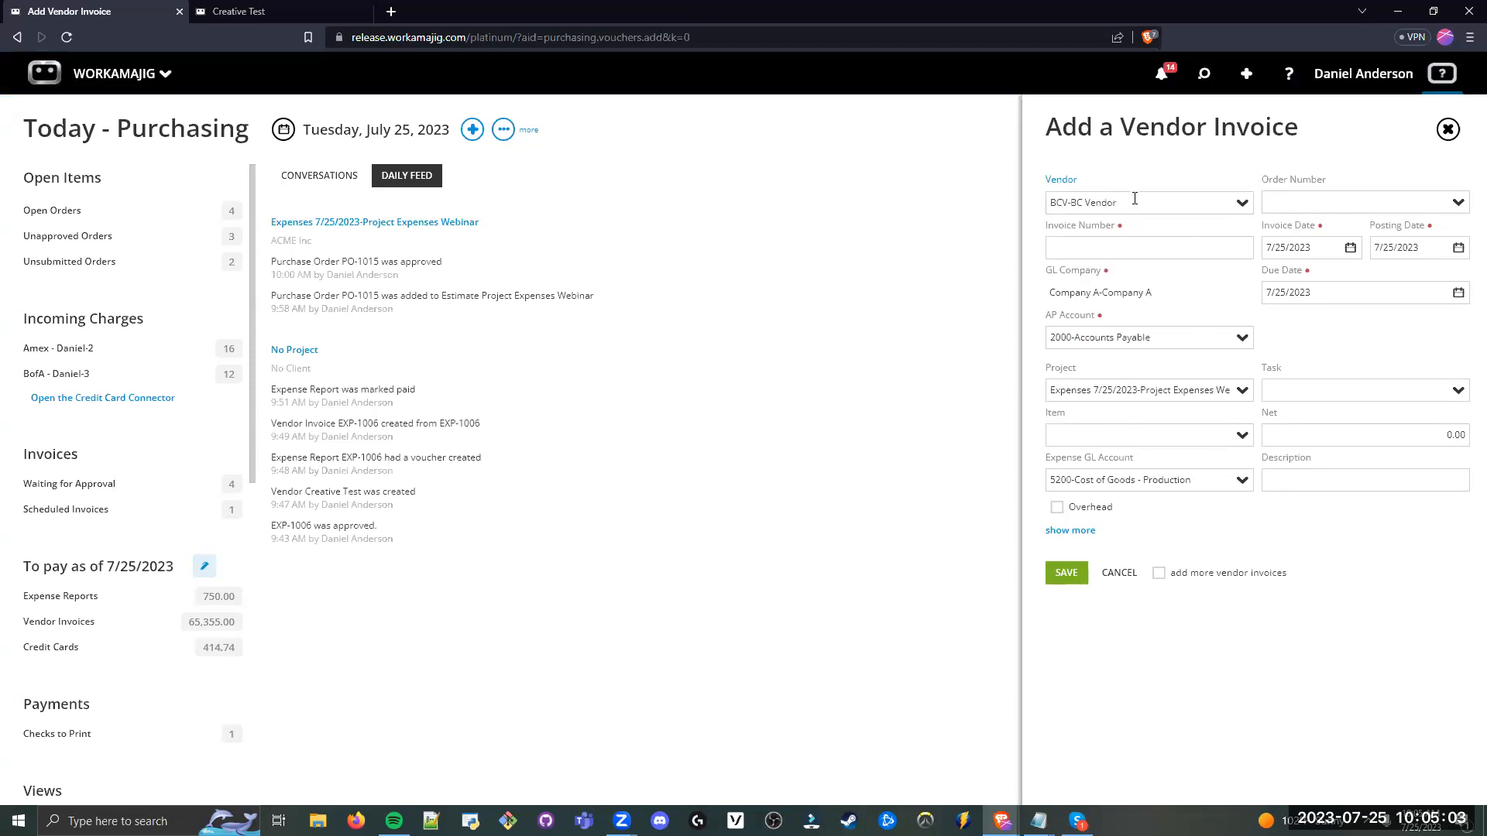
left_click(1431, 204)
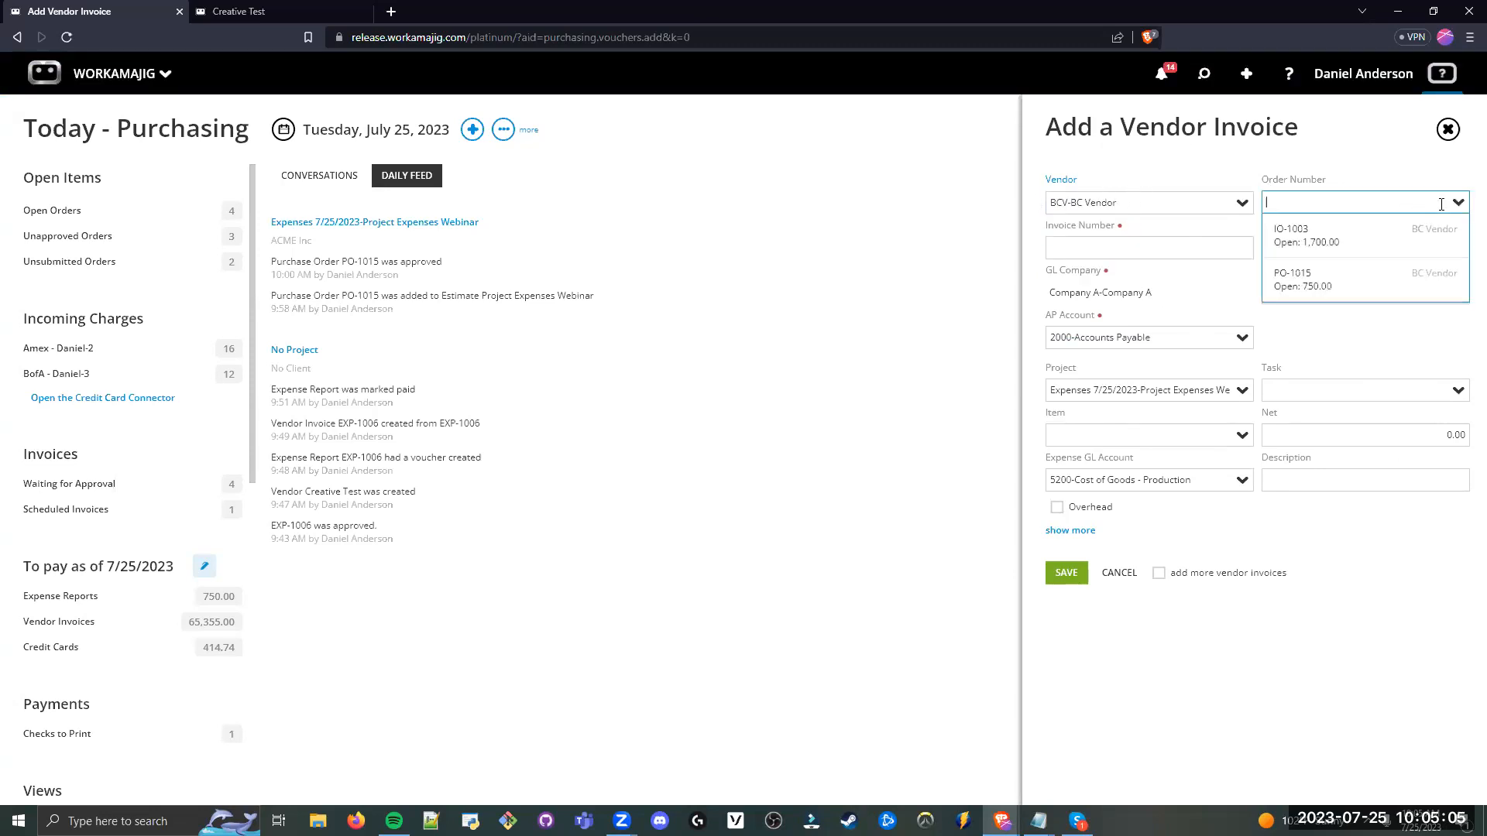
left_click(1326, 243)
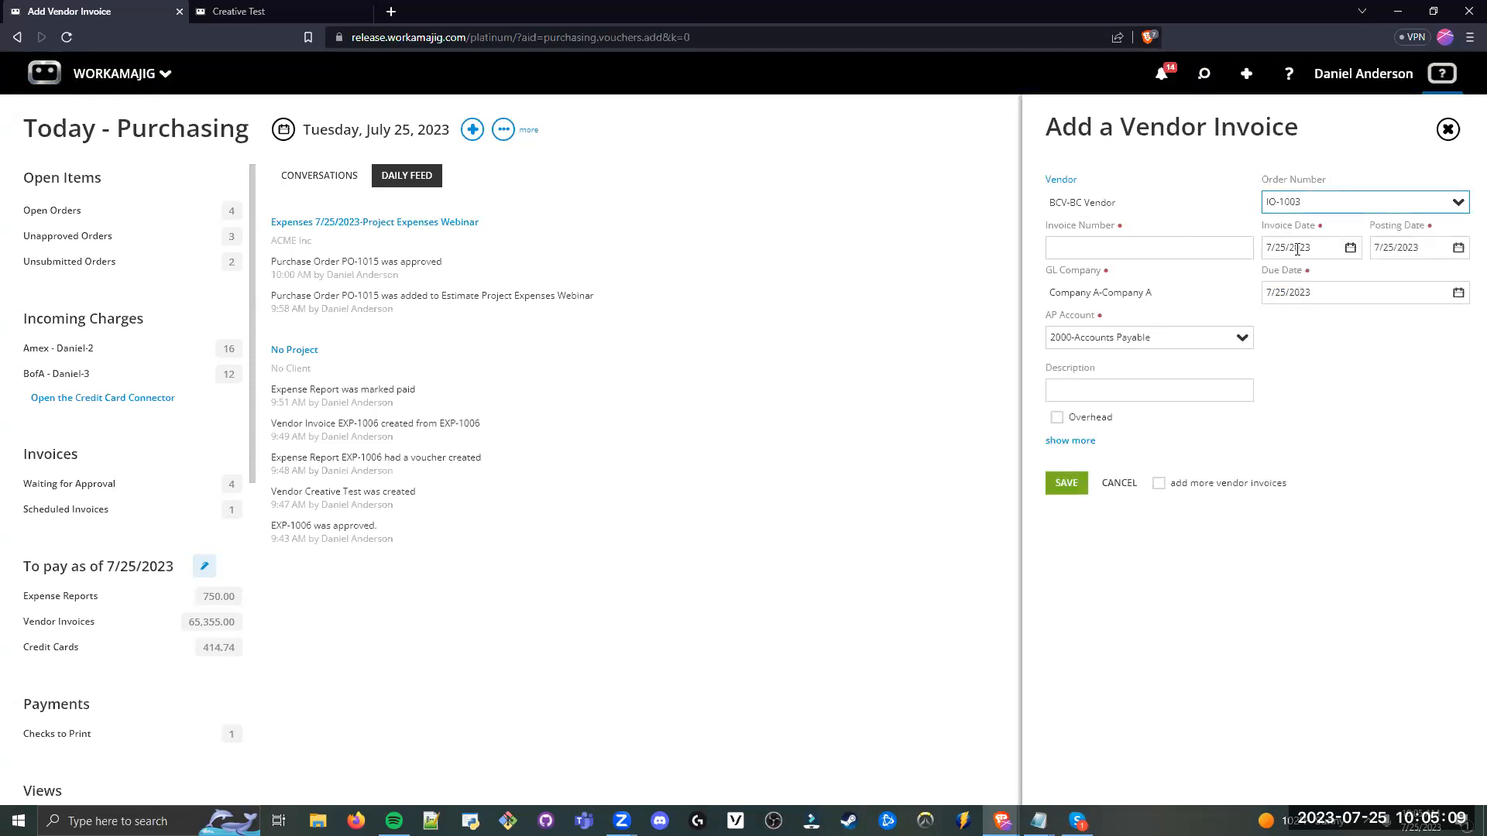
Step: Enter Test-7-25-23 as the invoice number and save the vendor invoice
left_click(1316, 292)
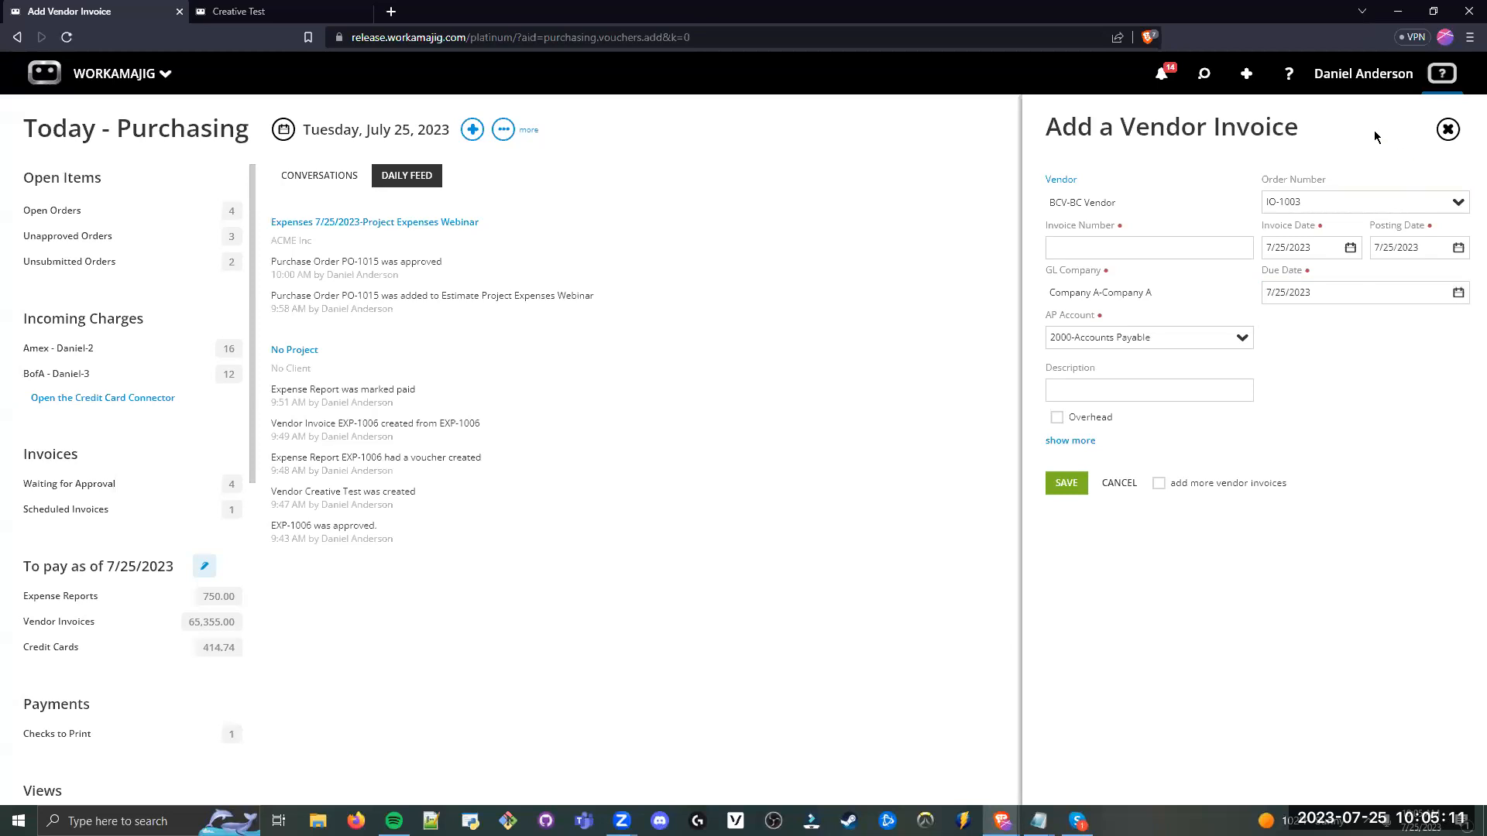
left_click(1134, 389)
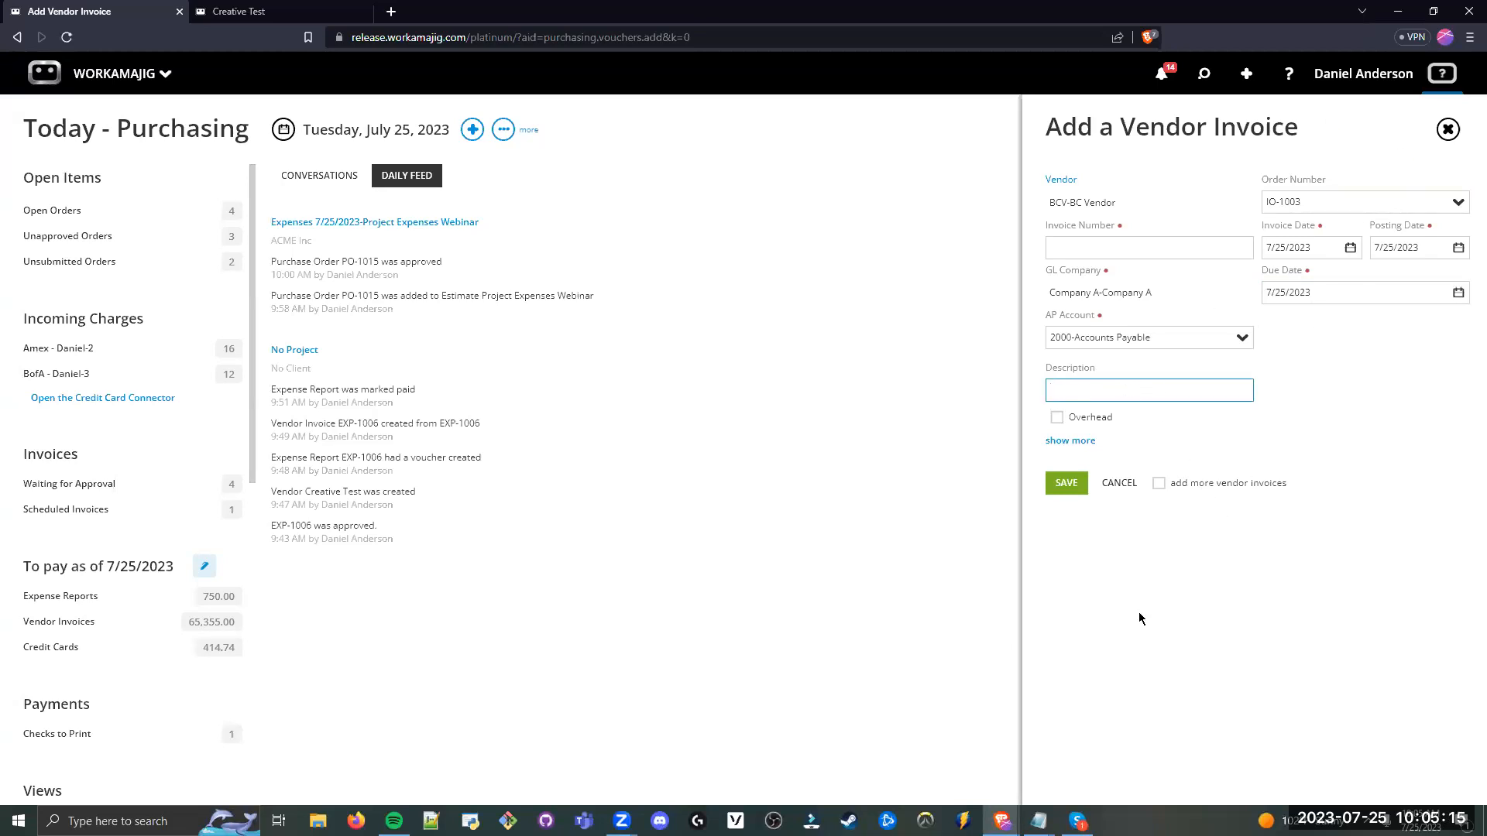
left_click(1151, 249)
type("Test")
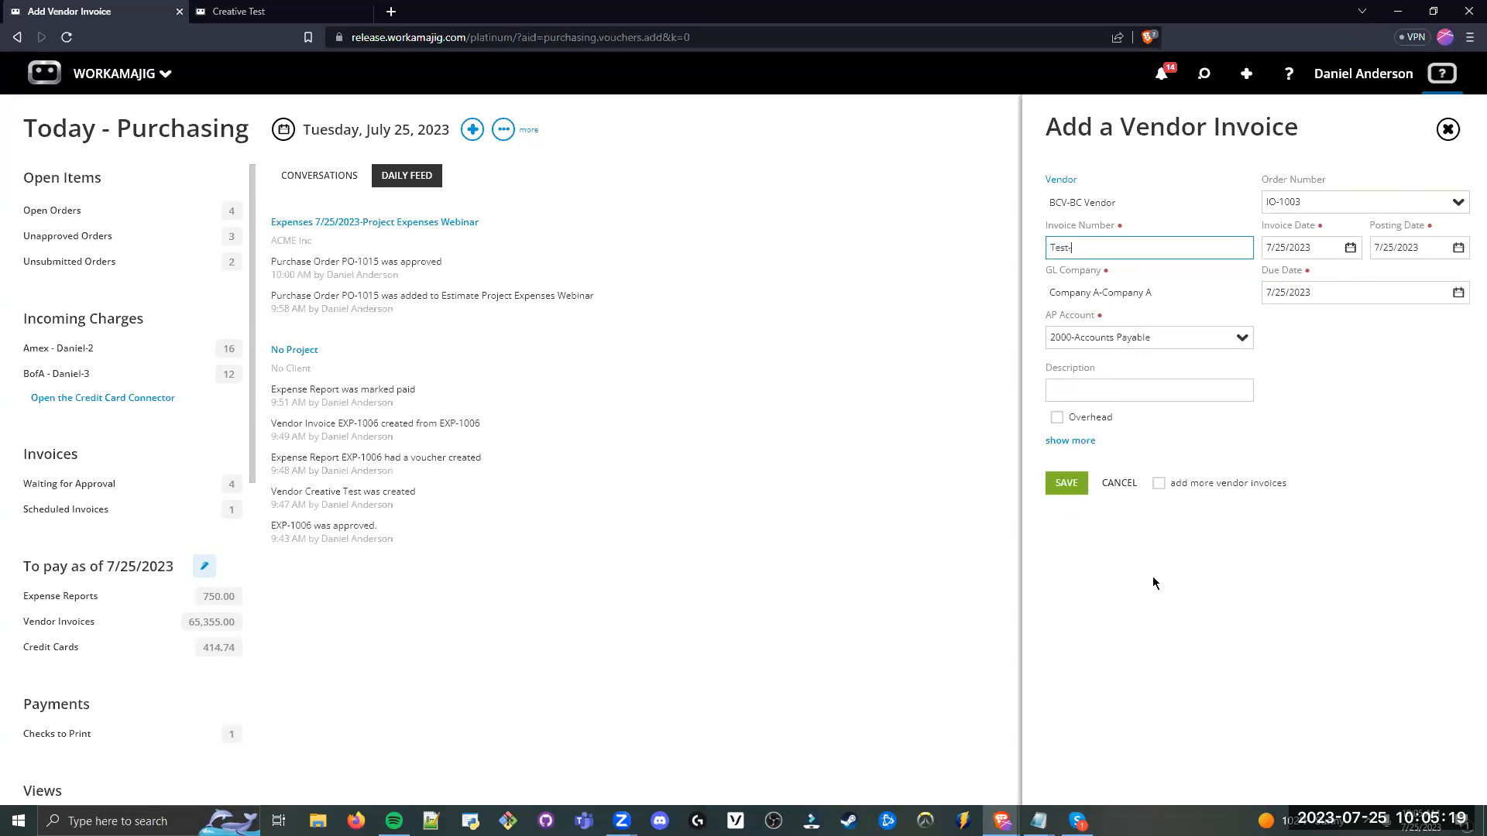
type("-7-25-23")
left_click(1066, 483)
left_click(1077, 484)
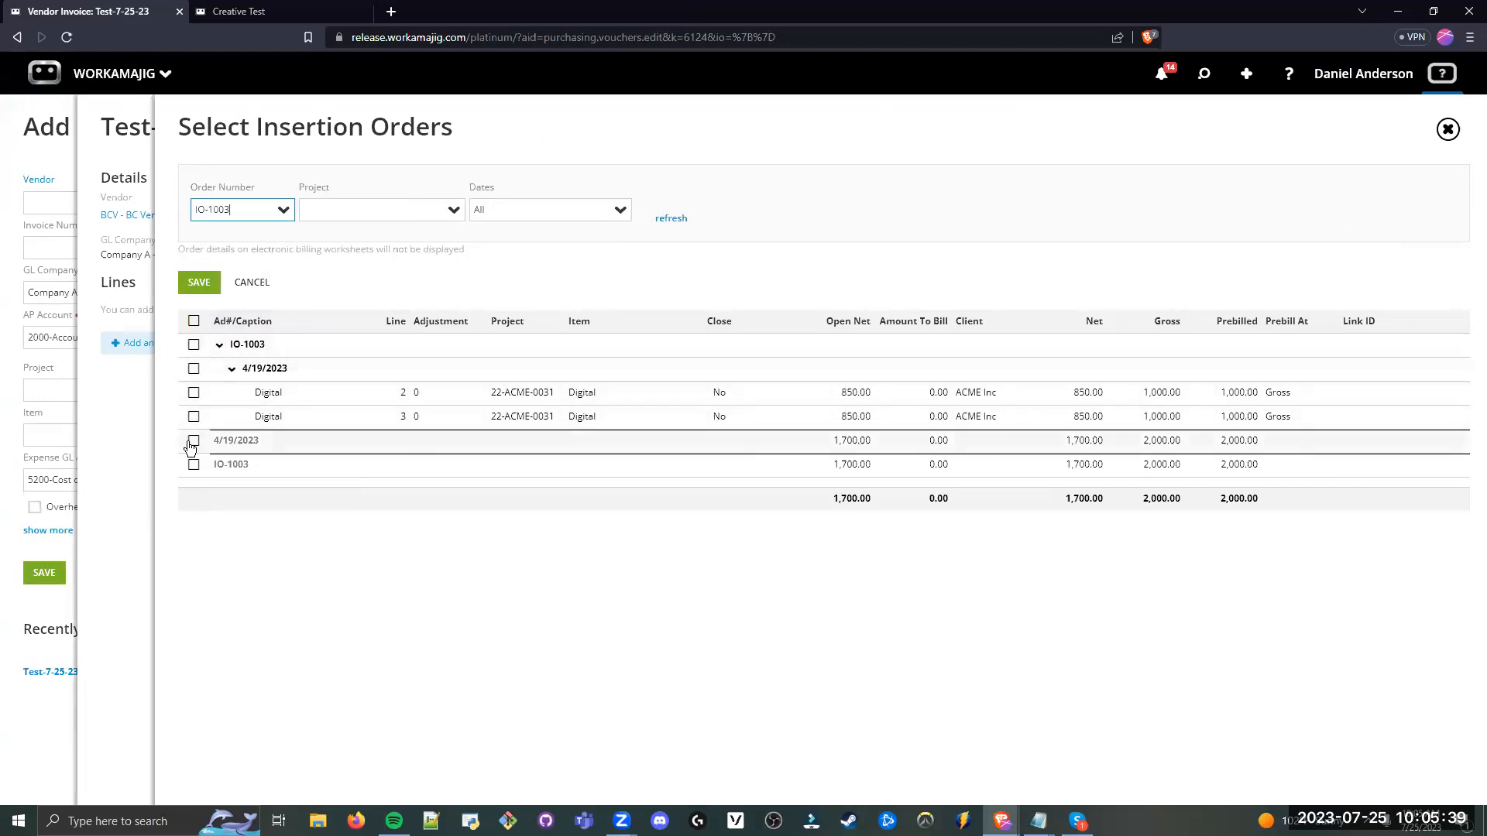
Step: Filter by the linked insertion order, and select both of its Digital lines for the vendor invoice
left_click(284, 210)
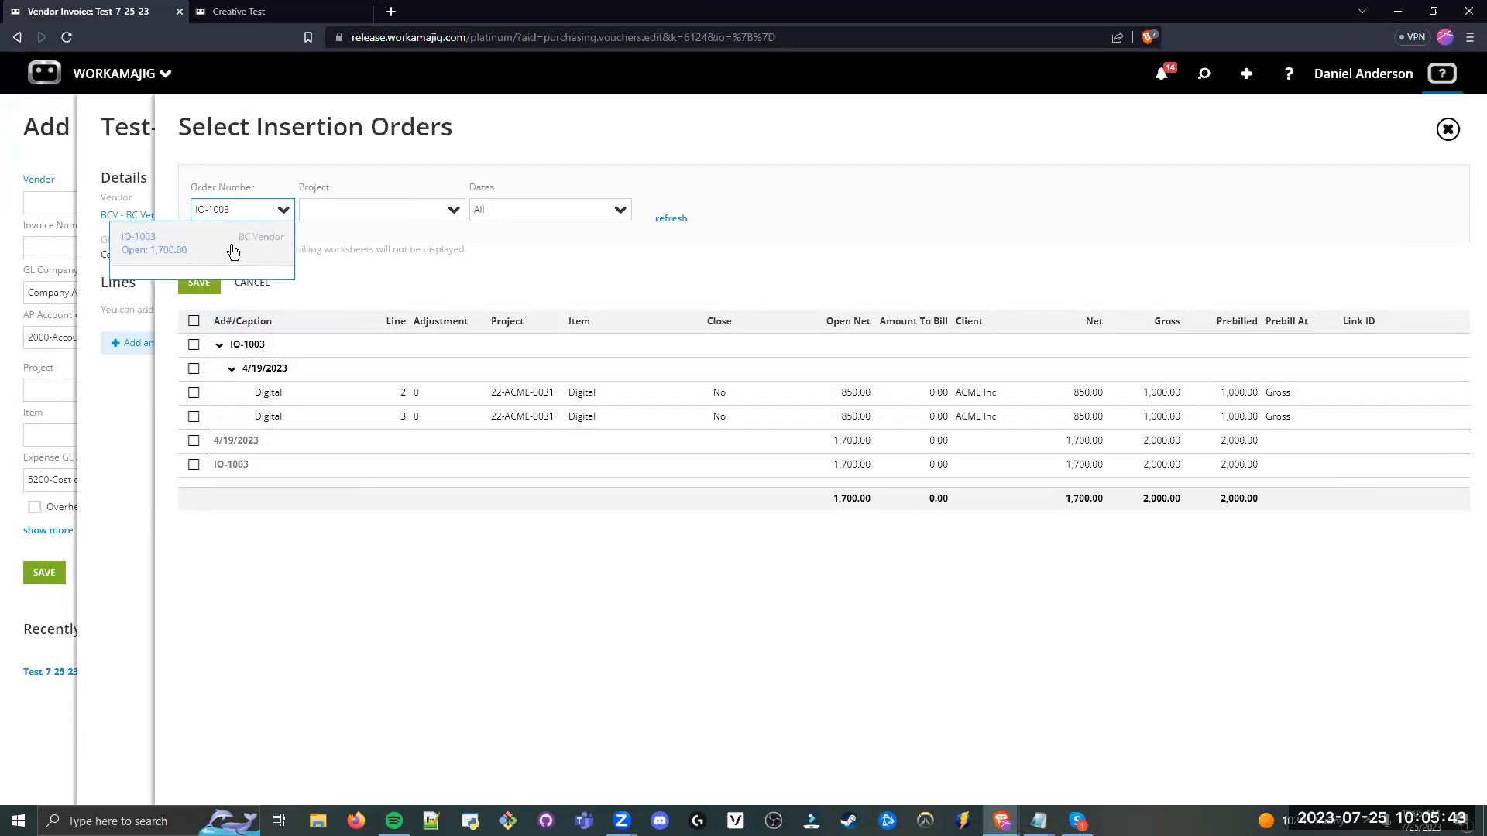
left_click(232, 247)
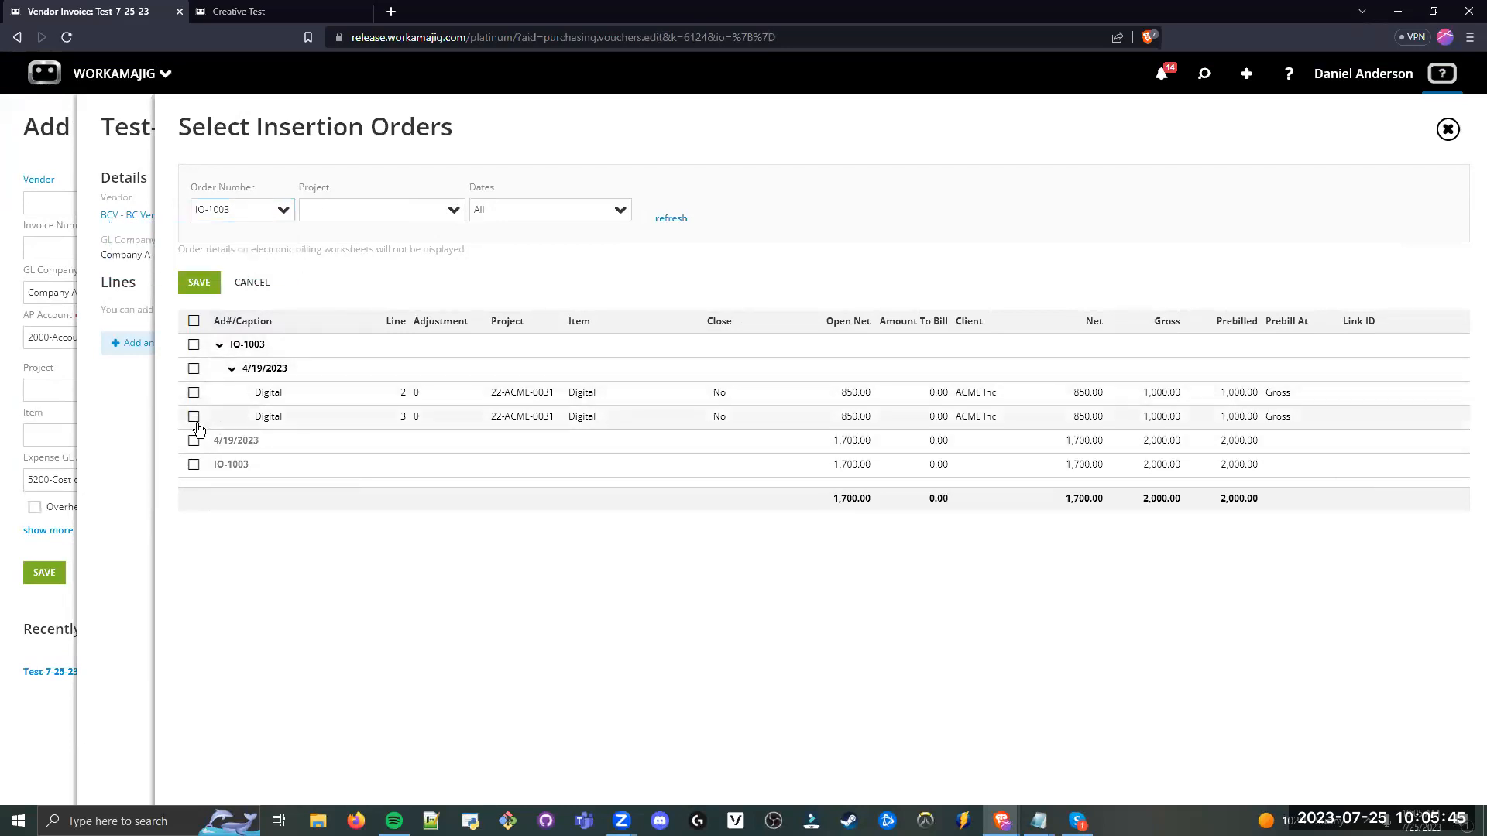
left_click_drag(891, 395, 832, 399)
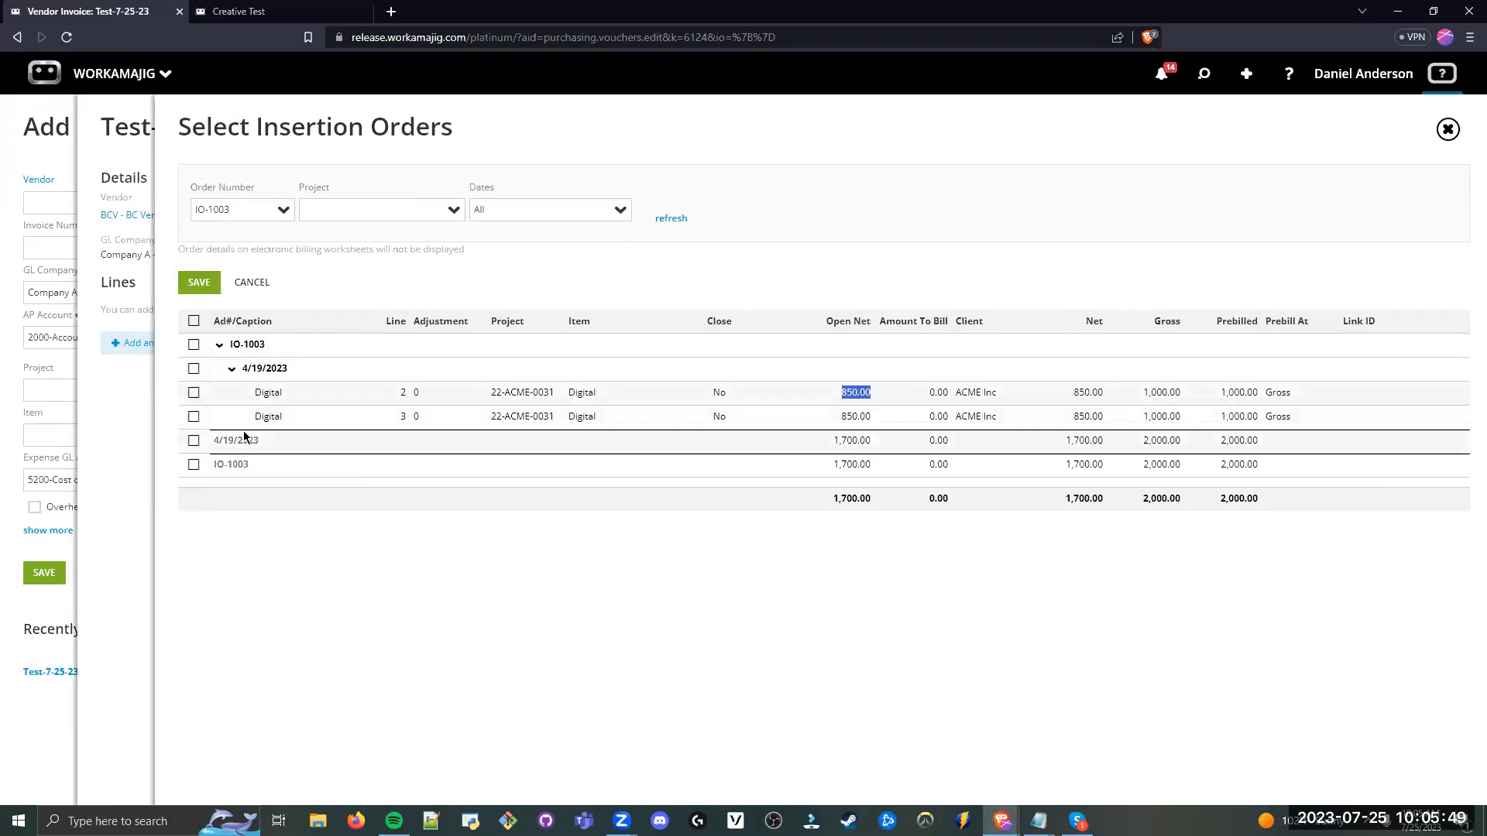
left_click(193, 393)
left_click(194, 417)
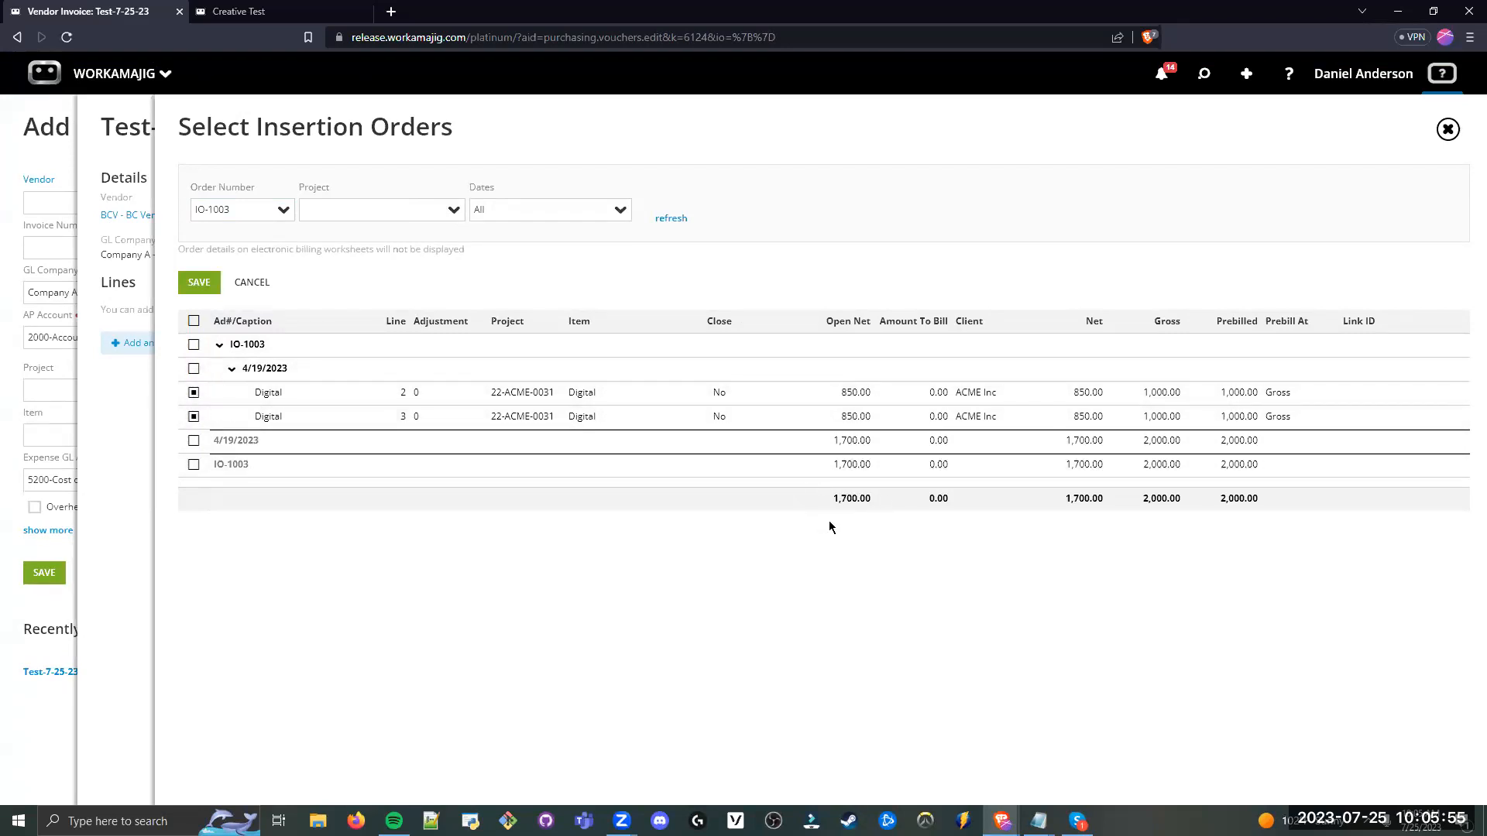
left_click(850, 417)
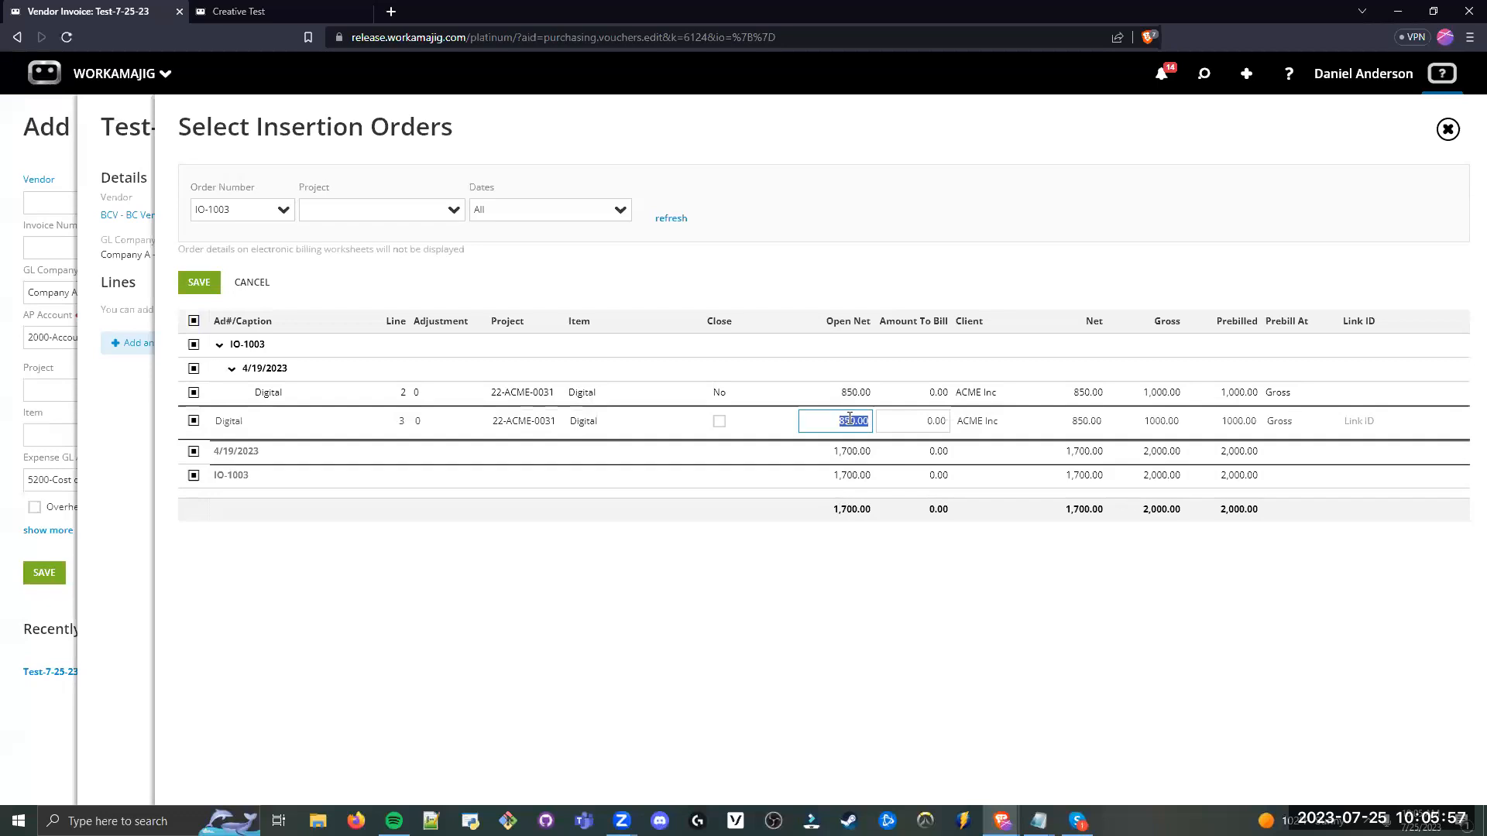
left_click(848, 545)
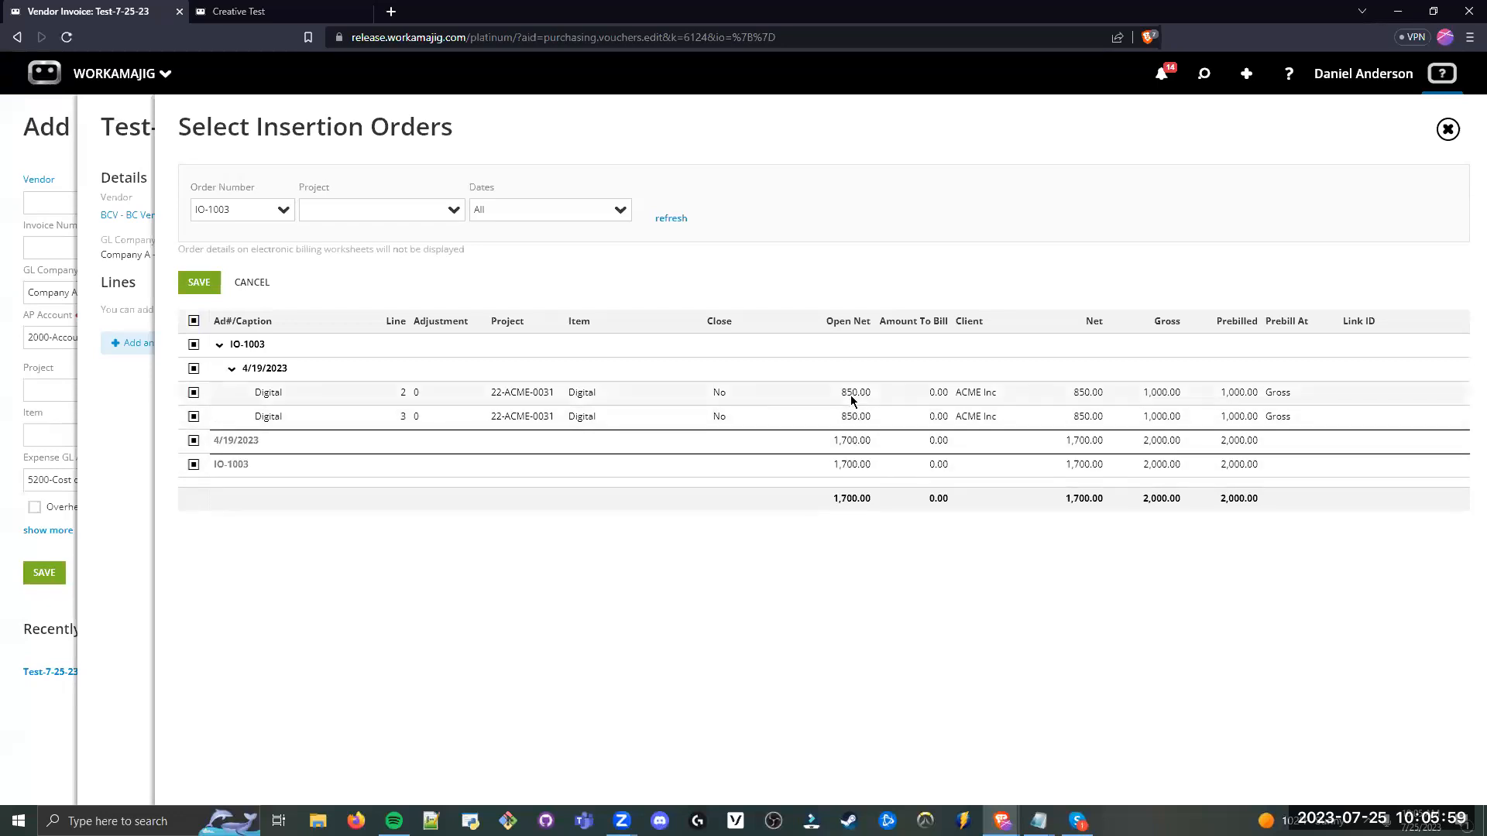
Step: Set the open net amount of IO-1003's line 2 Digital entry to 845.88
left_click(851, 394)
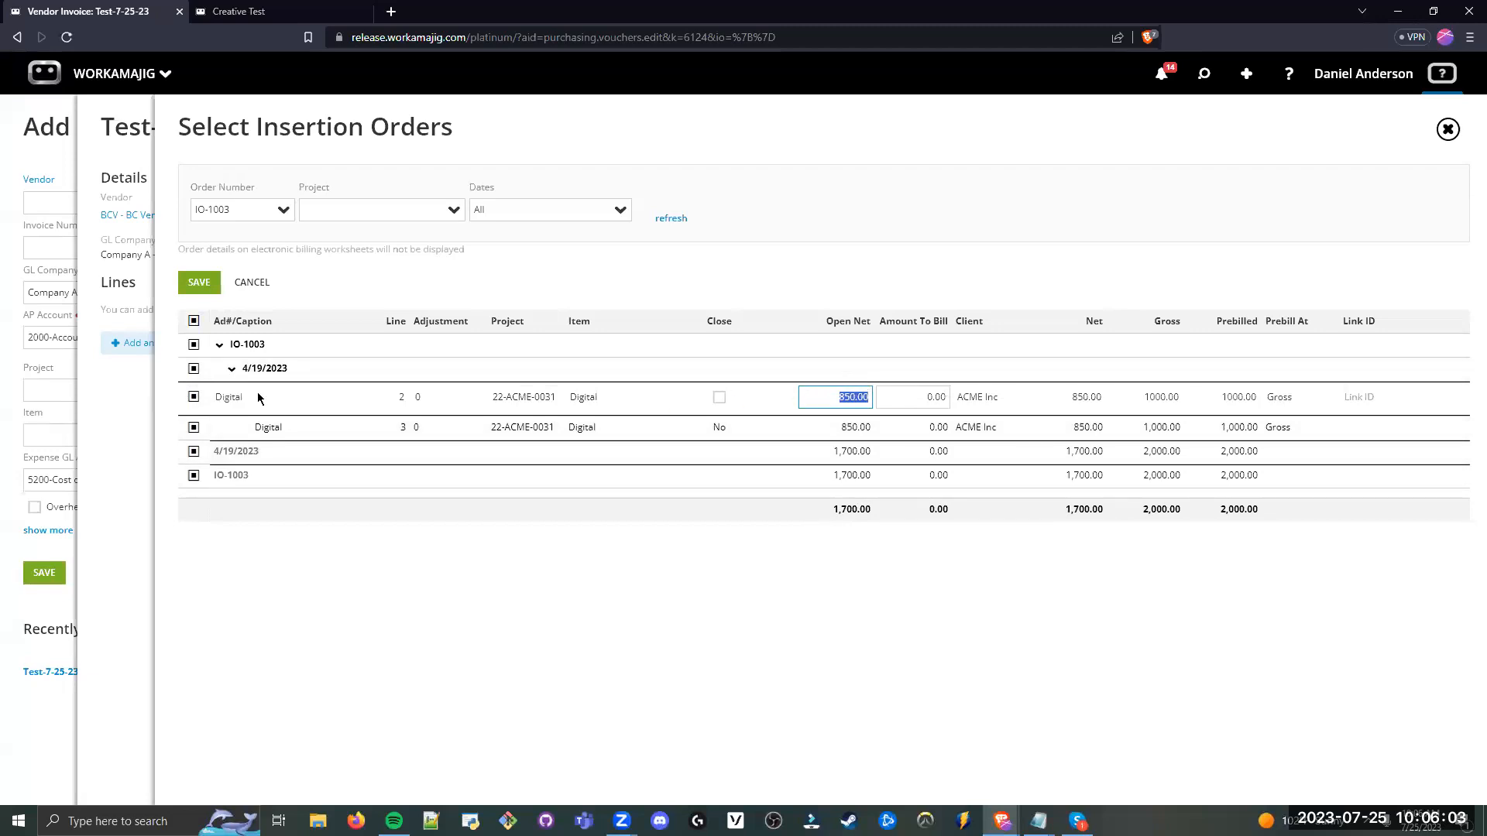
type("845.88")
key("Return")
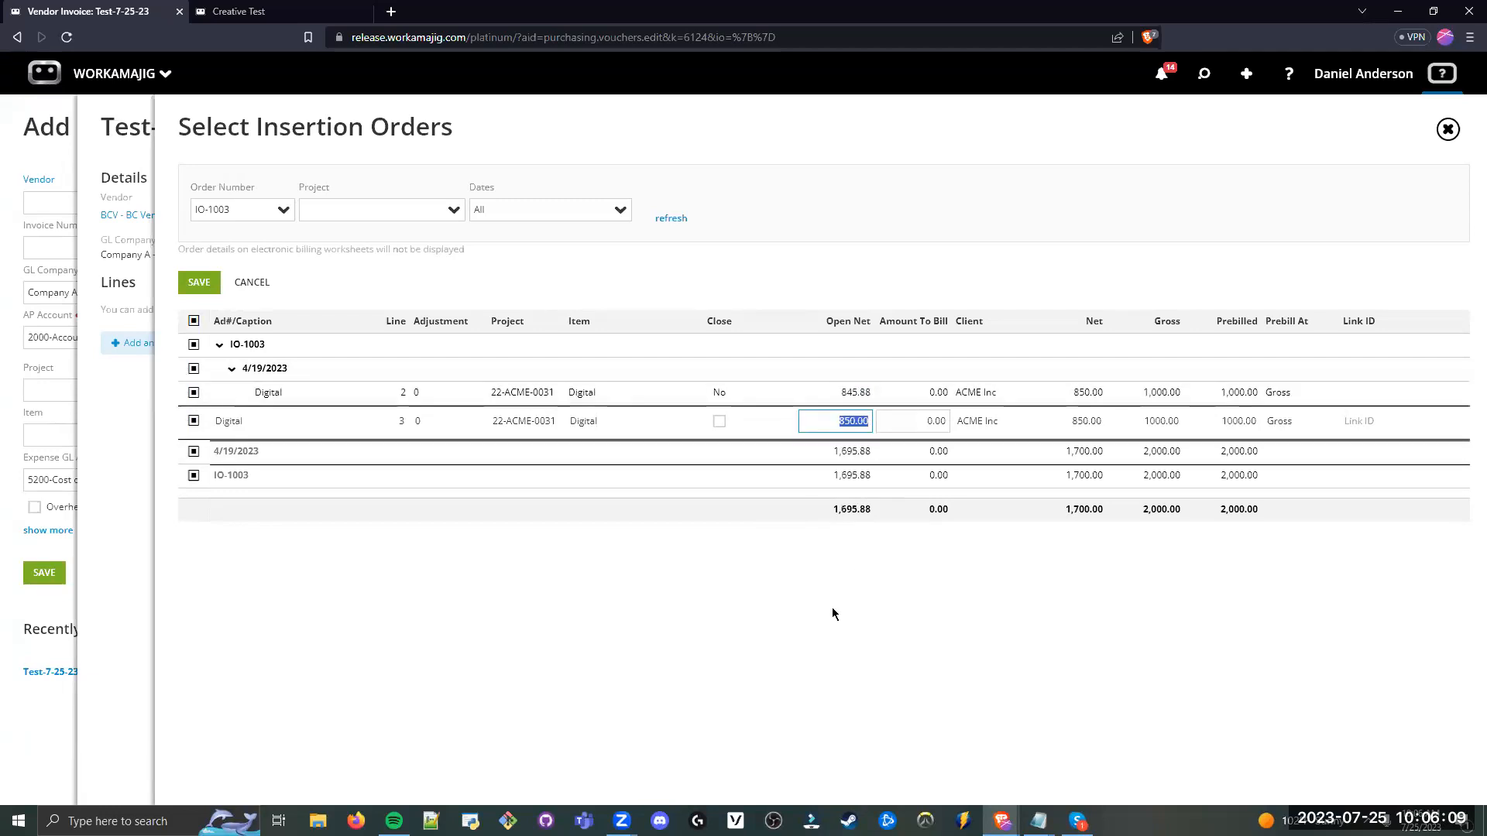
Step: Try 853.22 as line 3's open net, declining the change to the amount to bill, and save the selected insertion order lines to the invoice
type("853.22")
key("Return")
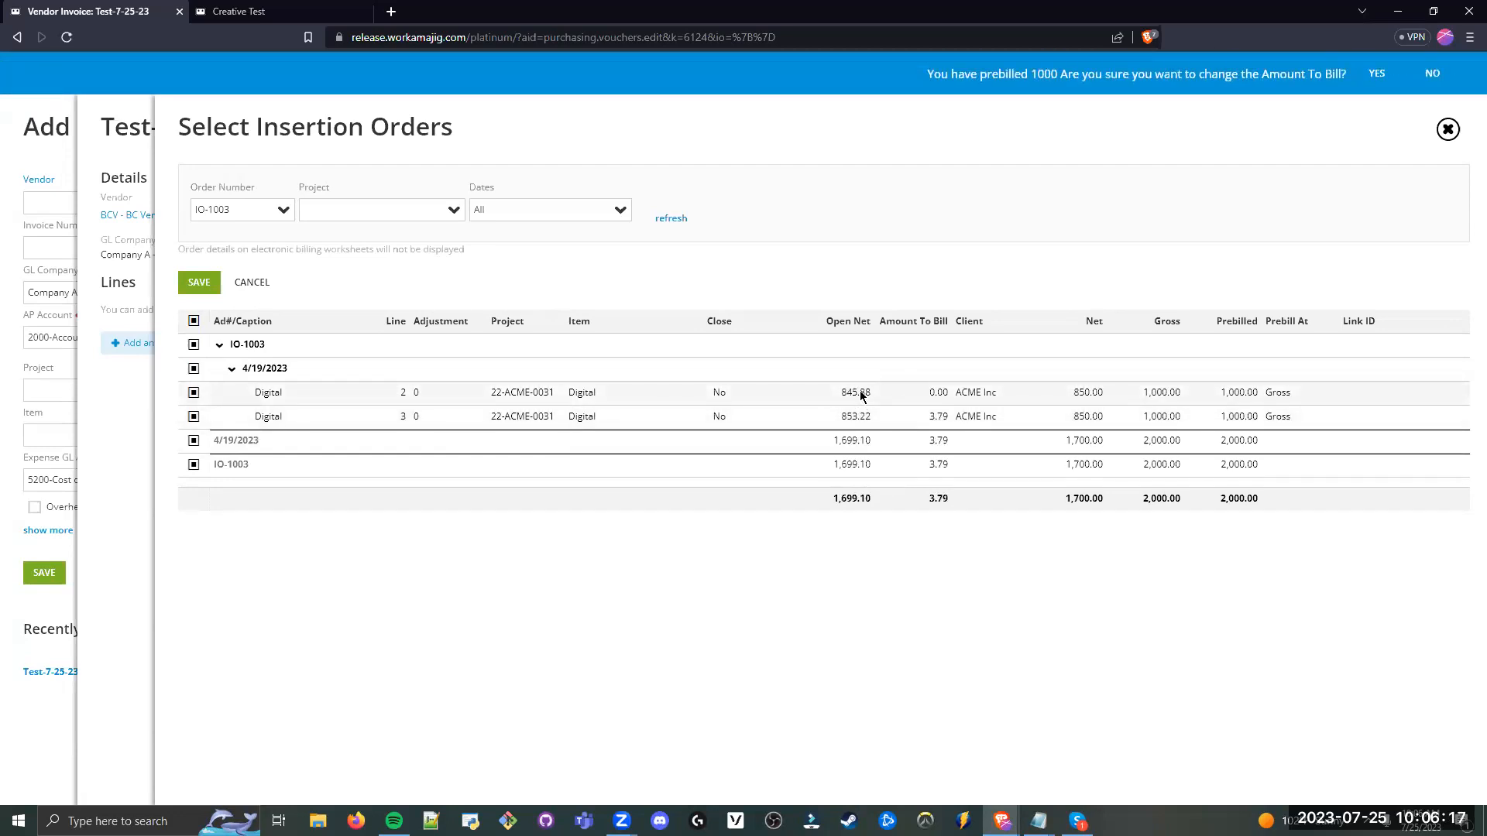
left_click(1419, 75)
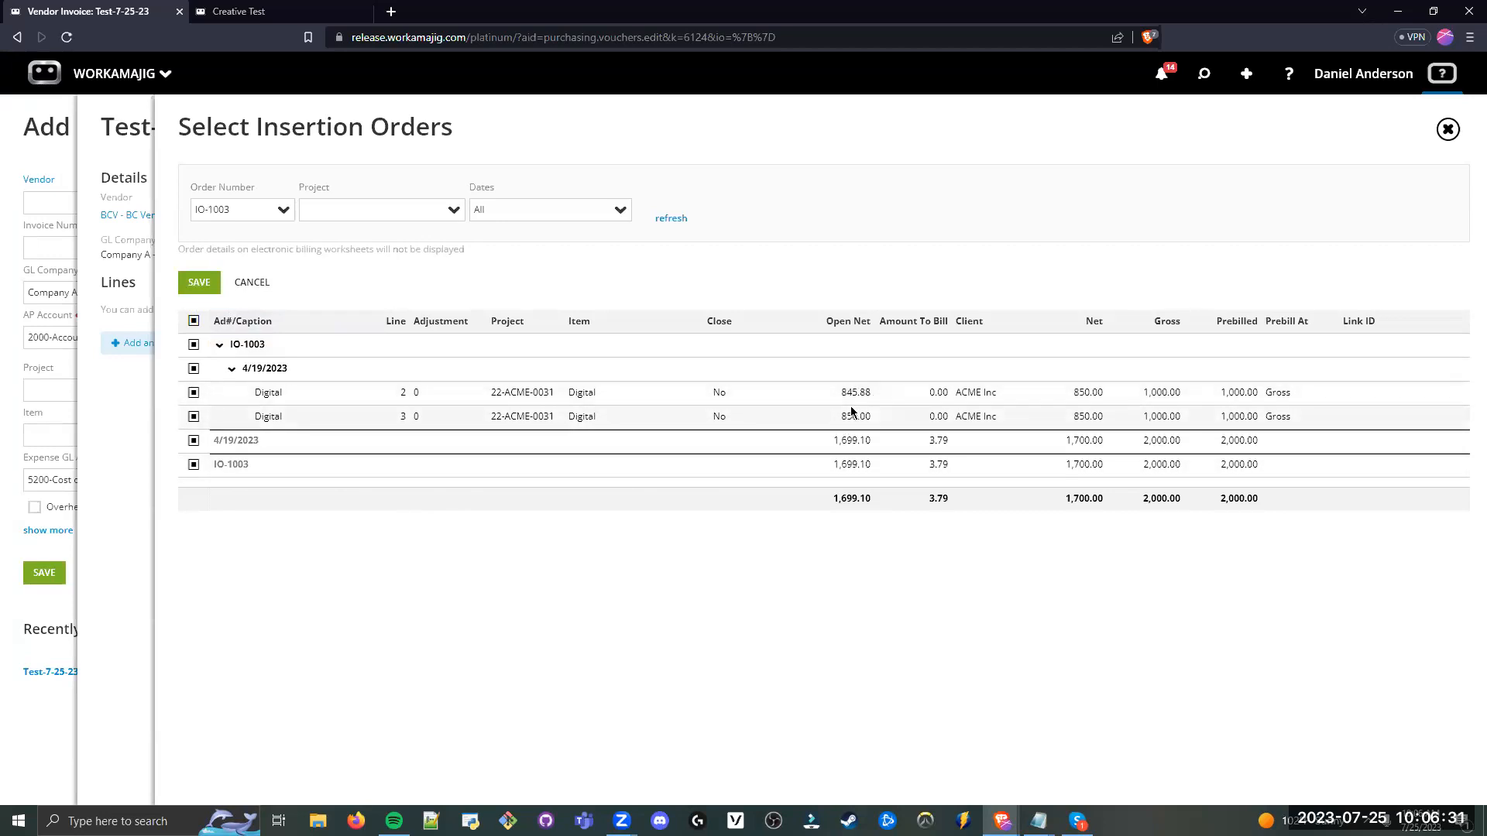
left_click(203, 284)
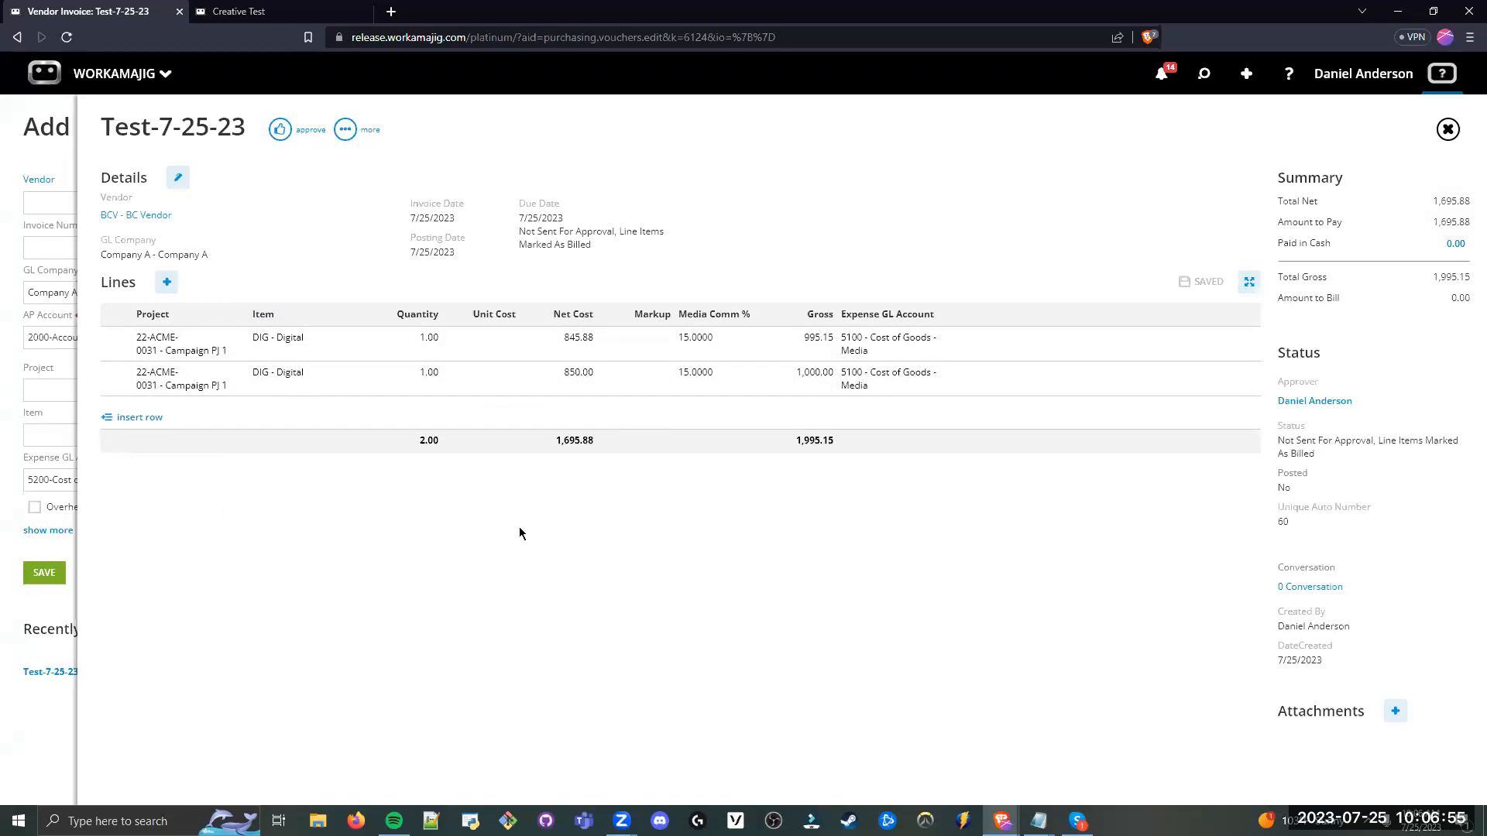
Step: Inspect the first Digital invoice line's expanded billing and insertion order details
left_click(492, 343)
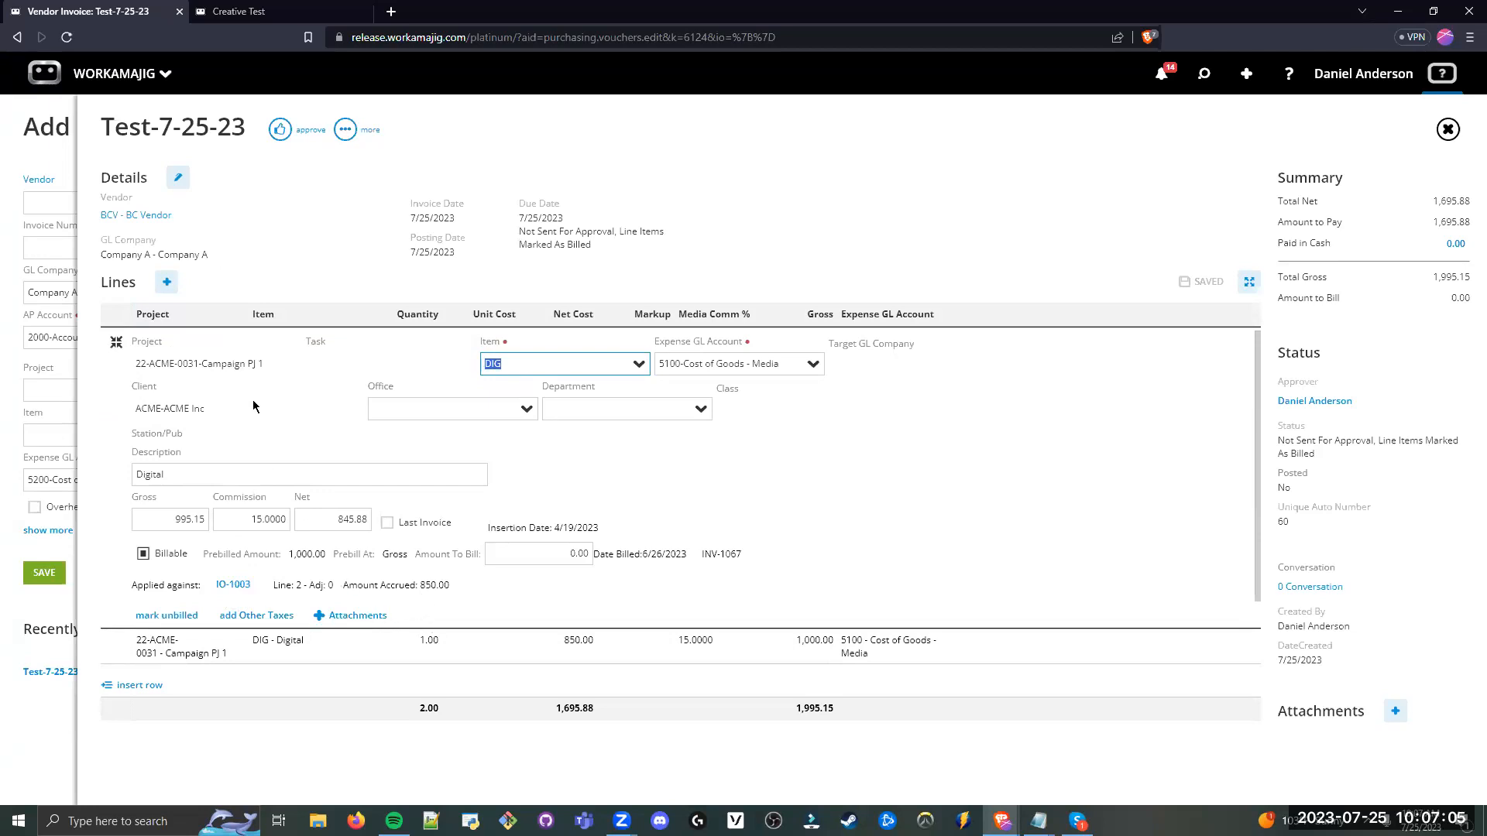
left_click(346, 592)
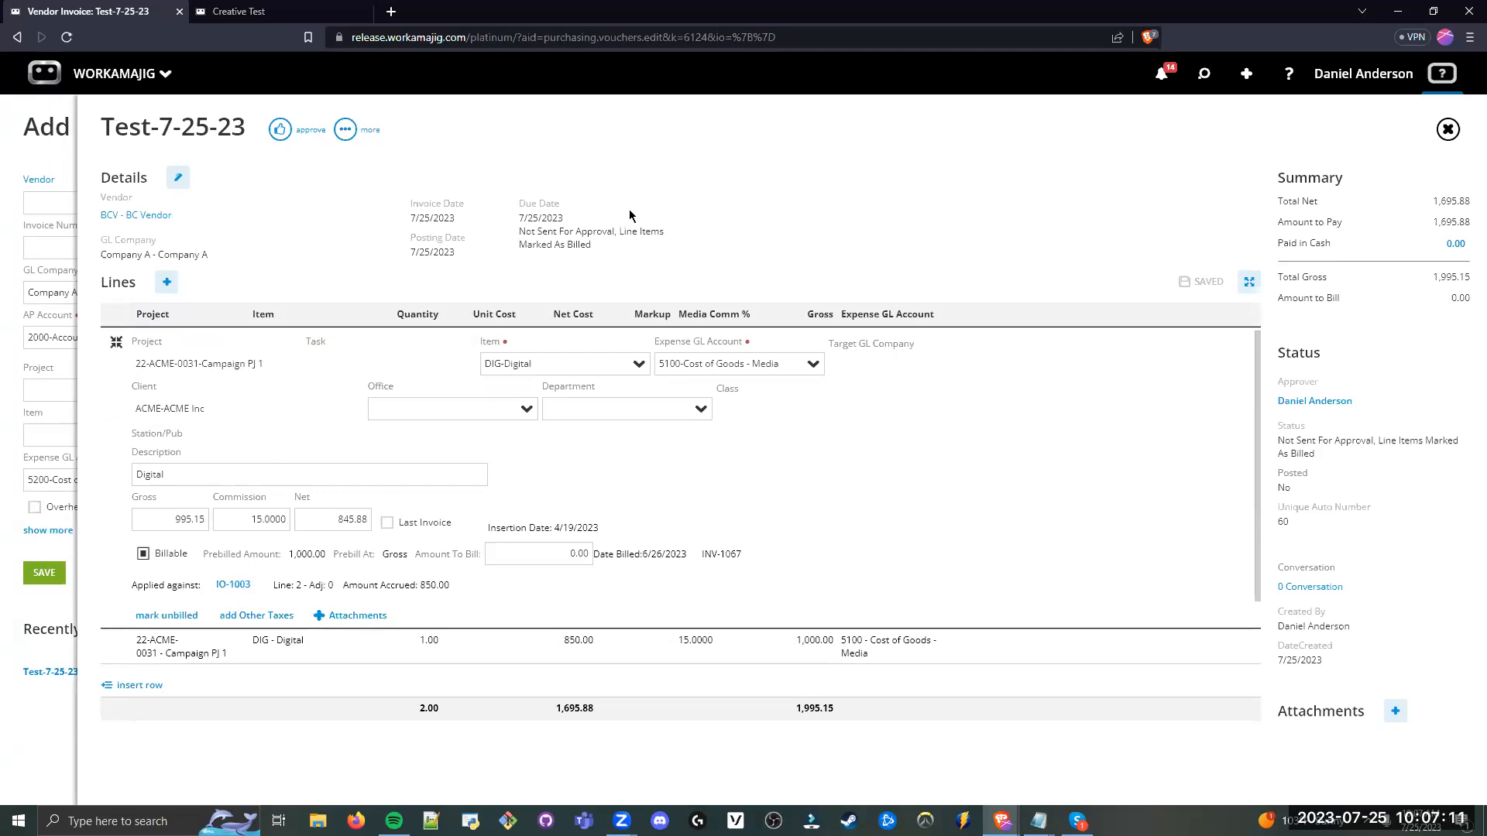
left_click(826, 188)
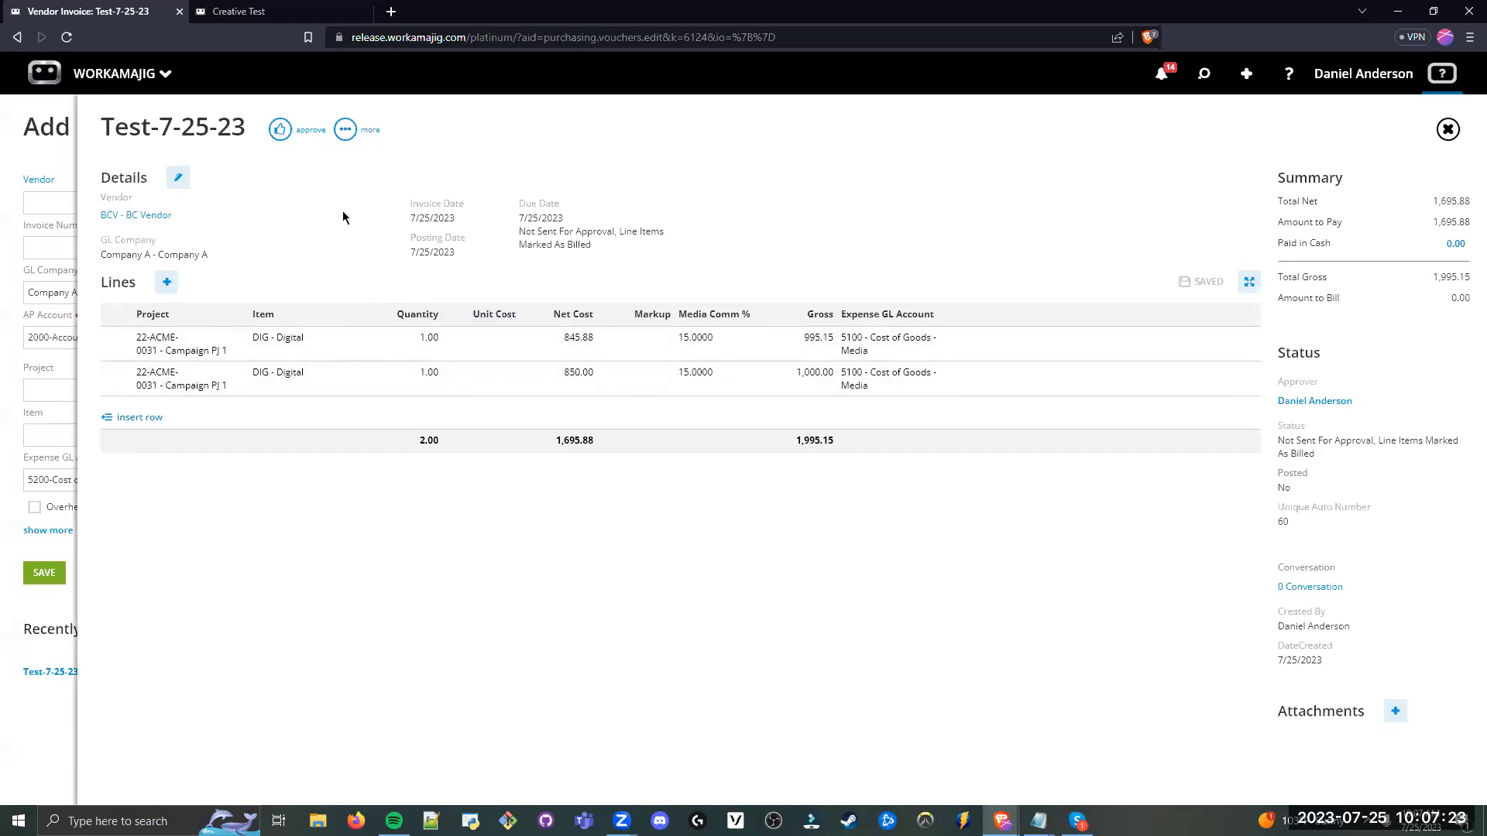
Step: Approve vendor invoice Test-7-25-23 and close it
left_click_drag(102, 128, 298, 148)
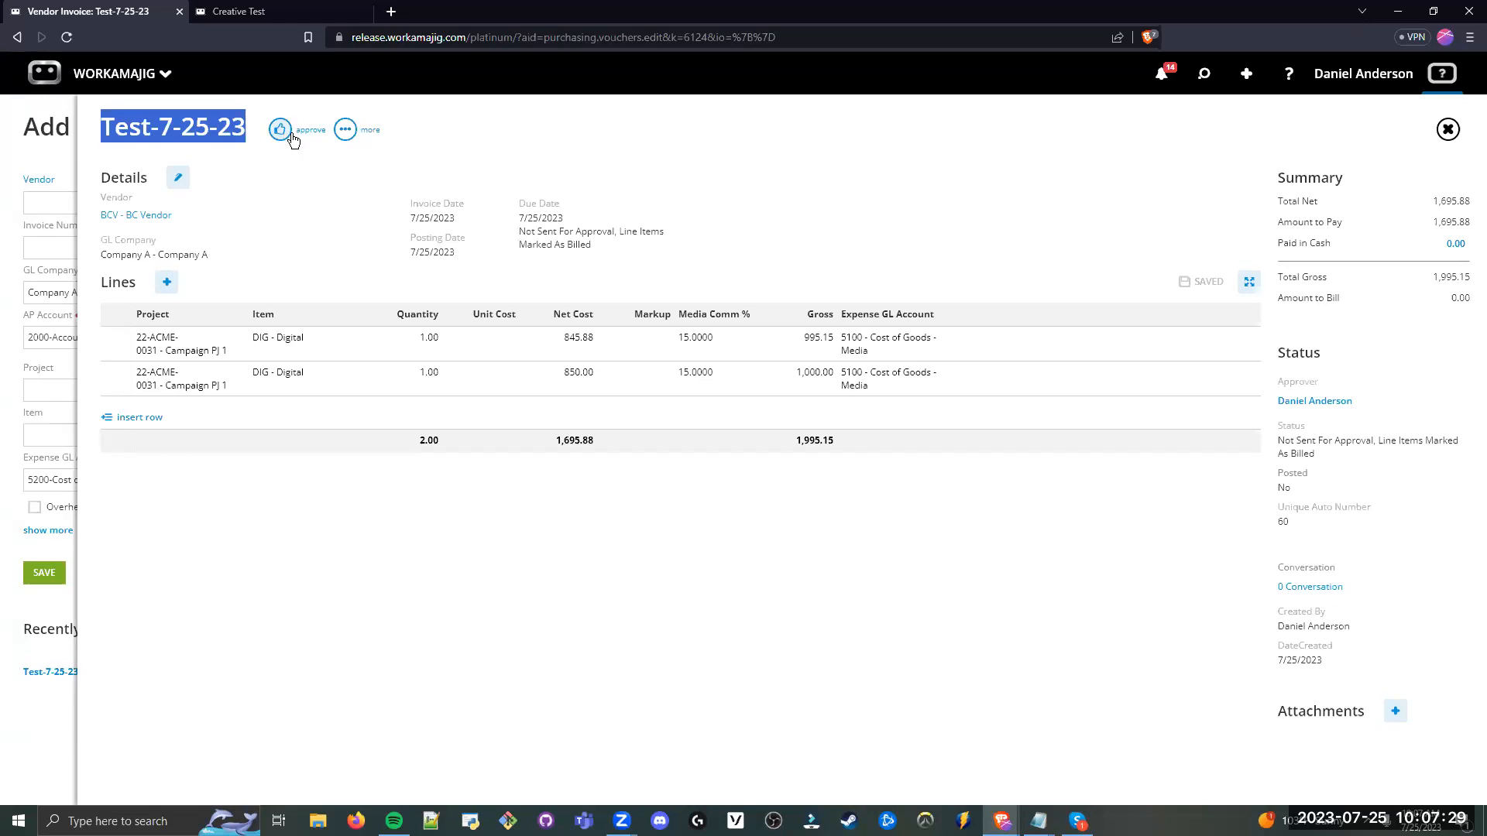
left_click(285, 194)
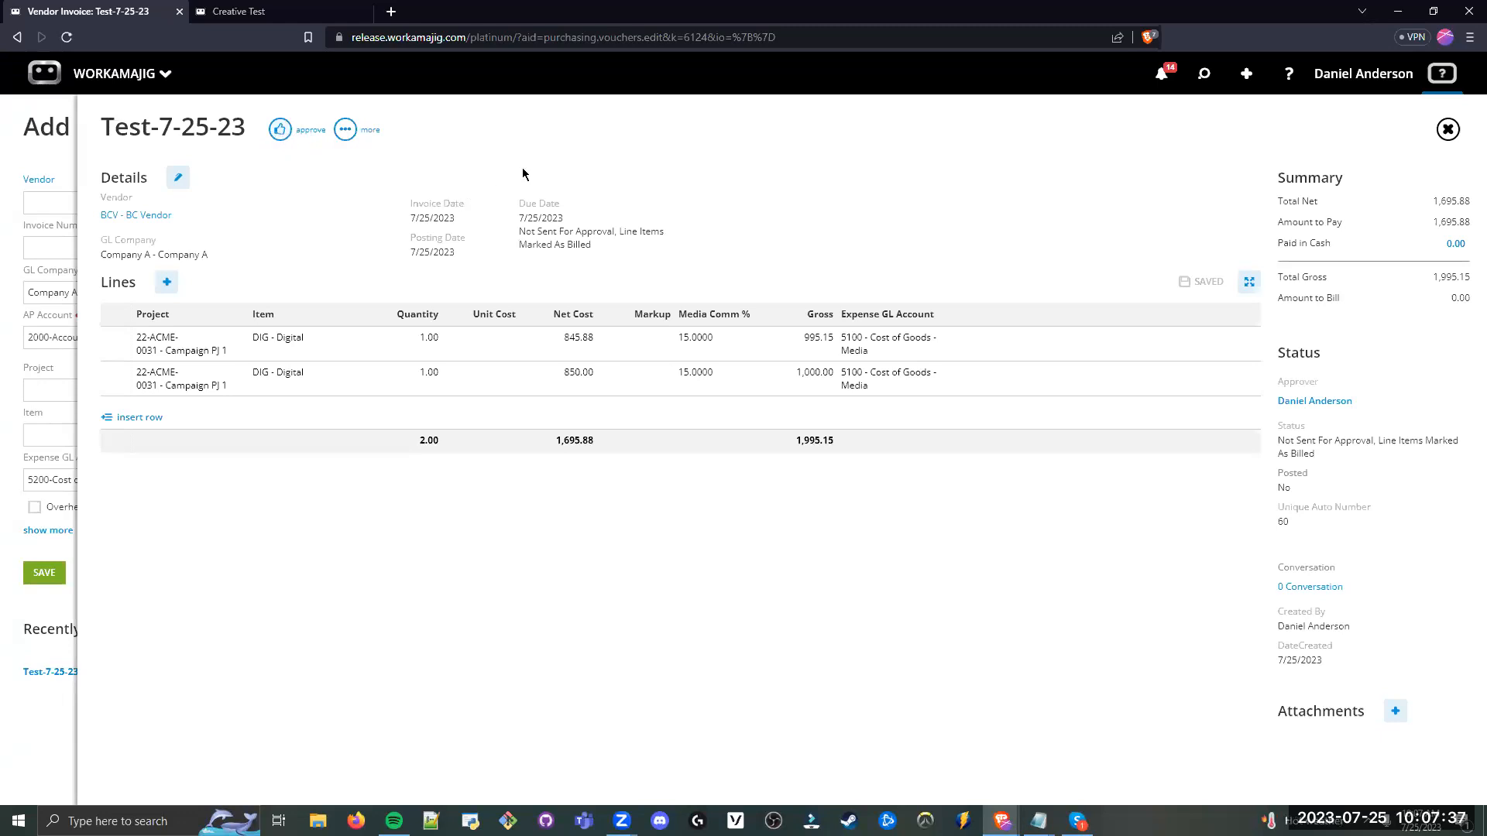
left_click(280, 129)
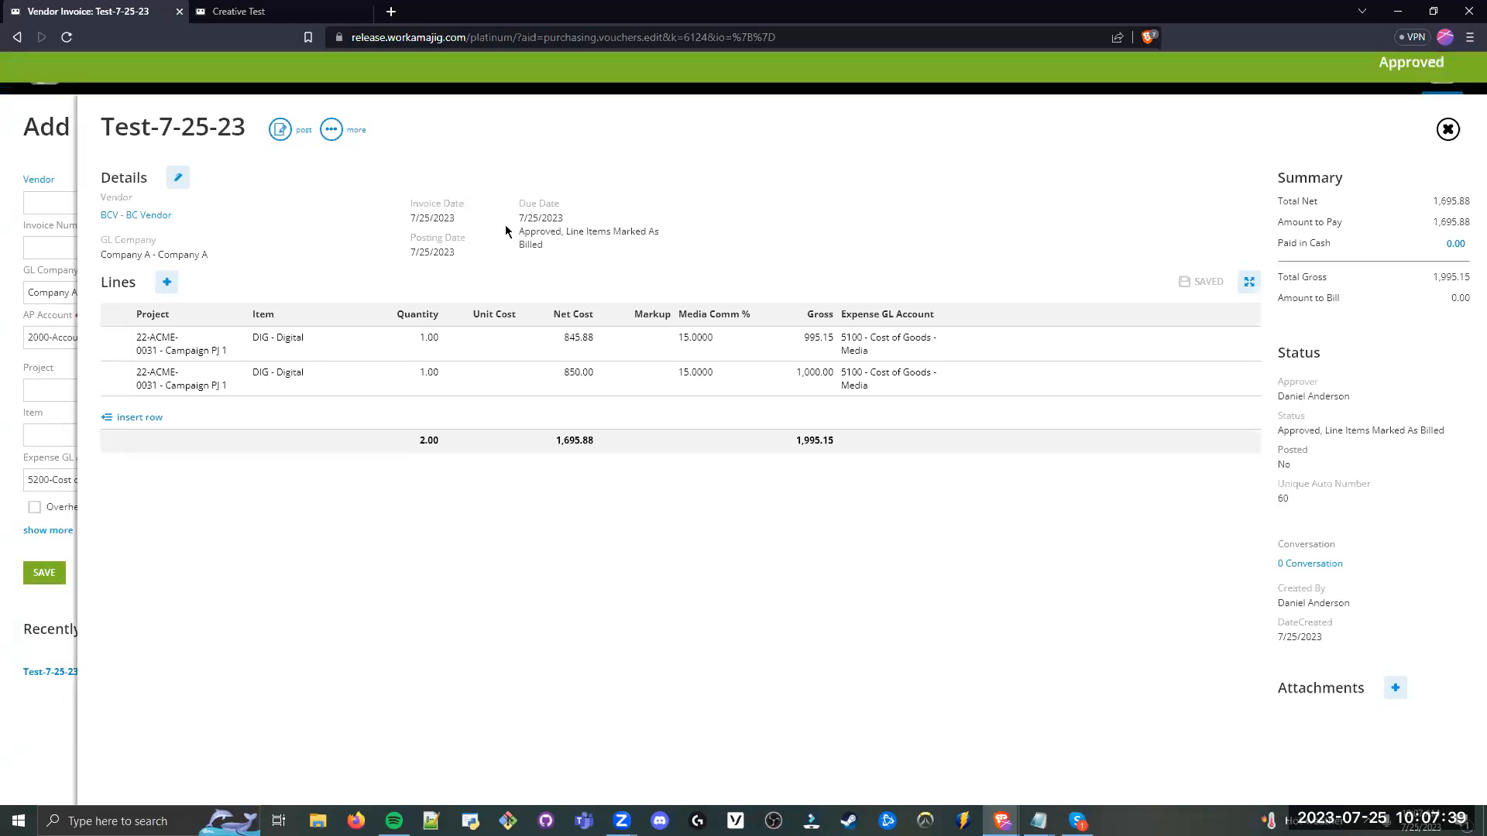
left_click(1449, 129)
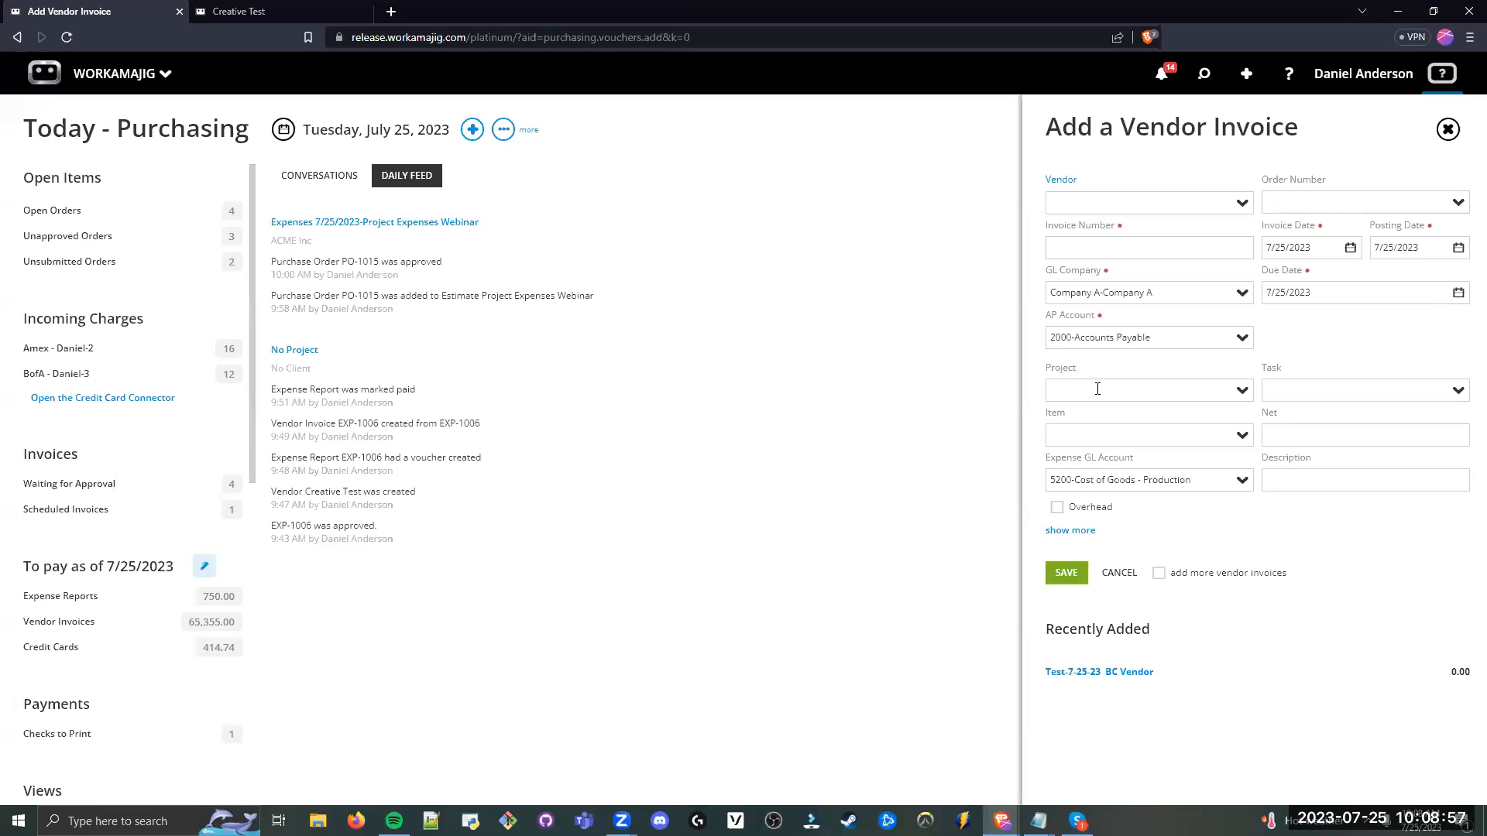
Step: Mark the blank new vendor invoice as overhead
left_click(1322, 437)
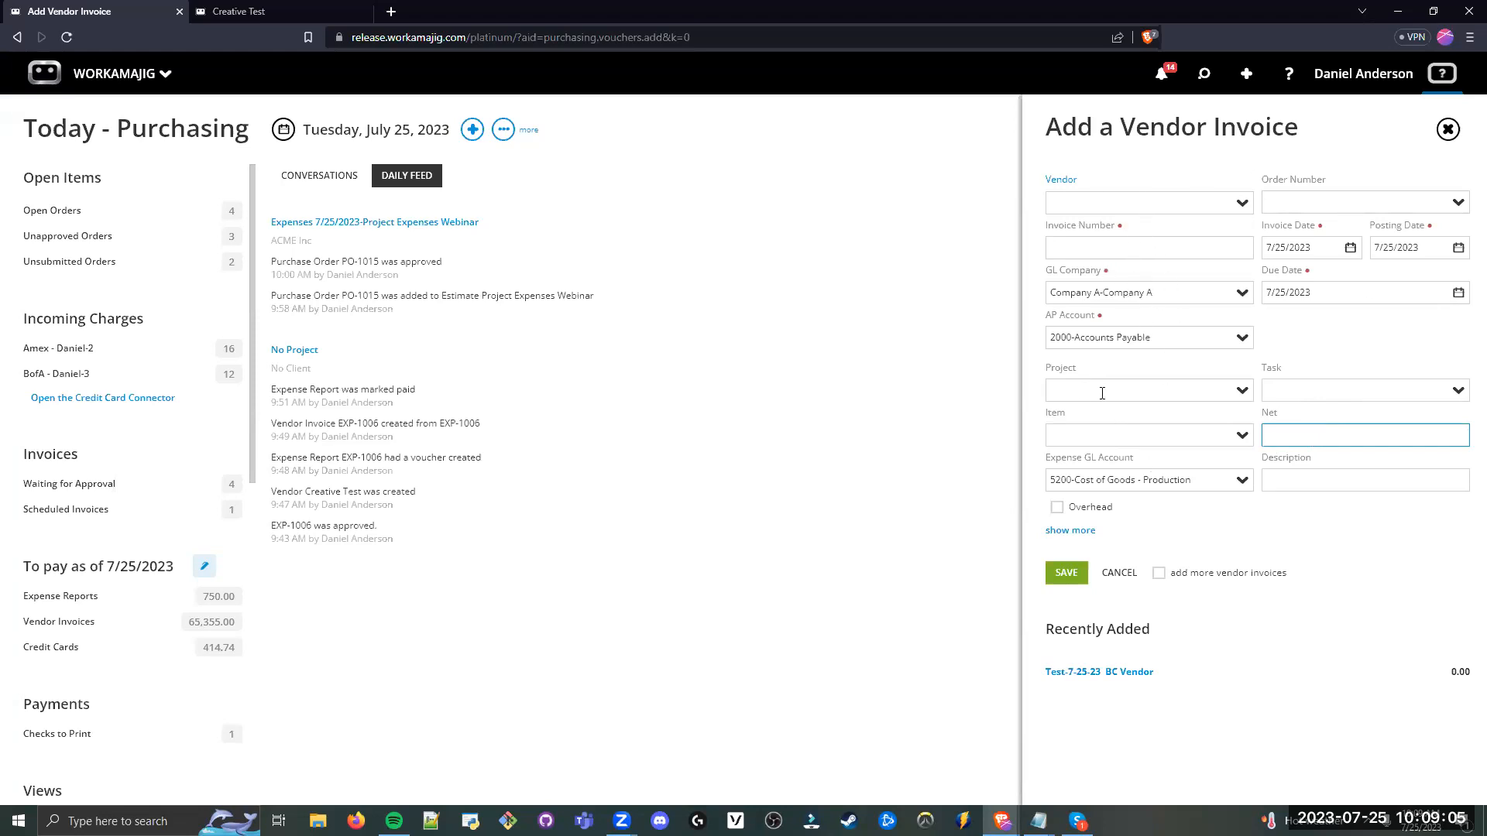
key("Tab")
left_click(1118, 436)
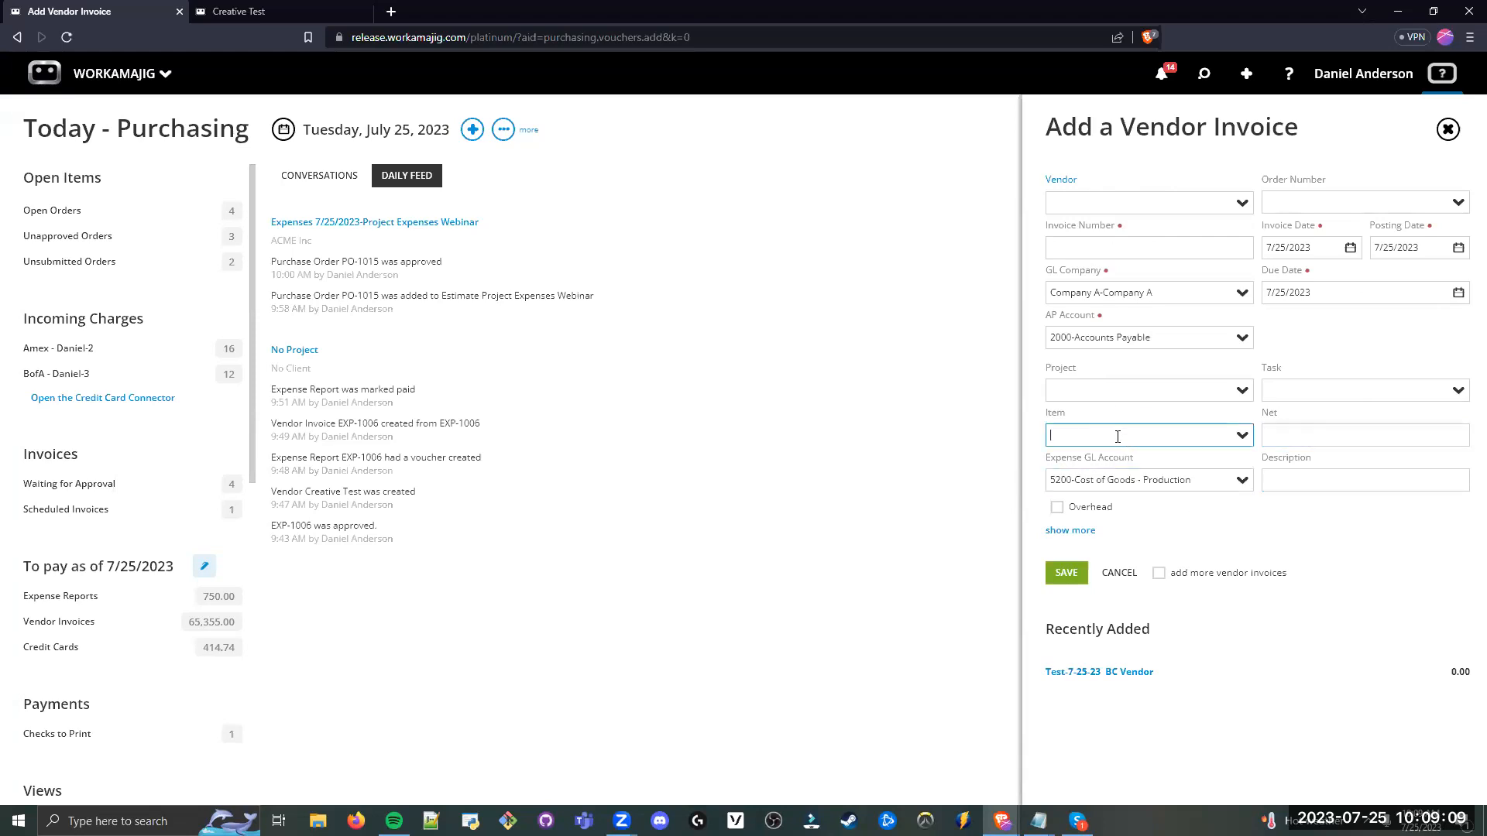
left_click(1183, 457)
left_click(1083, 508)
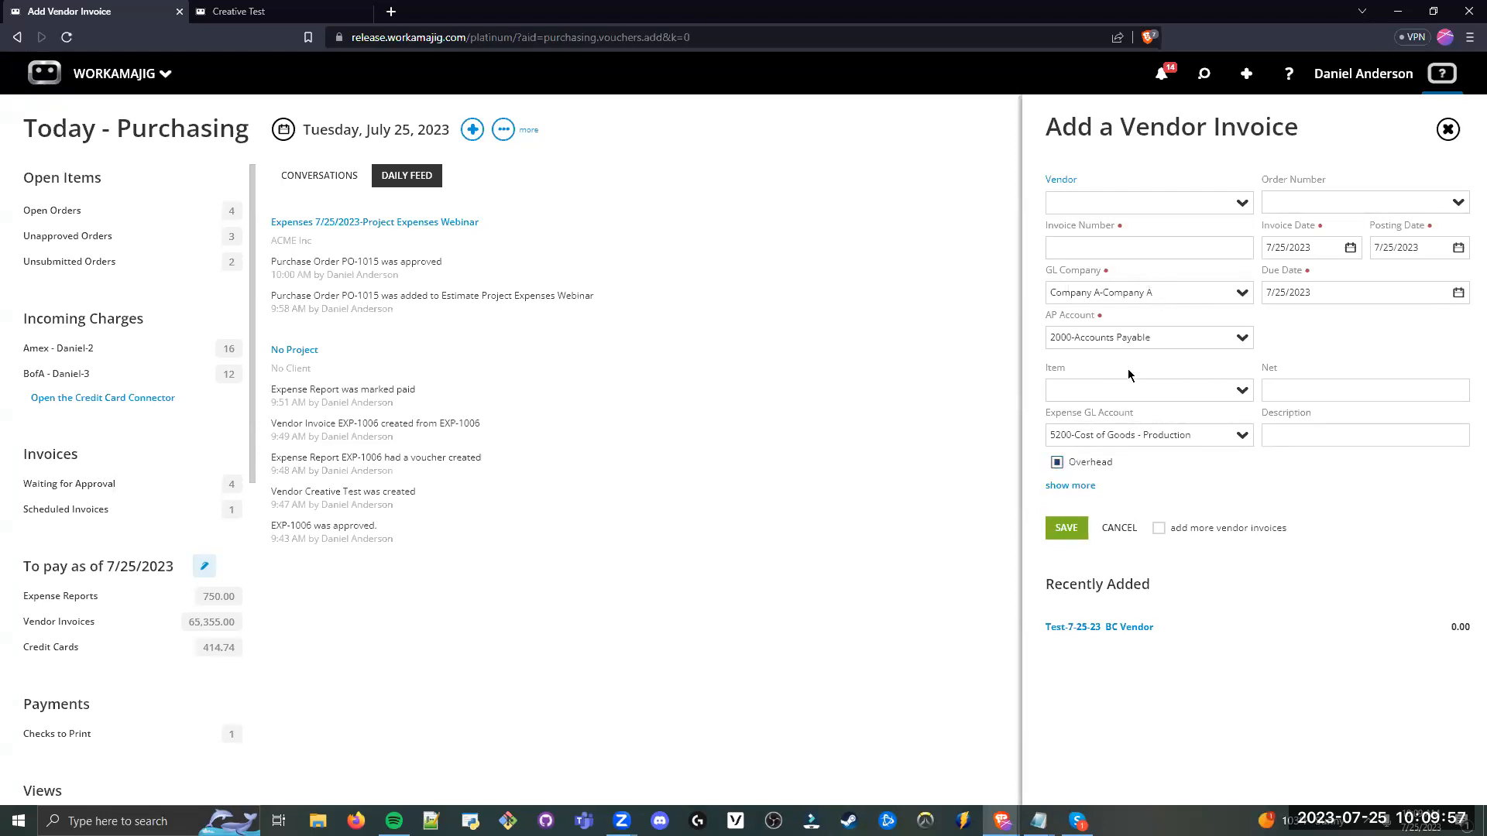
Step: Set the new invoice's vendor to BCV-BC Vendor and its invoice number to RENT - 7/25
left_click(1170, 198)
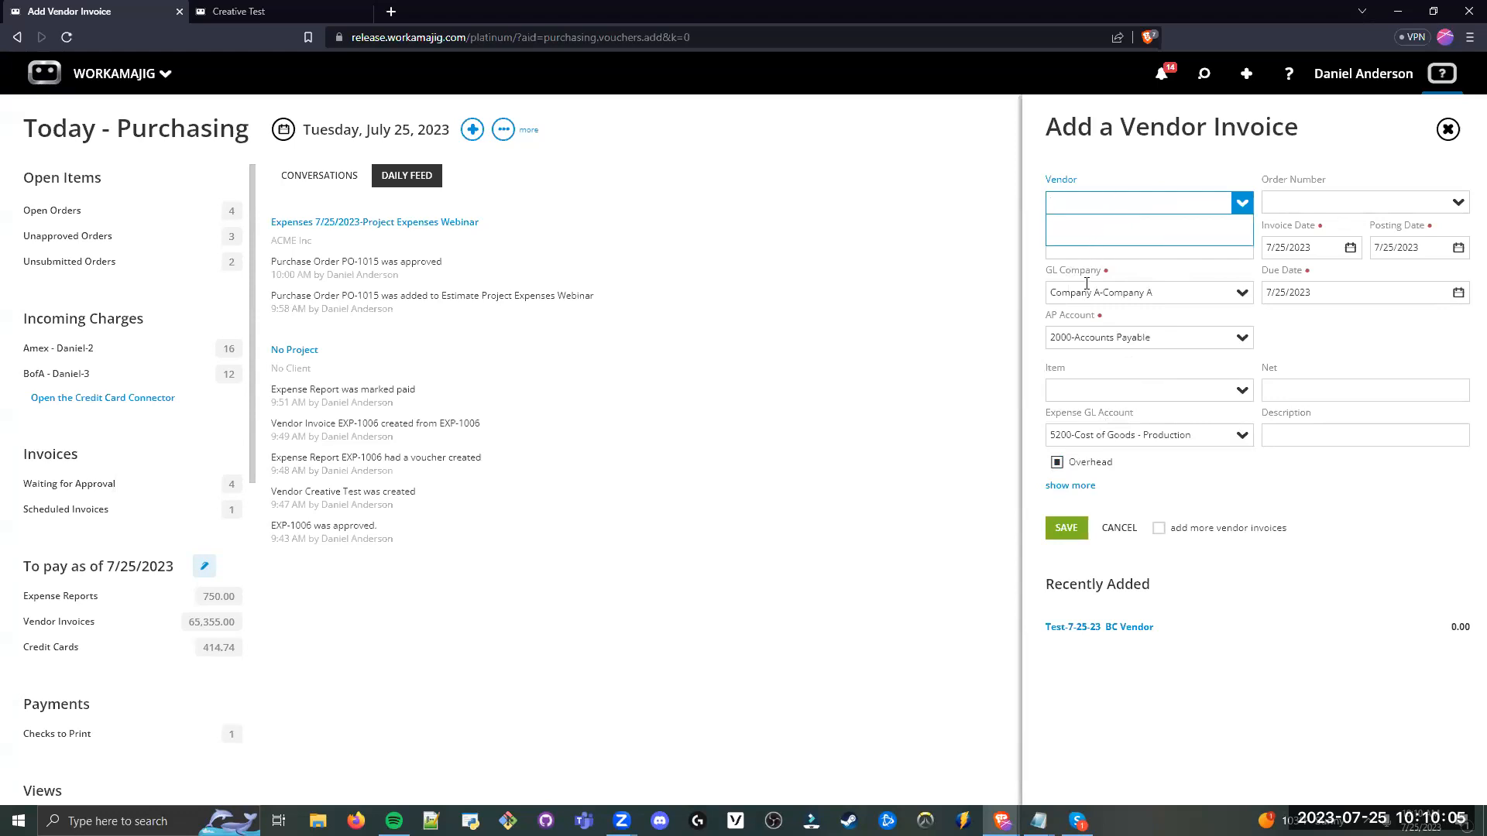
left_click(1138, 260)
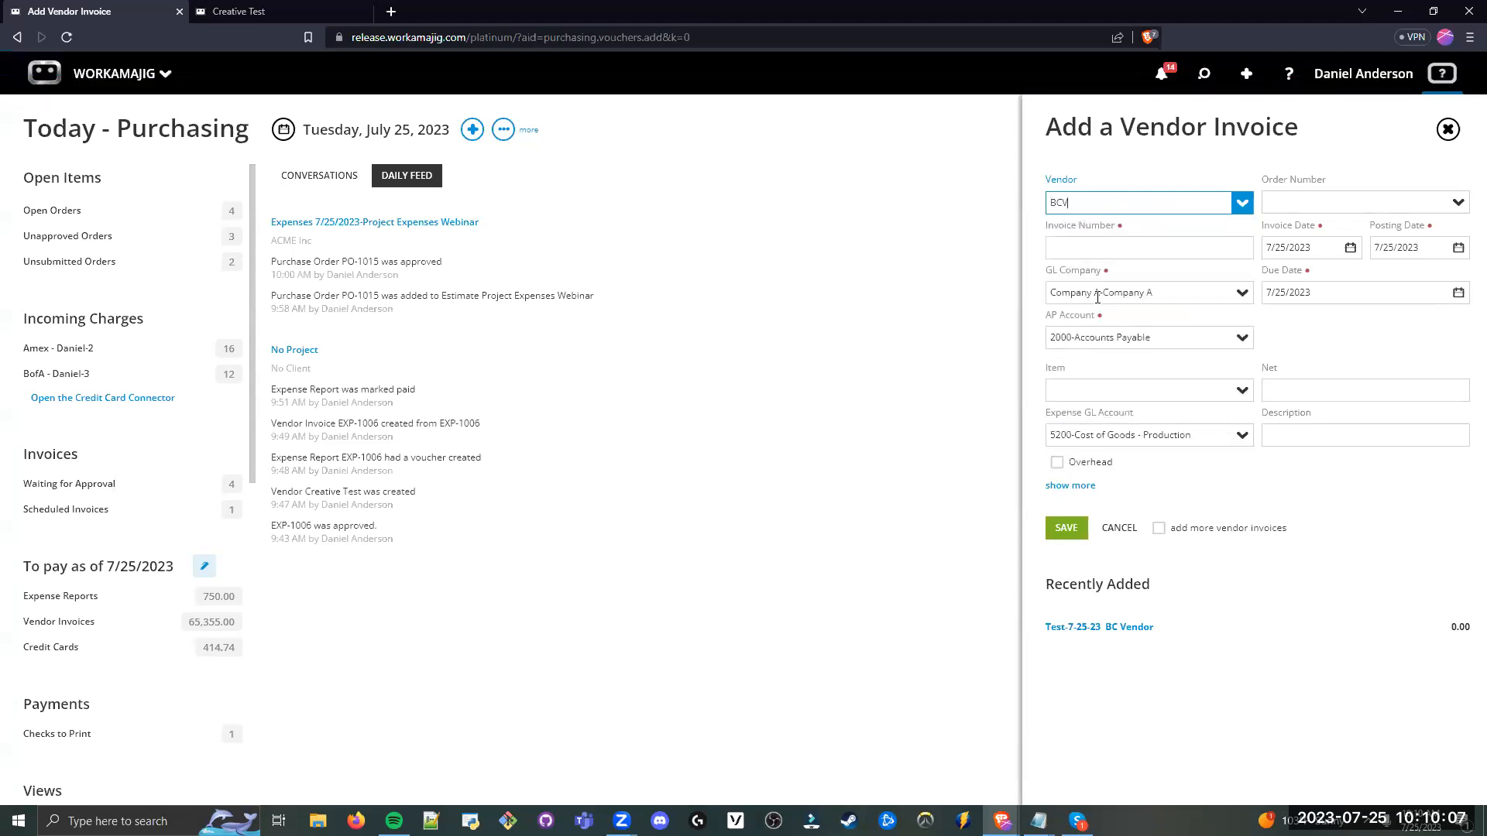
left_click(1139, 247)
type("RENT - ")
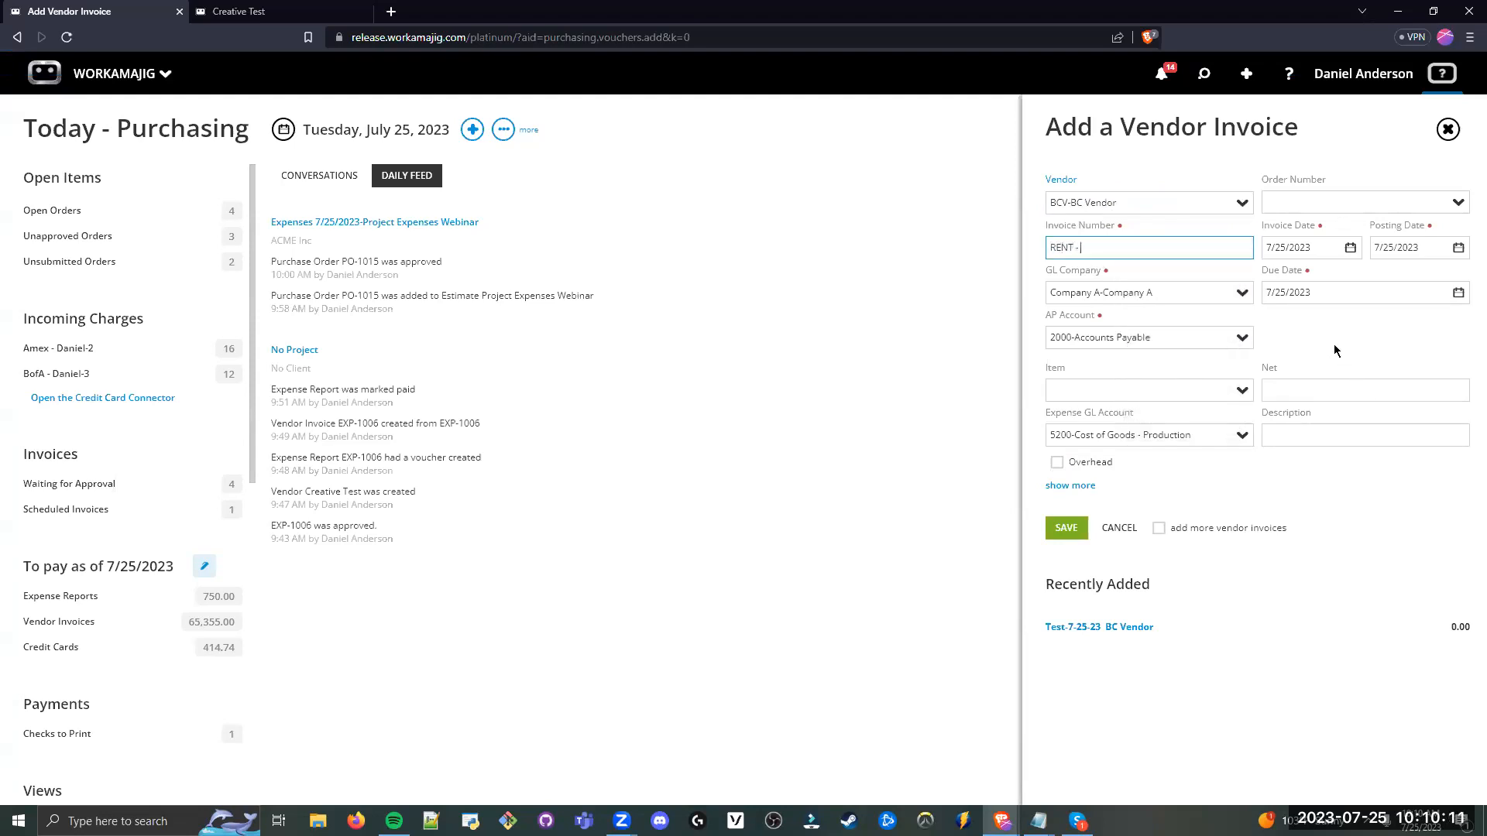
type("7/25")
Step: Set the invoice's item to PROD-OH-Overhead and its net amount to 2500.00
left_click(1308, 346)
left_click(1189, 385)
key("Tab")
left_click(1151, 435)
type("over")
left_click(1072, 461)
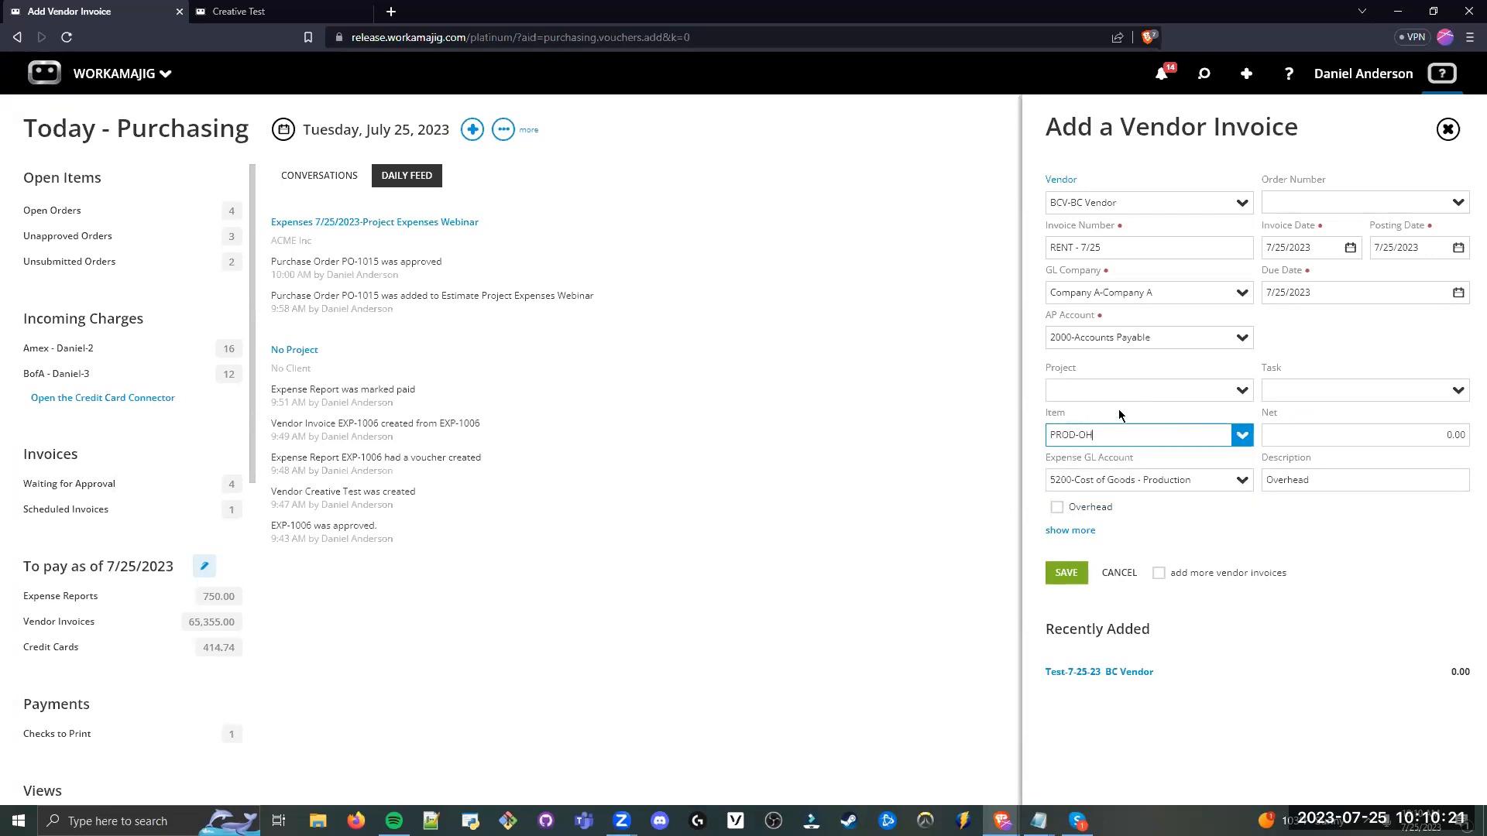
left_click(1445, 435)
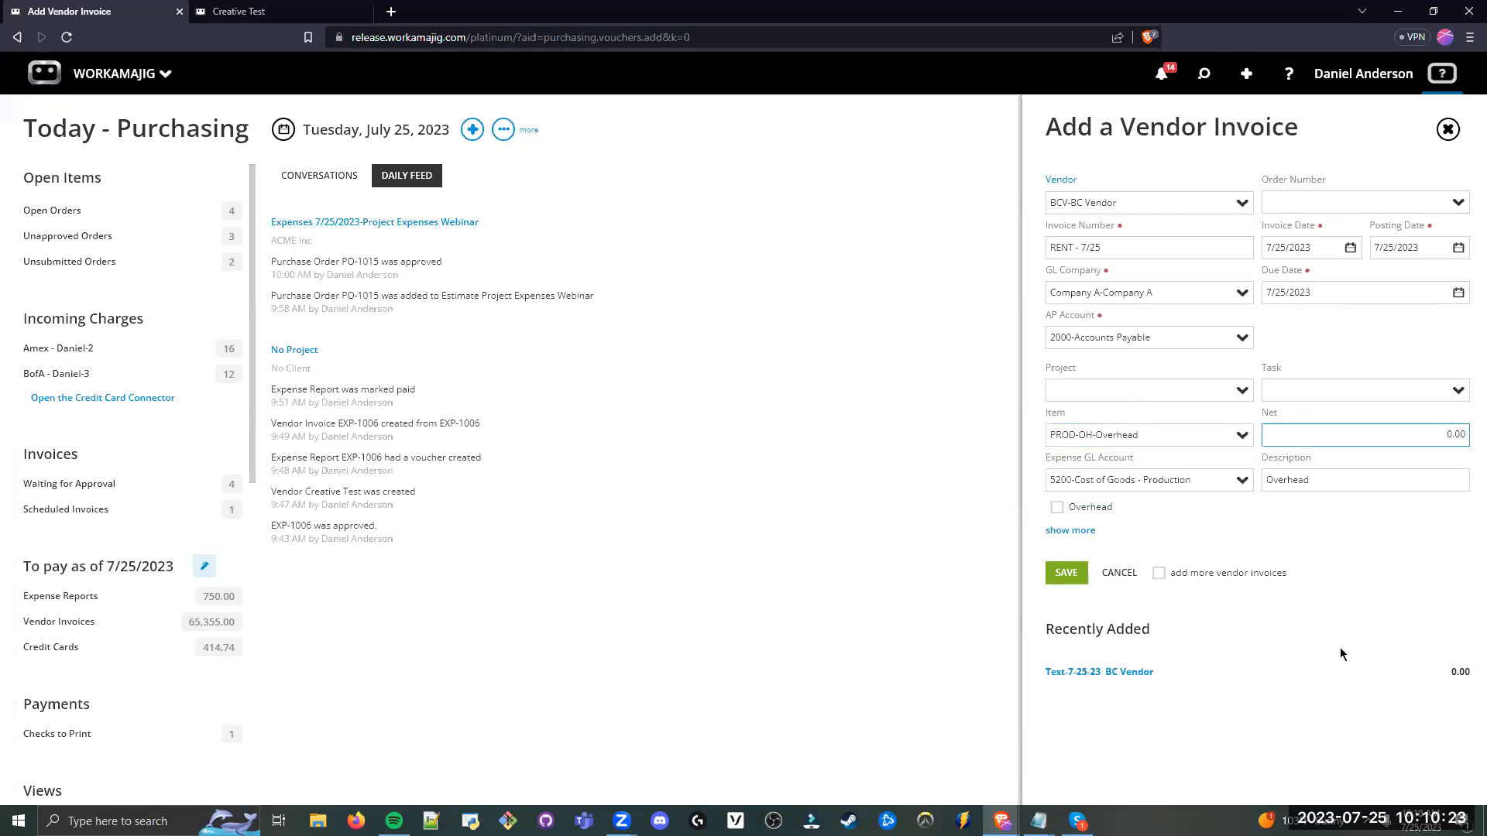
type("2500")
left_click(1352, 621)
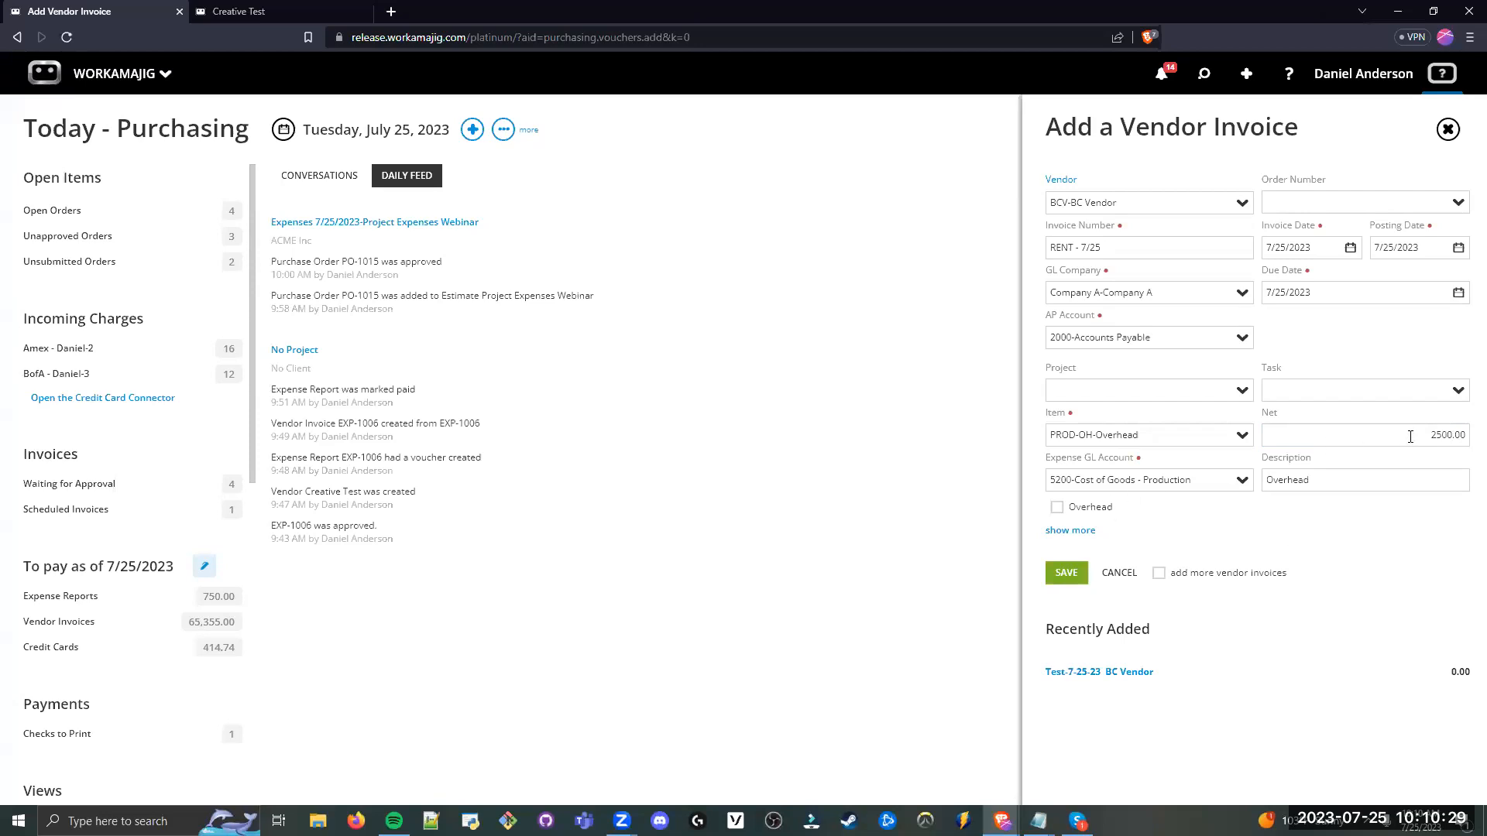
Step: Mark the rent invoice as overhead and save it
left_click(1077, 509)
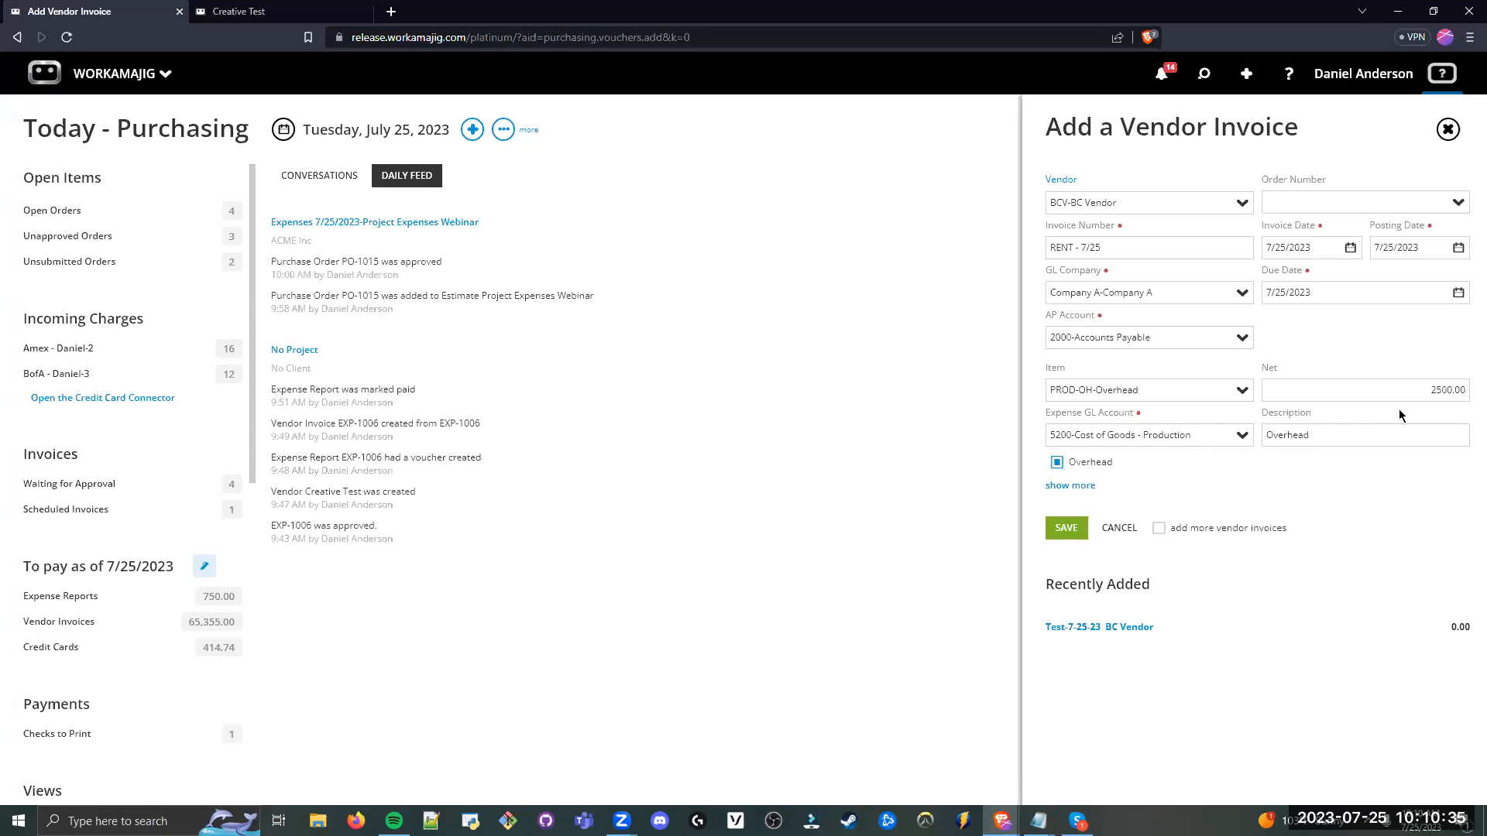
left_click(1067, 529)
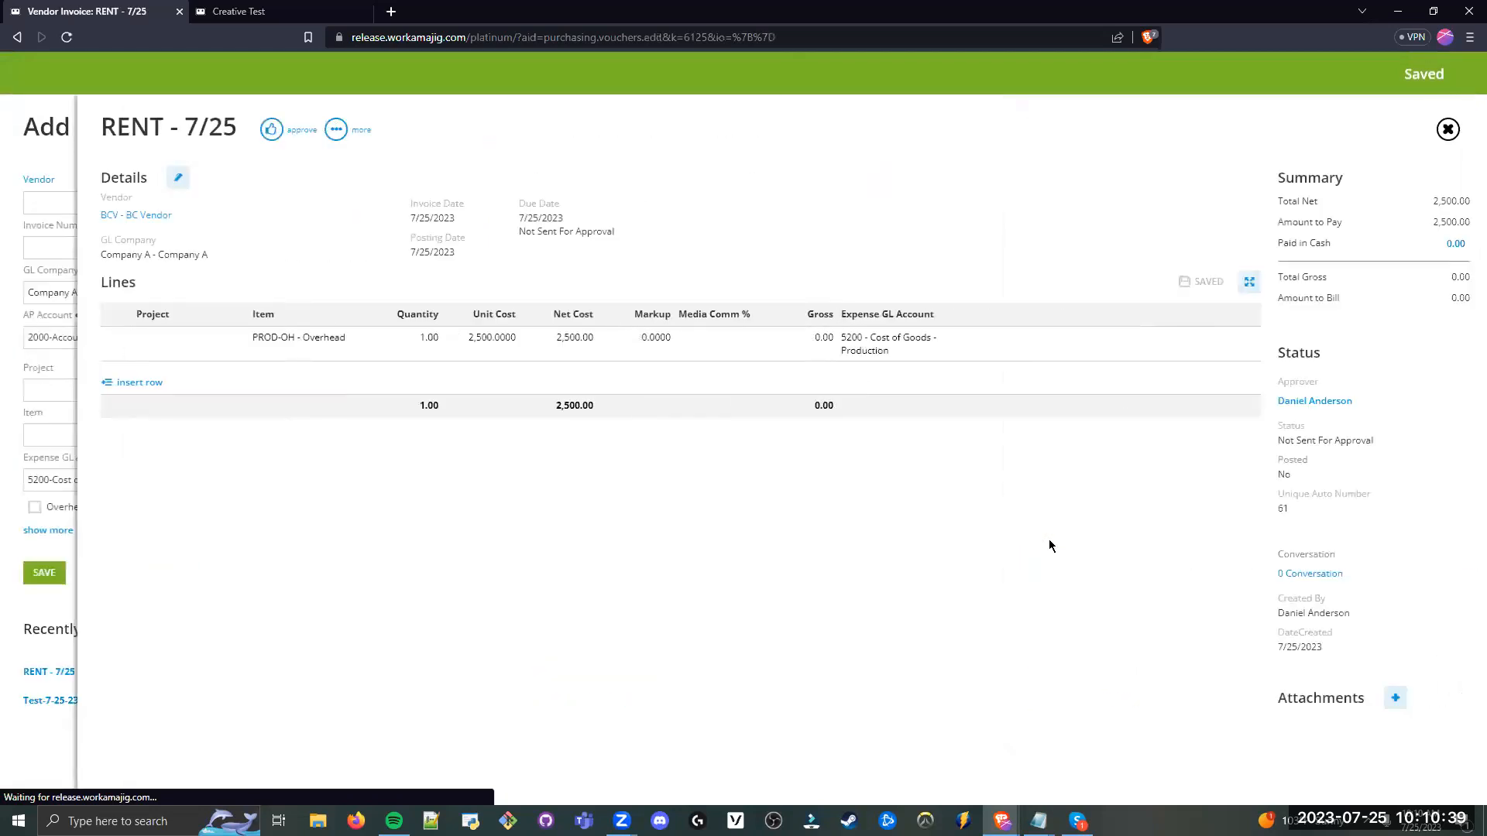
left_click_drag(102, 130, 246, 133)
left_click(282, 239)
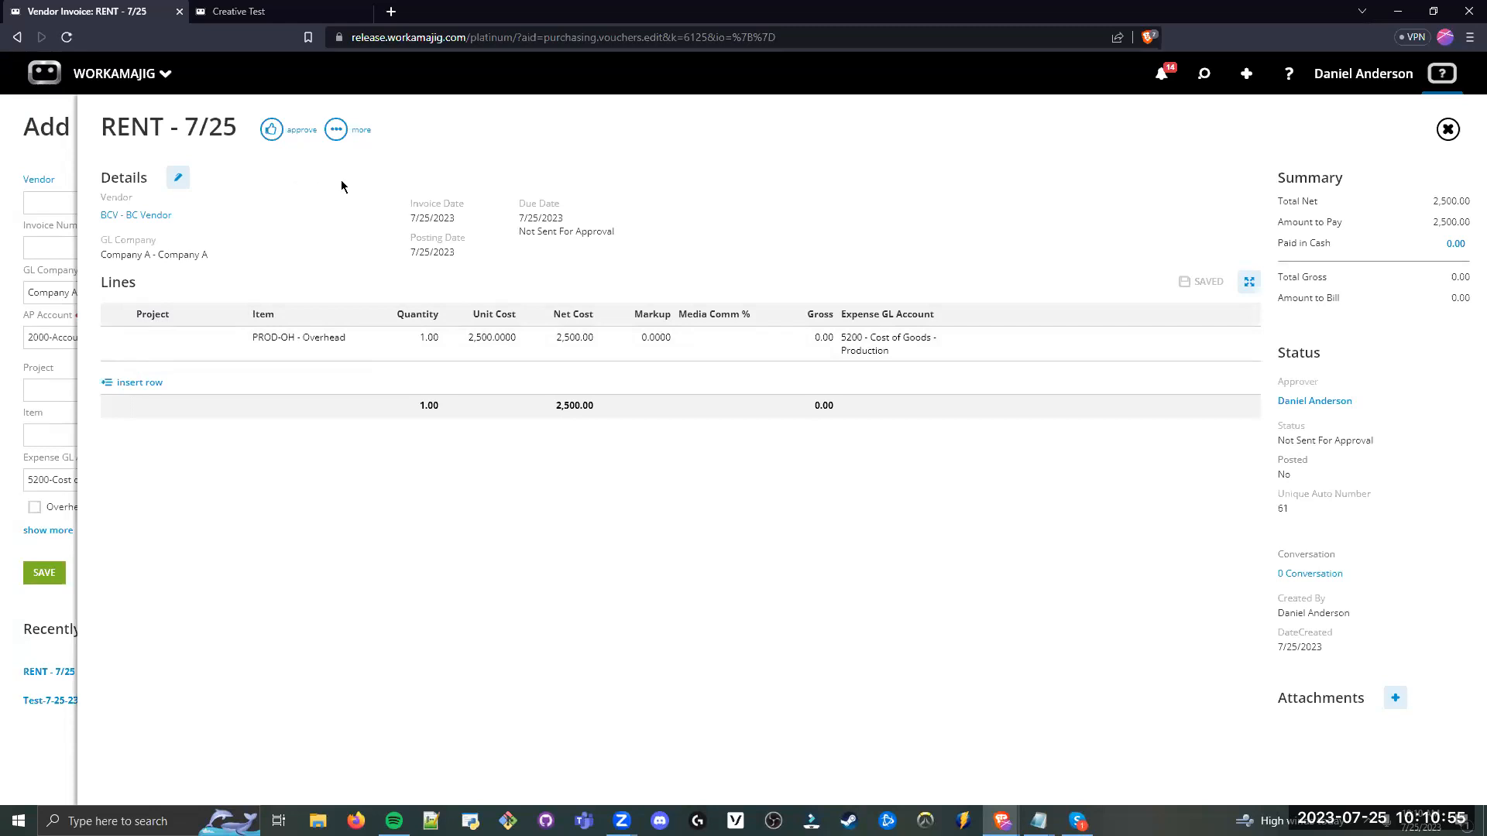
Step: Create a recurring schedule from the RENT - 7/25 vendor invoice
left_click(346, 136)
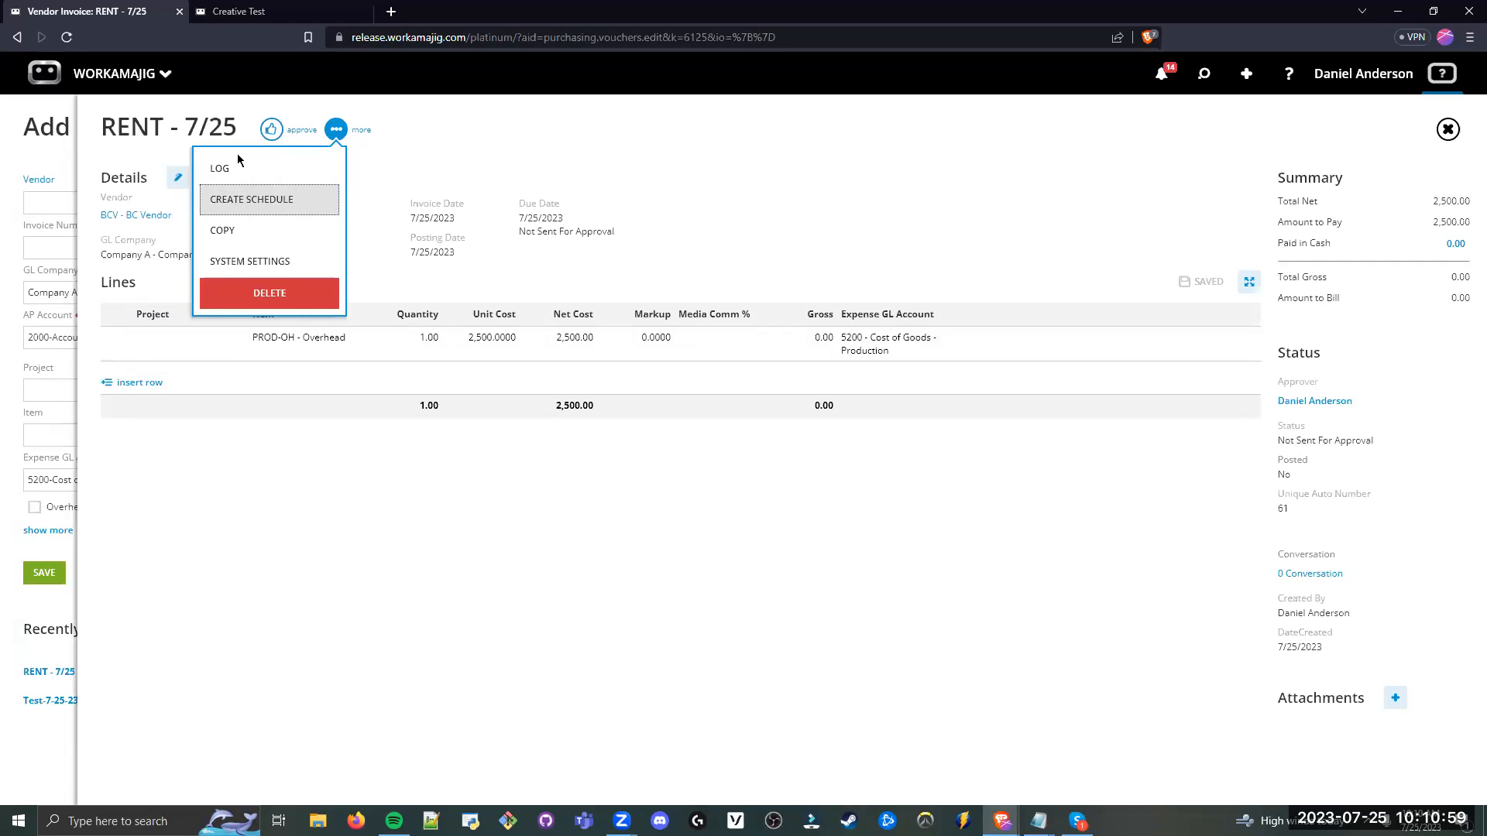
left_click(450, 208)
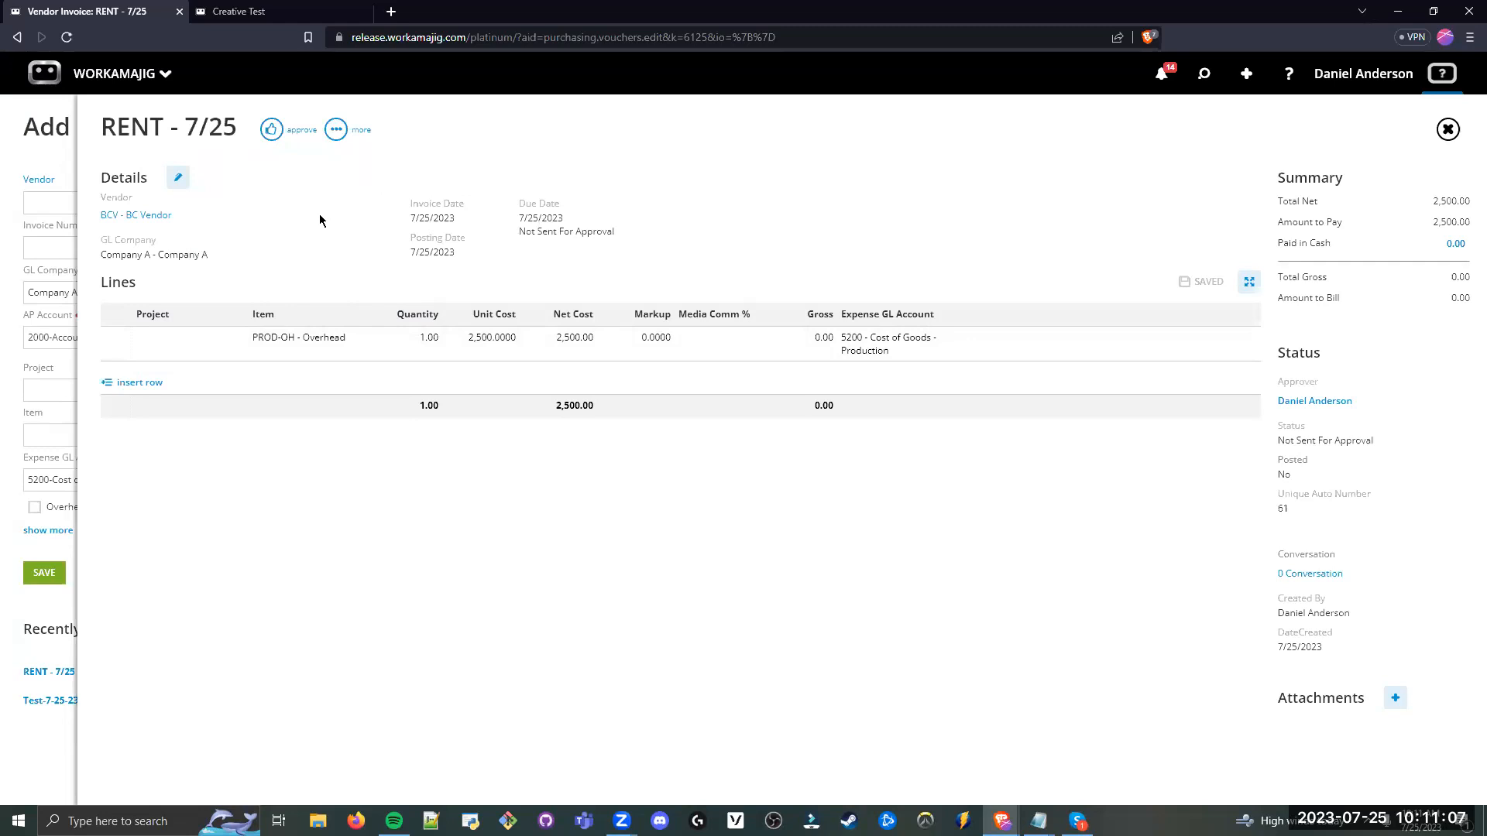
left_click(336, 132)
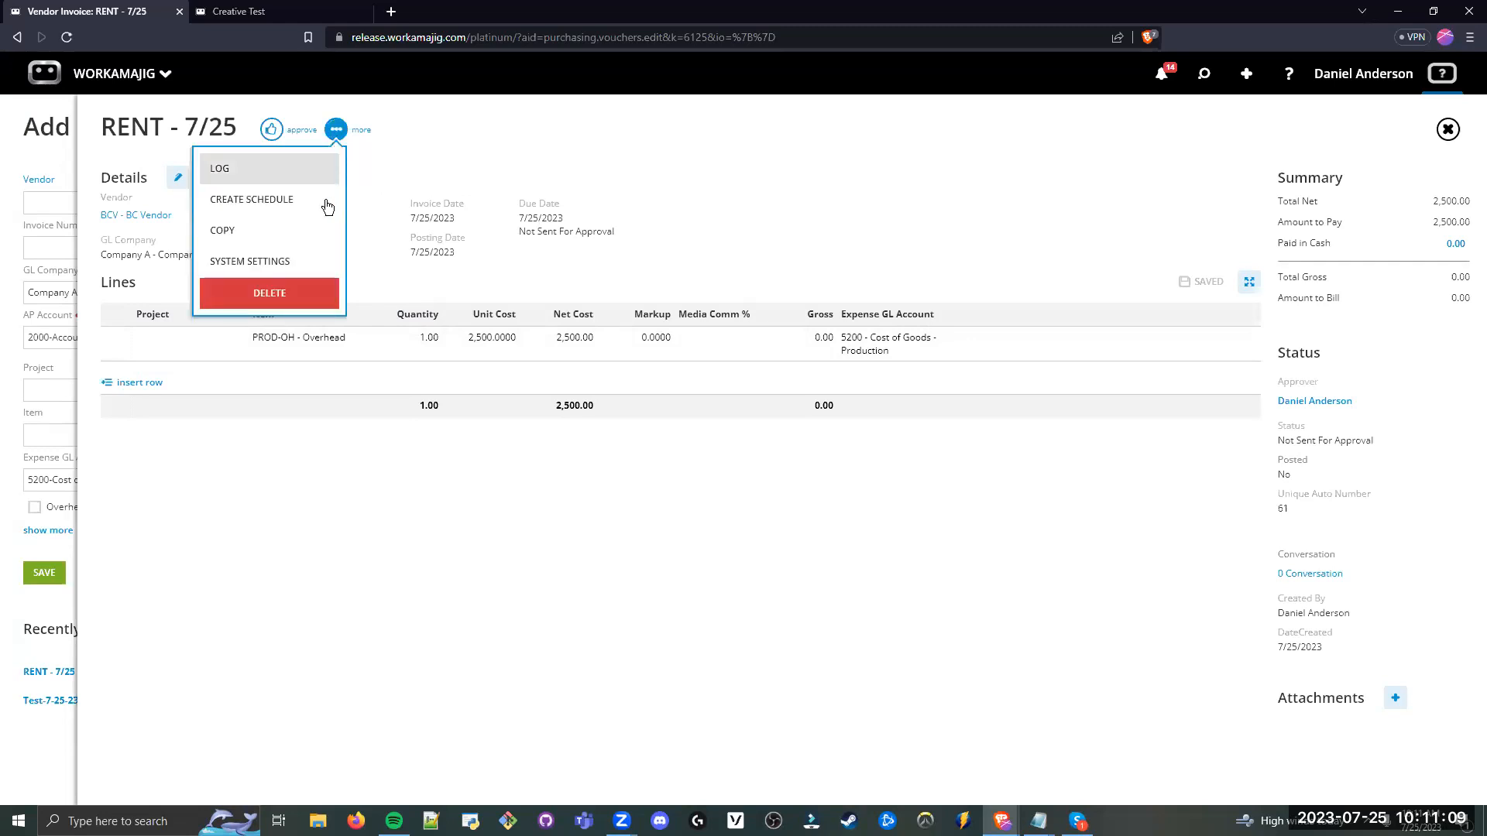
left_click(270, 206)
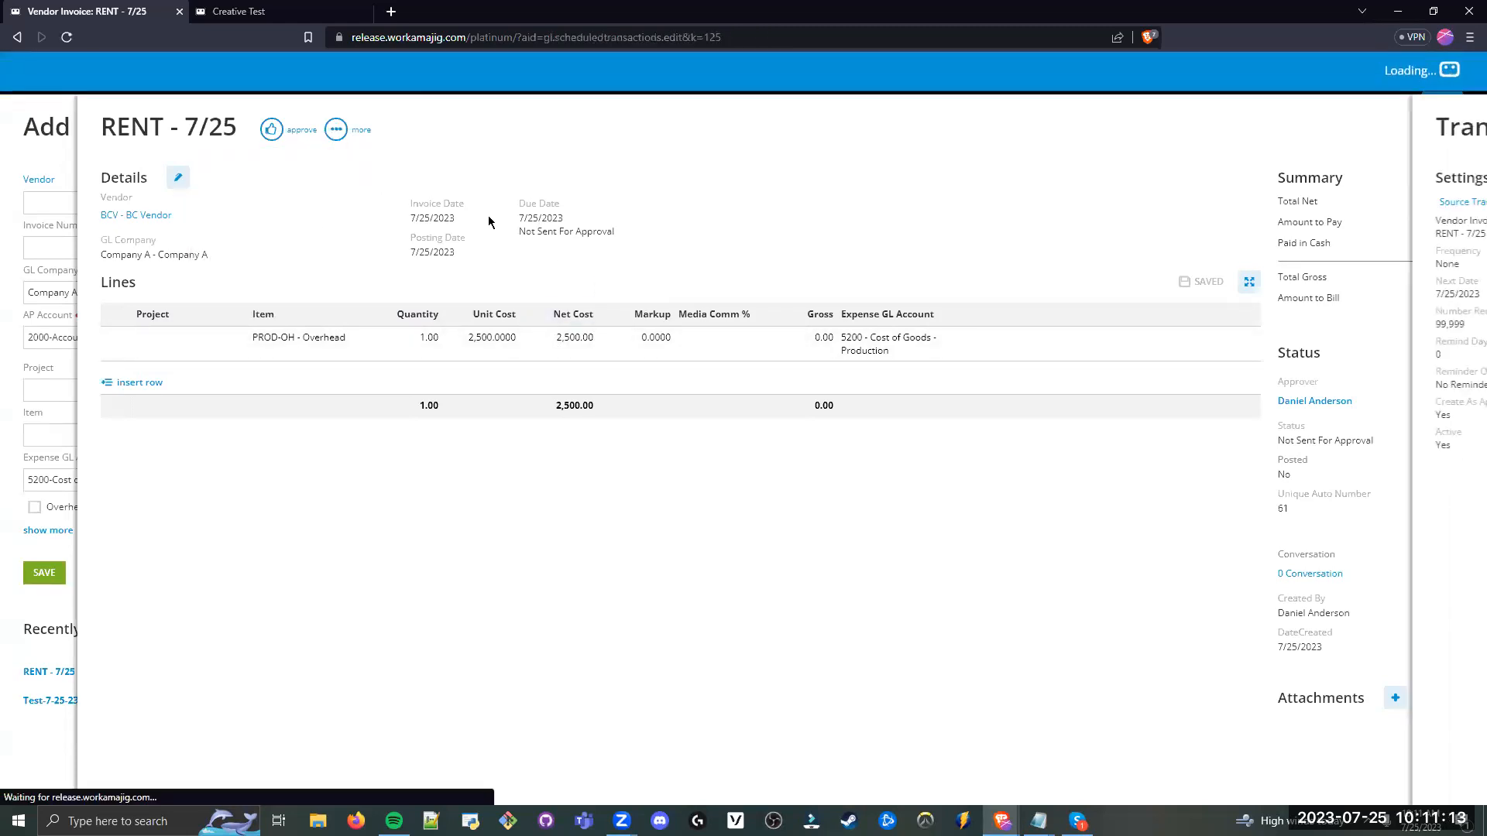
left_click_drag(392, 260, 685, 271)
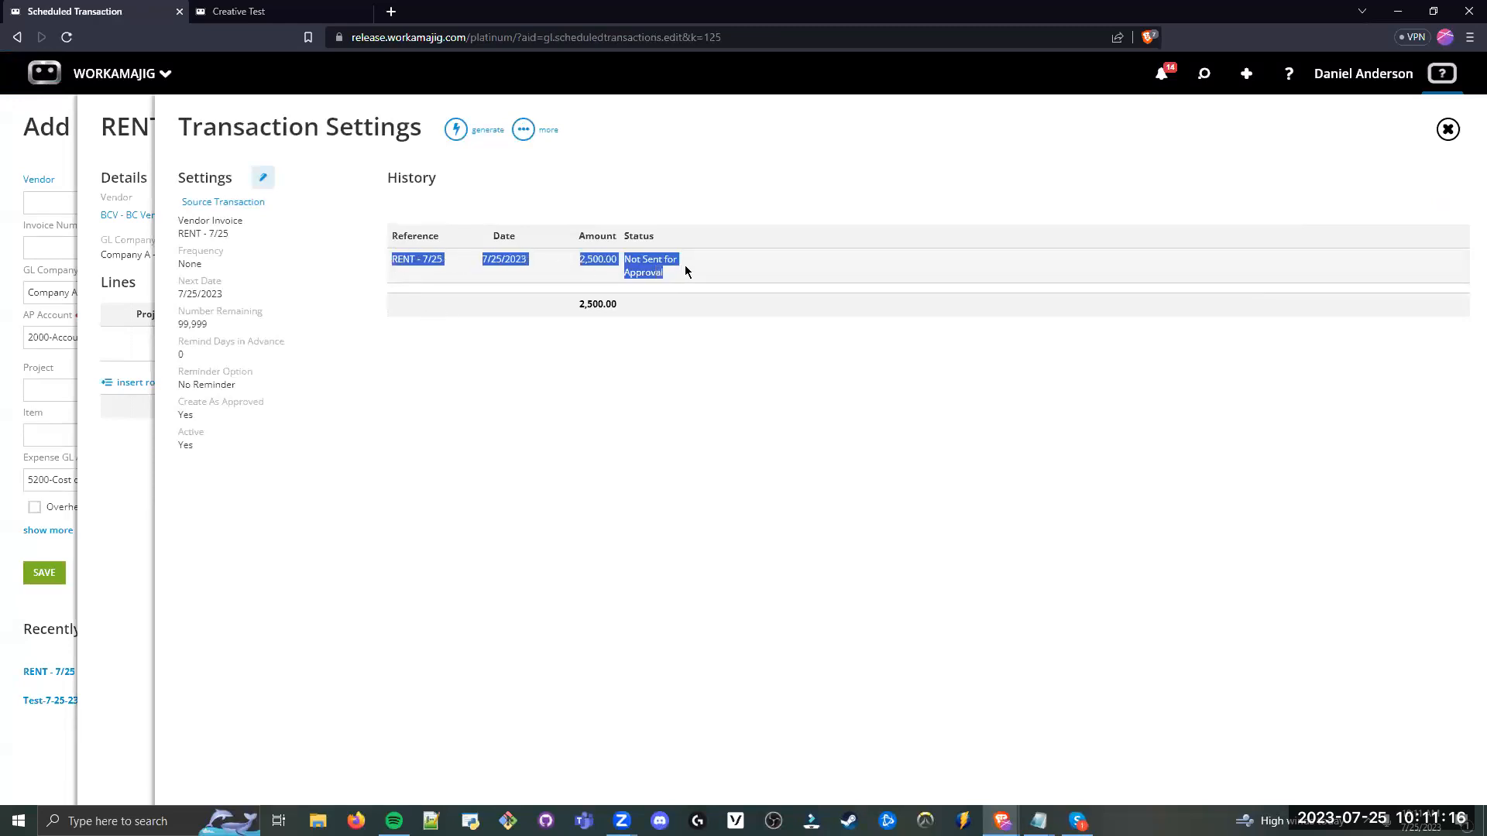
left_click(593, 333)
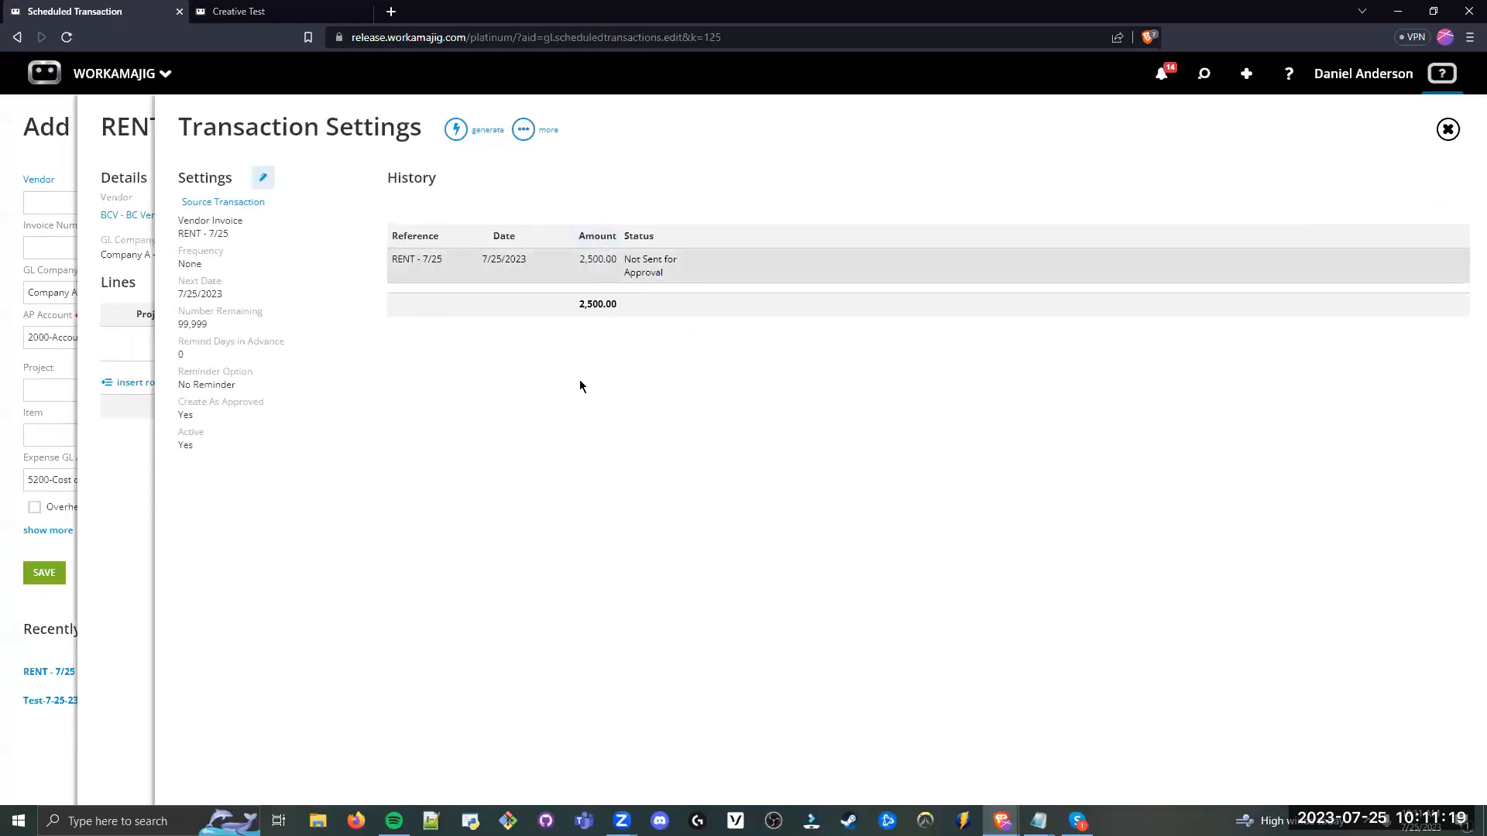
left_click_drag(233, 180, 195, 181)
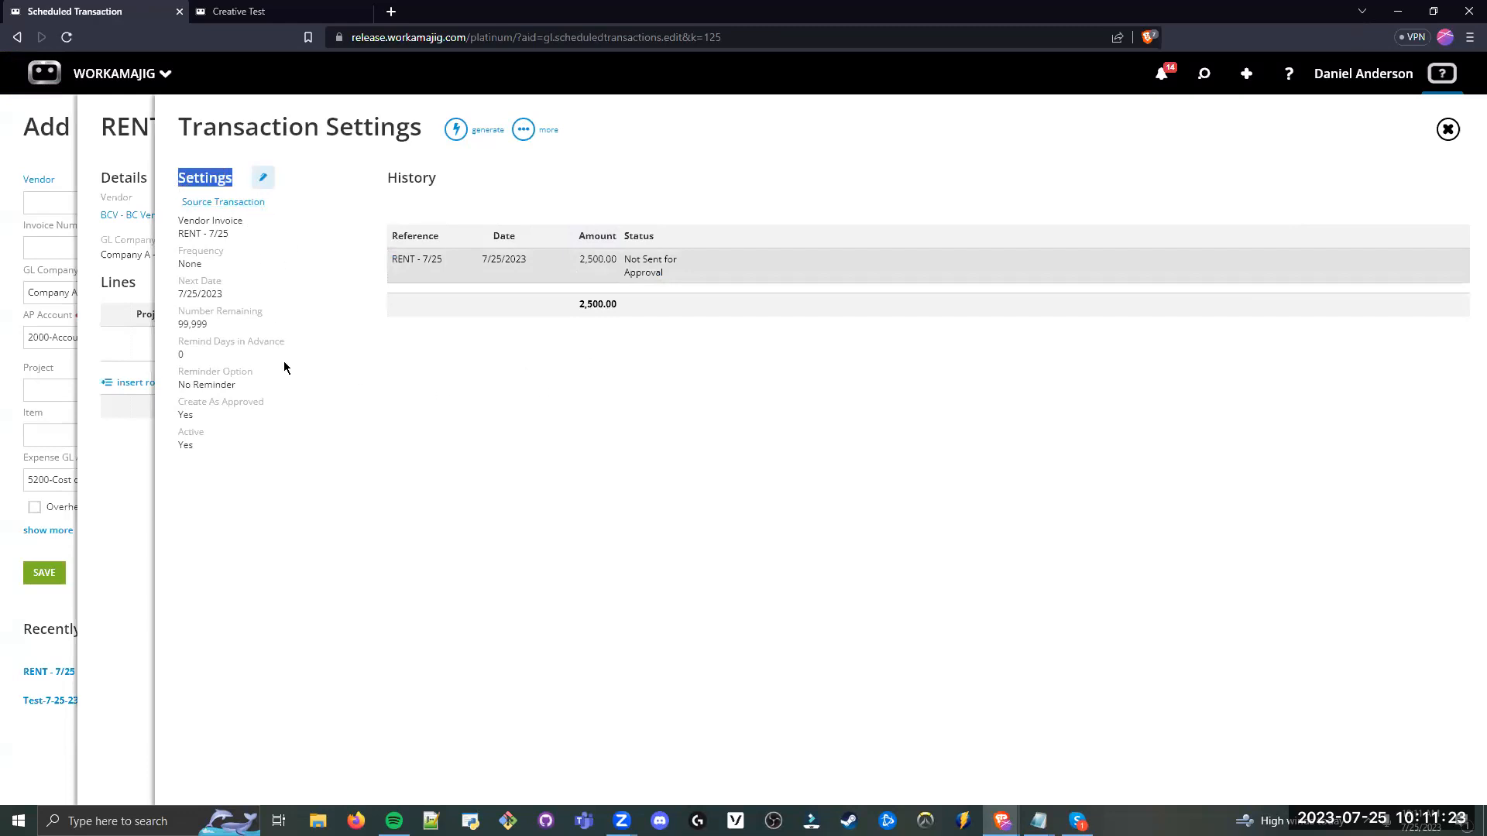
Step: Open the scheduled rent transaction's settings for editing and set the frequency to Monthly
left_click(262, 177)
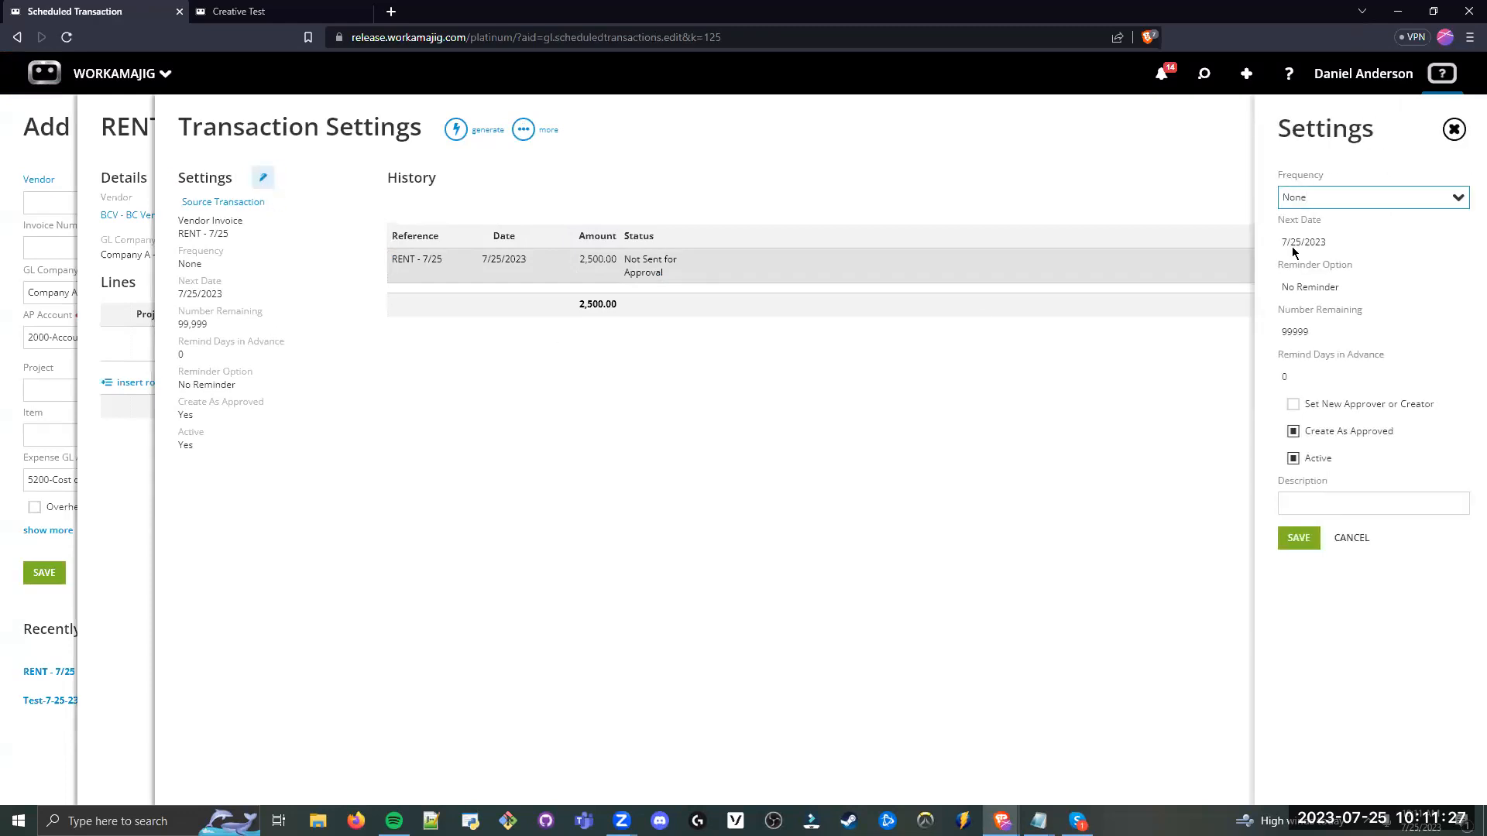
left_click_drag(1352, 202, 1276, 207)
left_click(1458, 198)
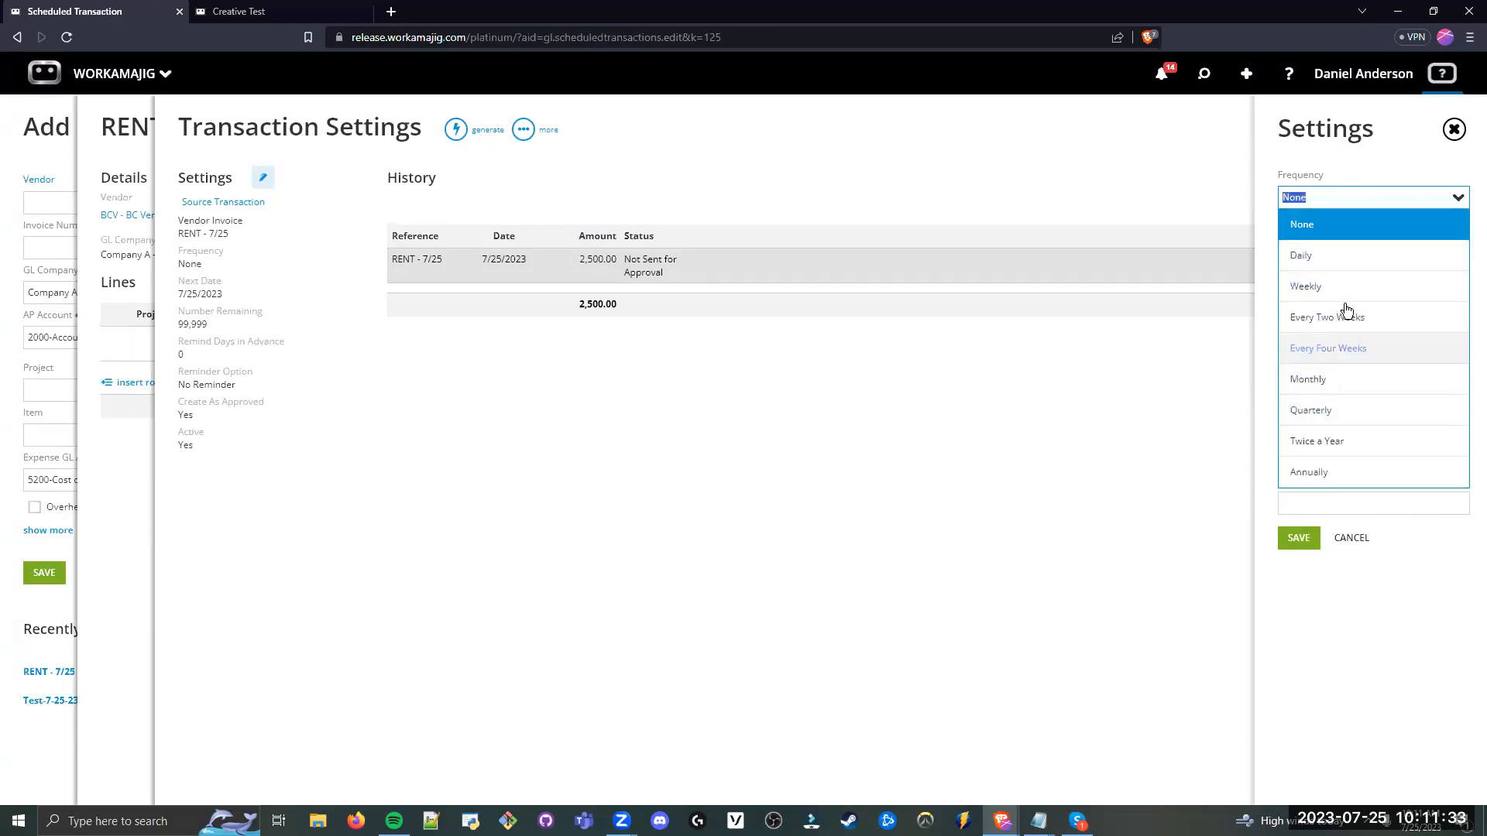
left_click(1344, 380)
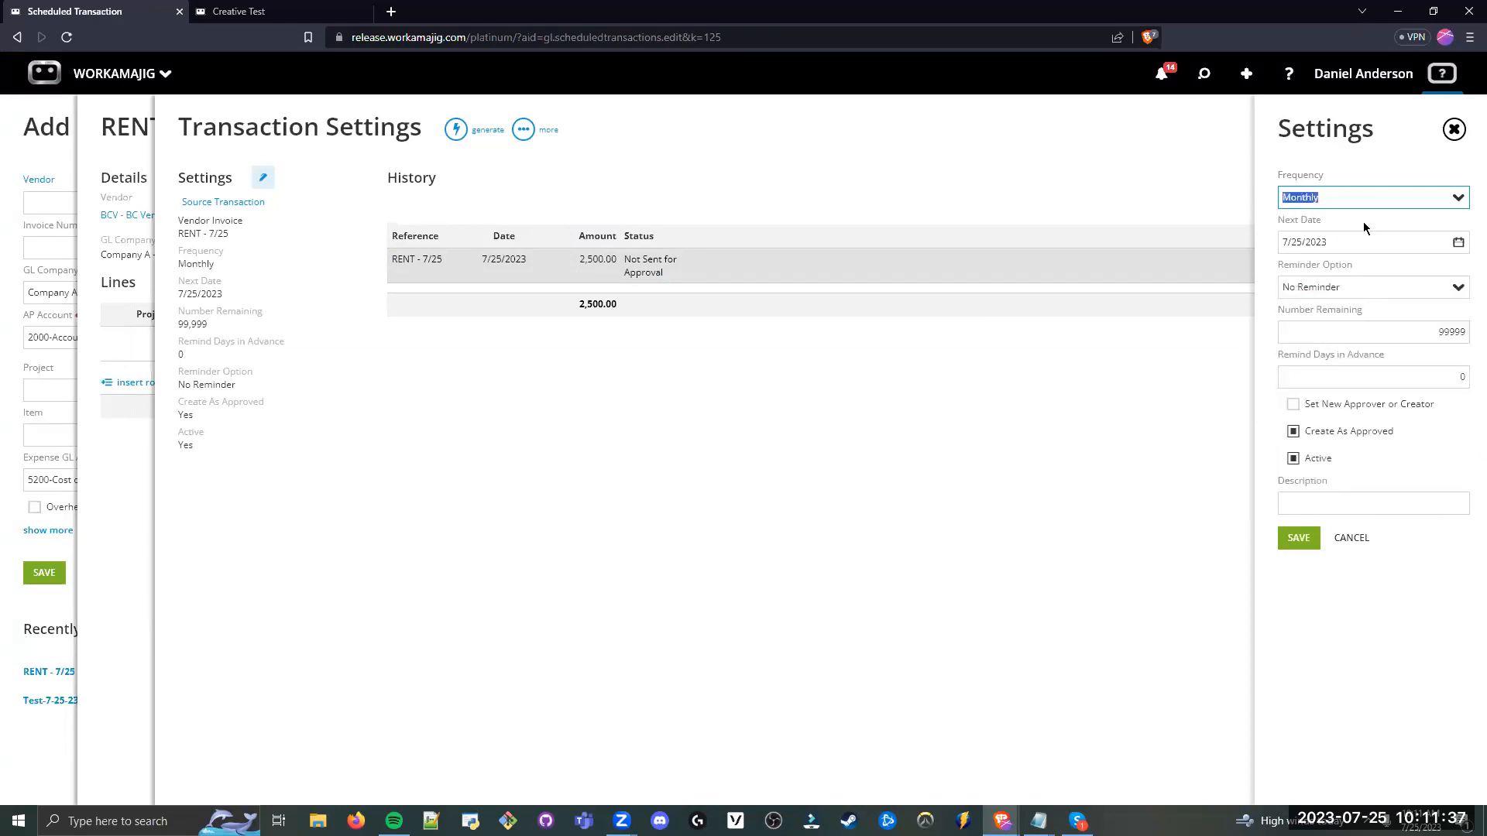
Step: Set the schedule's next date to 8/25/2023
left_click(1286, 242)
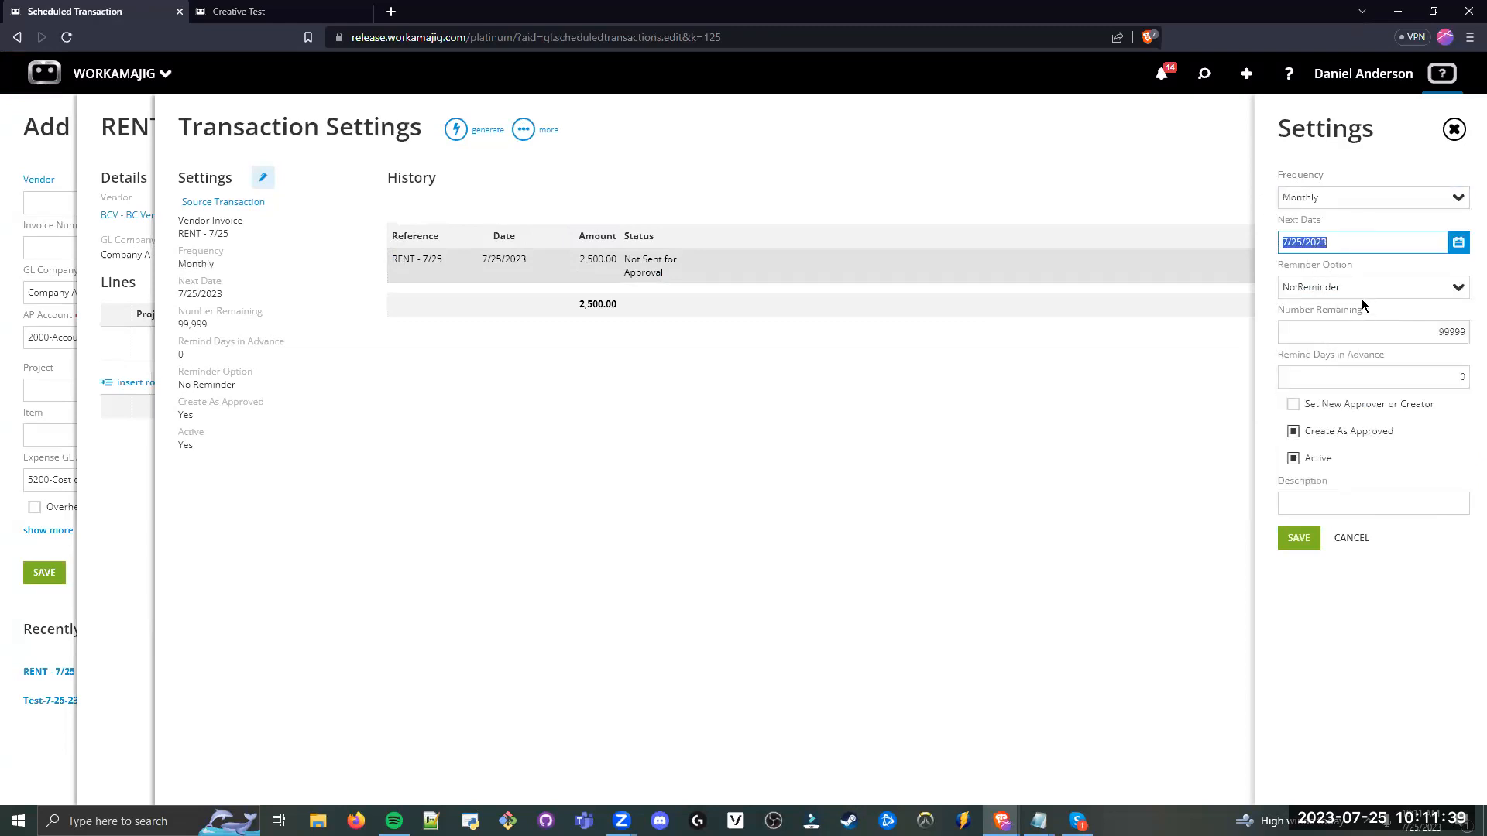
left_click(1458, 242)
left_click(1452, 275)
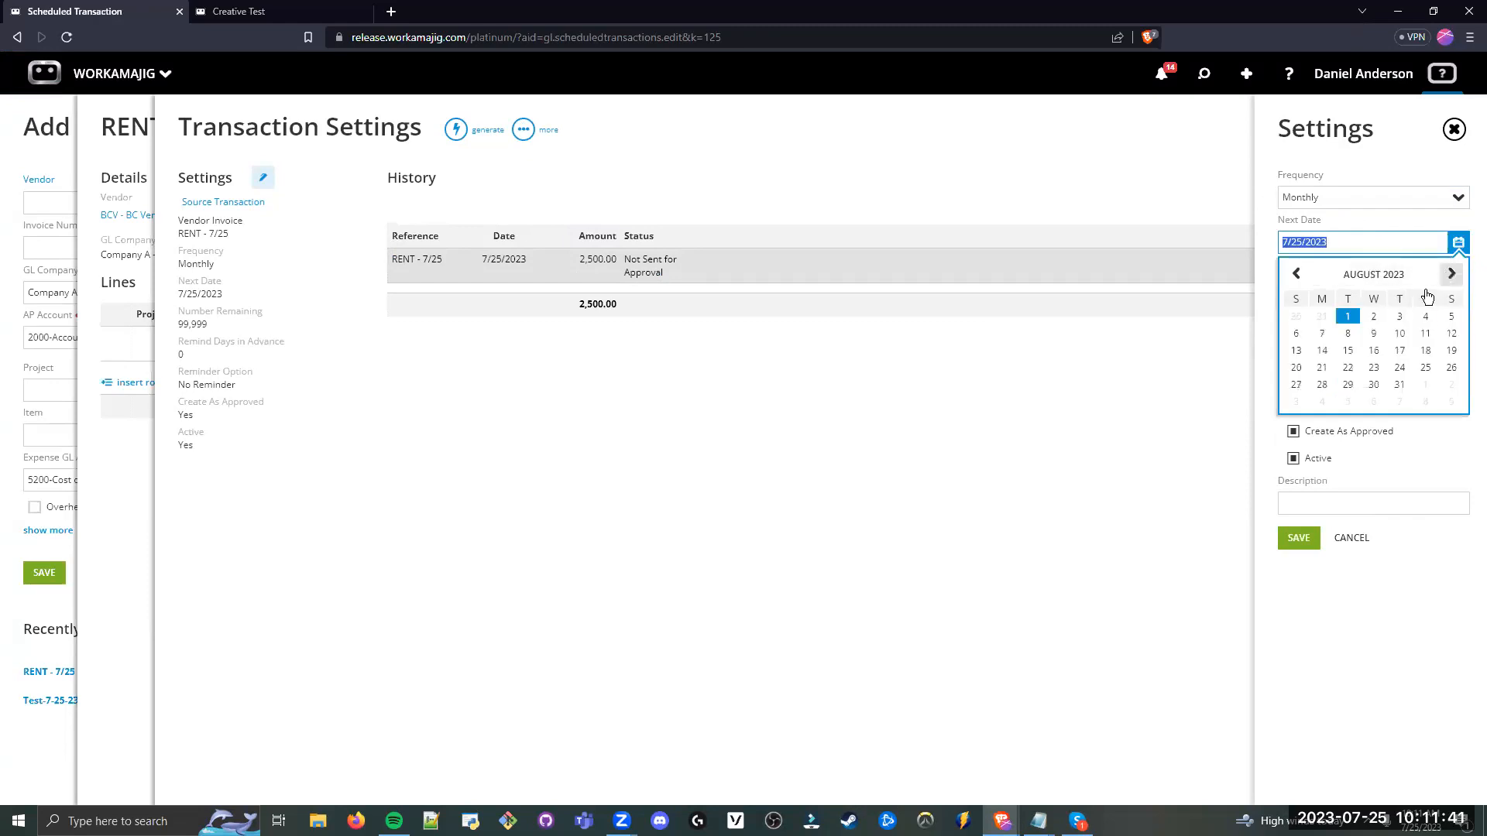
left_click(1425, 367)
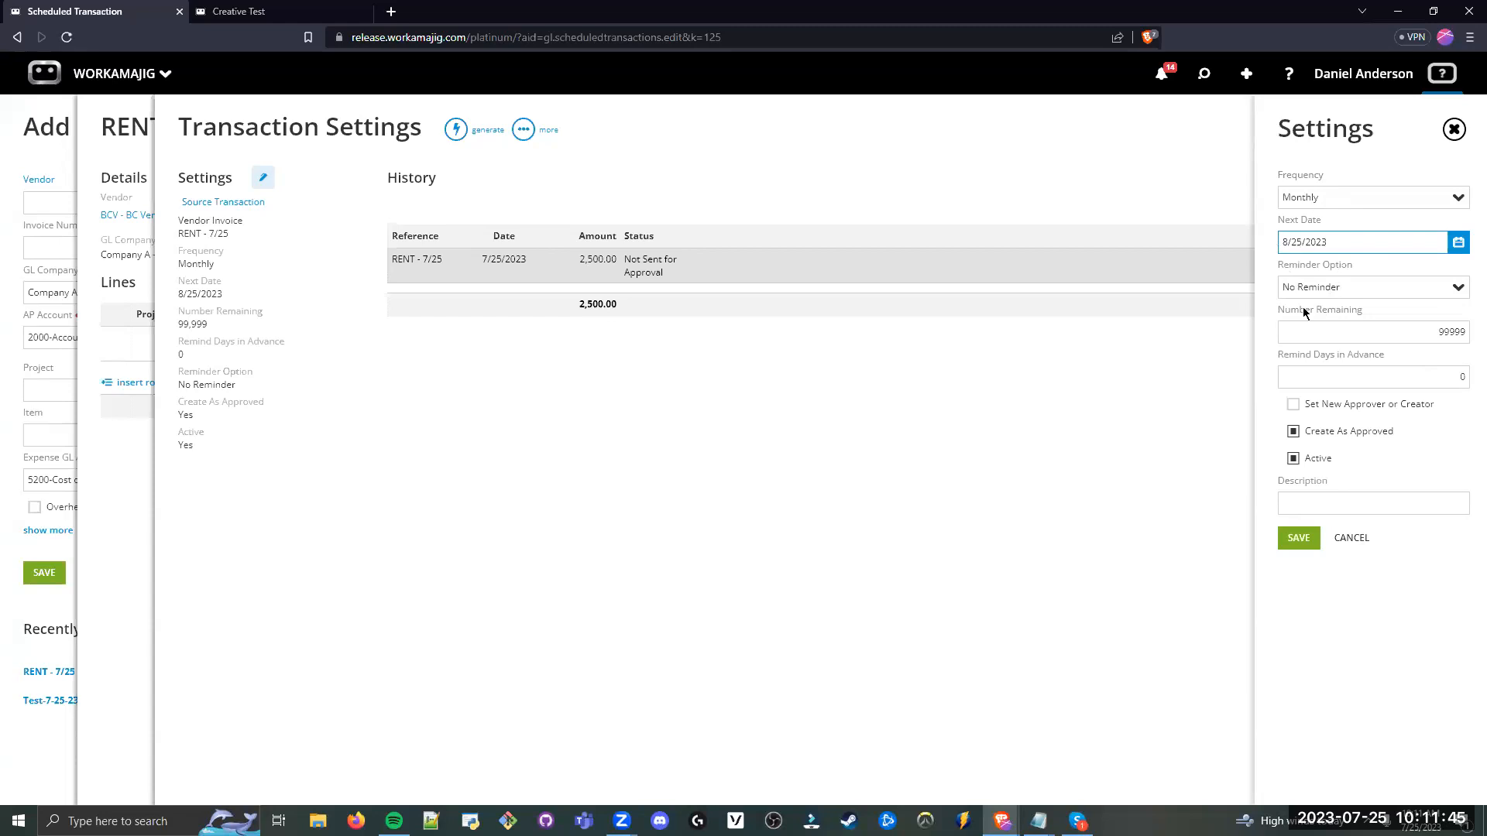
left_click_drag(1332, 243, 1282, 286)
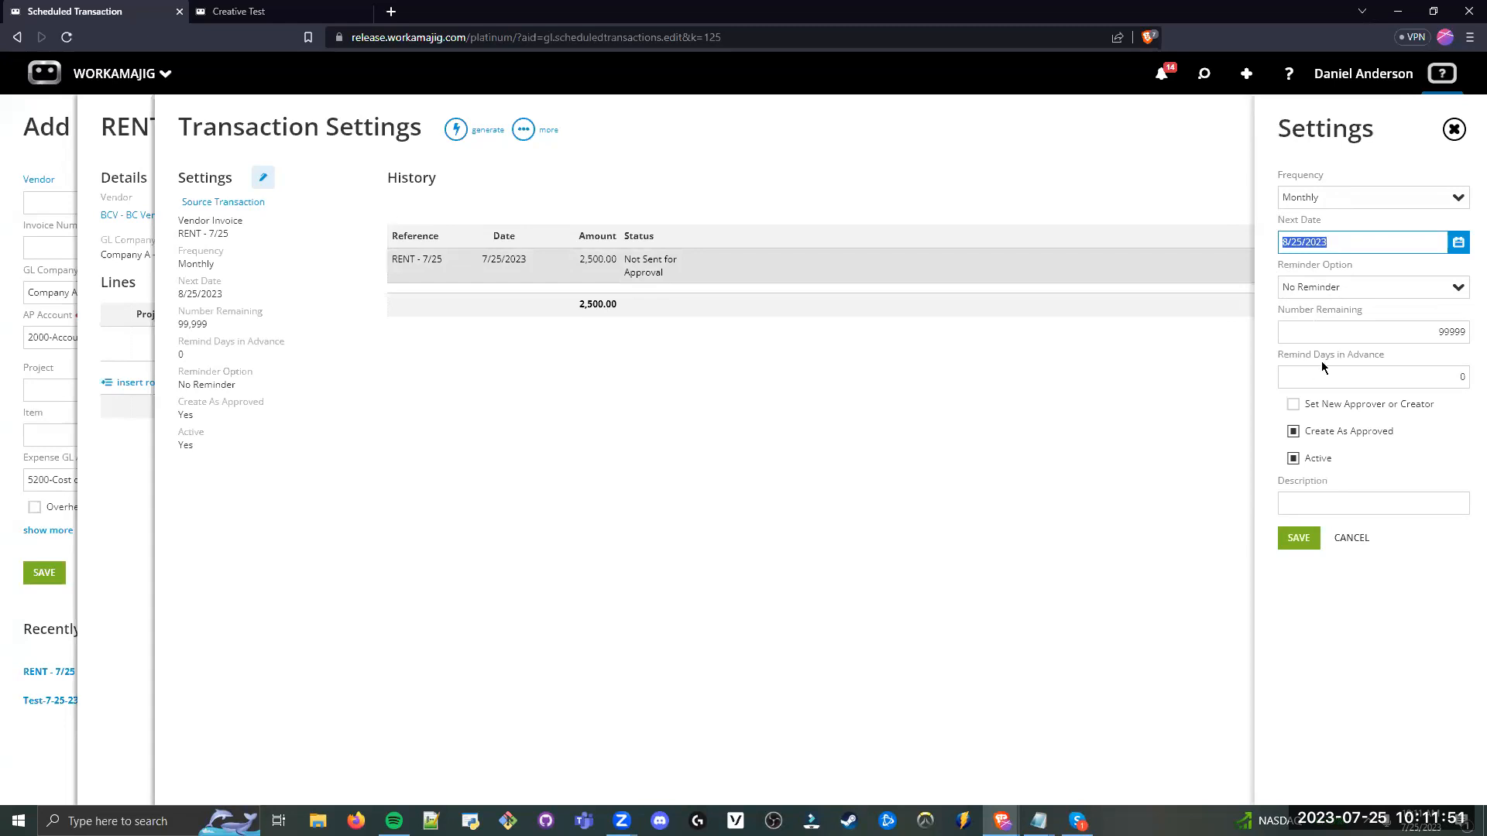
Step: Examine the schedule's reminder options, including Automatically Create, along with its number remaining, remind days in advance and next date
left_click(1352, 312)
left_click_drag(1384, 280, 1274, 292)
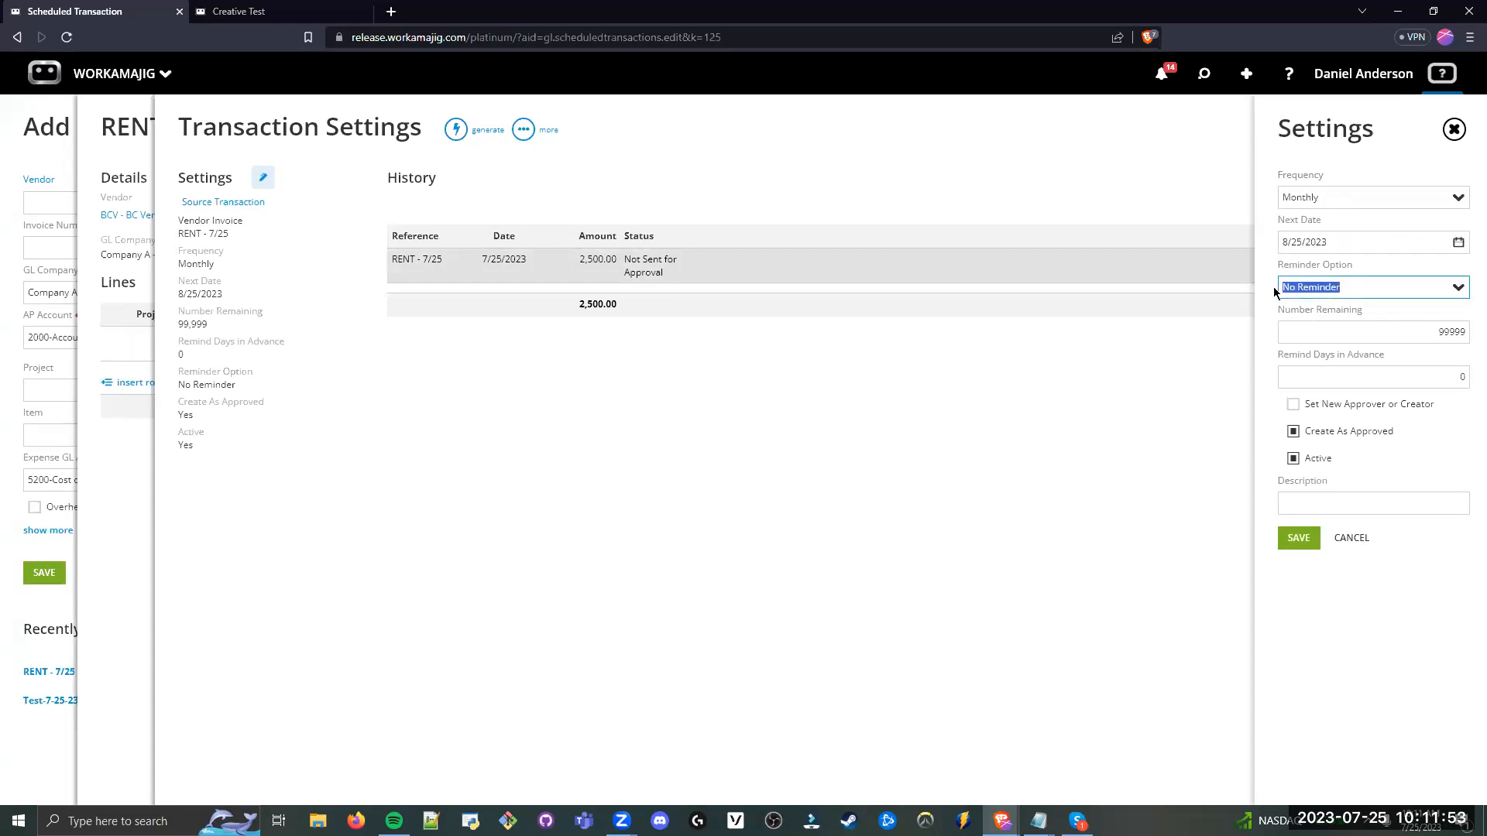
left_click(1458, 288)
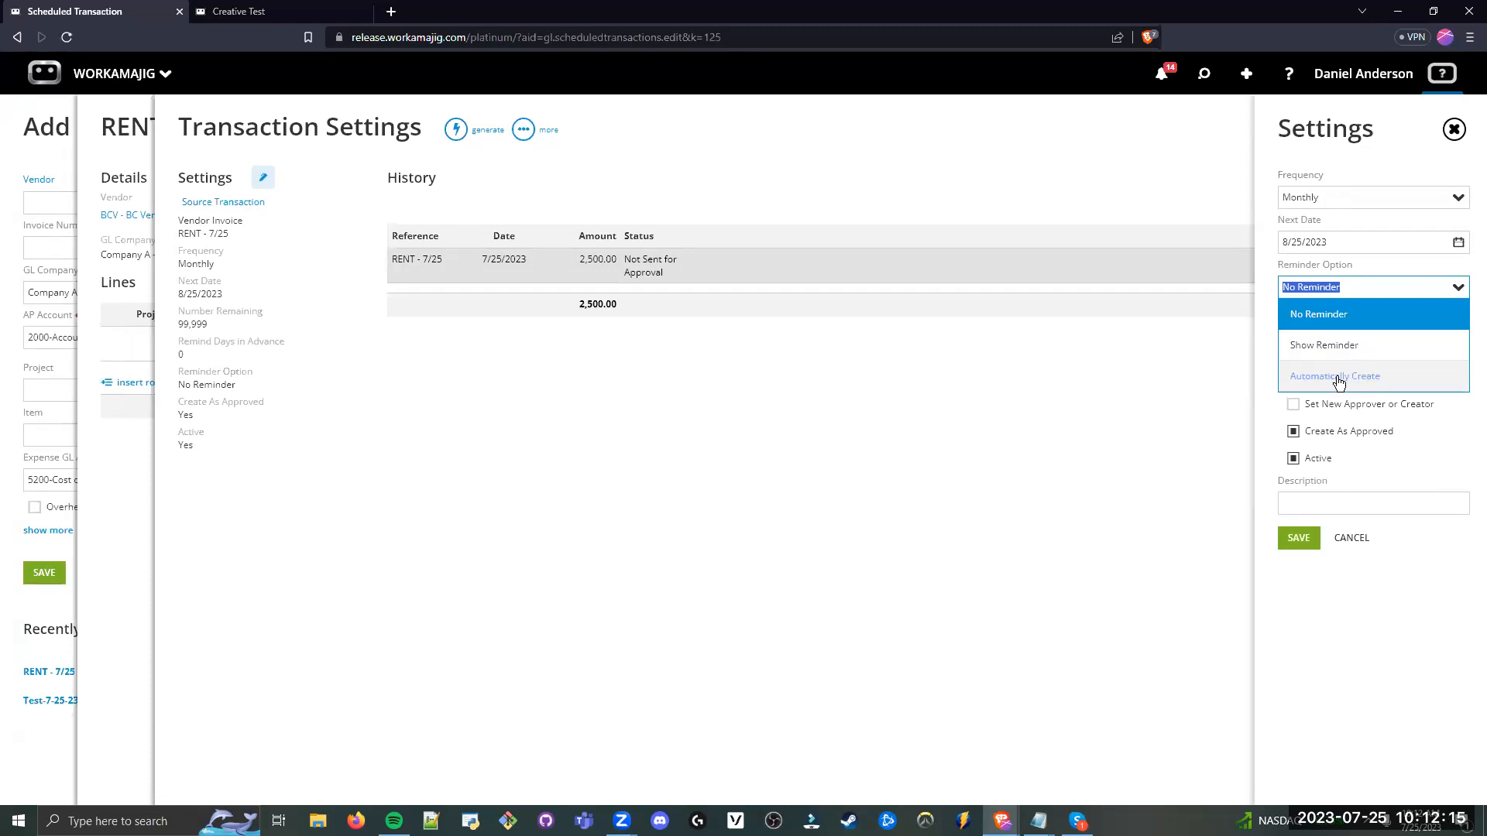
left_click(1379, 583)
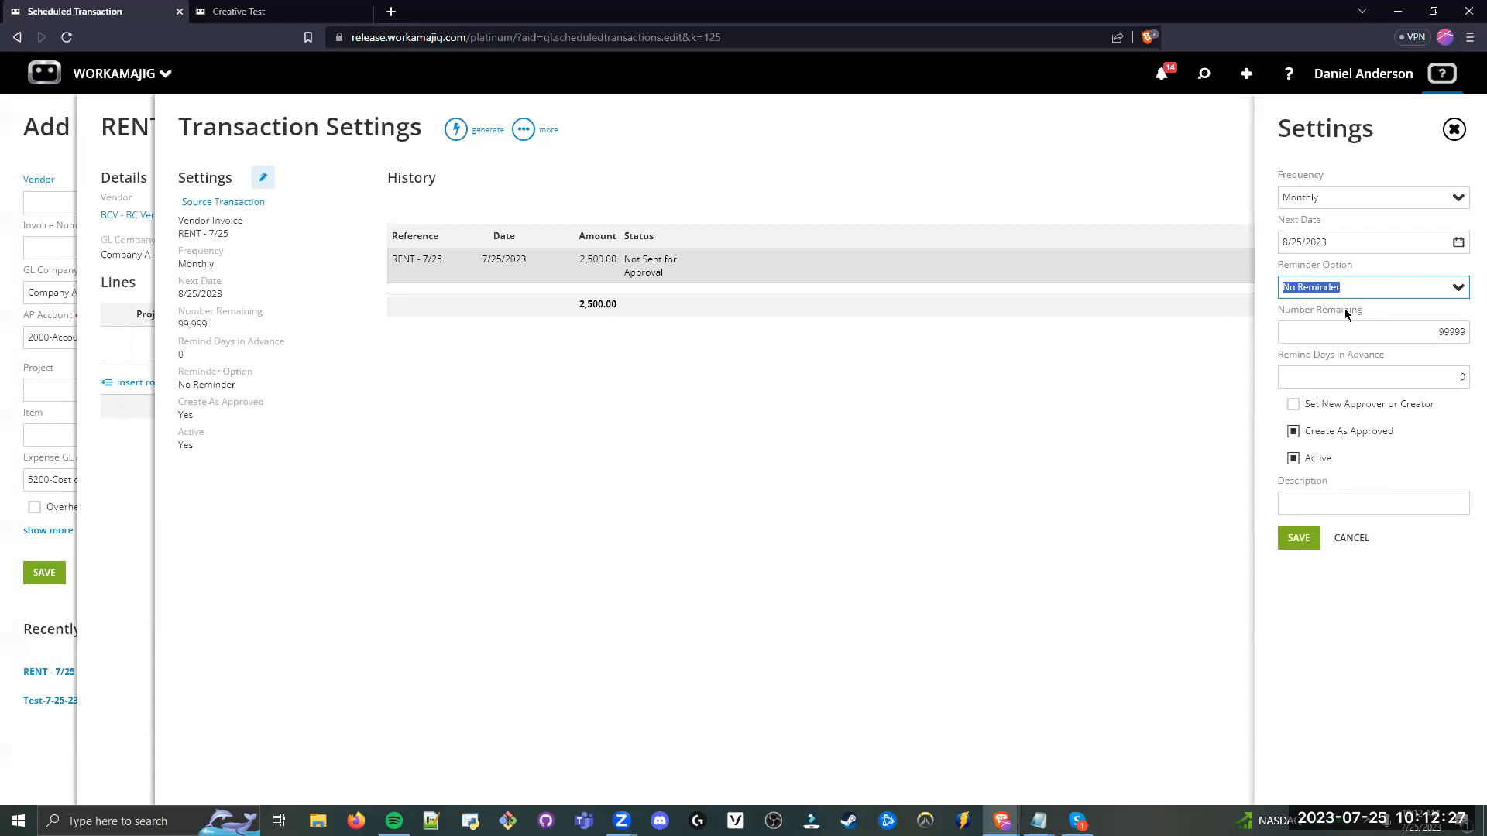
left_click(1346, 313)
left_click(1384, 341)
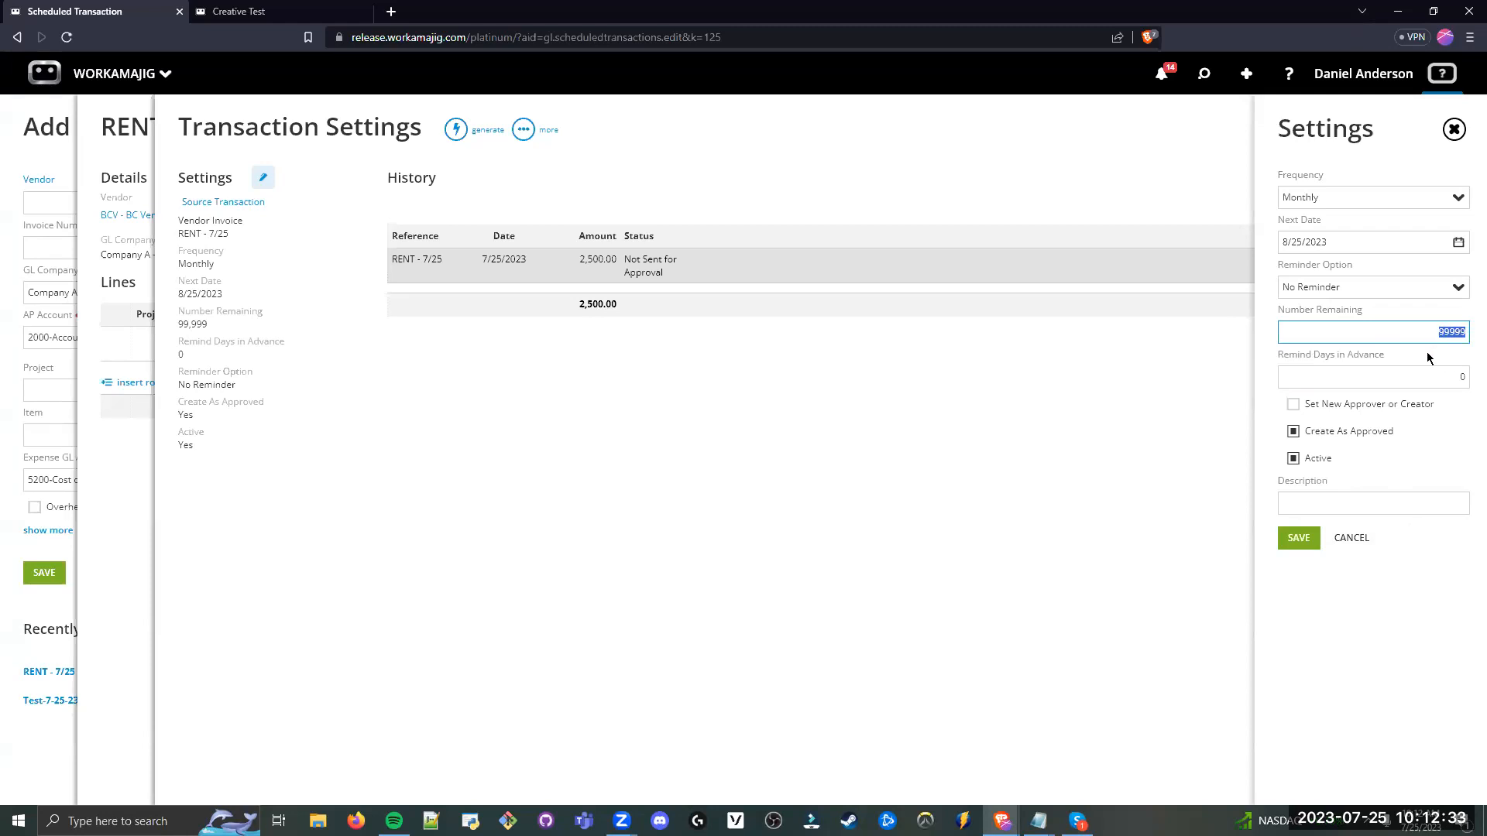
left_click(1407, 611)
left_click(1425, 375)
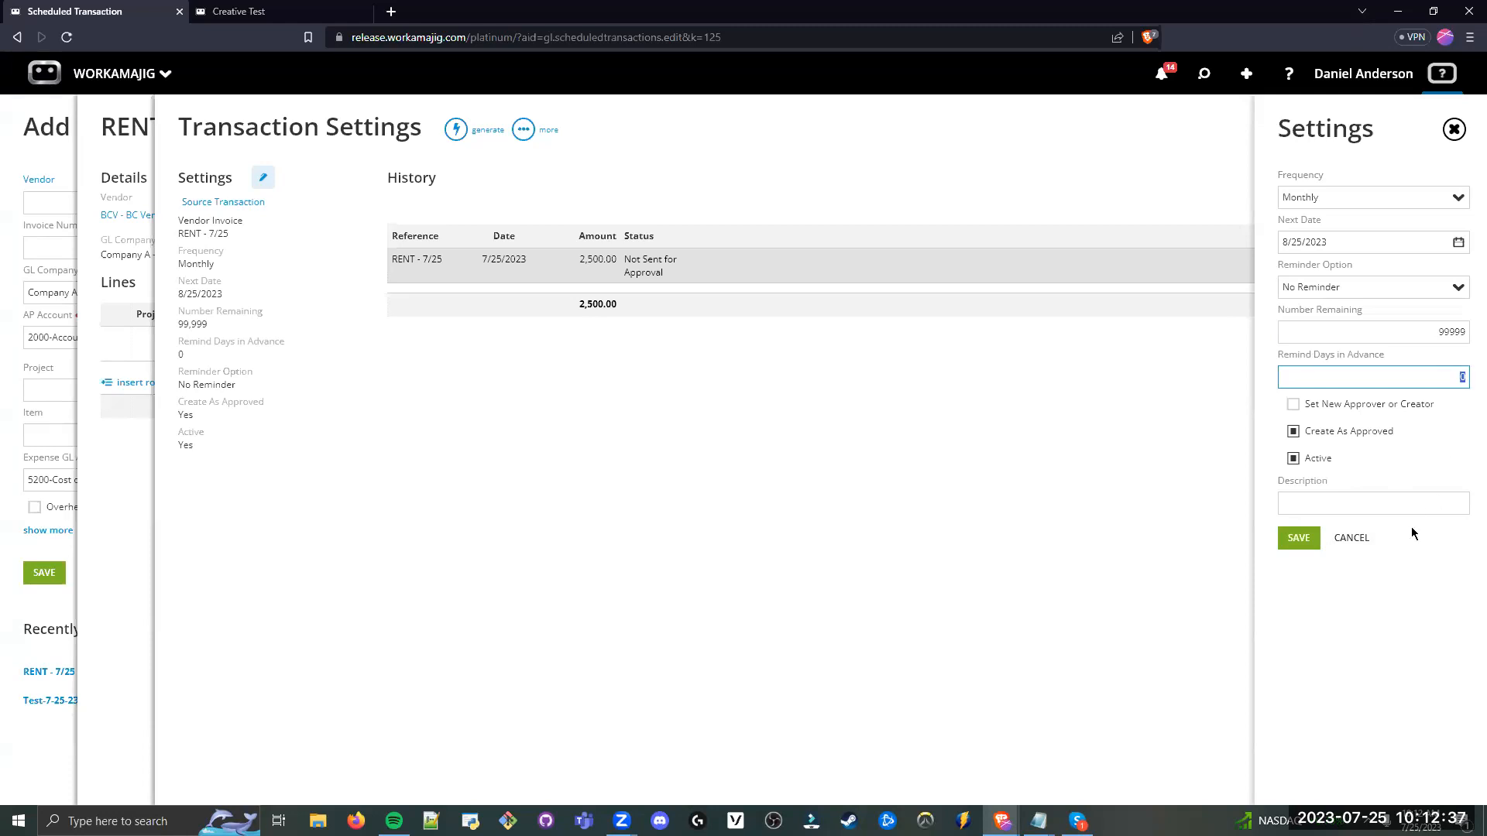
left_click(1349, 237)
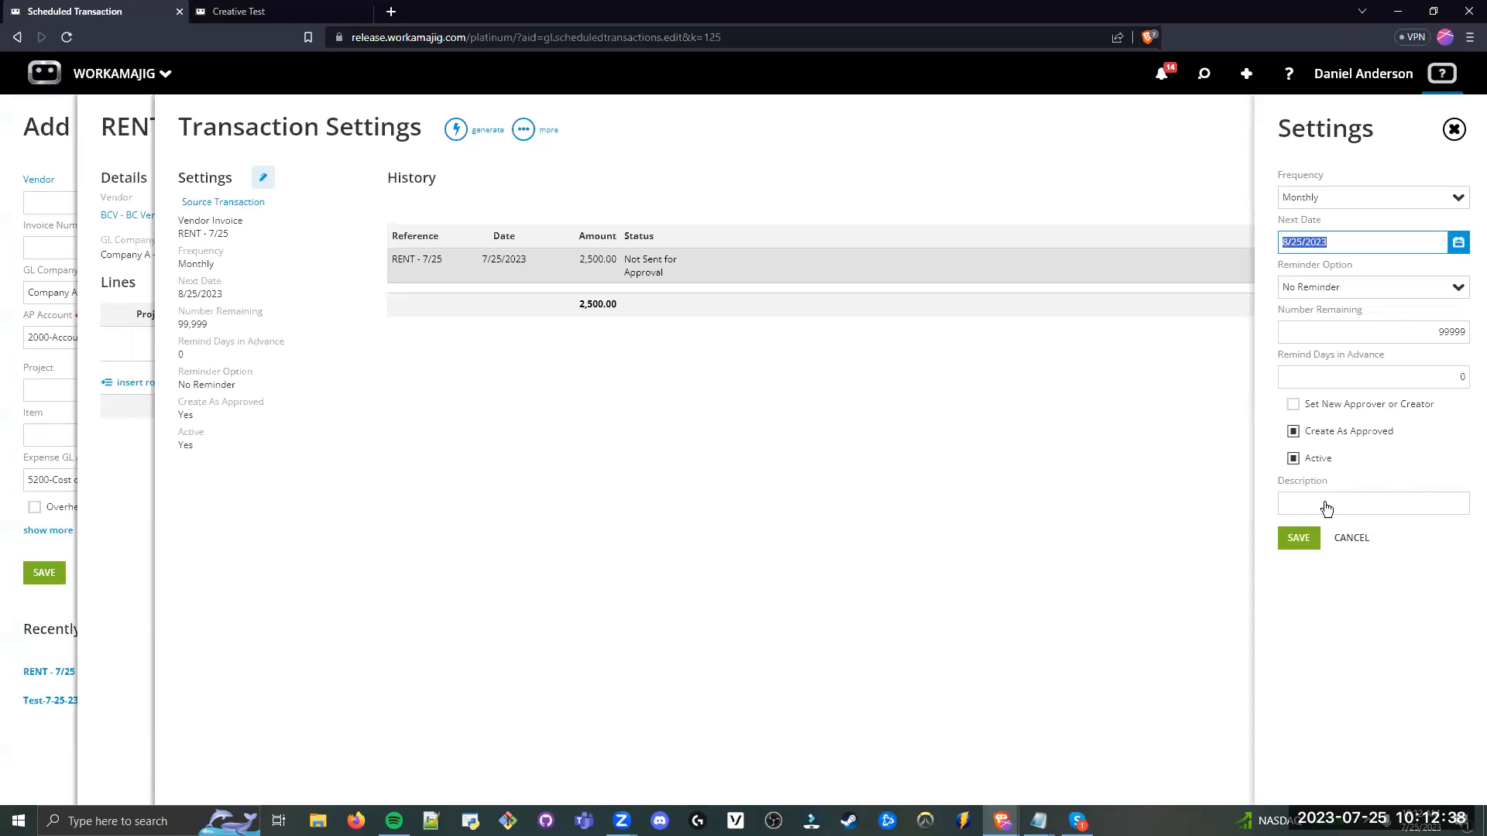
left_click(1357, 653)
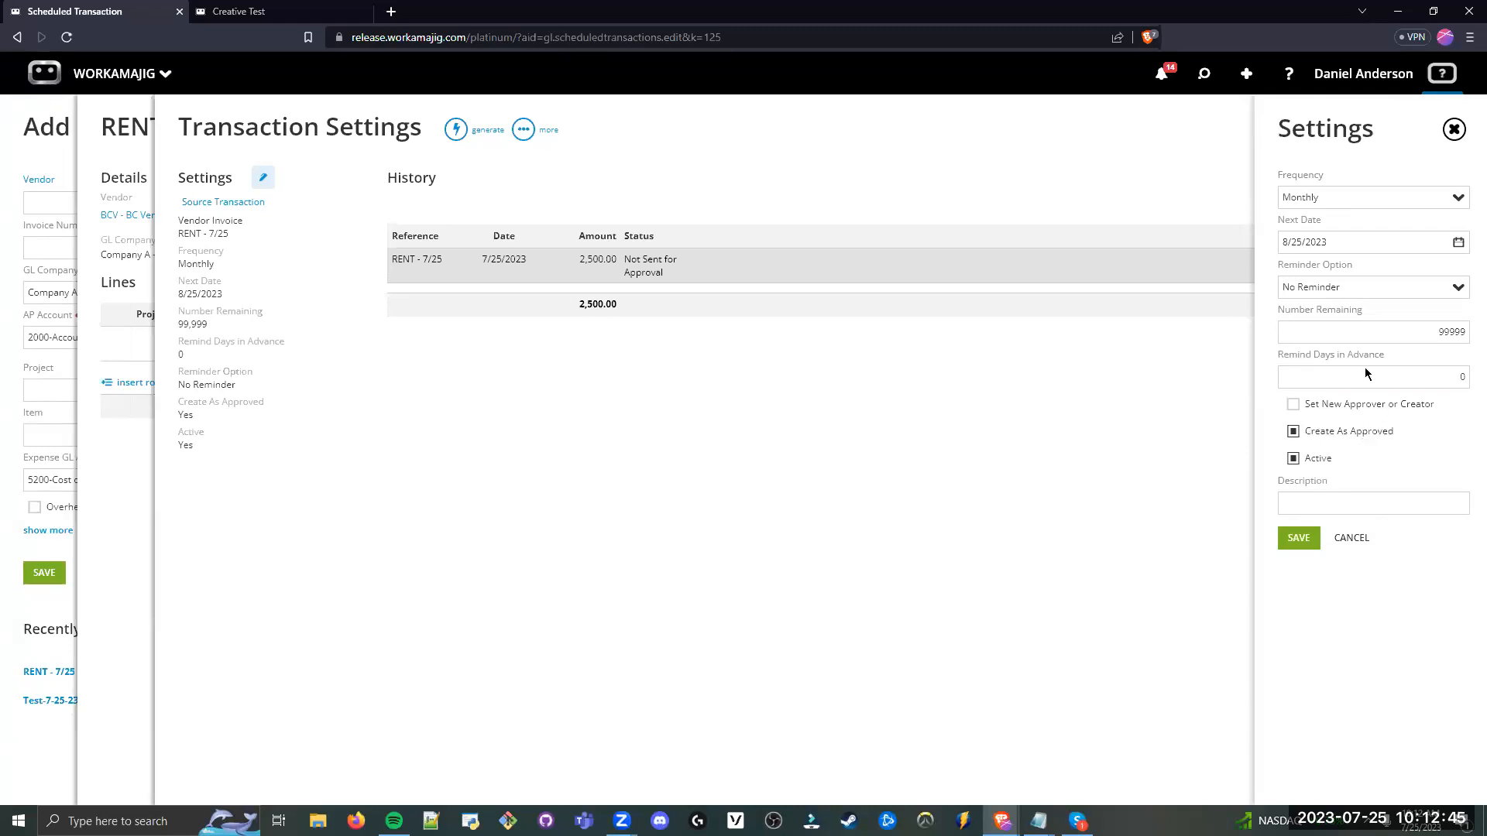
left_click_drag(1347, 244, 1237, 248)
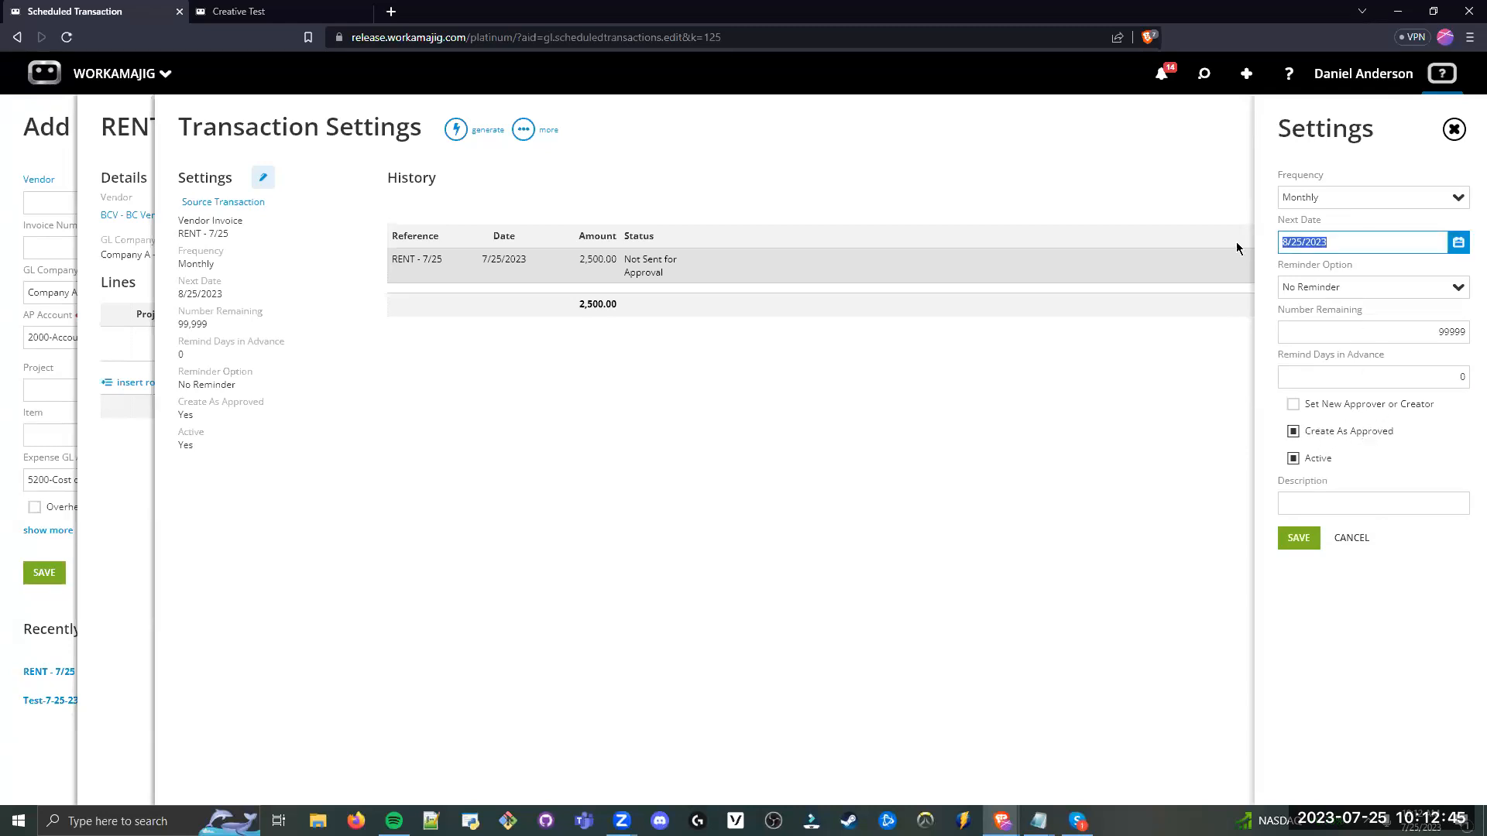
left_click(1370, 652)
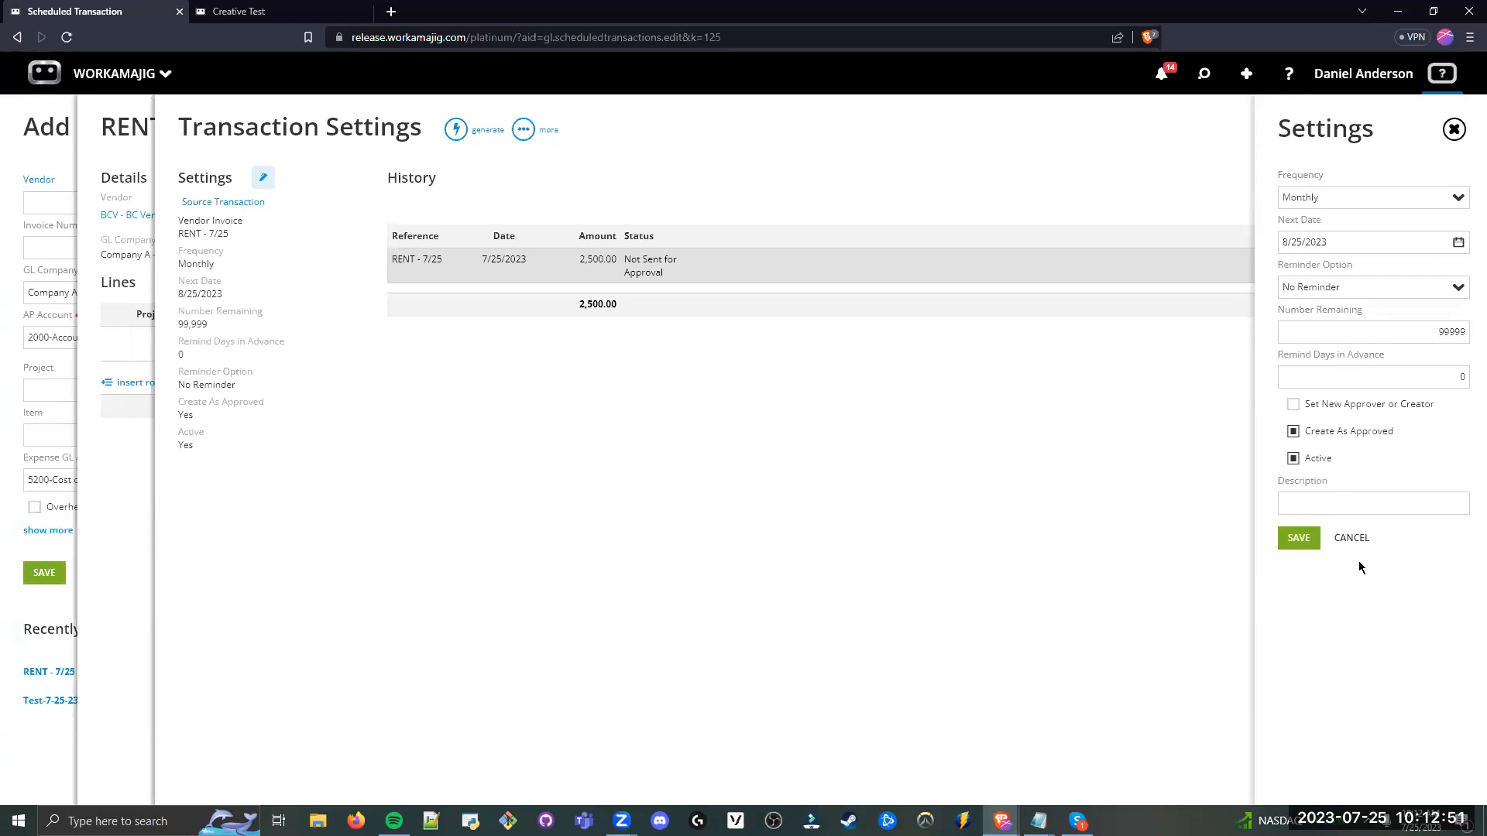
Step: Try out the Create As Approved option and discard the unsaved schedule settings
left_click(1293, 431)
left_click(1316, 433)
left_click(1348, 536)
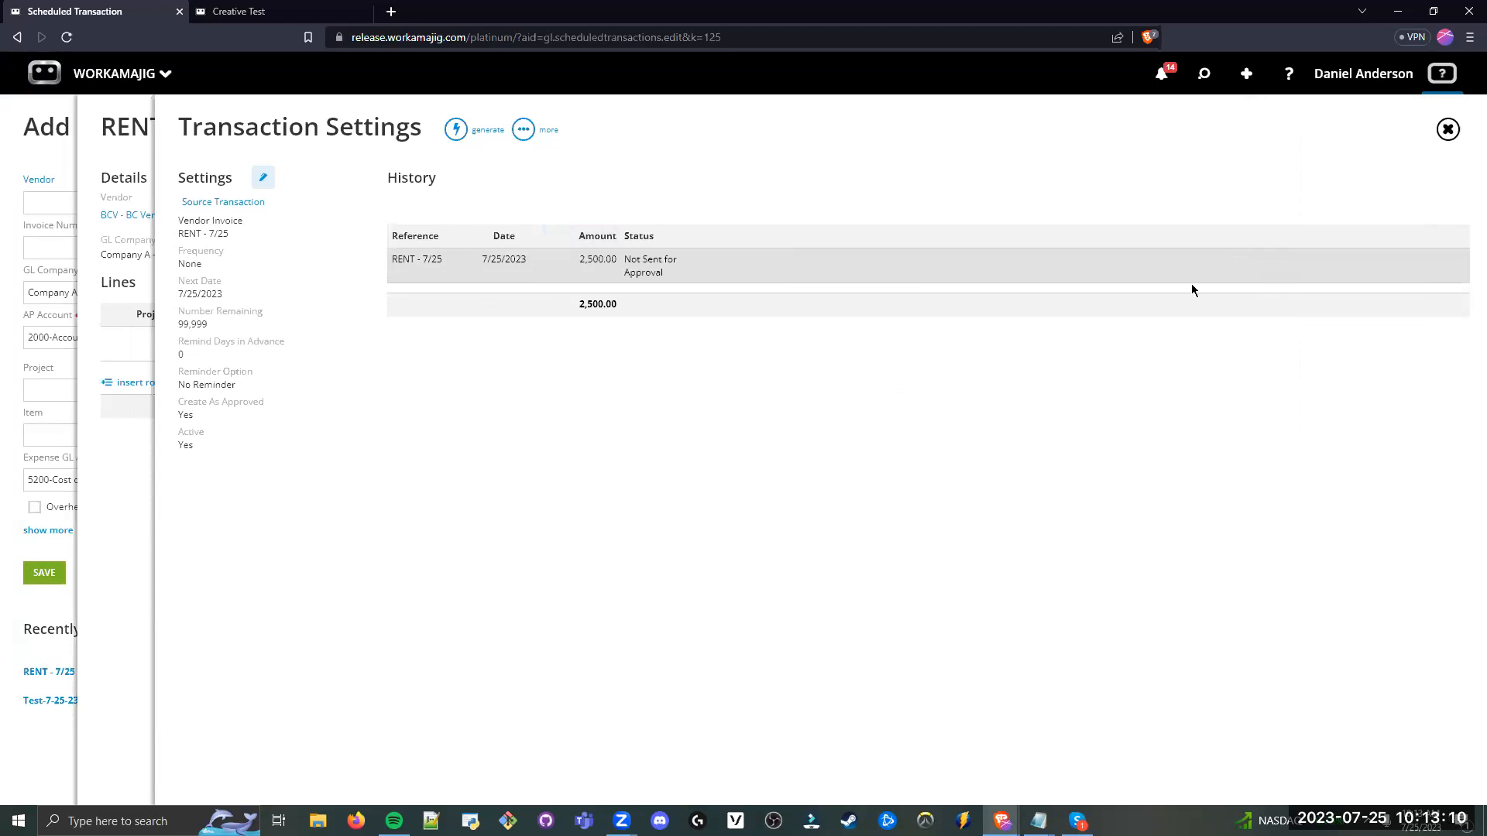
Step: Return to the RENT - 7/25 invoice and look at its additional actions, including View the Schedule
left_click(1450, 132)
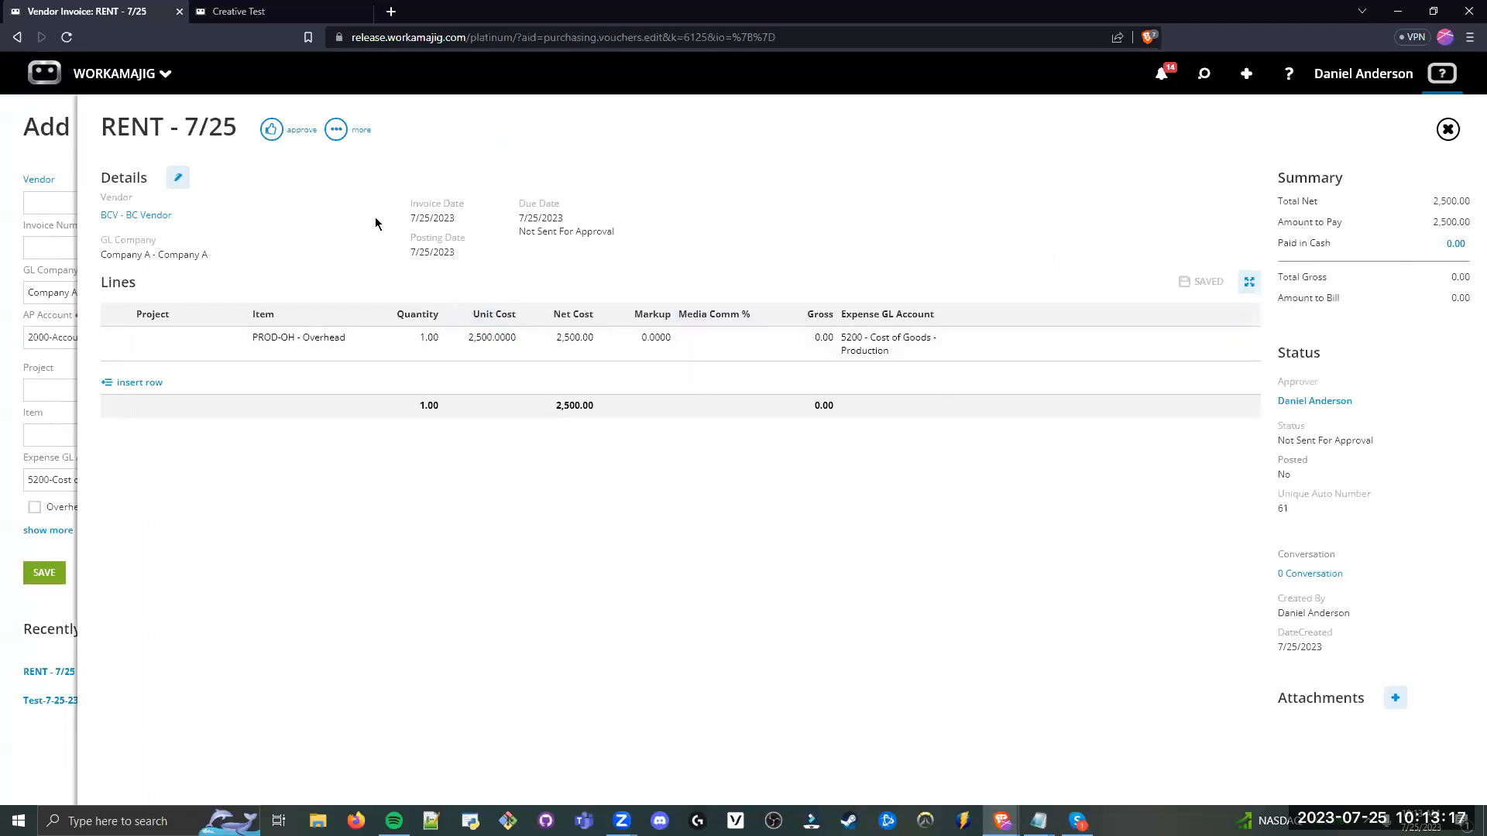
left_click(337, 130)
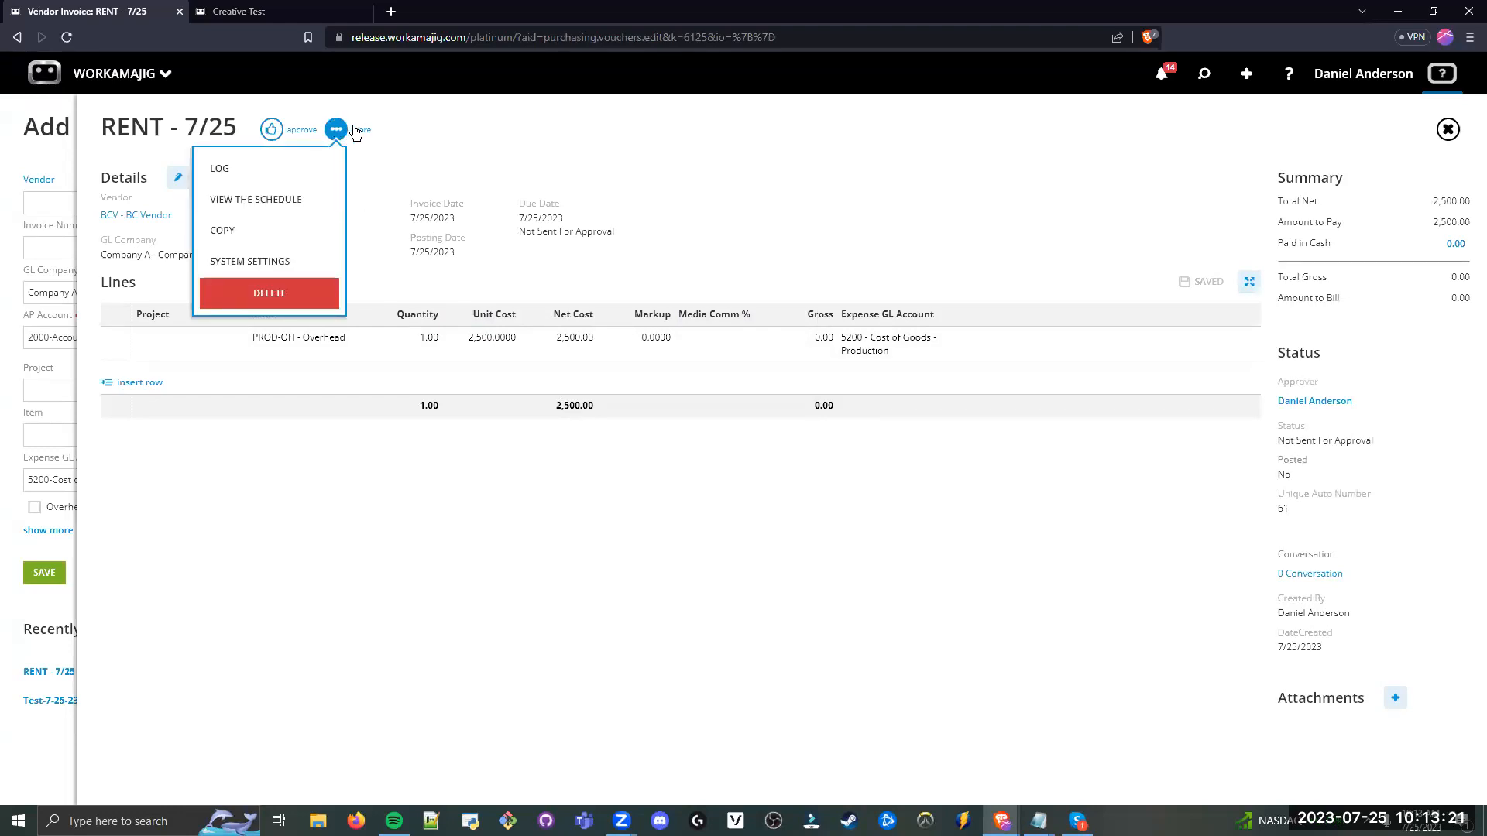
left_click(278, 205)
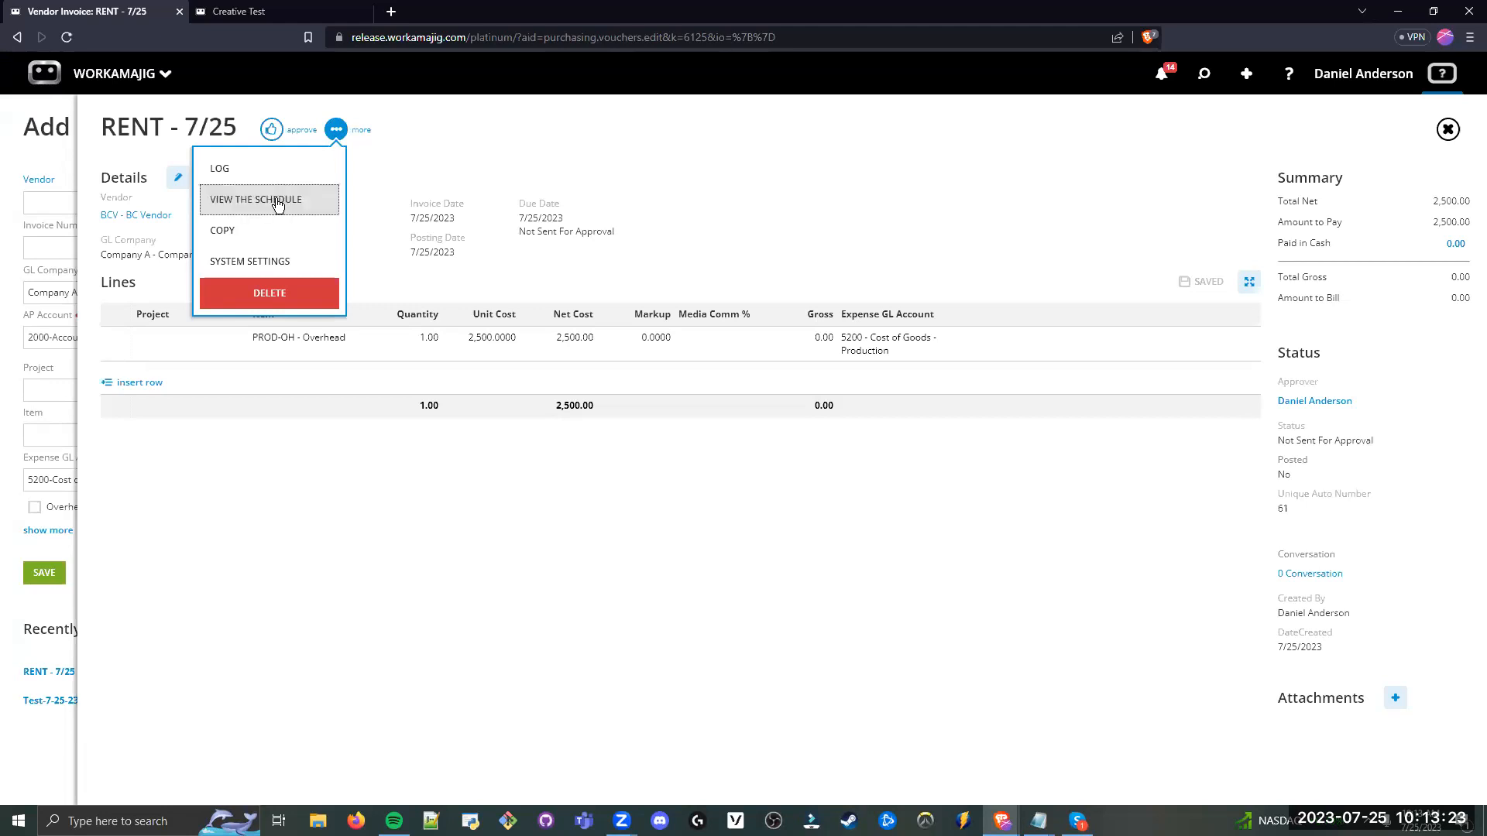
left_click(630, 172)
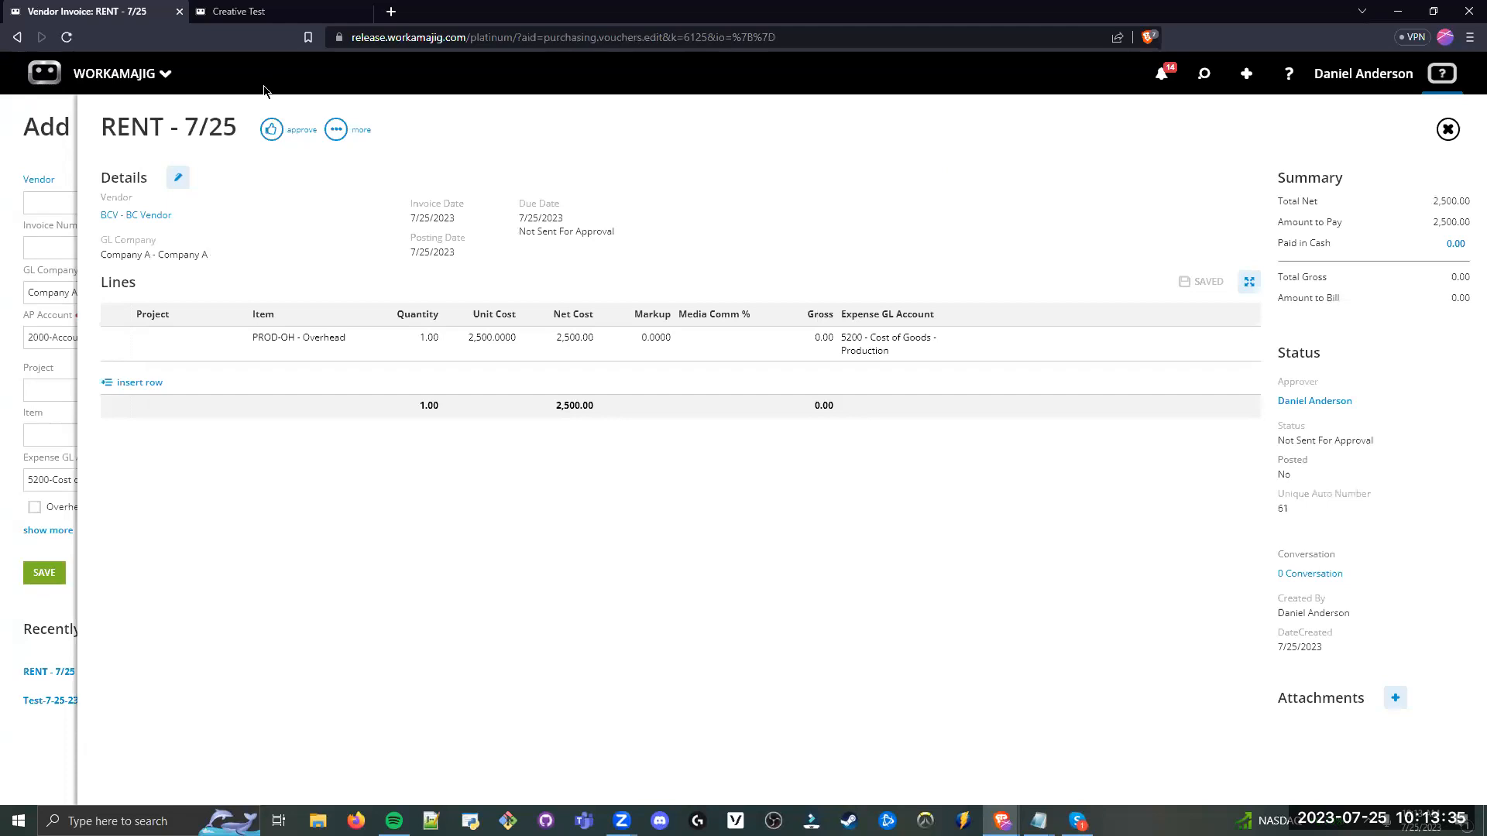
Step: Switch to the Creative Test browser tab and open Transaction Preferences in System Setup
left_click(255, 10)
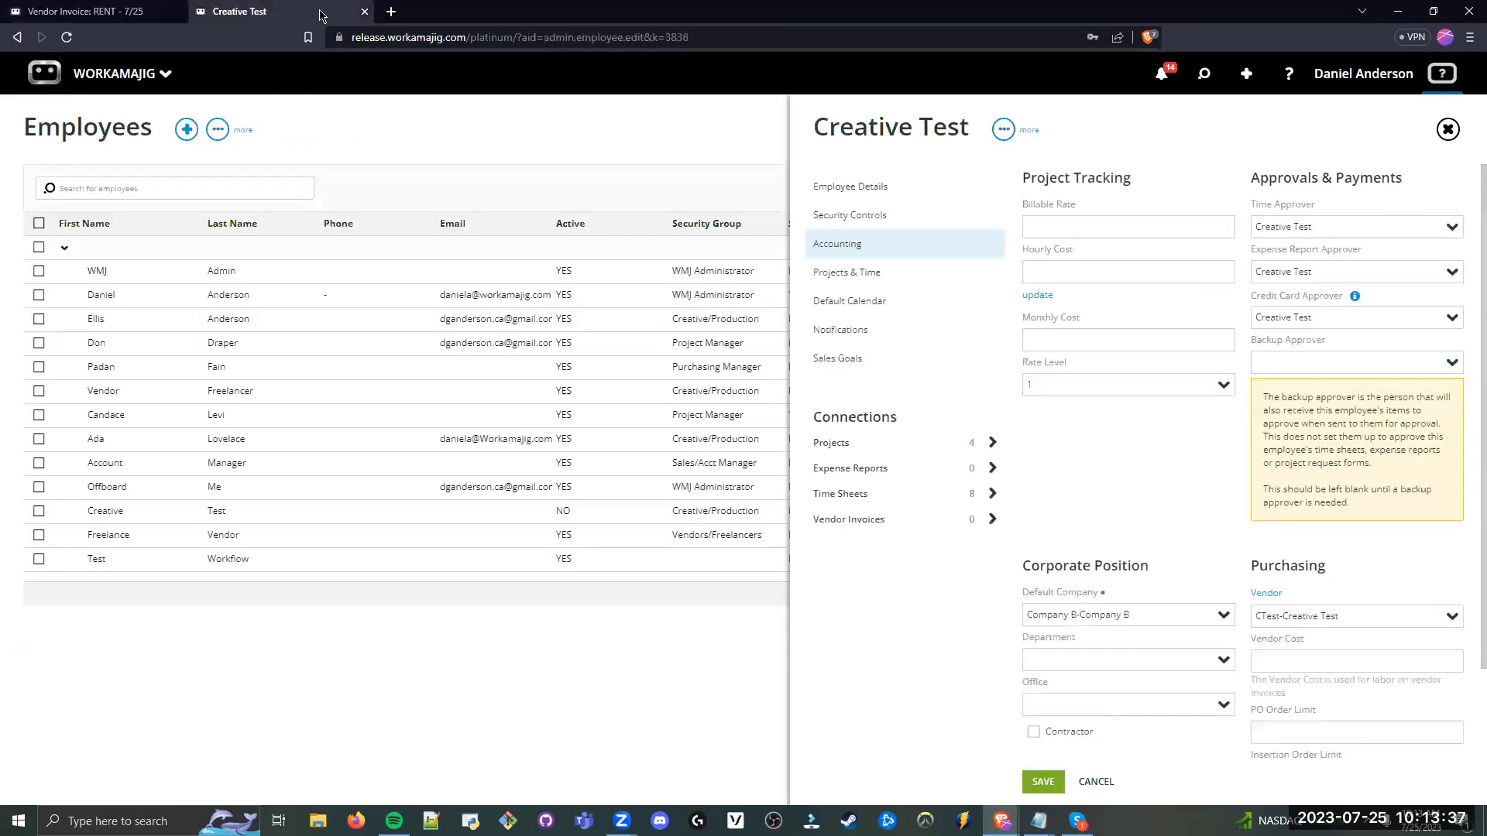
left_click(141, 75)
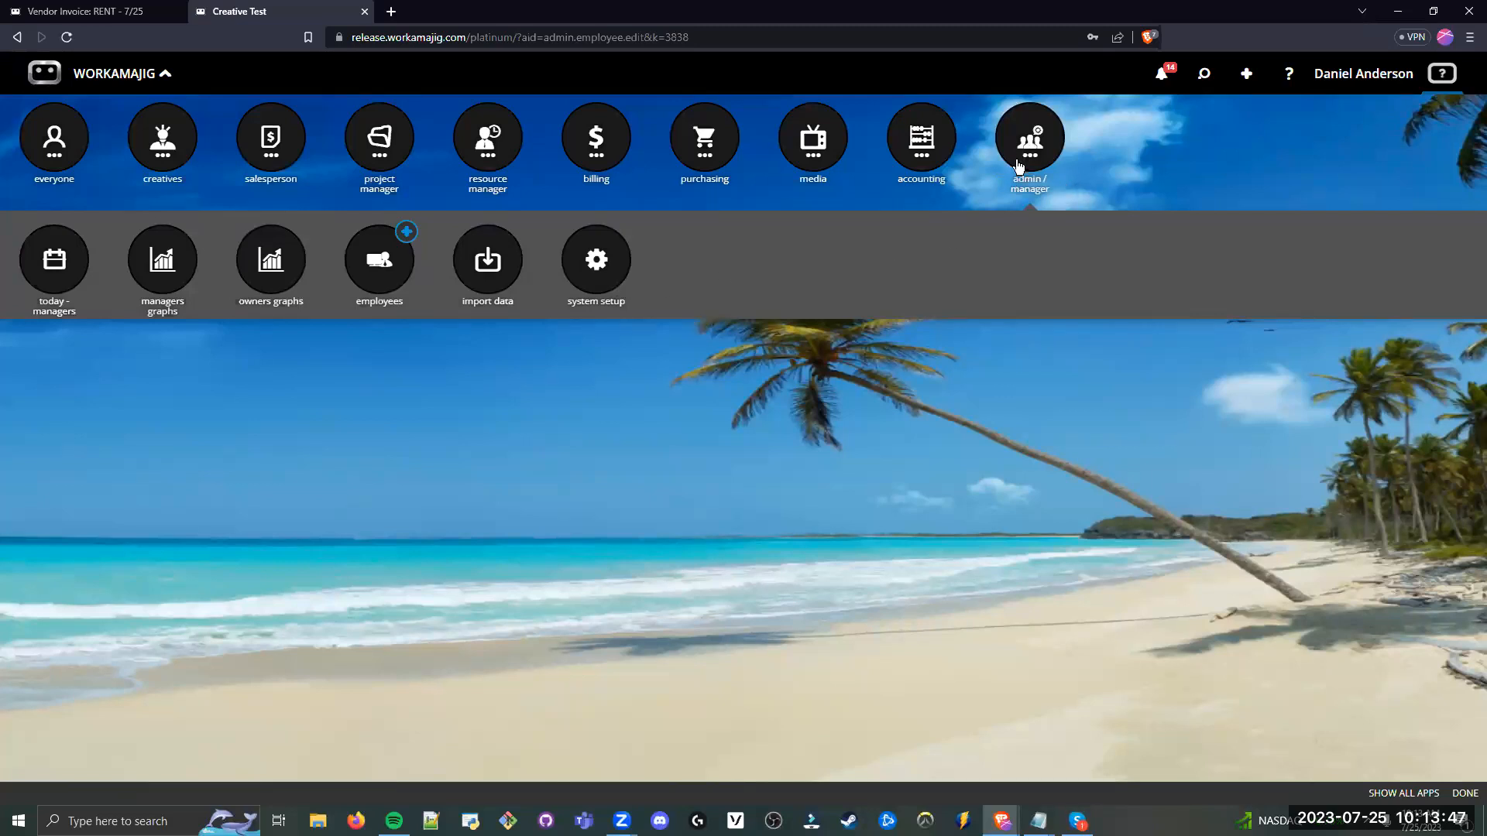
left_click(595, 269)
left_click_drag(398, 506, 248, 505)
left_click(390, 496)
Step: Open the Vendor Invoices transaction preferences and review the Default Approver choices
left_click_drag(899, 414, 810, 419)
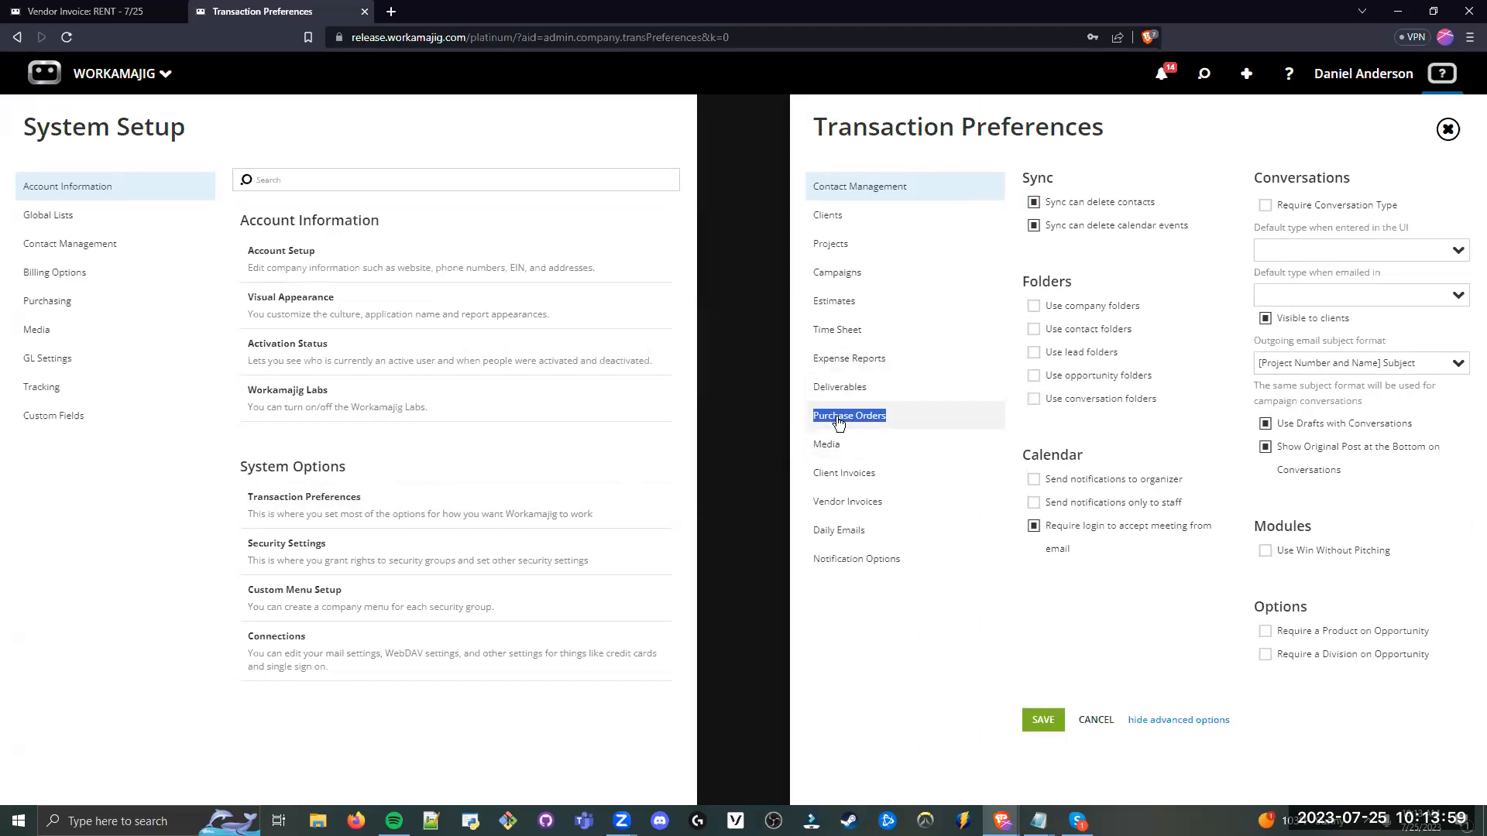
left_click_drag(887, 501, 811, 505)
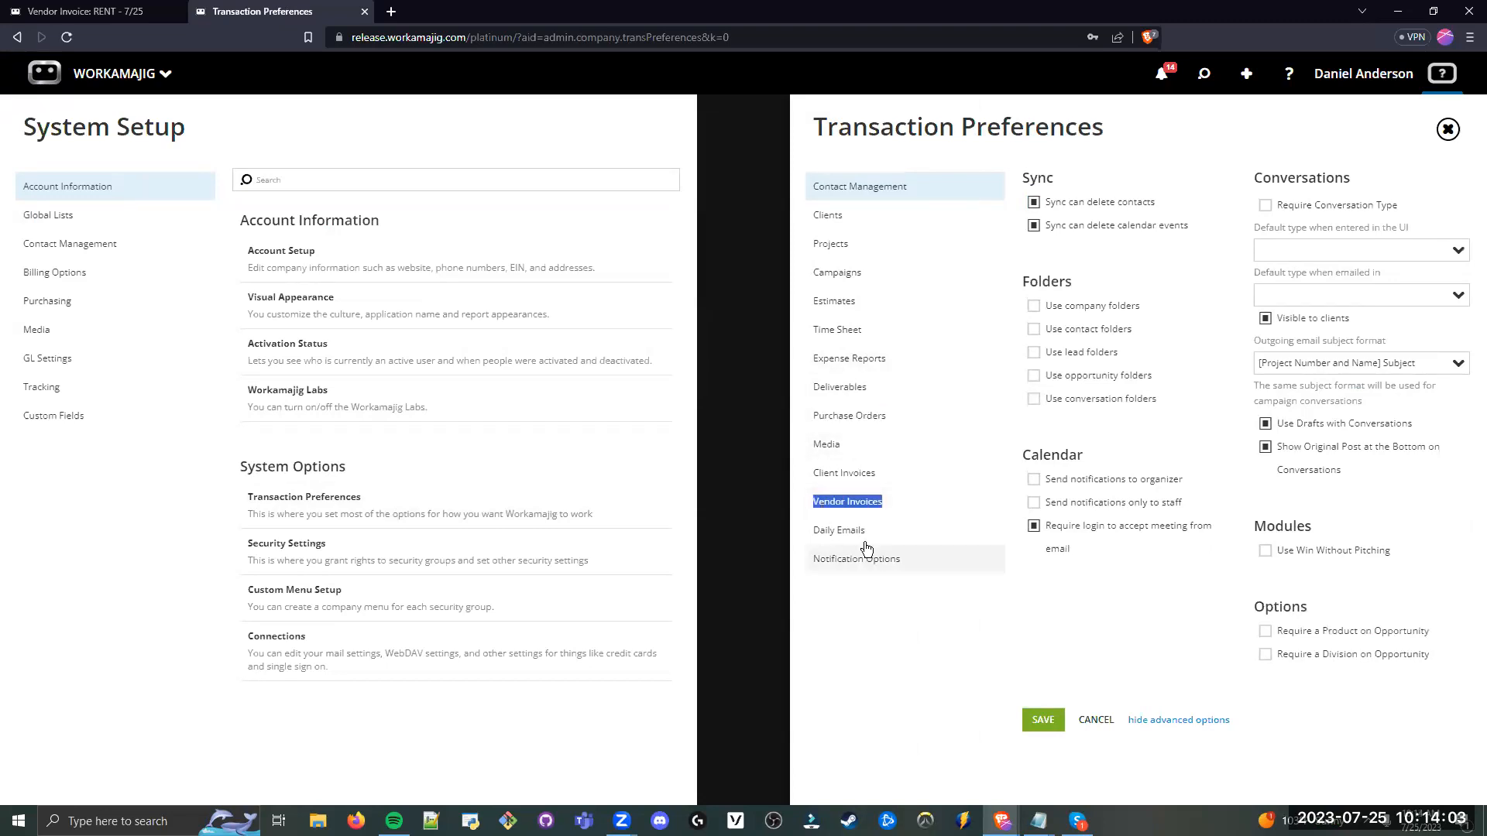
left_click(857, 505)
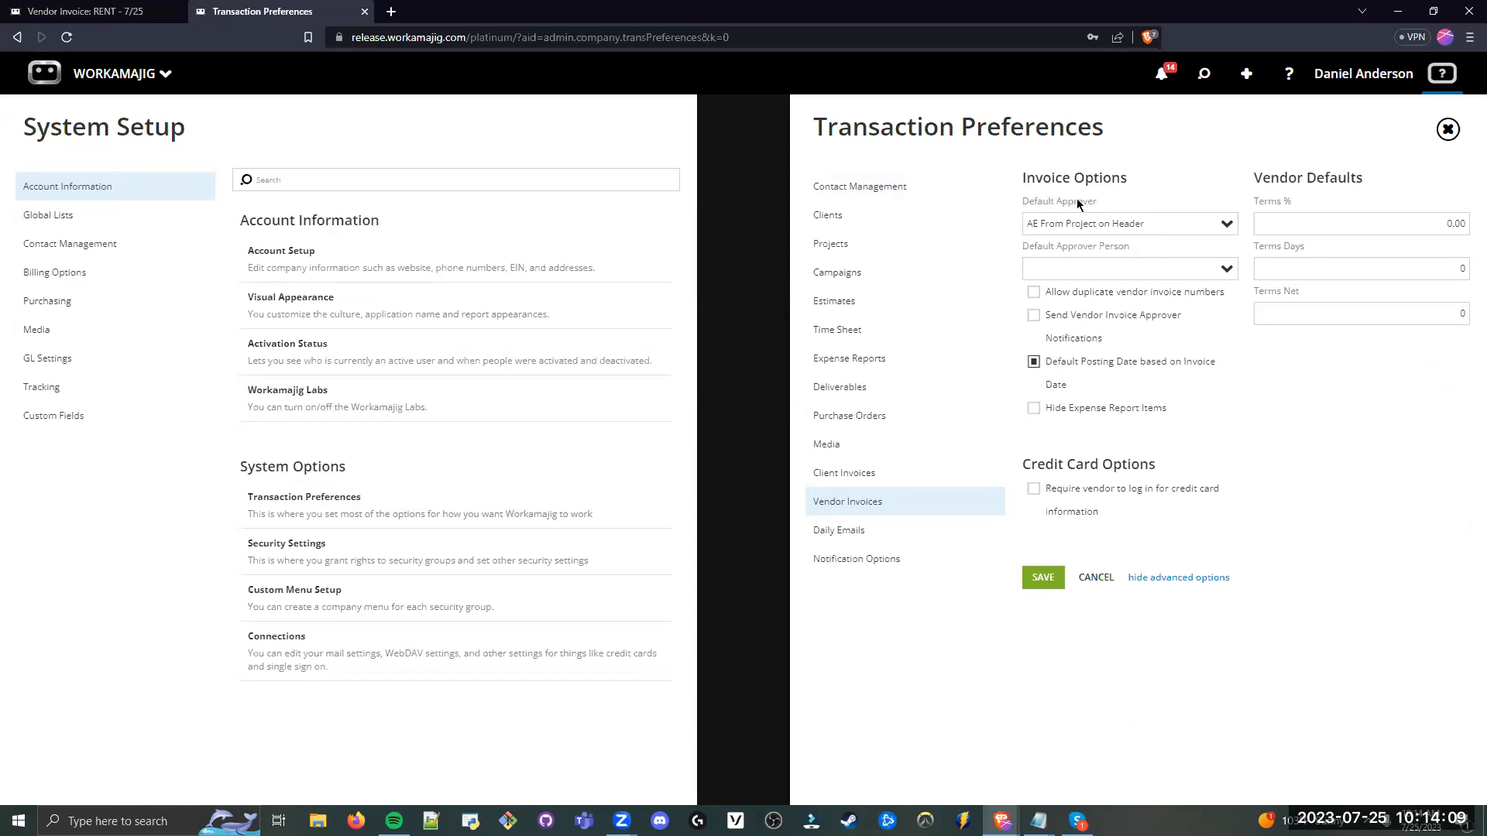
left_click_drag(1027, 225, 1196, 174)
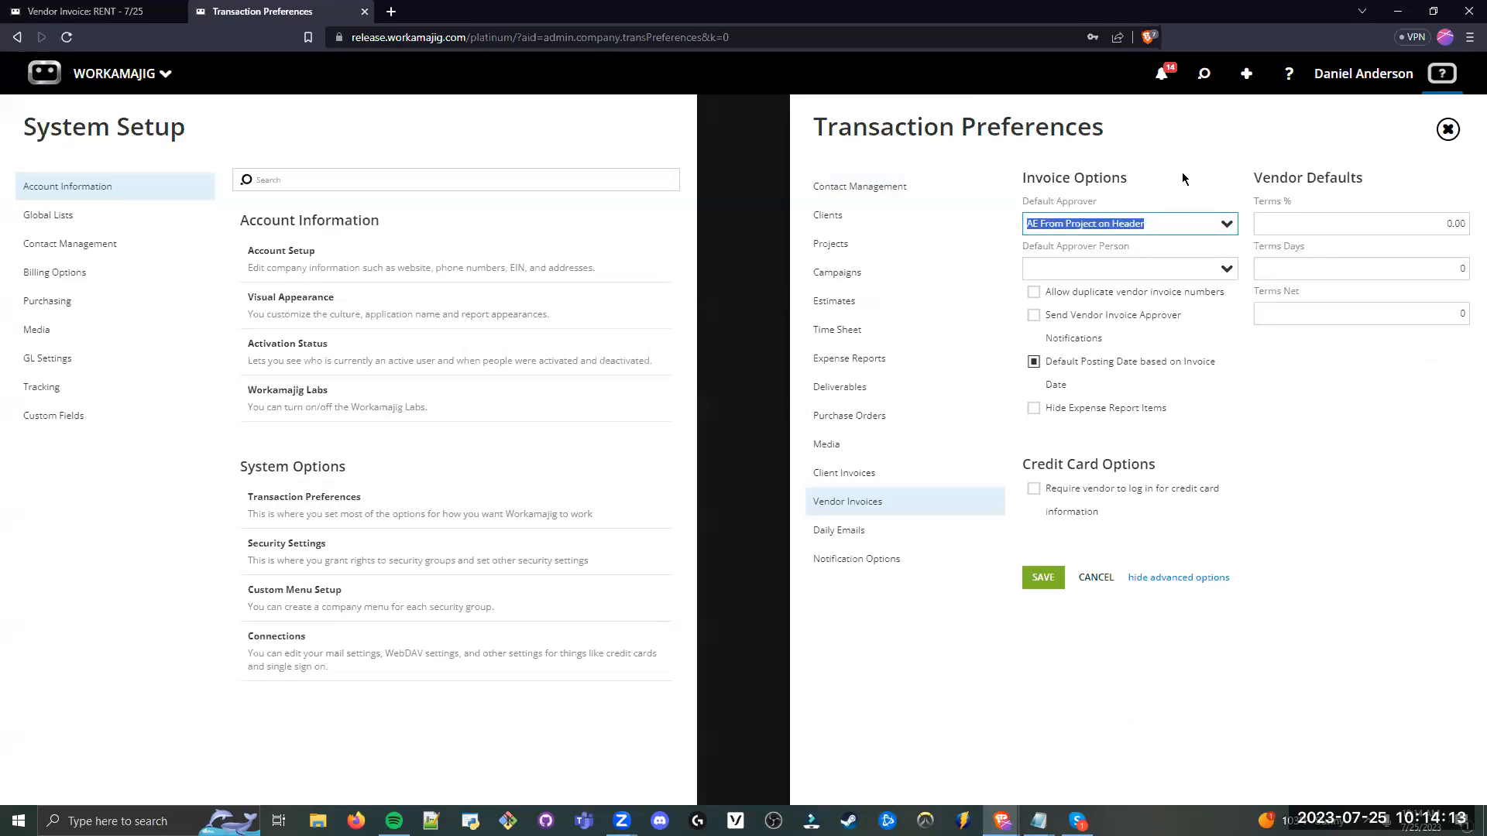
left_click(1226, 224)
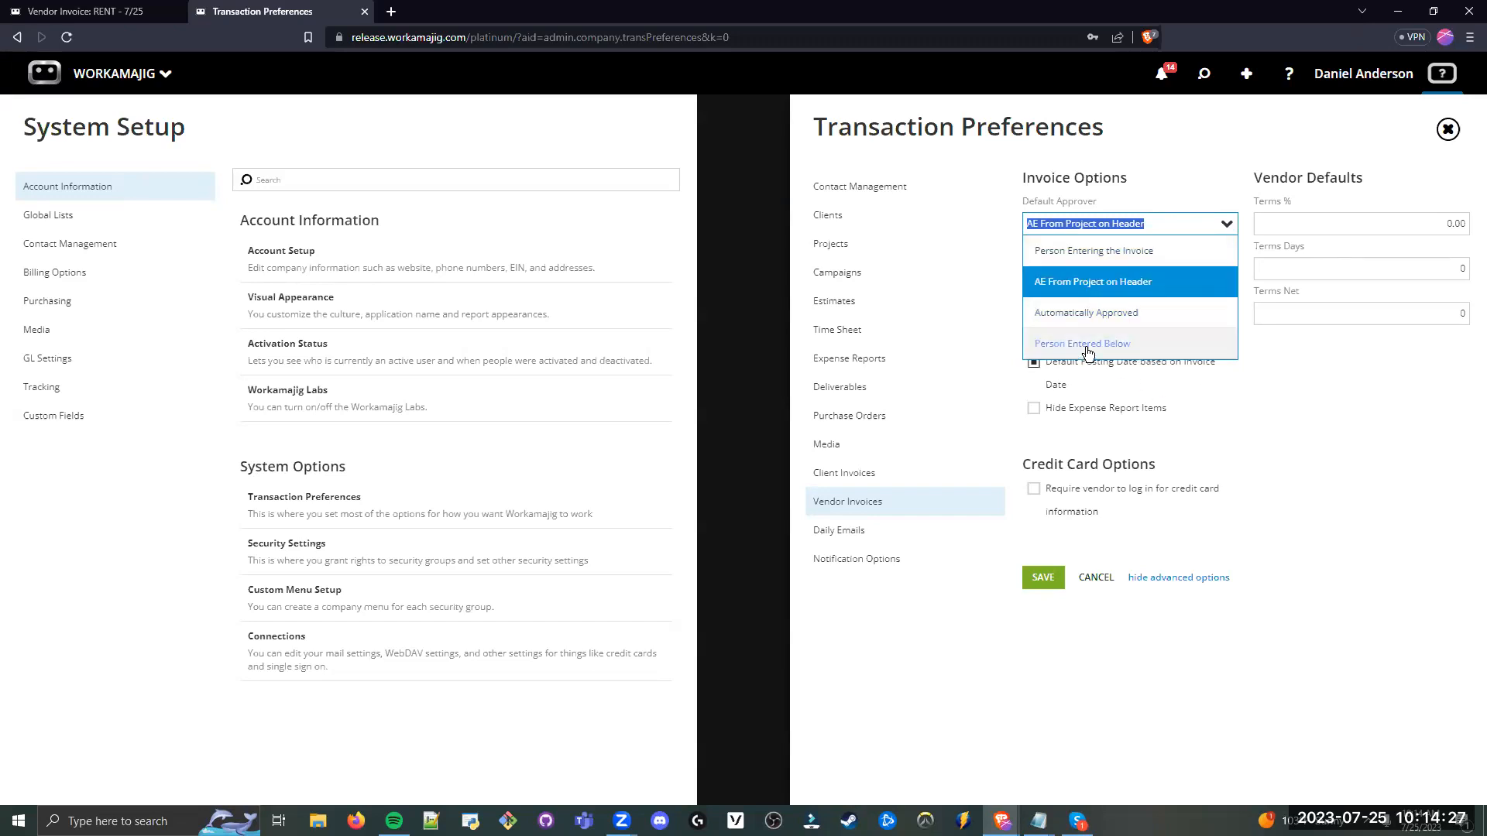
left_click(1170, 212)
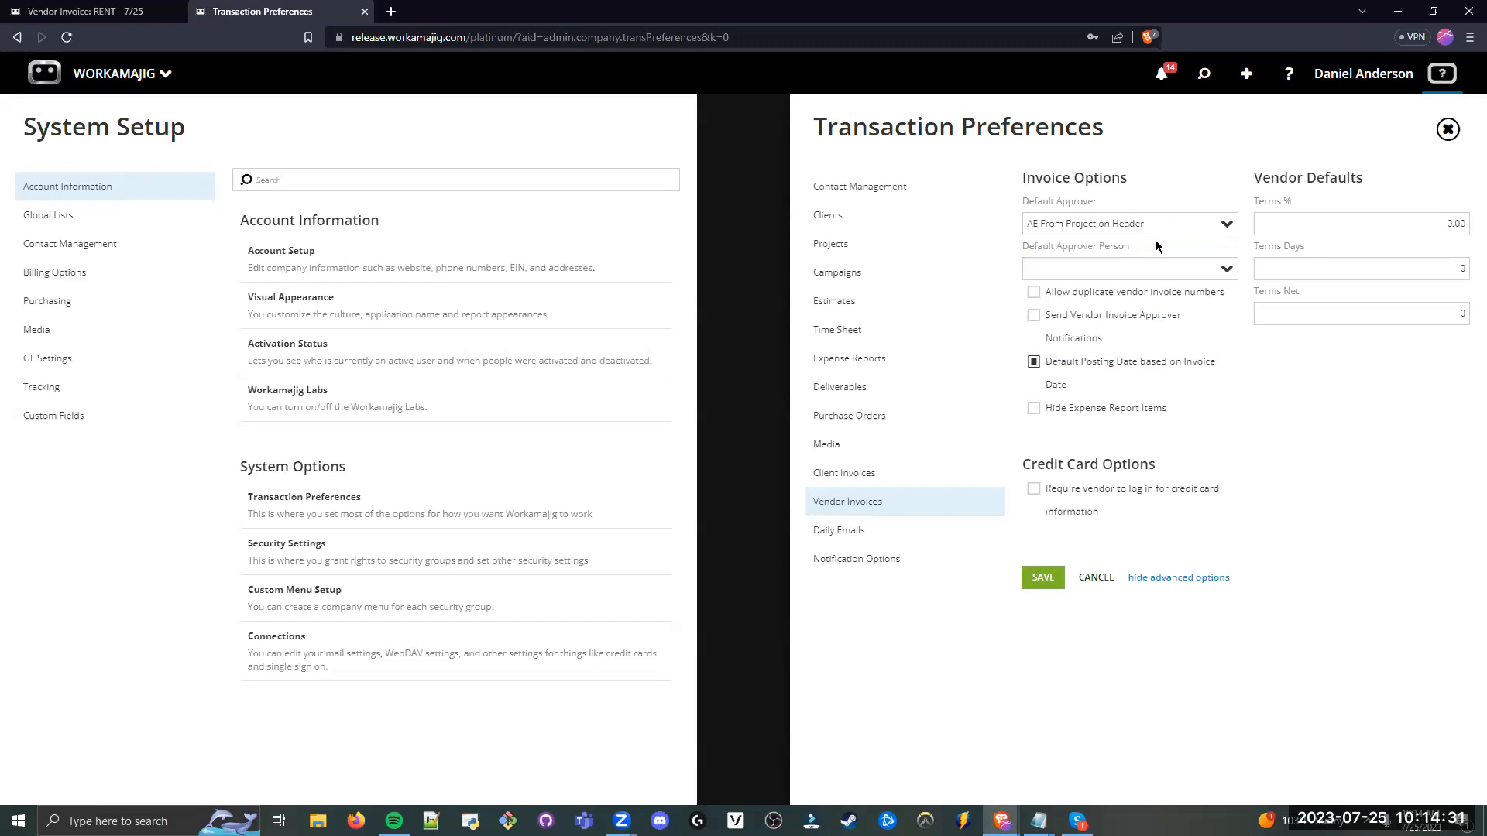
left_click_drag(1154, 223, 1028, 216)
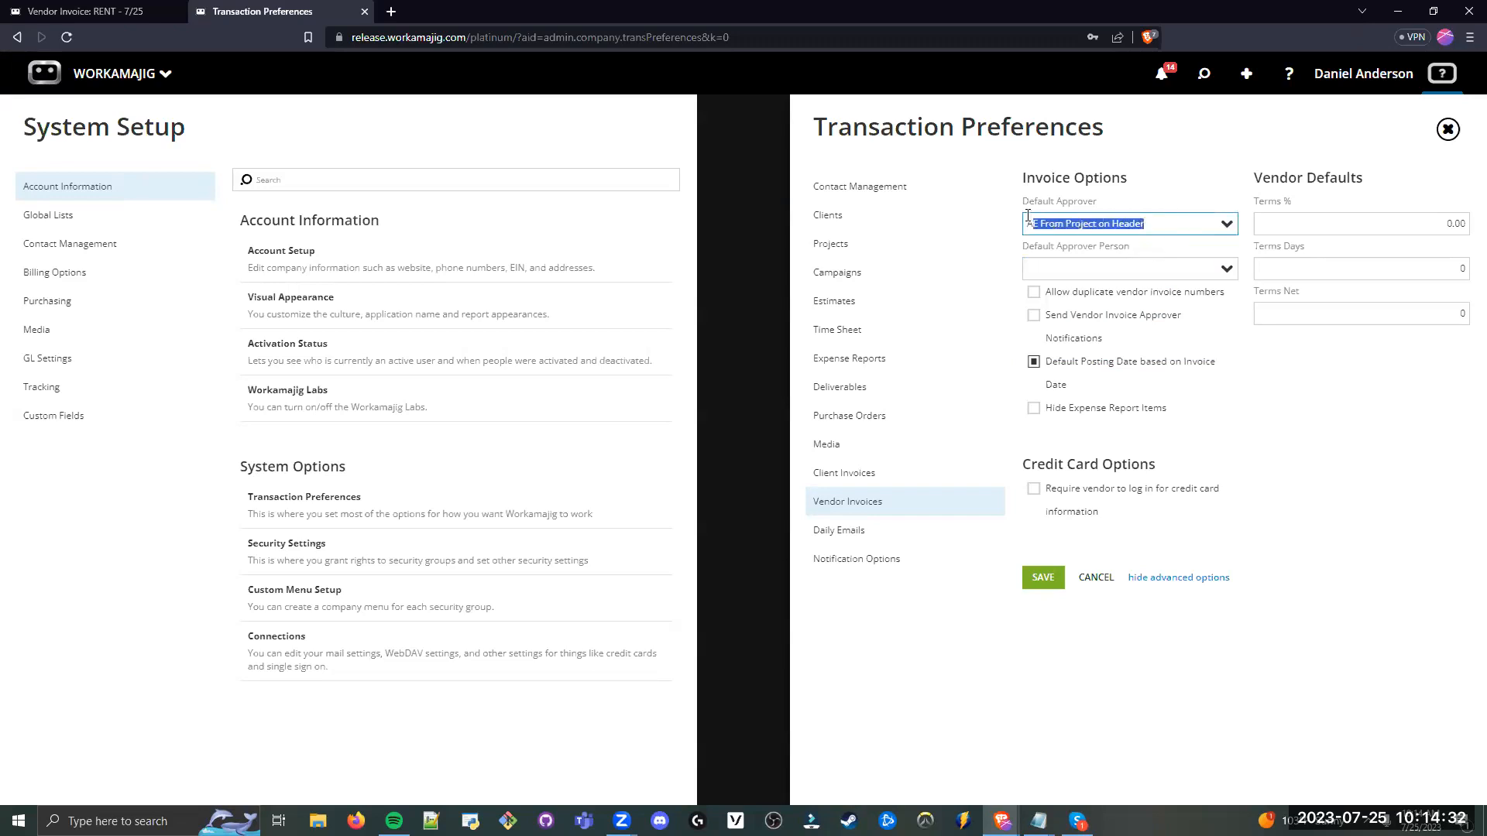
left_click(1096, 175)
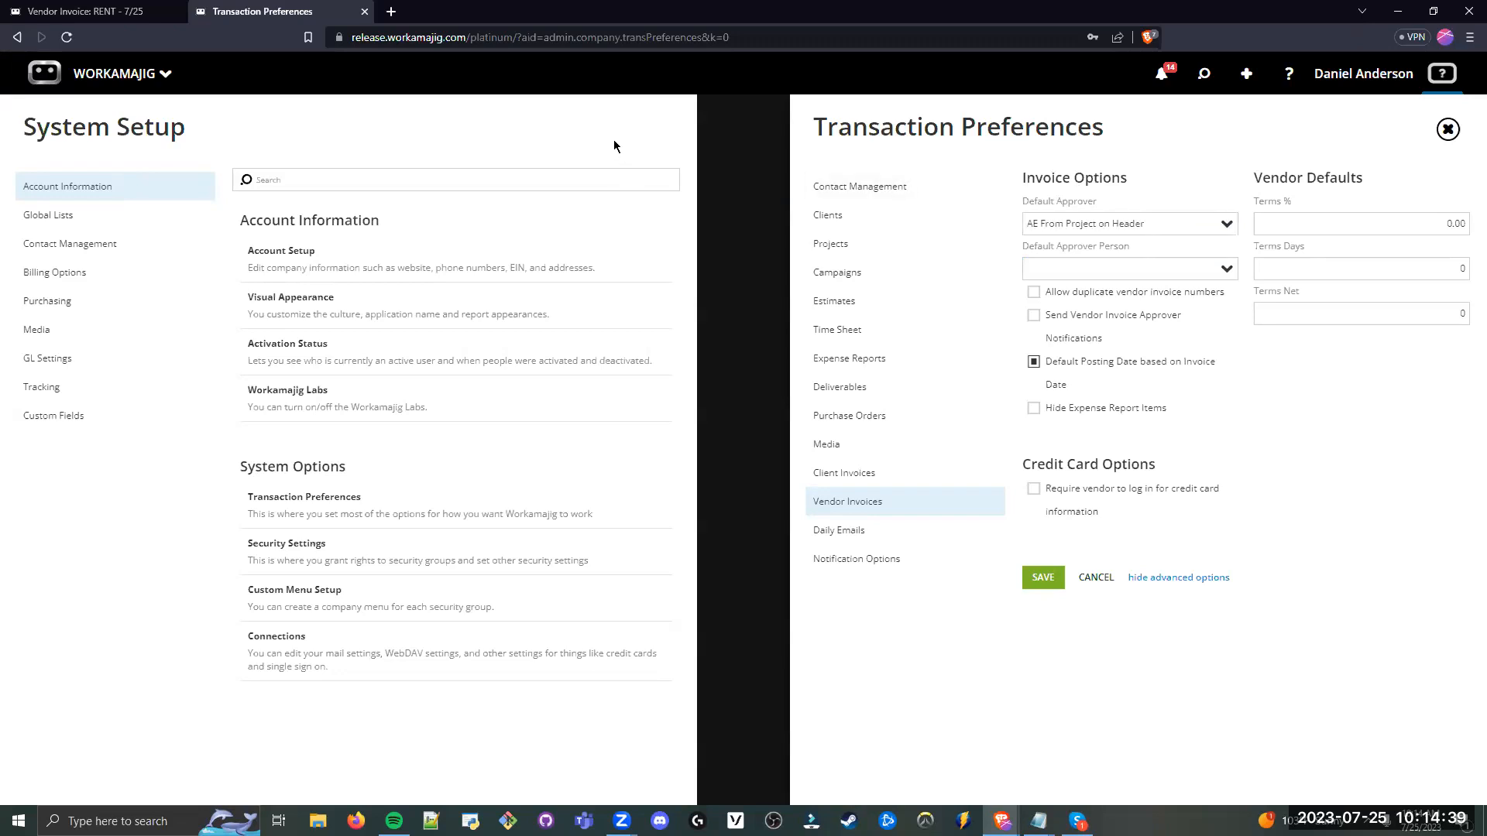
Step: Leave the transaction preferences and open the Today - Purchasing dashboard
key("Escape")
left_click(153, 75)
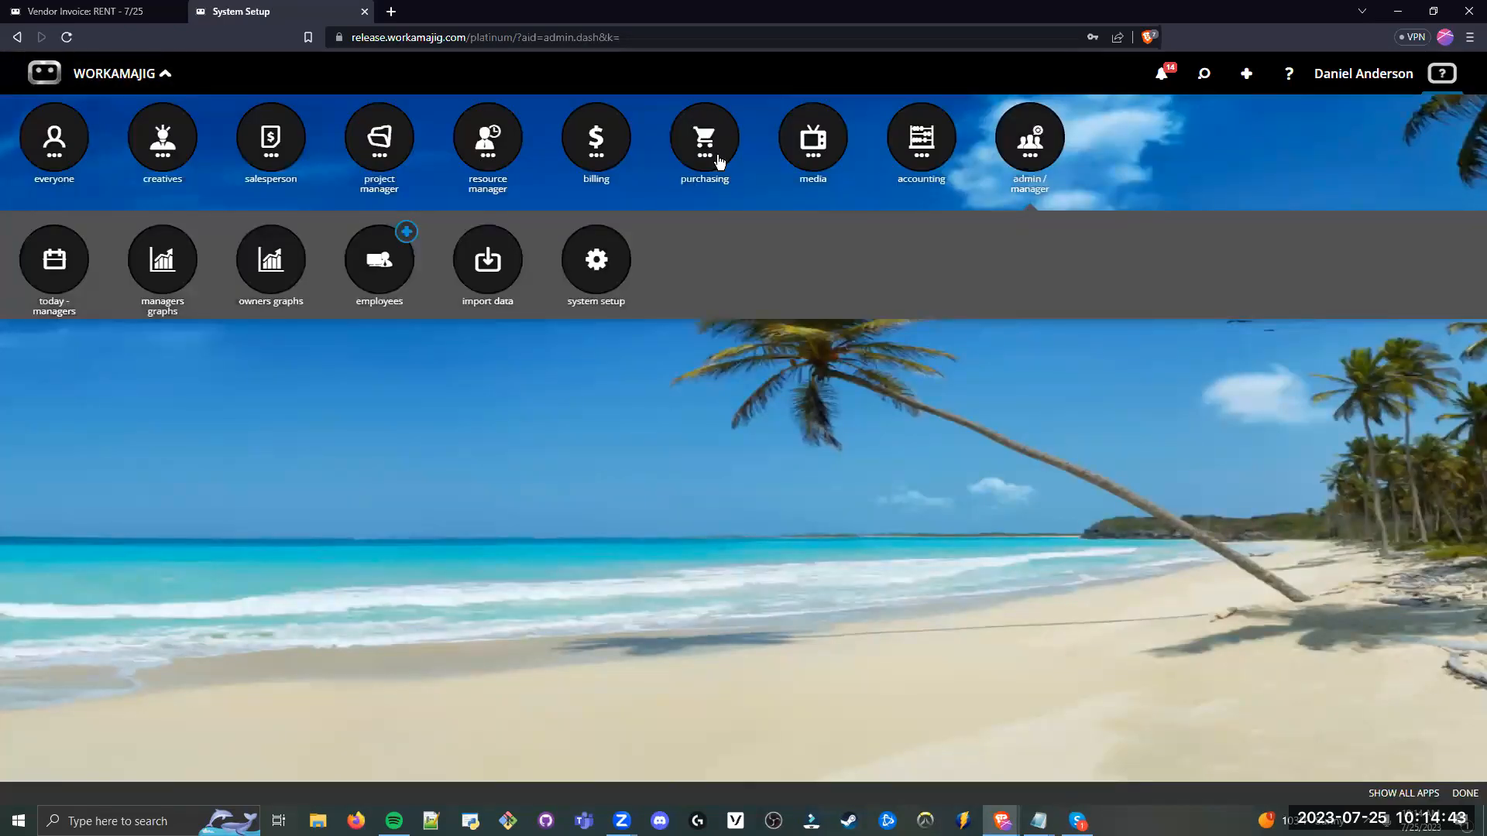
left_click(719, 161)
left_click(491, 399)
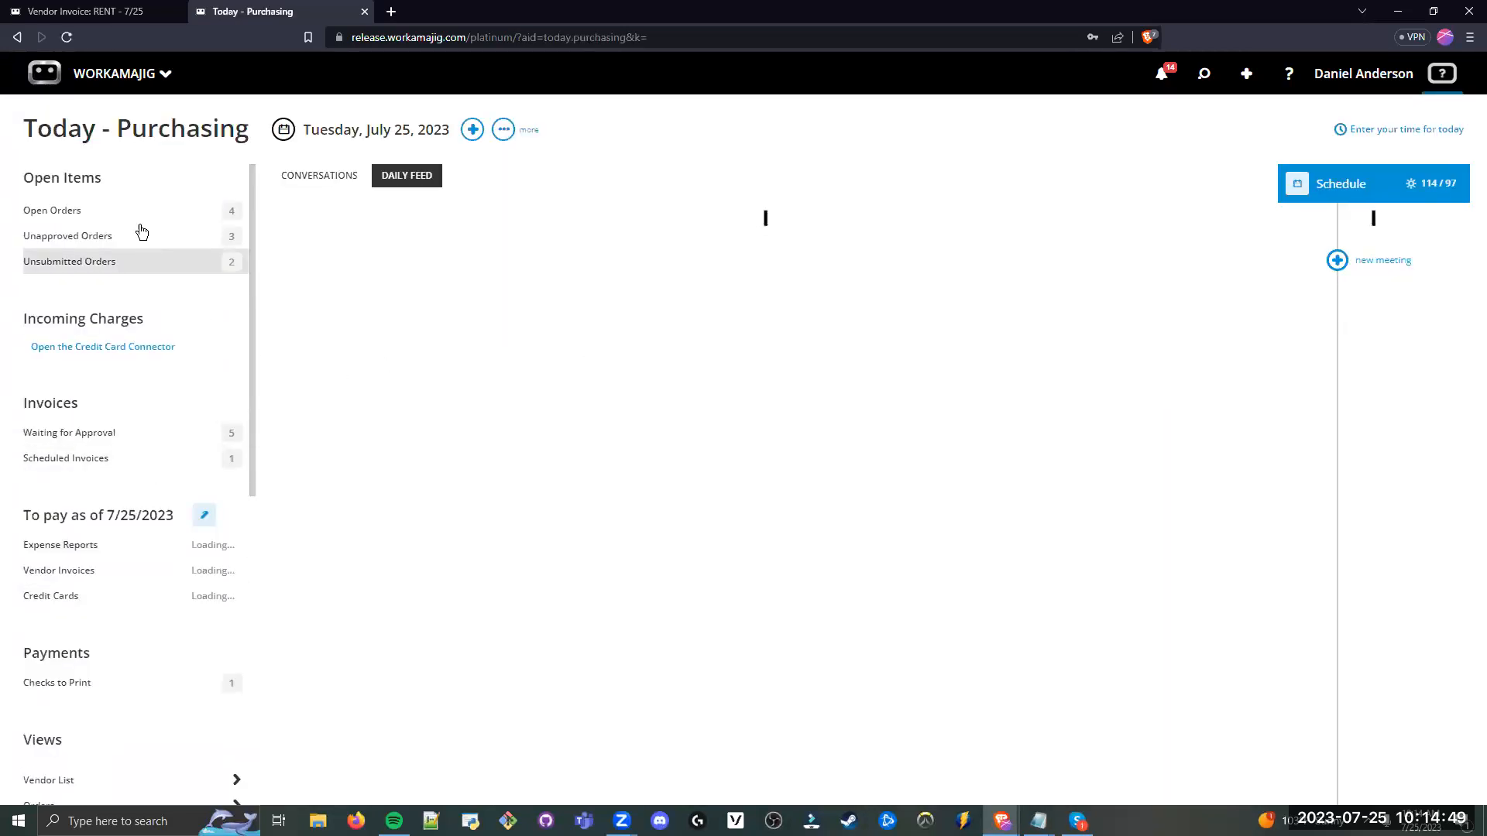
Step: Review the purchasing dashboard's Open Items, Incoming Charges, Invoices and To pay sections
left_click_drag(103, 178, 18, 178)
left_click_drag(145, 320, 39, 322)
left_click(39, 323)
left_click_drag(253, 321, 256, 378)
left_click_drag(175, 422, 23, 422)
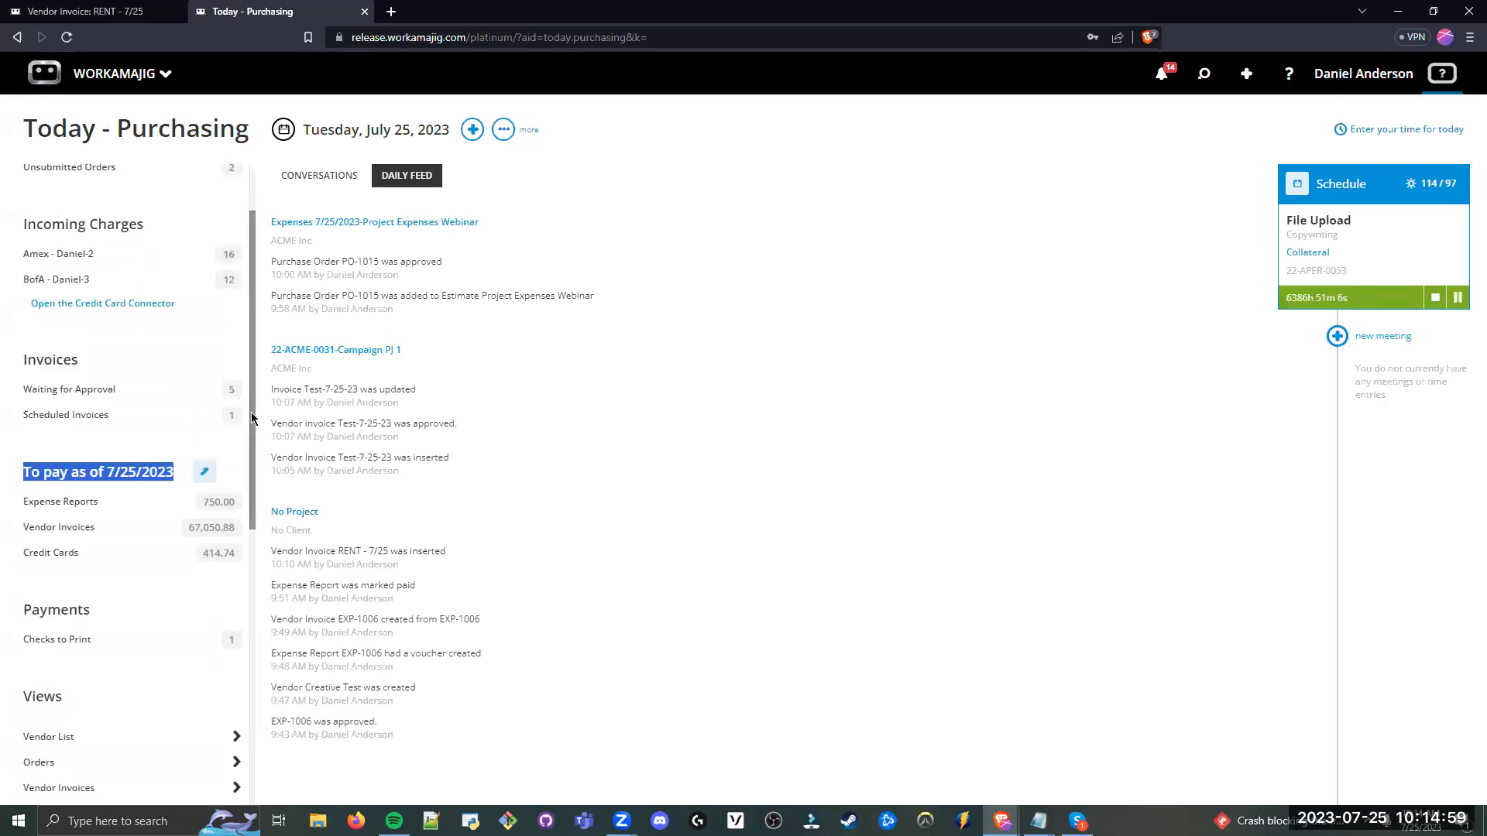
left_click_drag(252, 425, 252, 452)
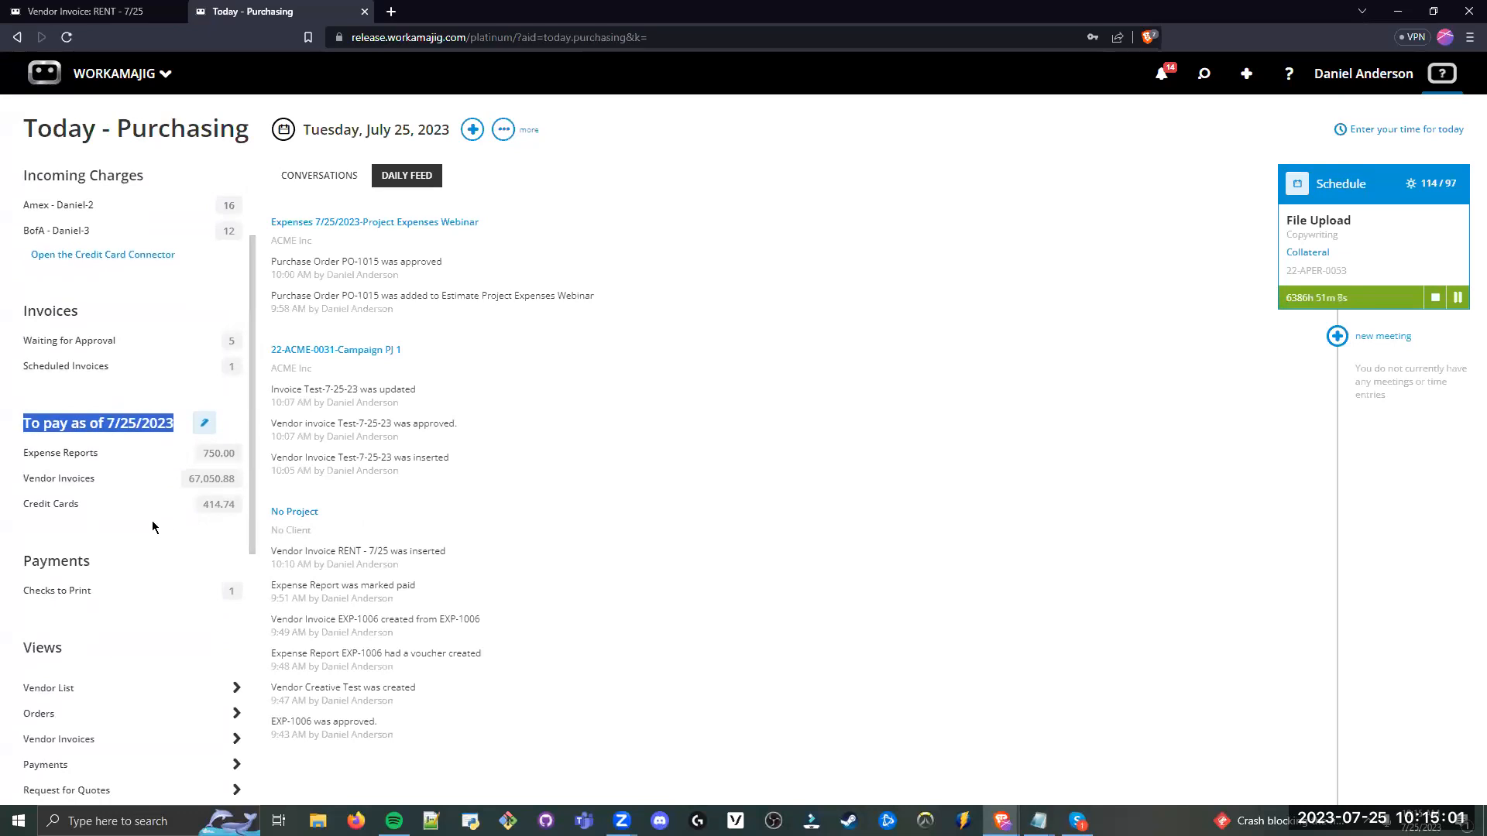
Step: Set the To pay as-of date on the purchasing dashboard to 7/31/2023
triple_click(28, 457)
triple_click(27, 480)
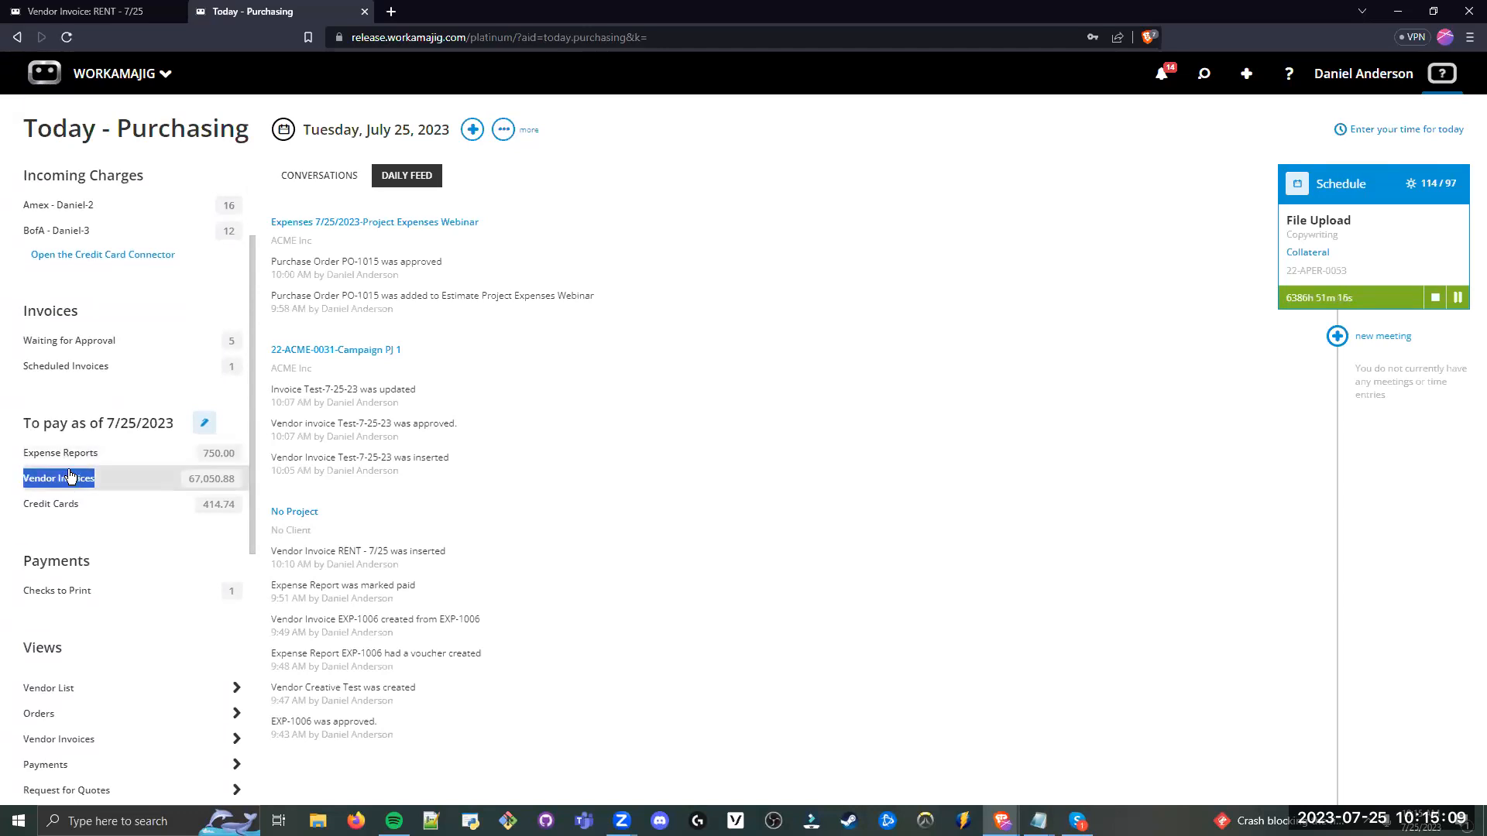
left_click_drag(175, 424, 104, 426)
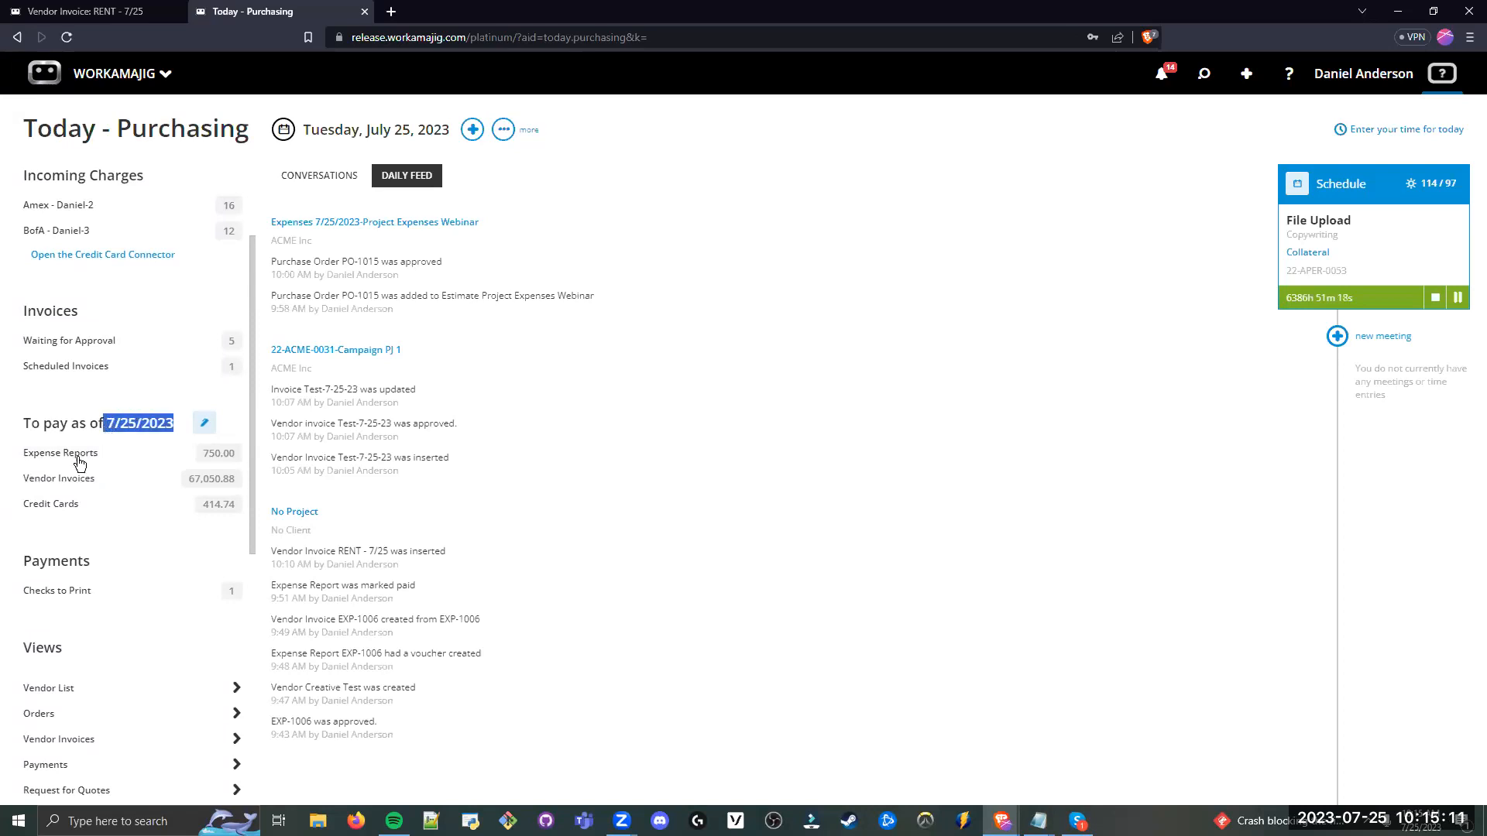
left_click(206, 427)
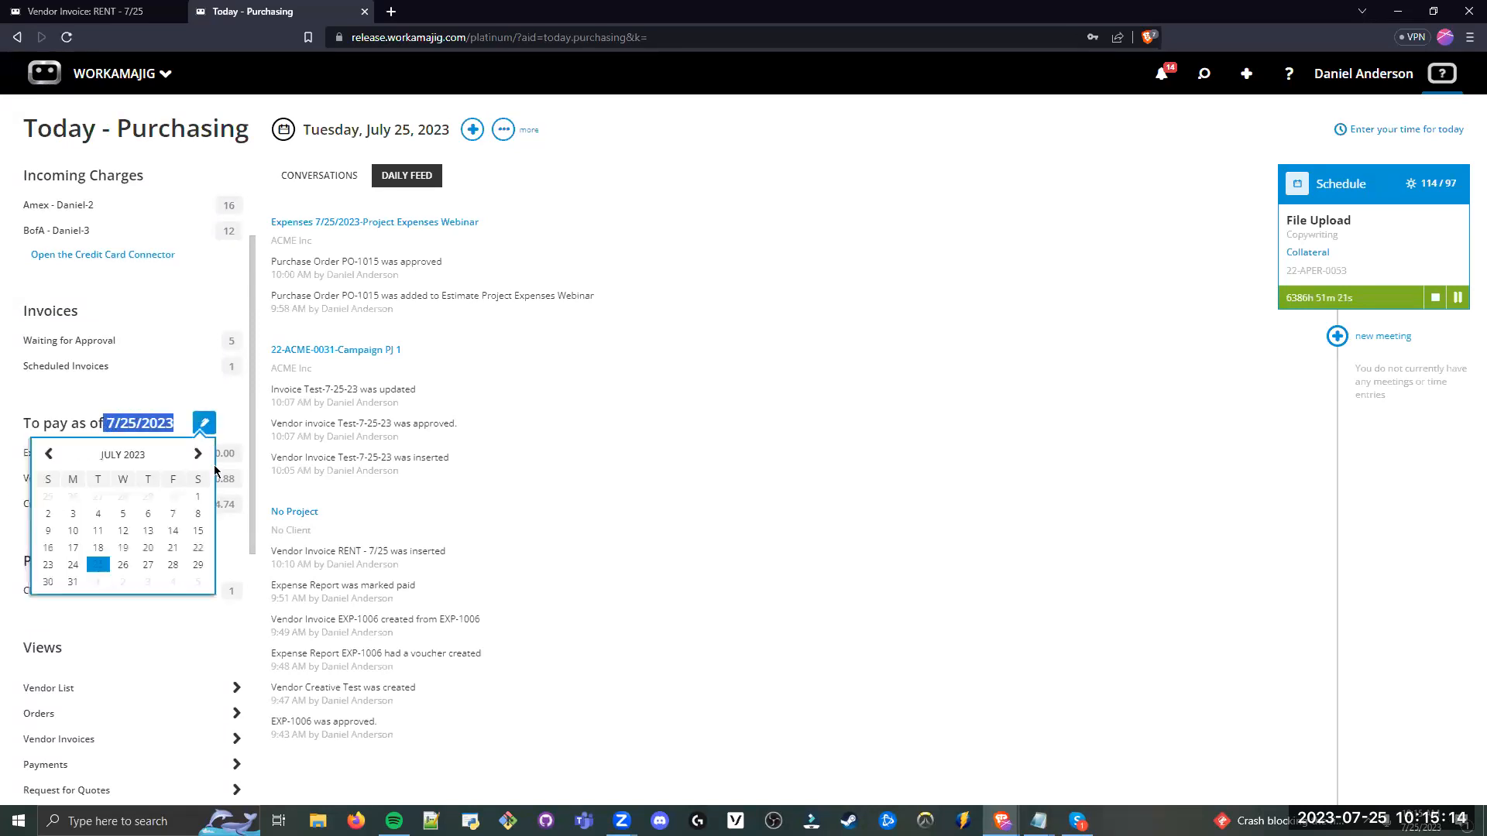
left_click(70, 591)
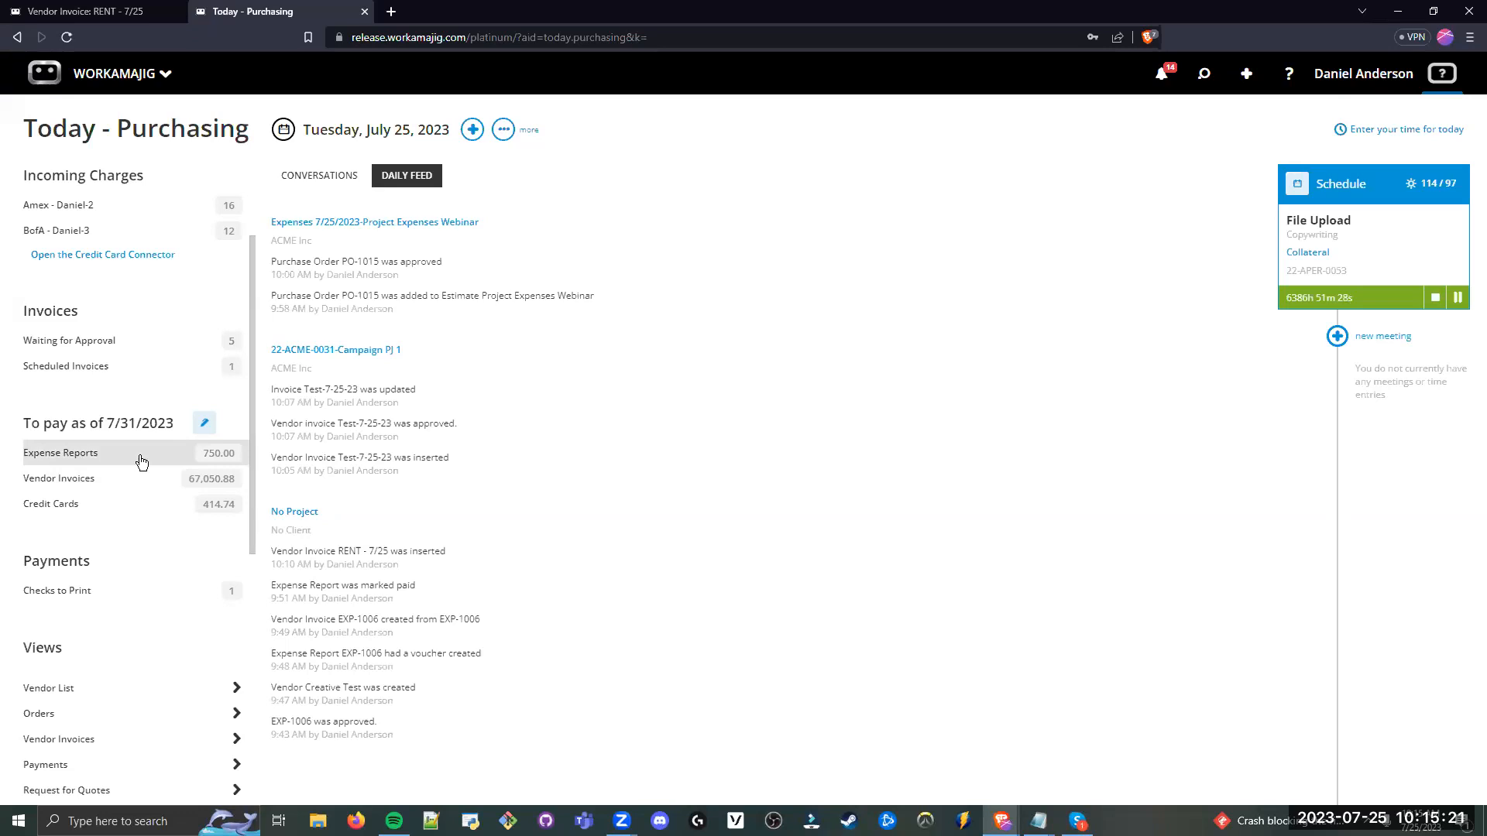
left_click_drag(183, 428, 22, 425)
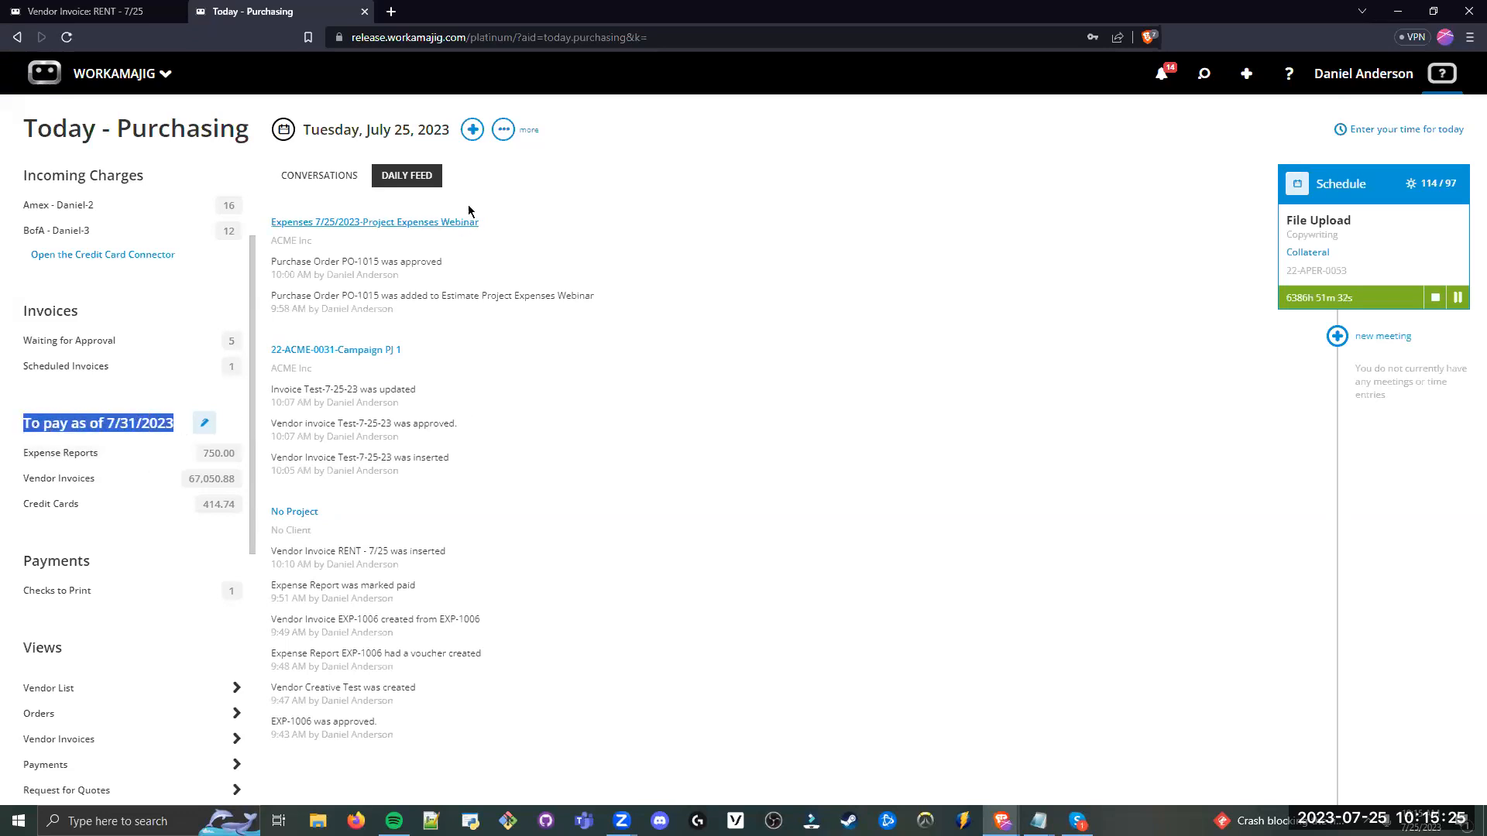
Step: Start a new payment for BC Vendor and set its check amount to 5000
left_click(472, 130)
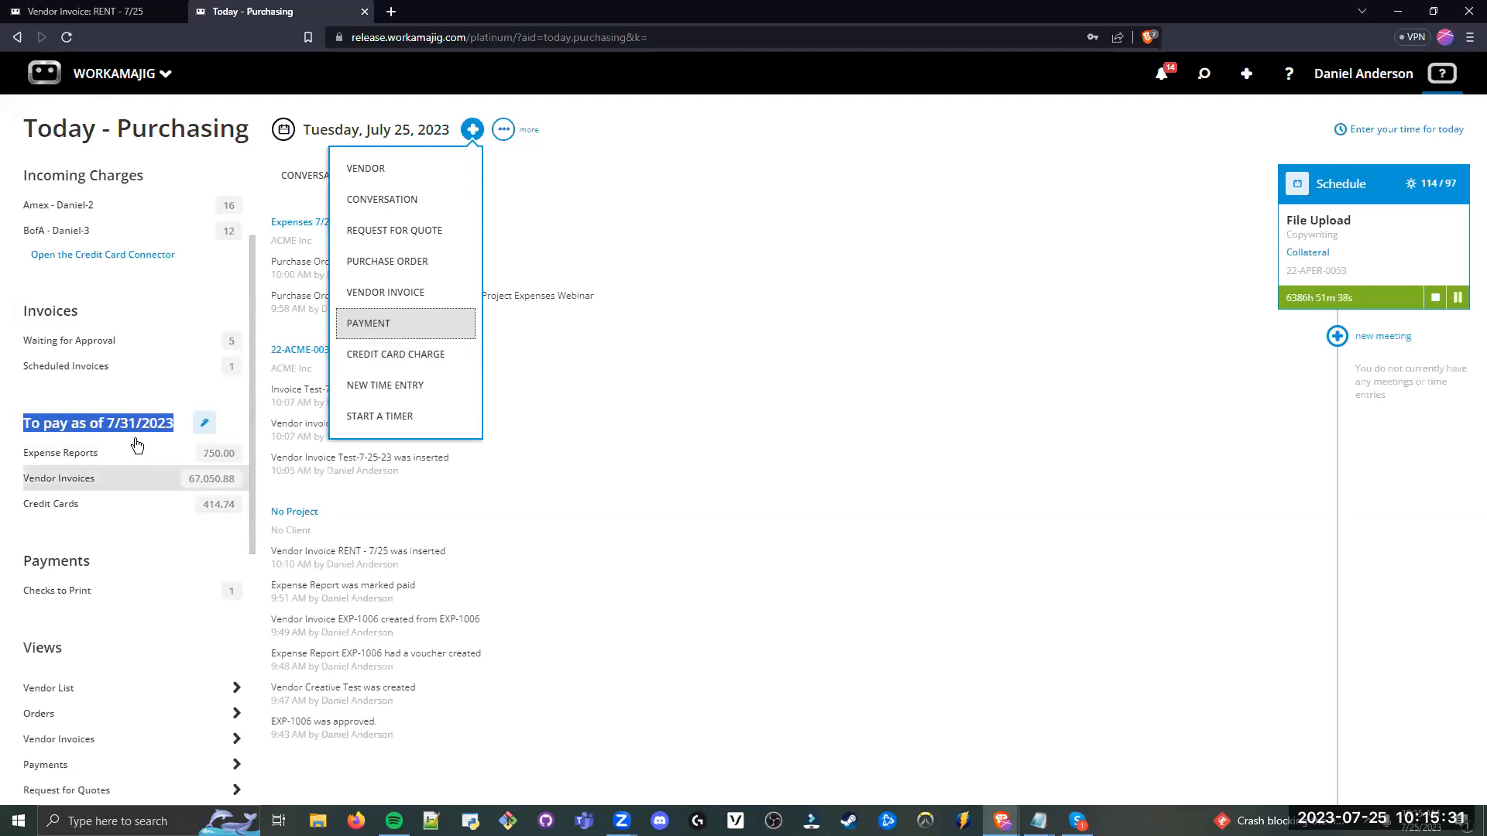
left_click(435, 329)
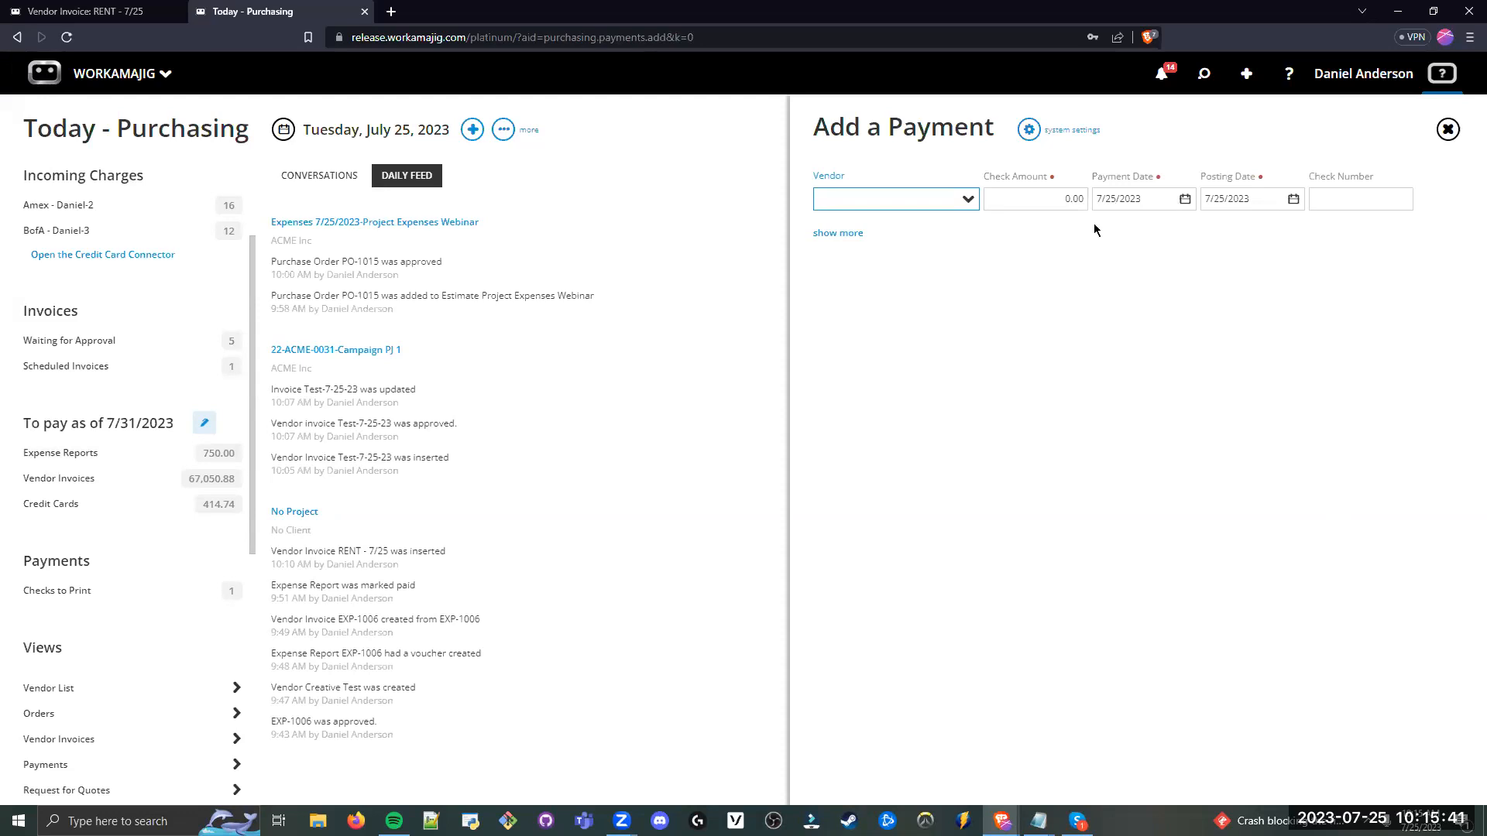
left_click(967, 202)
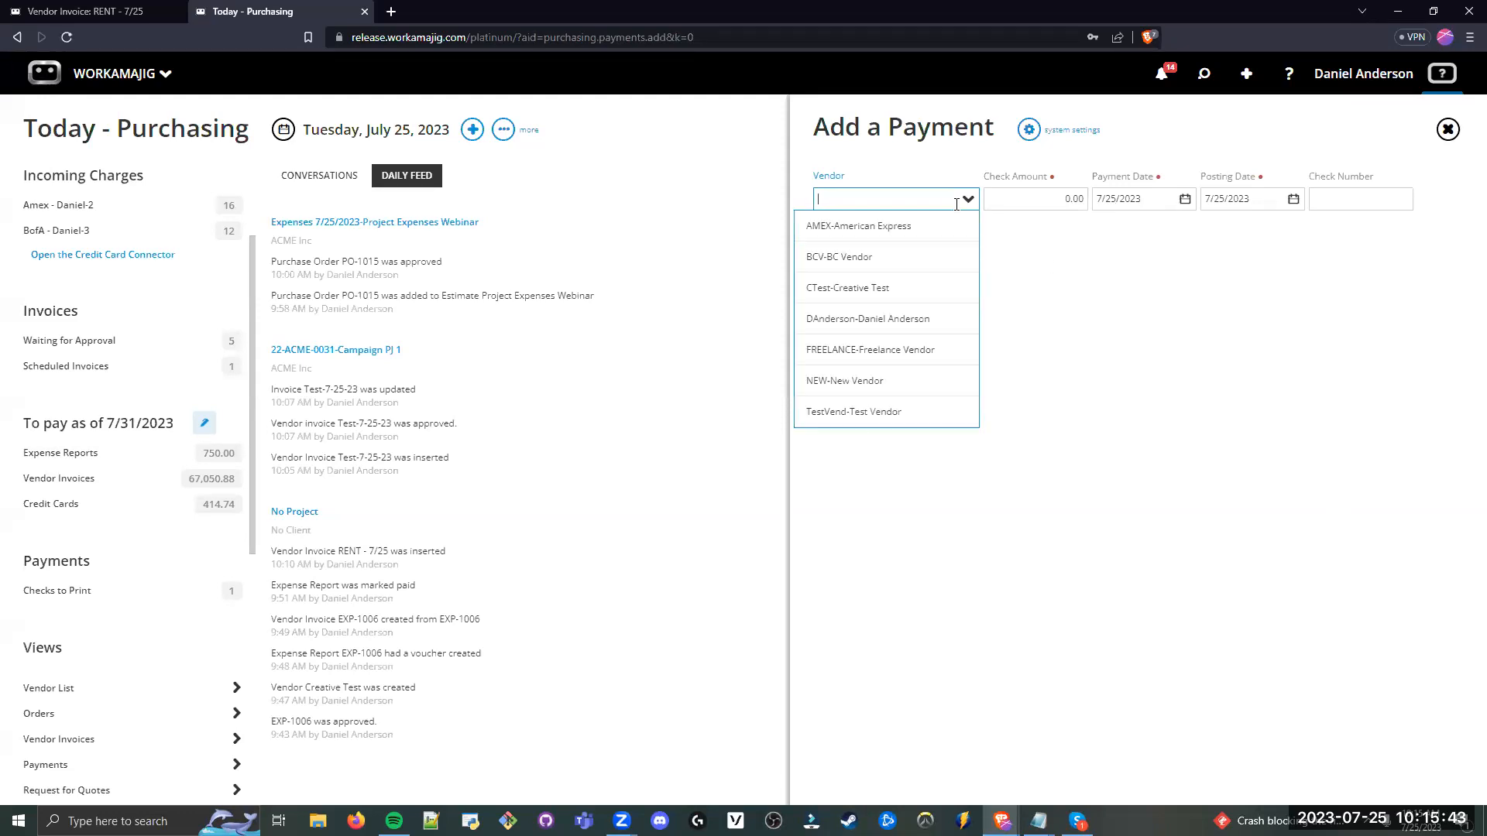
left_click(875, 251)
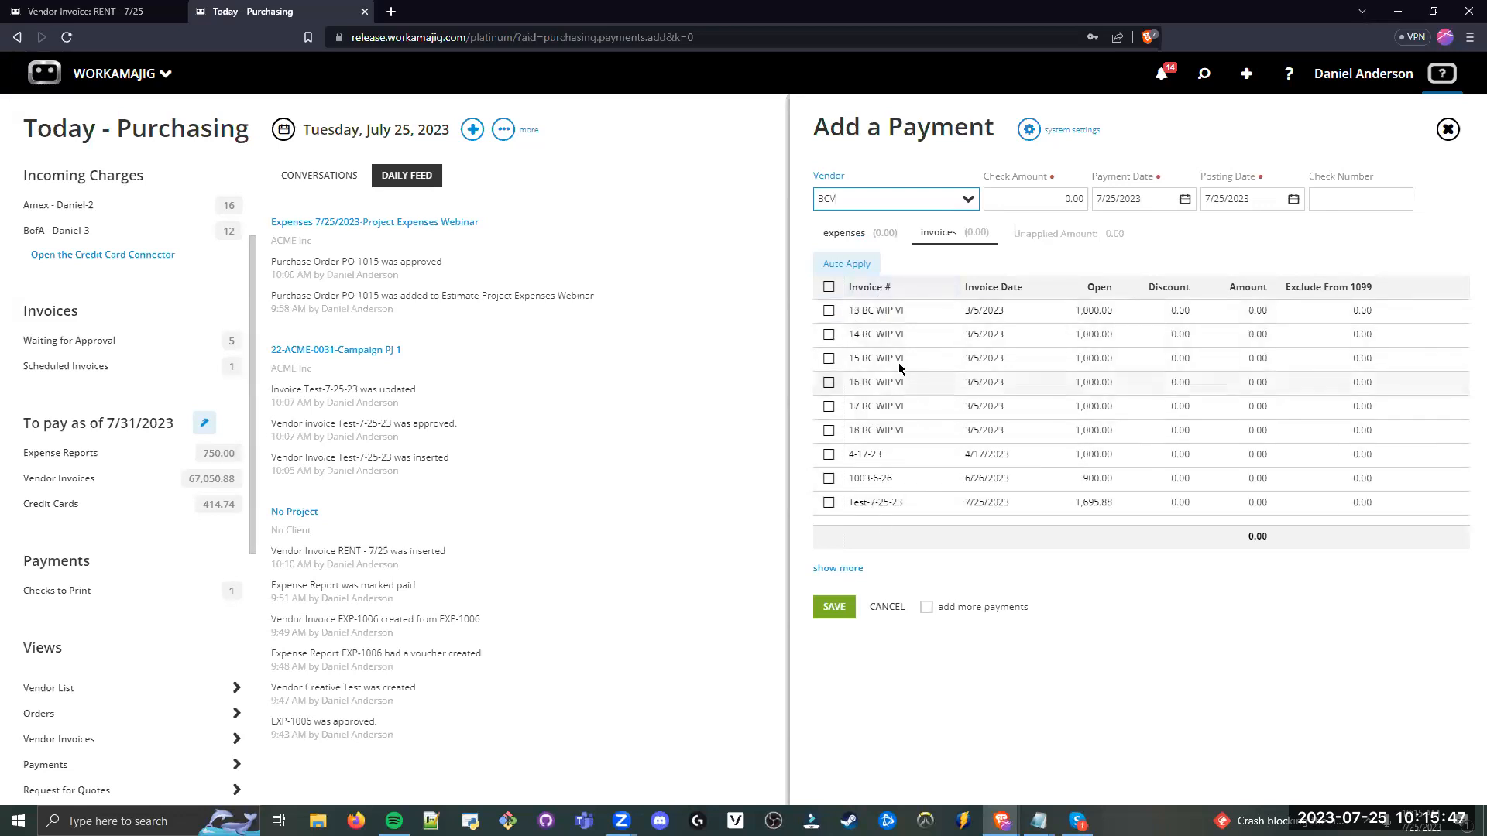
key("Tab")
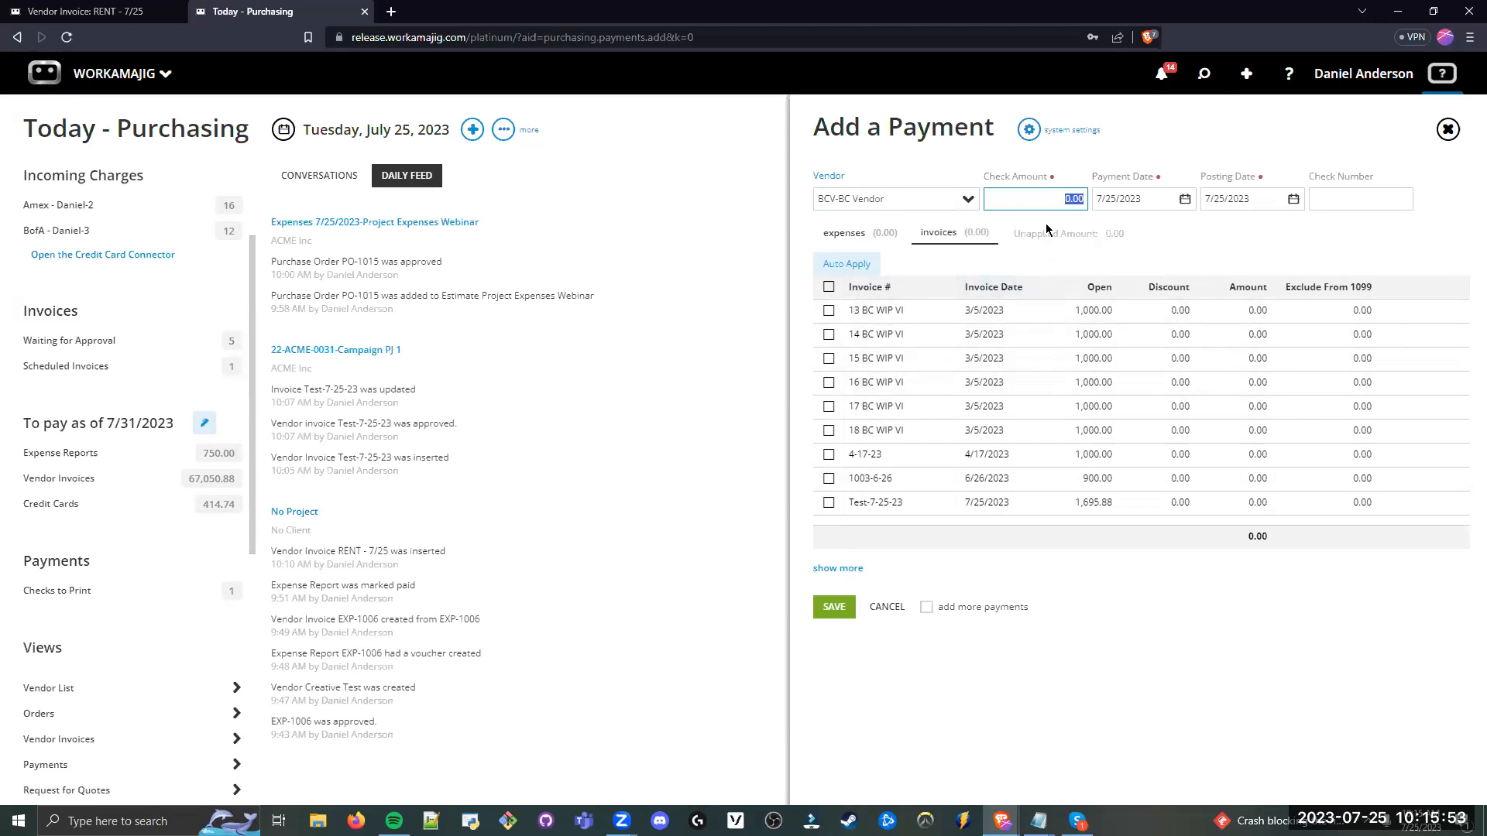
type("5000")
Step: Review the new payment's check number, payment date, posting date and check amount fields
left_click(1142, 242)
left_click(1381, 199)
left_click(1313, 234)
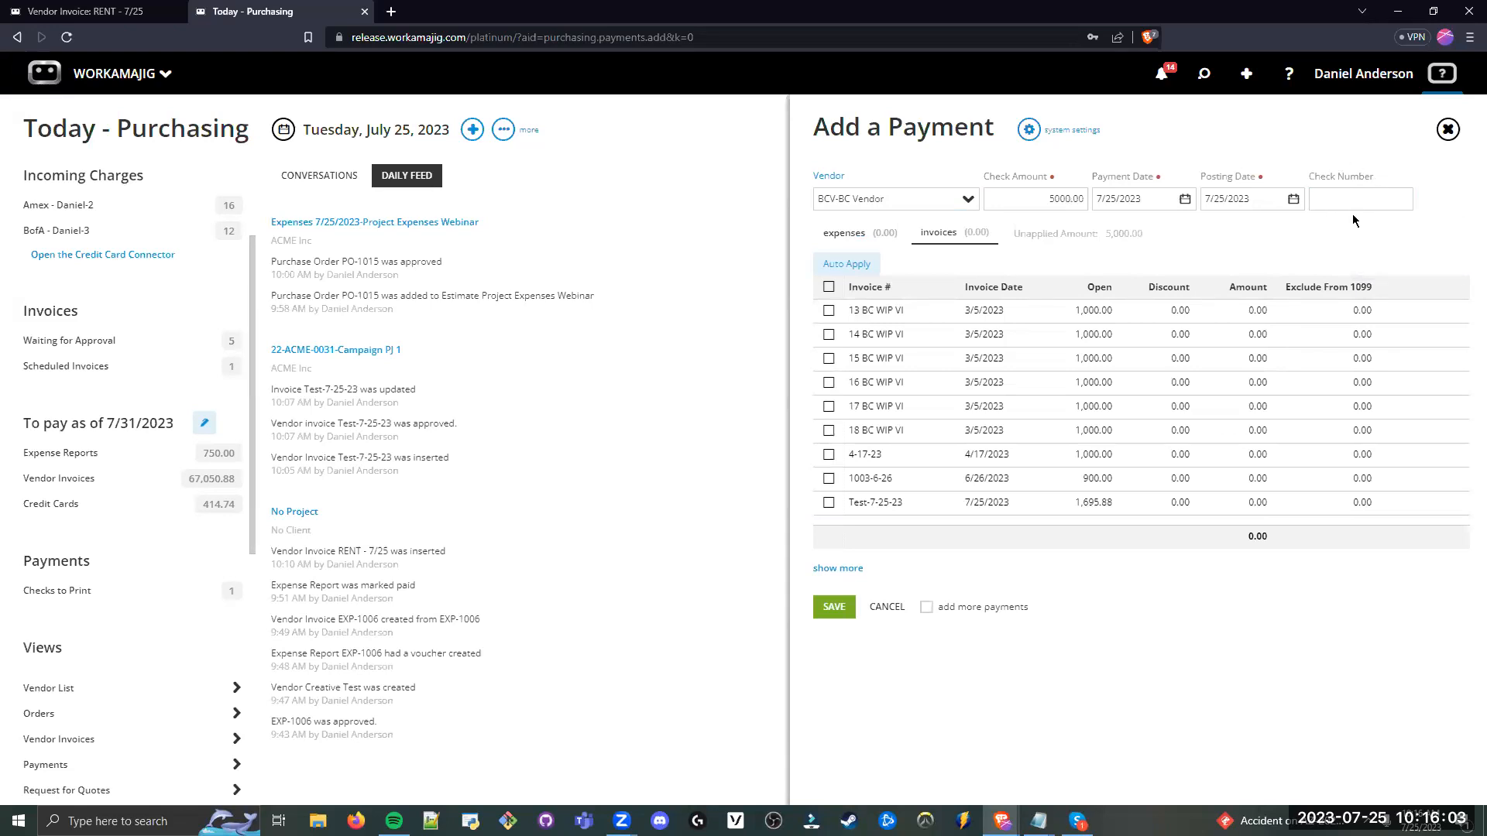
left_click(1149, 205)
key("Tab")
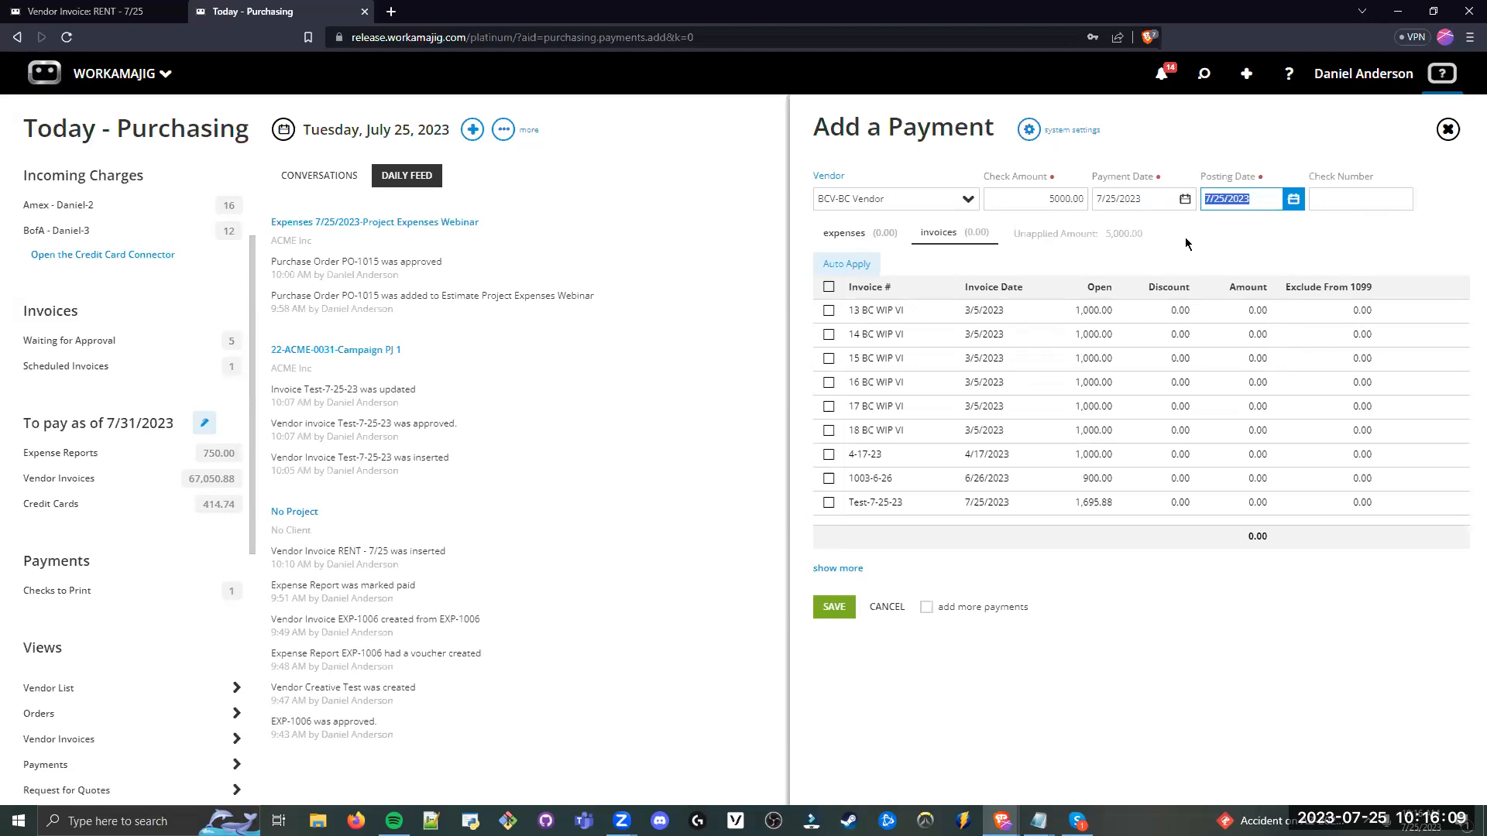
left_click(1035, 201)
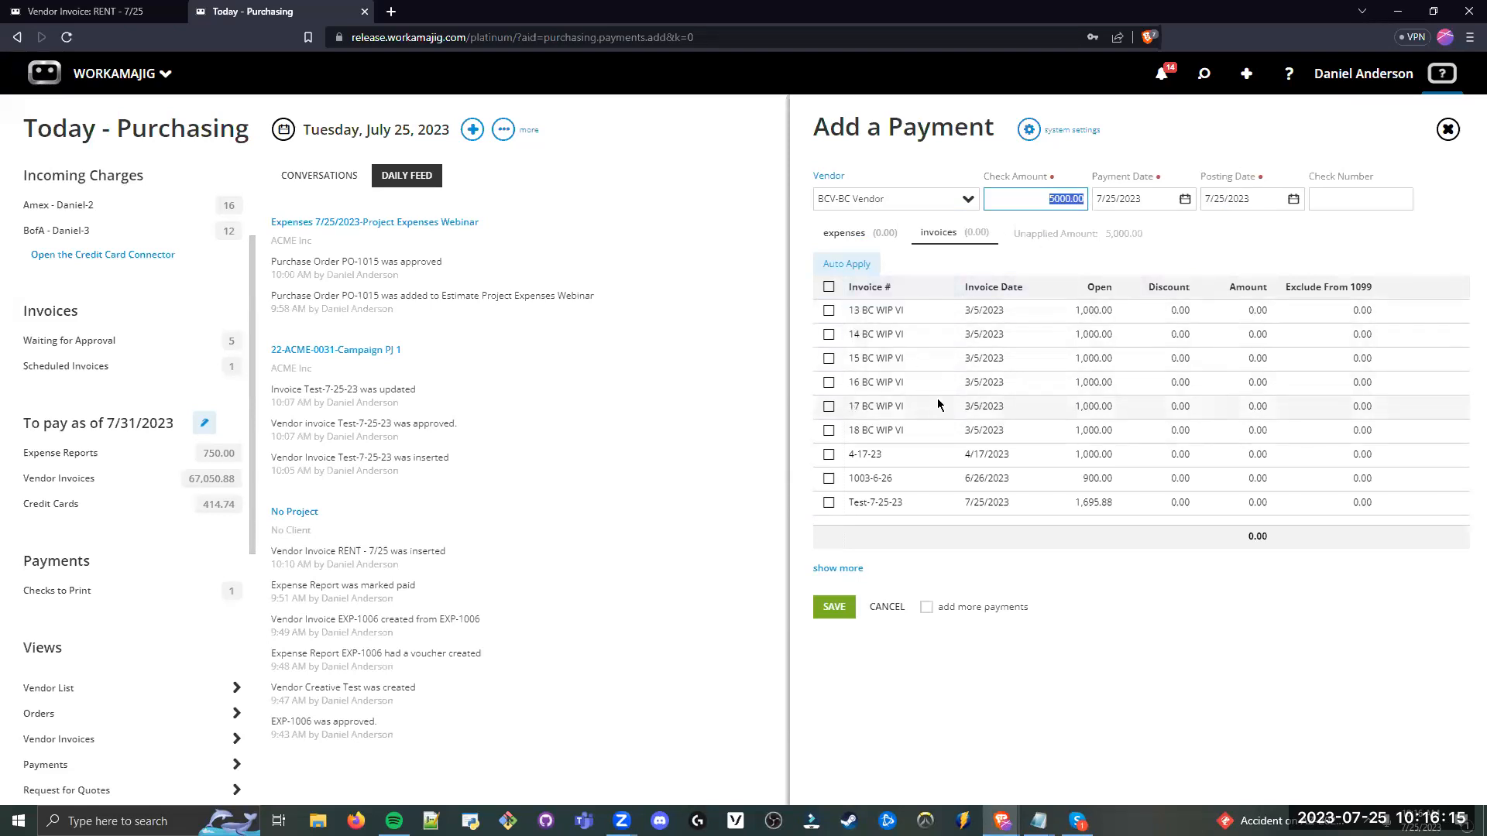
left_click(1031, 257)
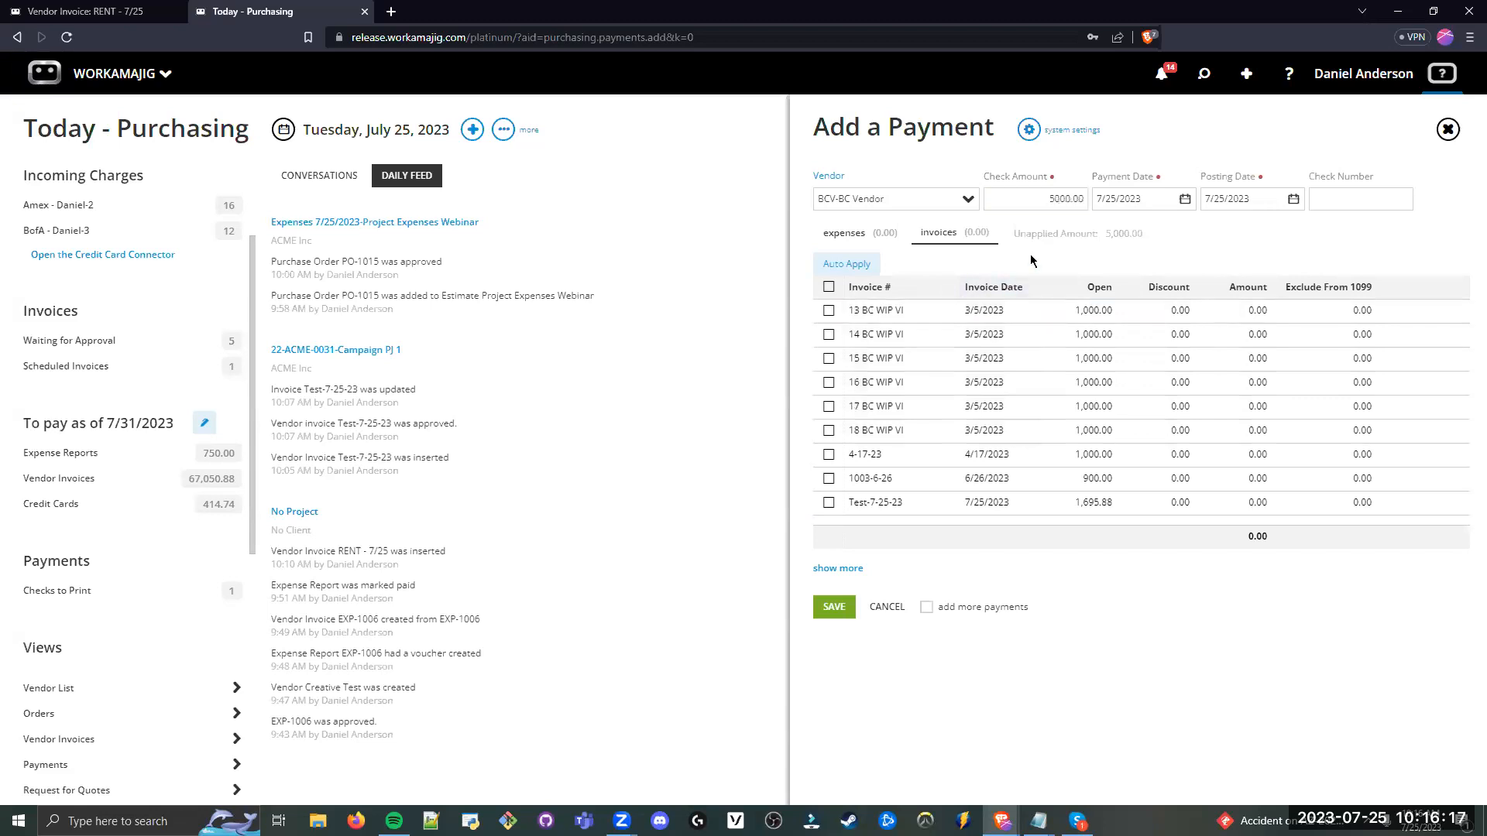
Step: Apply the payment in full to the five invoices 13 BC WIP VI through 17 BC WIP VI
left_click(829, 311)
left_click(829, 359)
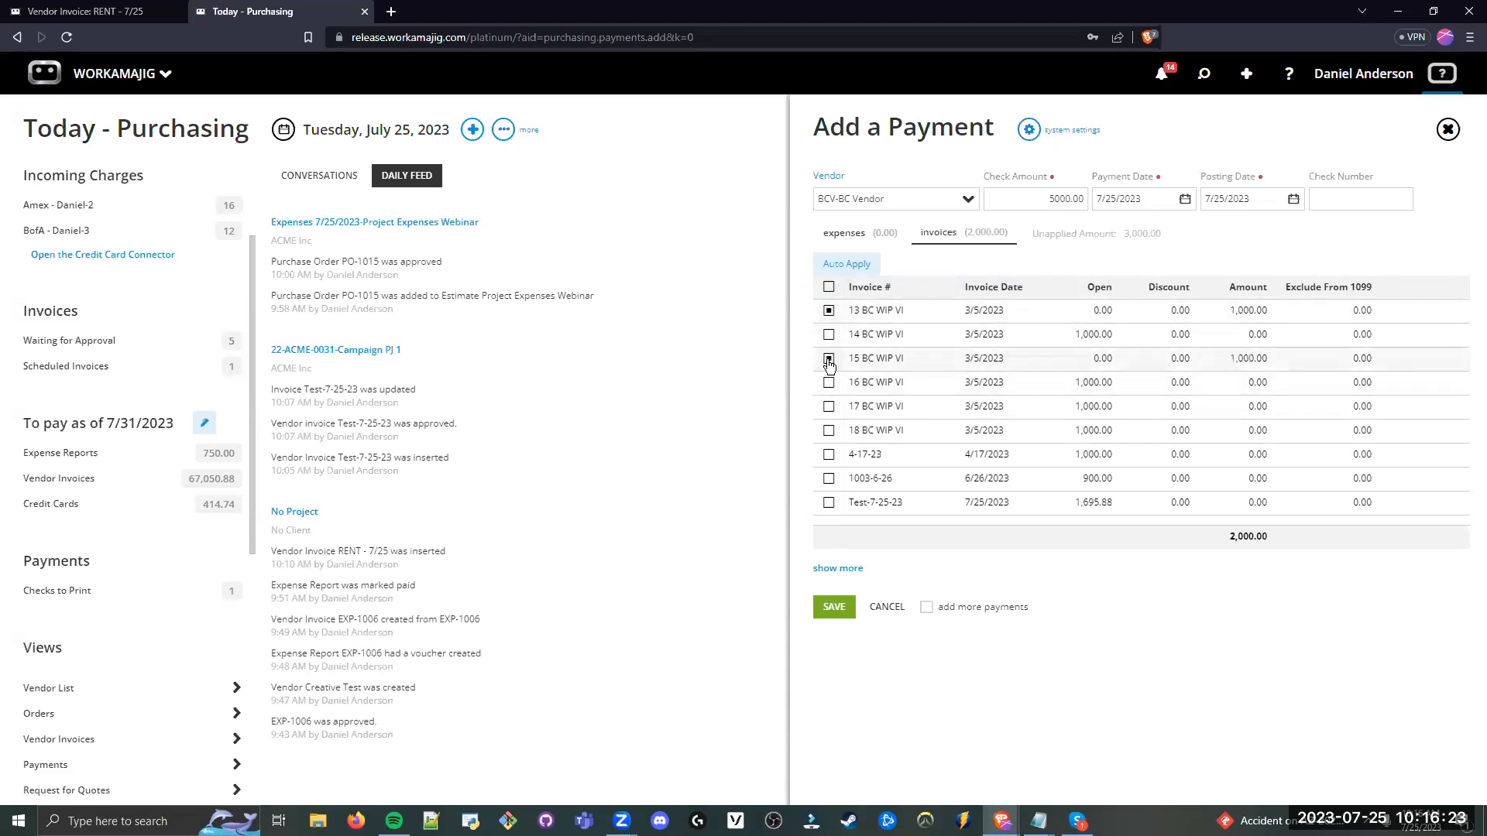
left_click(829, 407)
left_click(829, 382)
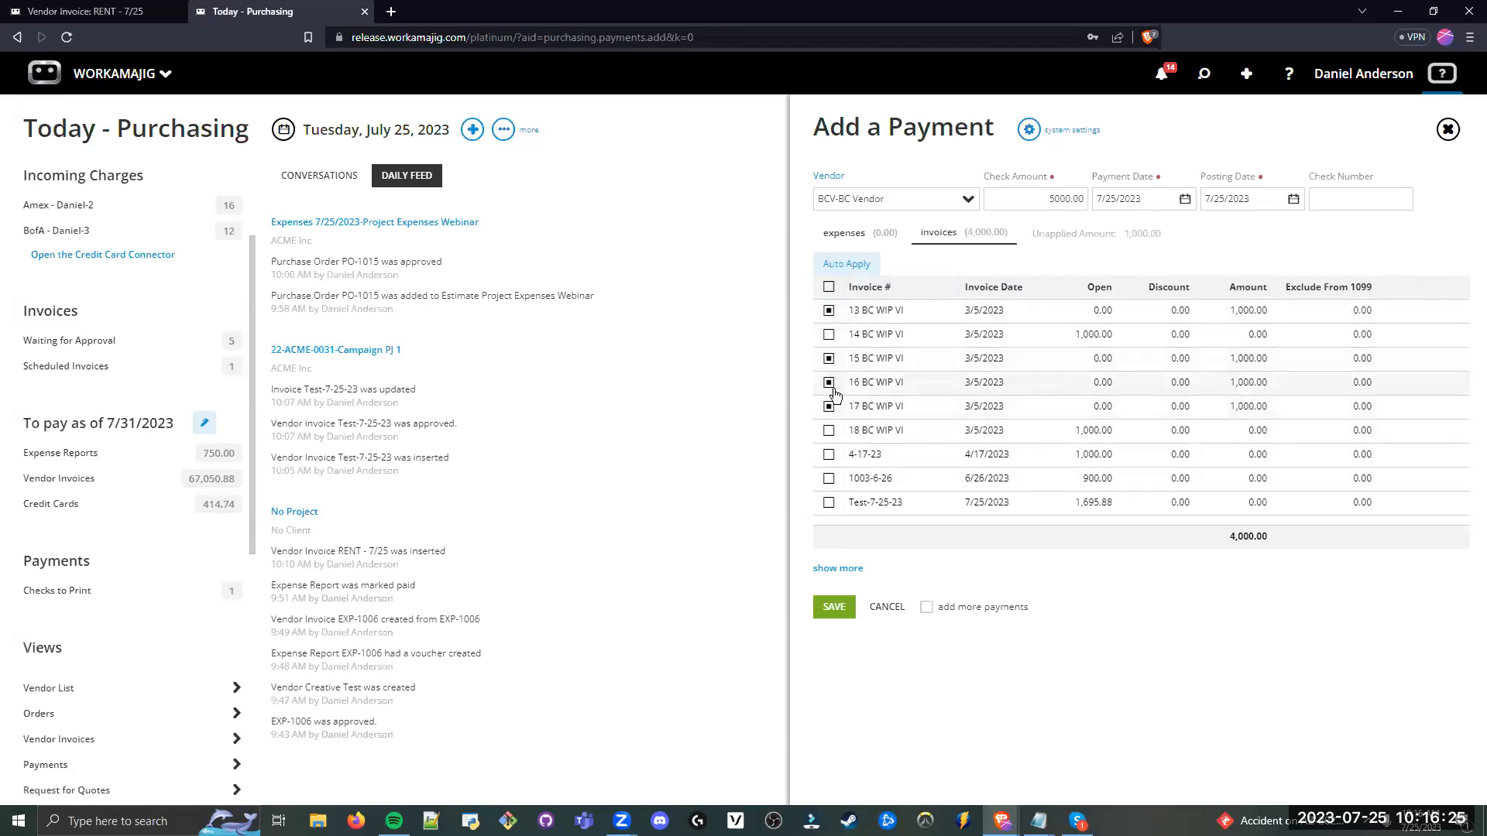
left_click(829, 335)
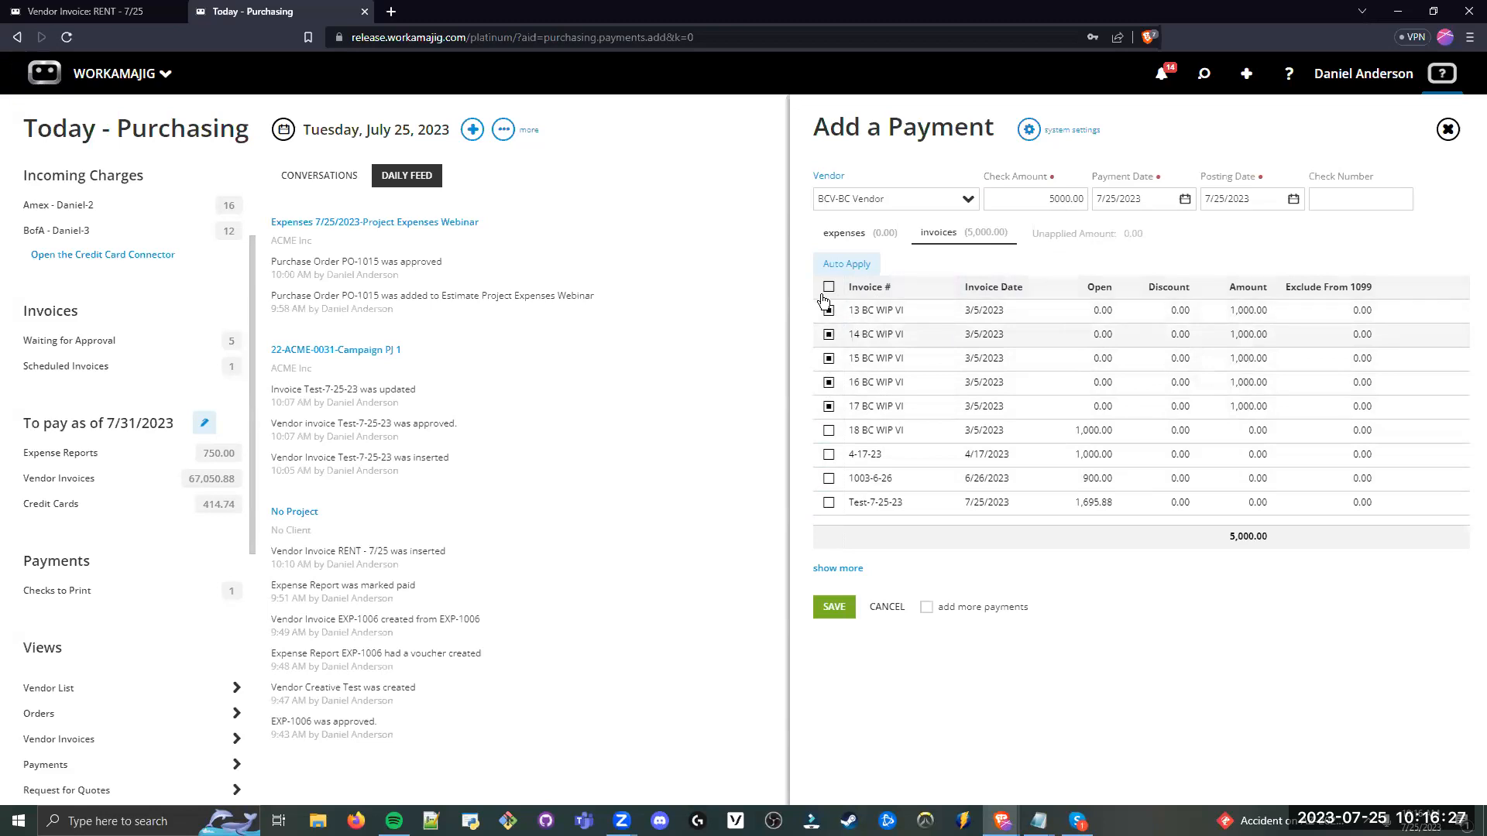
Step: Set the applied amounts of invoices 14 BC WIP VI and 18 BC WIP VI to 500 each
left_click(1243, 336)
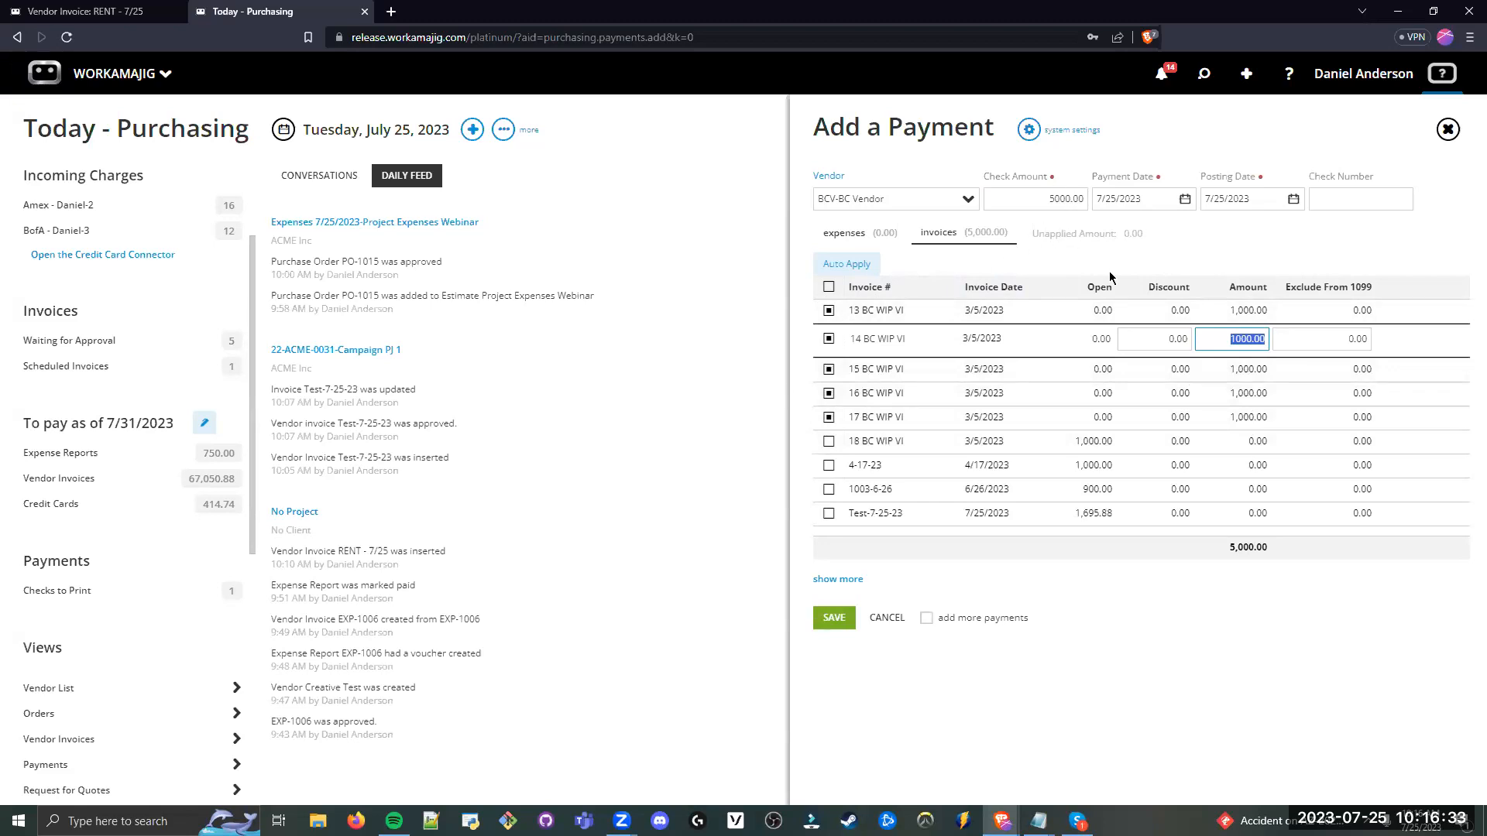
type("500")
key("Return")
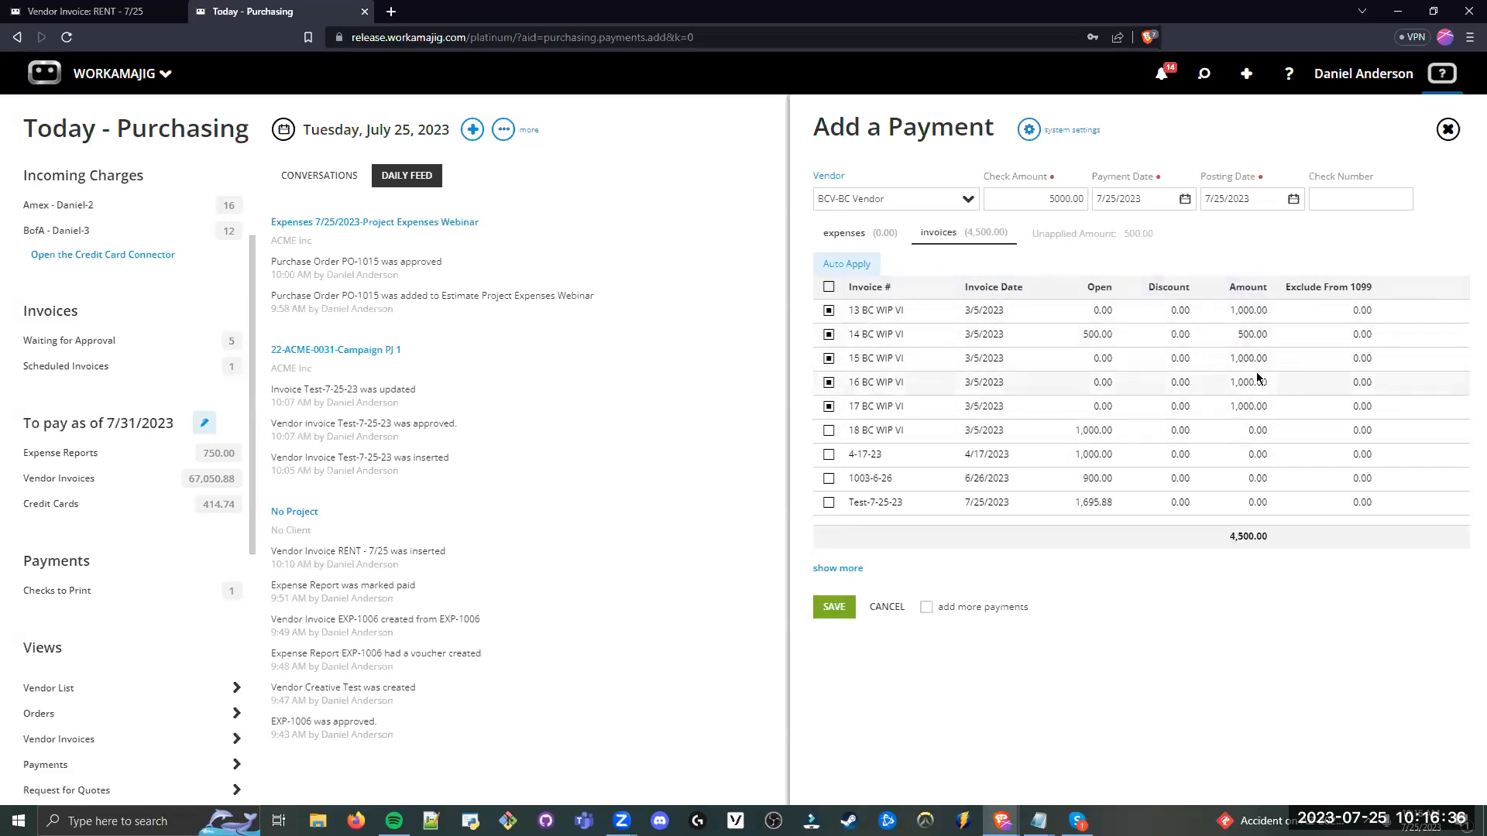
left_click(1256, 440)
type("500")
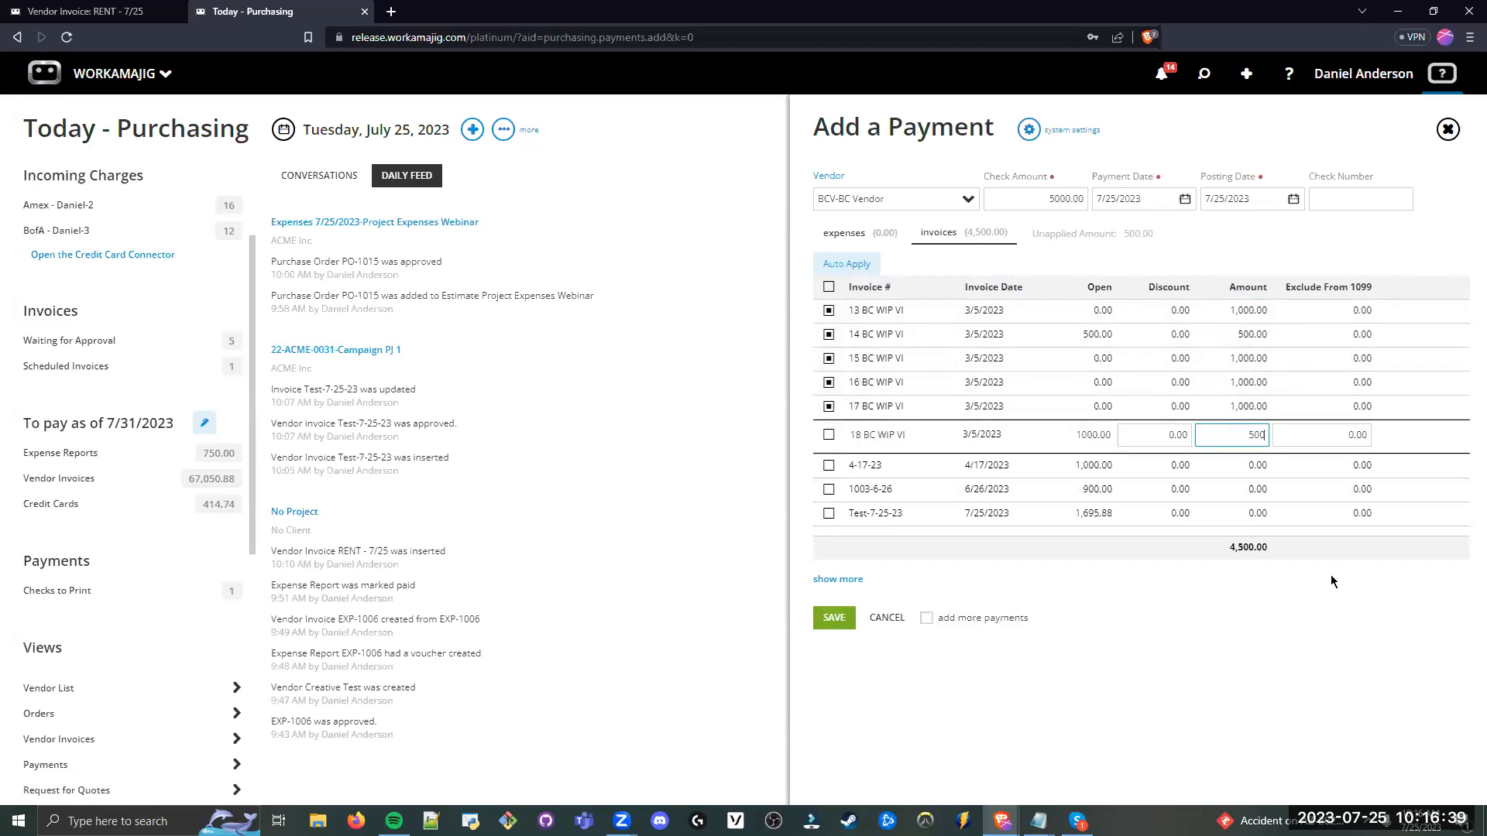
key("Return")
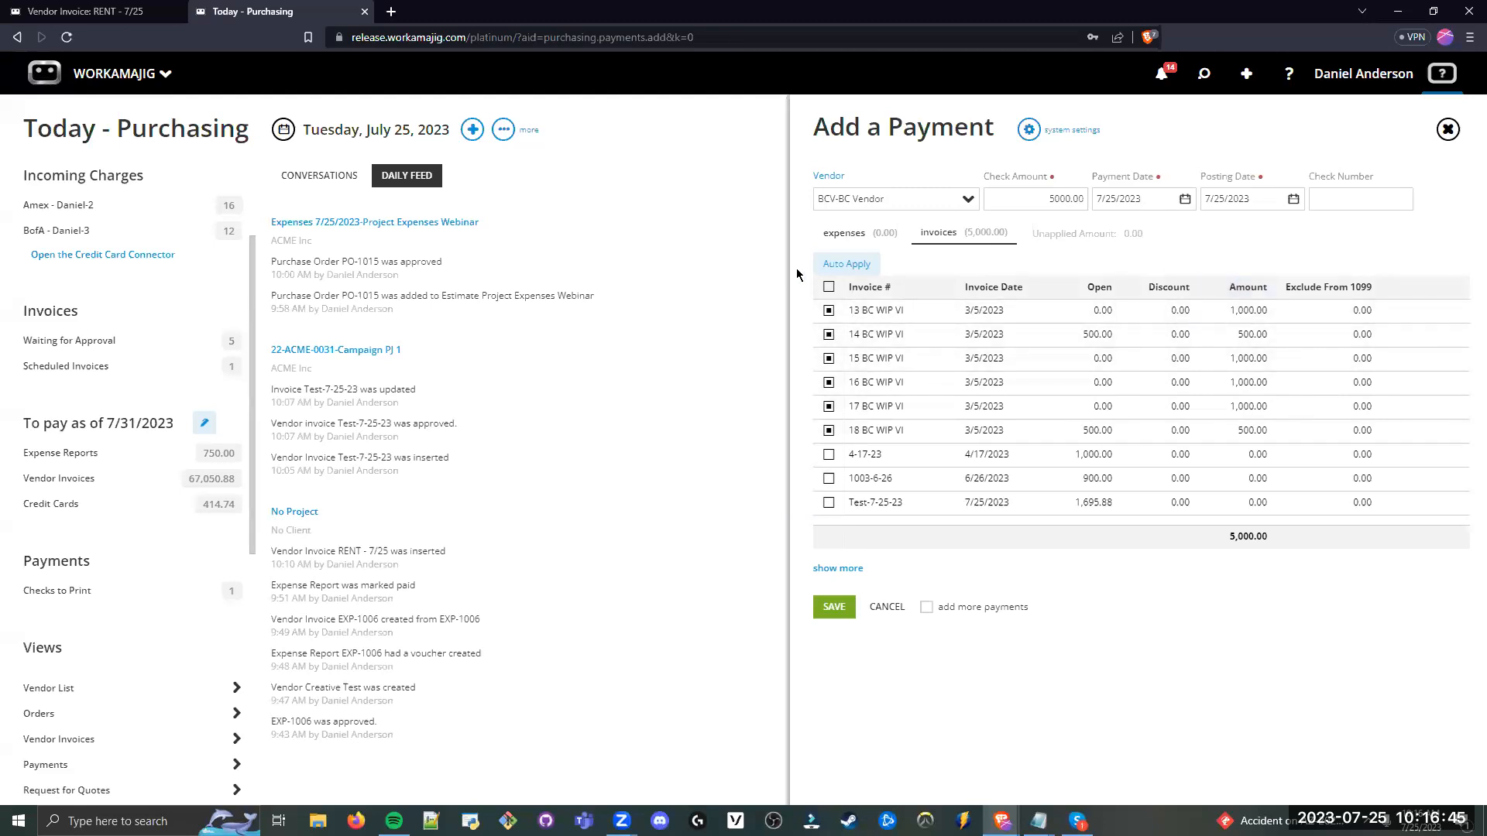
Step: Clear all invoice selections on the payment and set the check amount to 1000
left_click(829, 287)
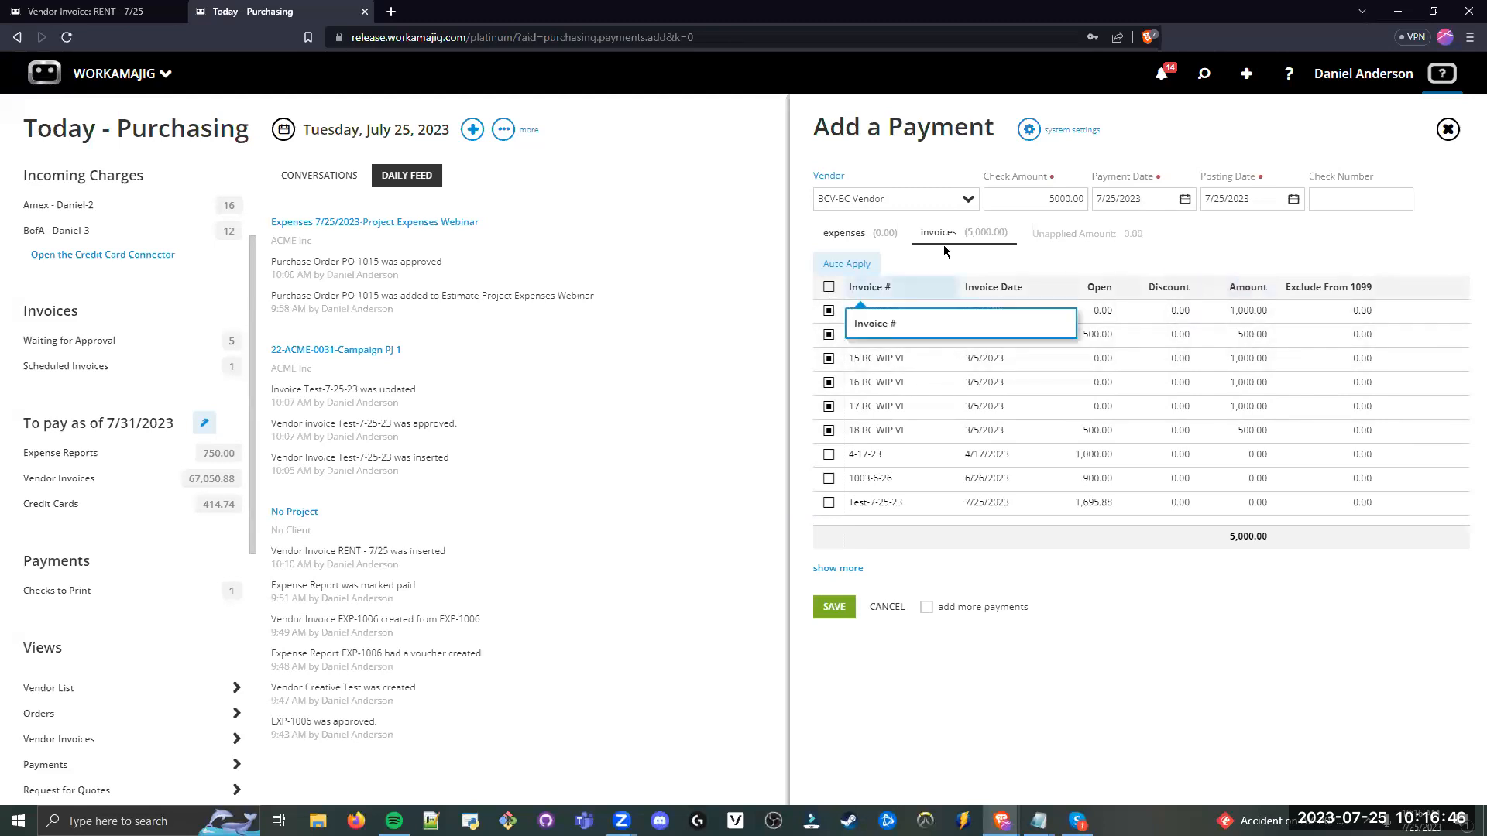
left_click(829, 287)
left_click_drag(914, 314, 849, 311)
left_click_drag(1038, 199, 1147, 205)
type("100")
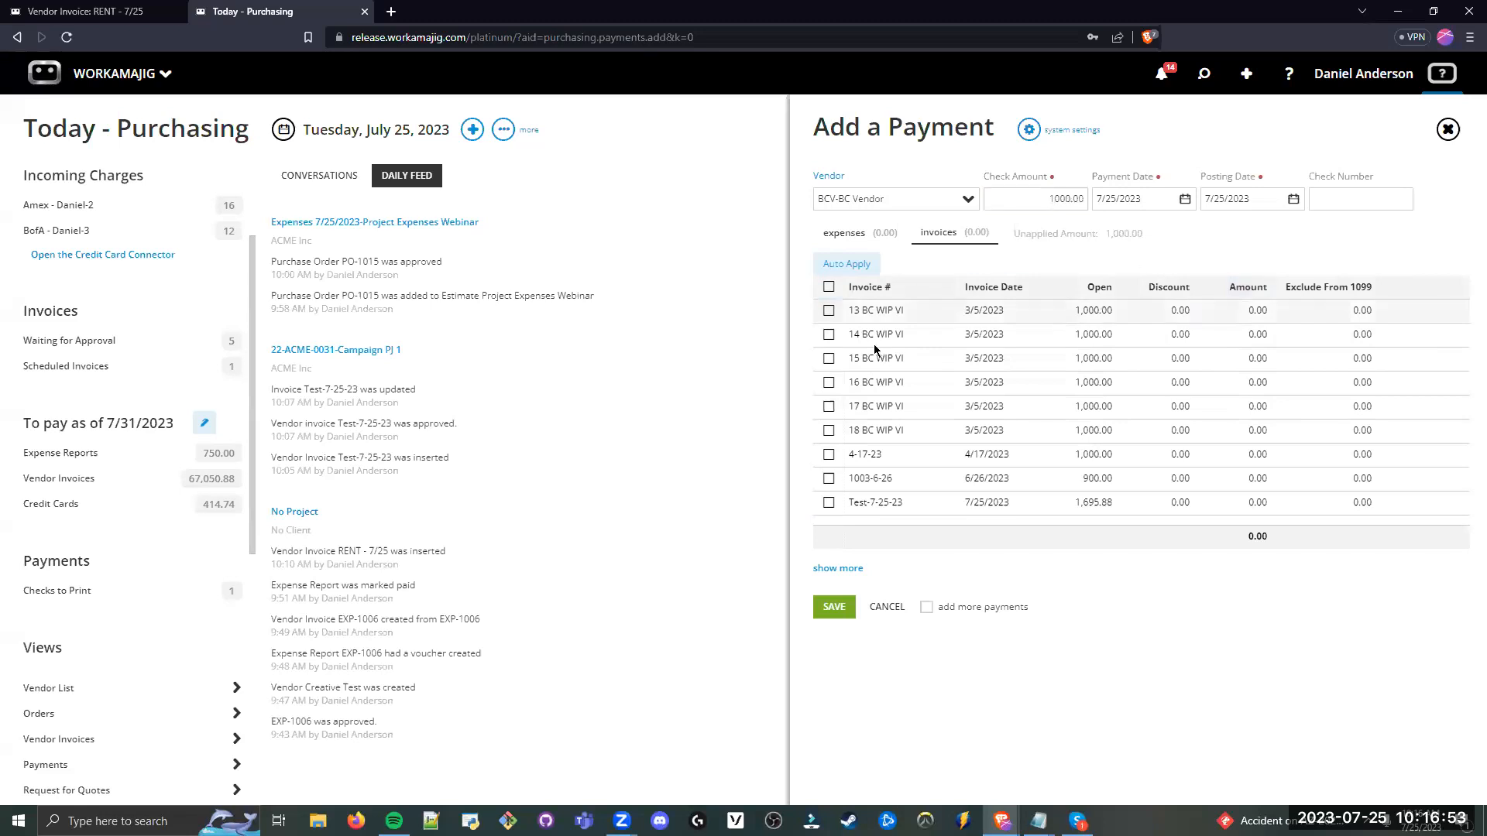
Step: Apply the payment to invoice 13 BC WIP VI, check the unapplied amount and save the payment
left_click(827, 311)
left_click_drag(1033, 240, 1139, 240)
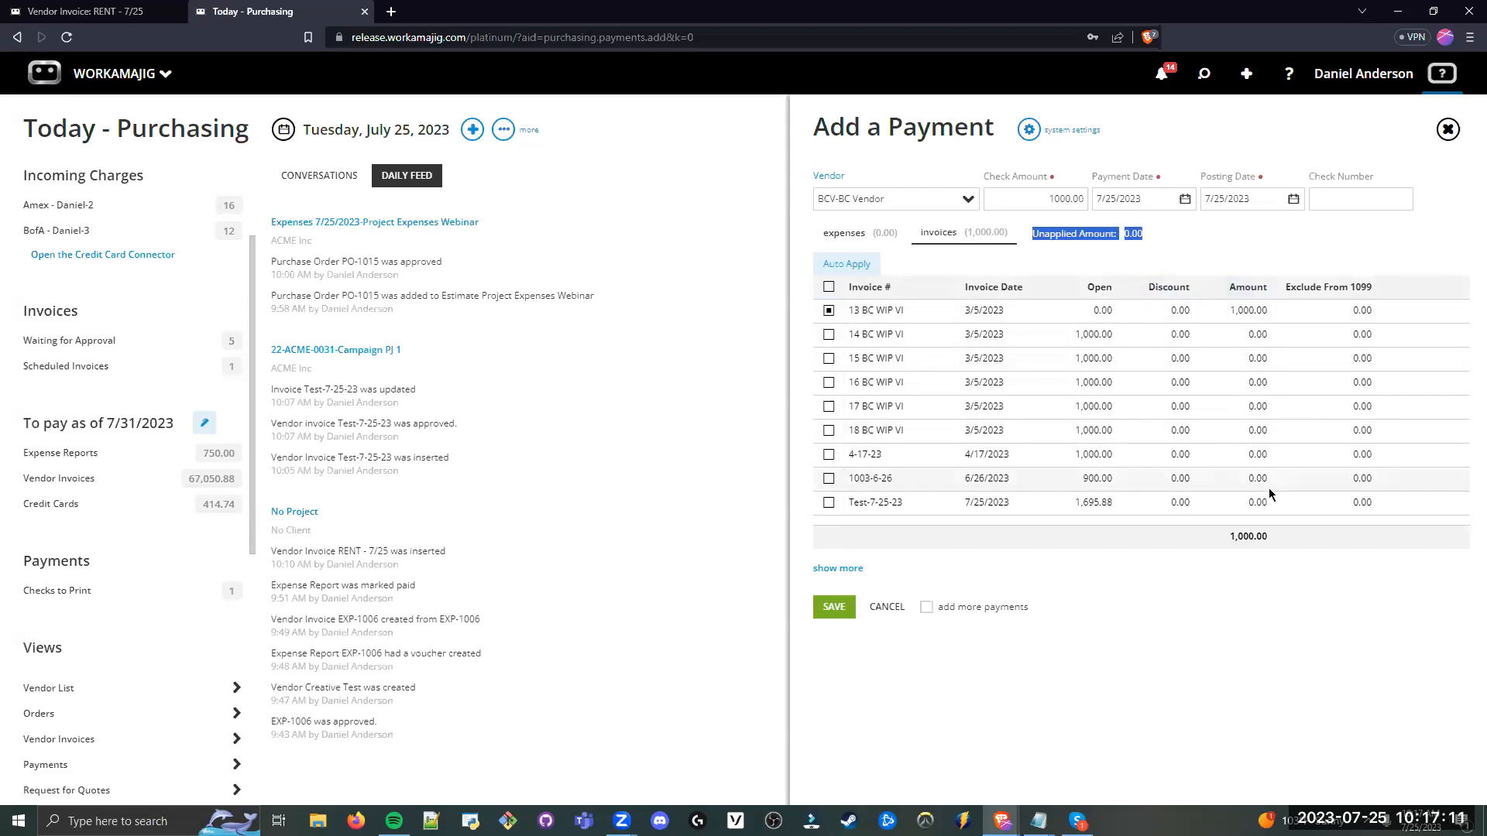
left_click(1181, 259)
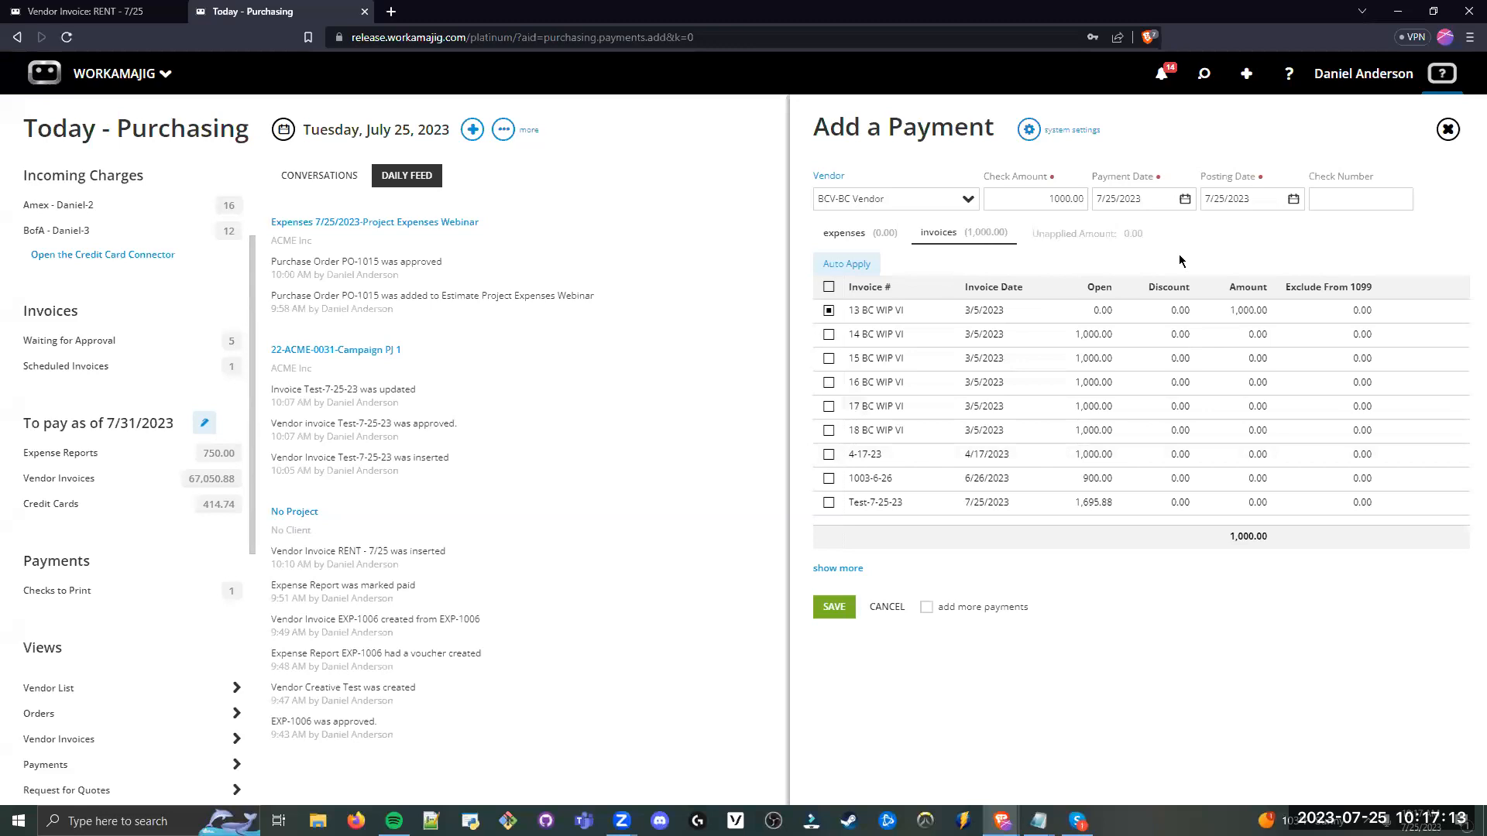
left_click(835, 612)
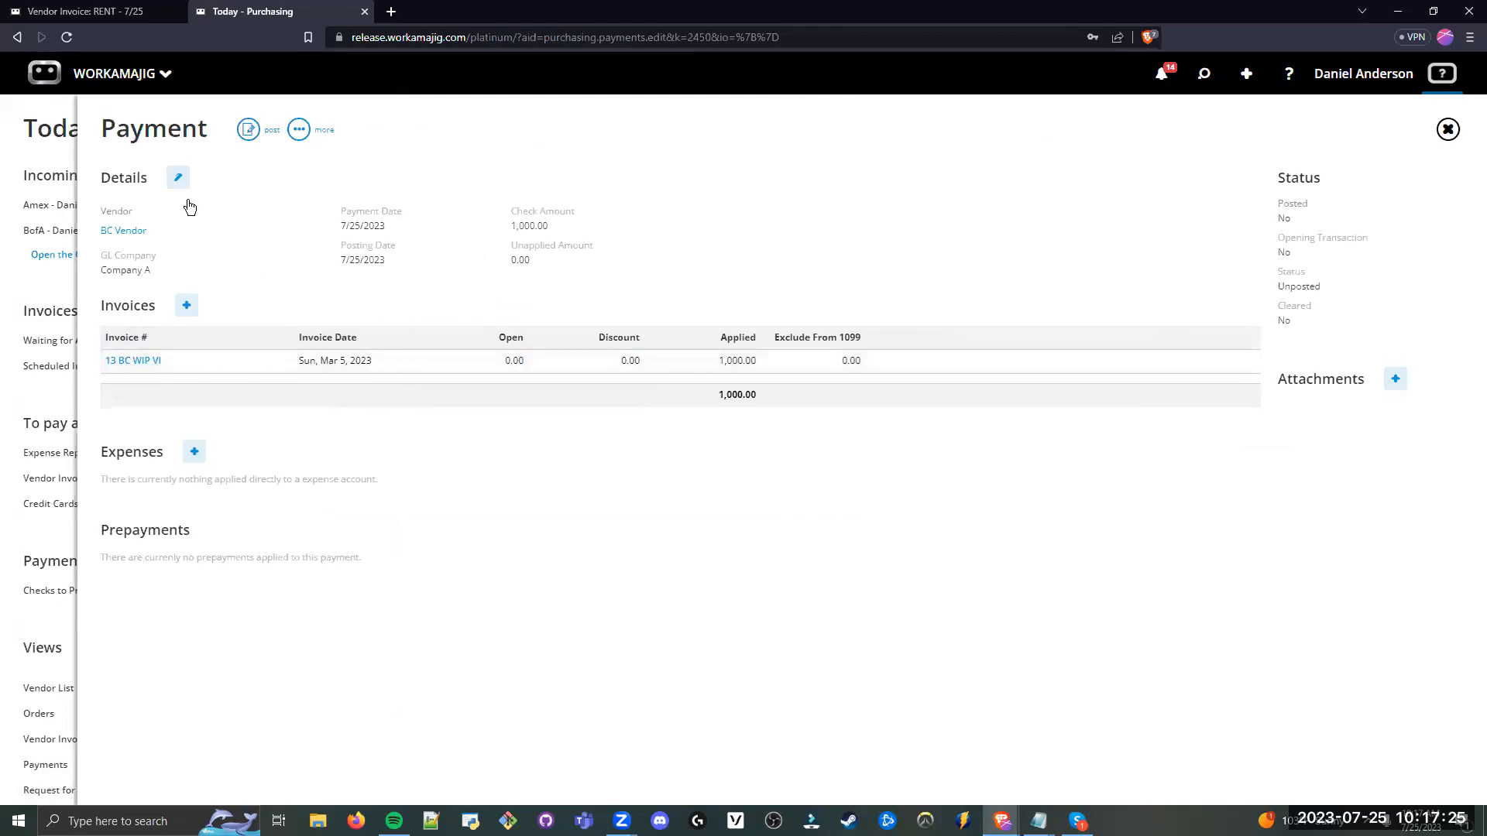
Step: Review the saved payment's details and applied invoice, and return to the purchasing dashboard
left_click_drag(102, 128, 208, 135)
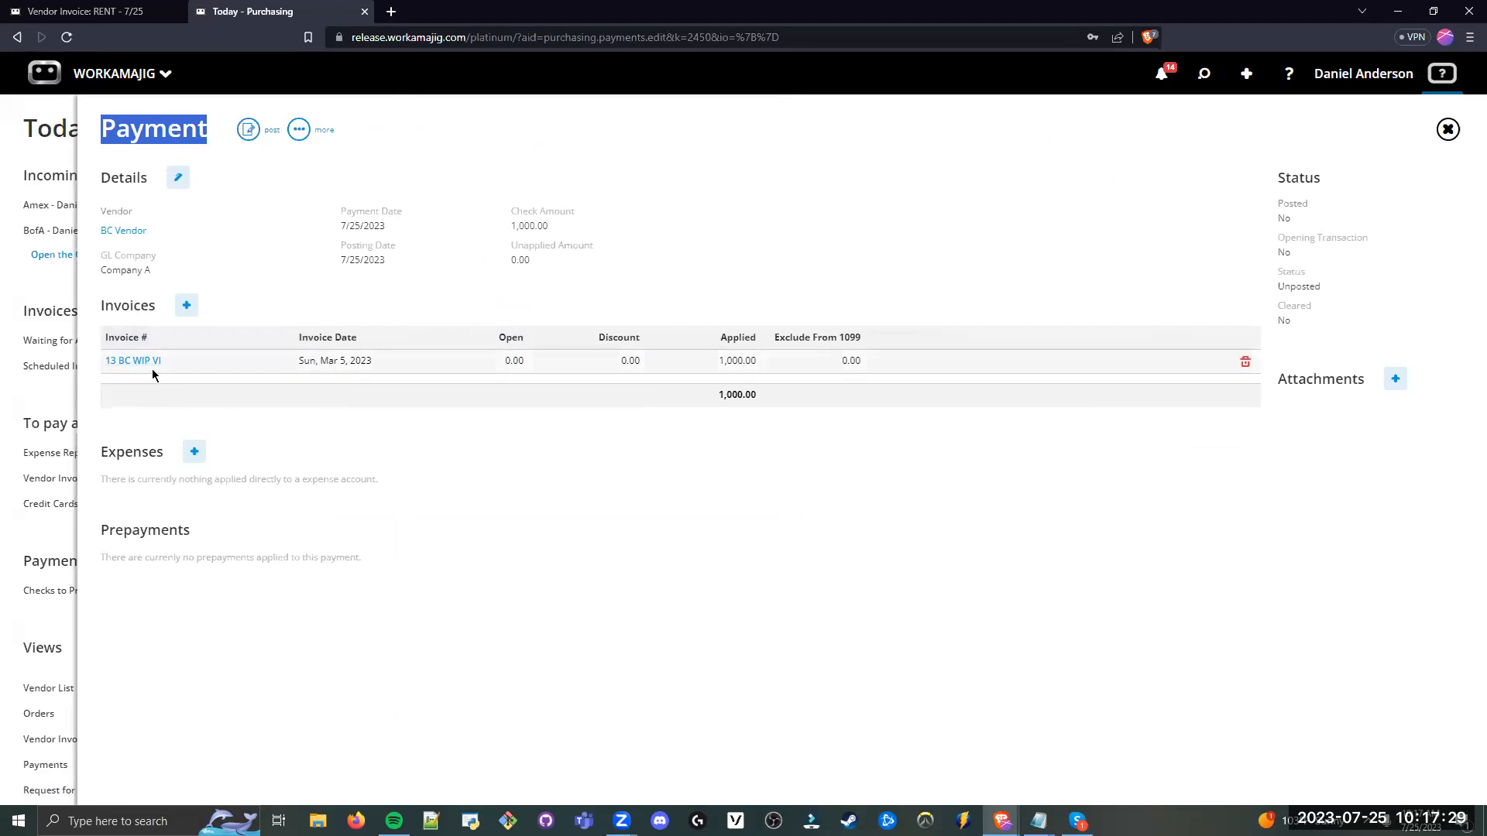
left_click(468, 446)
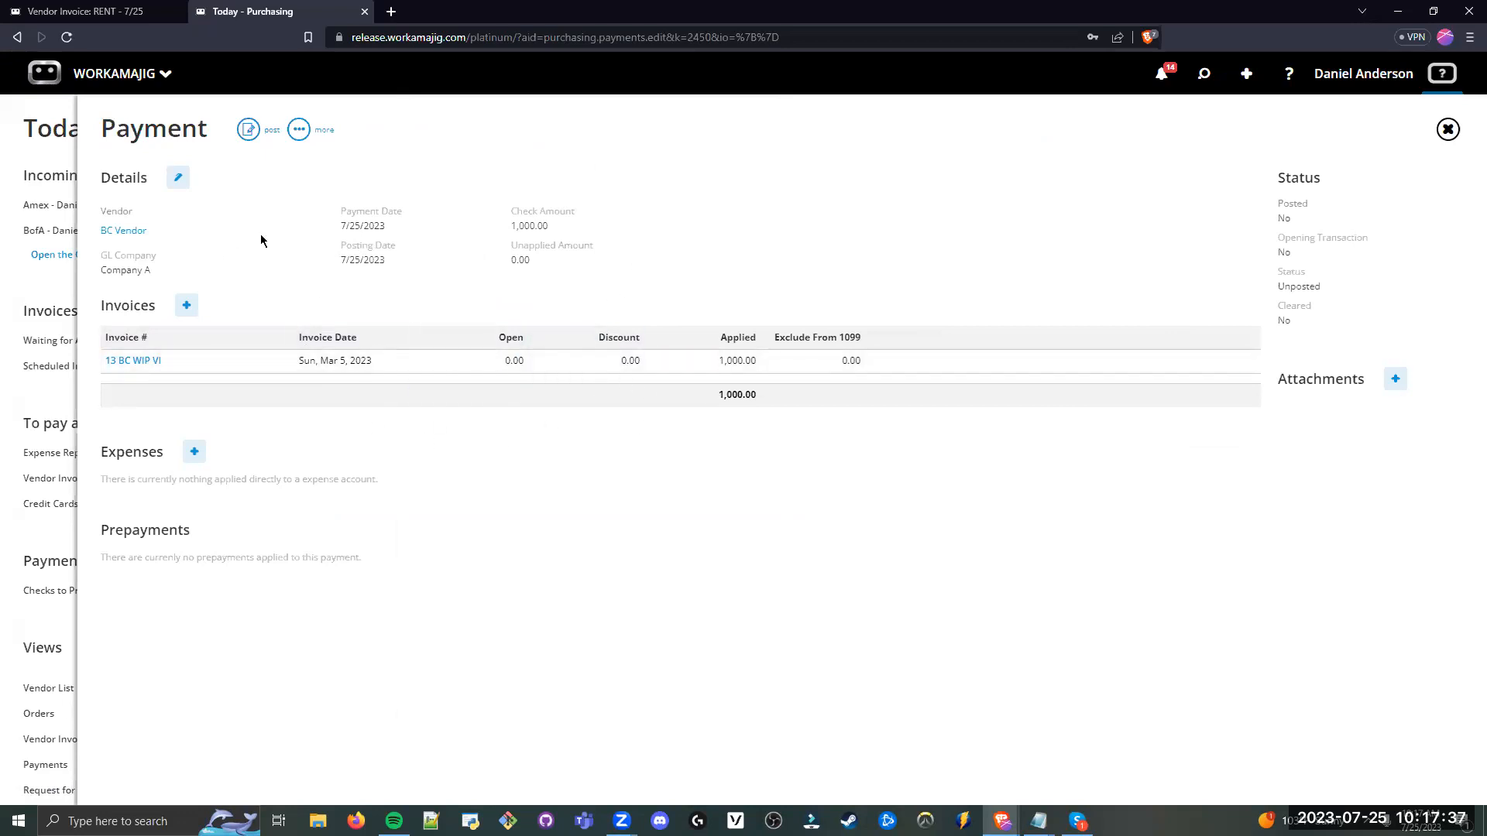
left_click(1447, 130)
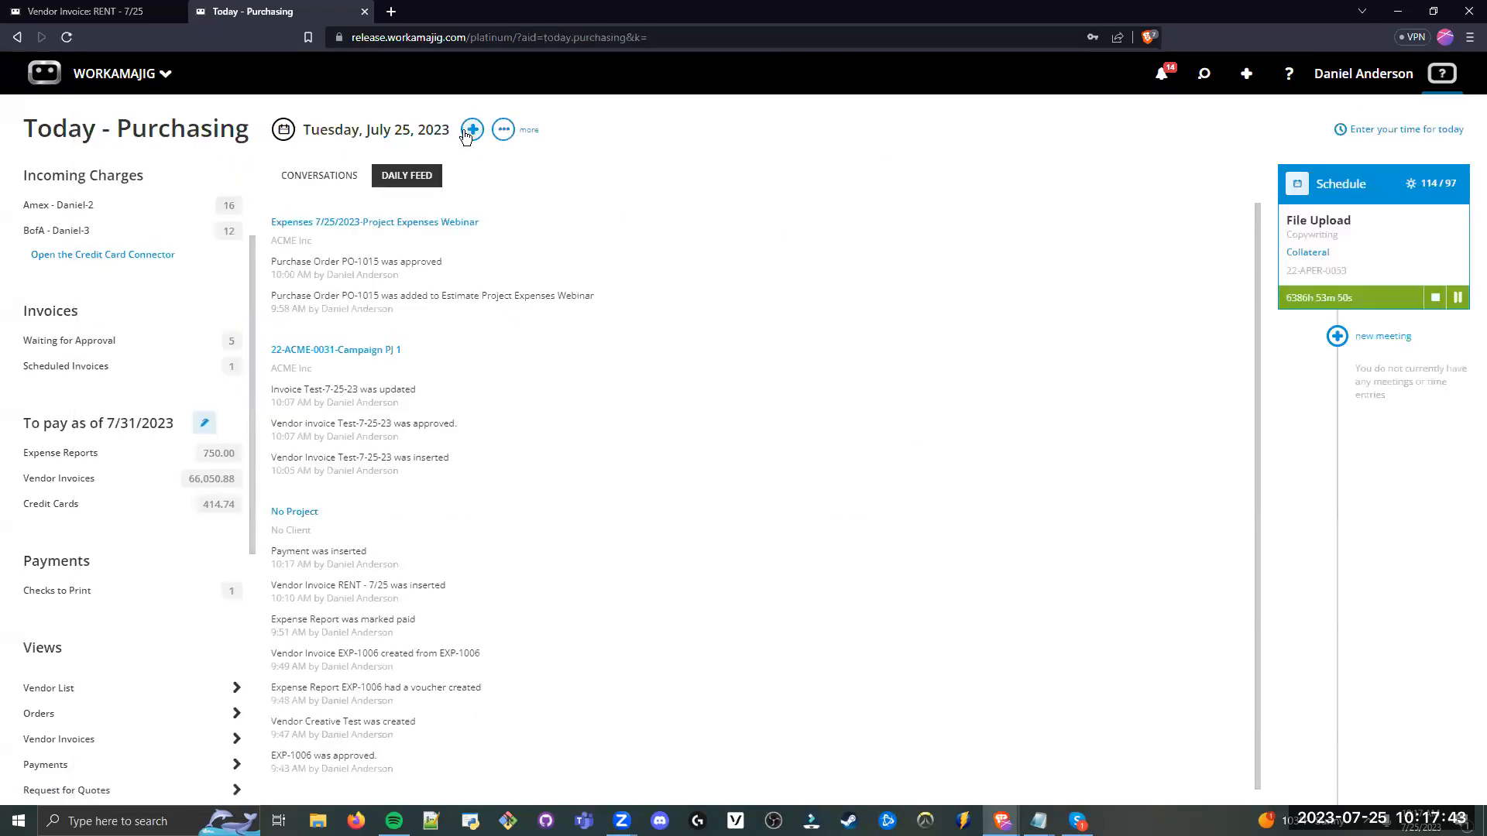
left_click(472, 129)
left_click(380, 332)
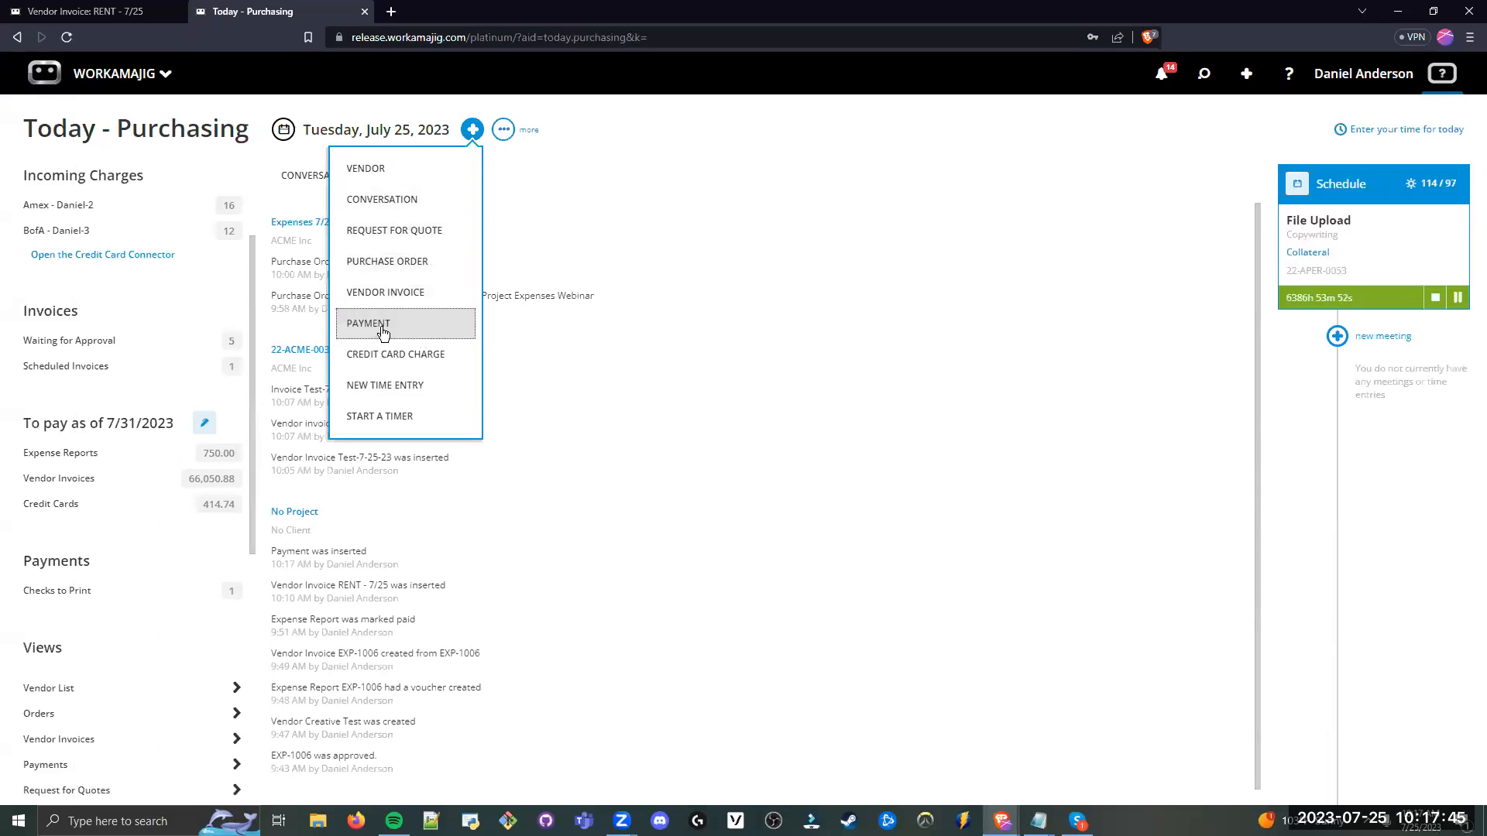
left_click(624, 339)
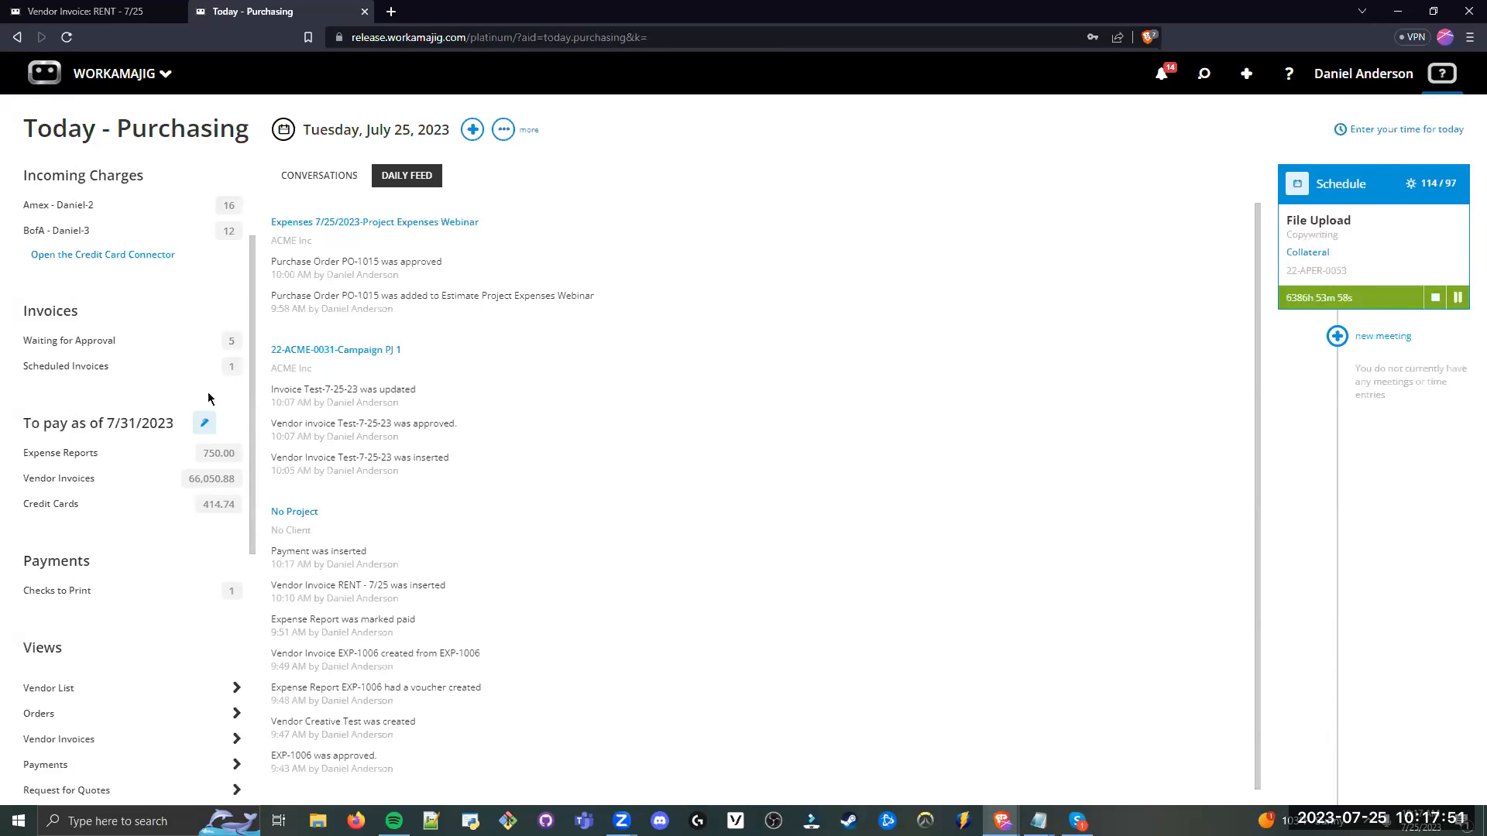
Step: Open the dashboard's vendor invoices to pay as of 7/31/2023 and review the search options for selecting invoices
left_click_drag(17, 432, 176, 431)
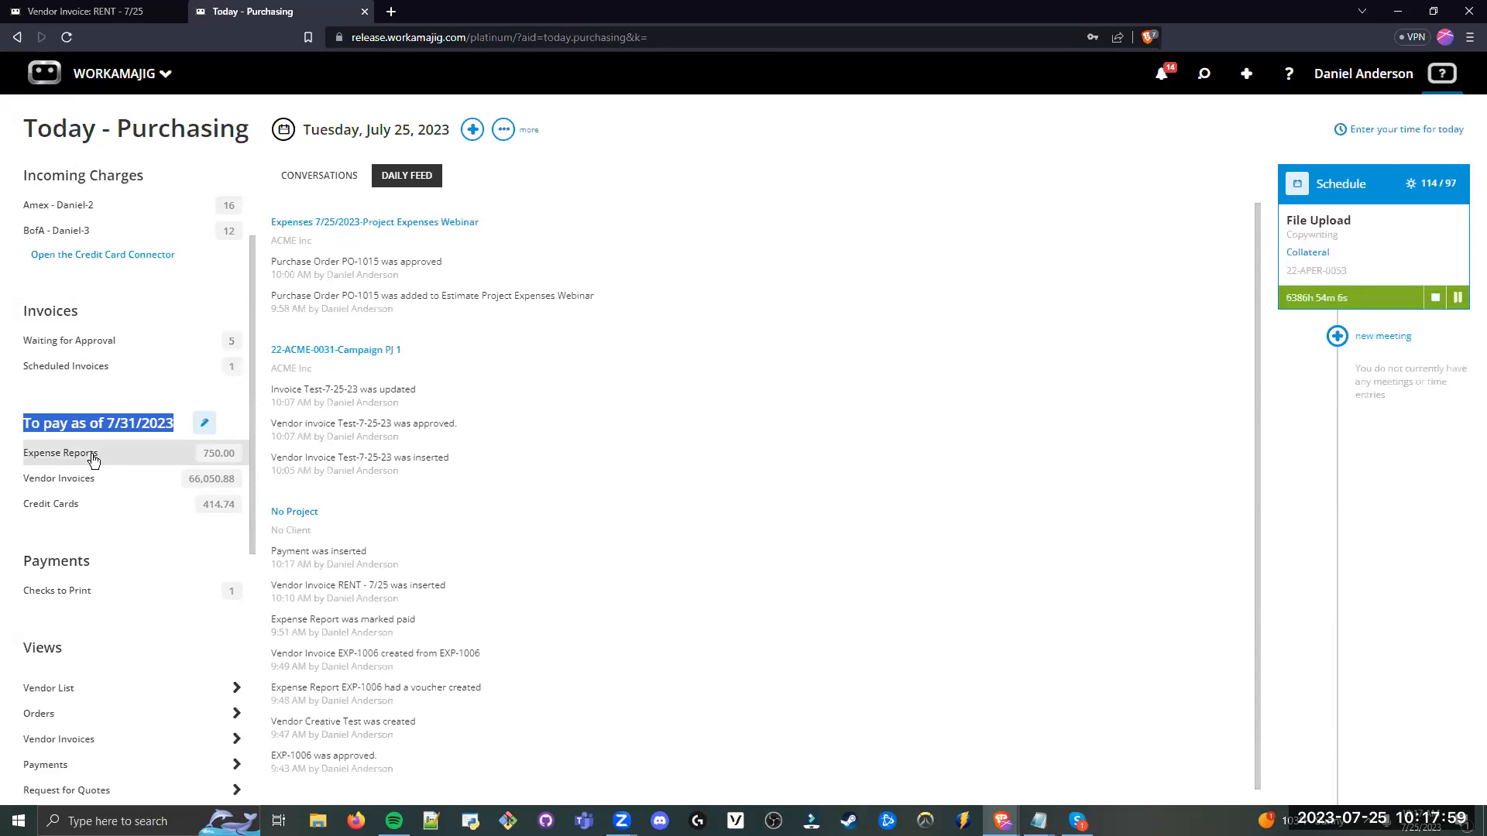
left_click_drag(241, 484, 188, 483)
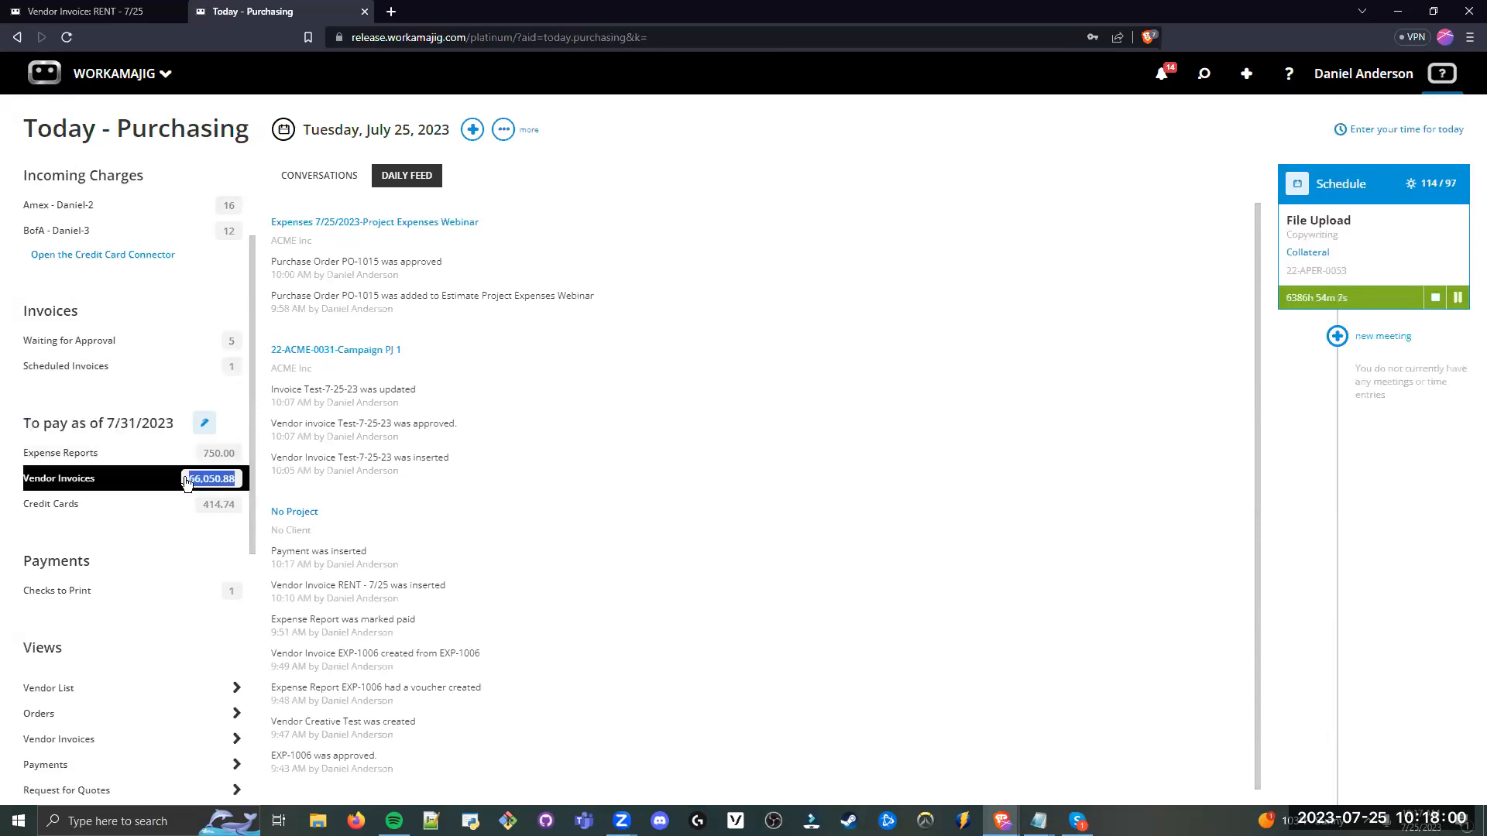
left_click(123, 485)
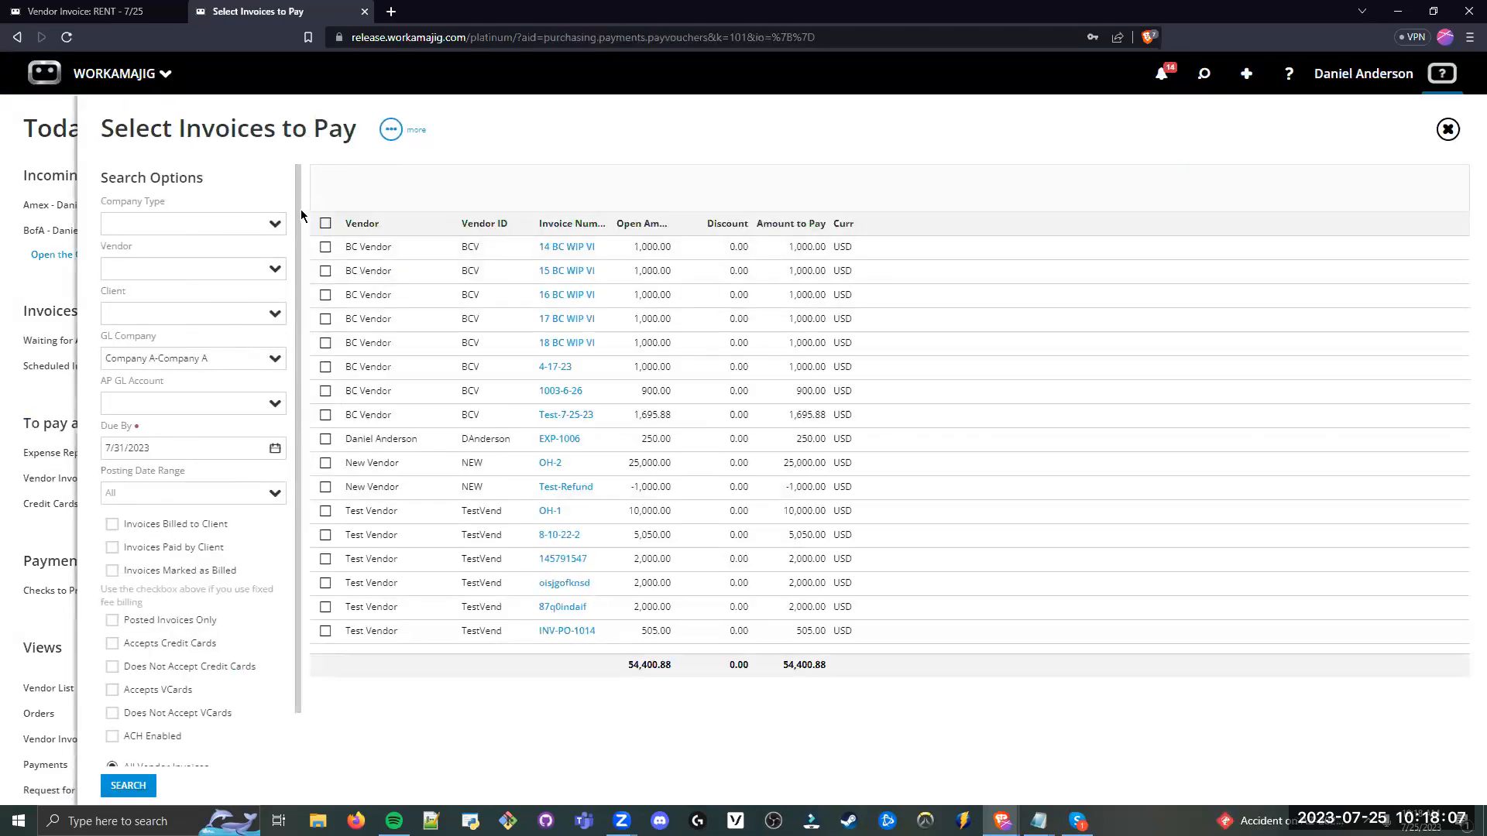
scroll(289, 335, "down", 1)
scroll(299, 308, "up", 1)
scroll(185, 428, "down", 1)
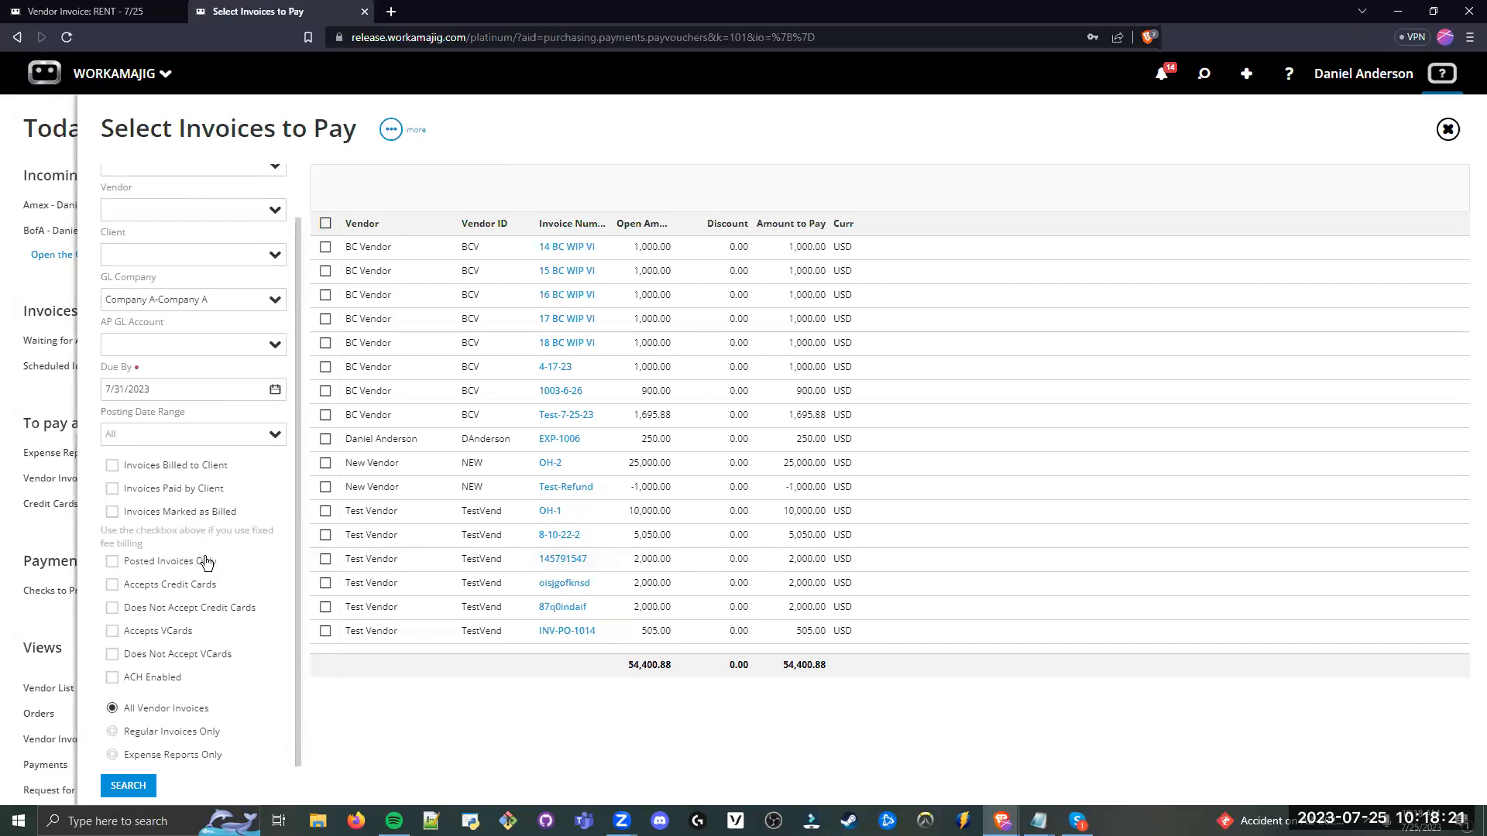
Step: Select invoices 14 to 18 BC WIP VI, OH-1 and 8-10-22-2 for payment, and clear the whole selection
scroll(194, 348, "up", 2)
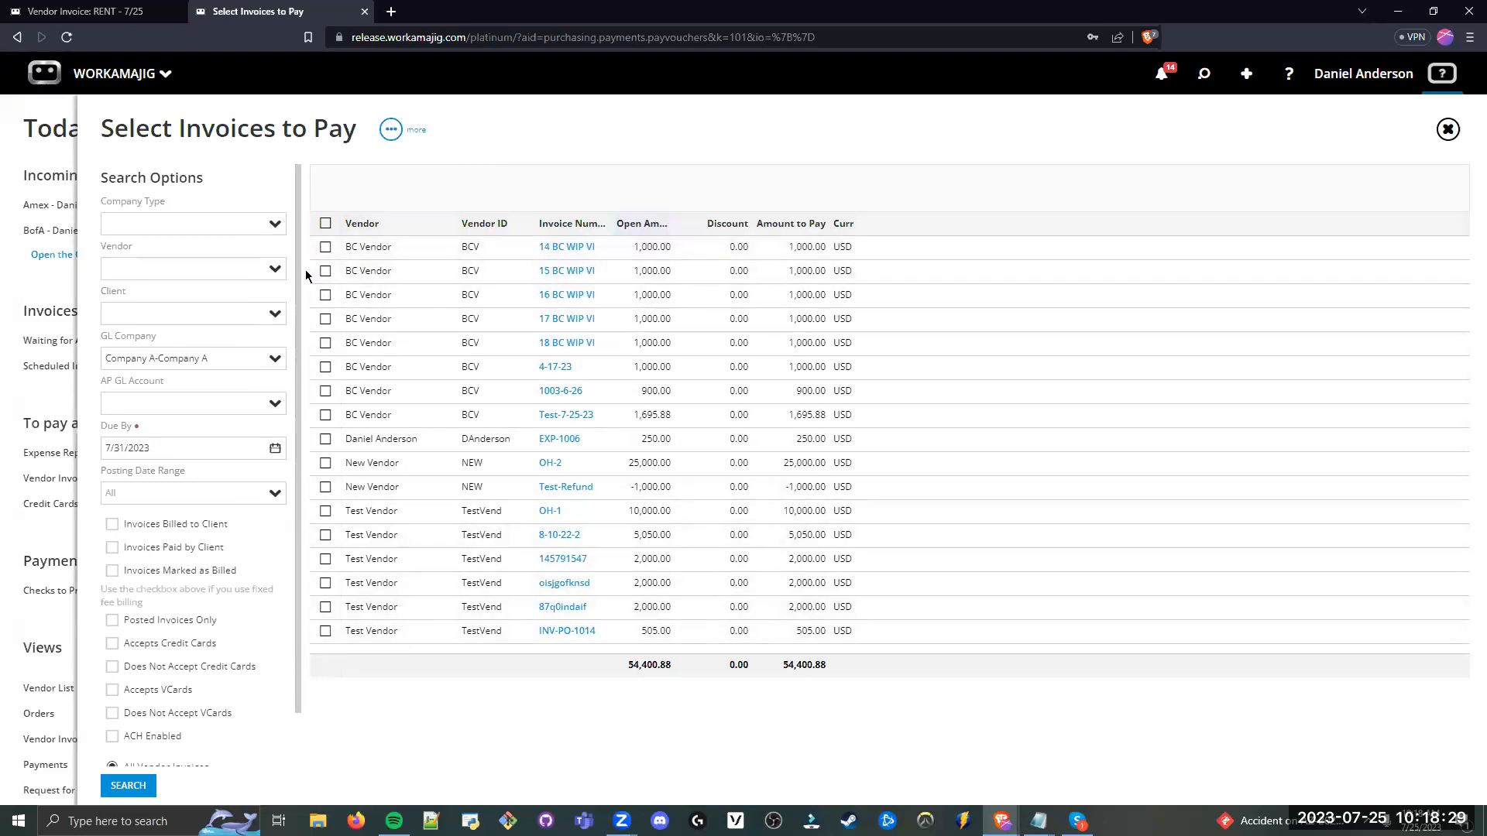
left_click(325, 246)
left_click(325, 271)
left_click(326, 294)
left_click(325, 318)
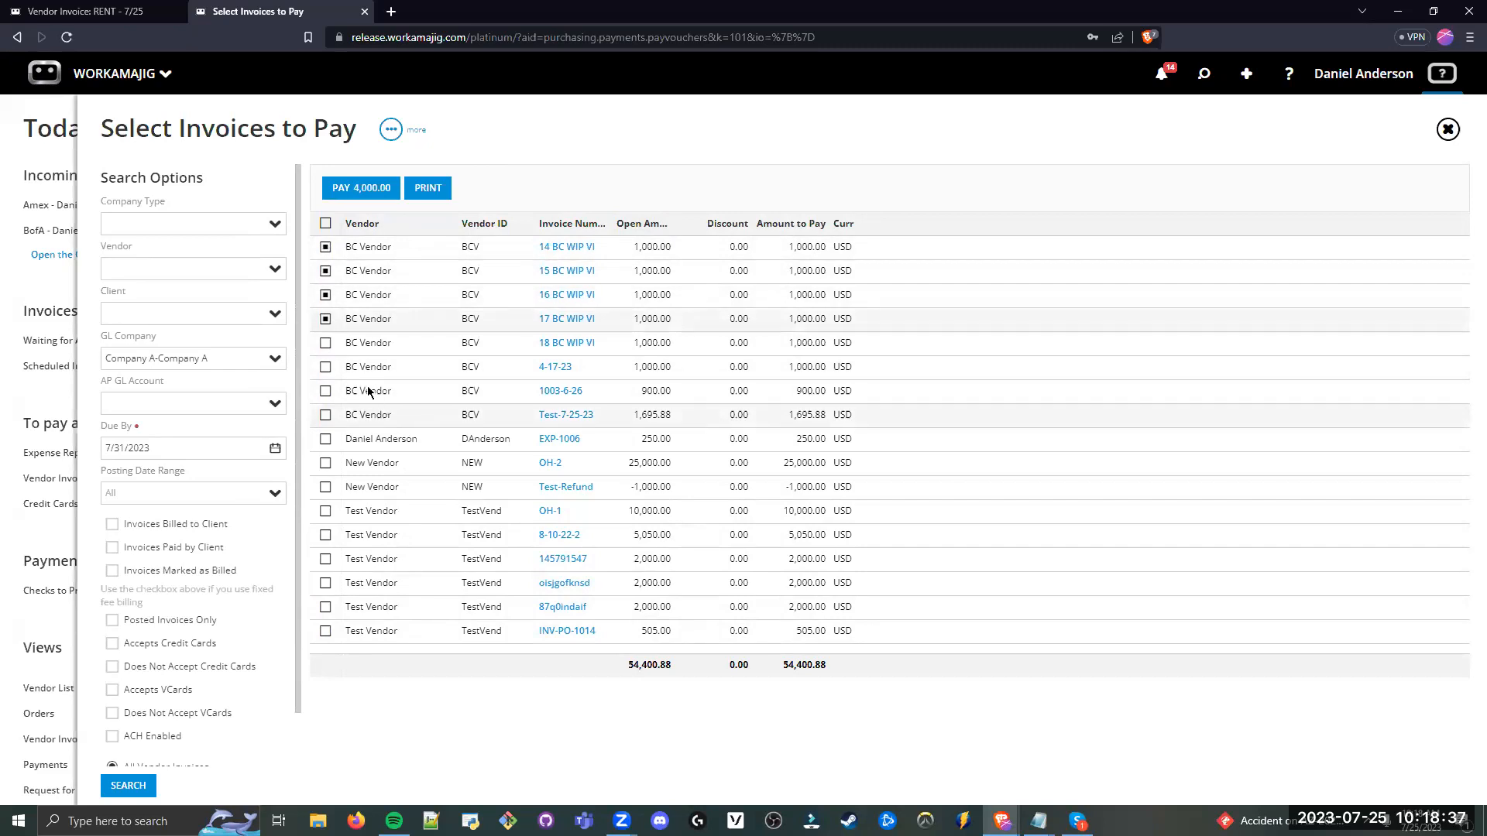
left_click(325, 342)
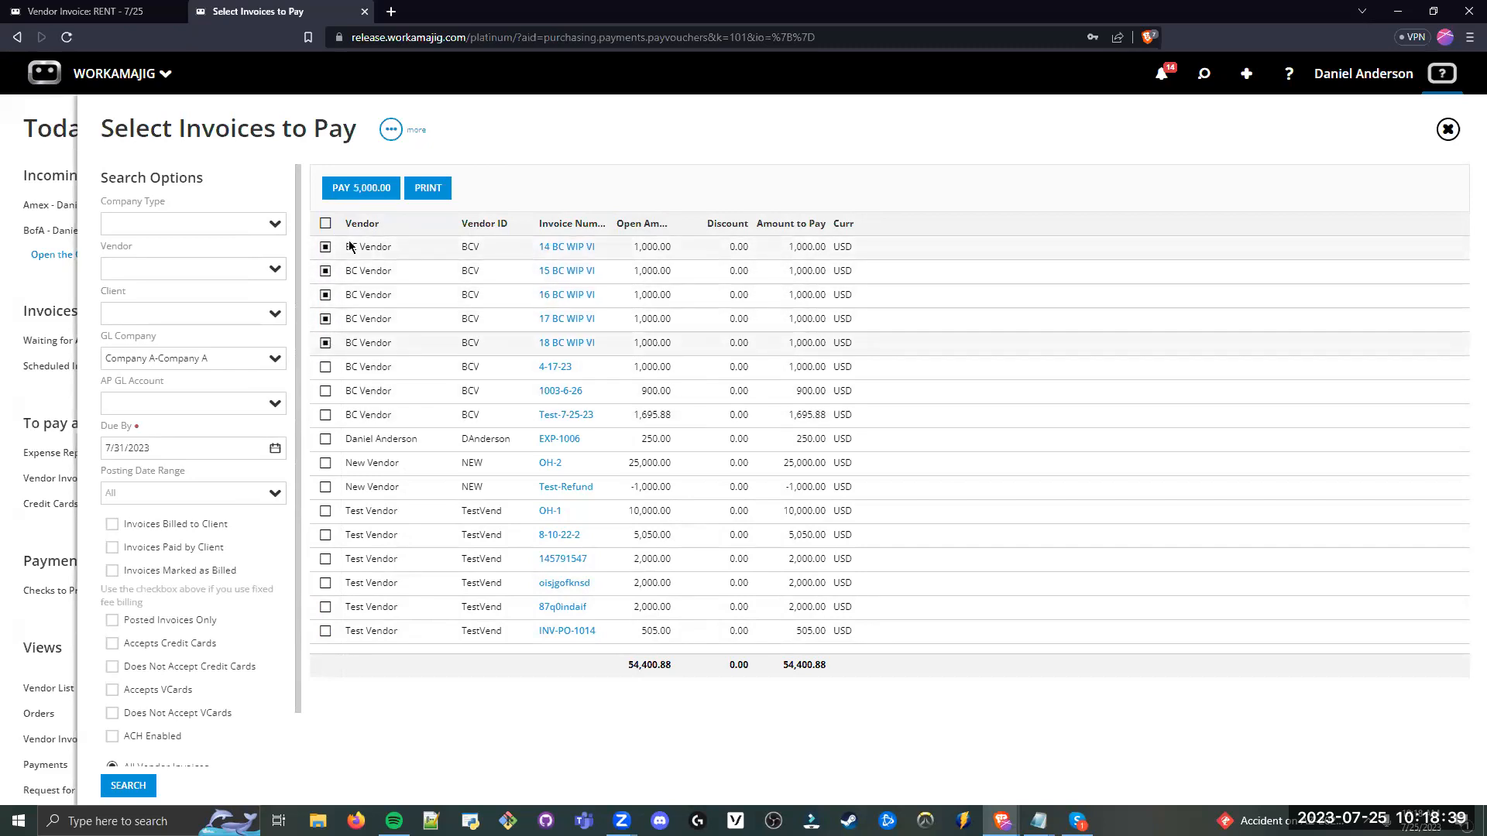
left_click_drag(395, 249, 345, 296)
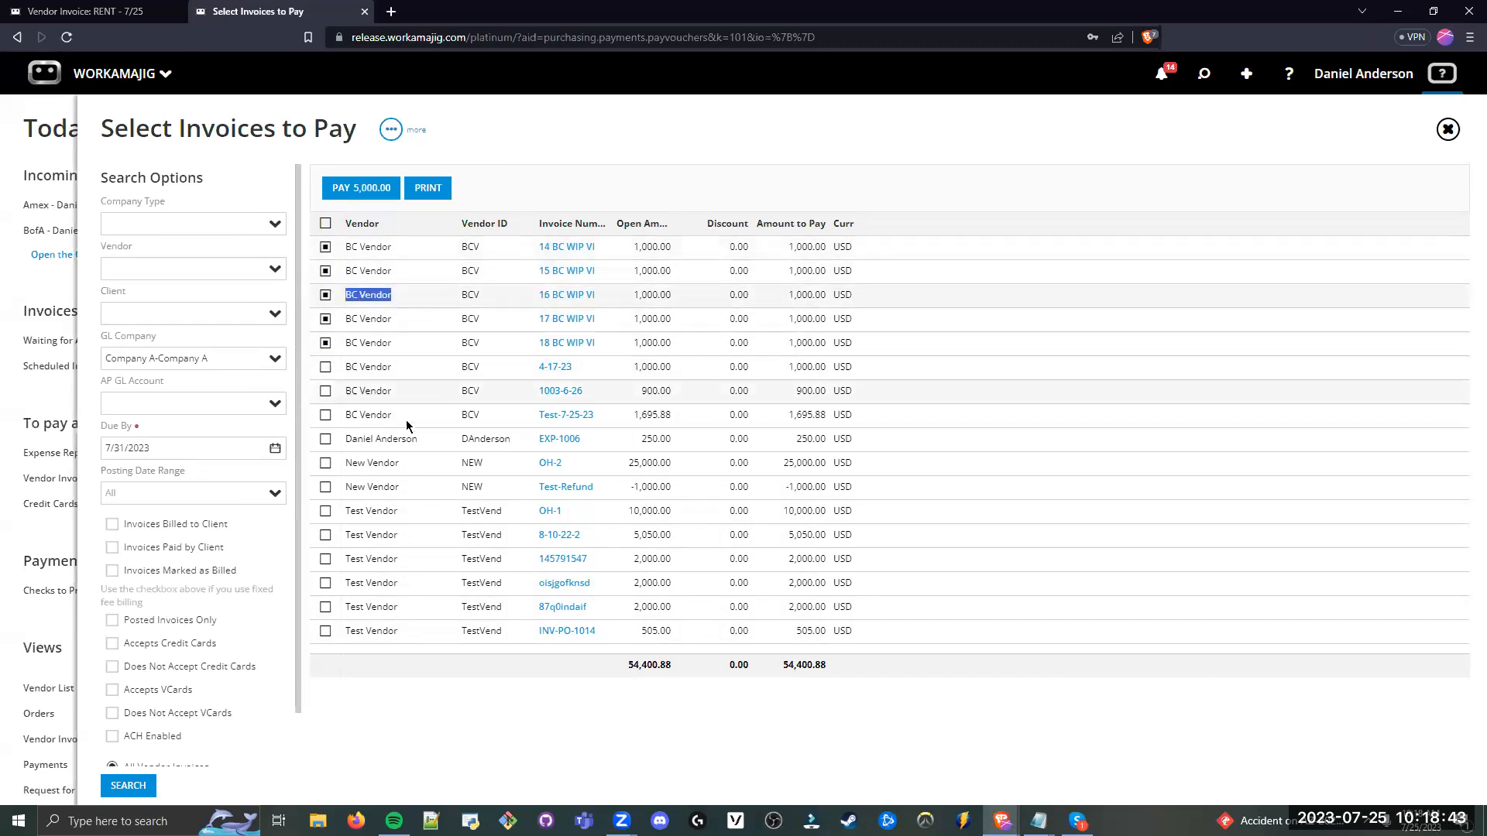
left_click(377, 615)
left_click(326, 511)
left_click(325, 534)
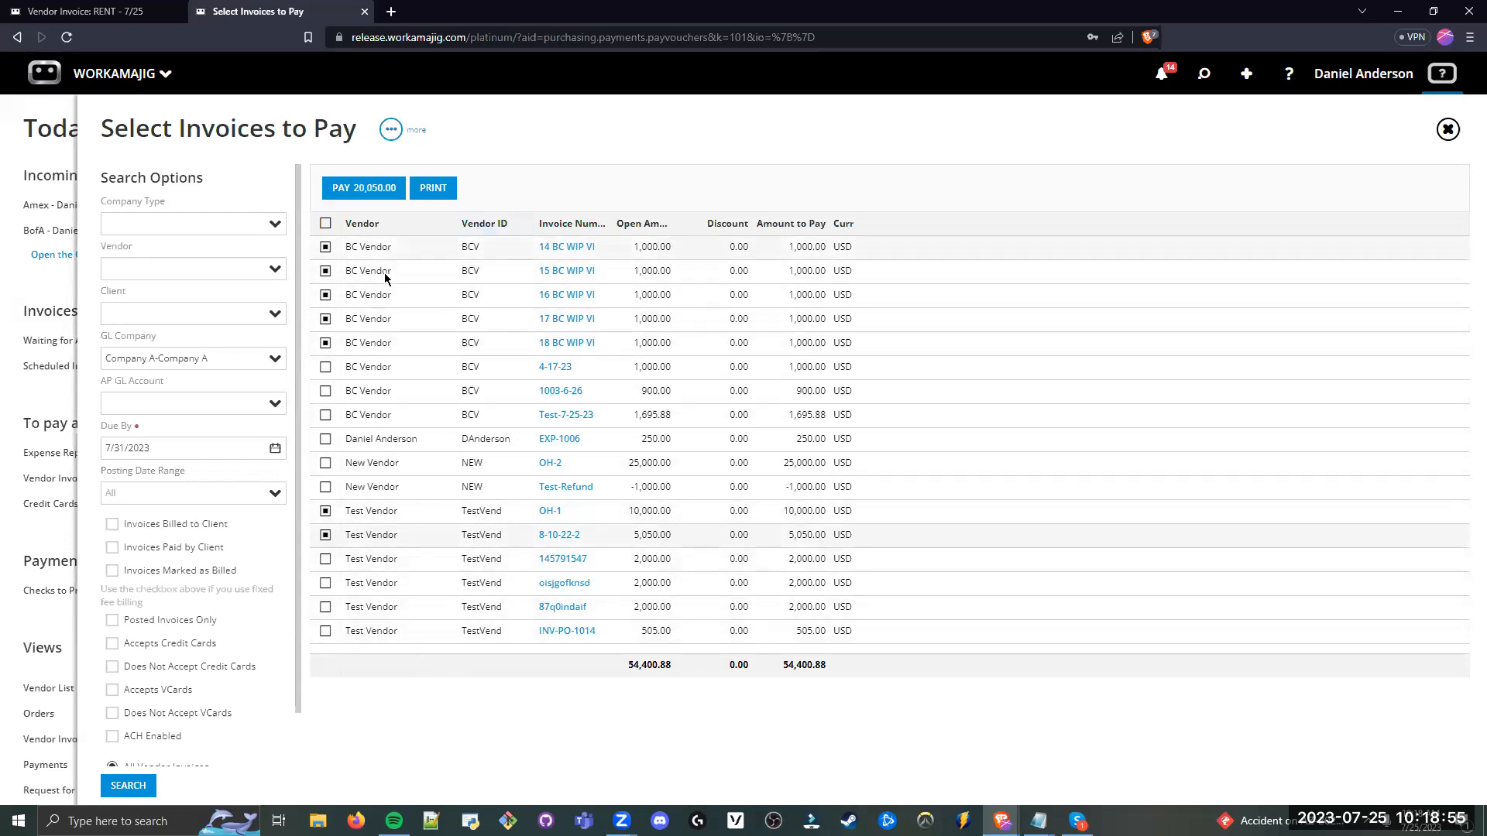
left_click(325, 224)
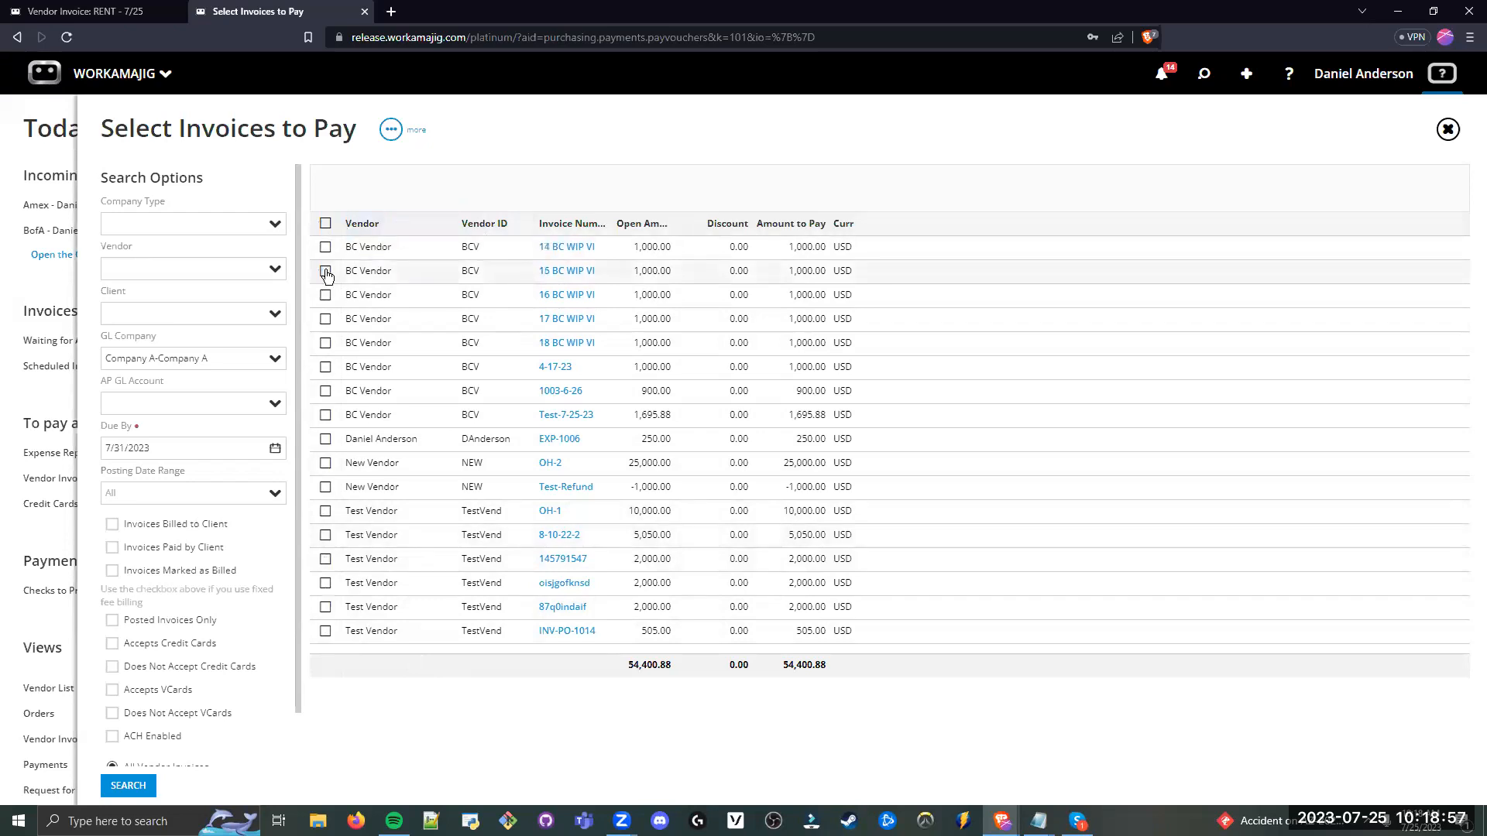
Step: Select BC Vendor invoices 14, 15 and 16 BC WIP VI and Test Vendor invoices OH-1 and 8-10-22-2 for payment
left_click(326, 246)
left_click(325, 270)
left_click(326, 295)
left_click(325, 511)
left_click(326, 535)
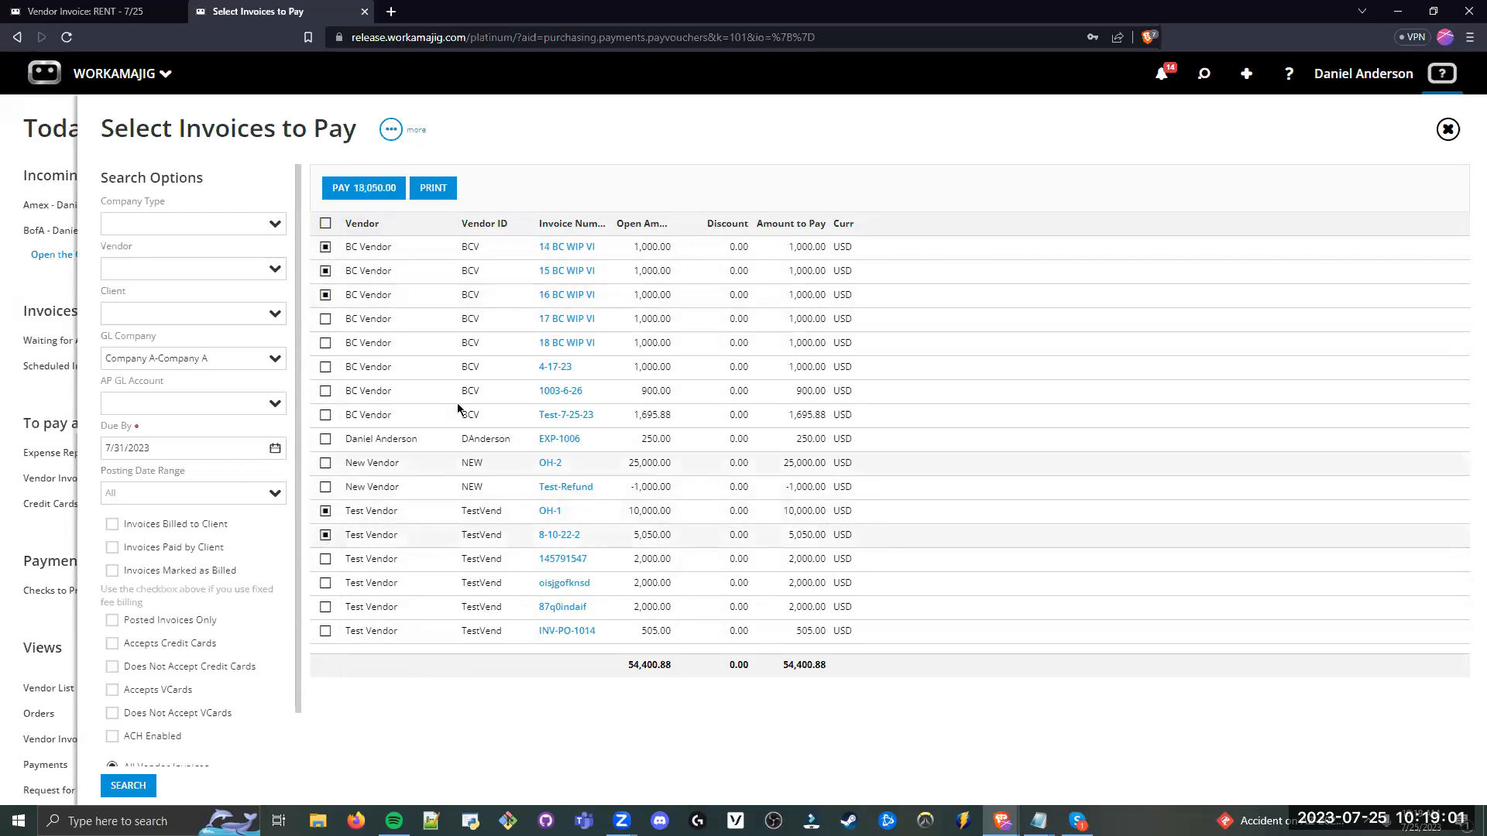
Step: Open the payment options for the selected invoices and review the cash account, balances and payment date
left_click(354, 192)
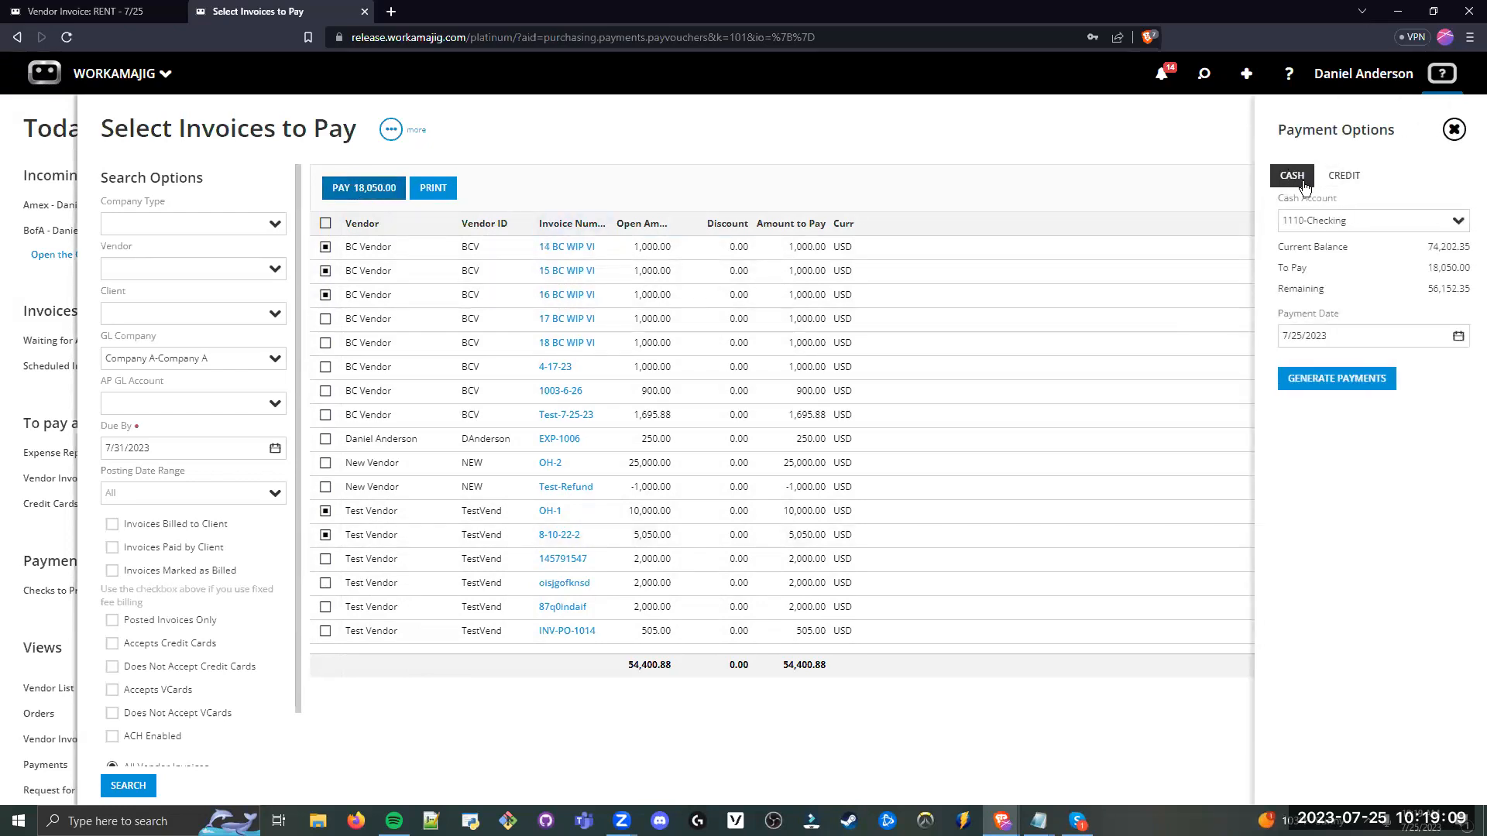
left_click_drag(1359, 222, 1278, 219)
left_click(1337, 261)
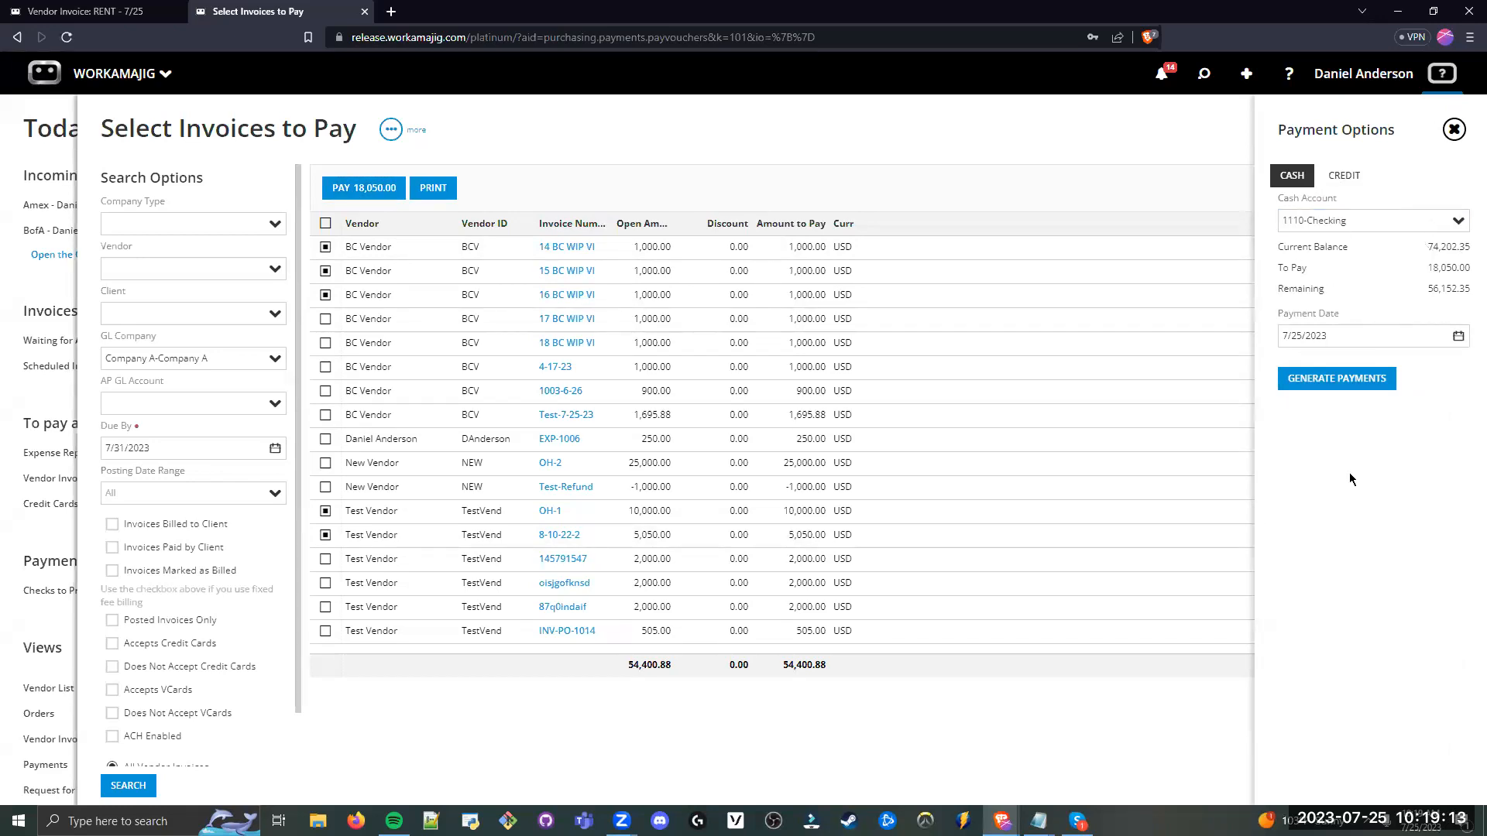
left_click_drag(1355, 335, 1266, 340)
left_click(1323, 478)
Step: Check the available credit cards and generate the payments in cash from account 1110-Checking, dated 7/25/2023
left_click(1349, 175)
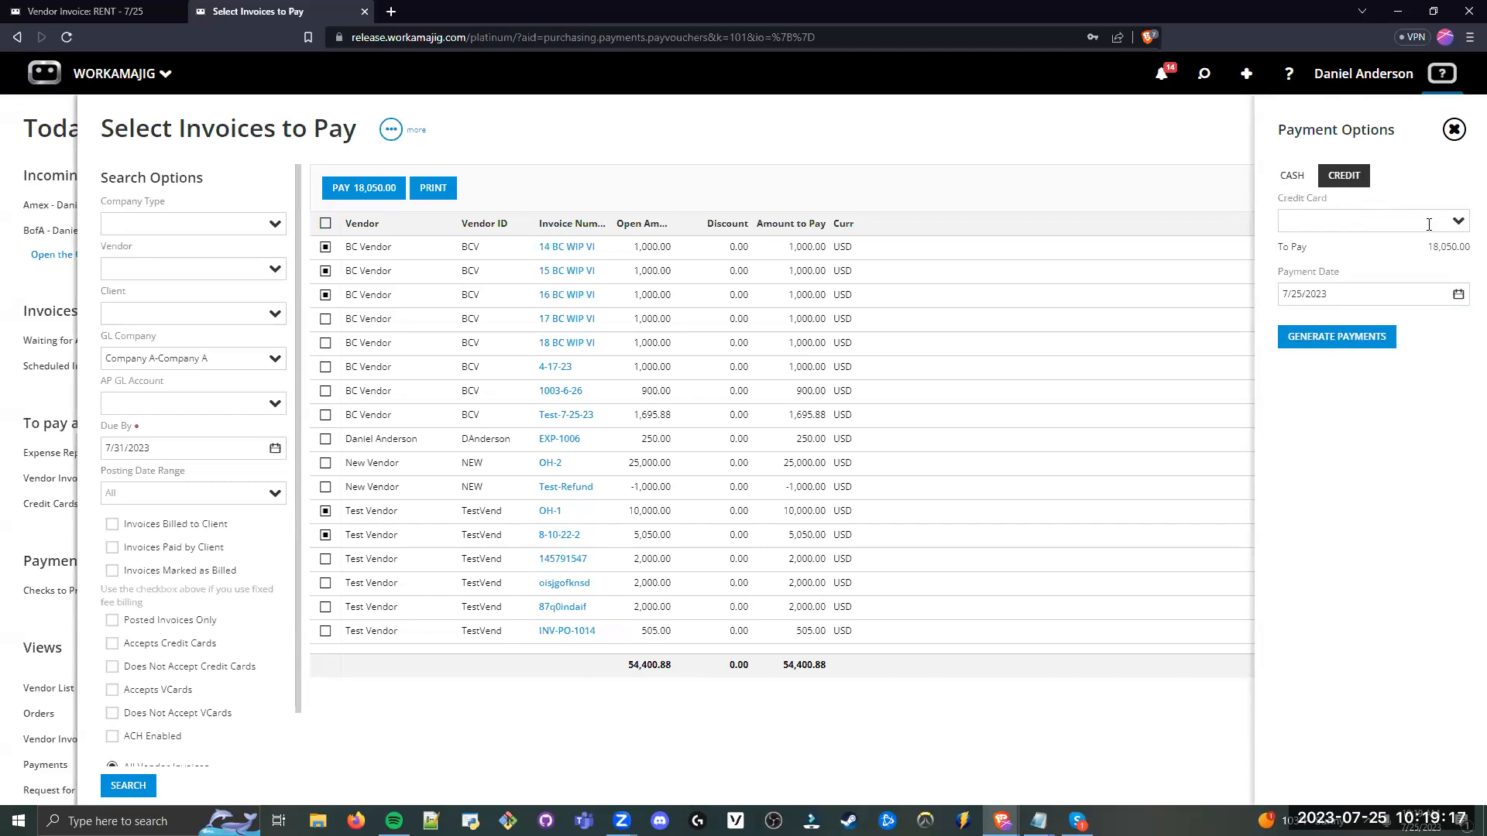
left_click(1460, 225)
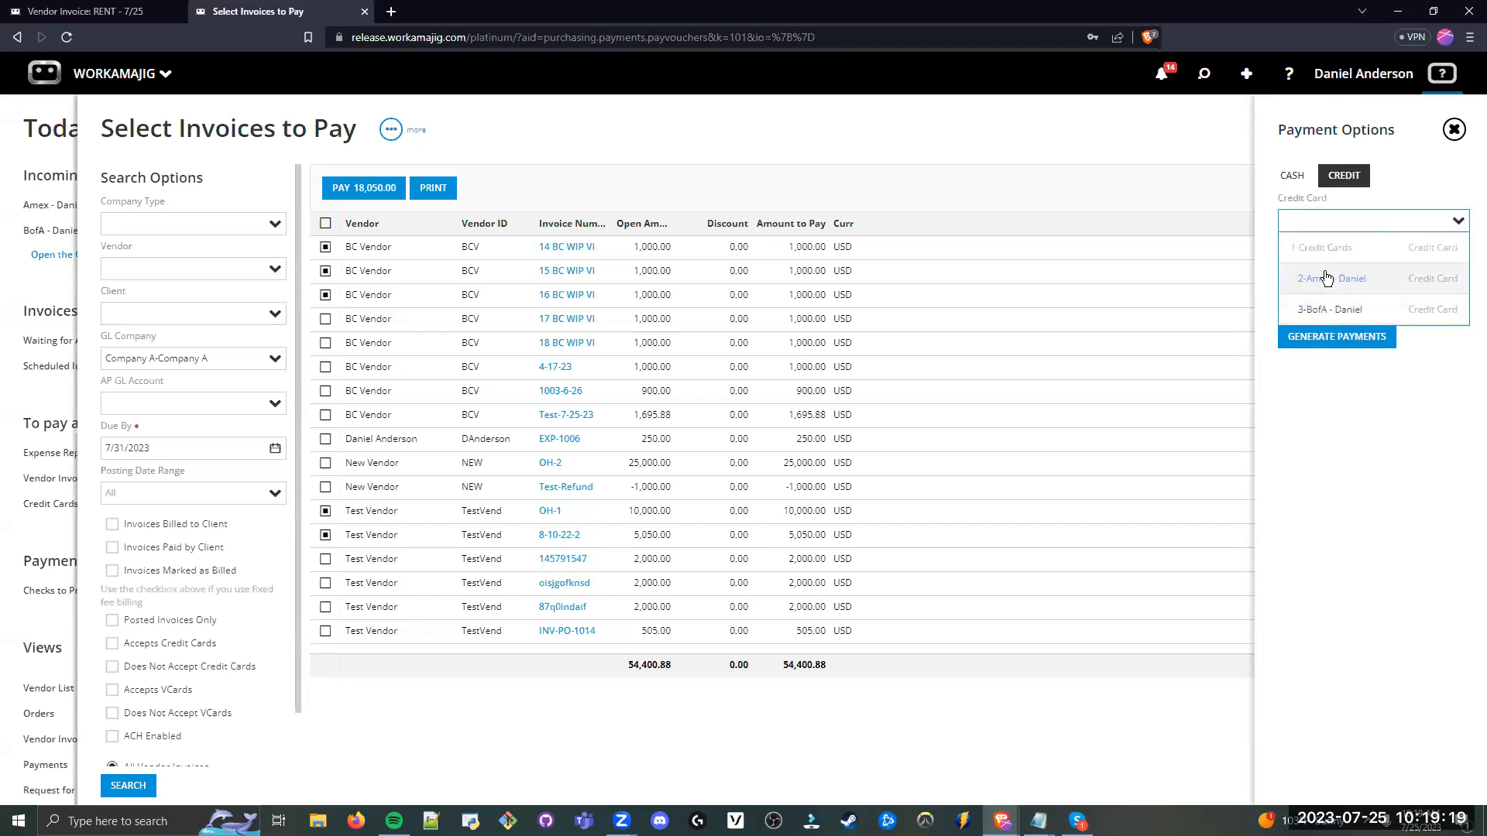
left_click(1292, 177)
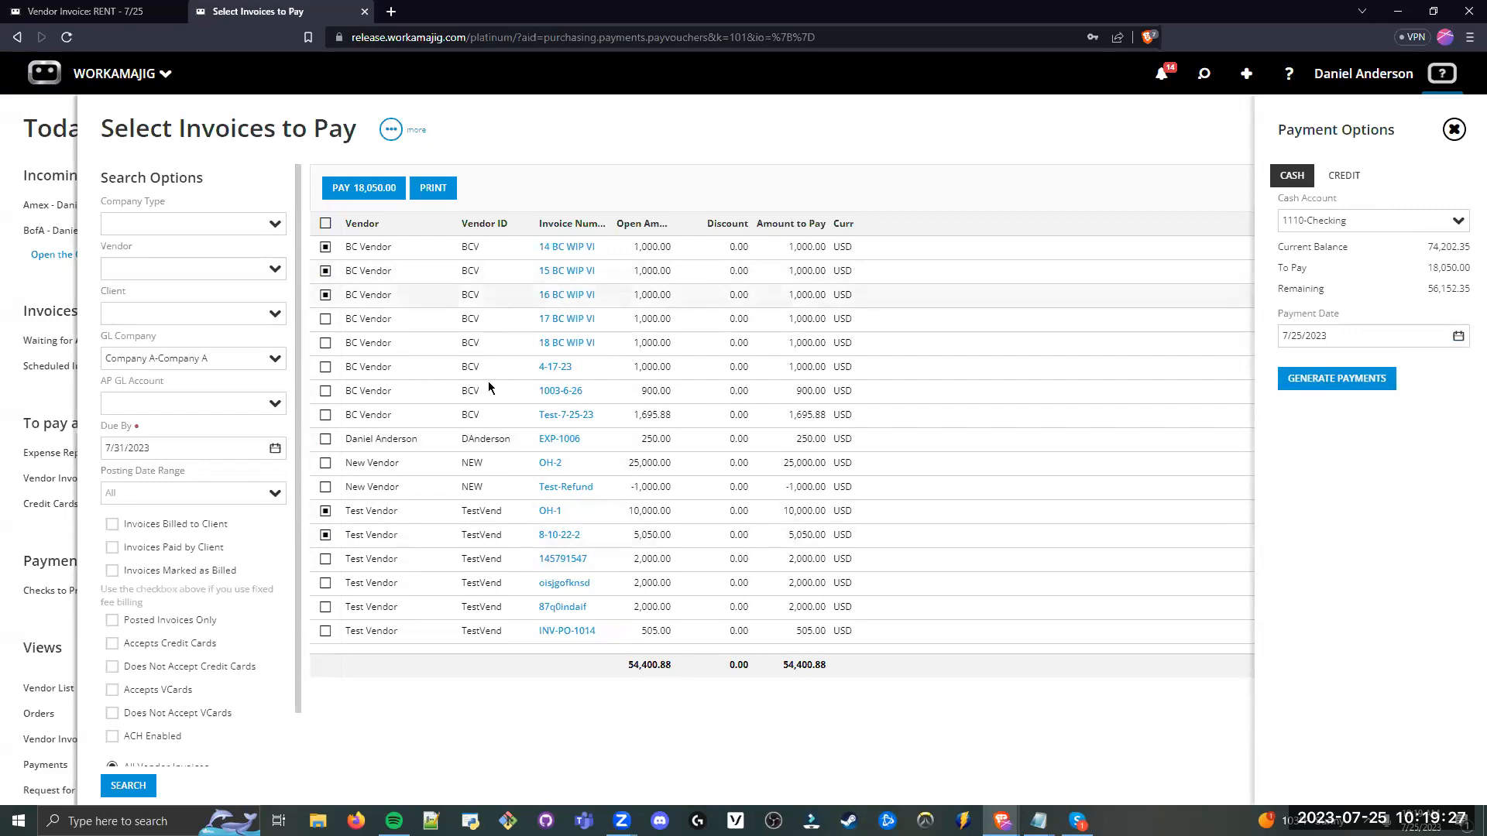
left_click(1337, 379)
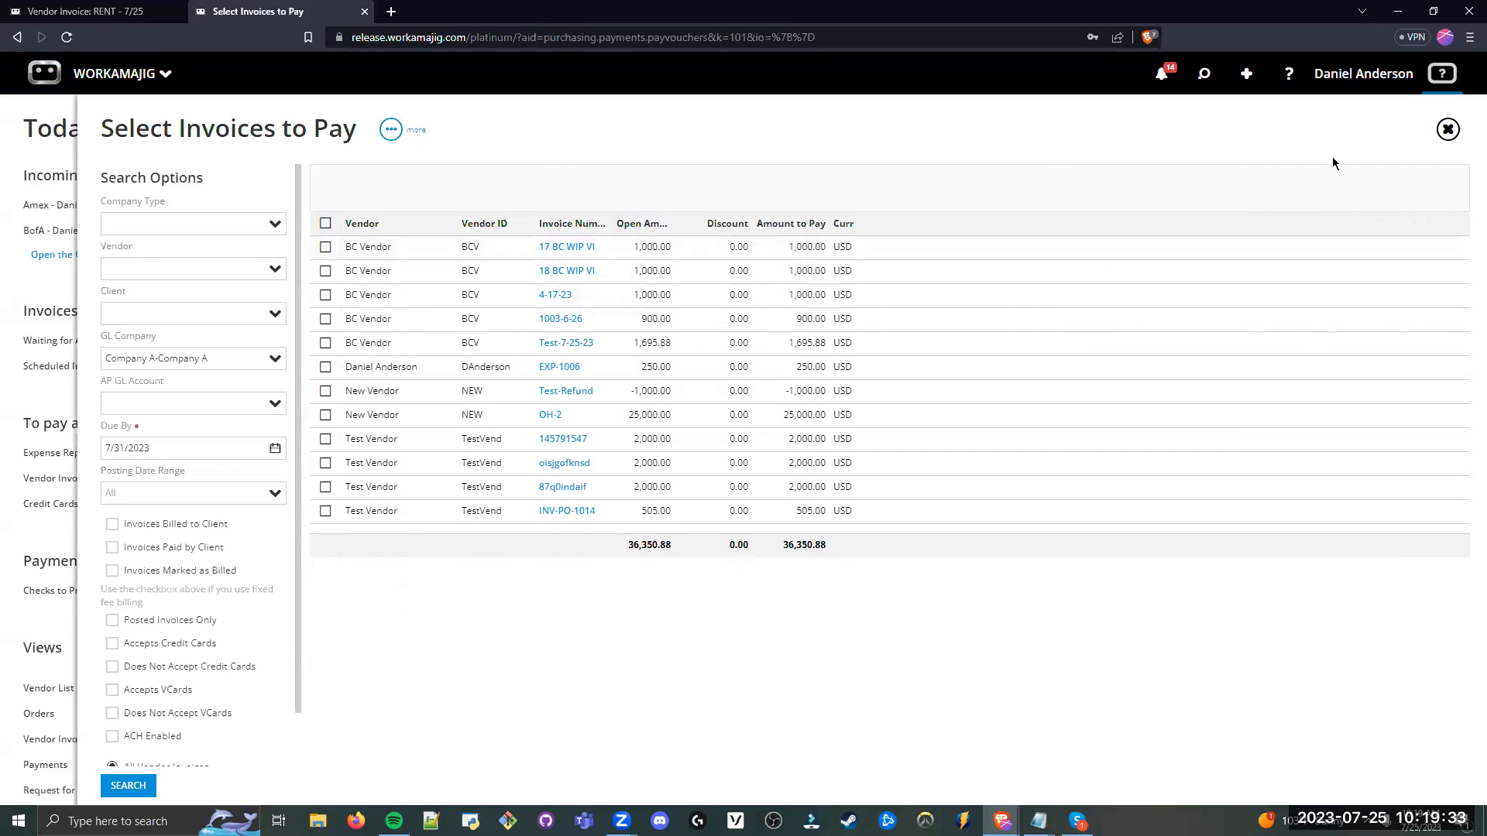
Step: Return to the purchasing dashboard and examine the amounts to pay as of 7/31/2023 and the checks to print
left_click(1447, 129)
left_click_drag(175, 423, 33, 423)
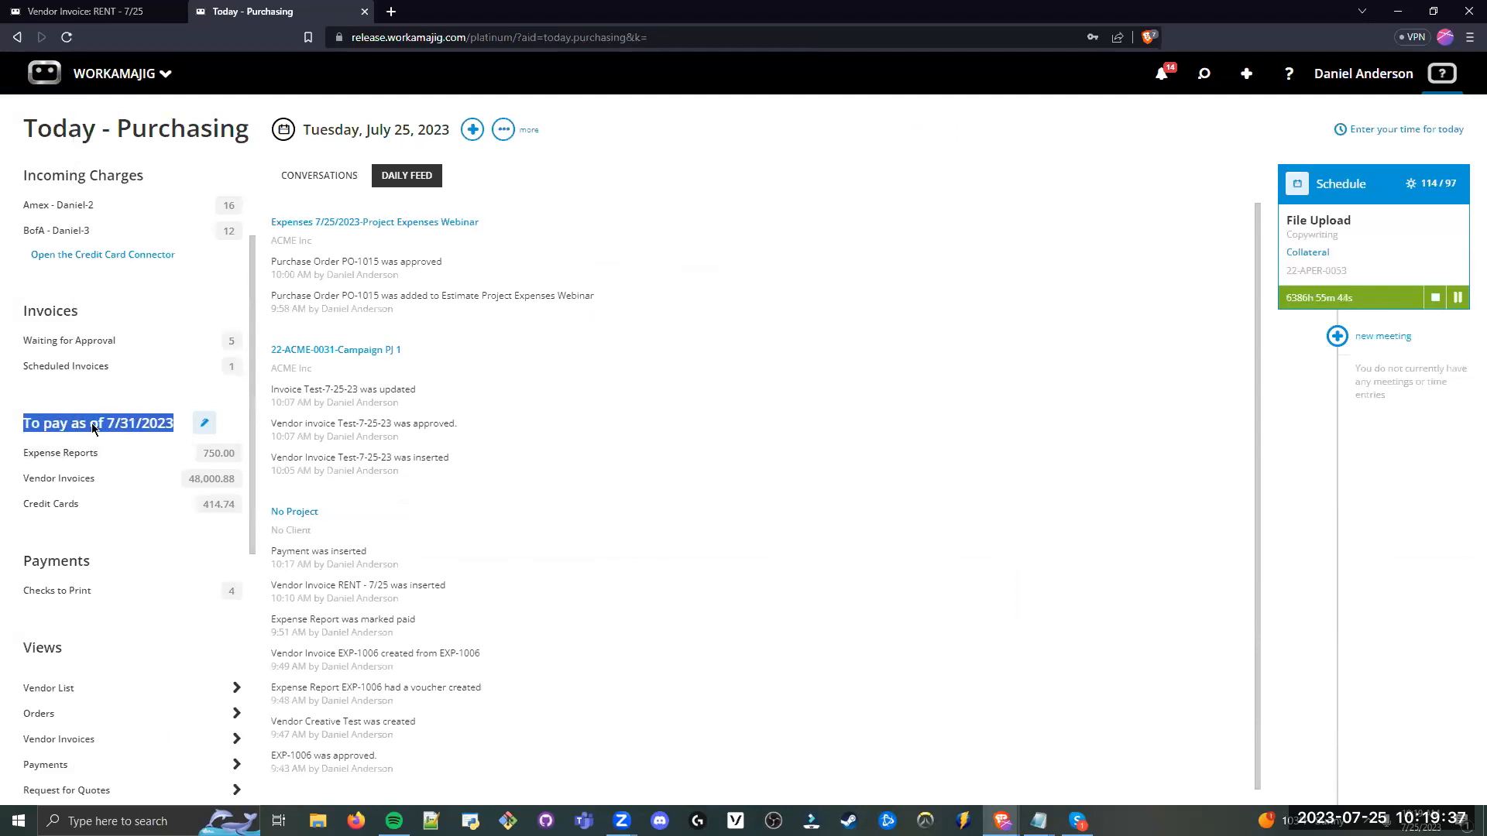
left_click_drag(108, 564, 32, 566)
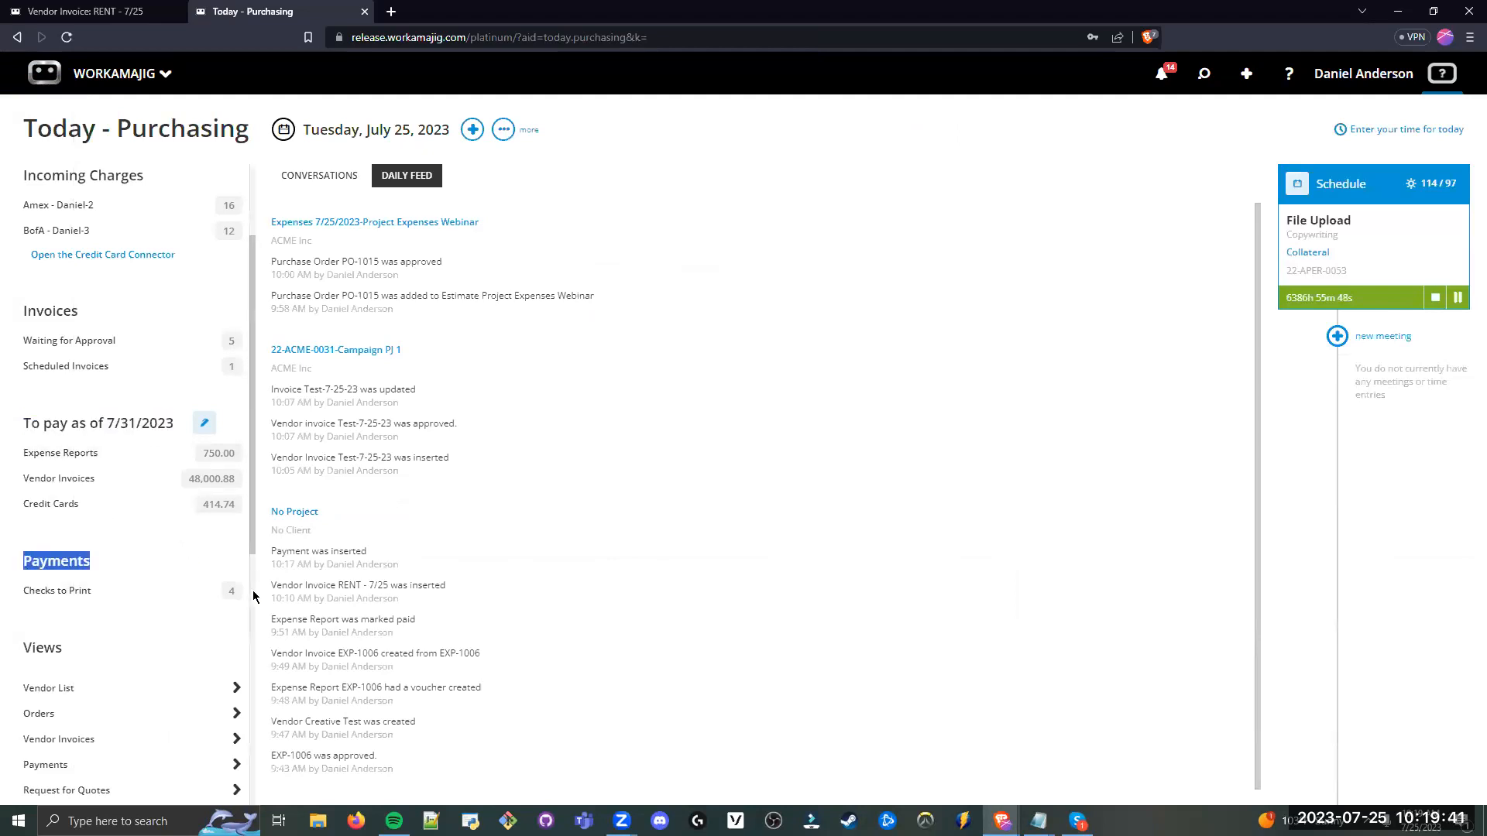
left_click_drag(240, 591, 17, 596)
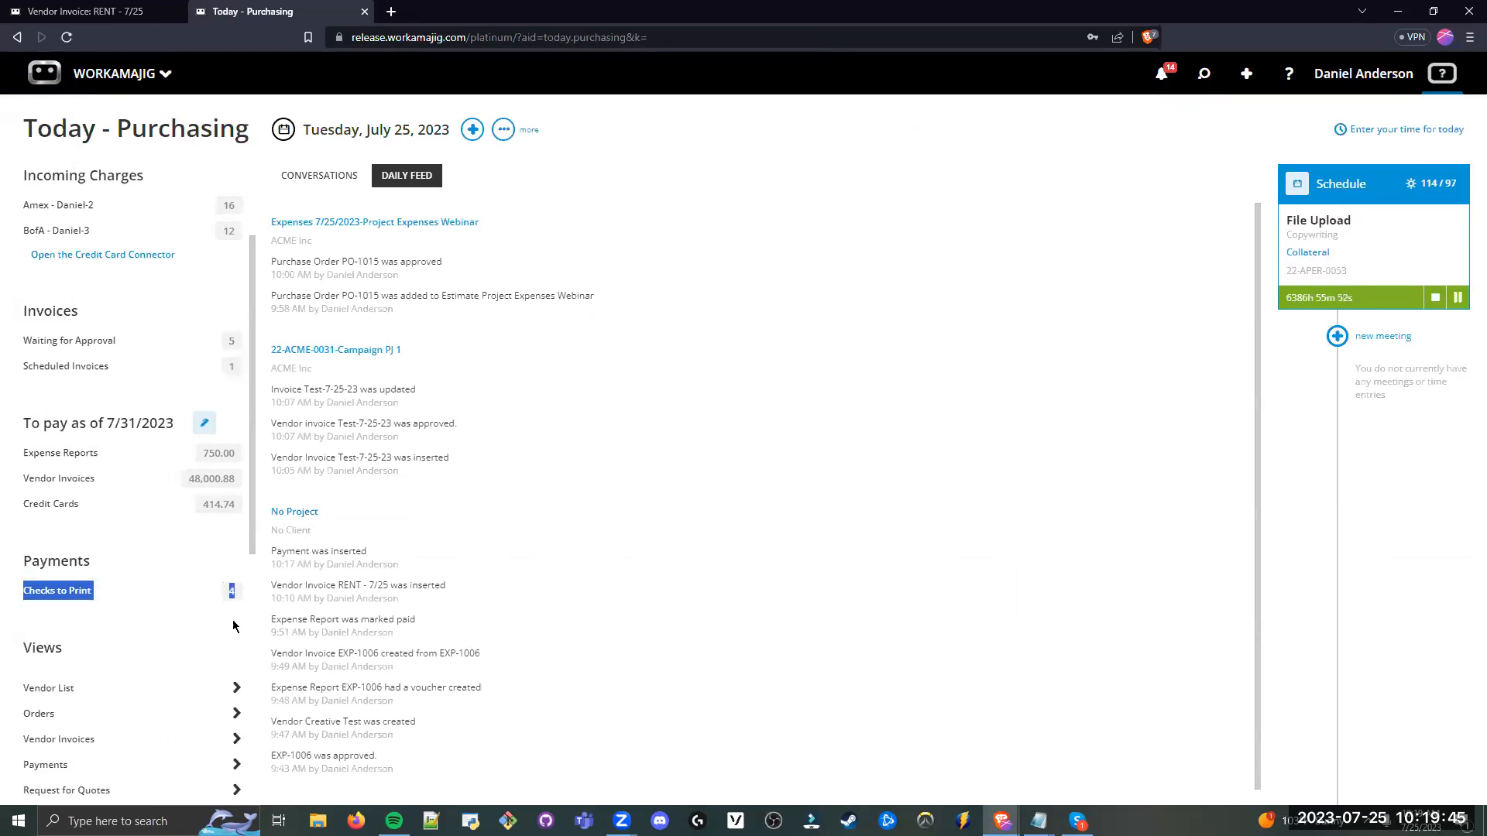
left_click(104, 629)
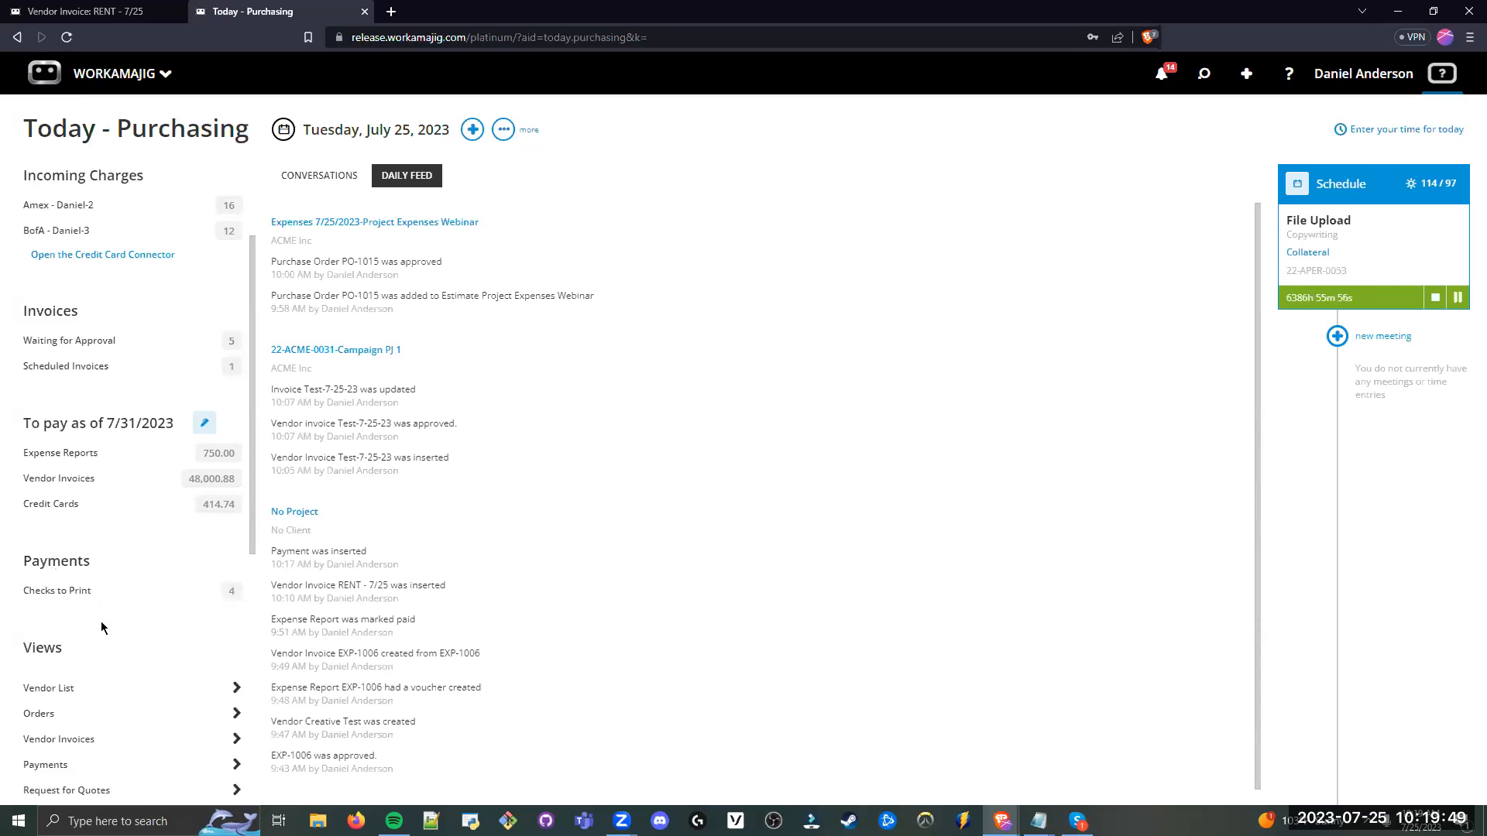
triple_click(27, 594)
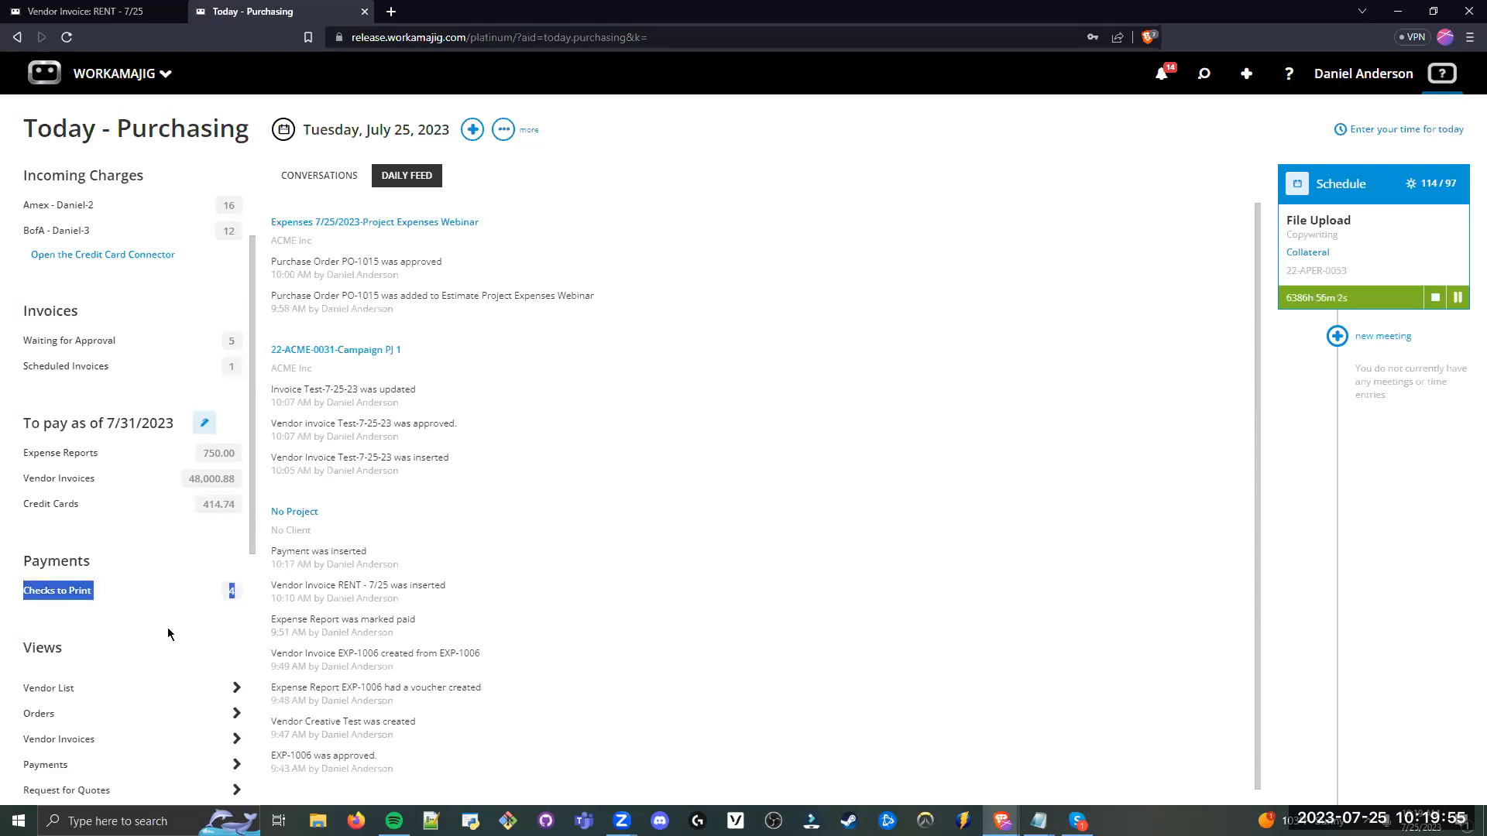
left_click(99, 596)
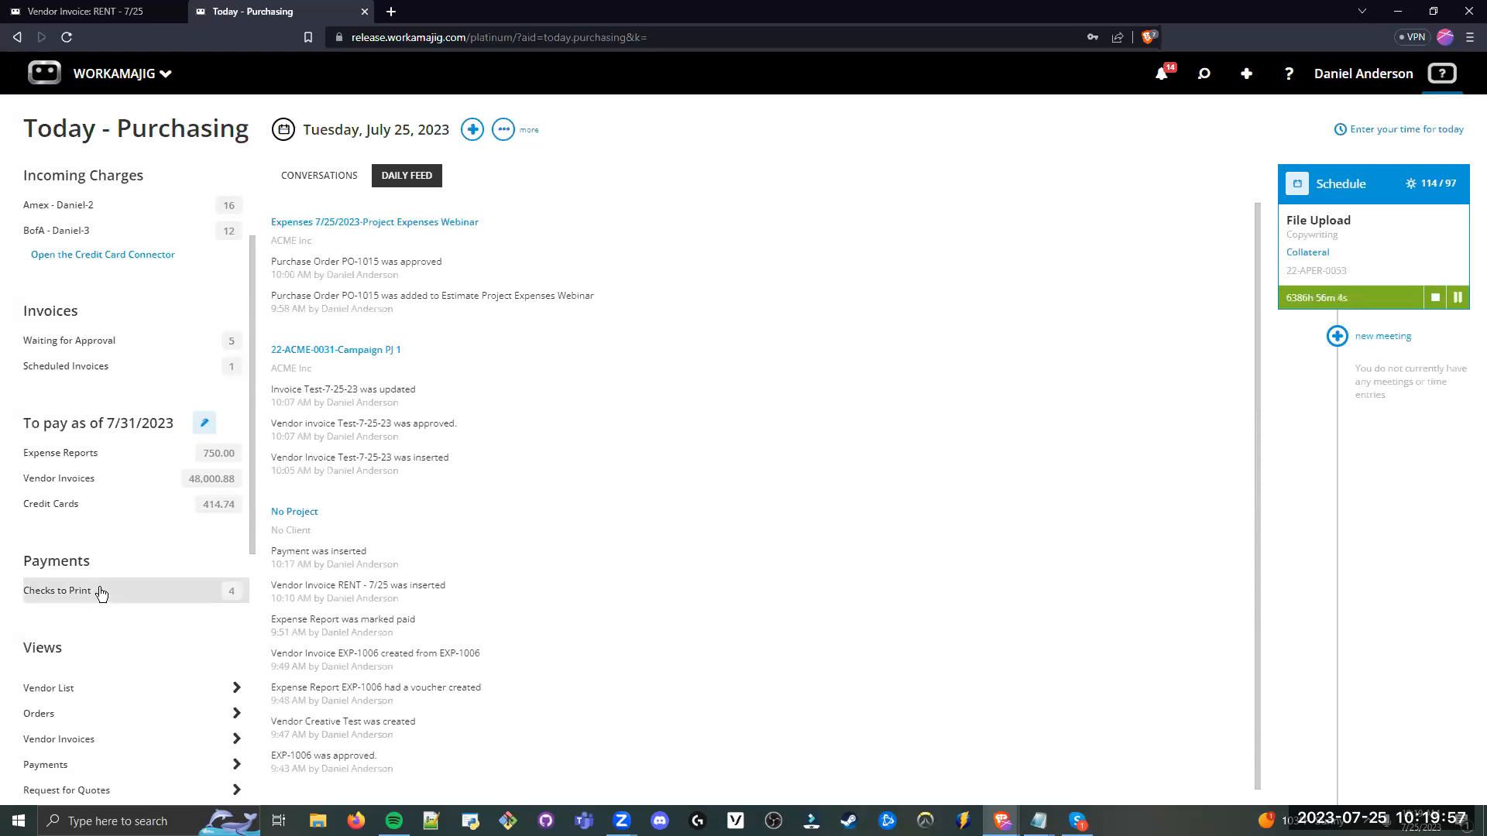
Step: Open the checks to print for account 1110-Checking and select all listed payments
left_click(87, 595)
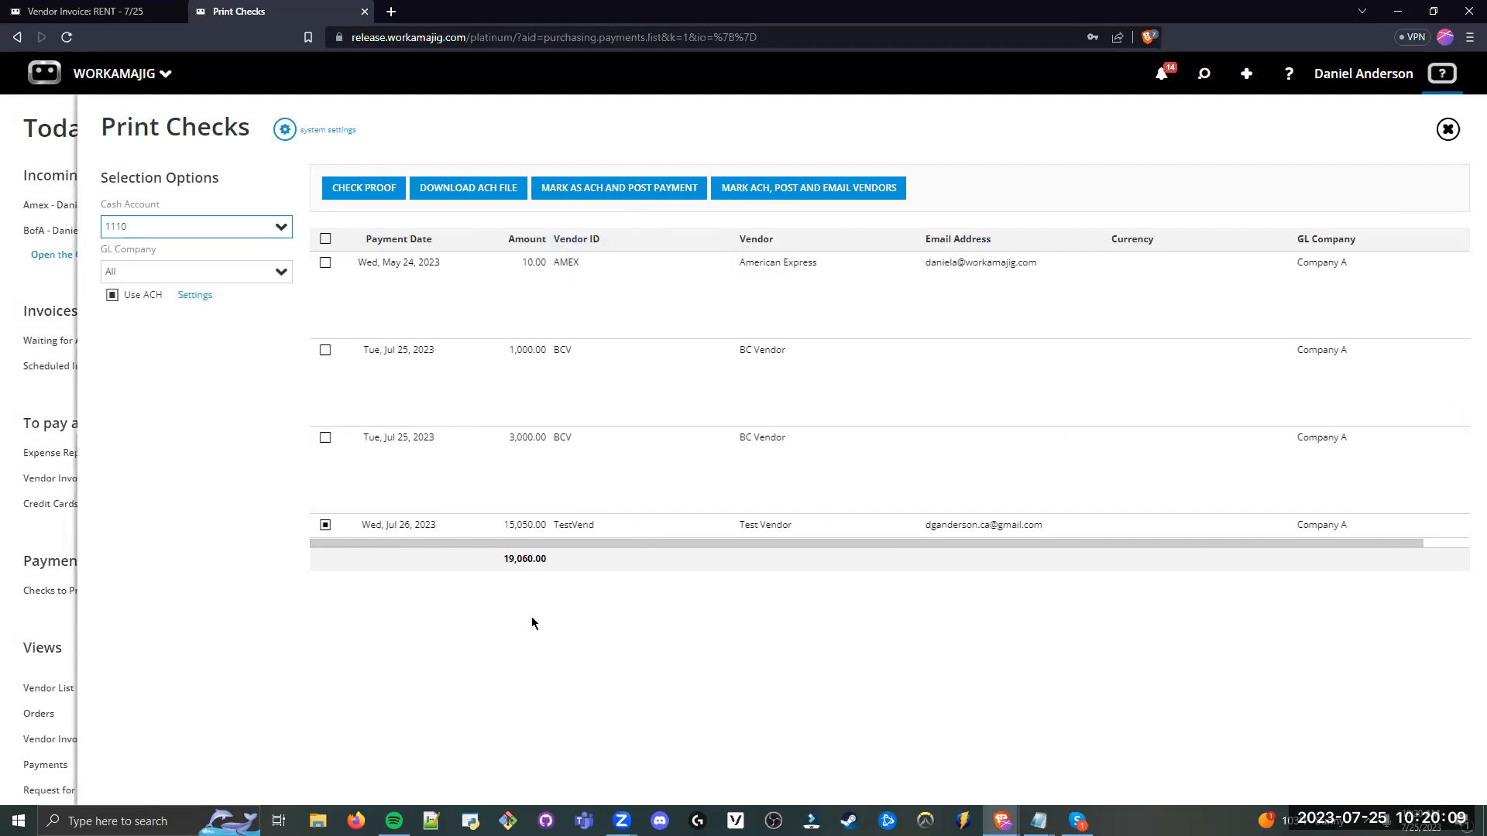
left_click(332, 527)
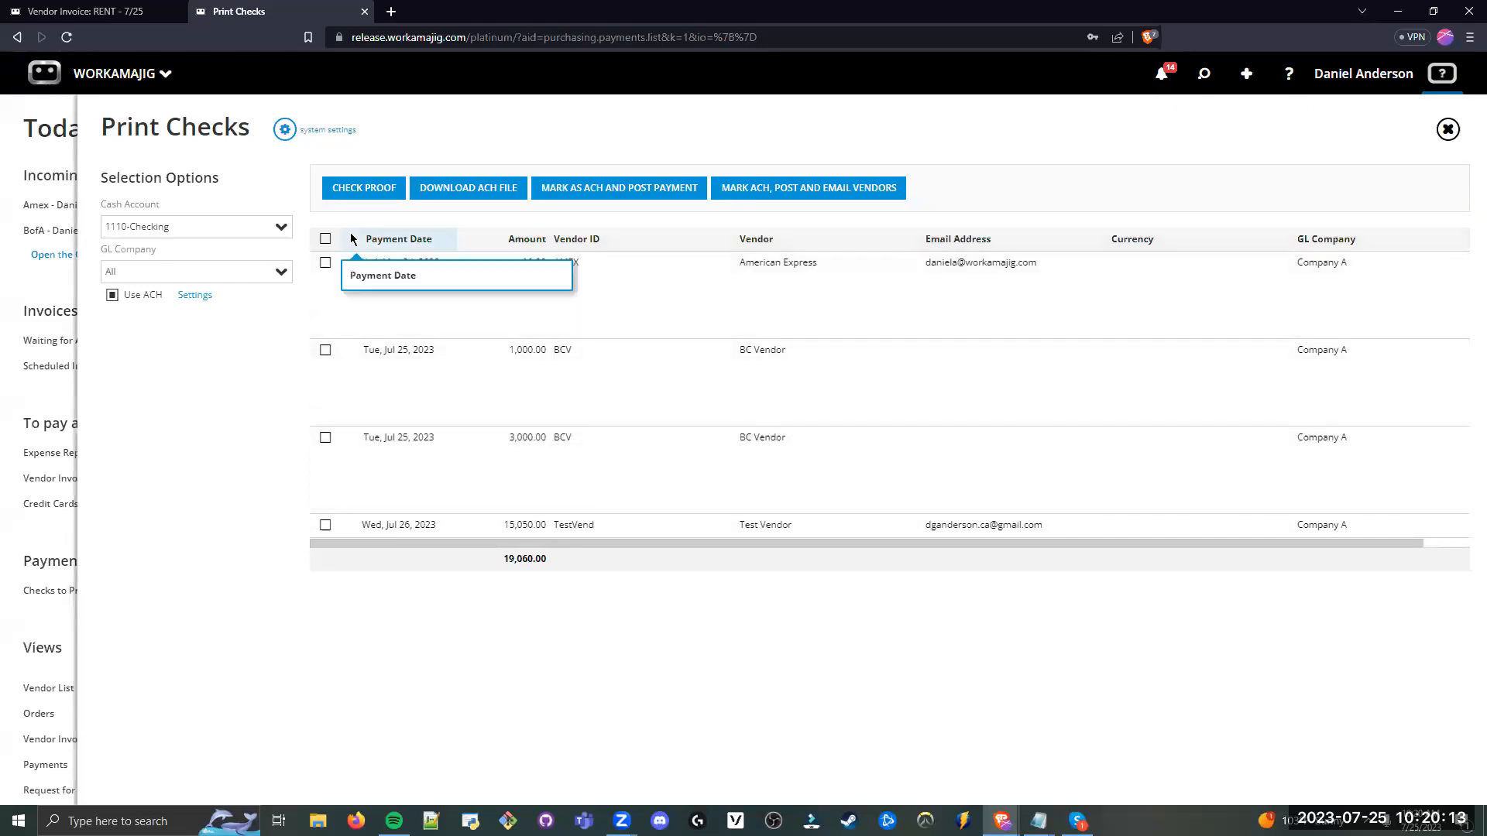
left_click(325, 238)
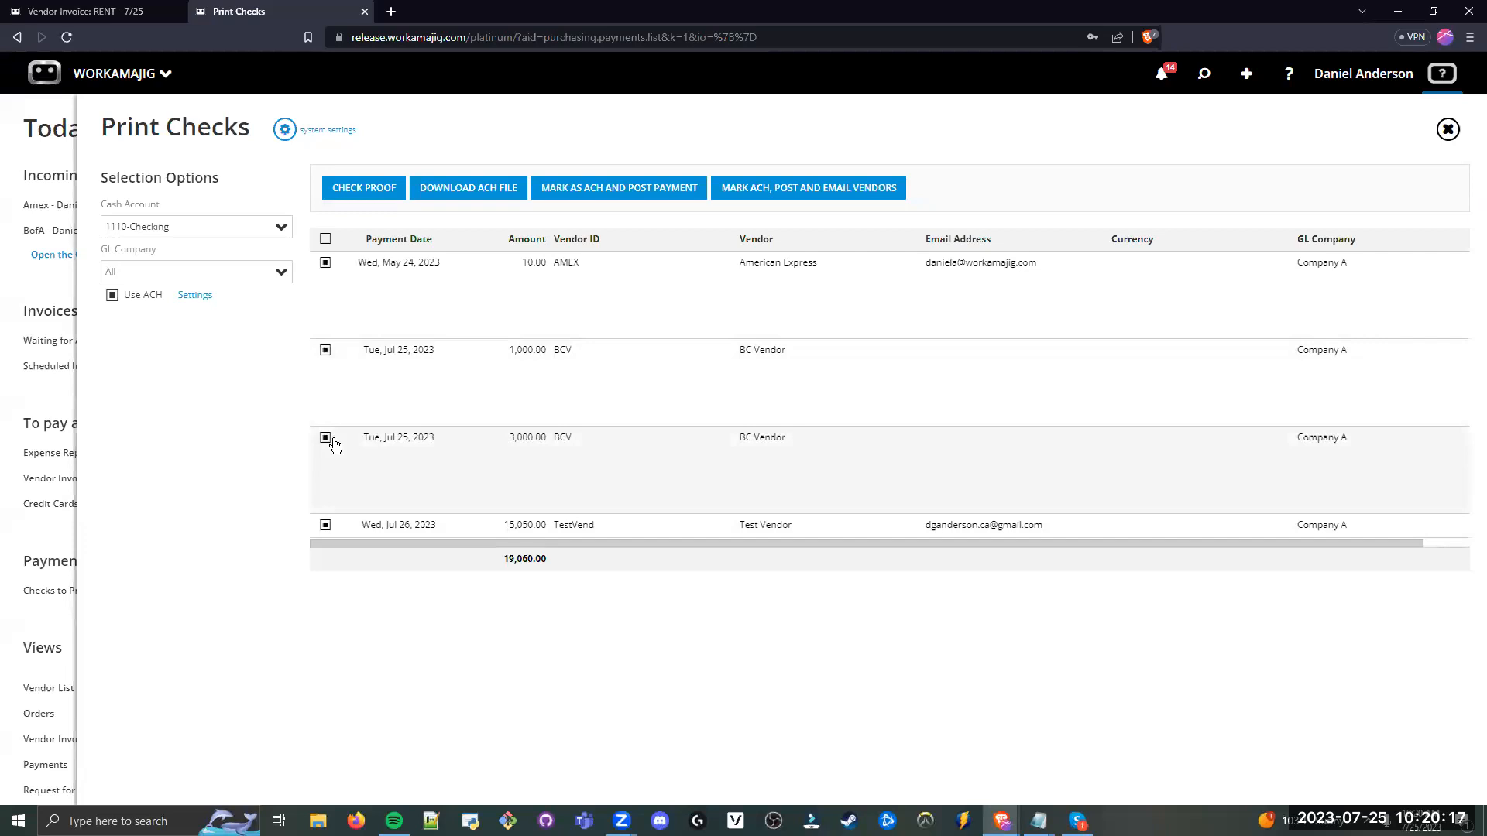
left_click(358, 192)
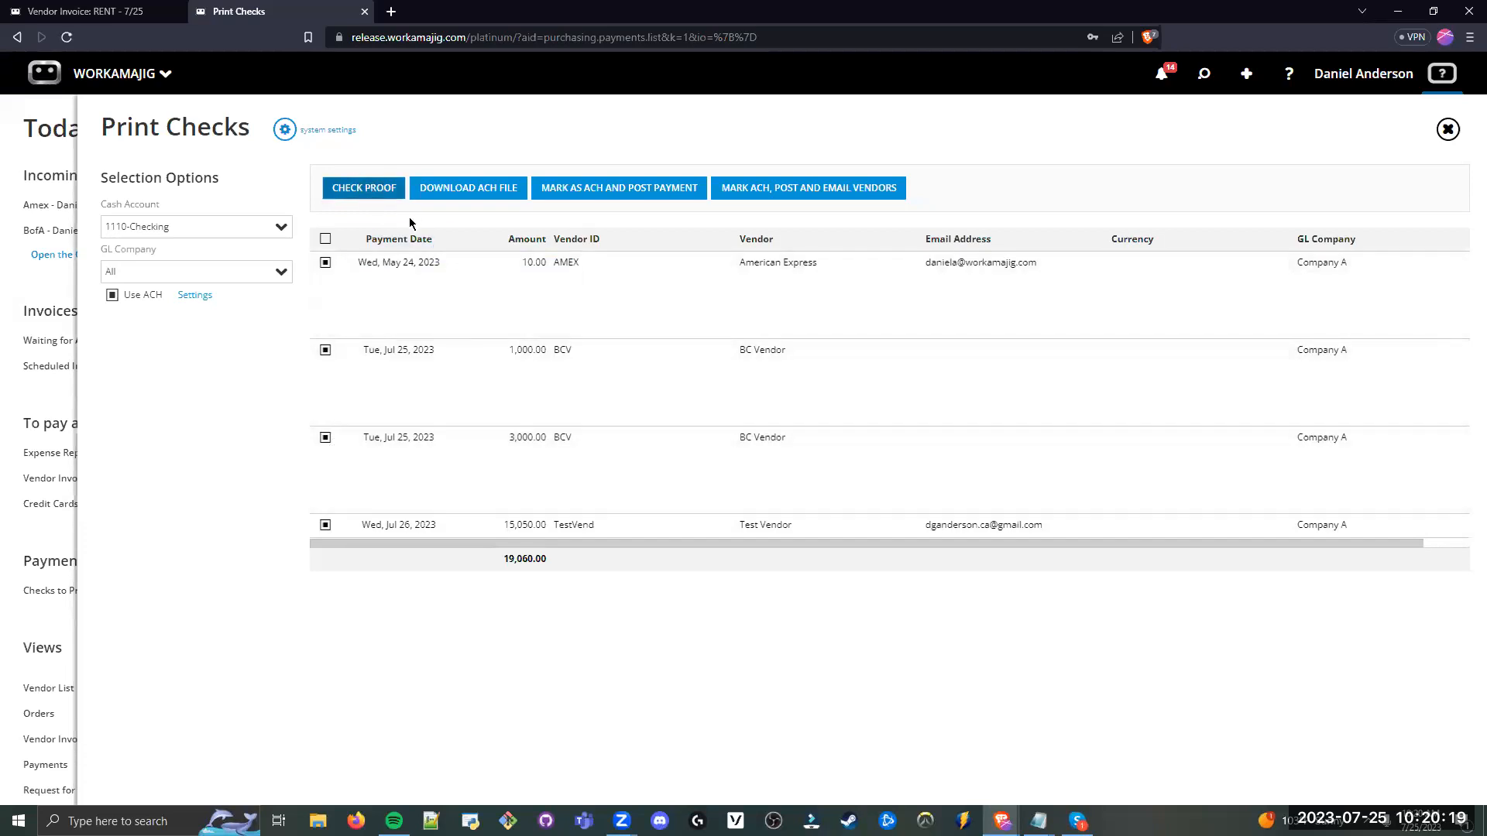
left_click(324, 240)
left_click(324, 240)
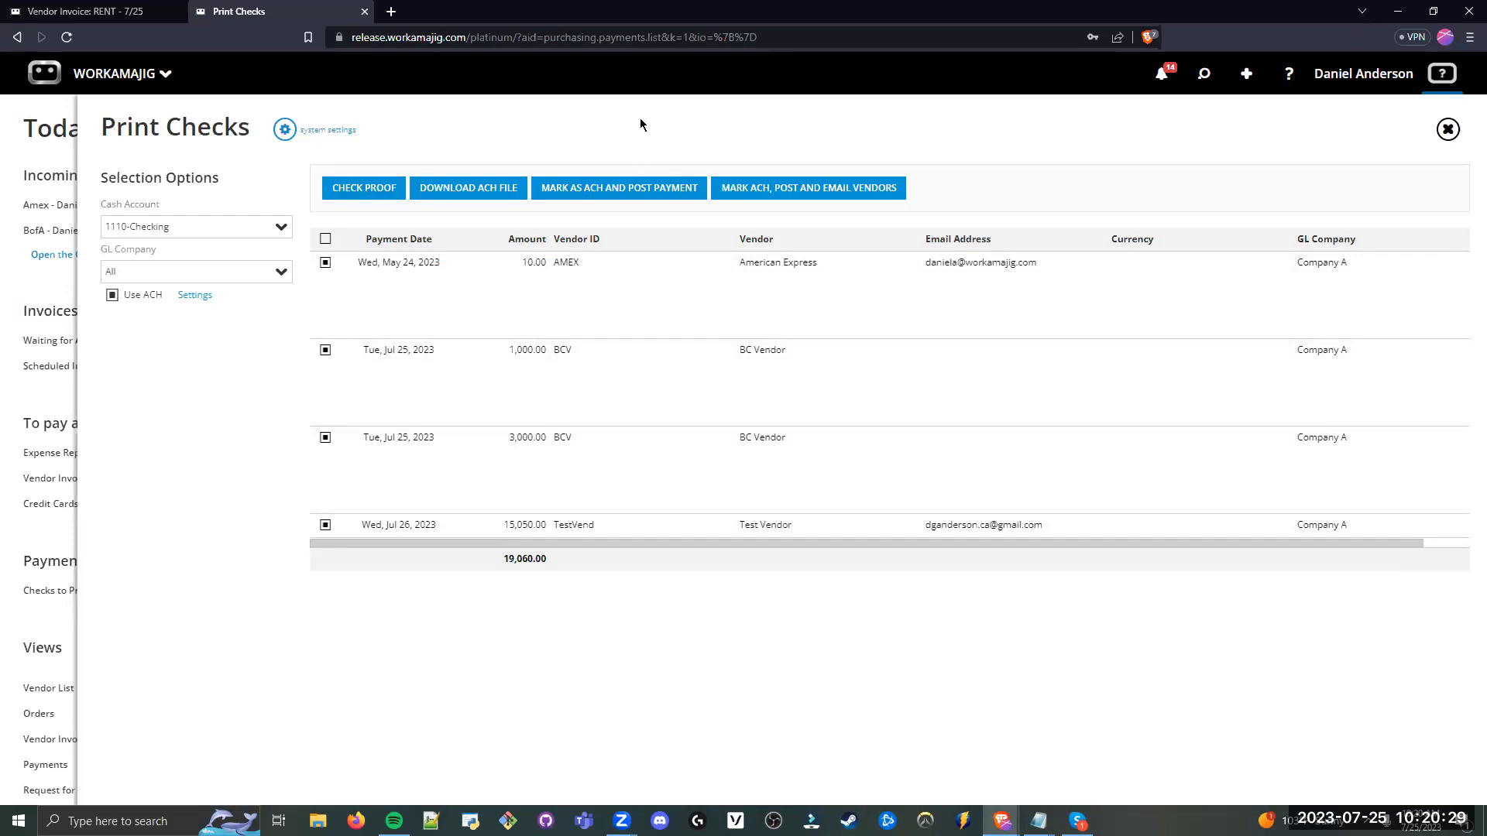
Step: Turn off ACH for the check run and review the invoices applied to the Test Vendor payment
left_click(113, 295)
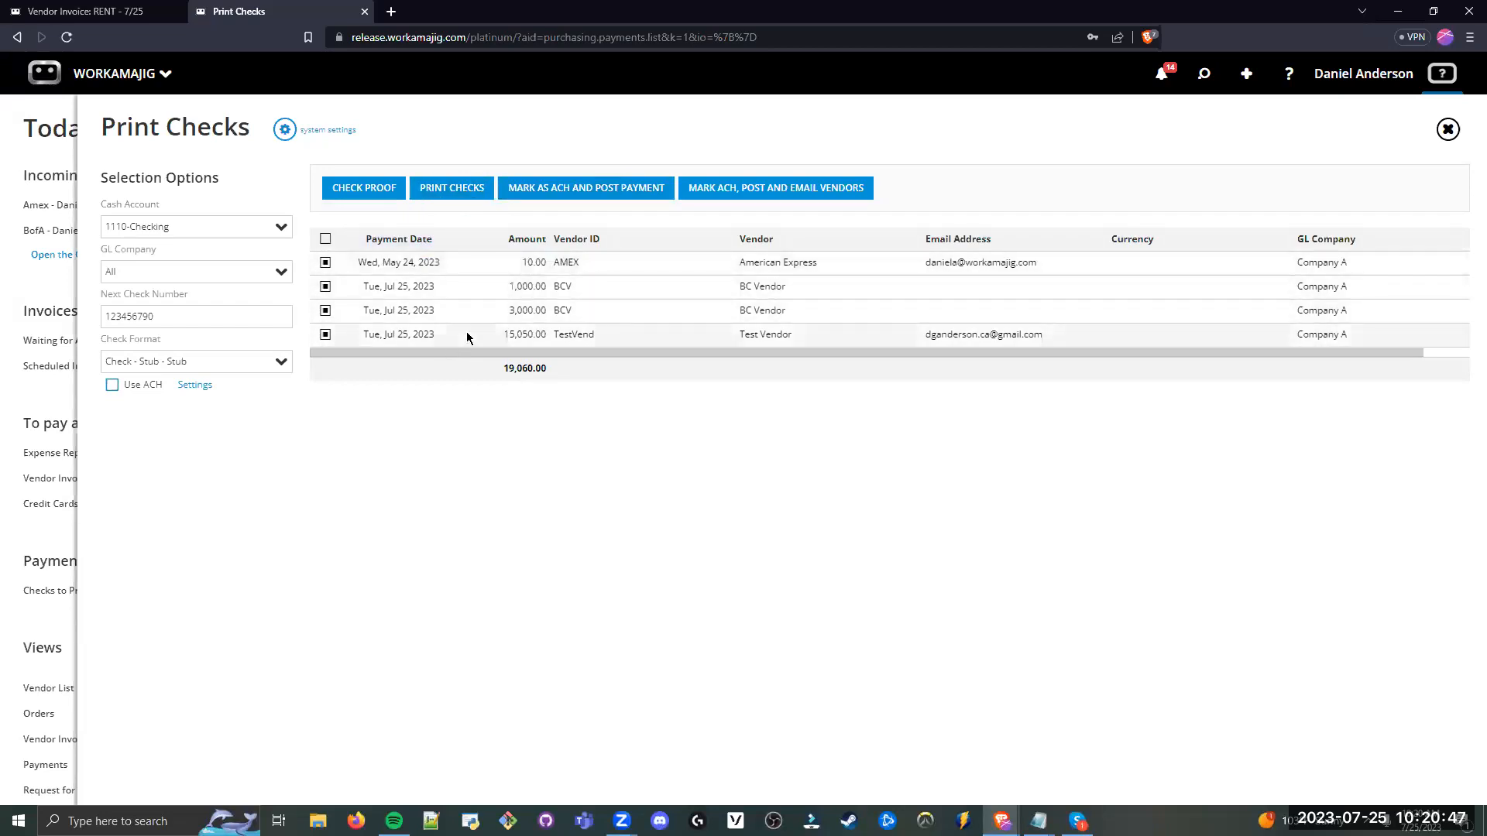
left_click(326, 239)
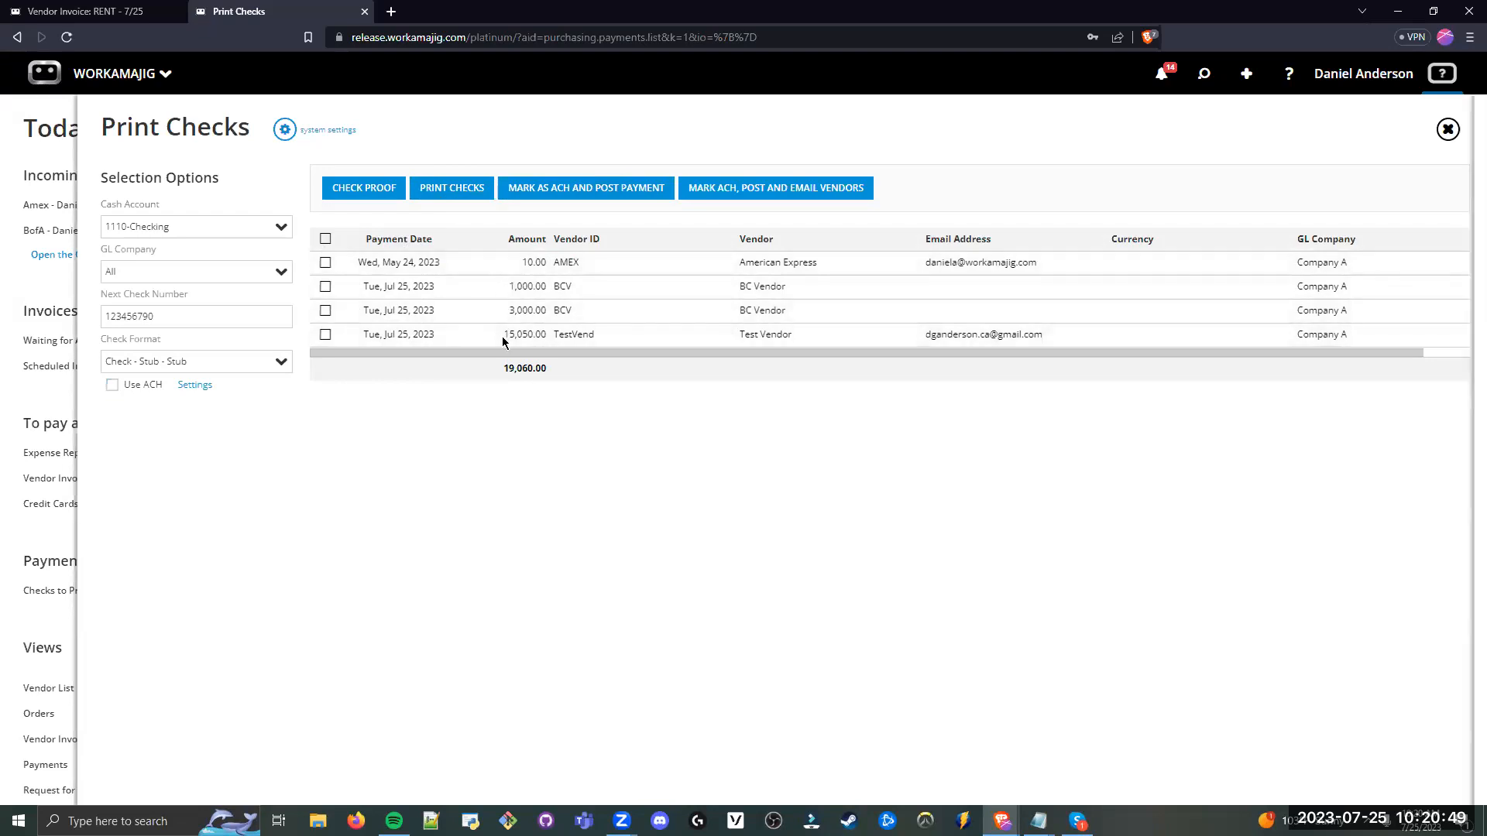
left_click(505, 335)
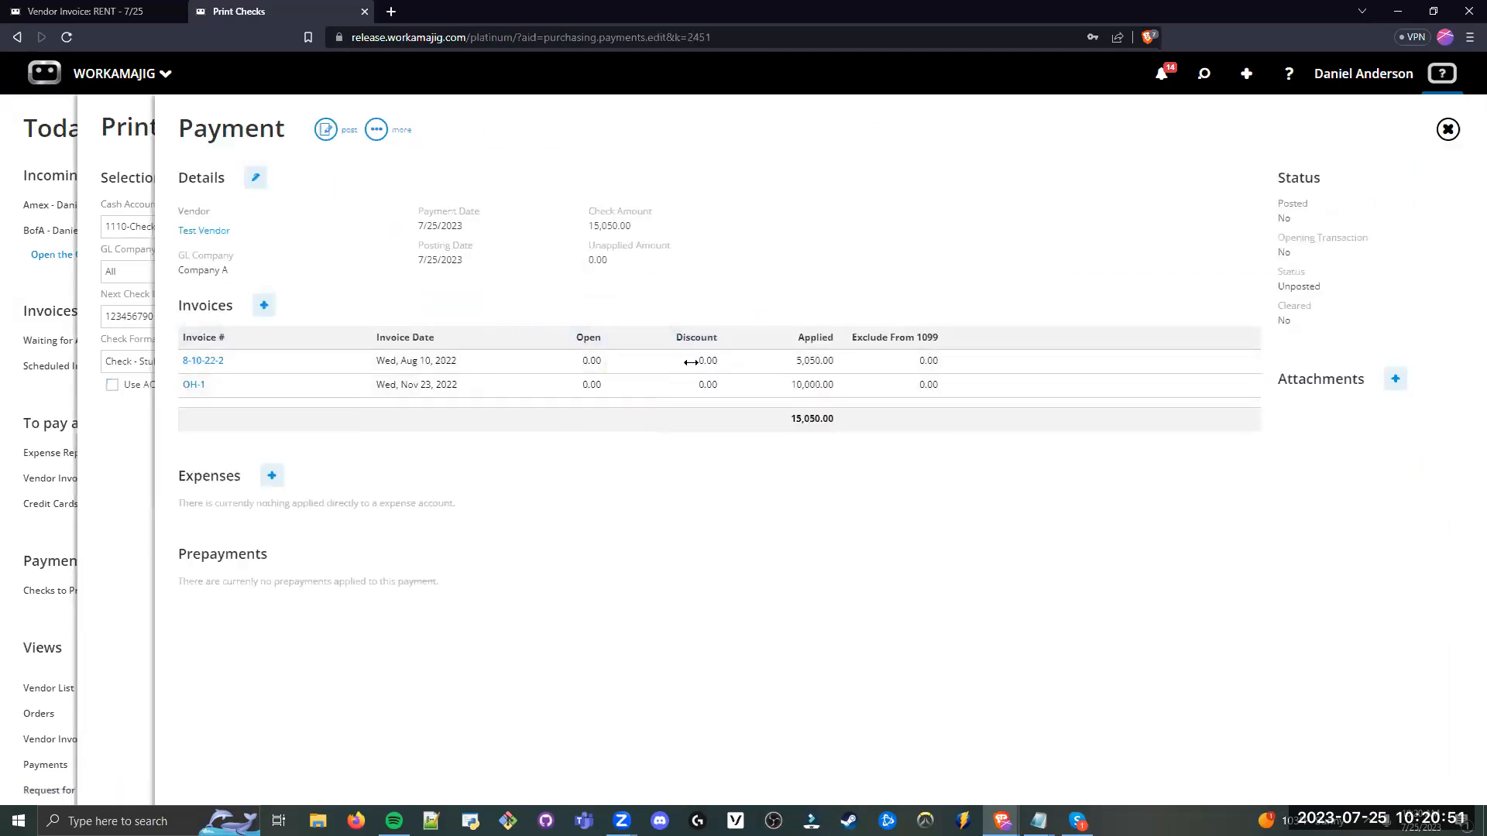
left_click(133, 149)
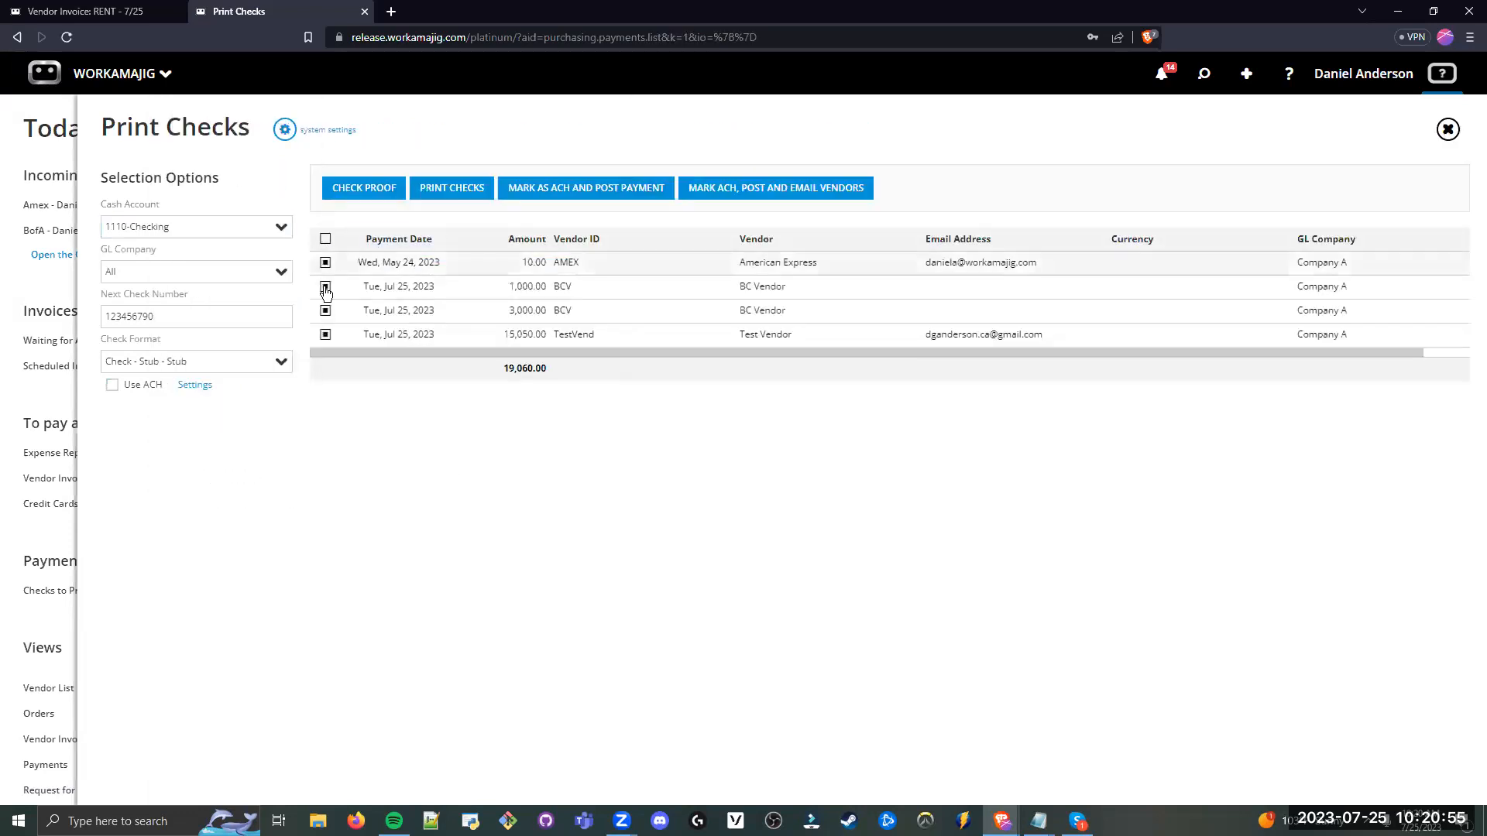
Step: Generate printable checks for all listed payments, review the PDF preview, and cancel the printing confirmation
left_click(460, 194)
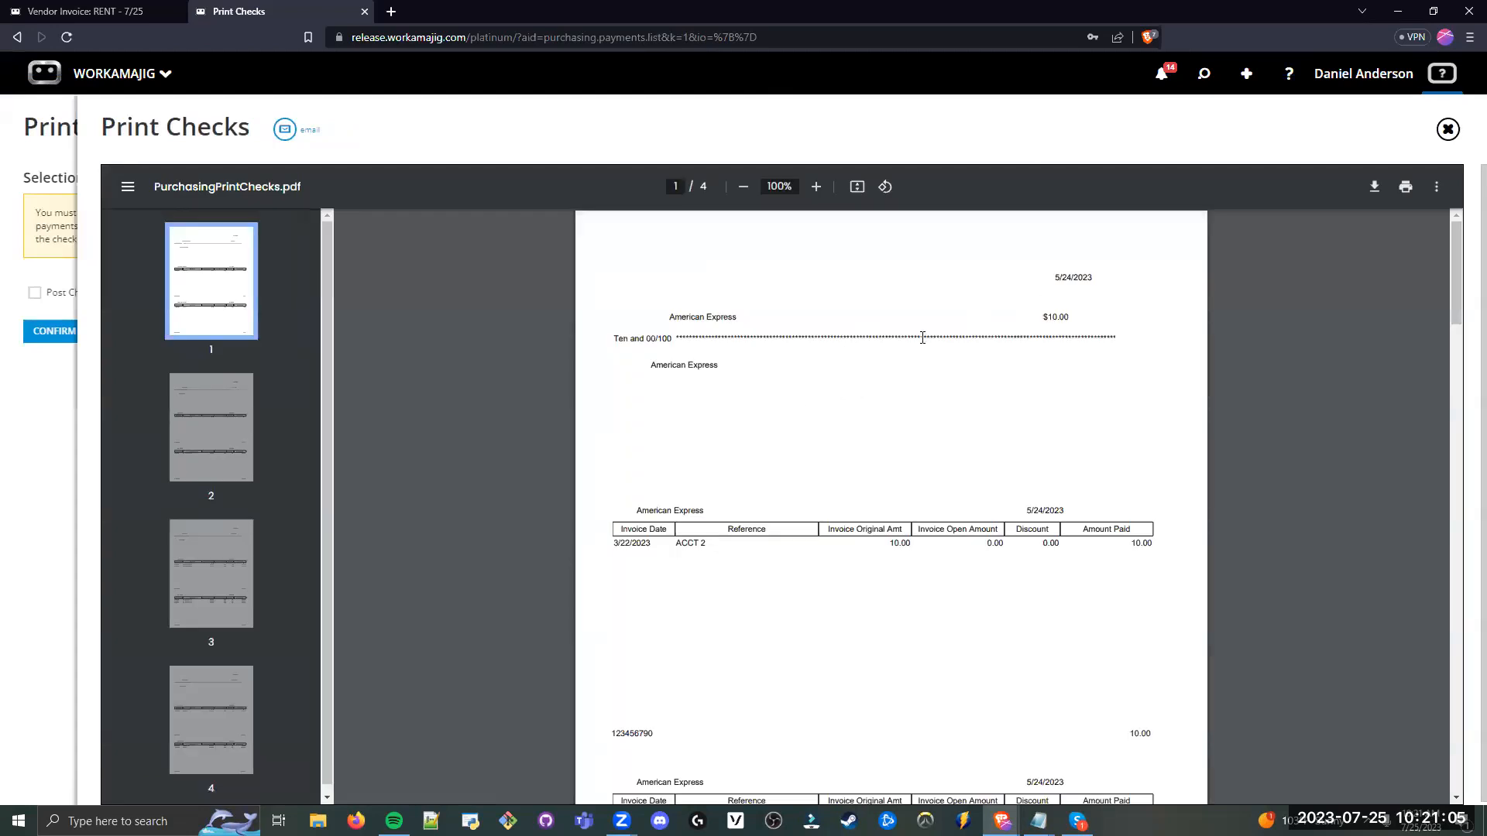
scroll(906, 511, "down", 1)
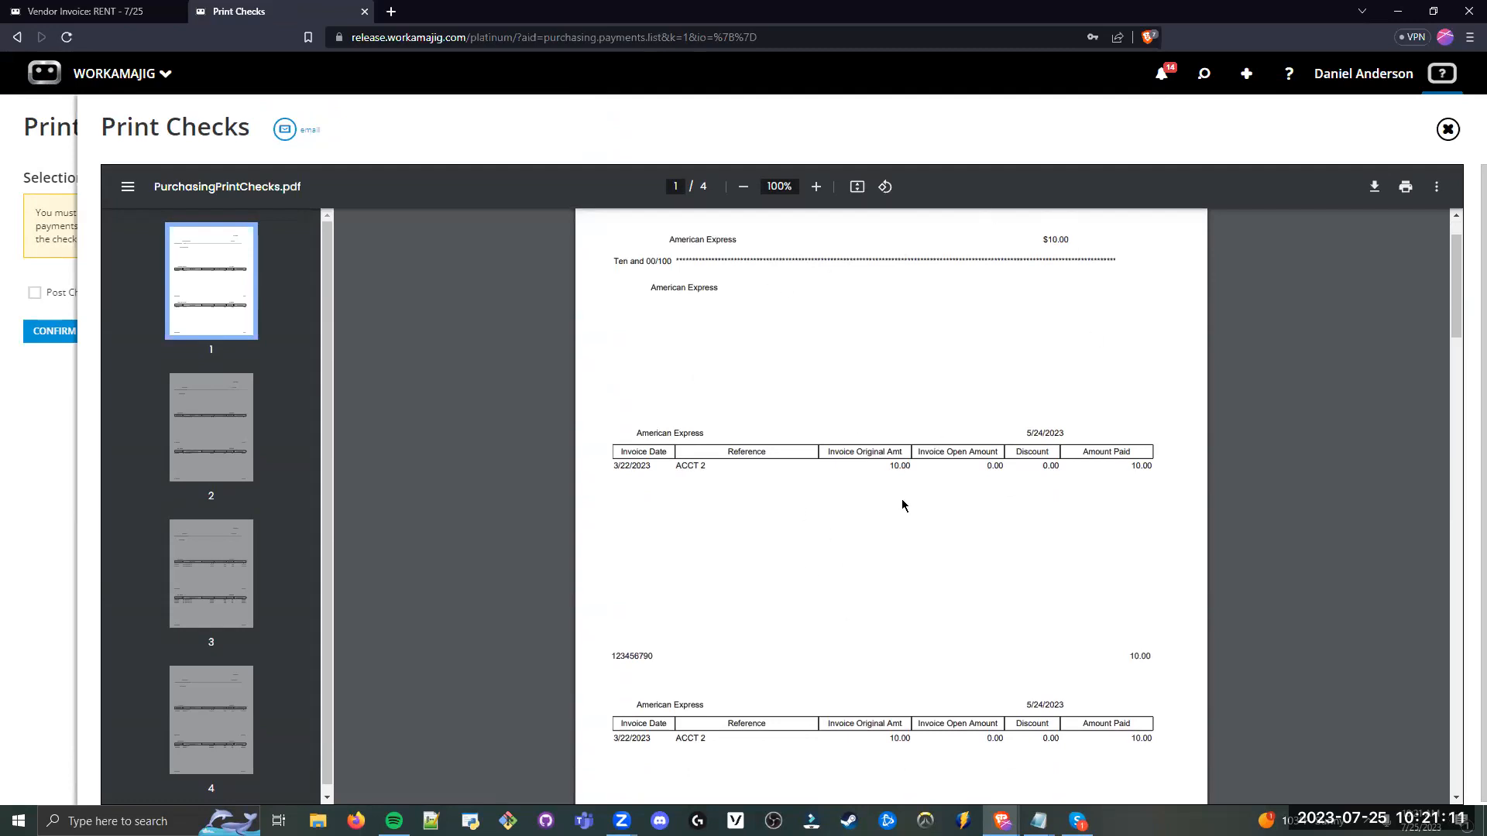
scroll(902, 503, "up", 1)
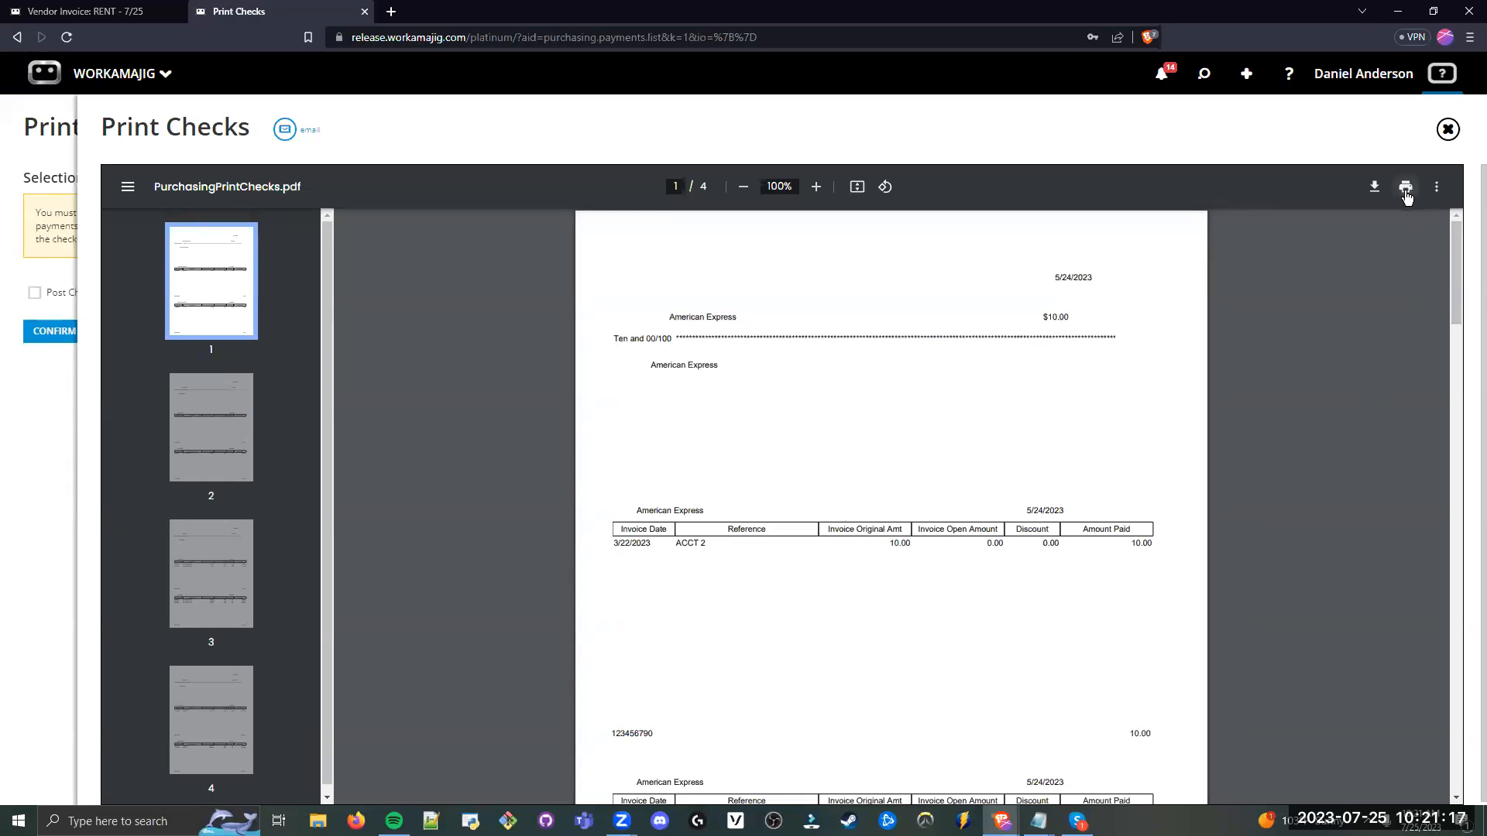
left_click(1447, 130)
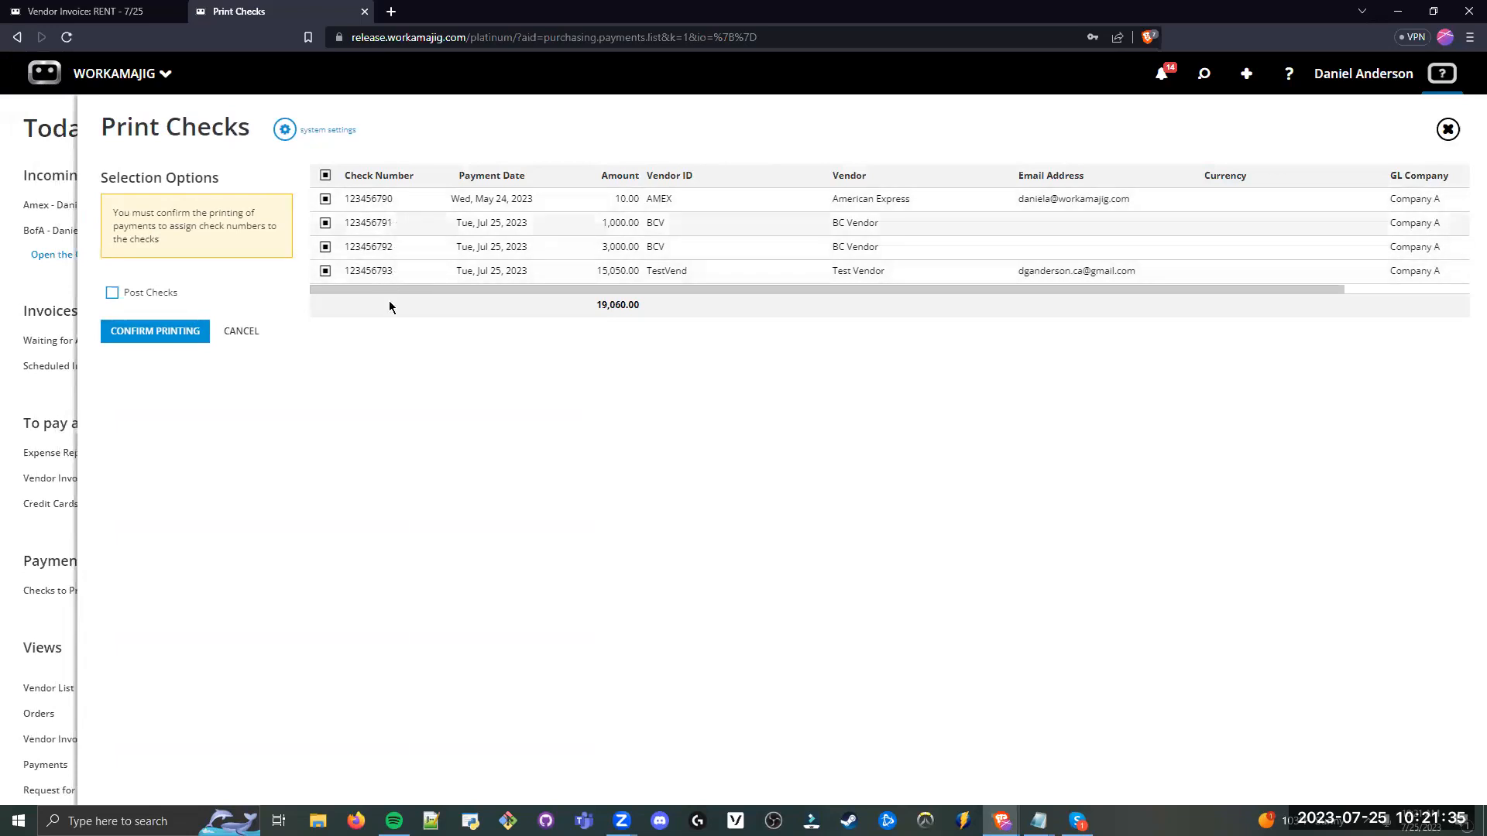
left_click(243, 331)
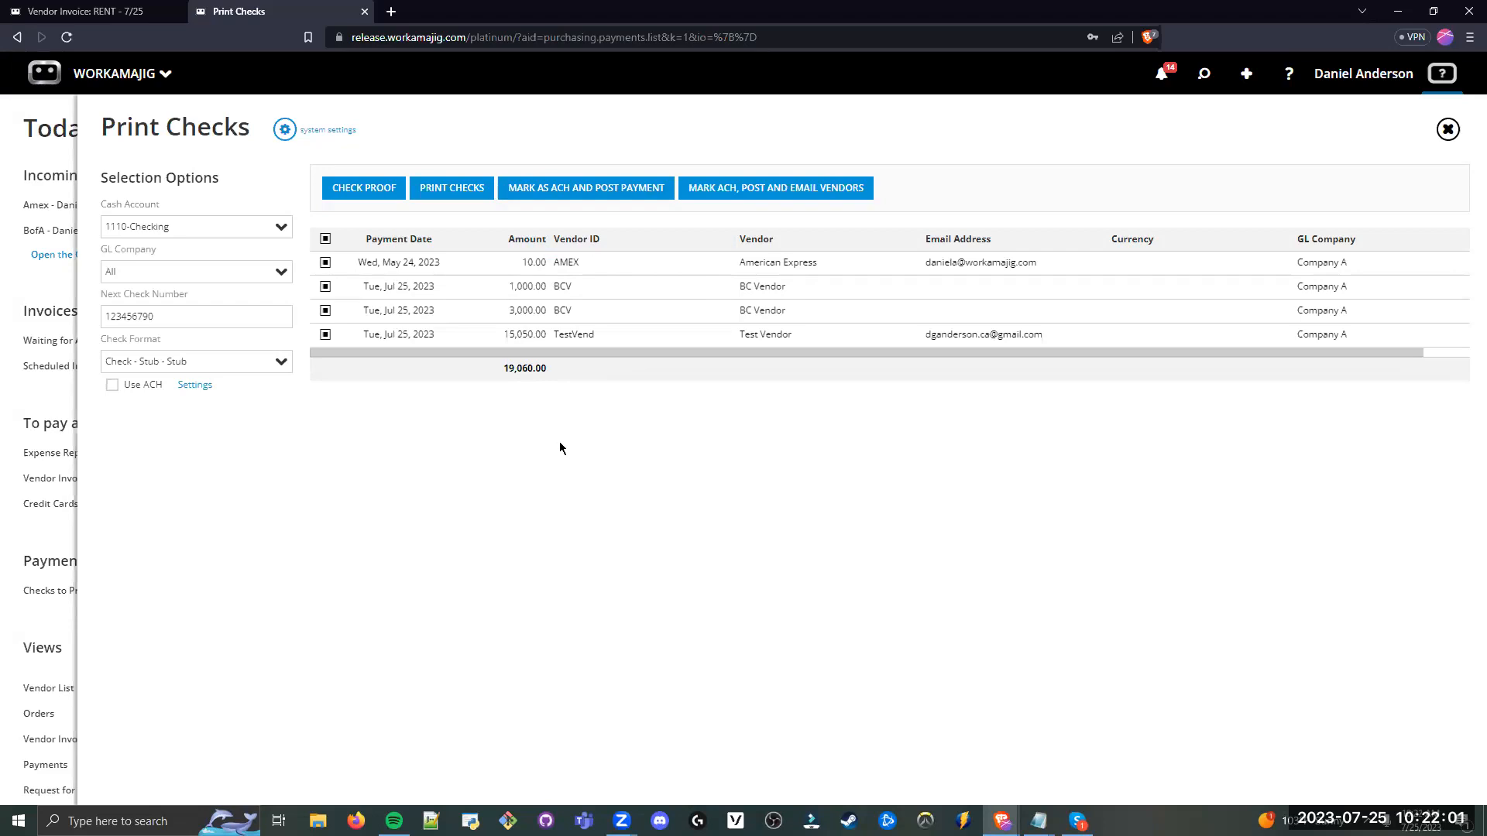
Step: Turn on ACH for the payments and open the ACH settings of account 1110-Checking
left_click(130, 387)
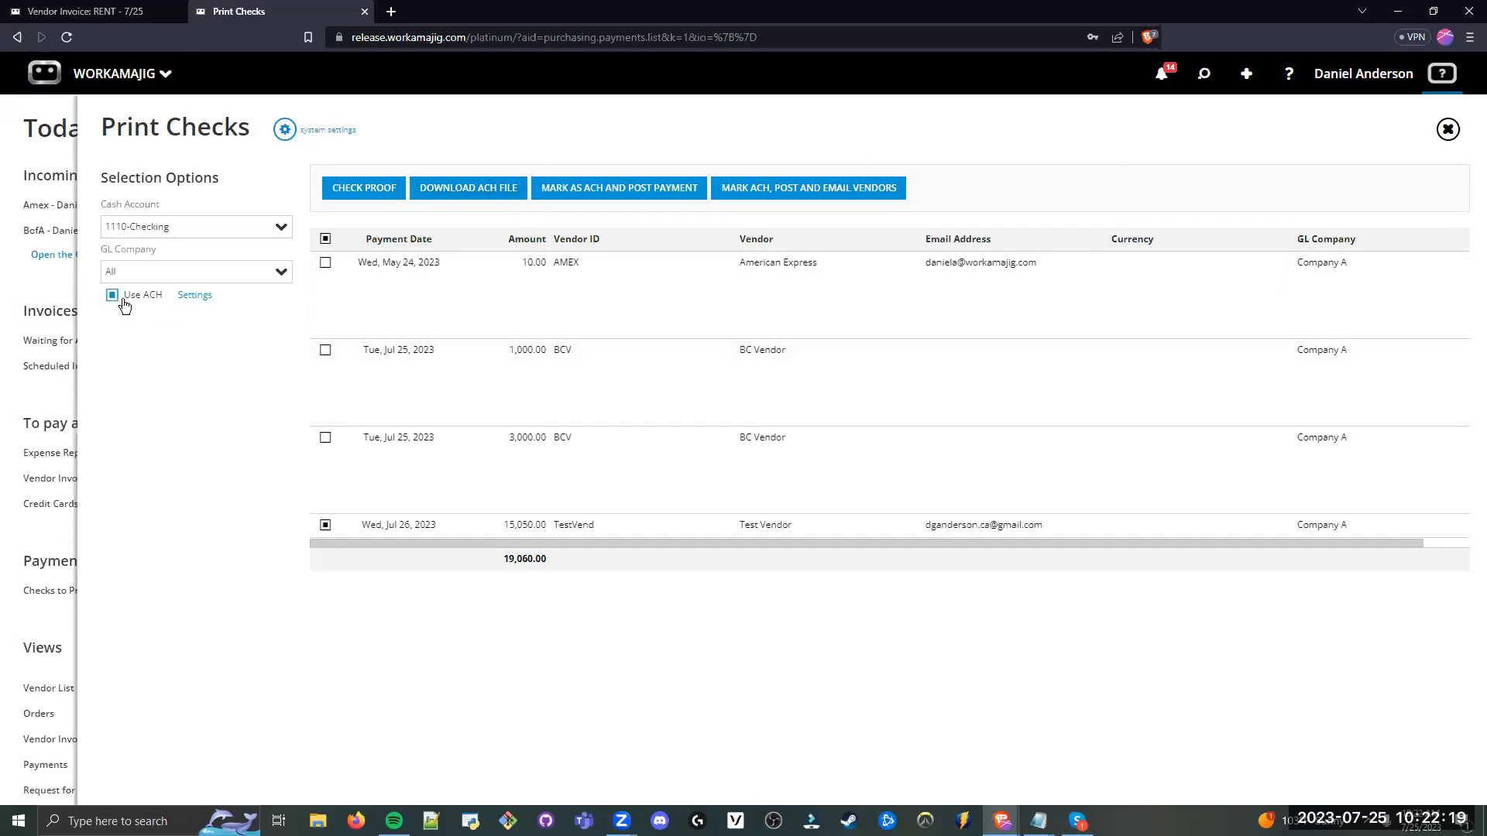
left_click(193, 302)
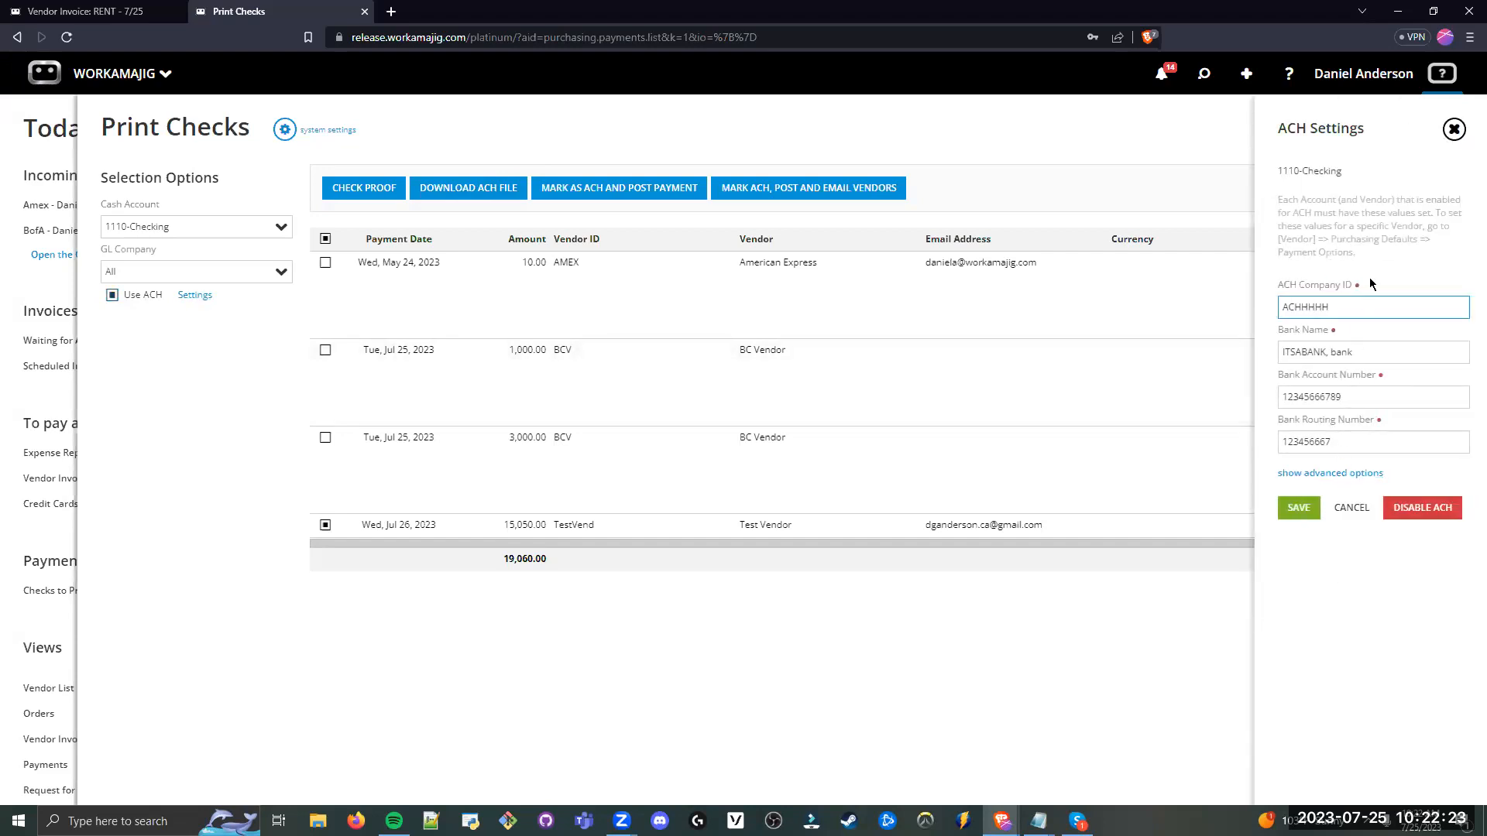
Step: Review the required company and bank fields in the ACH settings of account 1110-Checking, then cancel without saving
left_click(1363, 332)
key("Tab")
key("Tab")
key("Tab")
left_click(1362, 585)
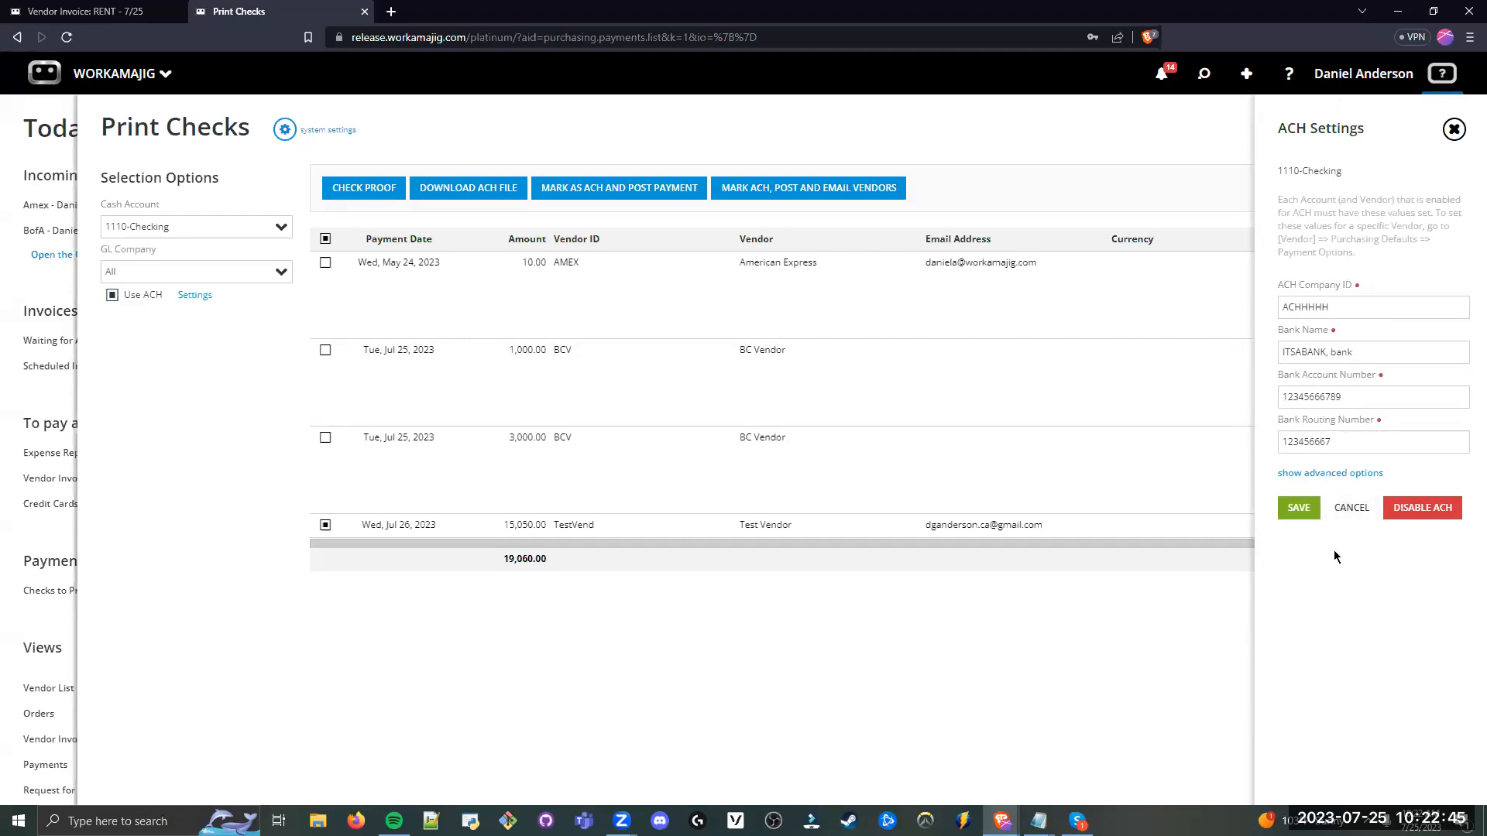
left_click(1352, 508)
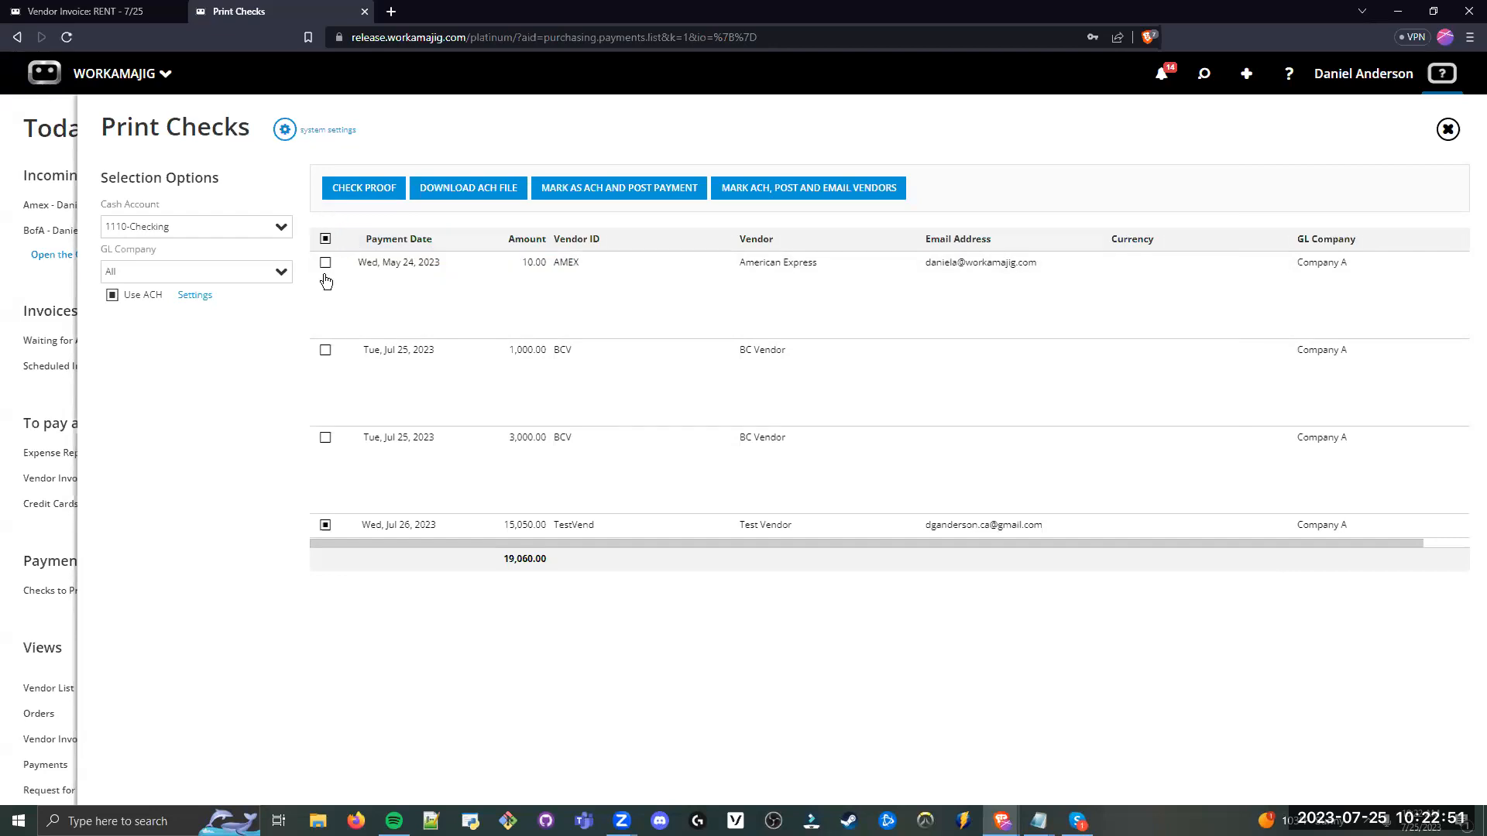
Step: Toggle the selection of all listed payments and close the check run to return to the purchasing dashboard
left_click(326, 240)
left_click(325, 241)
left_click(1447, 130)
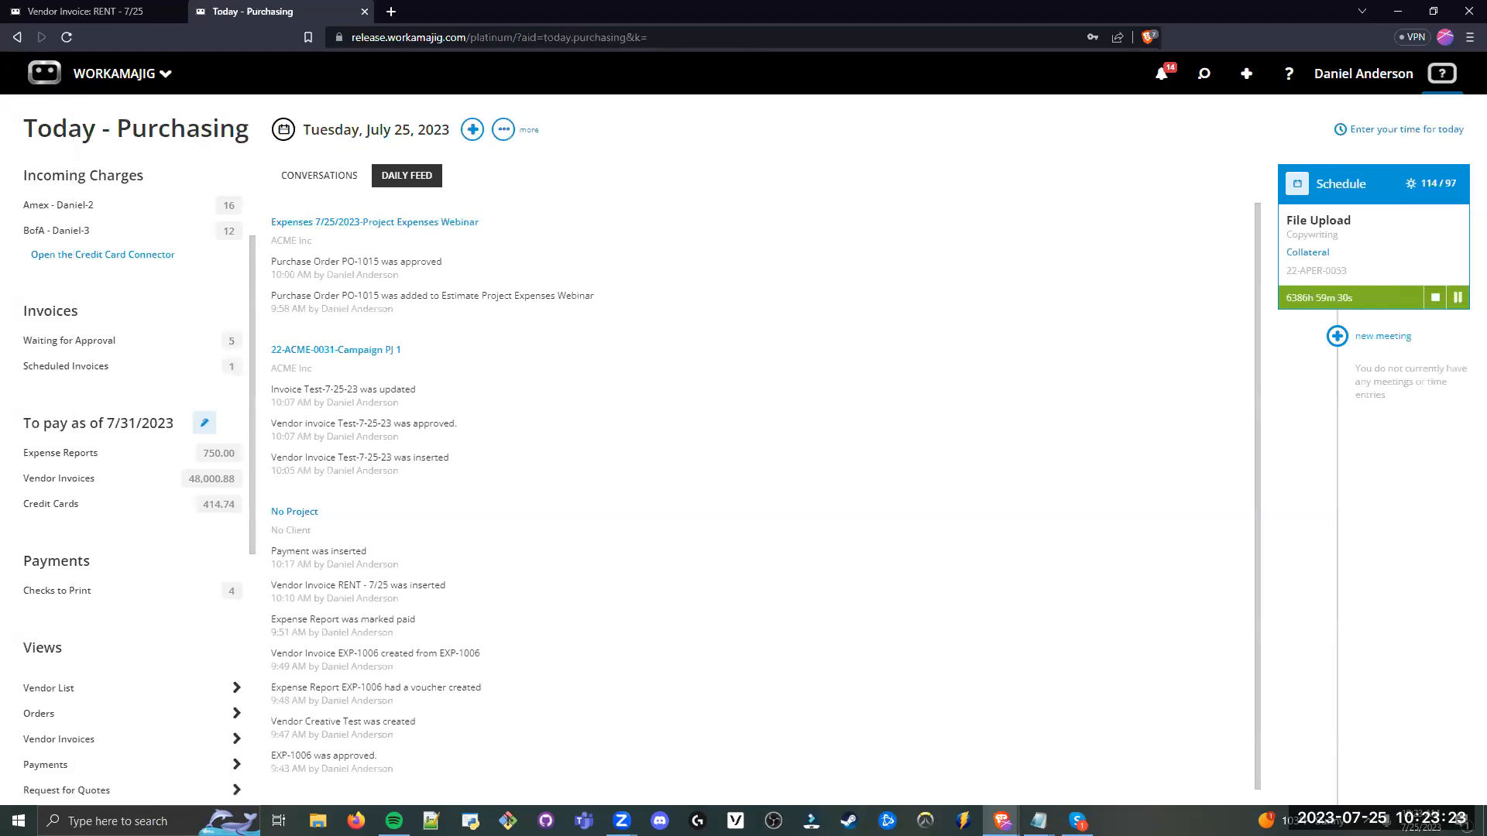
key("alt+Tab")
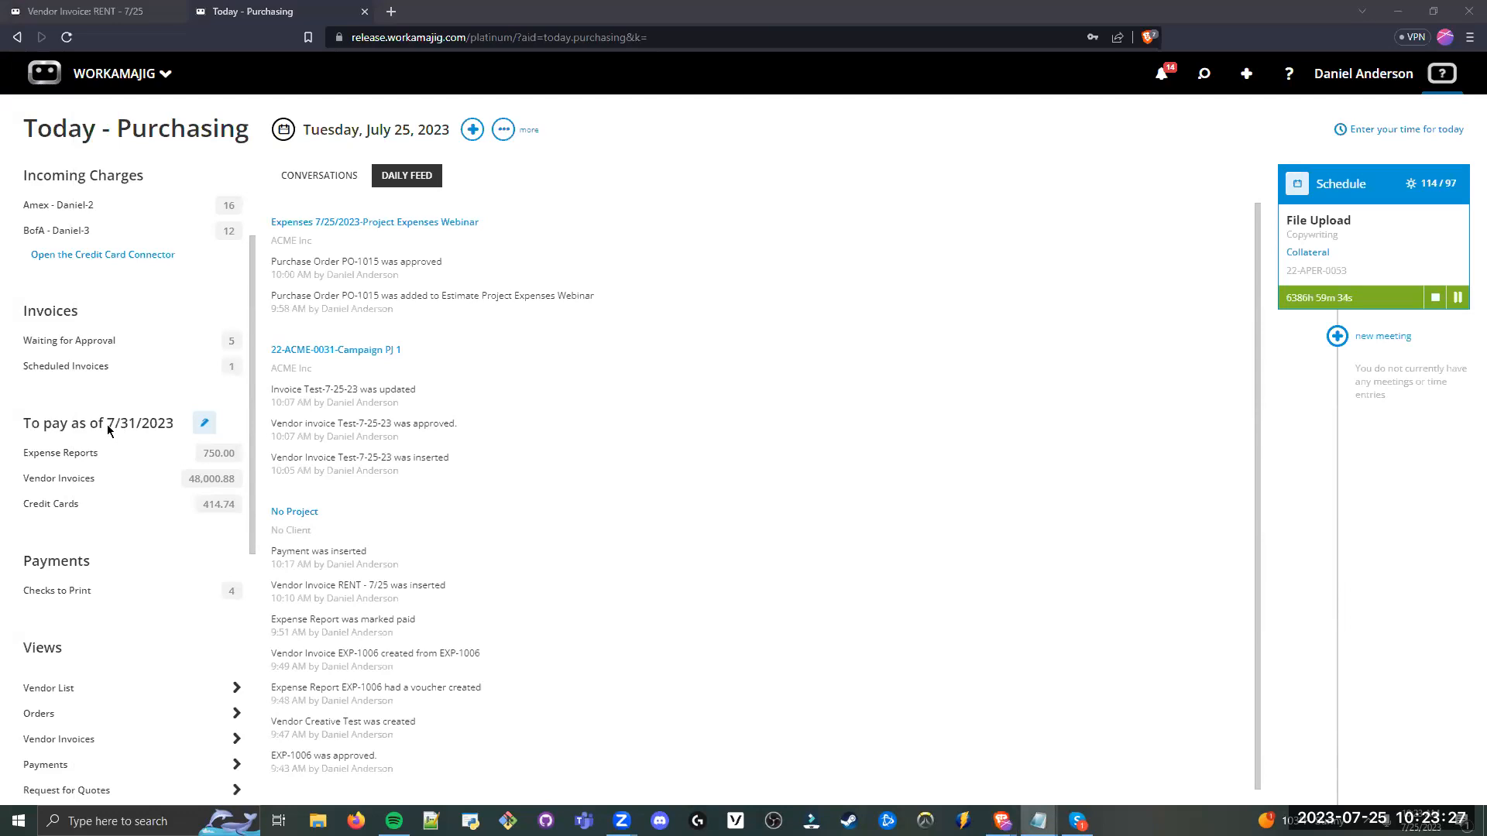
Step: Review the dashboard's To pay section, the options for adding new records, and the Payments section
left_click_drag(26, 426, 200, 431)
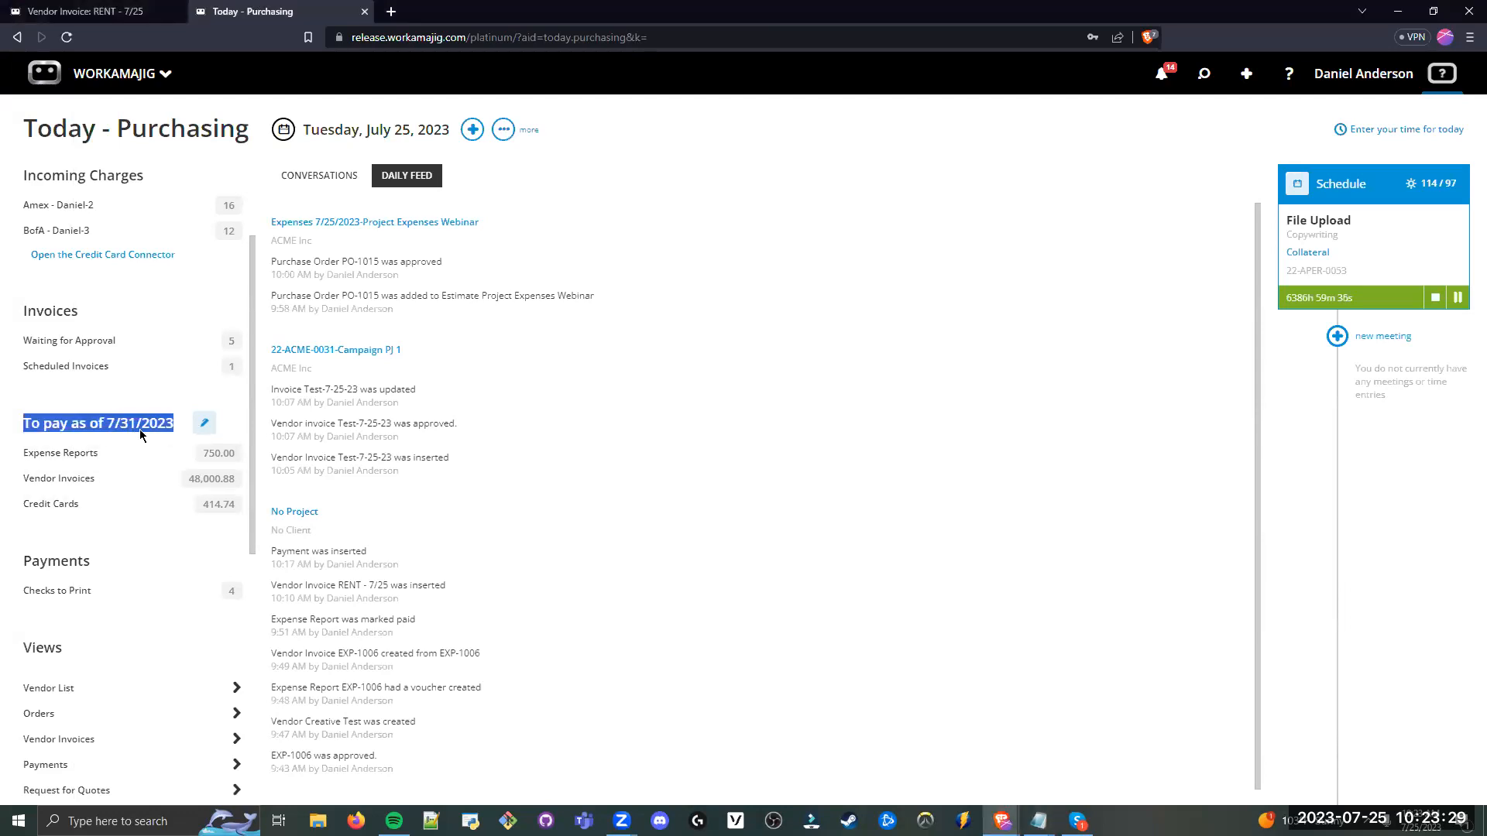
left_click(472, 130)
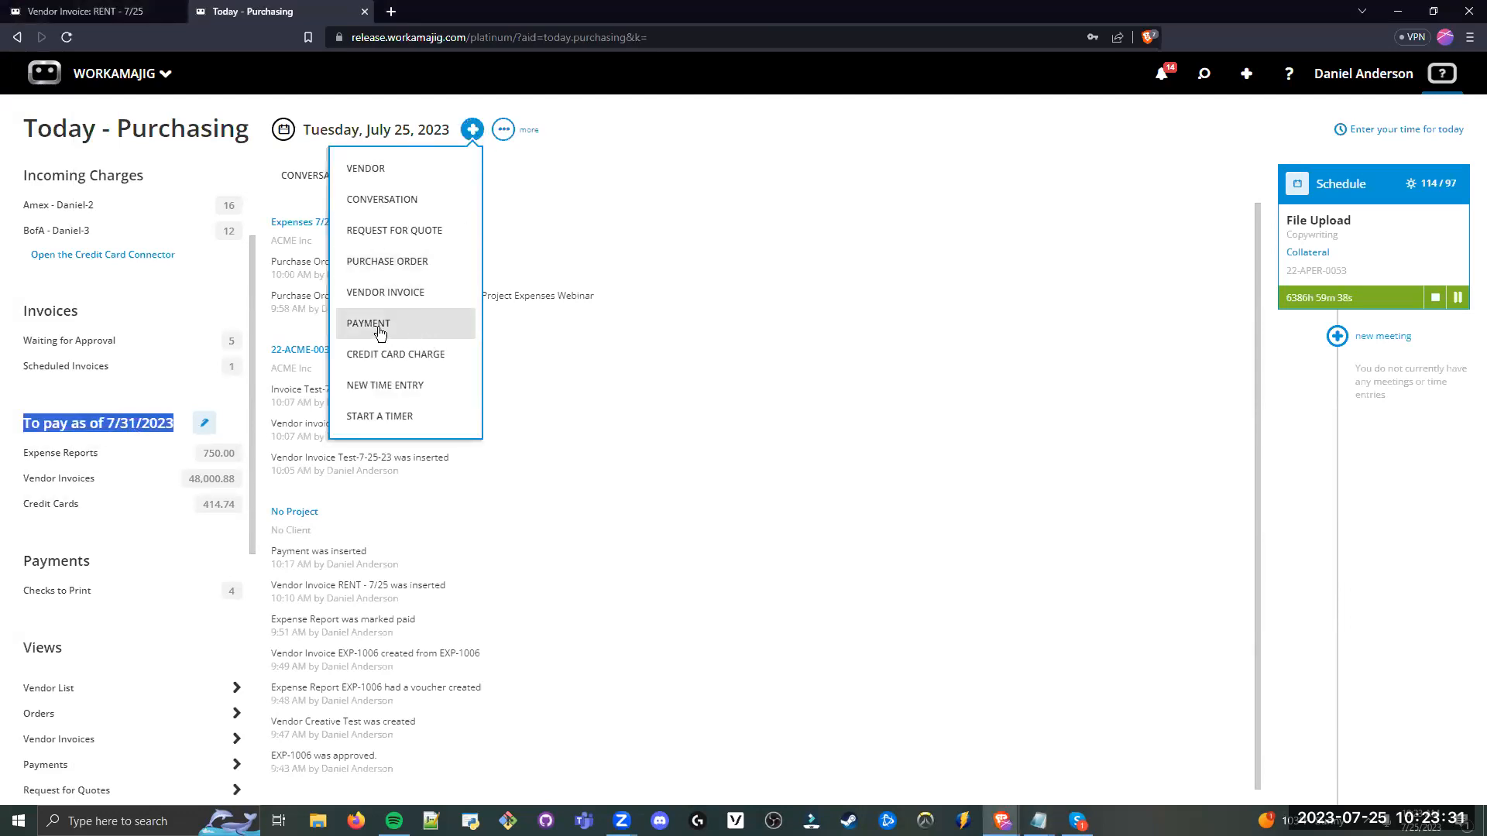
left_click(586, 414)
left_click_drag(103, 566, 9, 563)
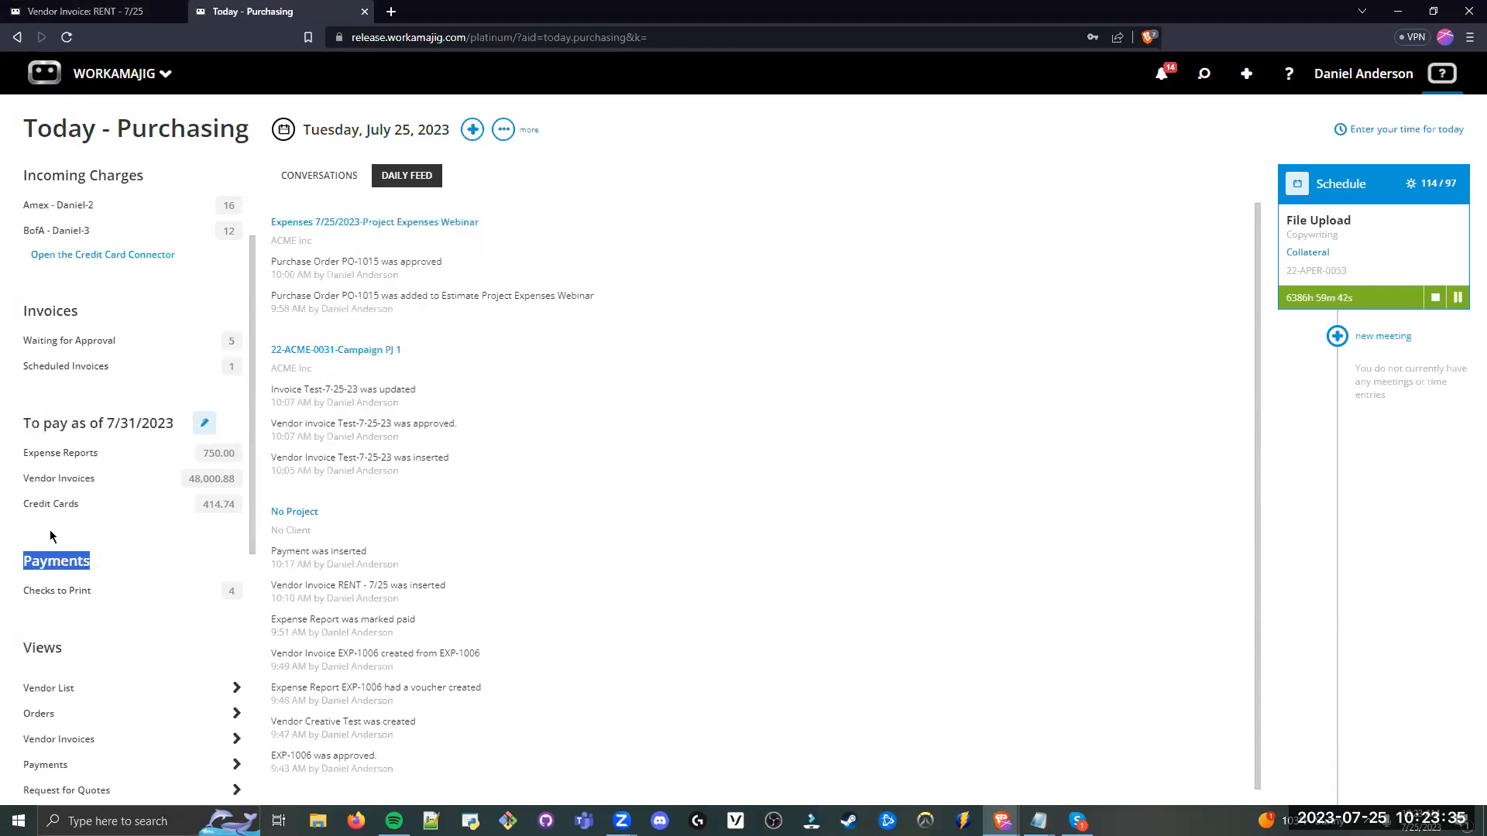
left_click(78, 571)
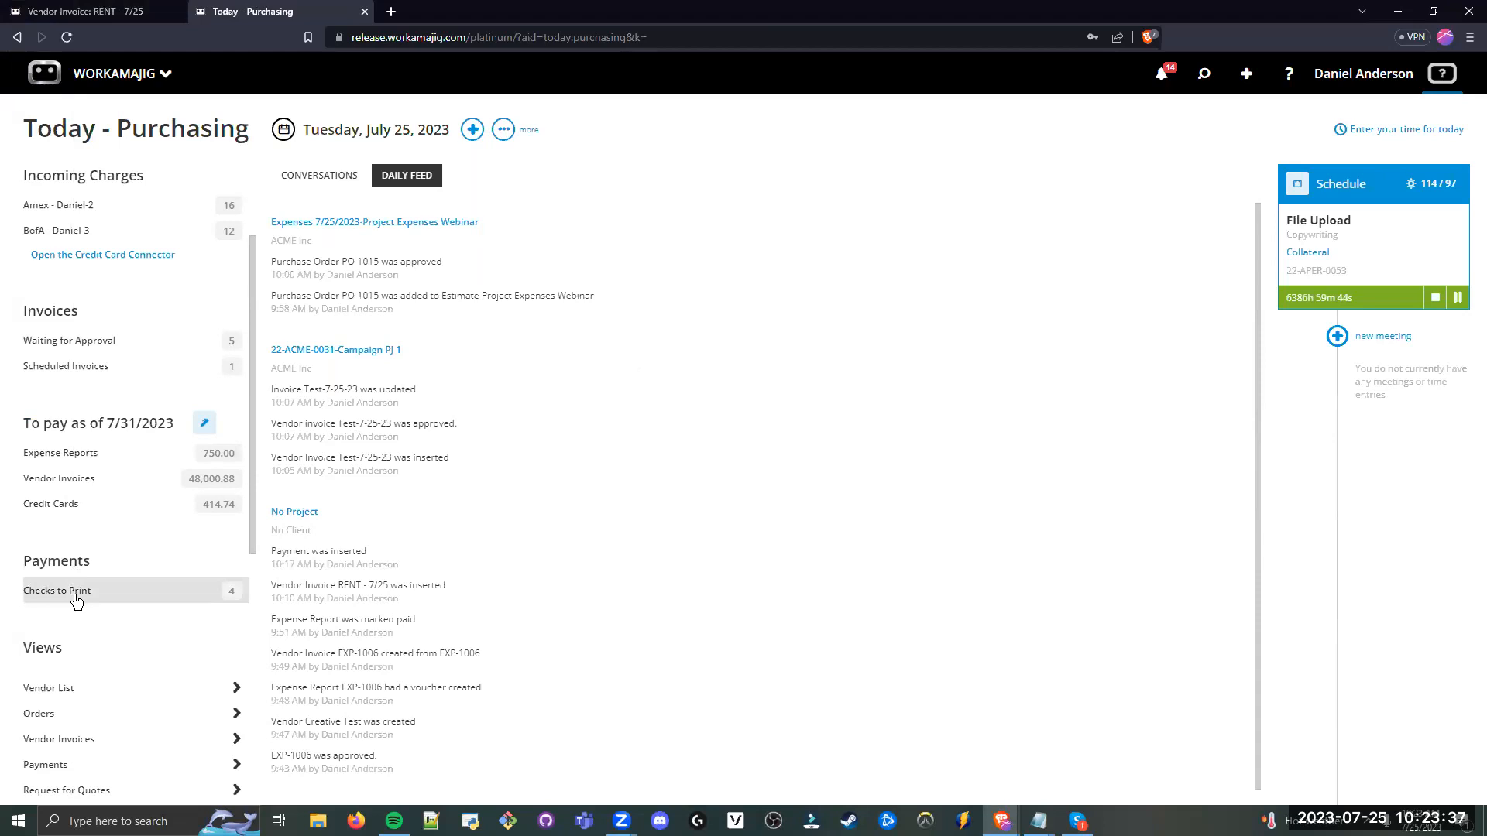
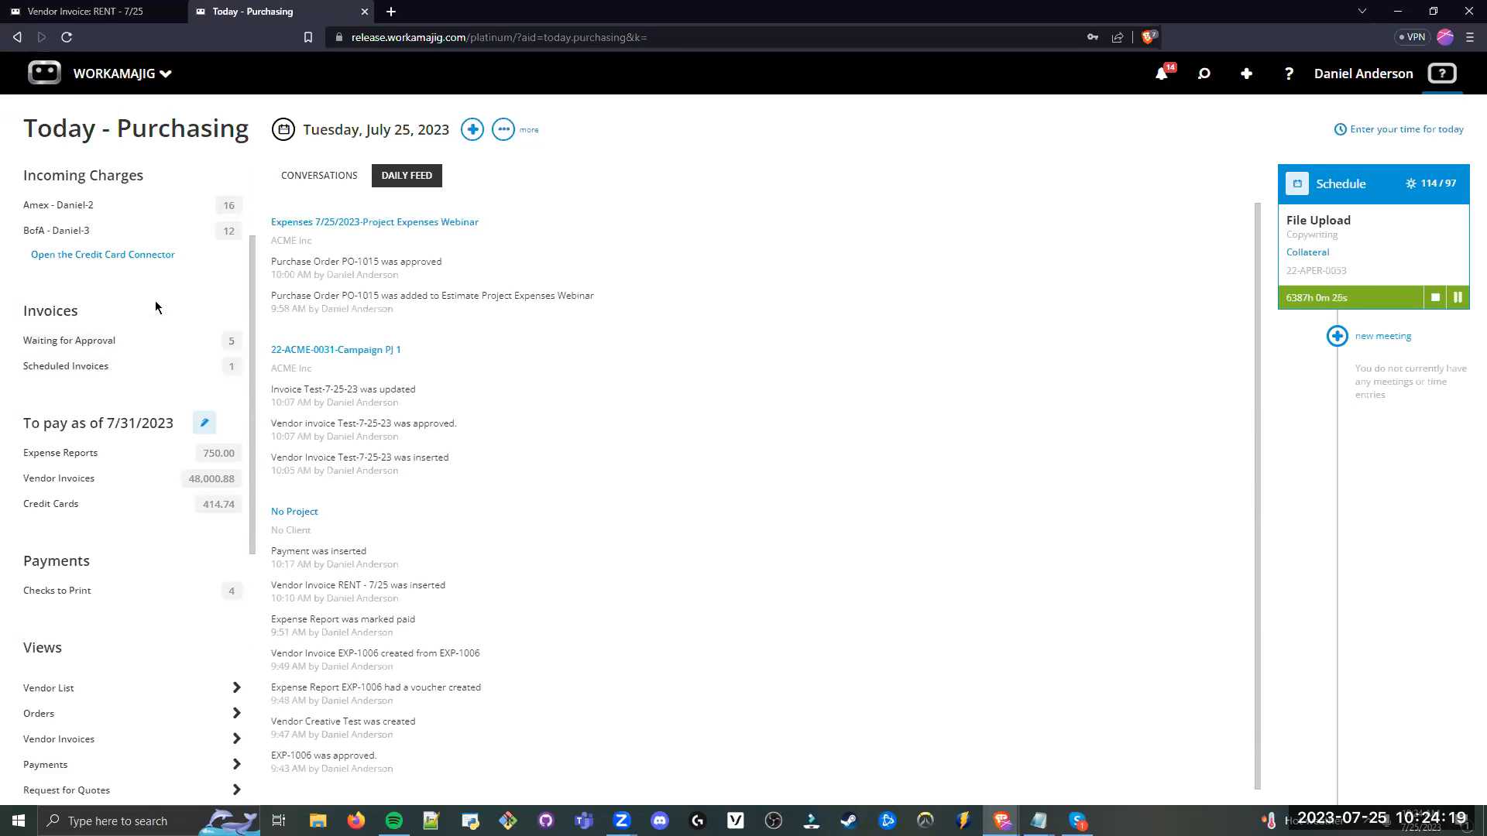
Step: Highlight the Incoming Charges section of the purchasing dashboard to review its credit card entries
scroll(154, 300, "up", 2)
left_click_drag(164, 319, 20, 320)
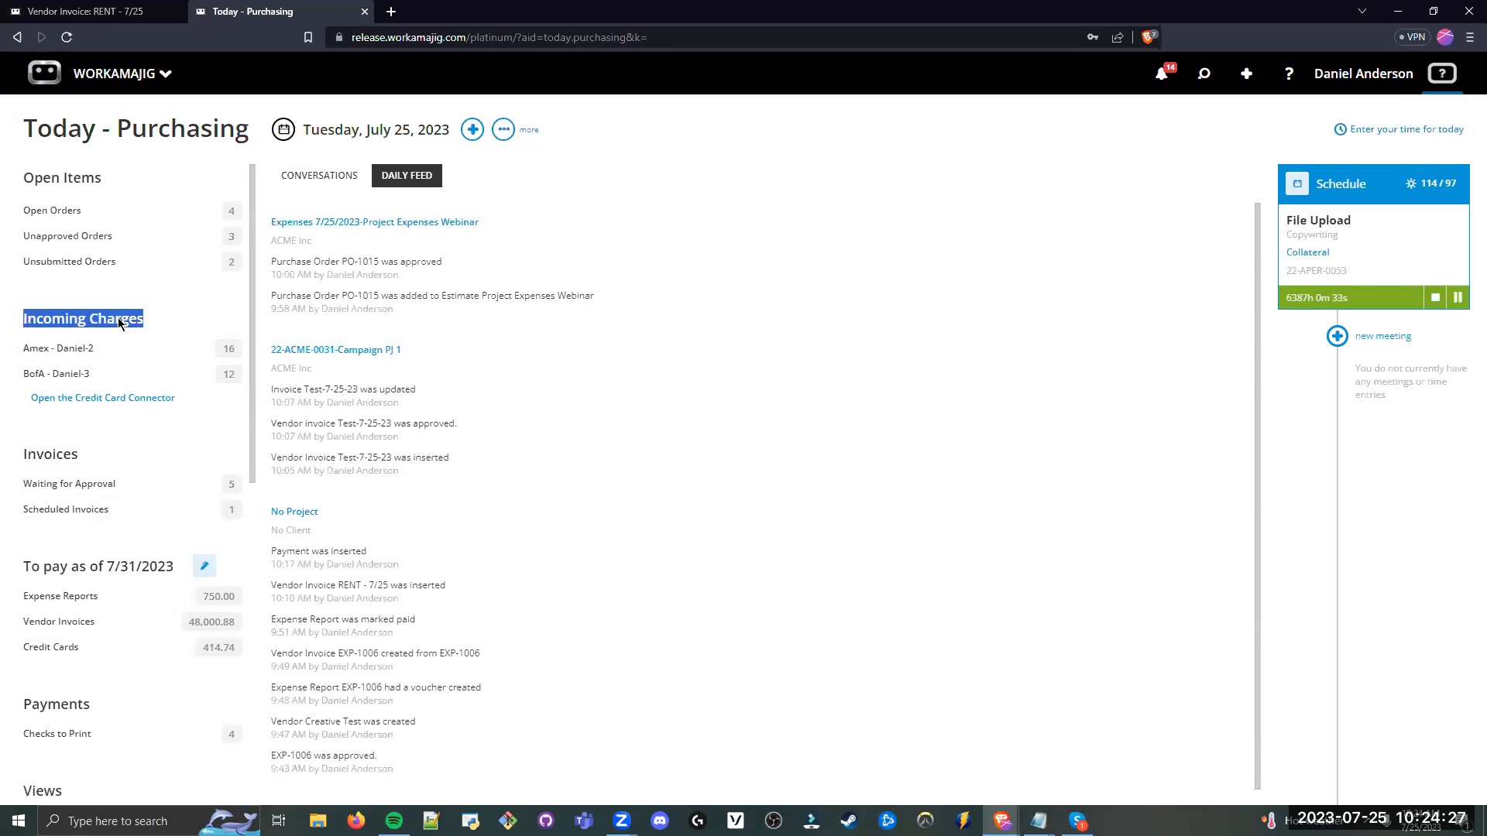
left_click(126, 447)
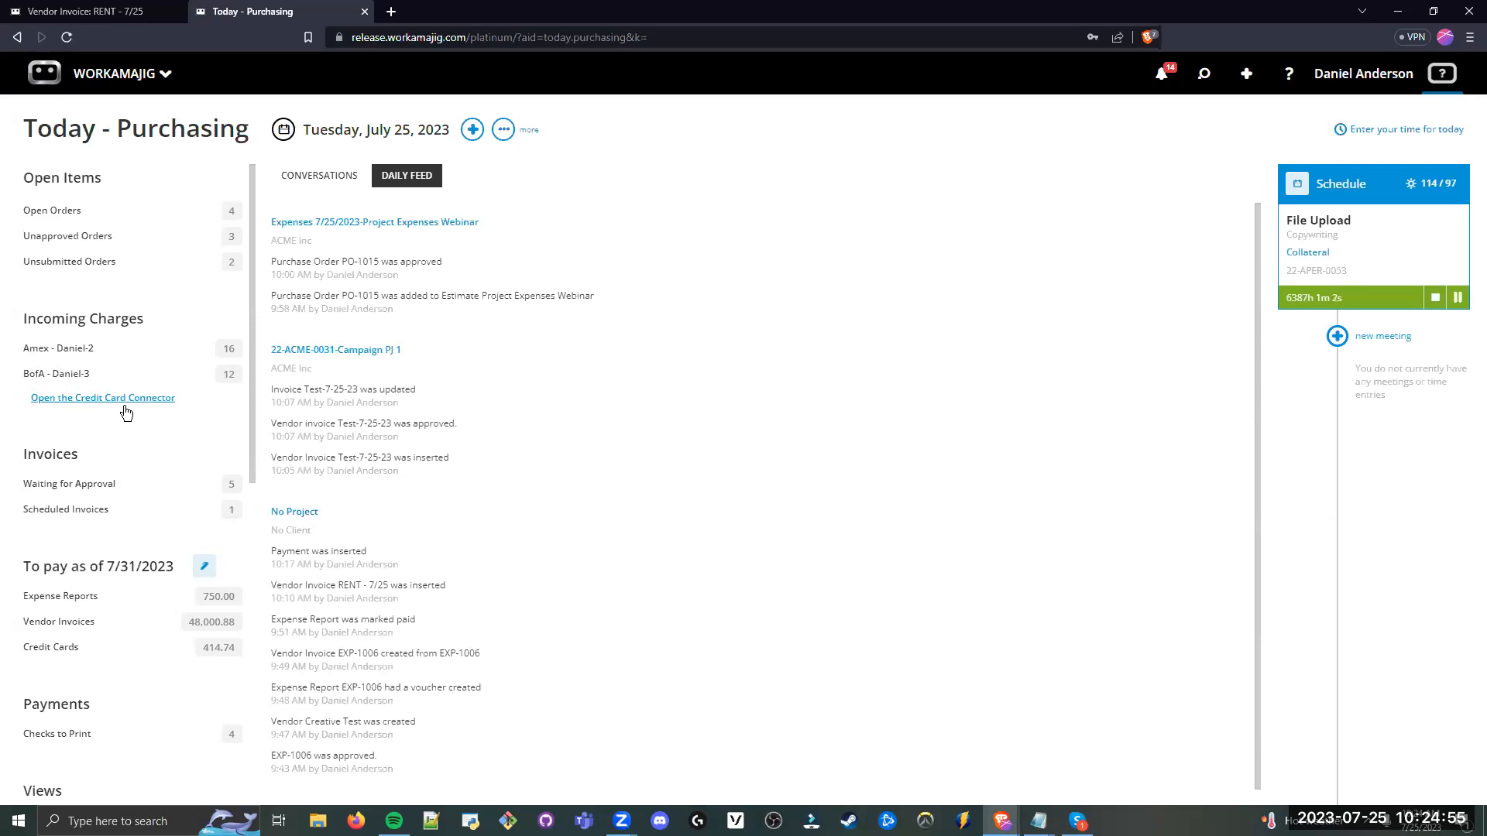
Step: Open the Credit Card Connector and show the charges to review for the BofA card
left_click(125, 412)
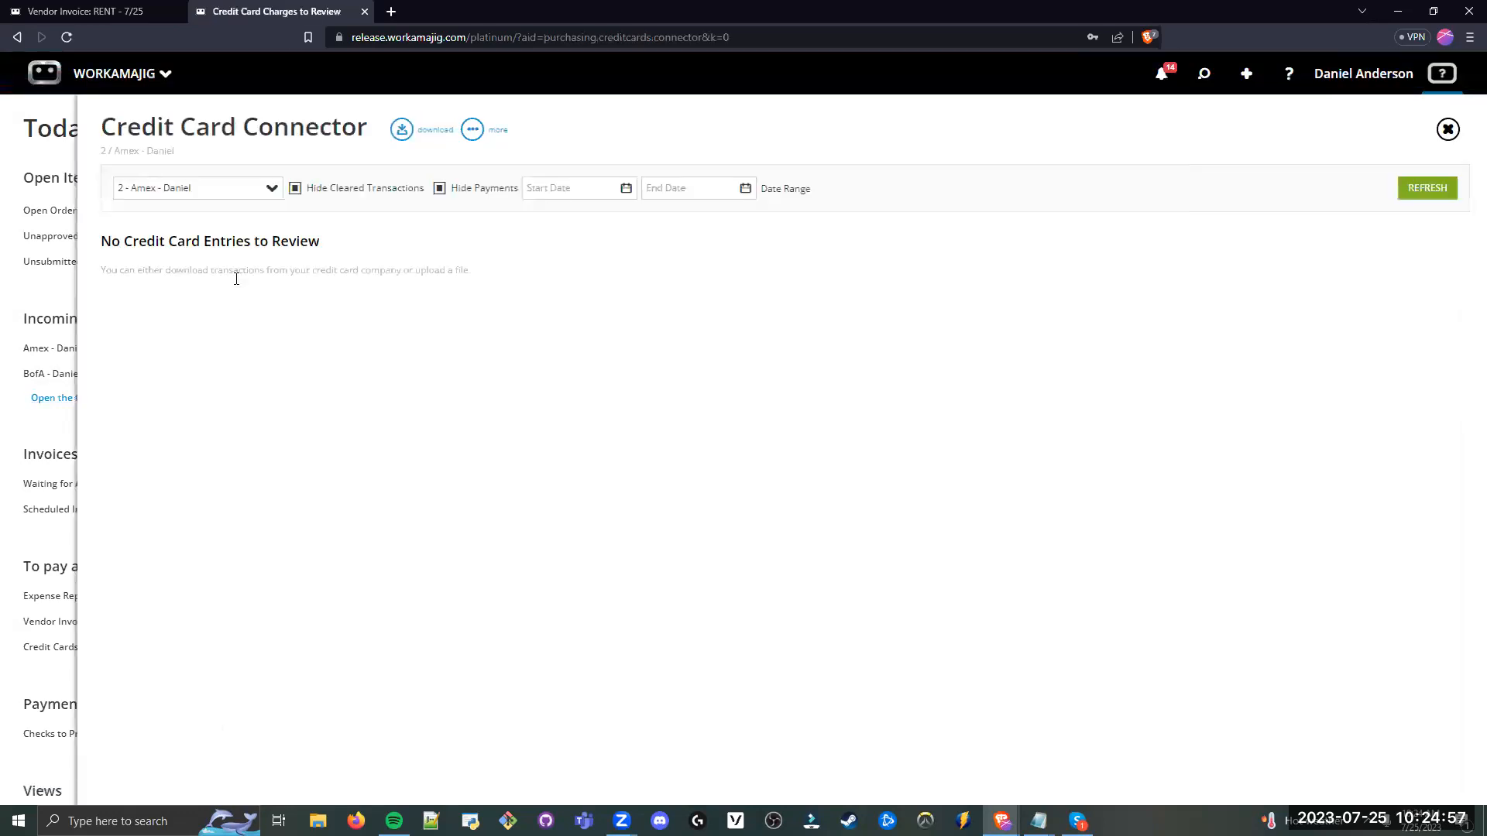
left_click(269, 191)
left_click(214, 246)
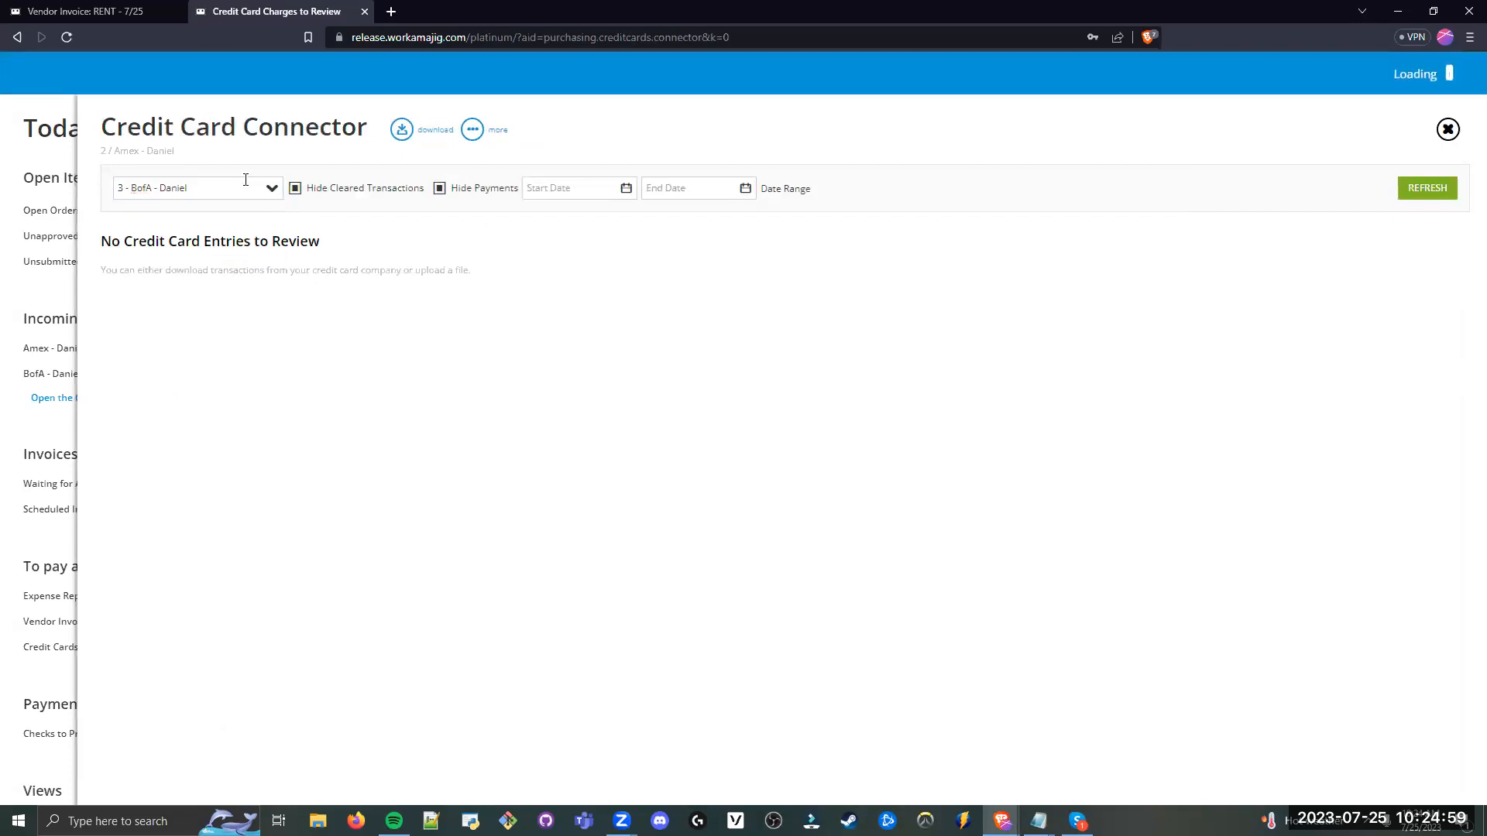
left_click(219, 189)
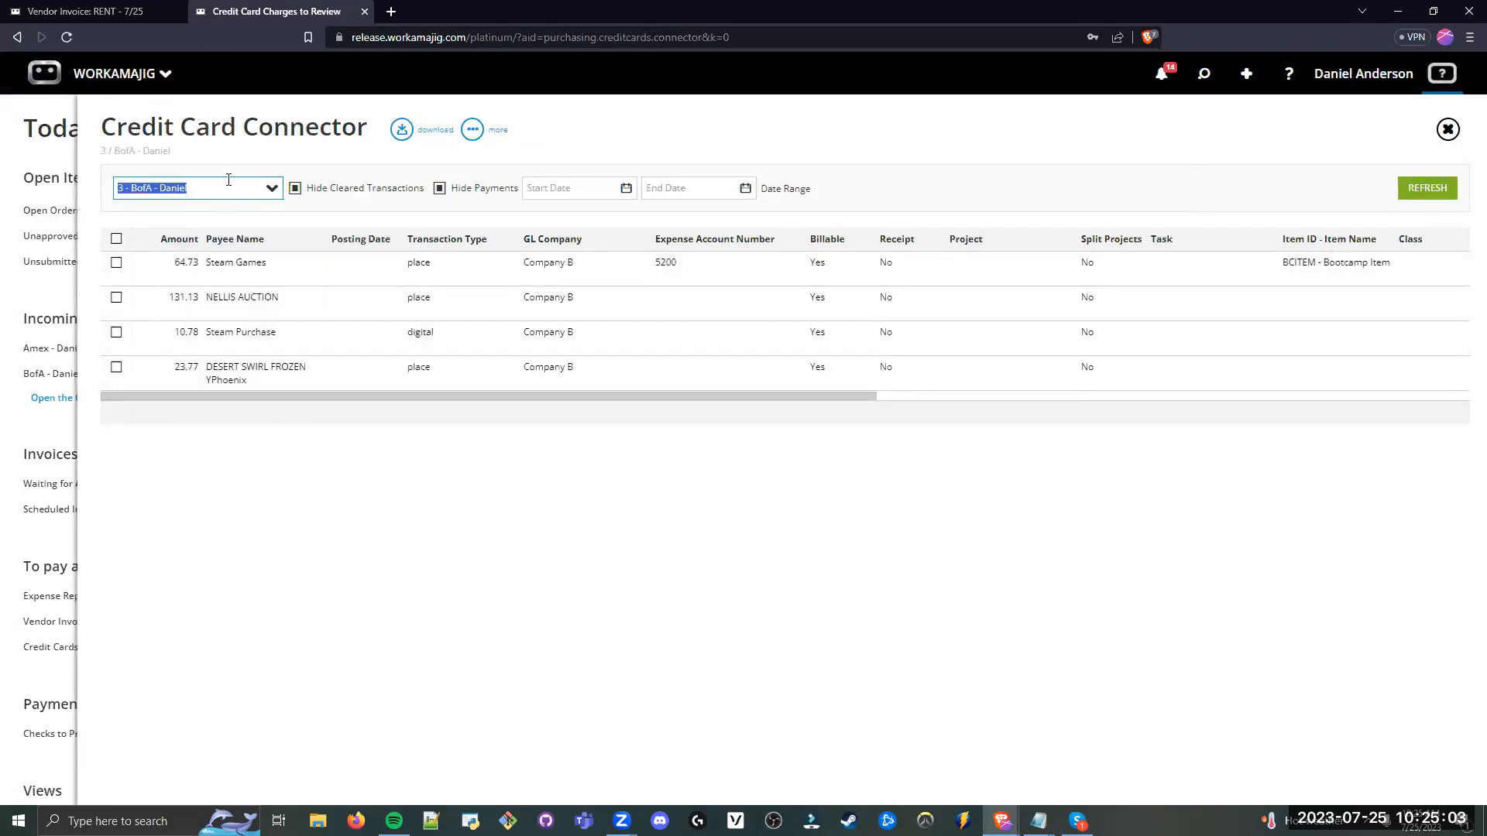
left_click(303, 476)
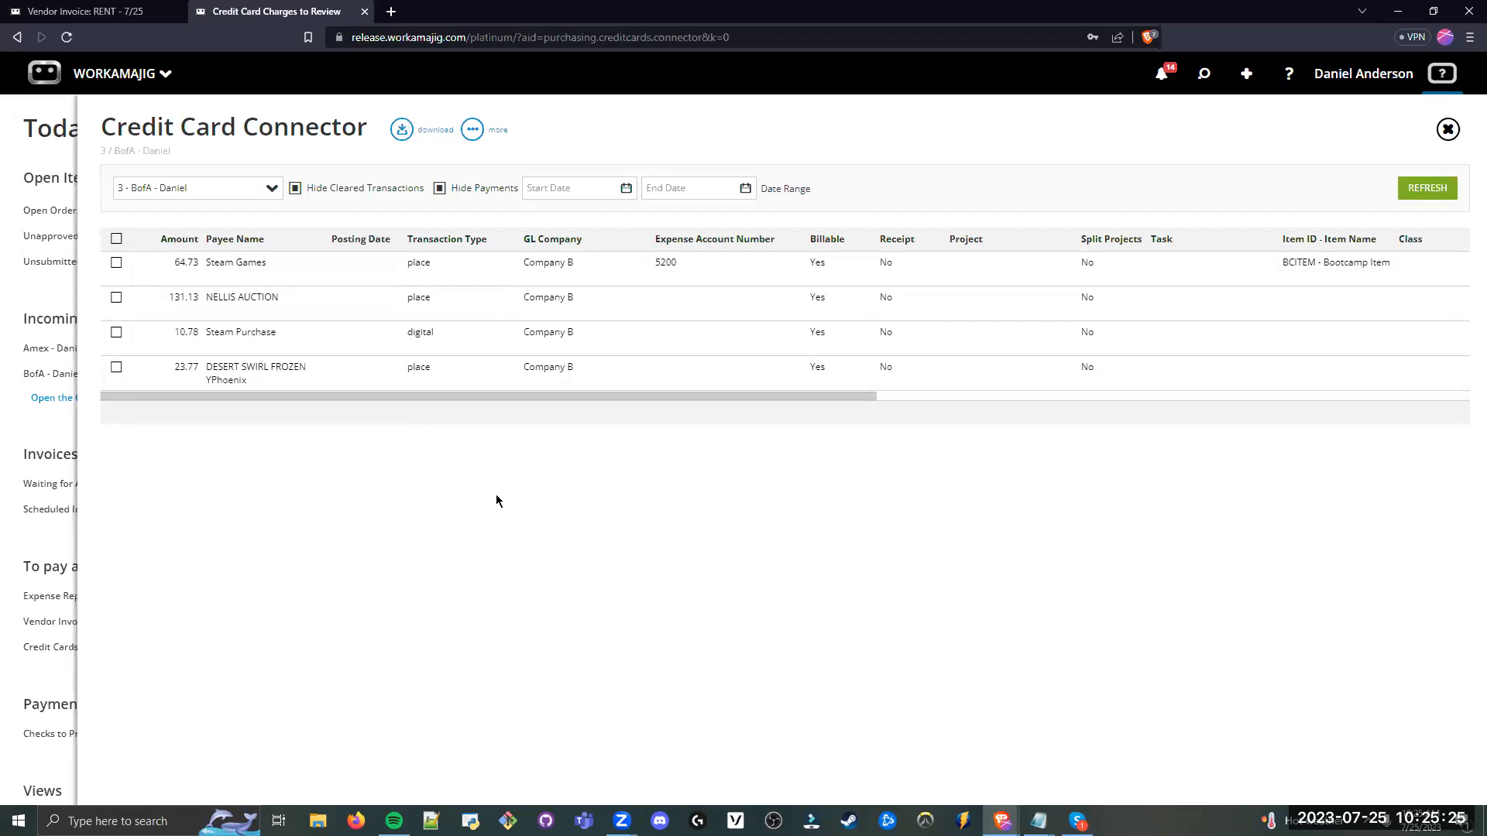
Step: Assign the project 22-001170 - Test Import to the Steam Games charge and save the row with item BCITEM
left_click(321, 271)
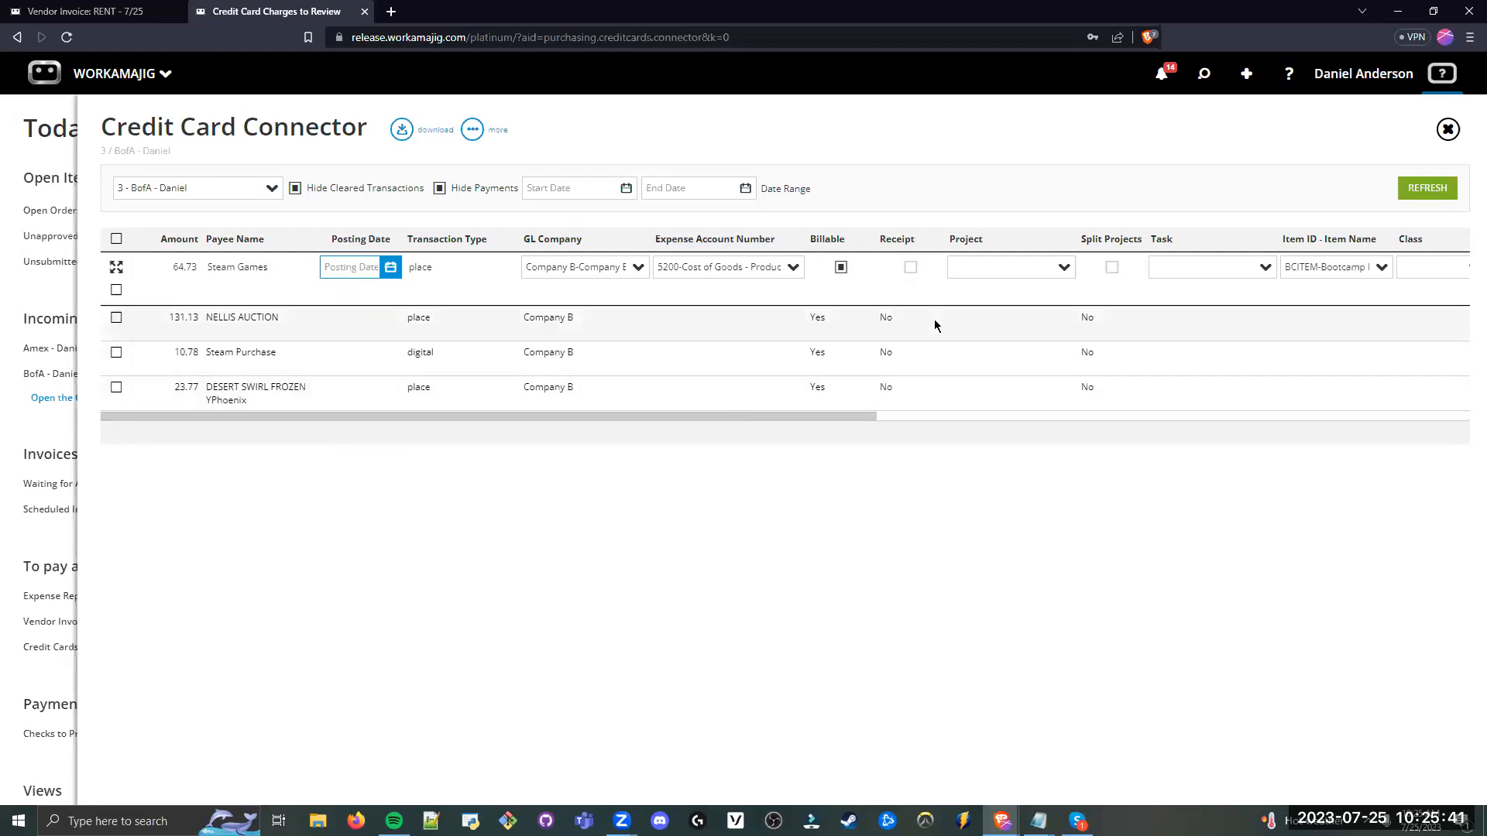
left_click(1065, 269)
left_click(1069, 271)
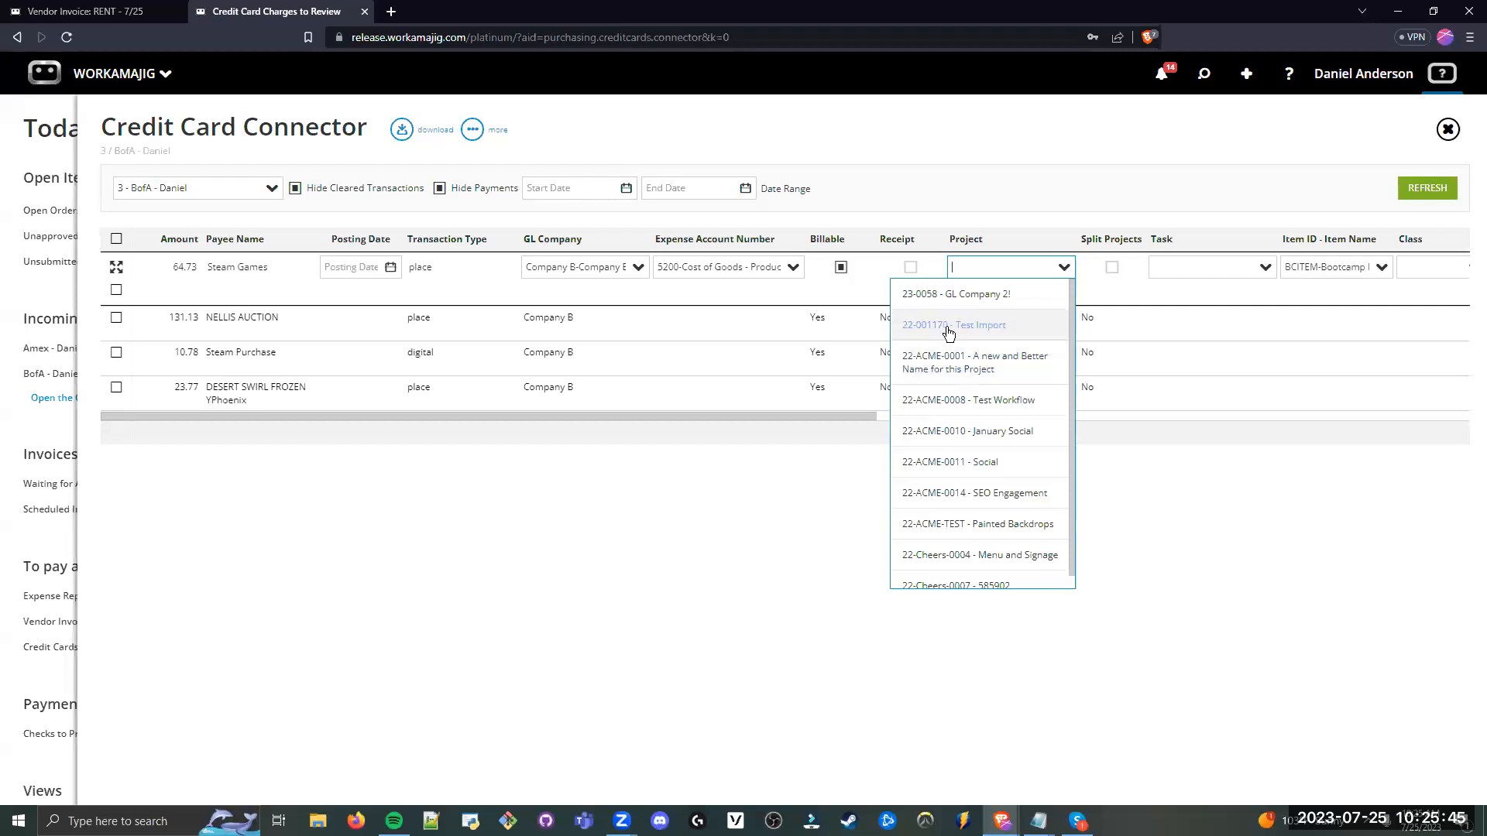
left_click(961, 329)
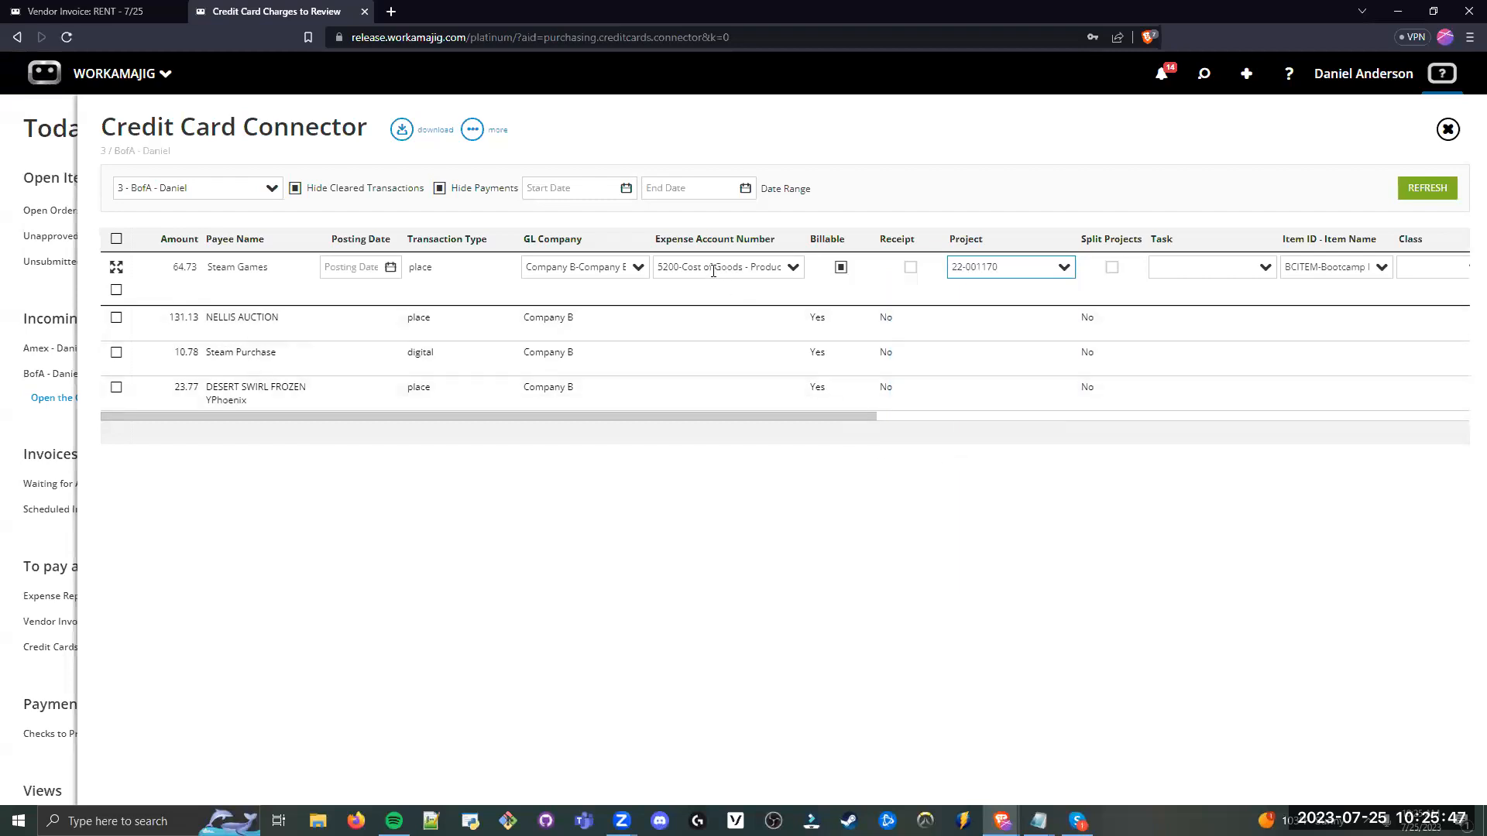
left_click_drag(740, 418, 903, 365)
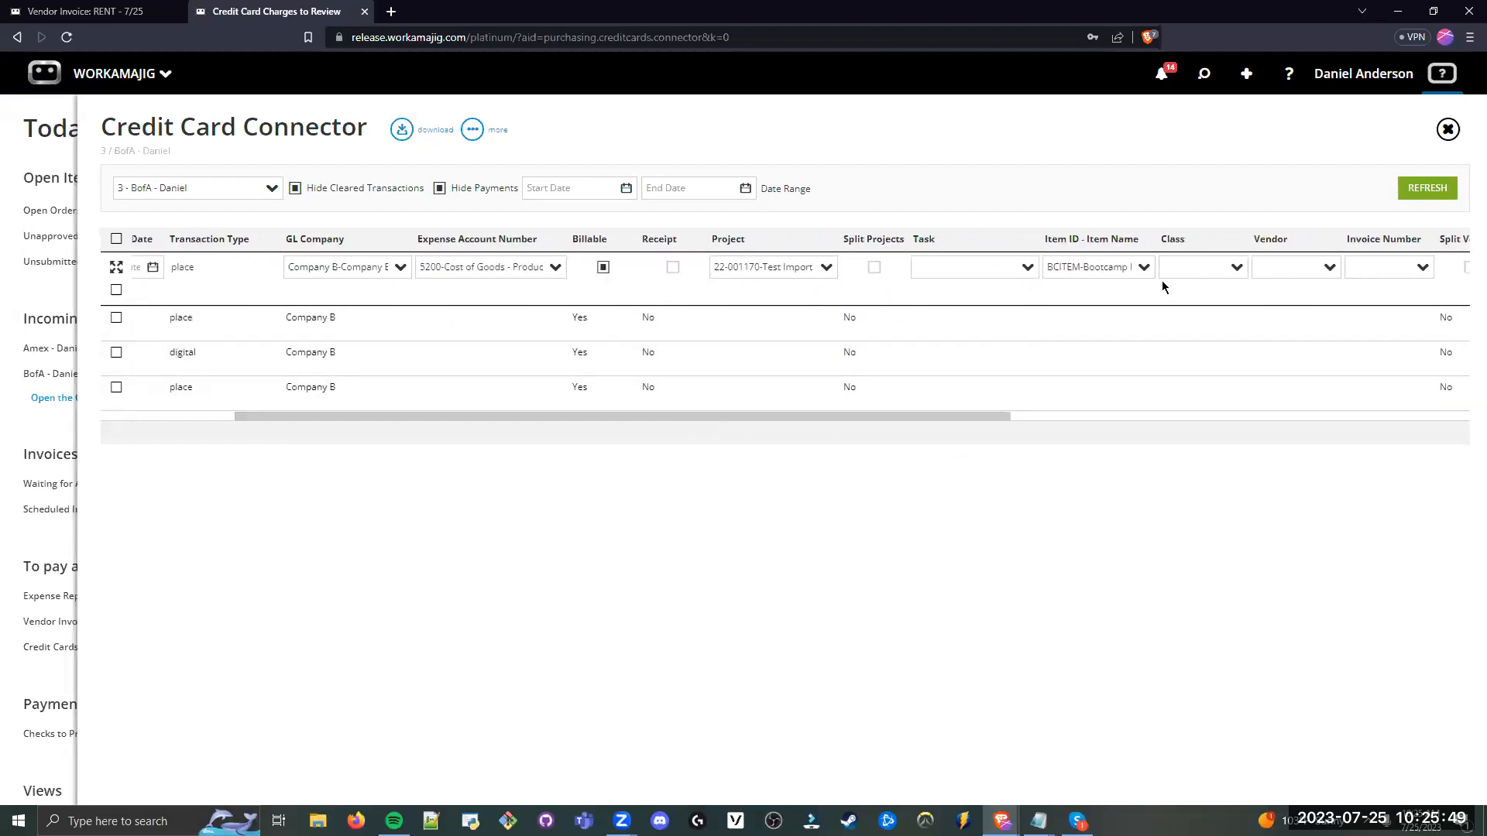
left_click(1115, 265)
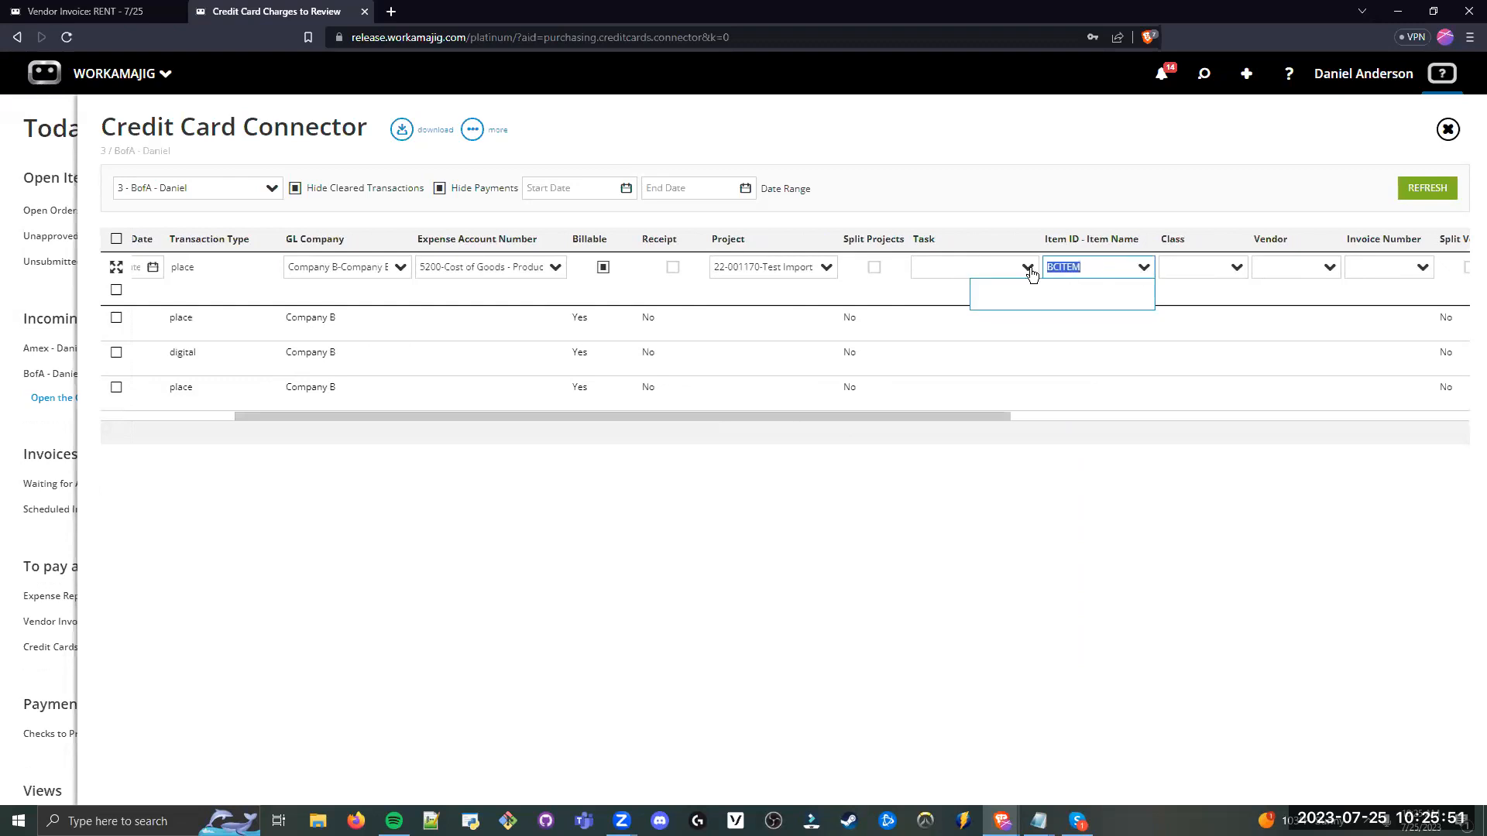
key("Return")
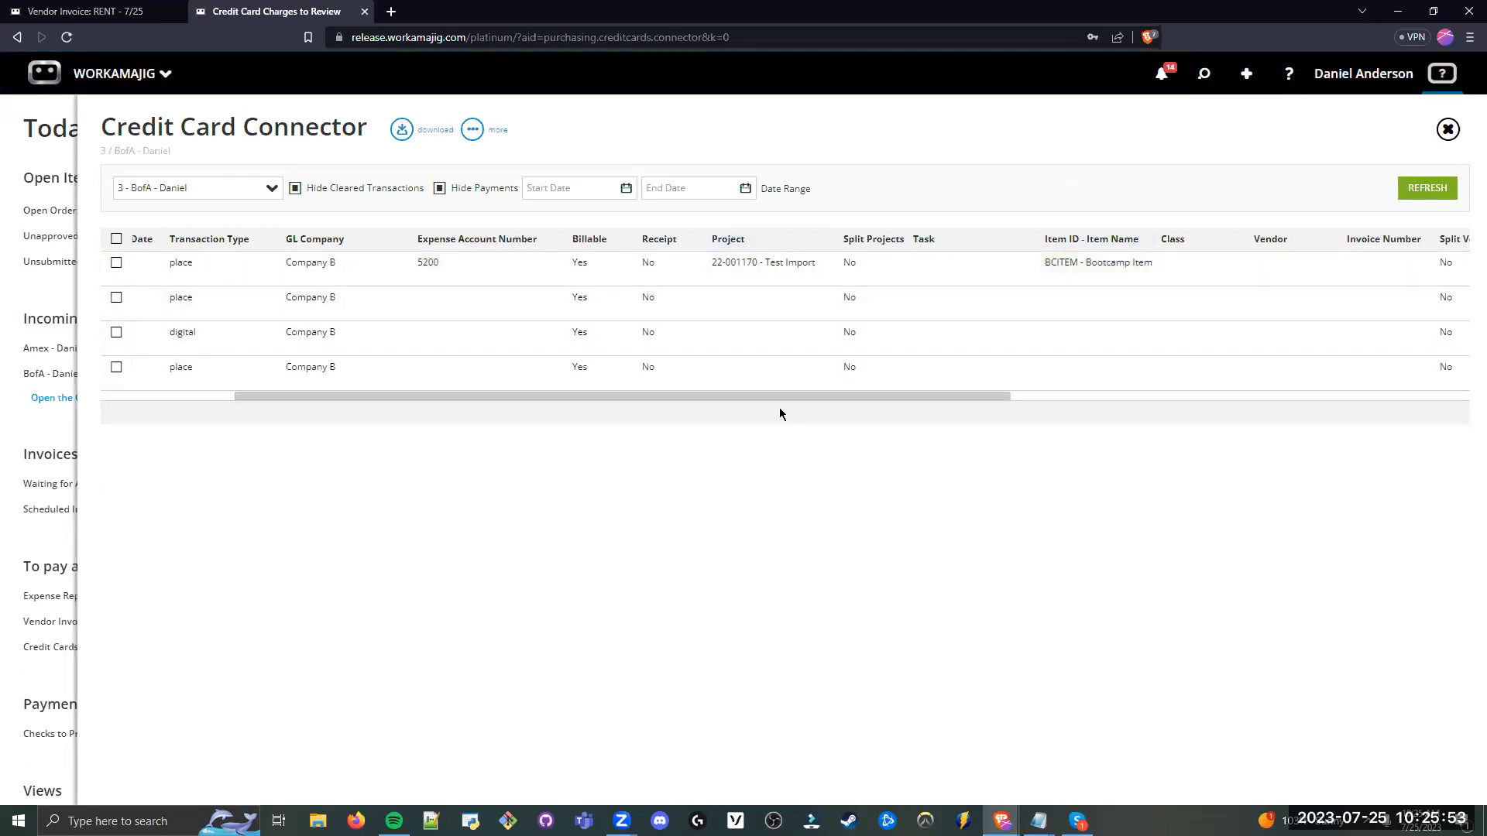
left_click_drag(774, 396, 564, 392)
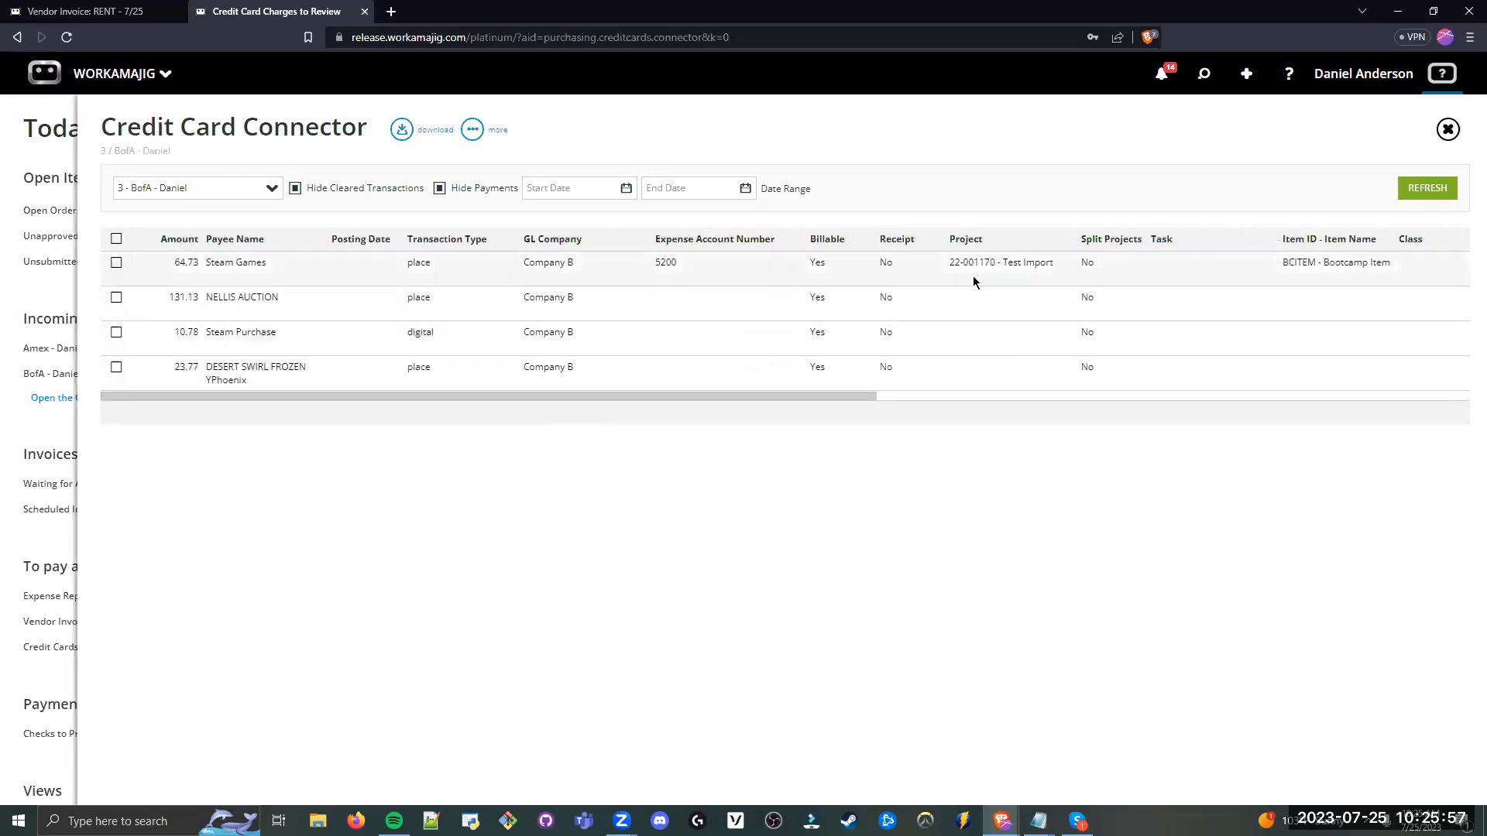
Step: Check the actions available for the selected Steam Games charge, review its expanded details including the invoice field, and collapse it
left_click(116, 264)
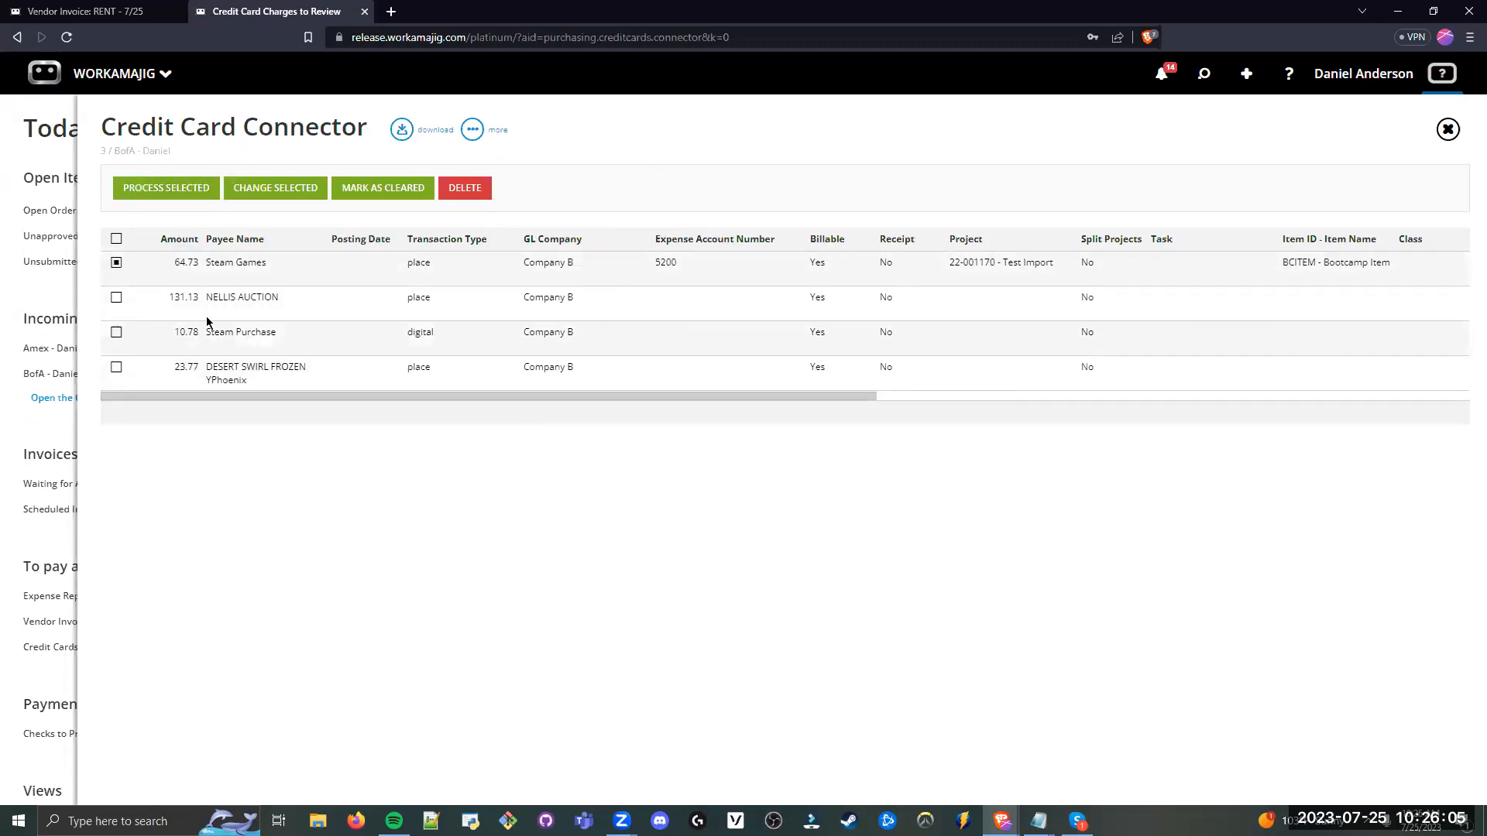
left_click(111, 268)
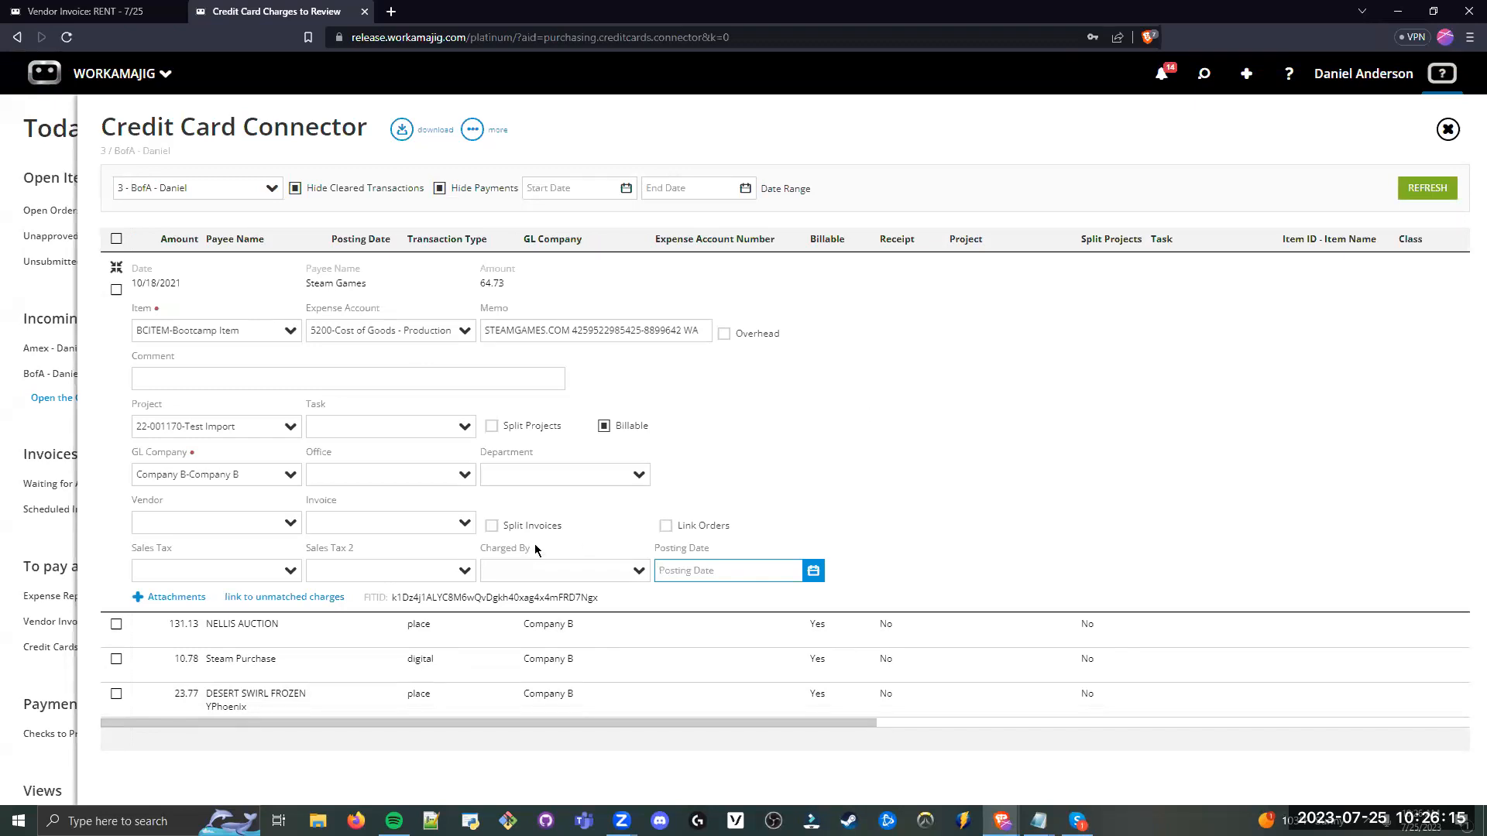
left_click(388, 523)
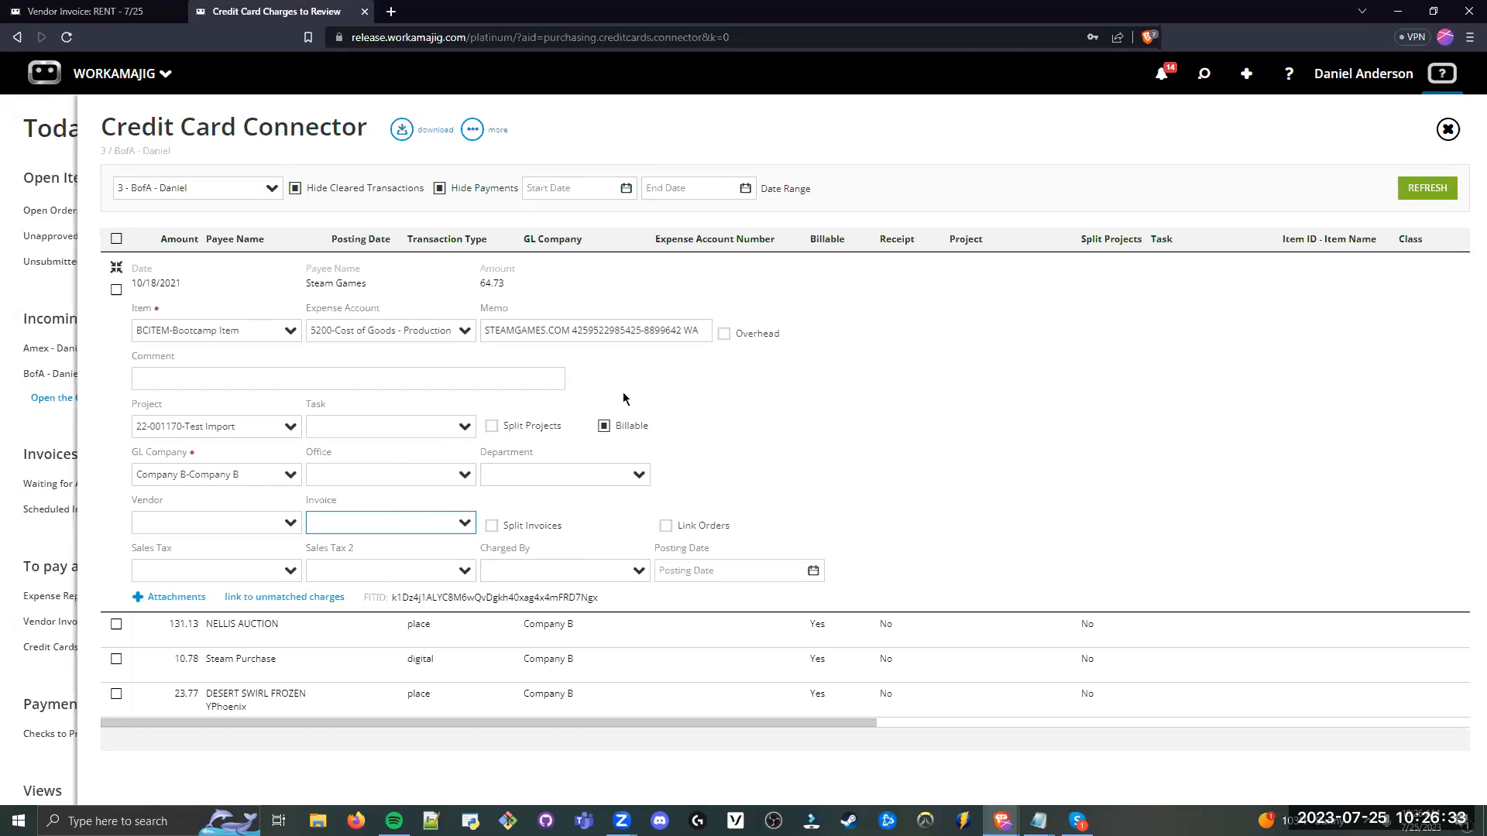
left_click(970, 189)
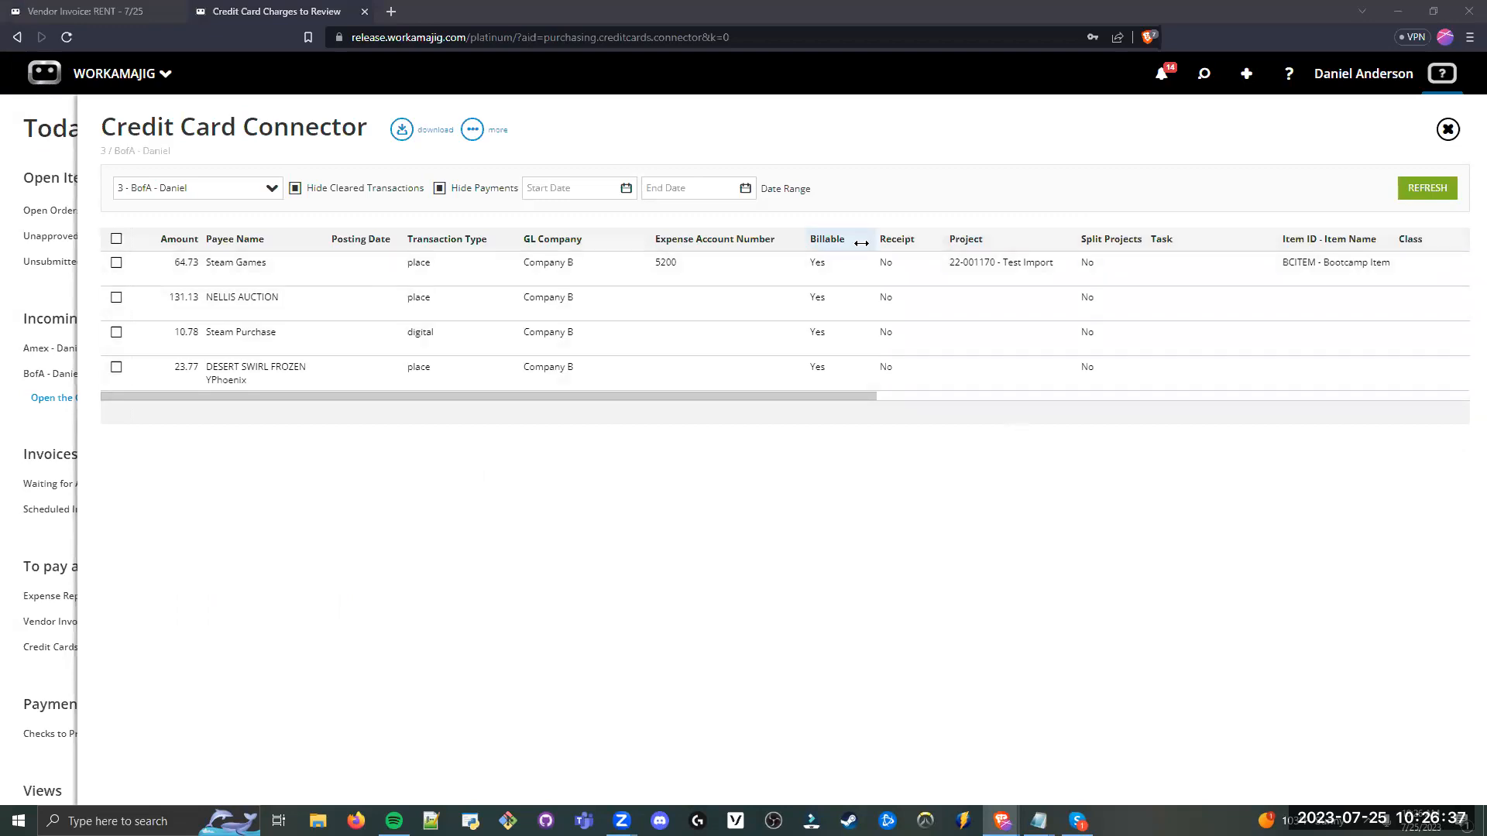
left_click(851, 163)
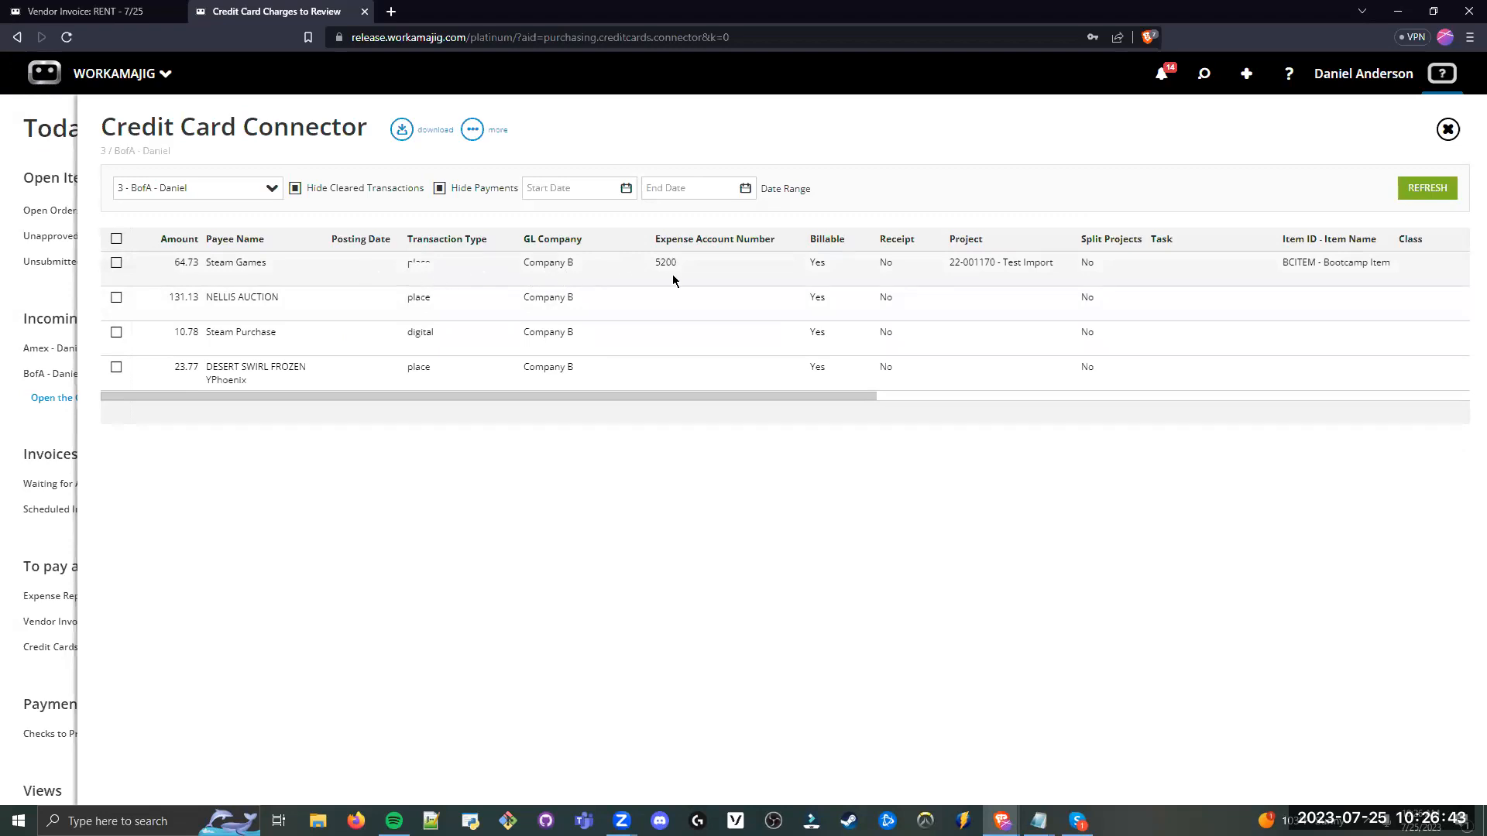
Step: Review the processing actions for the Steam Games charge and the connector's OFX/QFX and CSV import options
left_click(117, 266)
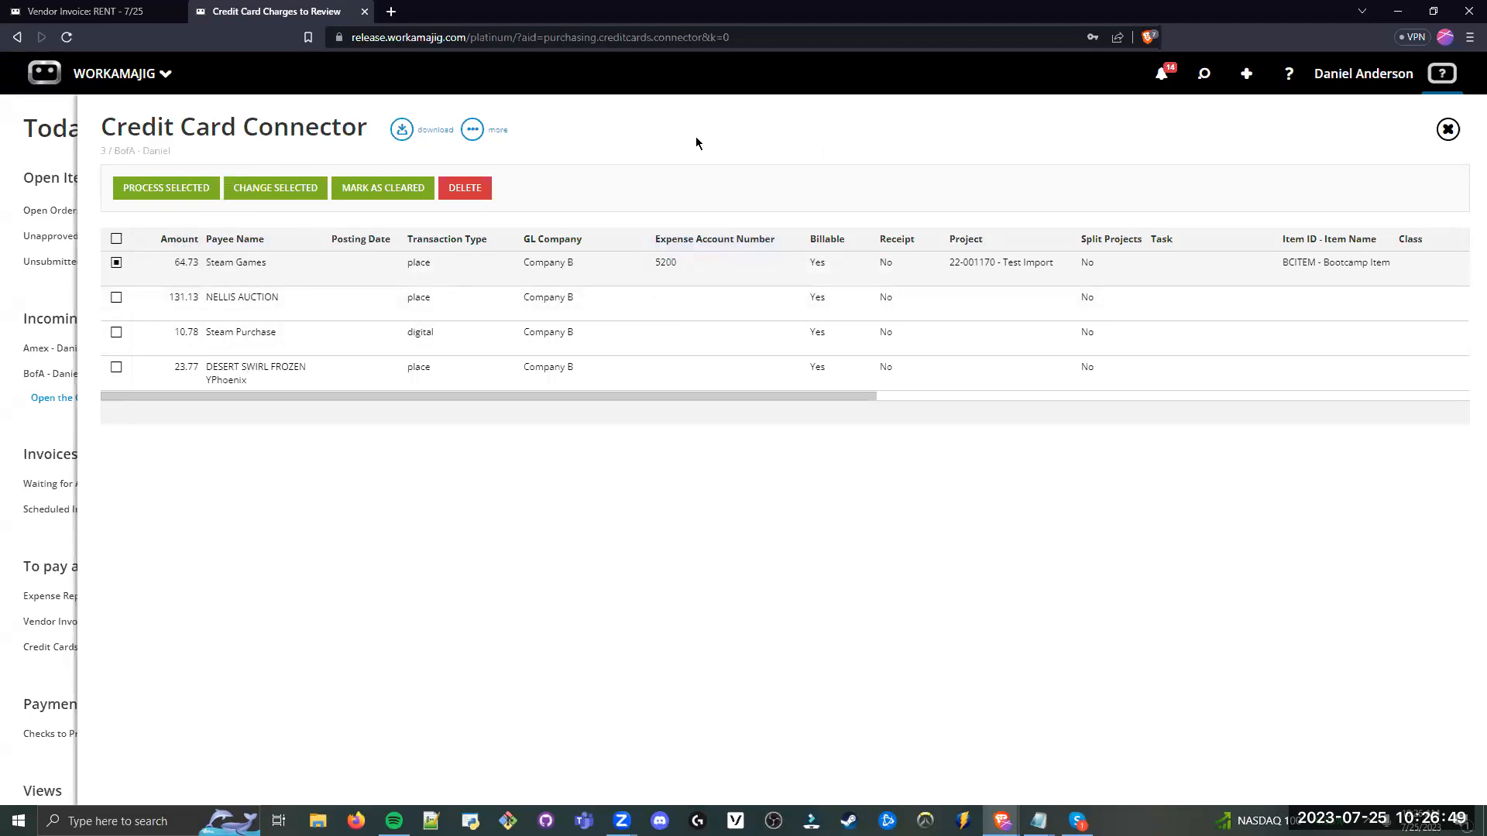
left_click(116, 263)
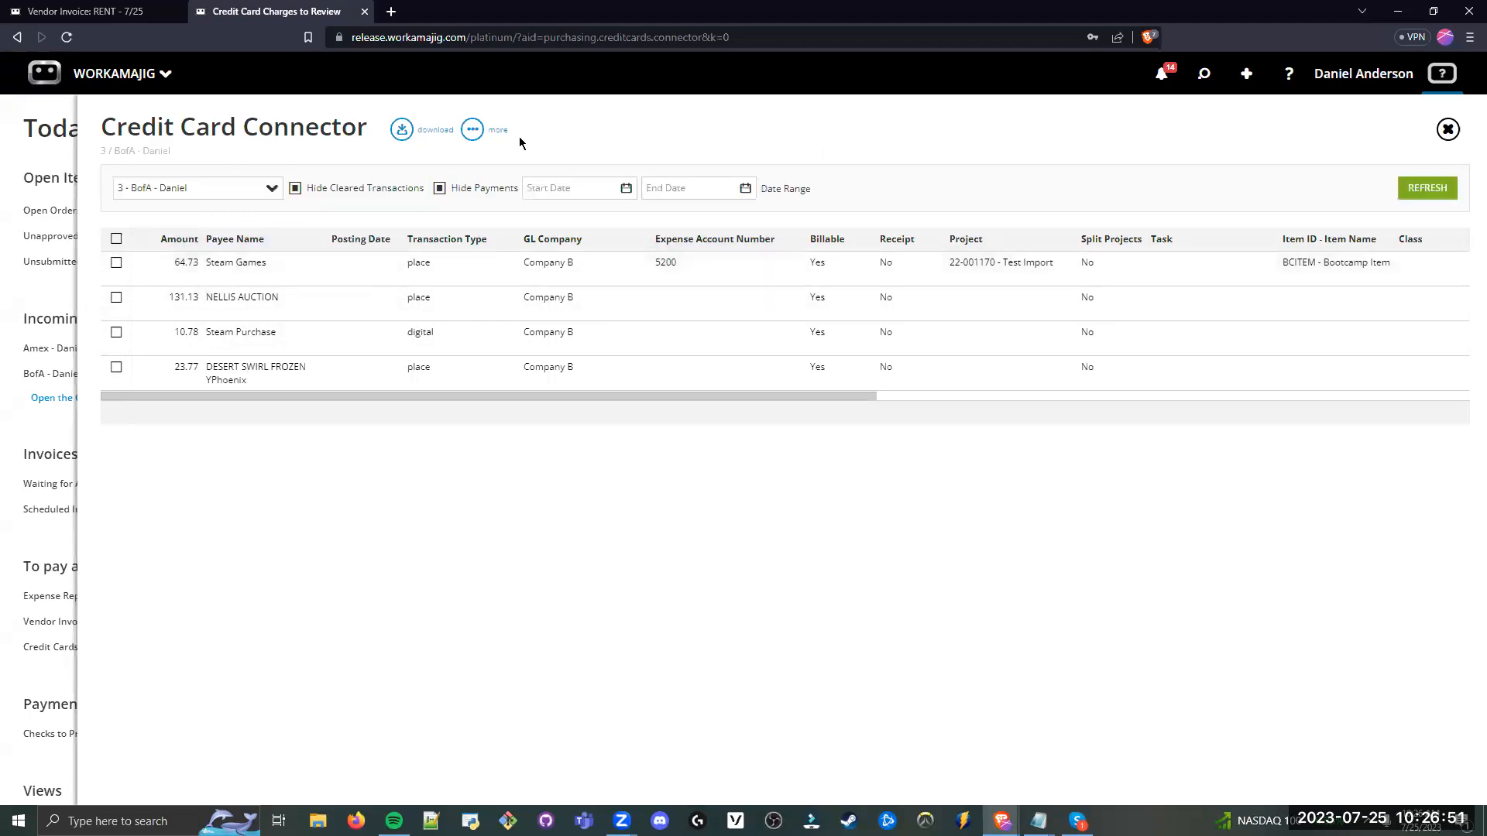
left_click(493, 140)
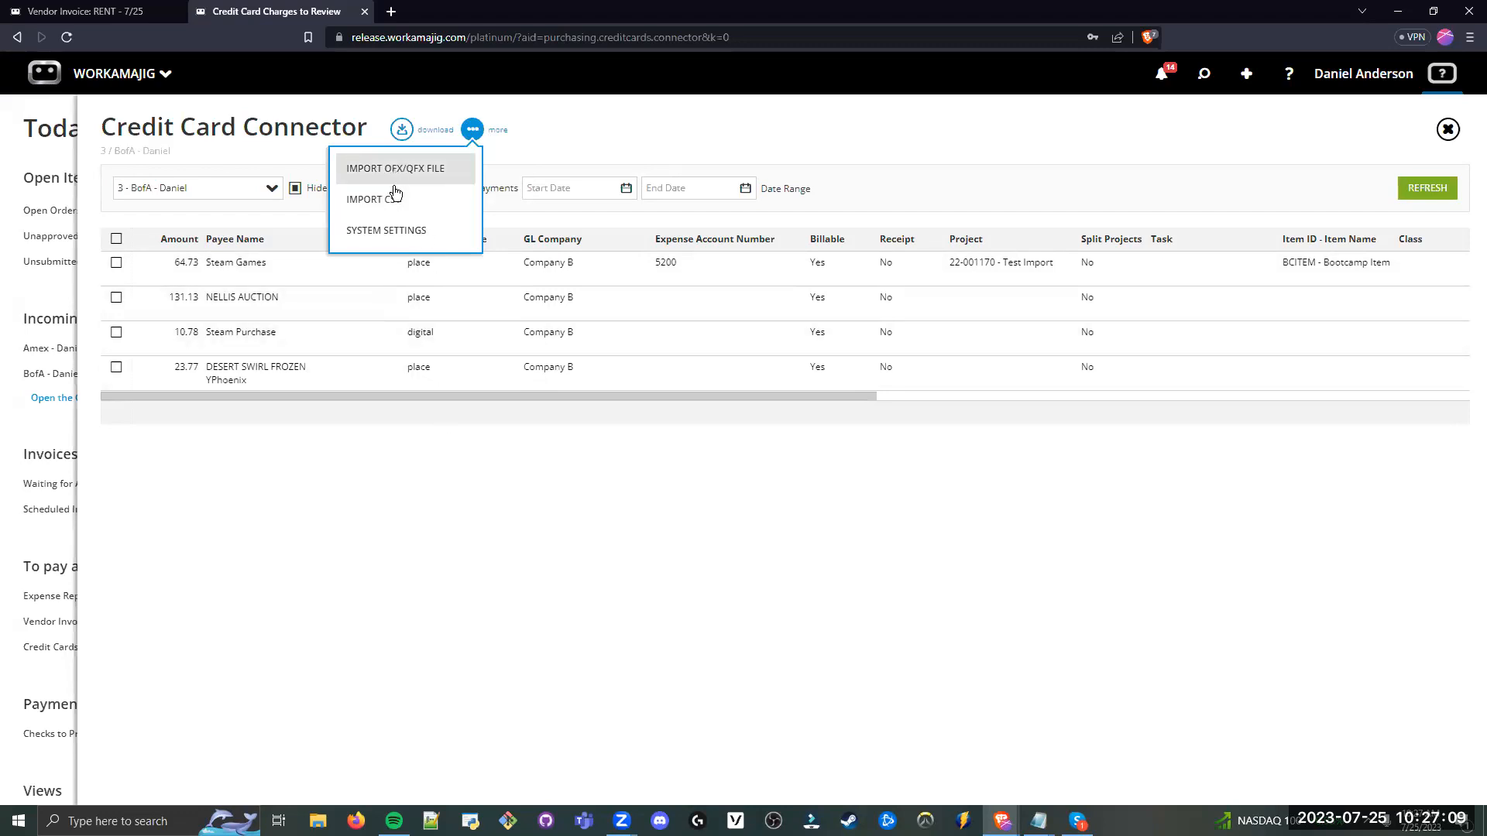
left_click(513, 339)
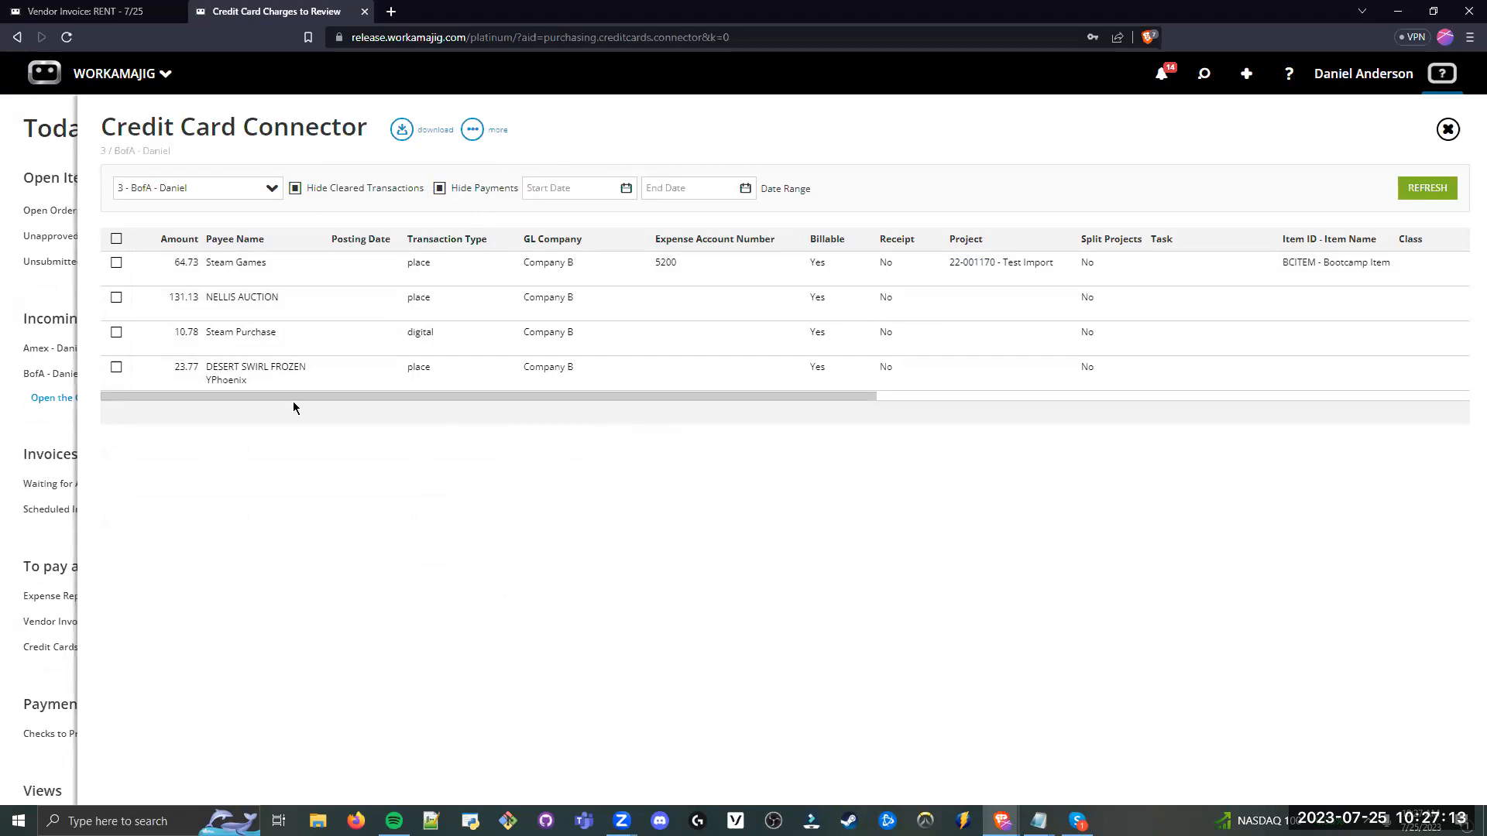
Step: Close the Credit Card Connector and open the Connections settings in System Setup
left_click(32, 310)
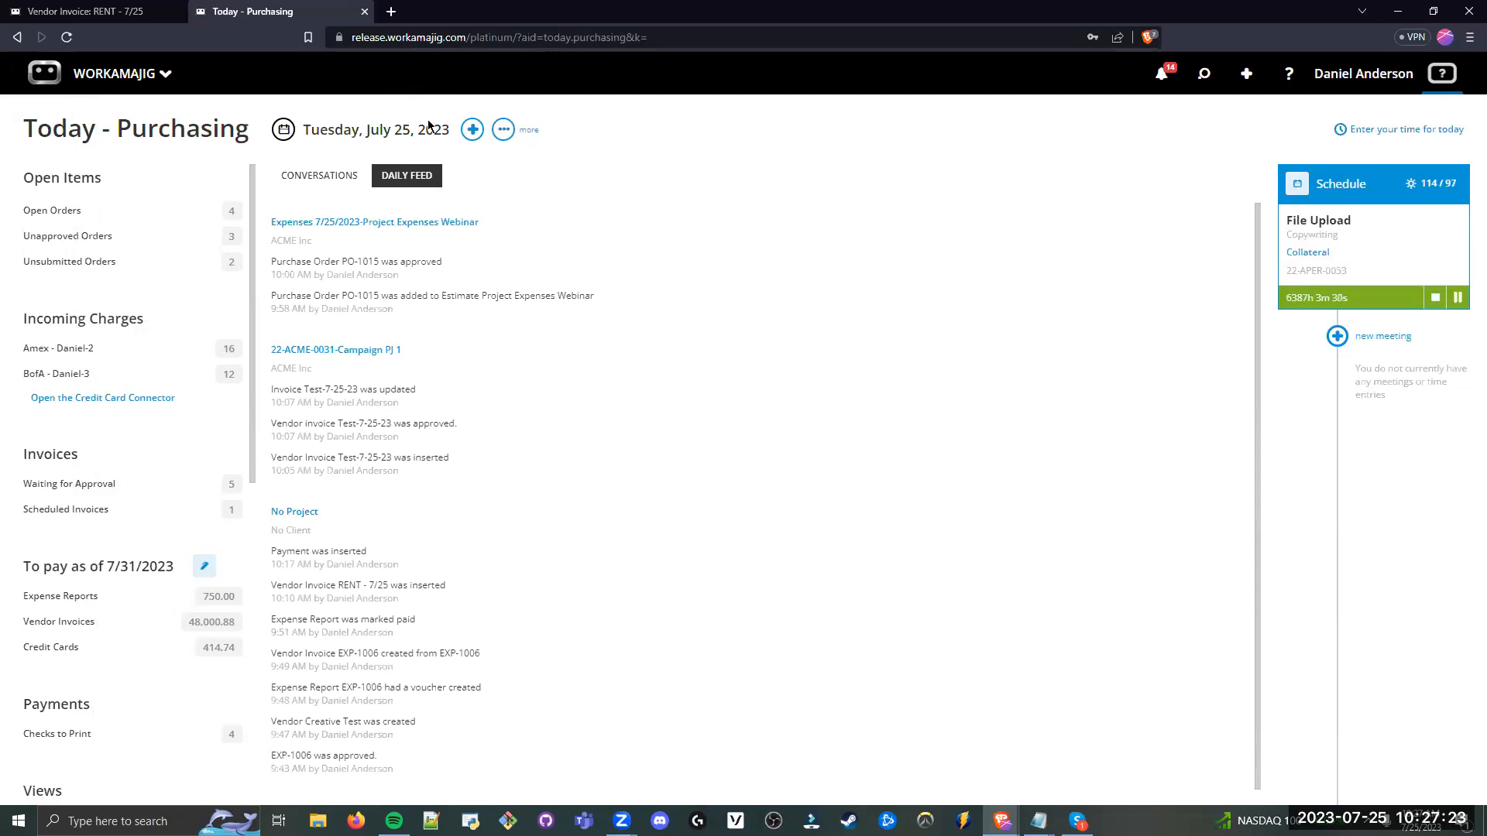
left_click(154, 86)
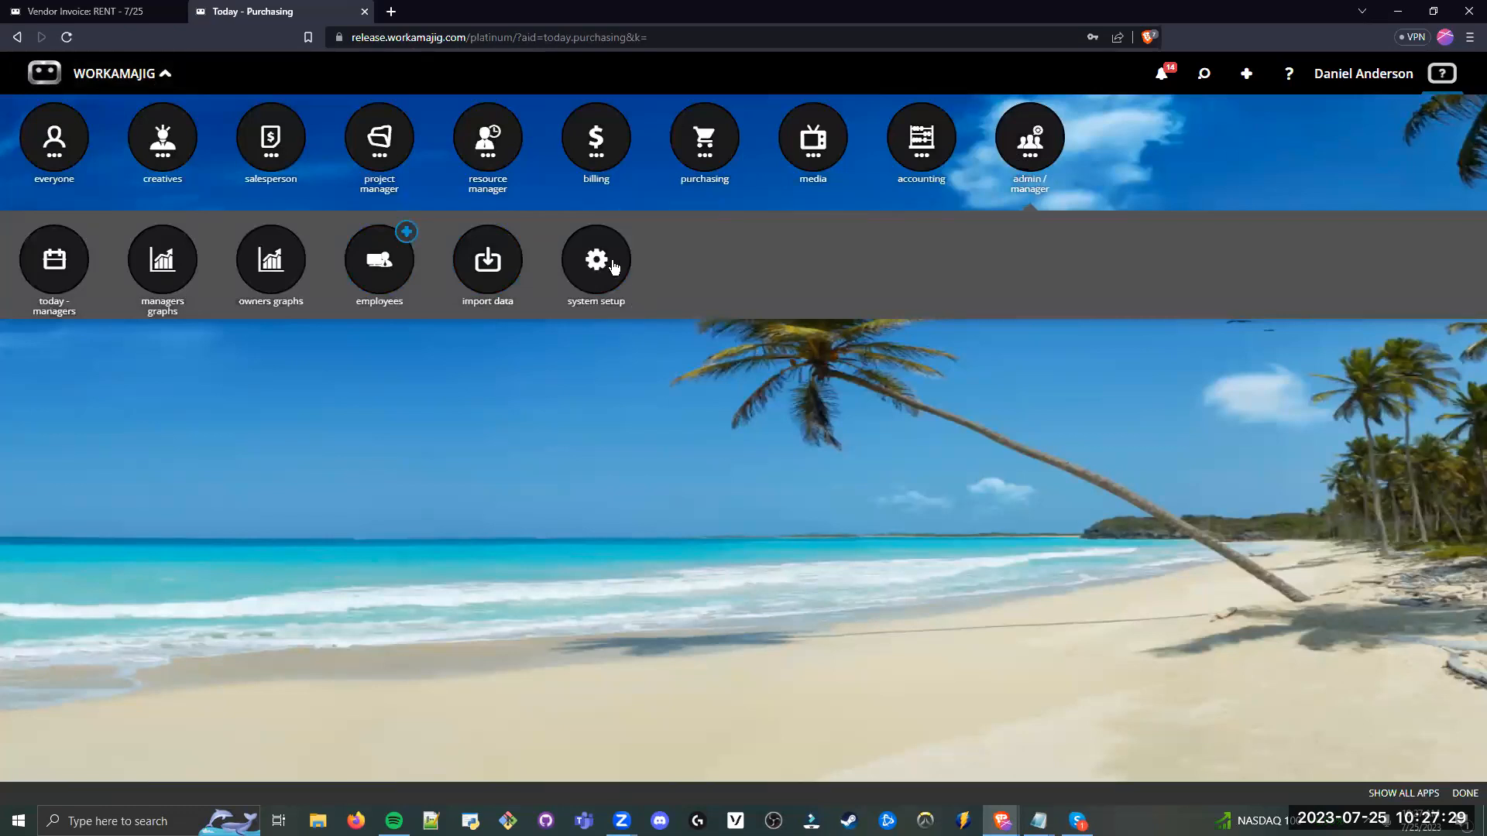
left_click(593, 268)
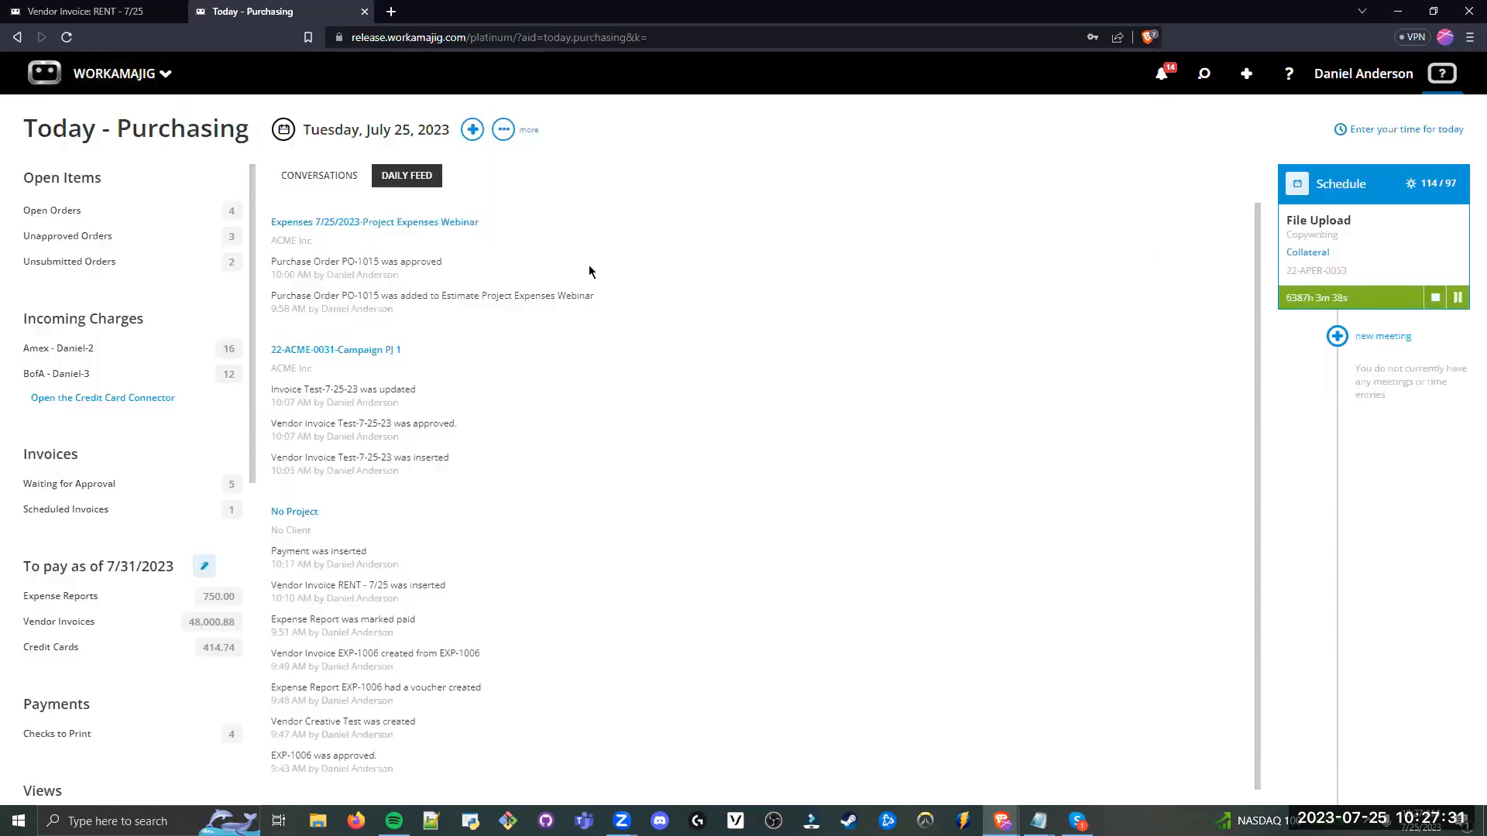
left_click_drag(338, 641, 249, 643)
left_click(335, 663)
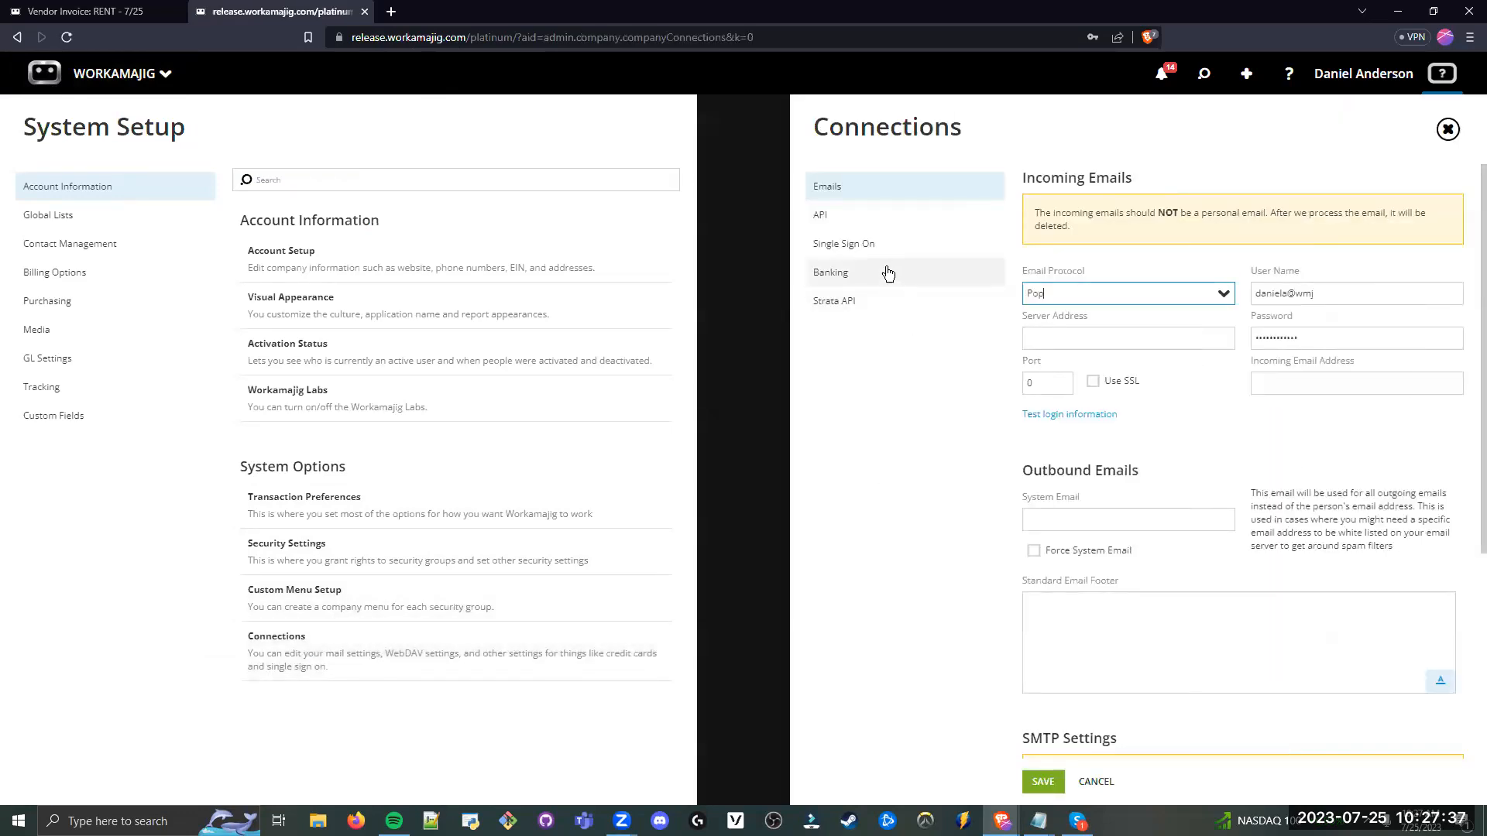
Step: In the Banking connections, start adding a Plaid connection to view the selectable institutions, and close the dialog without choosing one
left_click(825, 276)
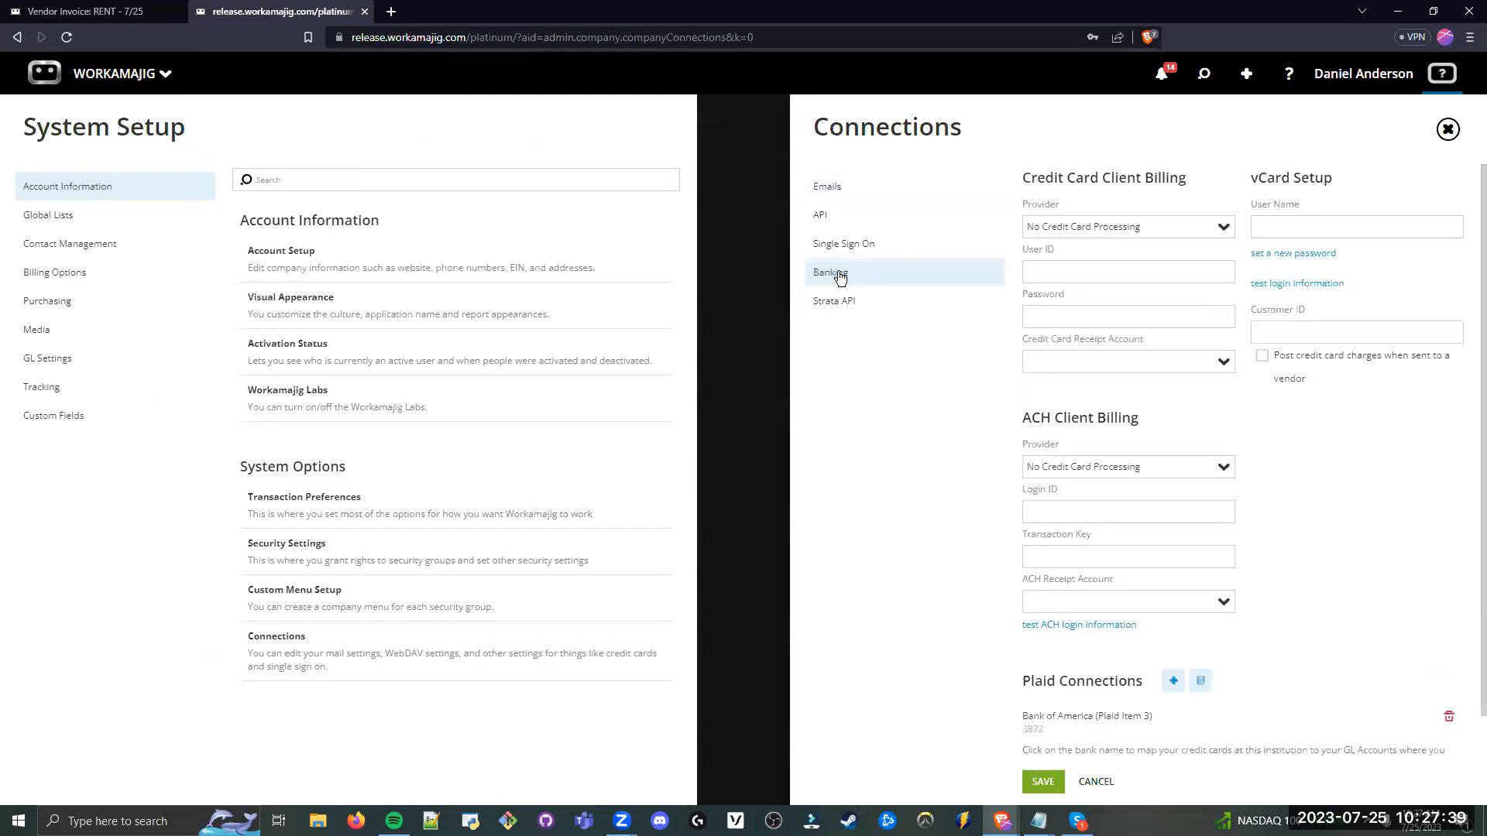
scroll(1089, 697, "down", 1)
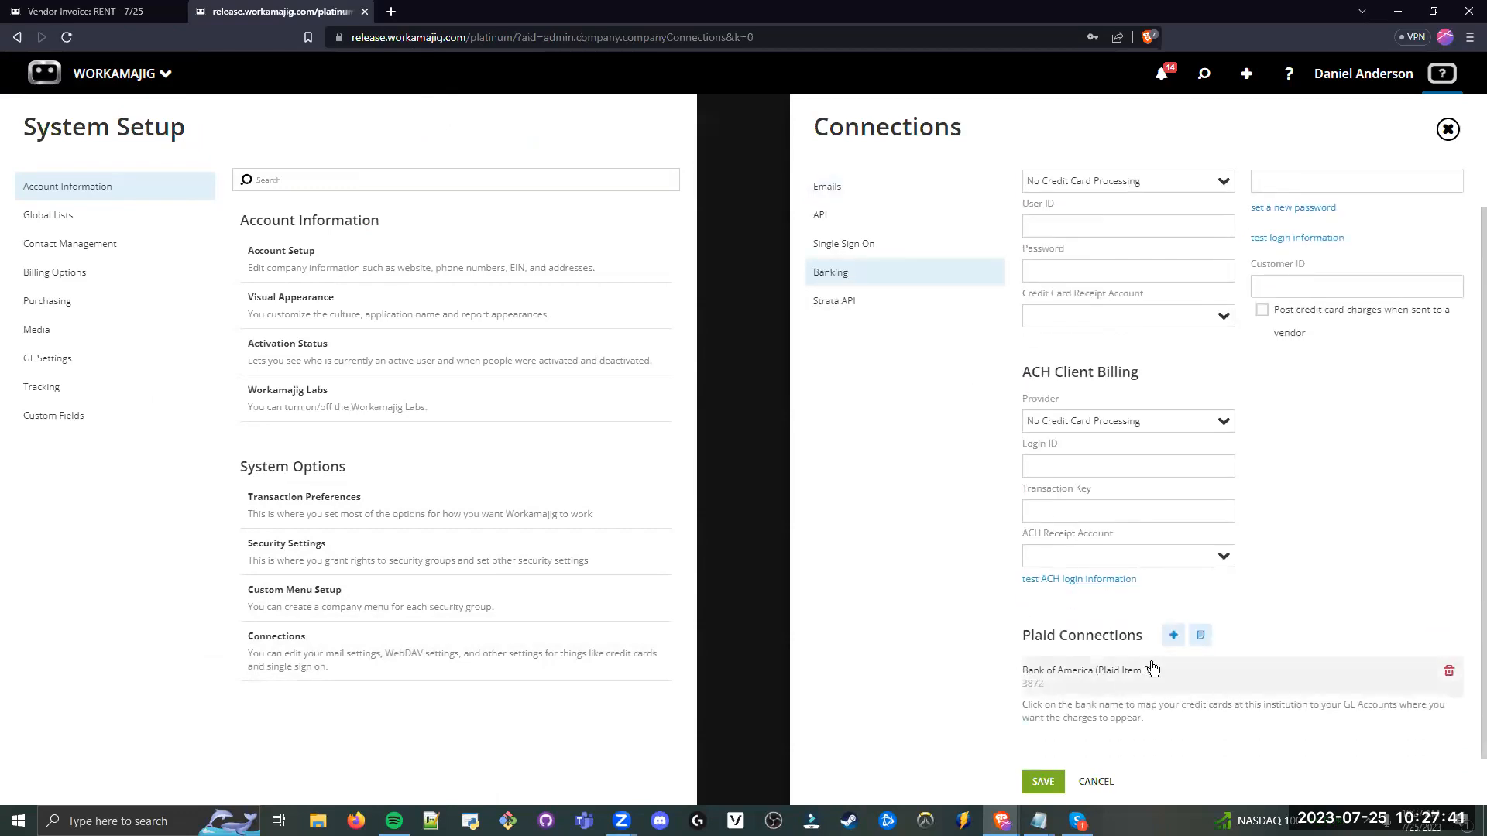
left_click_drag(1016, 634, 1147, 640)
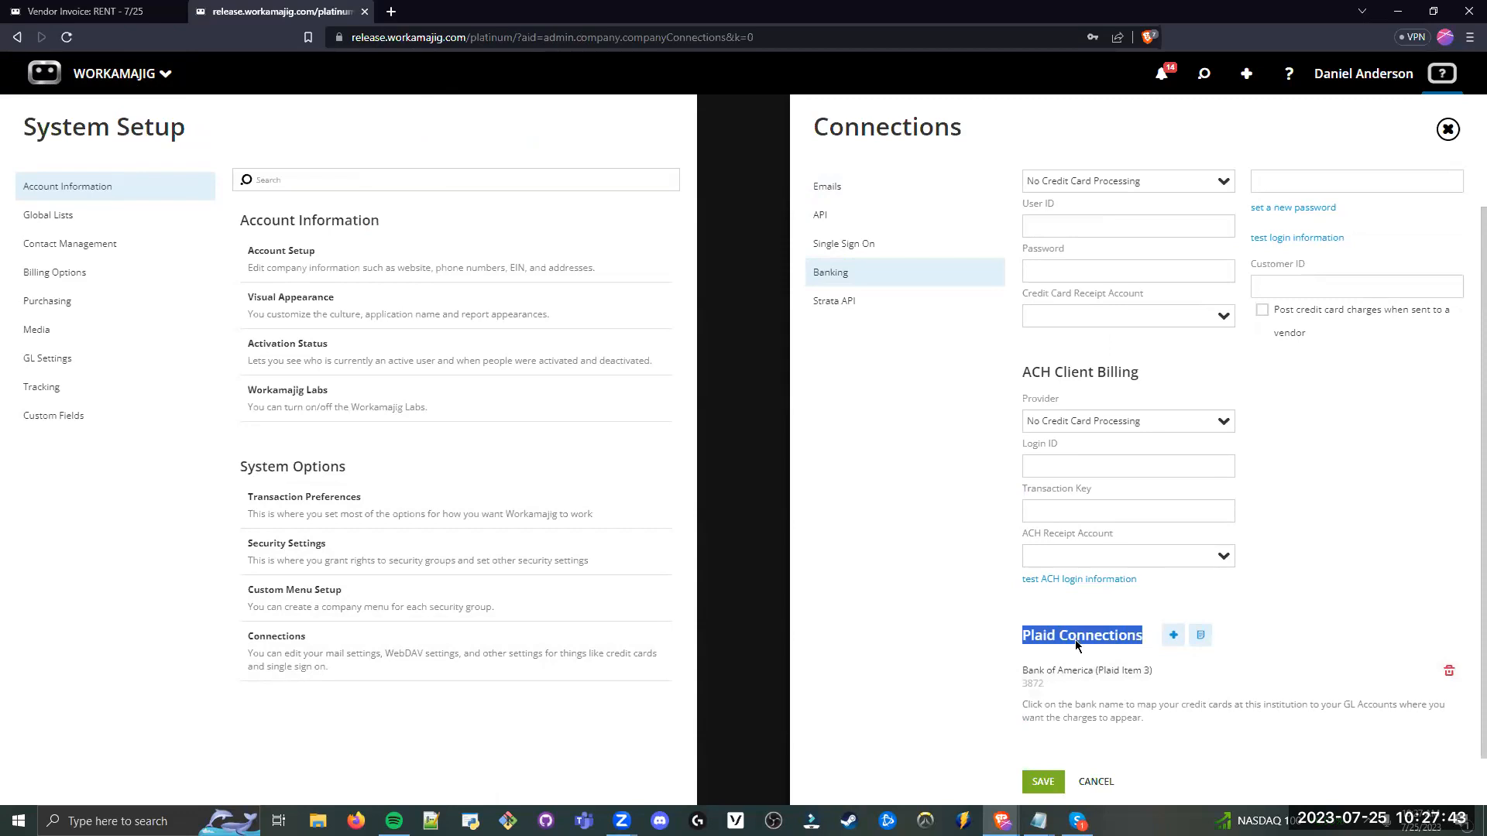
left_click(1146, 640)
left_click(1174, 636)
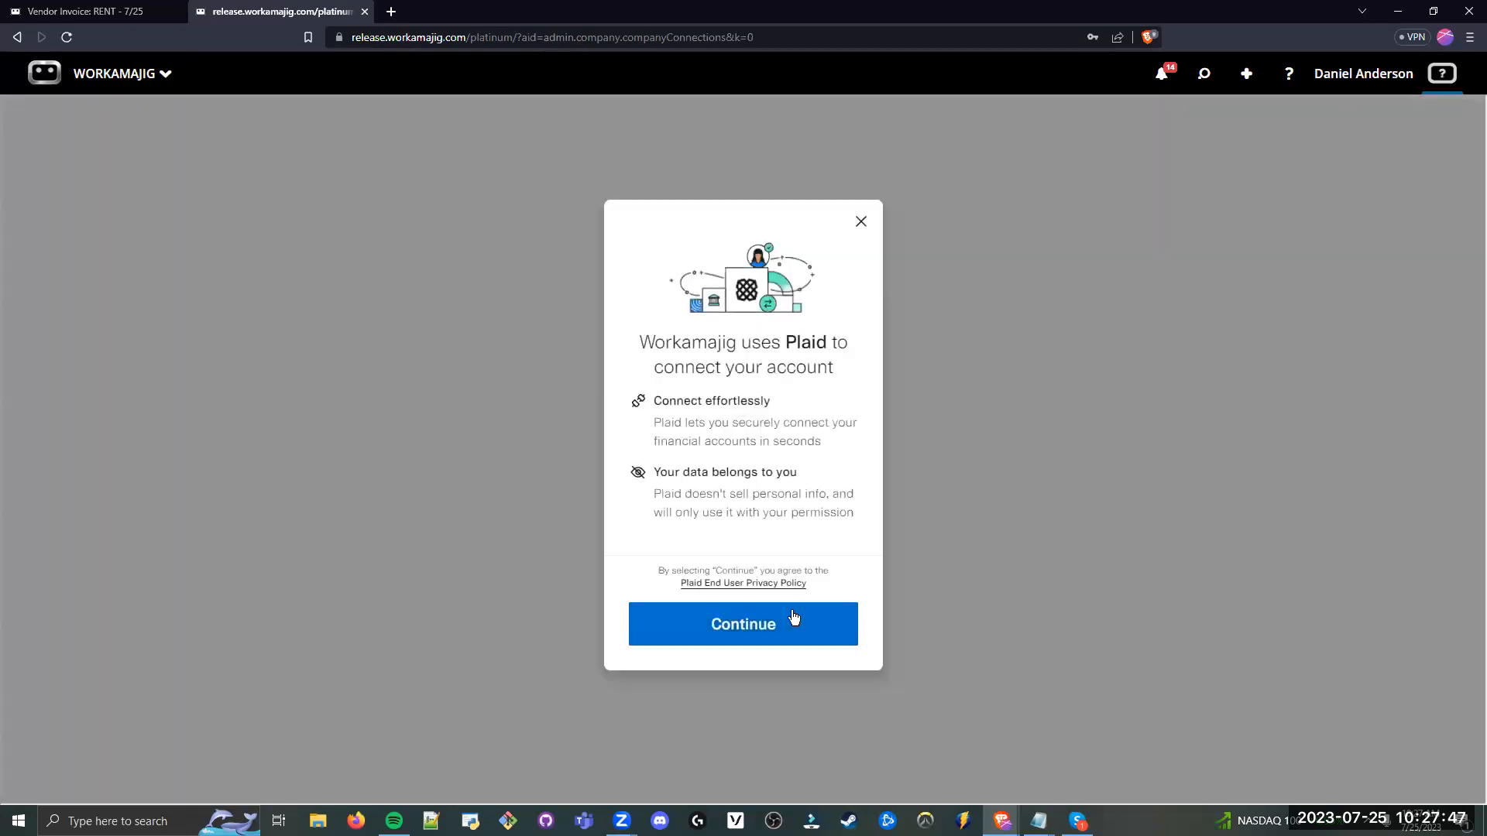
left_click(792, 616)
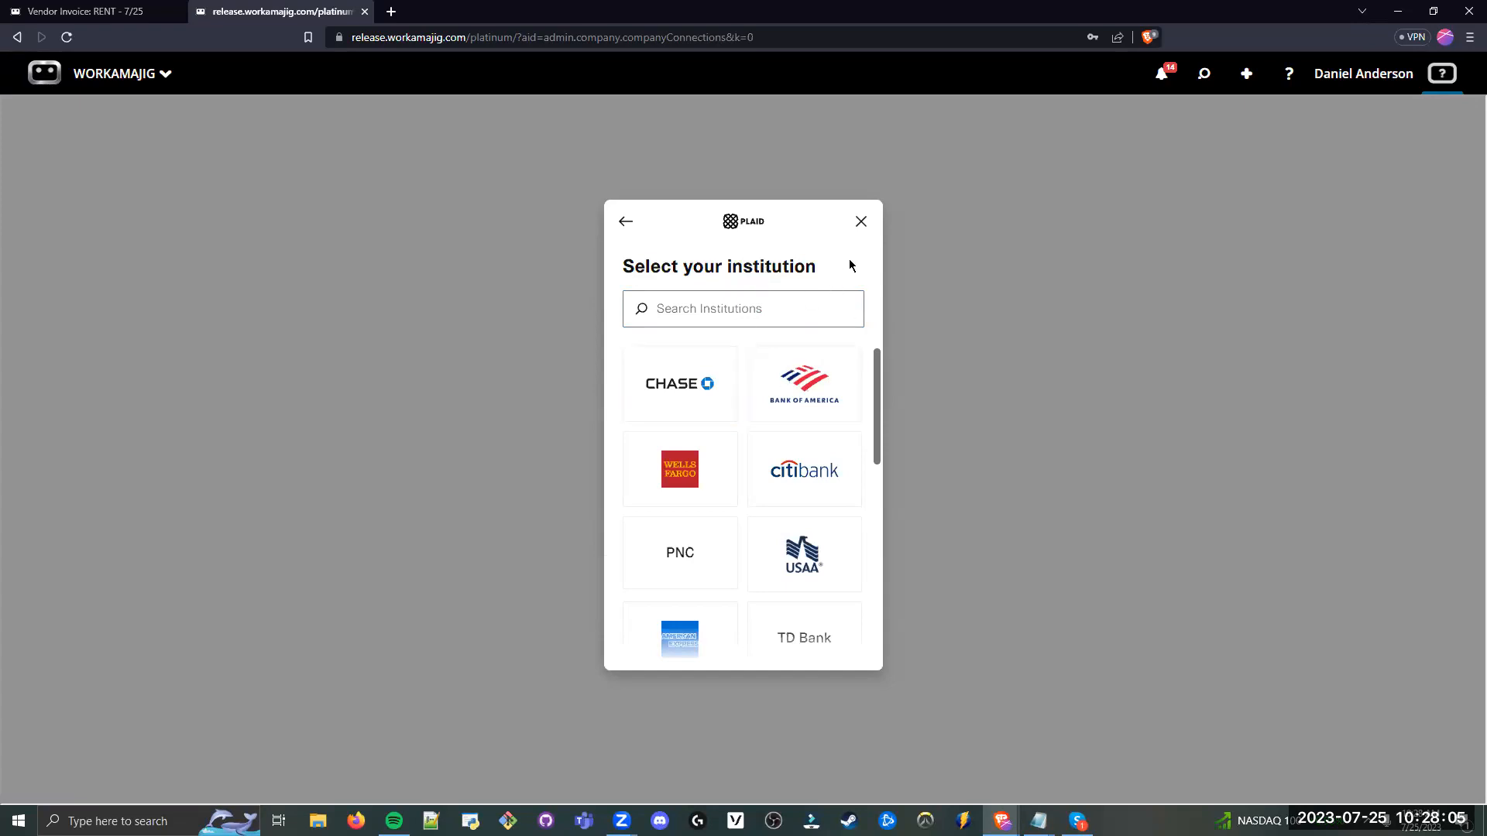
left_click(862, 231)
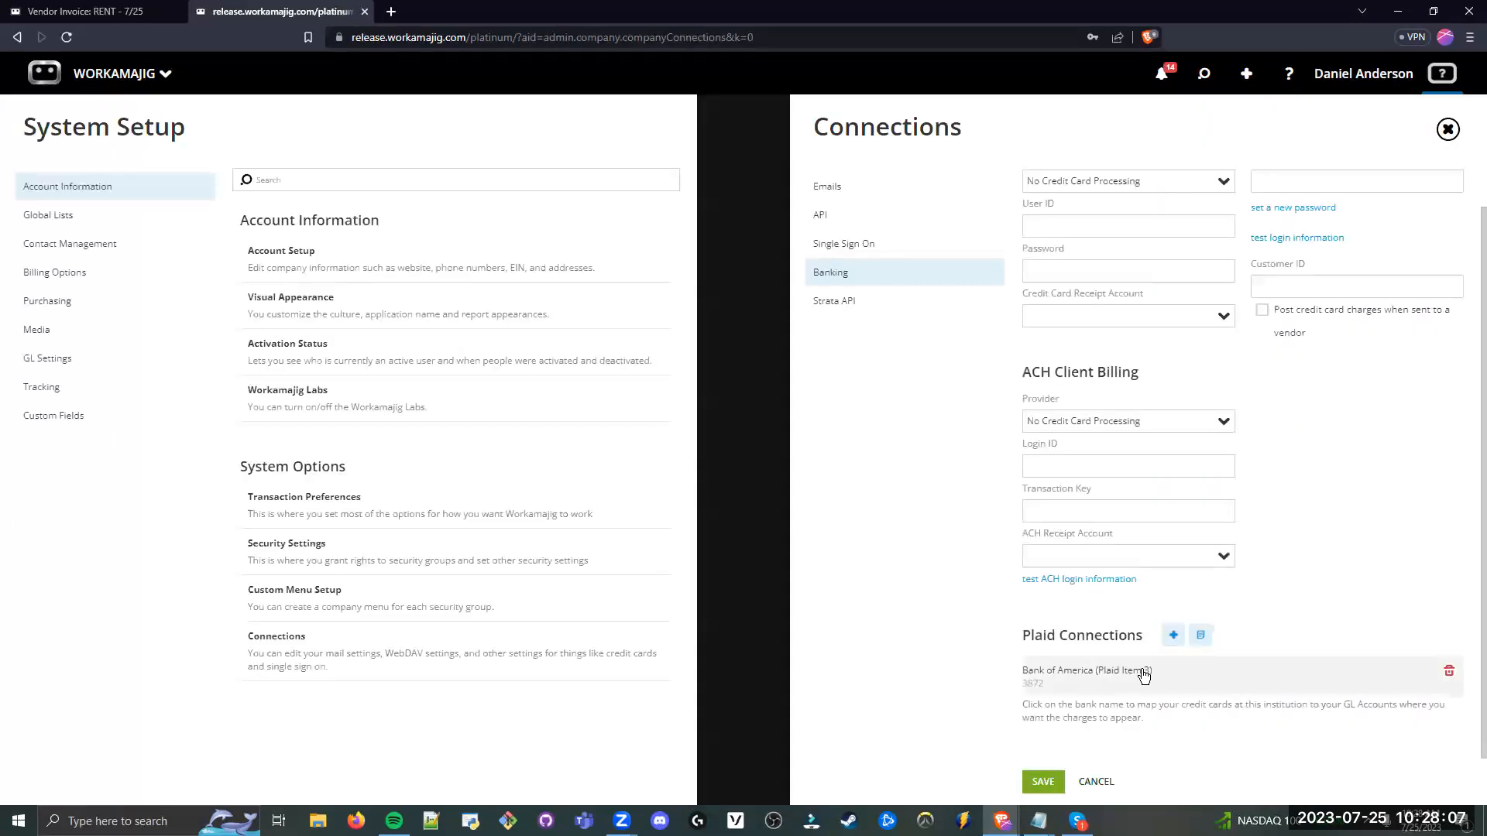
Step: Open the Bank of America Plaid connection, review how its credit card maps to a GL account, and close it
left_click_drag(1147, 680, 1042, 676)
left_click(1042, 676)
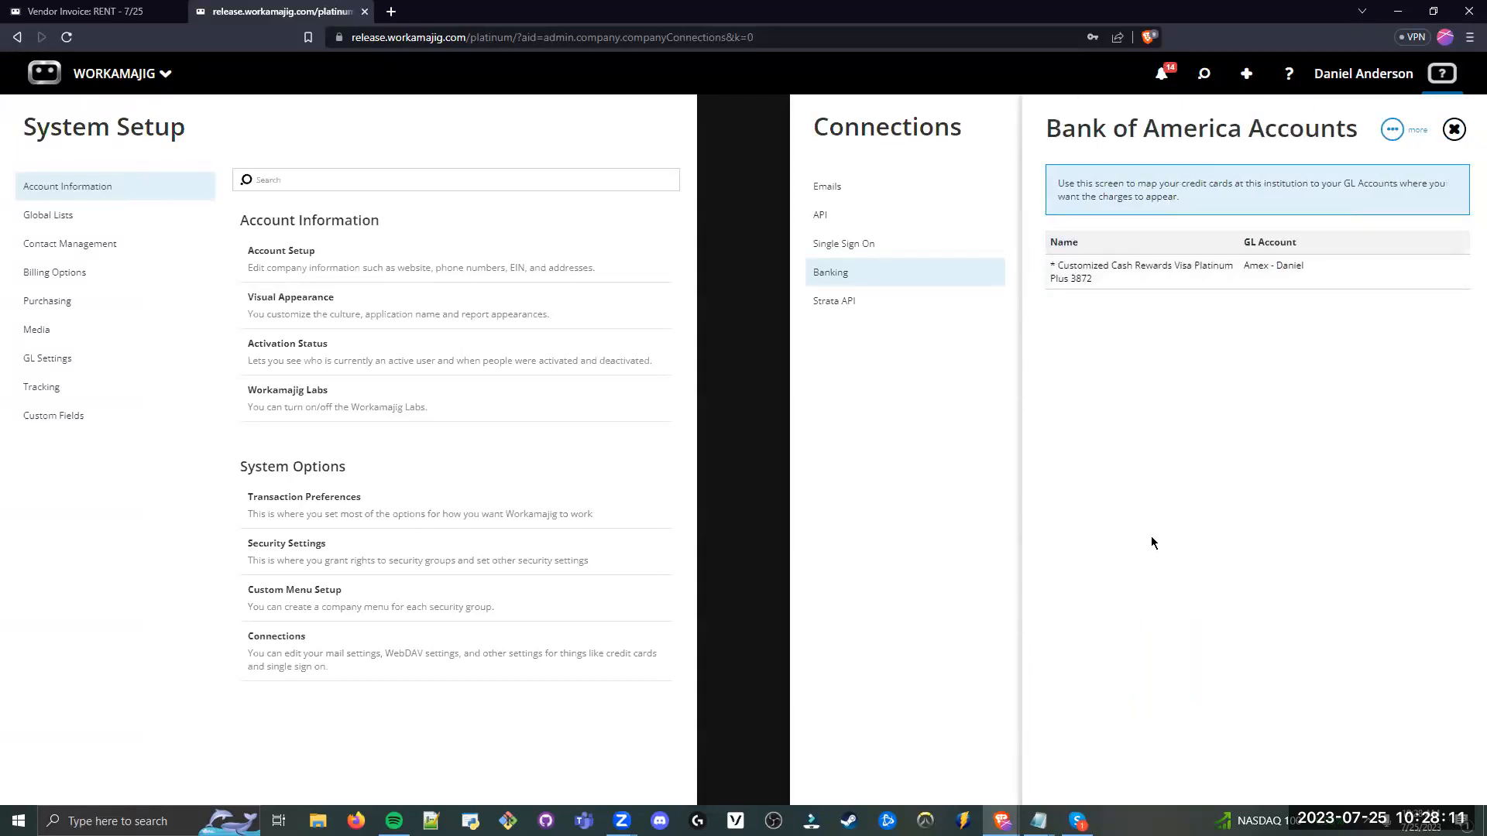
left_click(1160, 275)
left_click(1160, 224)
left_click(984, 411)
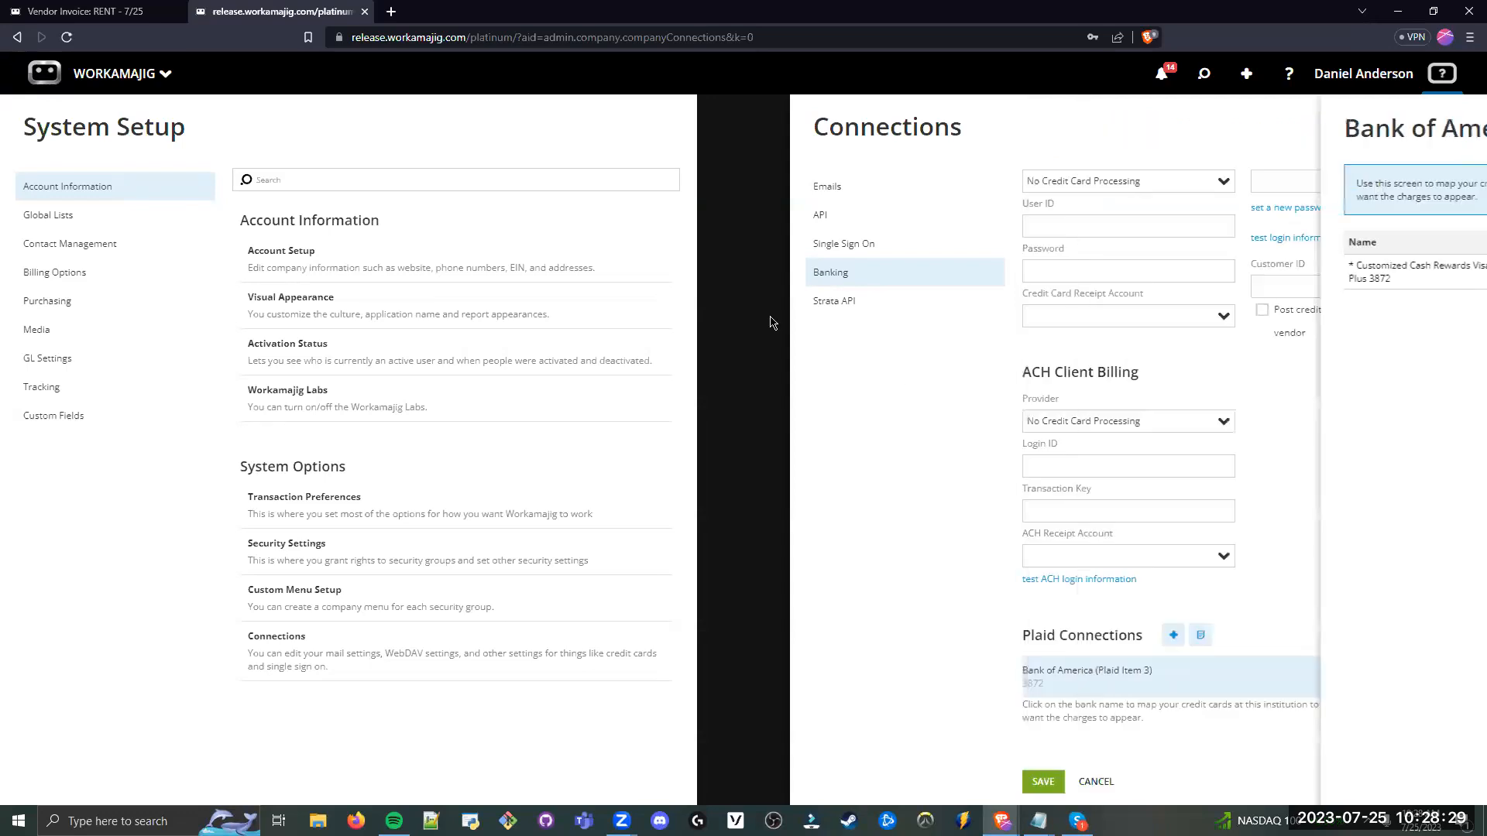
Step: Leave System Setup and go to the Today - Purchasing page
left_click(544, 156)
left_click(116, 74)
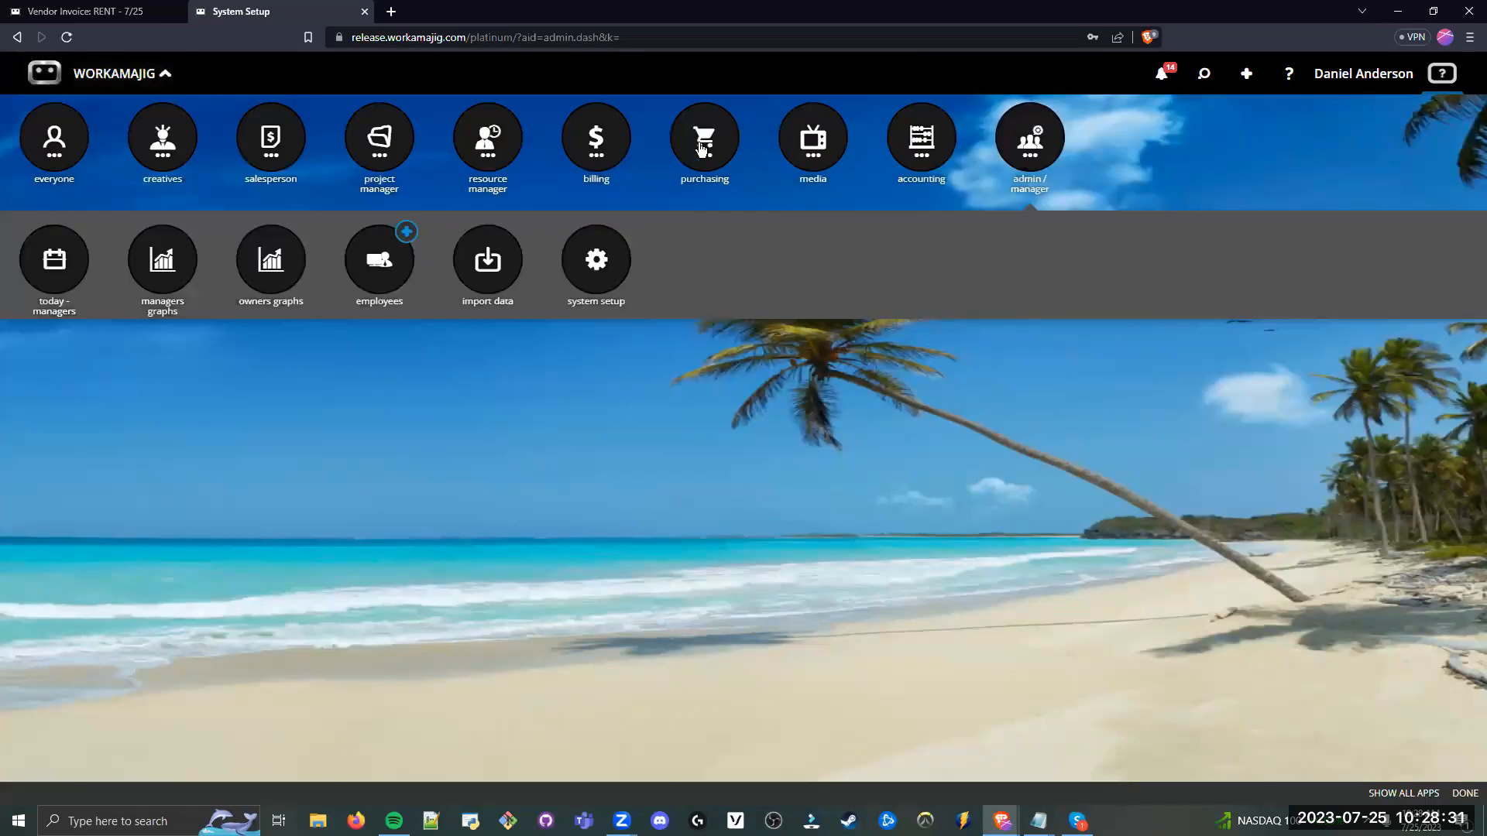
left_click(87, 265)
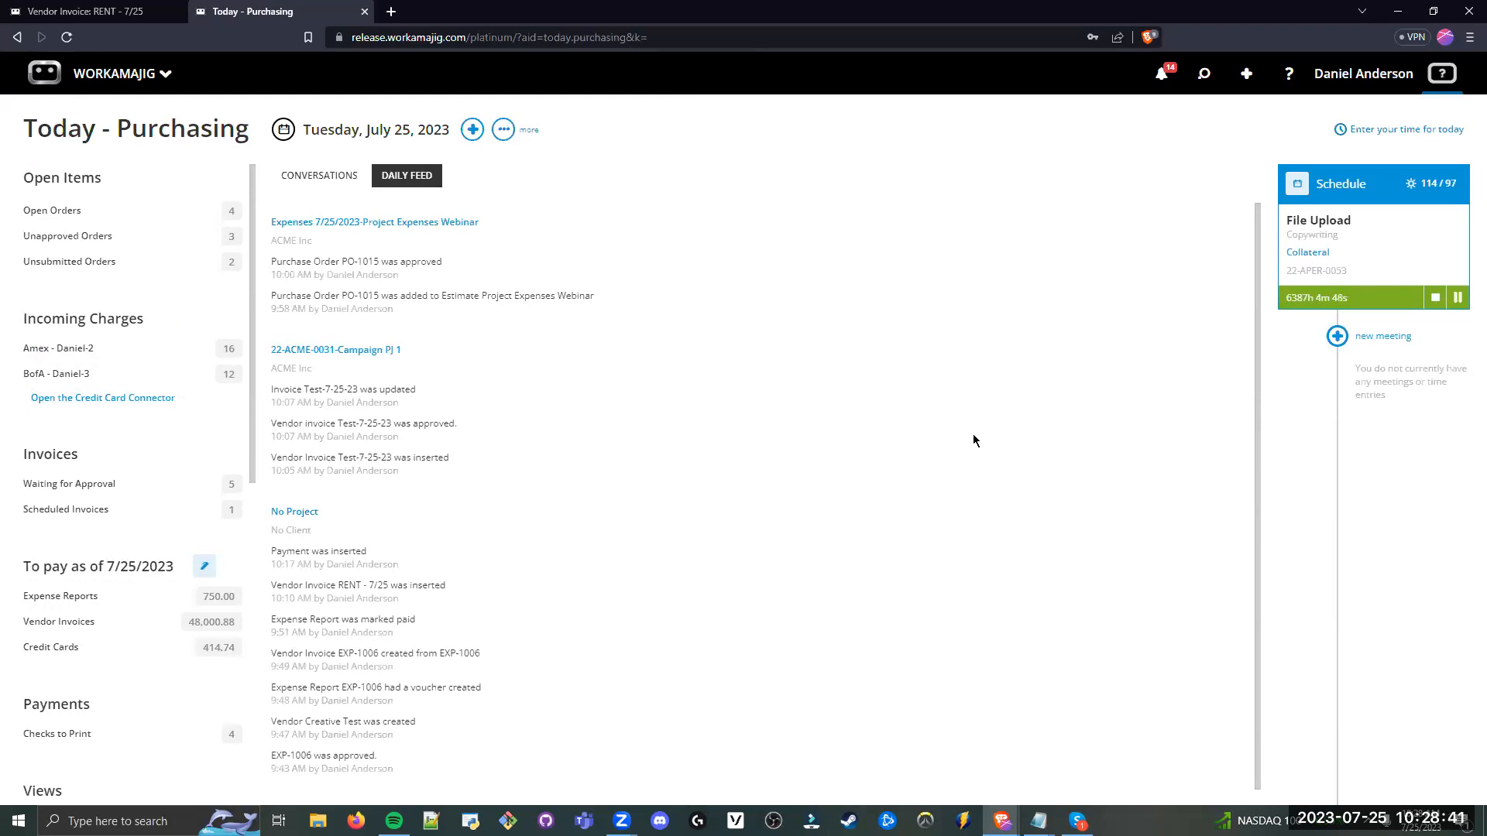
Step: Open the Credit Card Connector, review its file import and system settings options, and close it
left_click(131, 399)
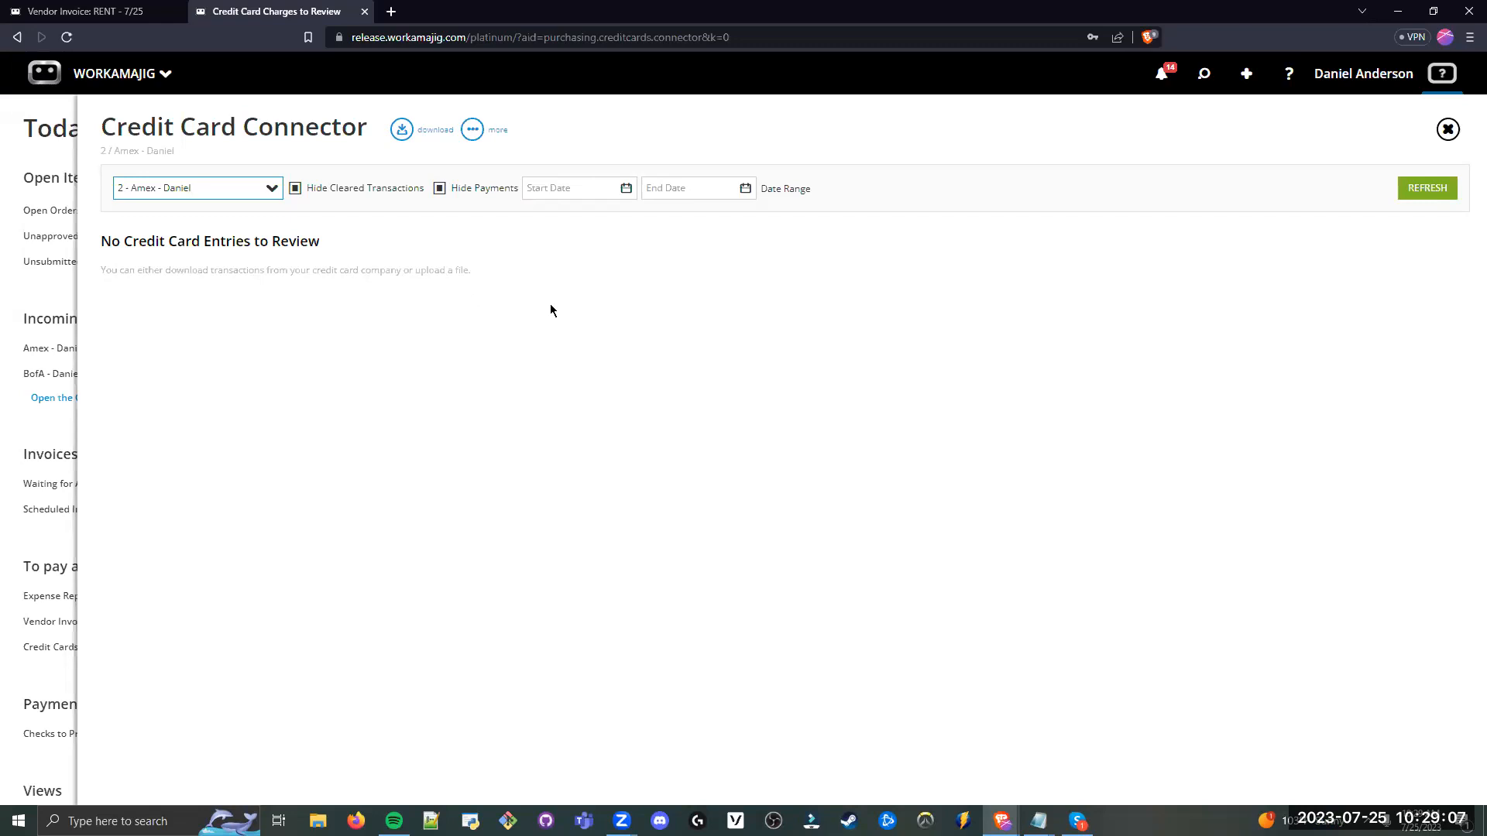
left_click(586, 301)
left_click(486, 133)
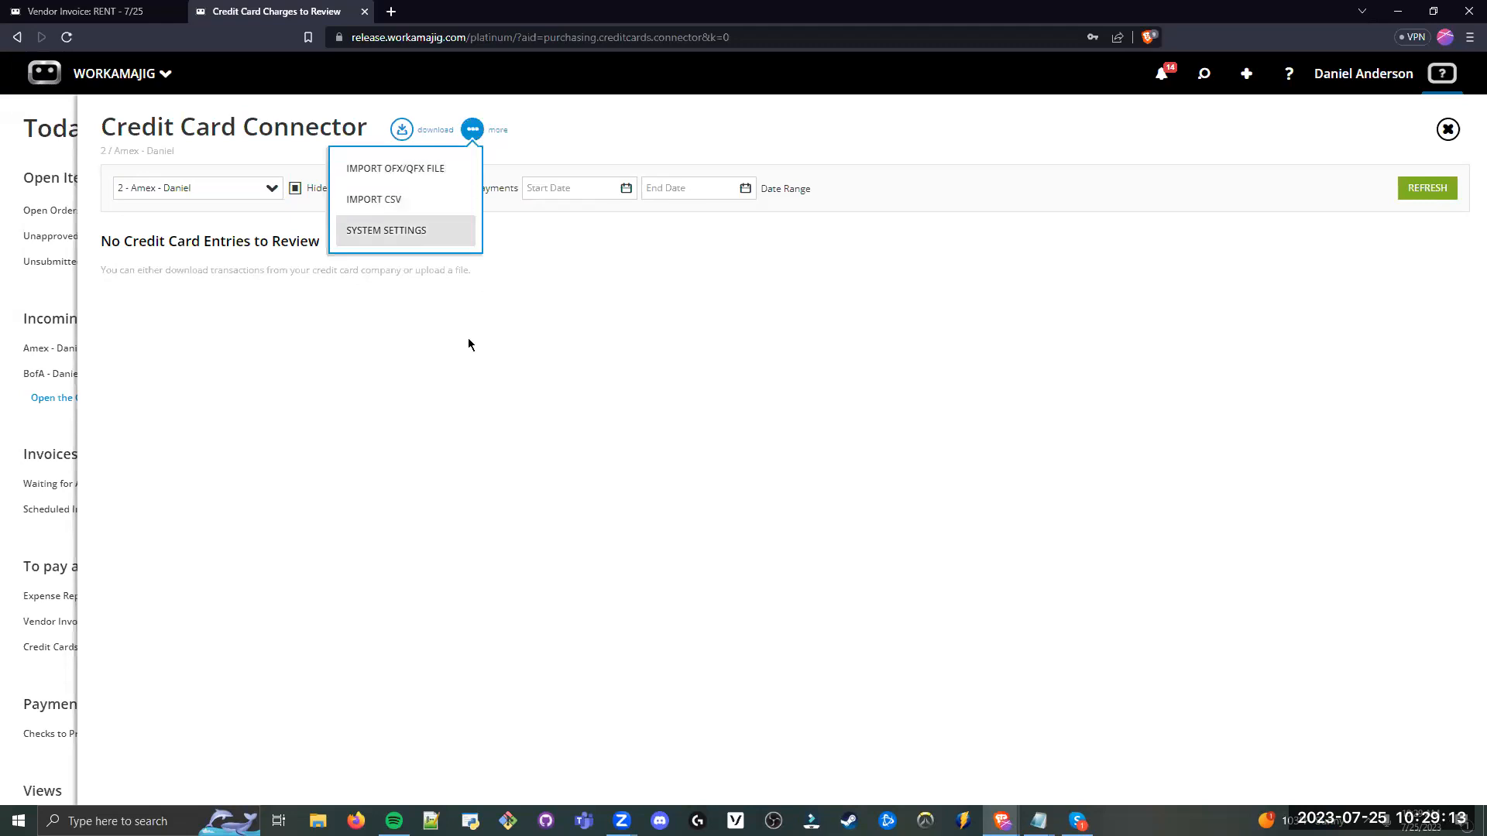
left_click(453, 359)
left_click(2, 303)
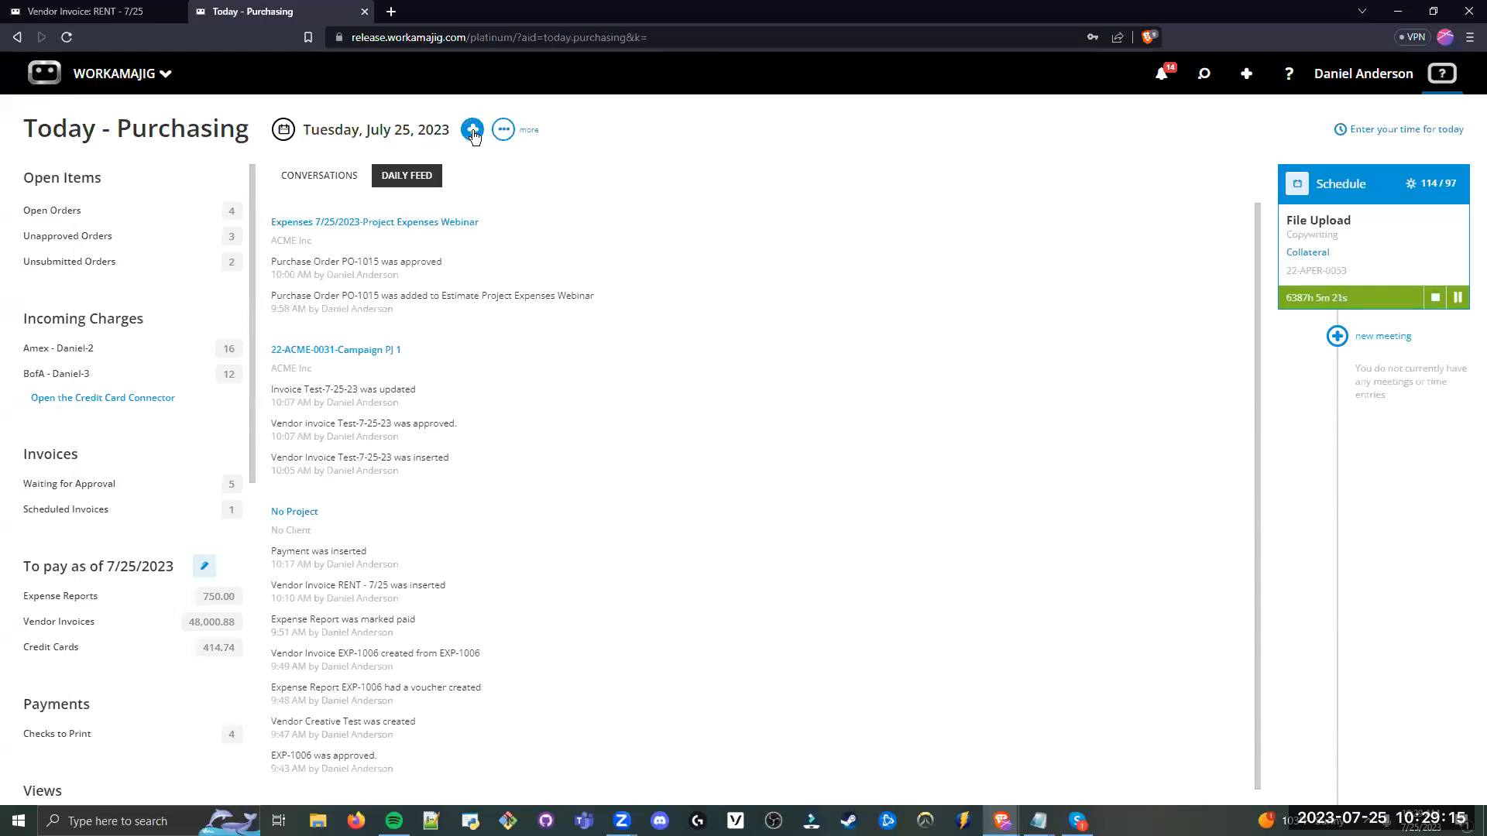
Step: Review the record types that can be added from Today - Purchasing, including Payment
left_click(470, 134)
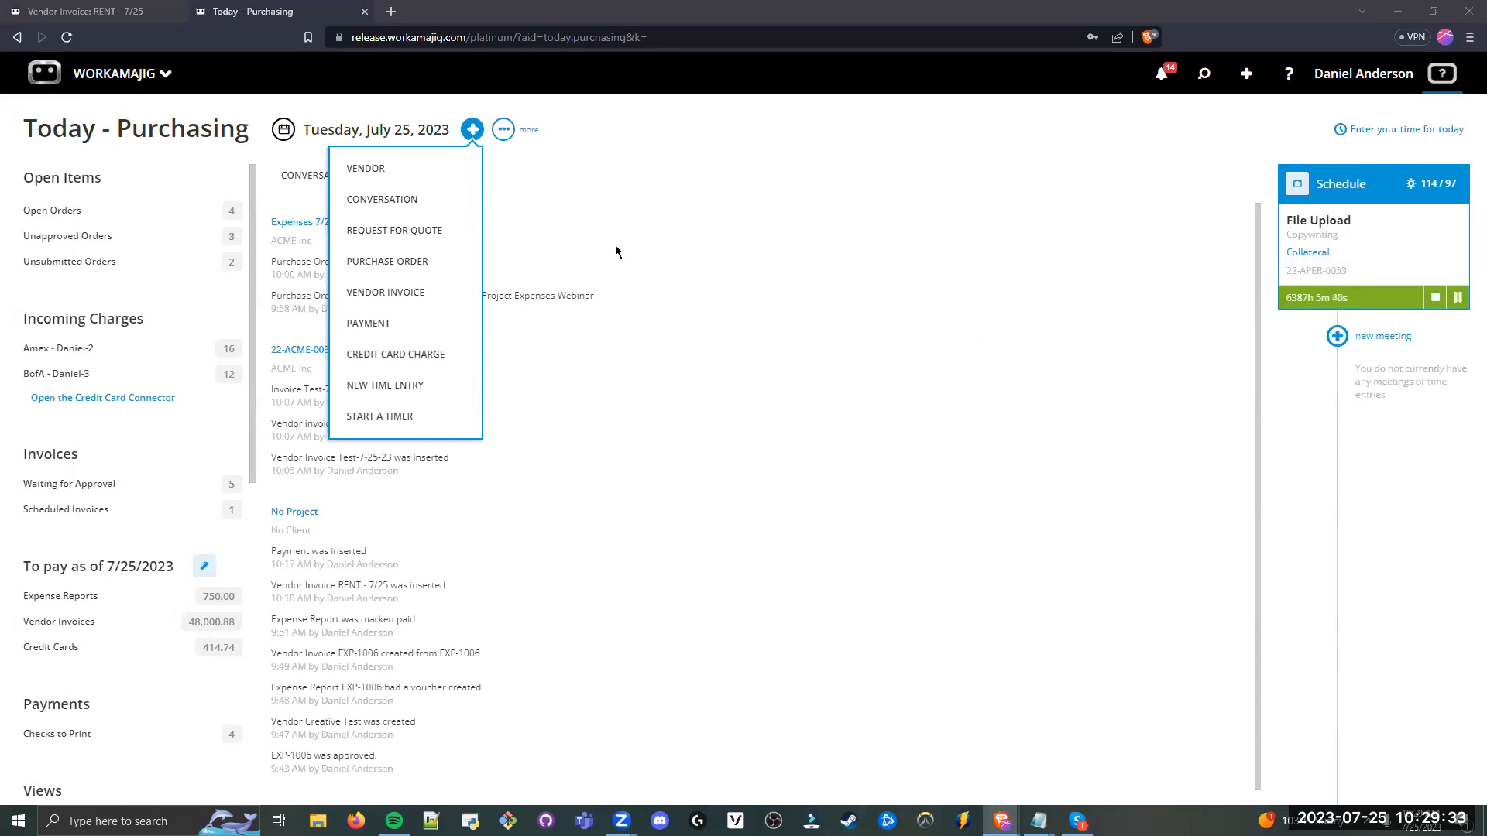
left_click(357, 325)
left_click(375, 326)
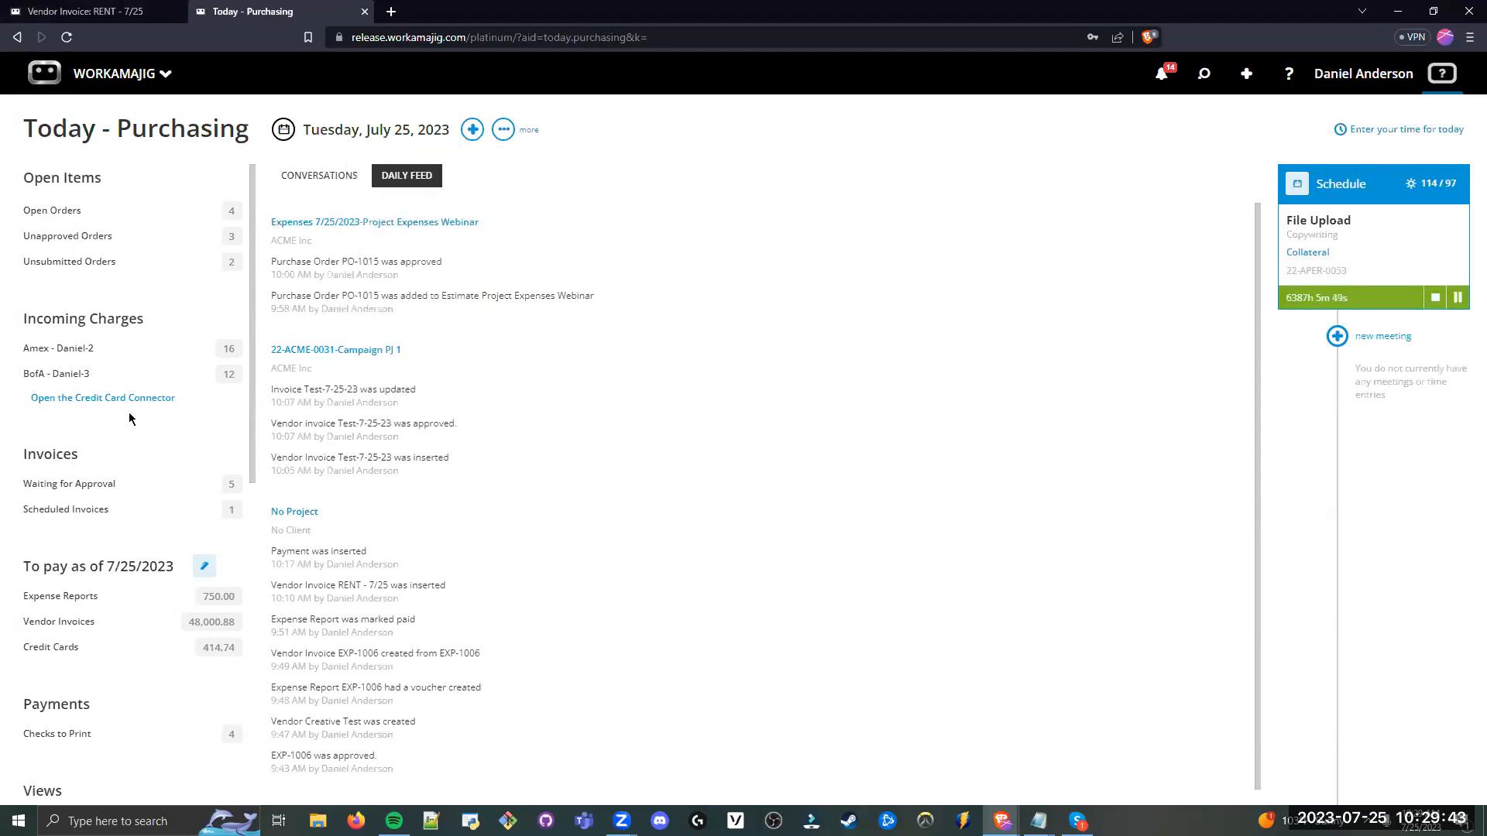
Step: Open the Credit Card Connector and show the charges for the BofA credit card account
left_click(101, 398)
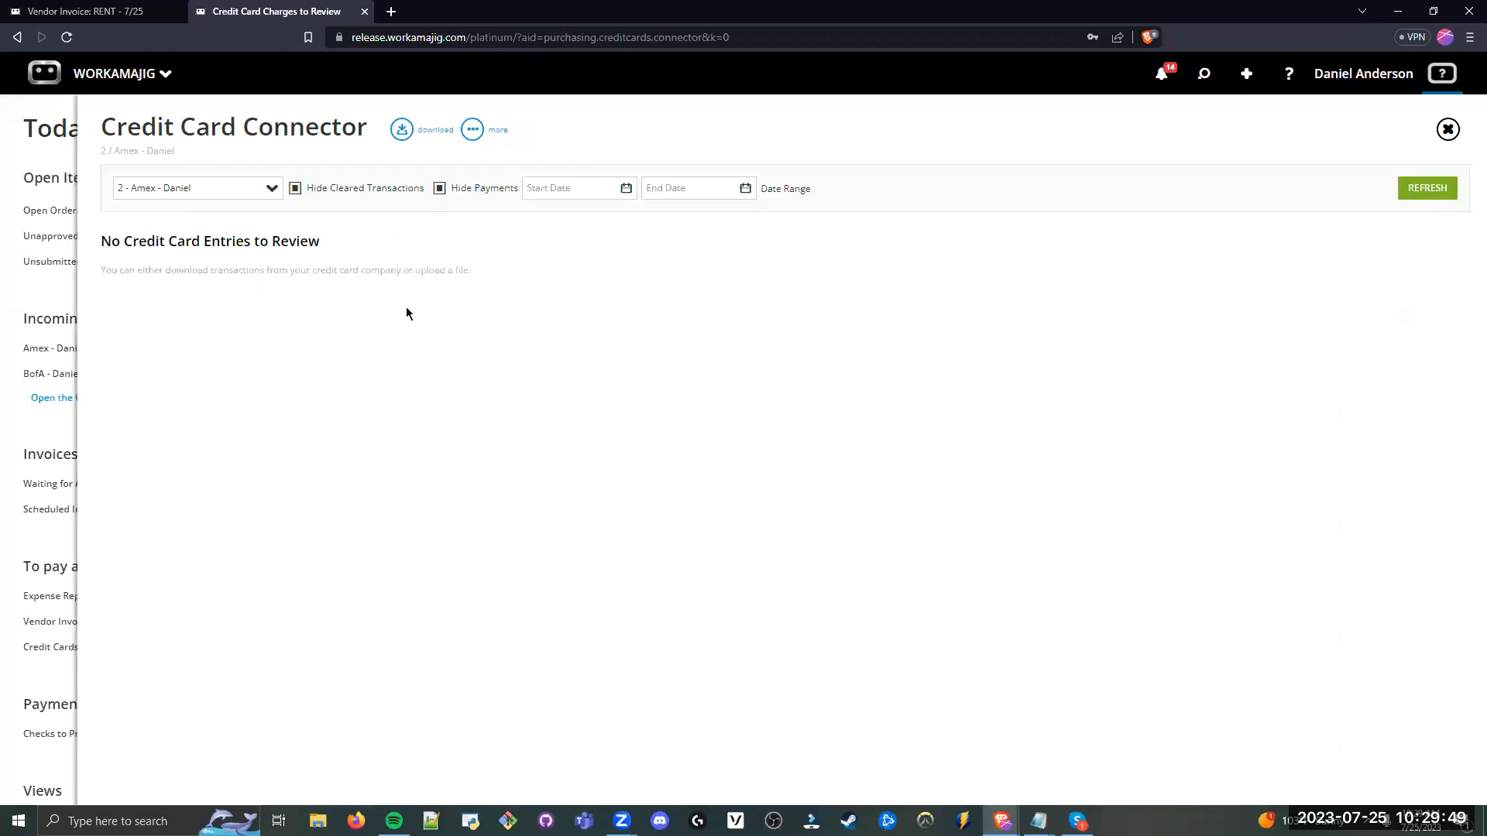
left_click(259, 188)
left_click(184, 253)
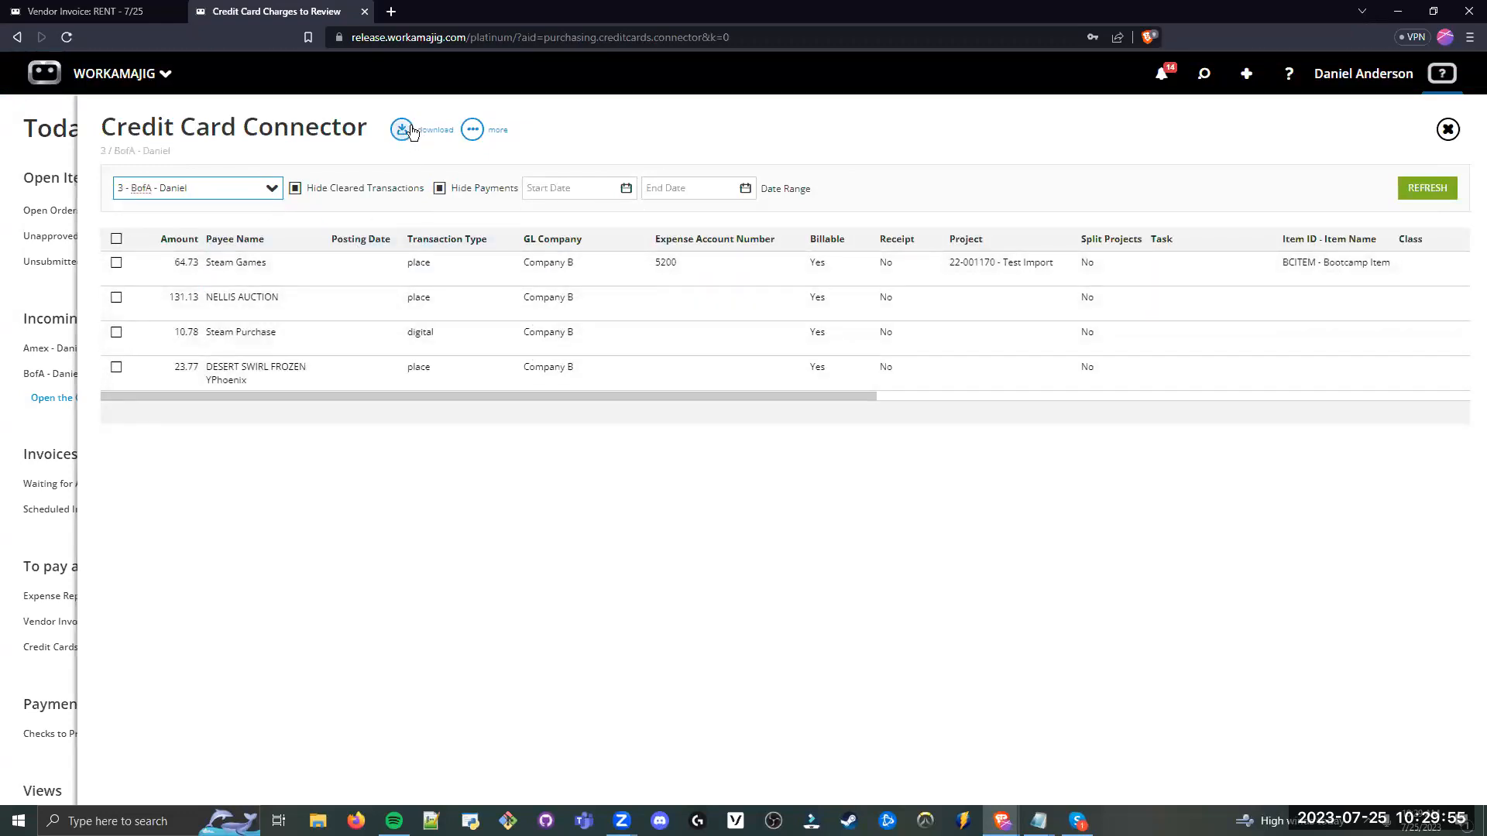
Step: Expand the Steam Games charge, review the vendor invoices it can be applied to, and close the connector without choosing one
left_click(366, 274)
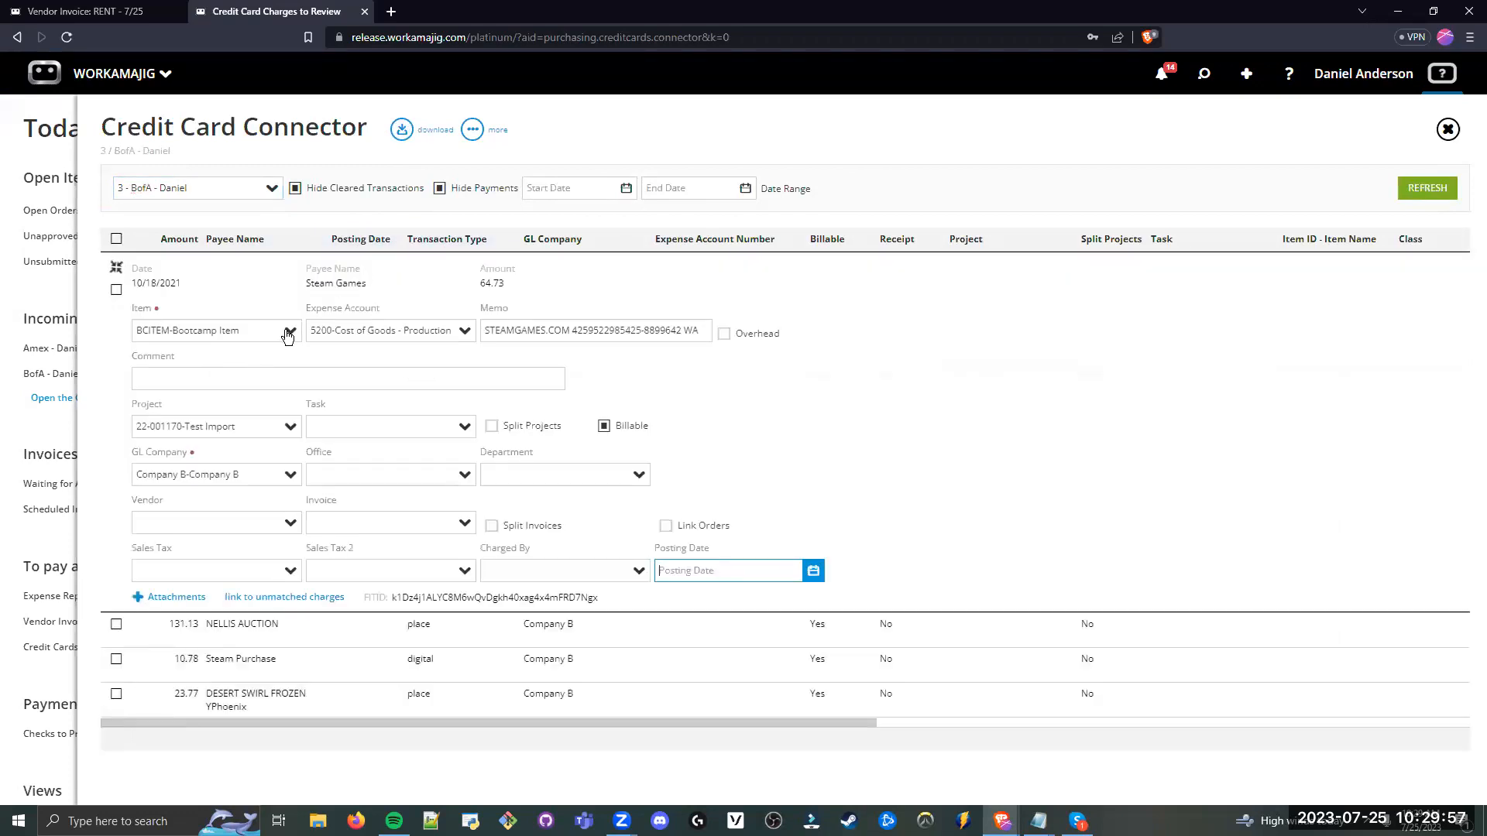
left_click(465, 524)
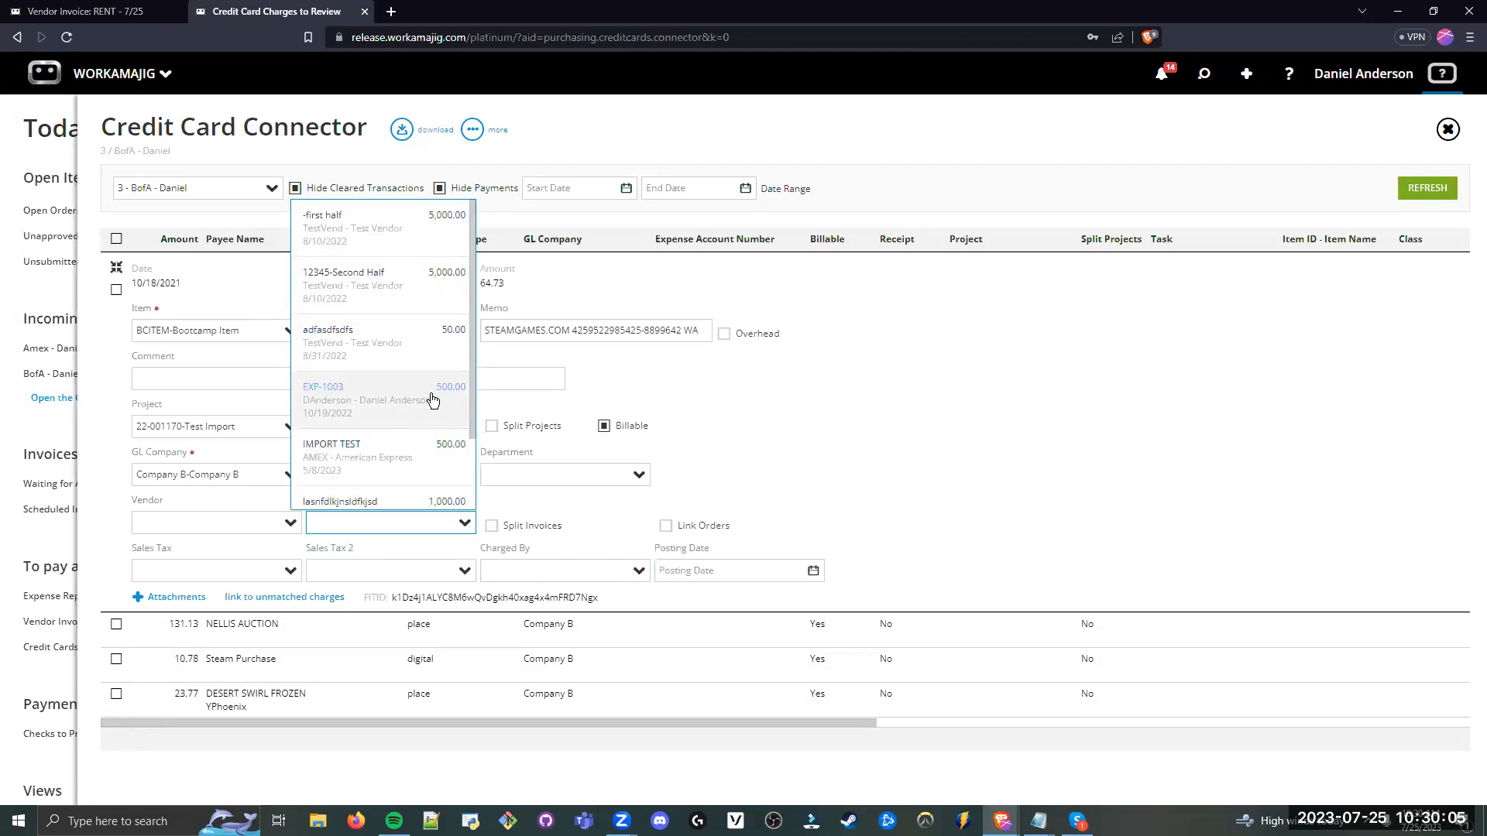
left_click(742, 141)
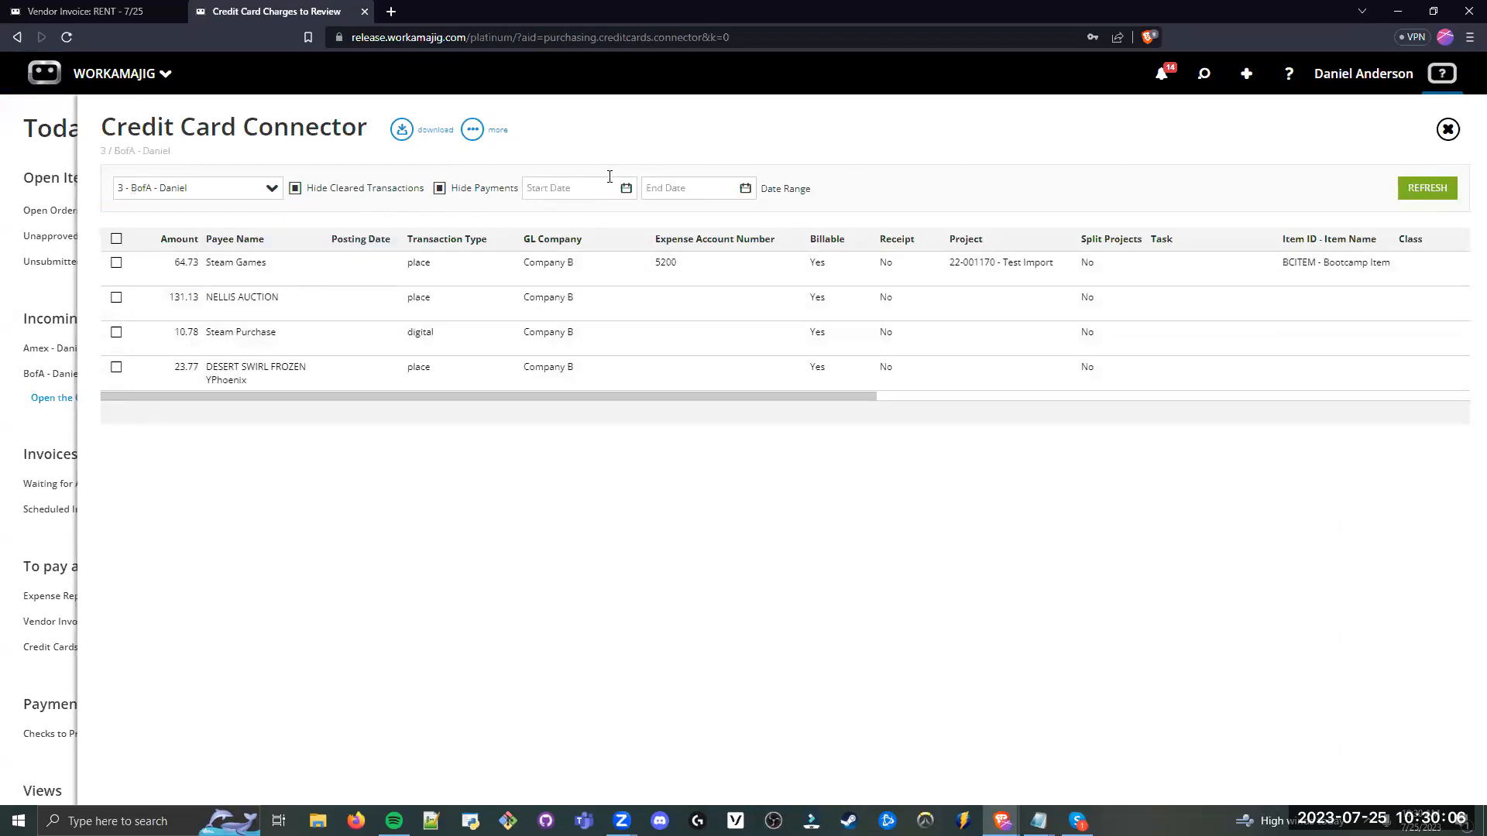
left_click(20, 239)
Step: Check the Payment option among the new-record choices on Today - Purchasing
left_click(473, 130)
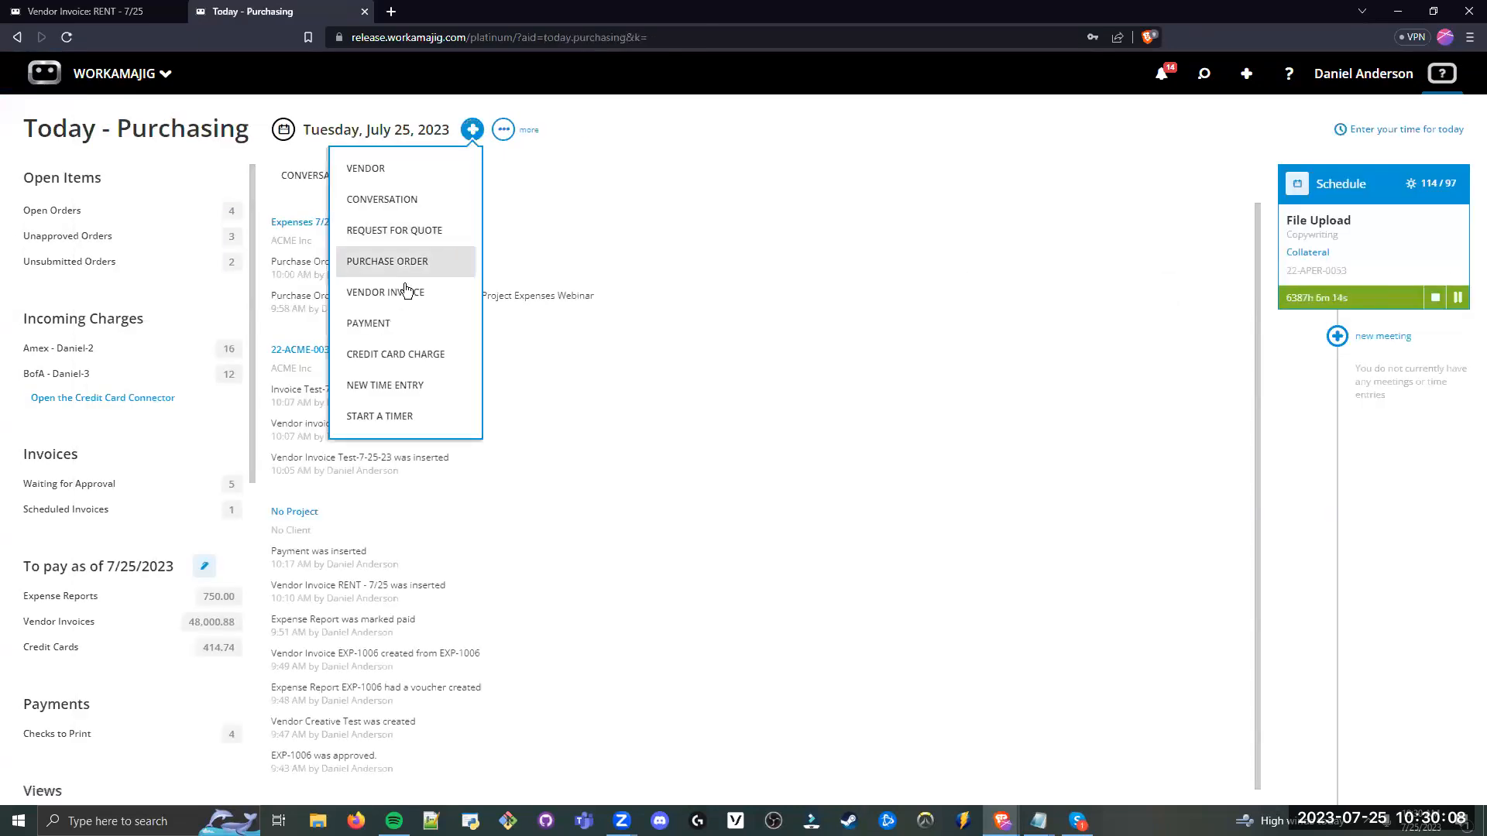
left_click(385, 331)
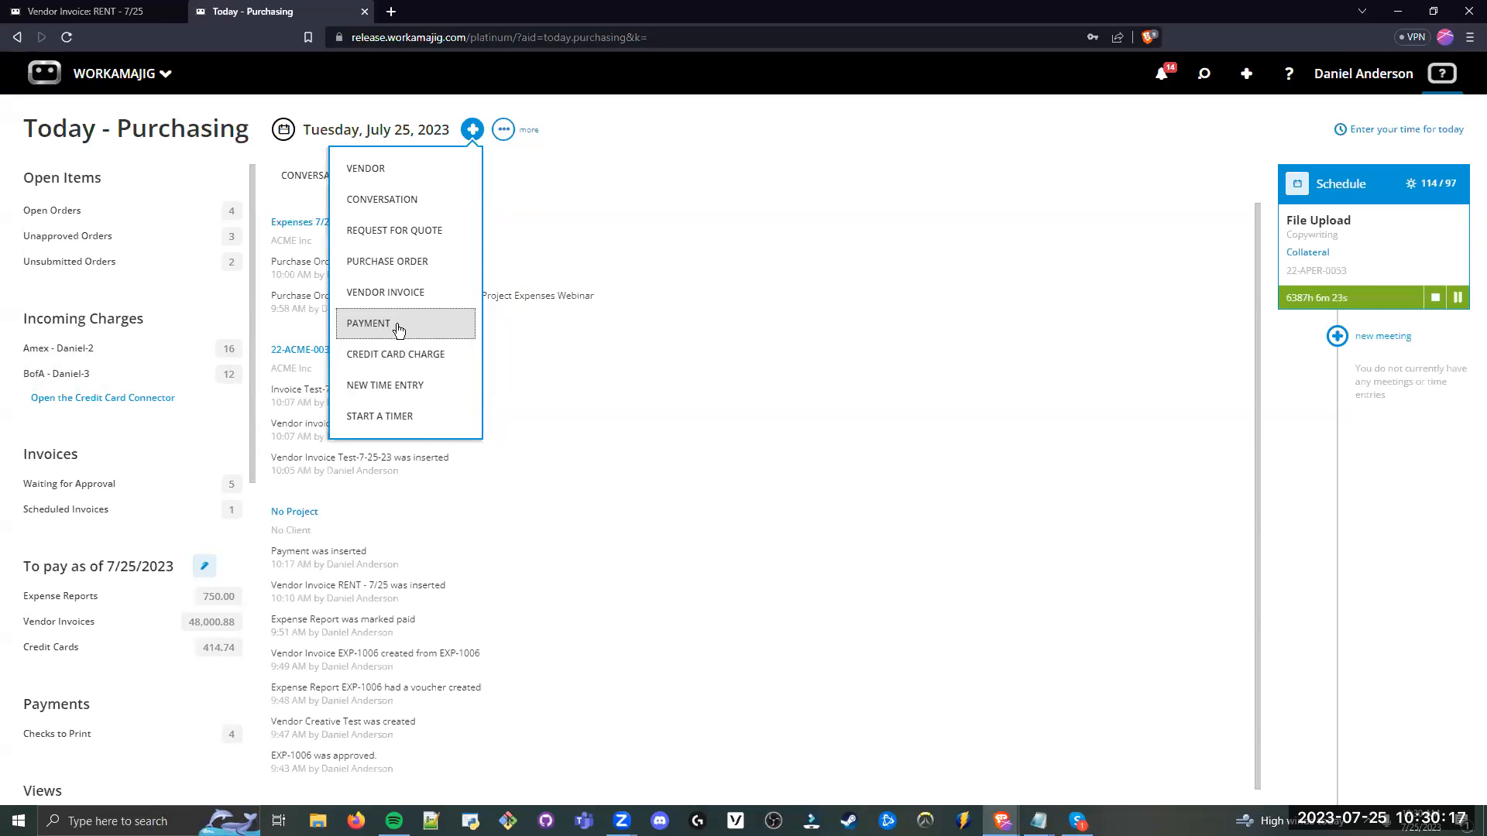
left_click(758, 382)
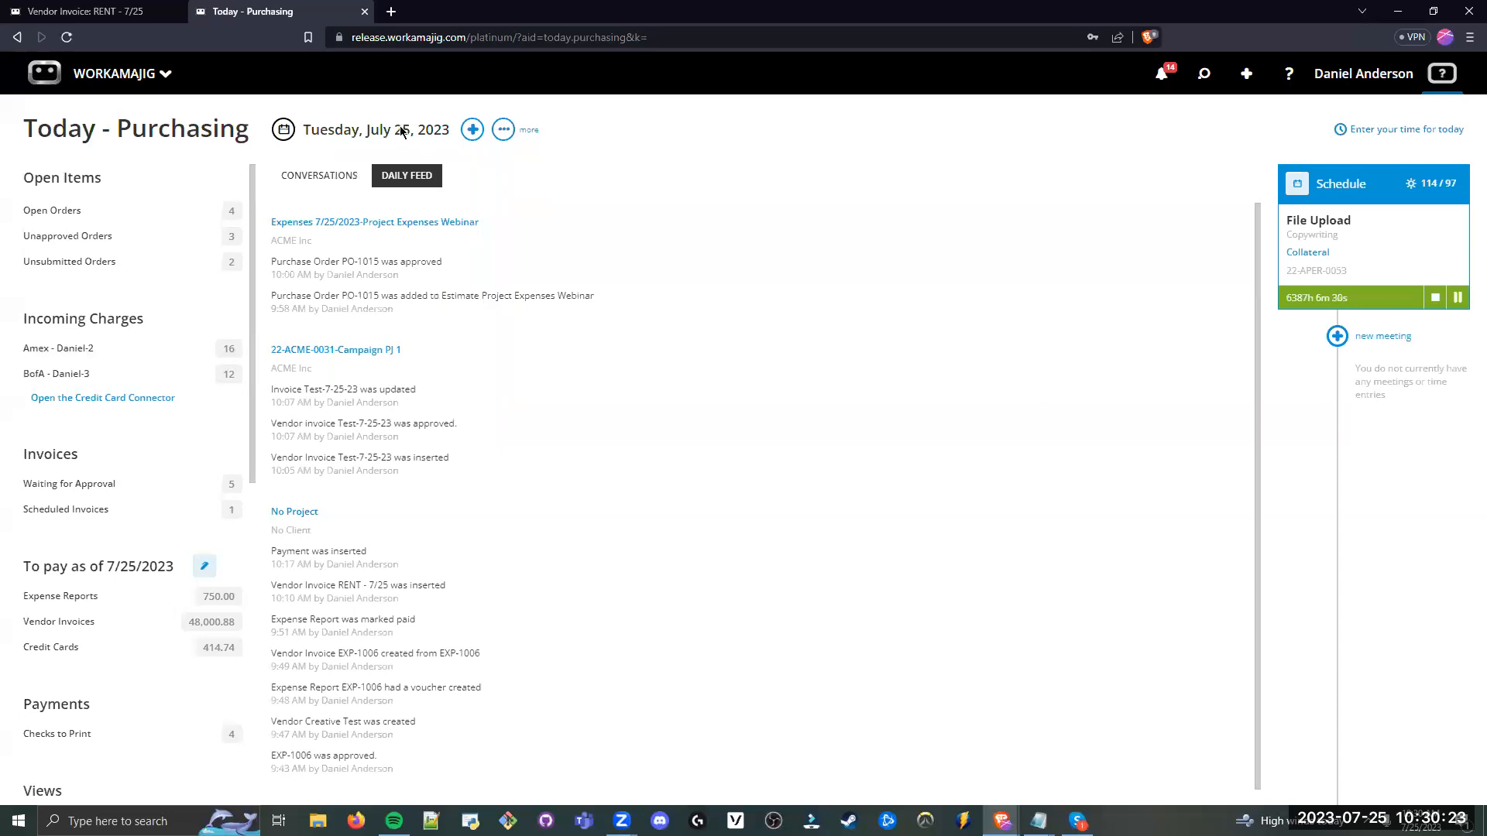
left_click(473, 130)
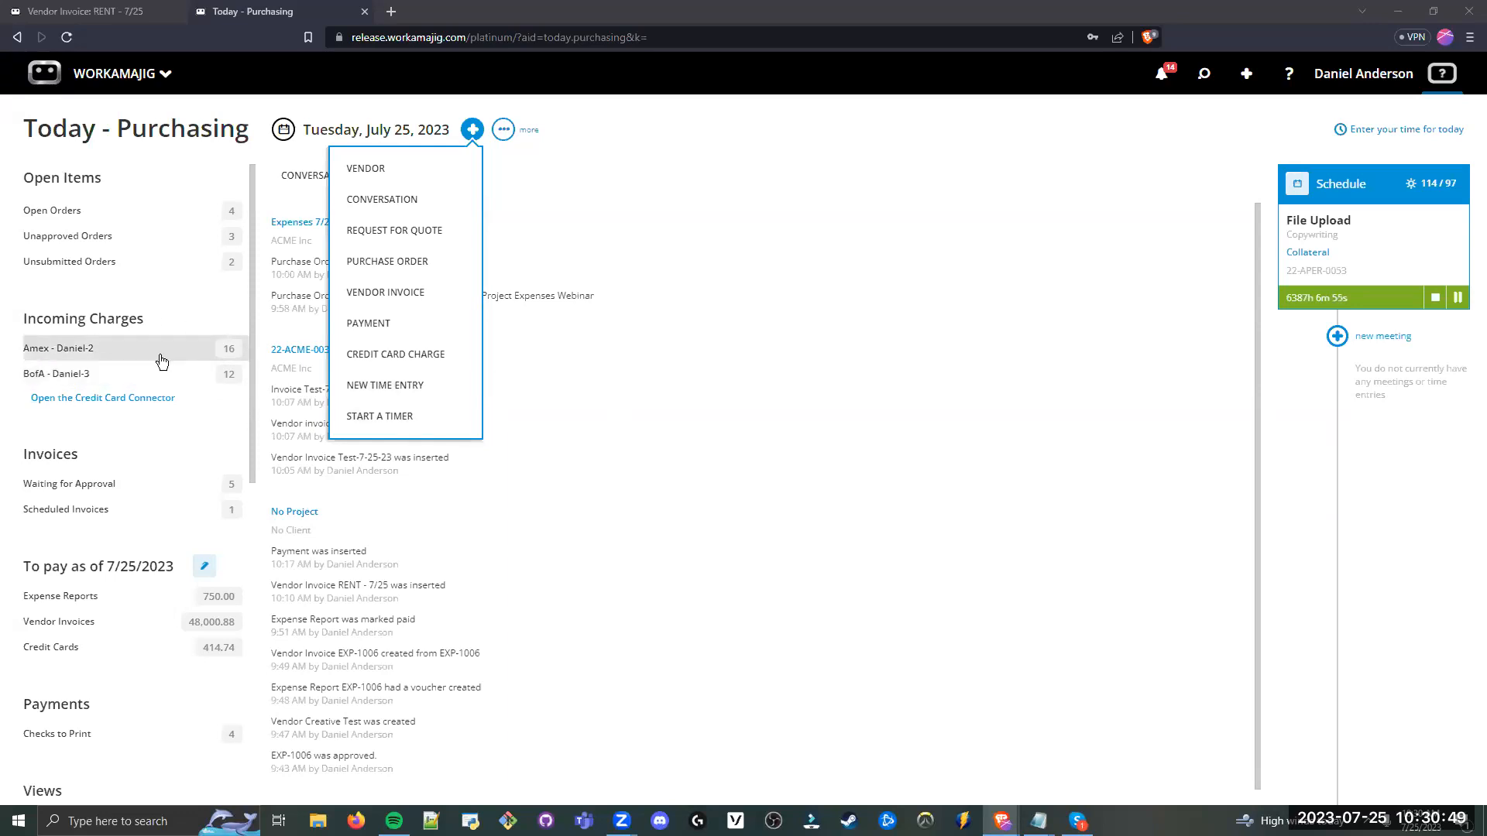
Step: Open the Workamajig support site, support.workamajig.com, in a new browser tab
left_click(395, 15)
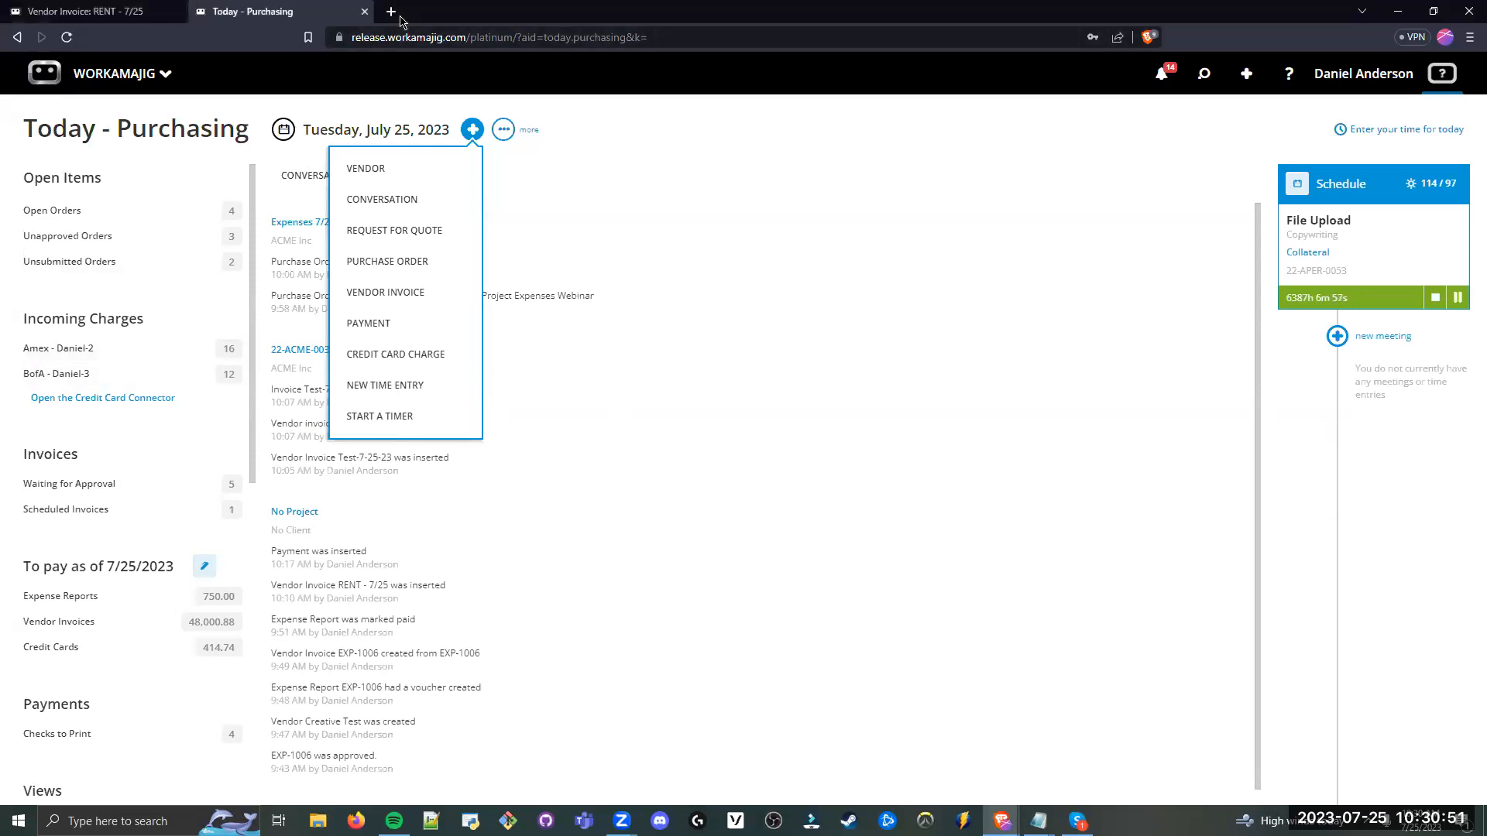
left_click(392, 12)
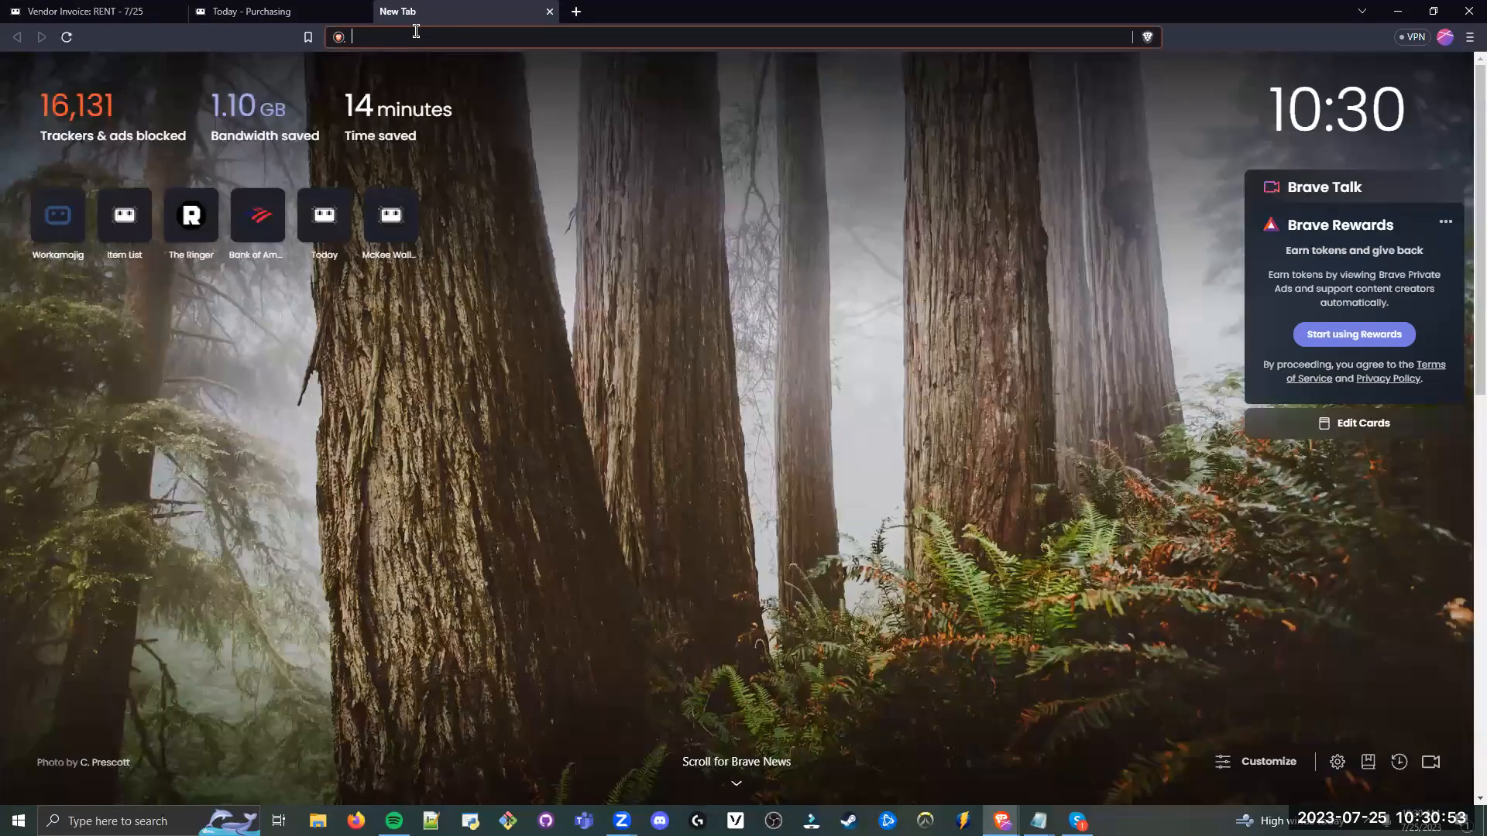
type("support.")
key("Return")
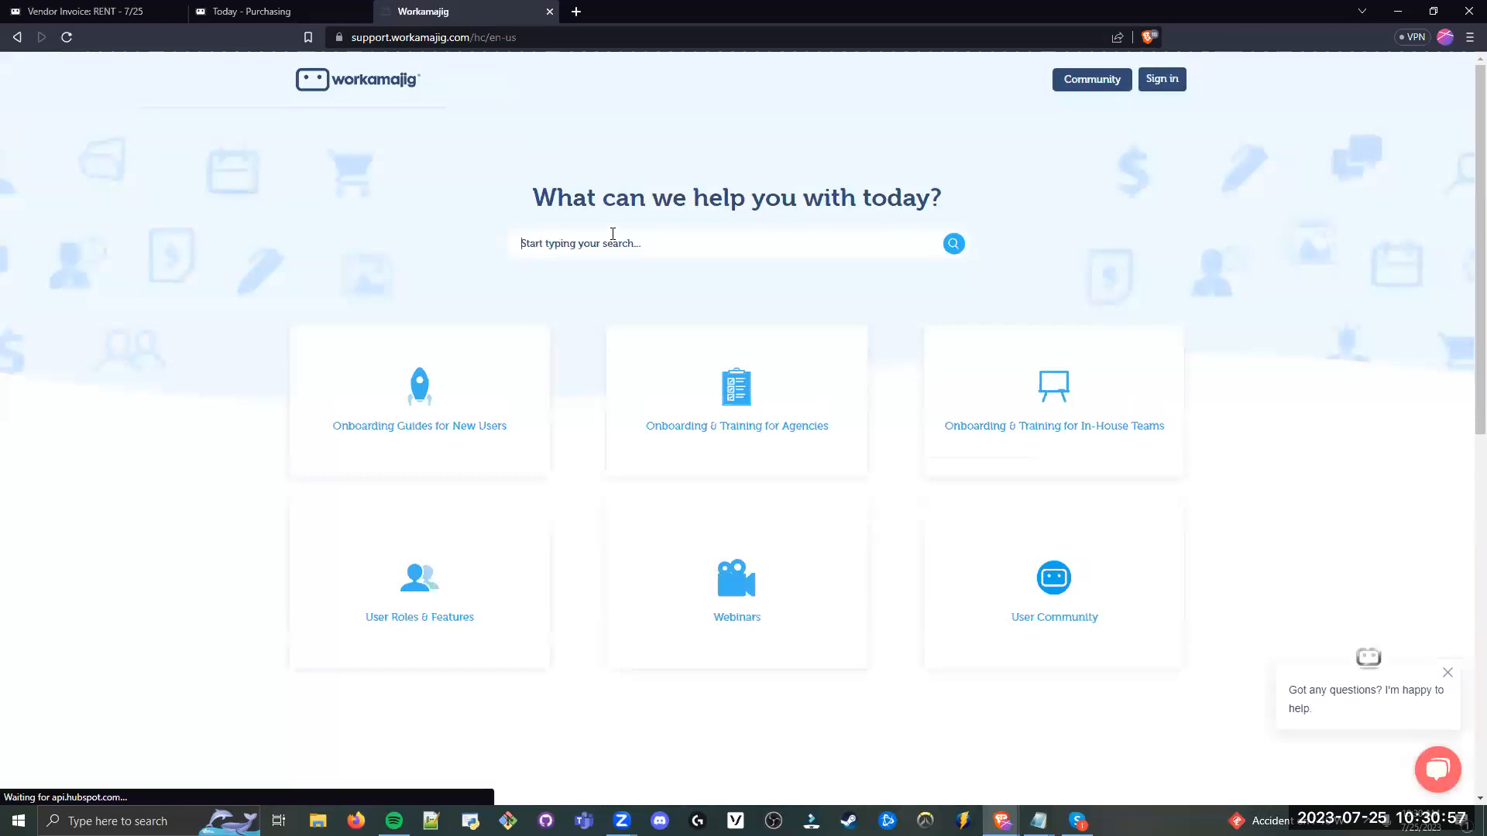
Step: Search the support site for "Plaid" and open the article "Plaid connection [in-depth guide]"
type("Plaid")
key("Return")
left_click(346, 390)
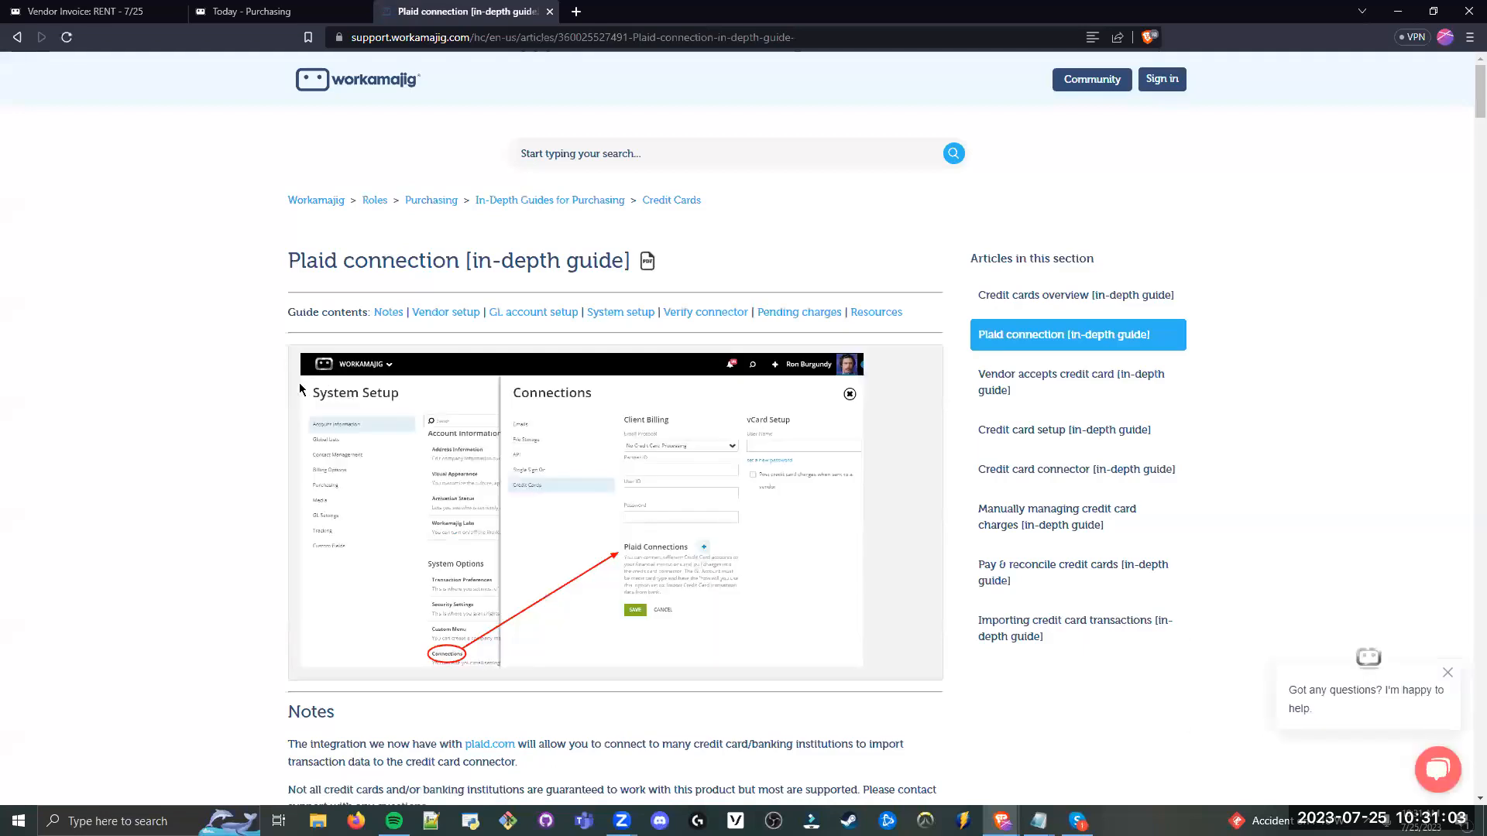